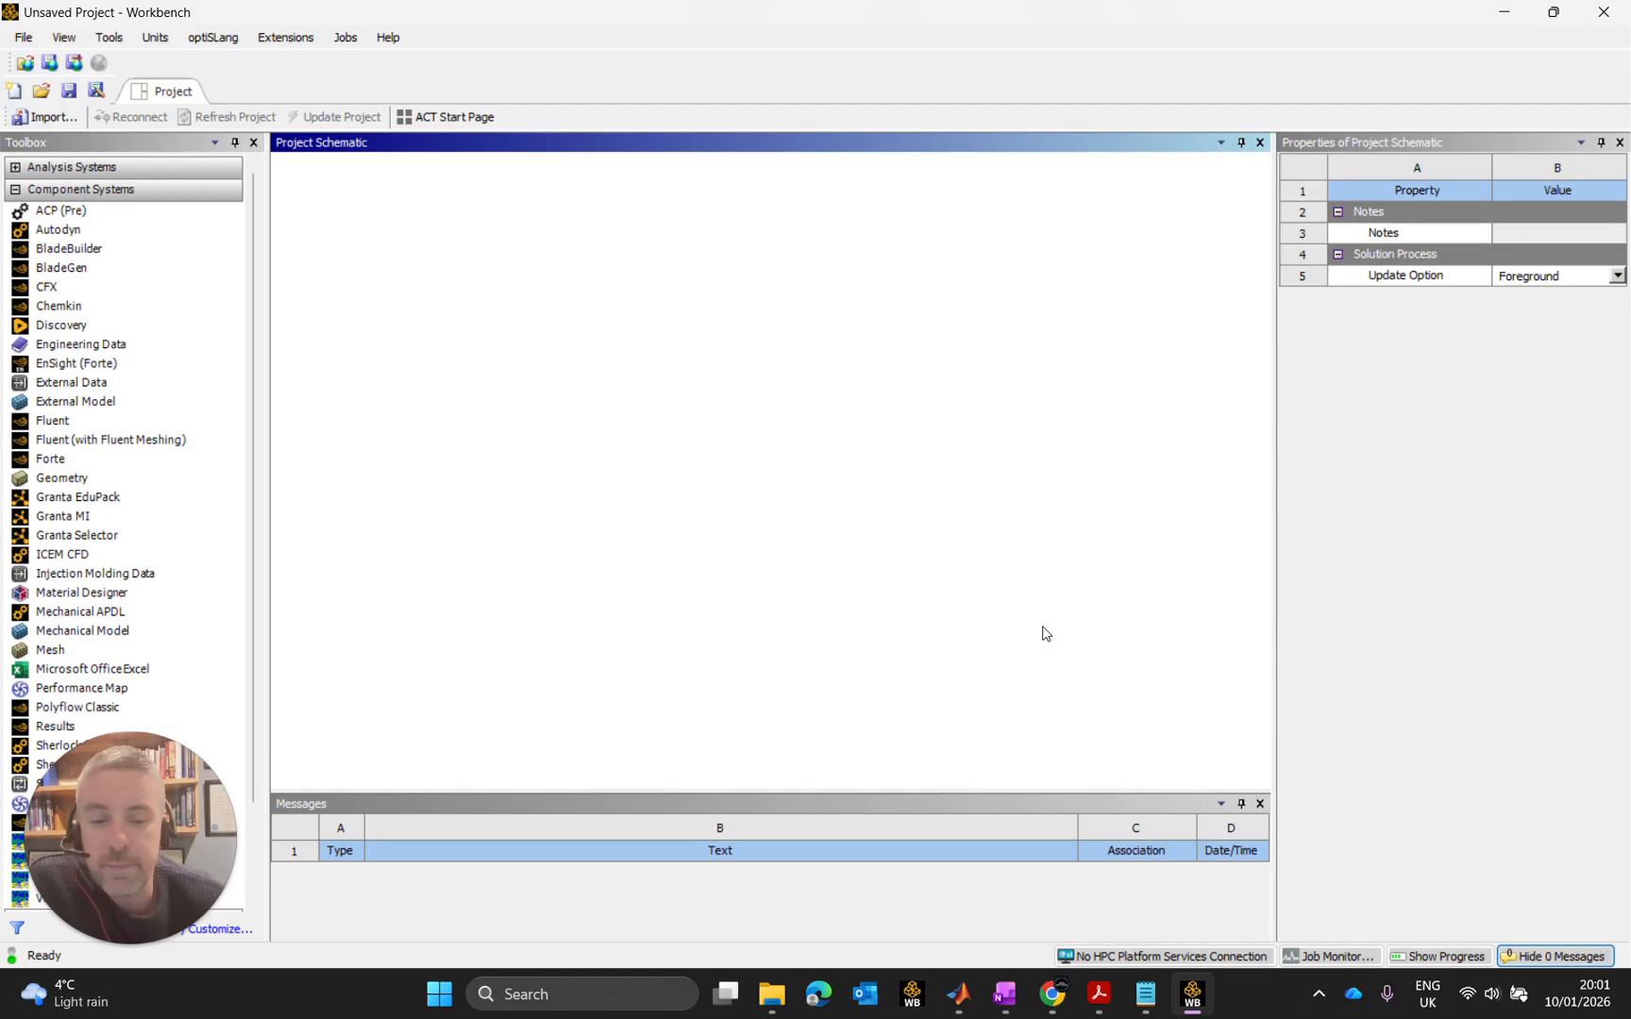
Switch to Microsoft Edge and search the web for "stem racing"
left_click(812, 1002)
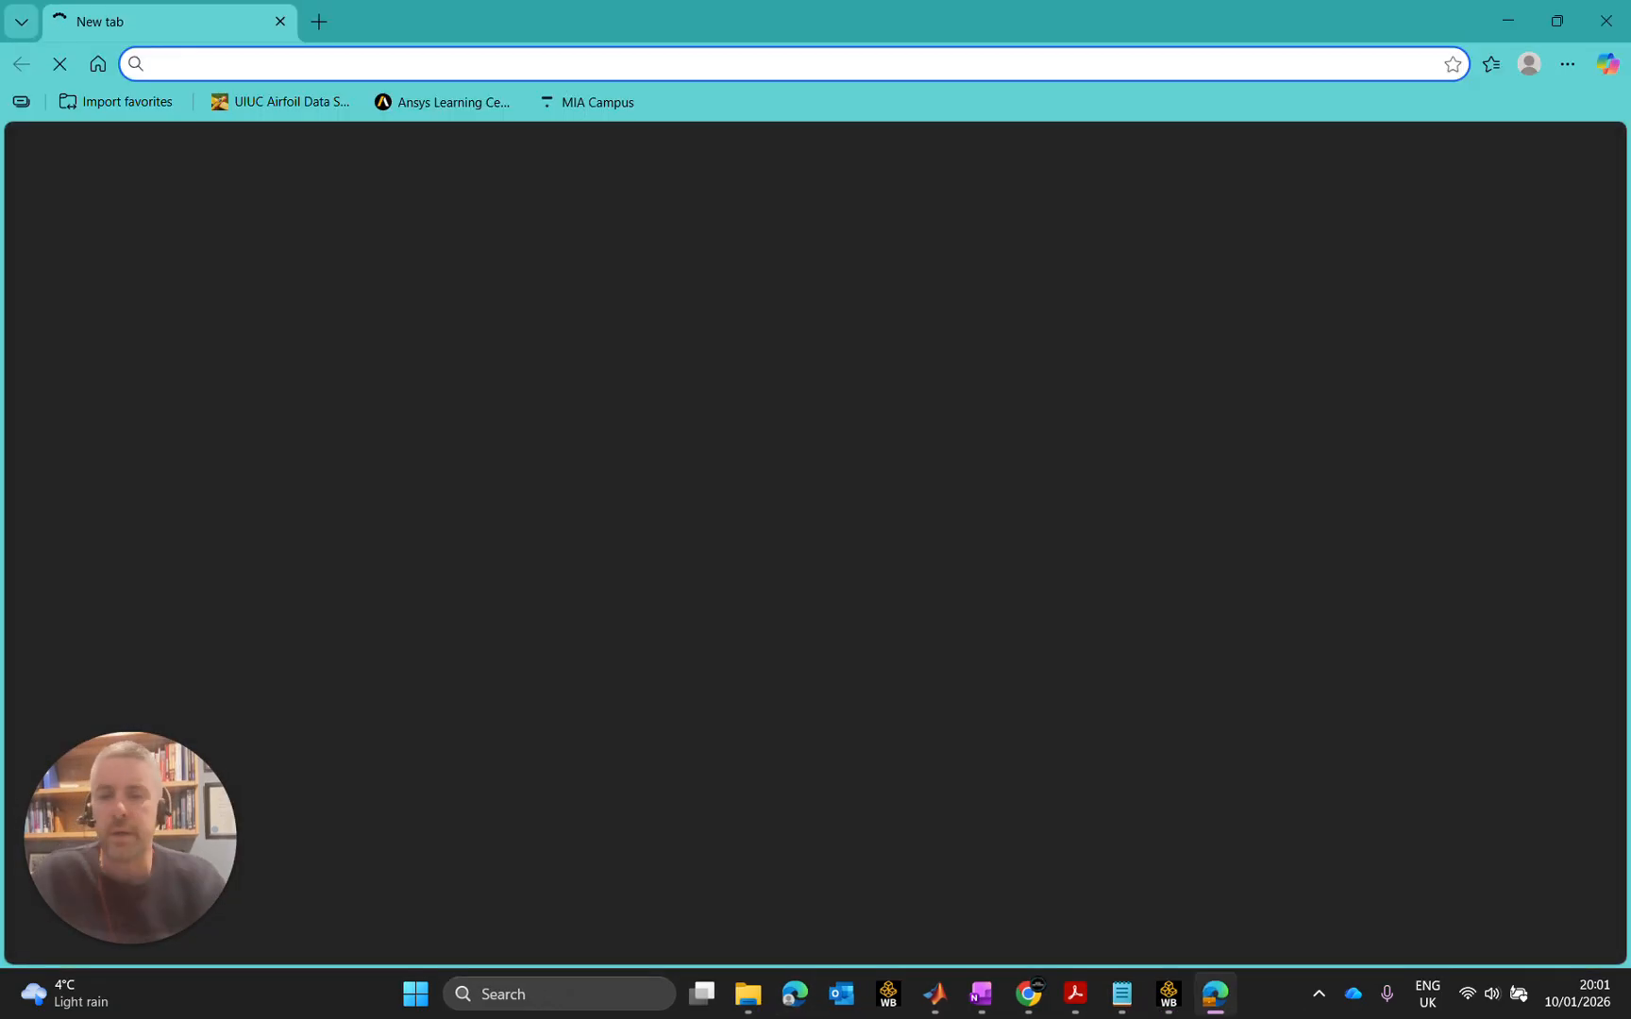
left_click(587, 69)
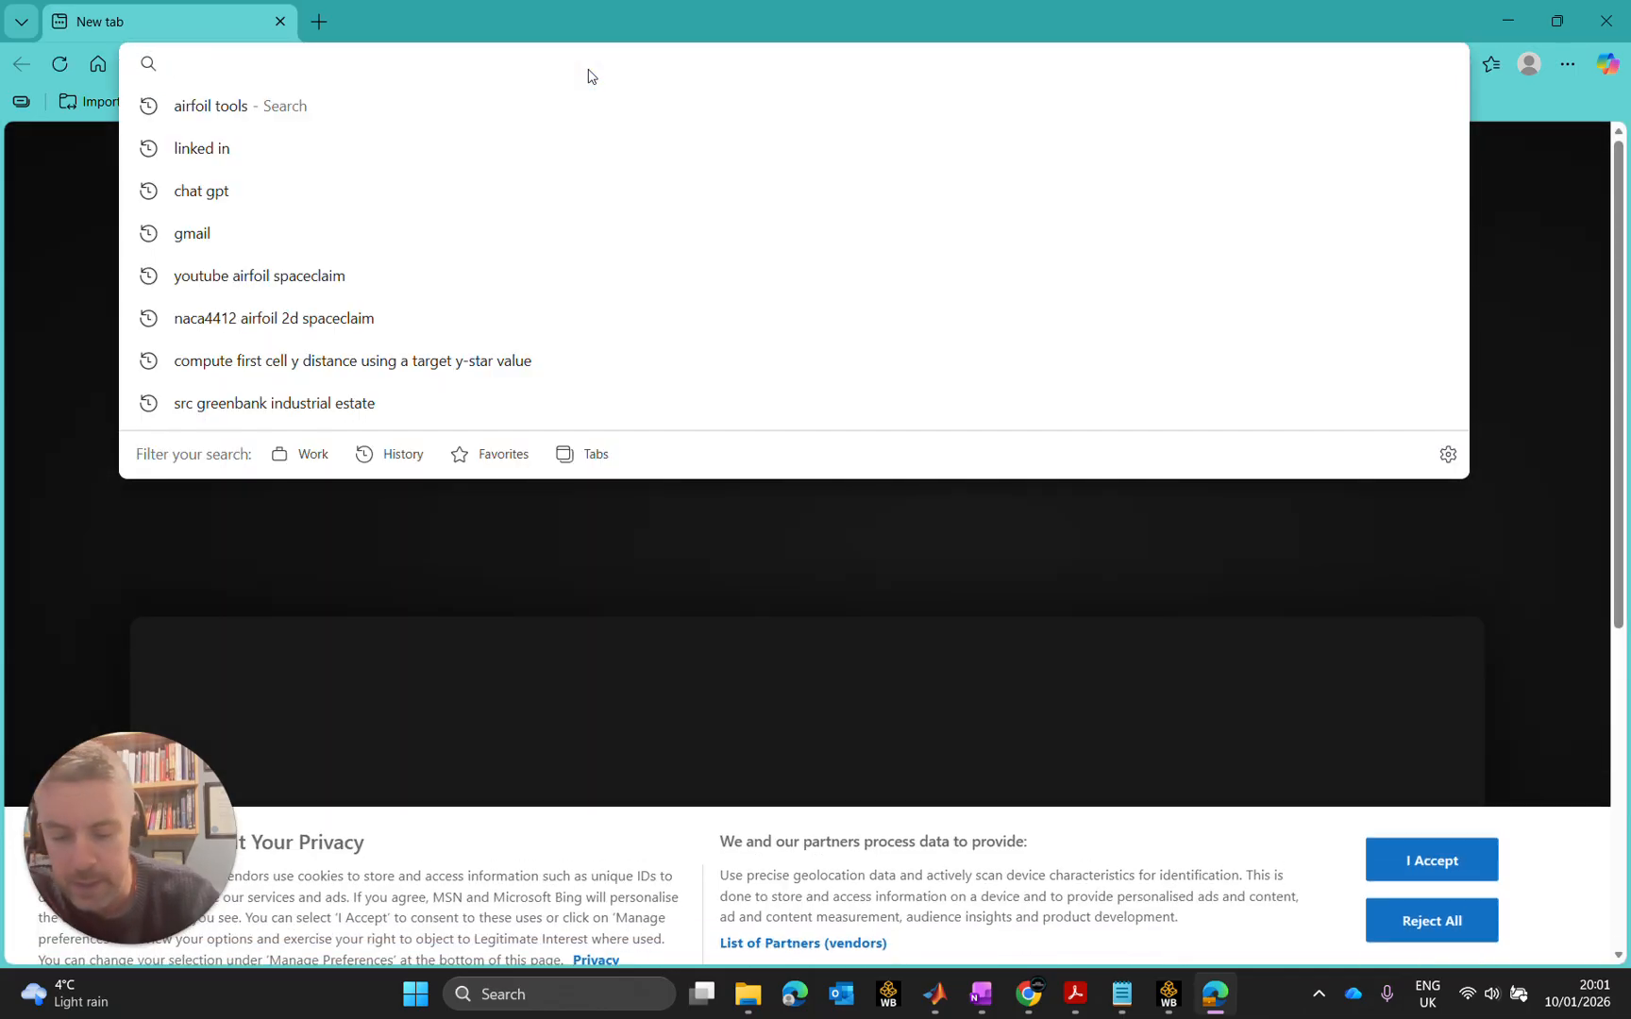
type("stem ")
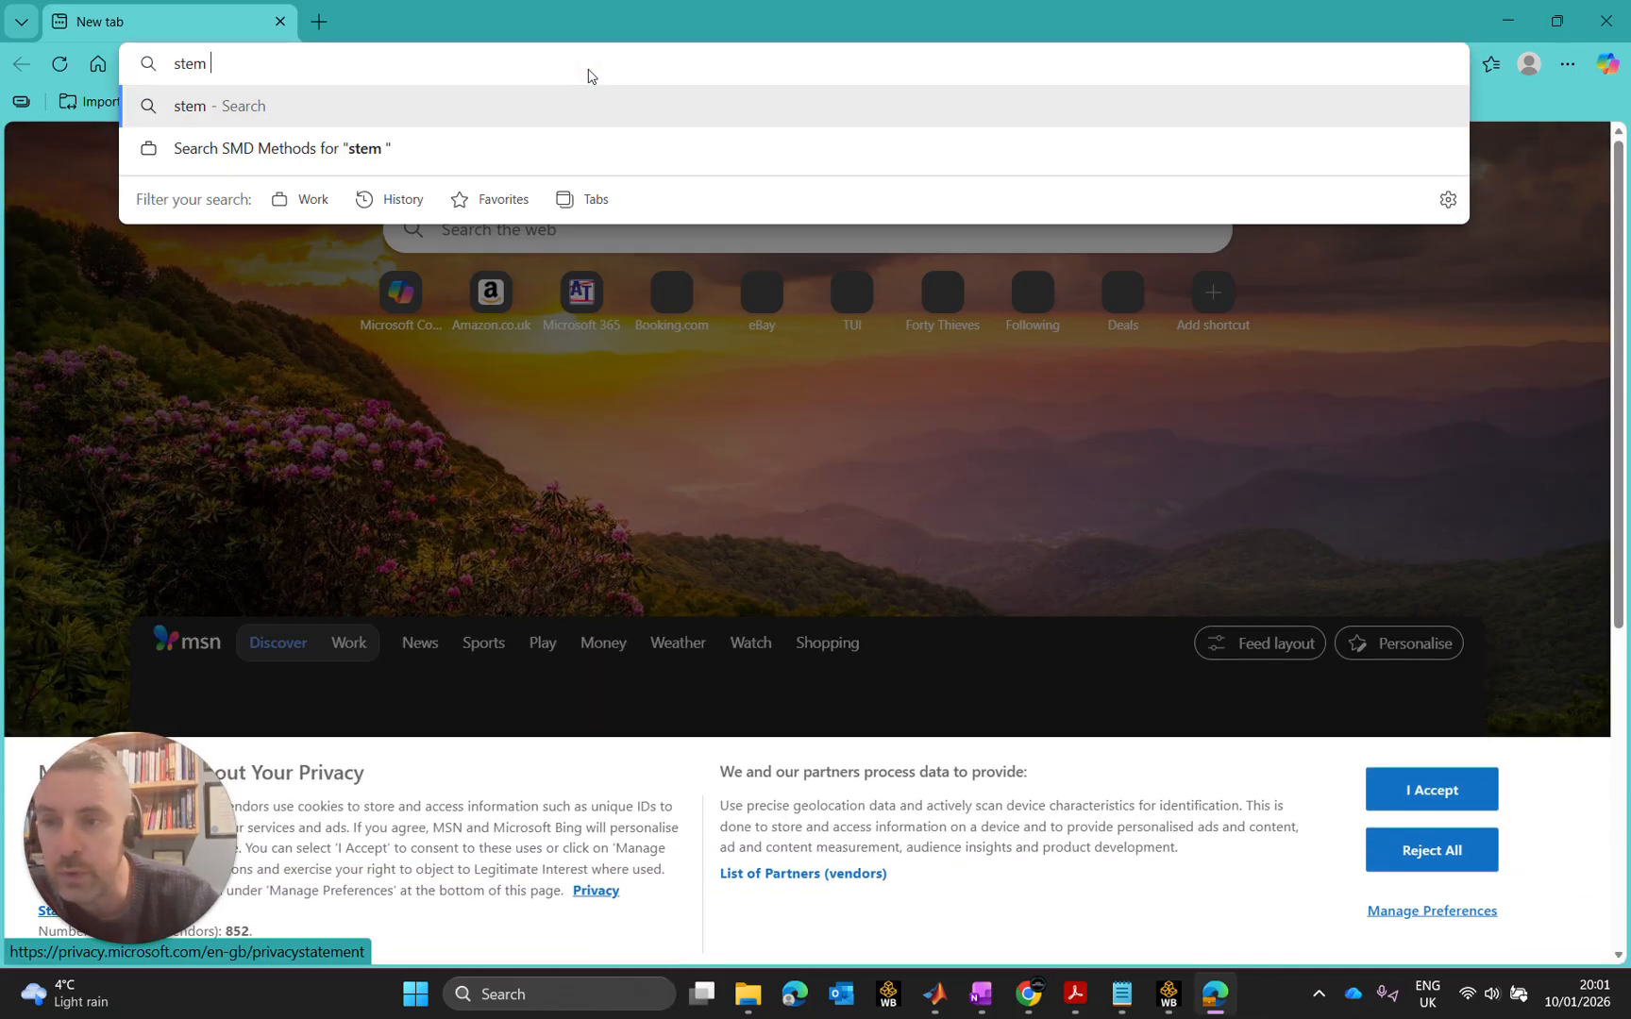
type("racing")
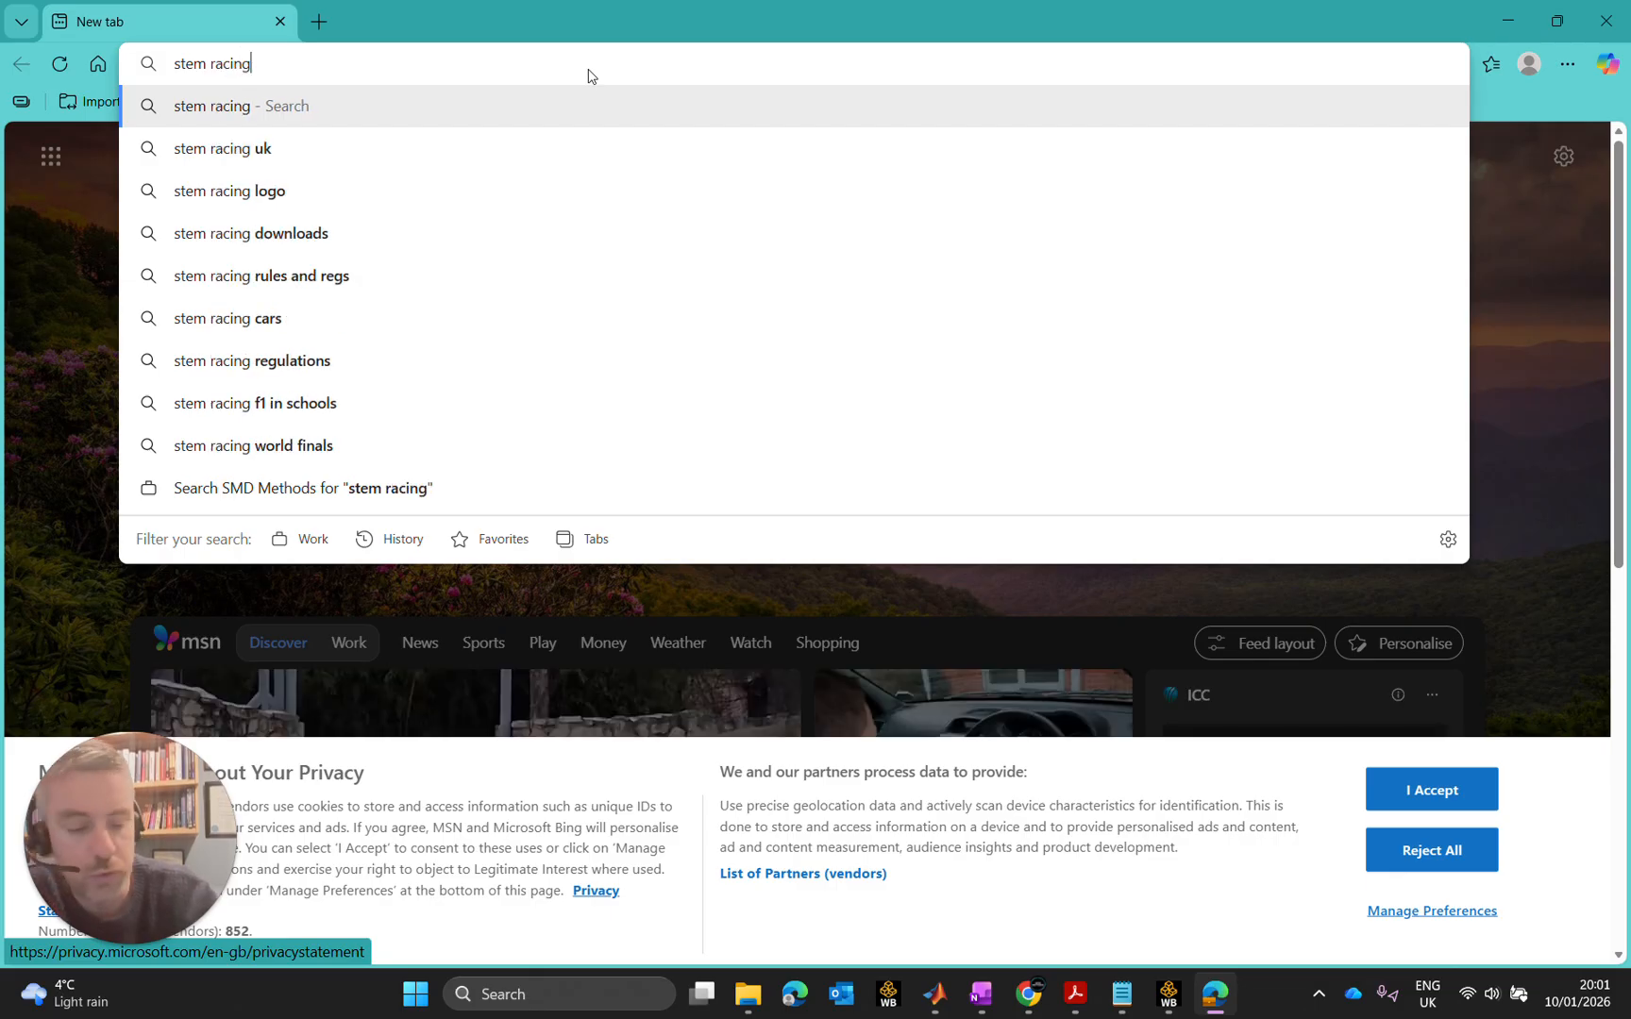
key("Return")
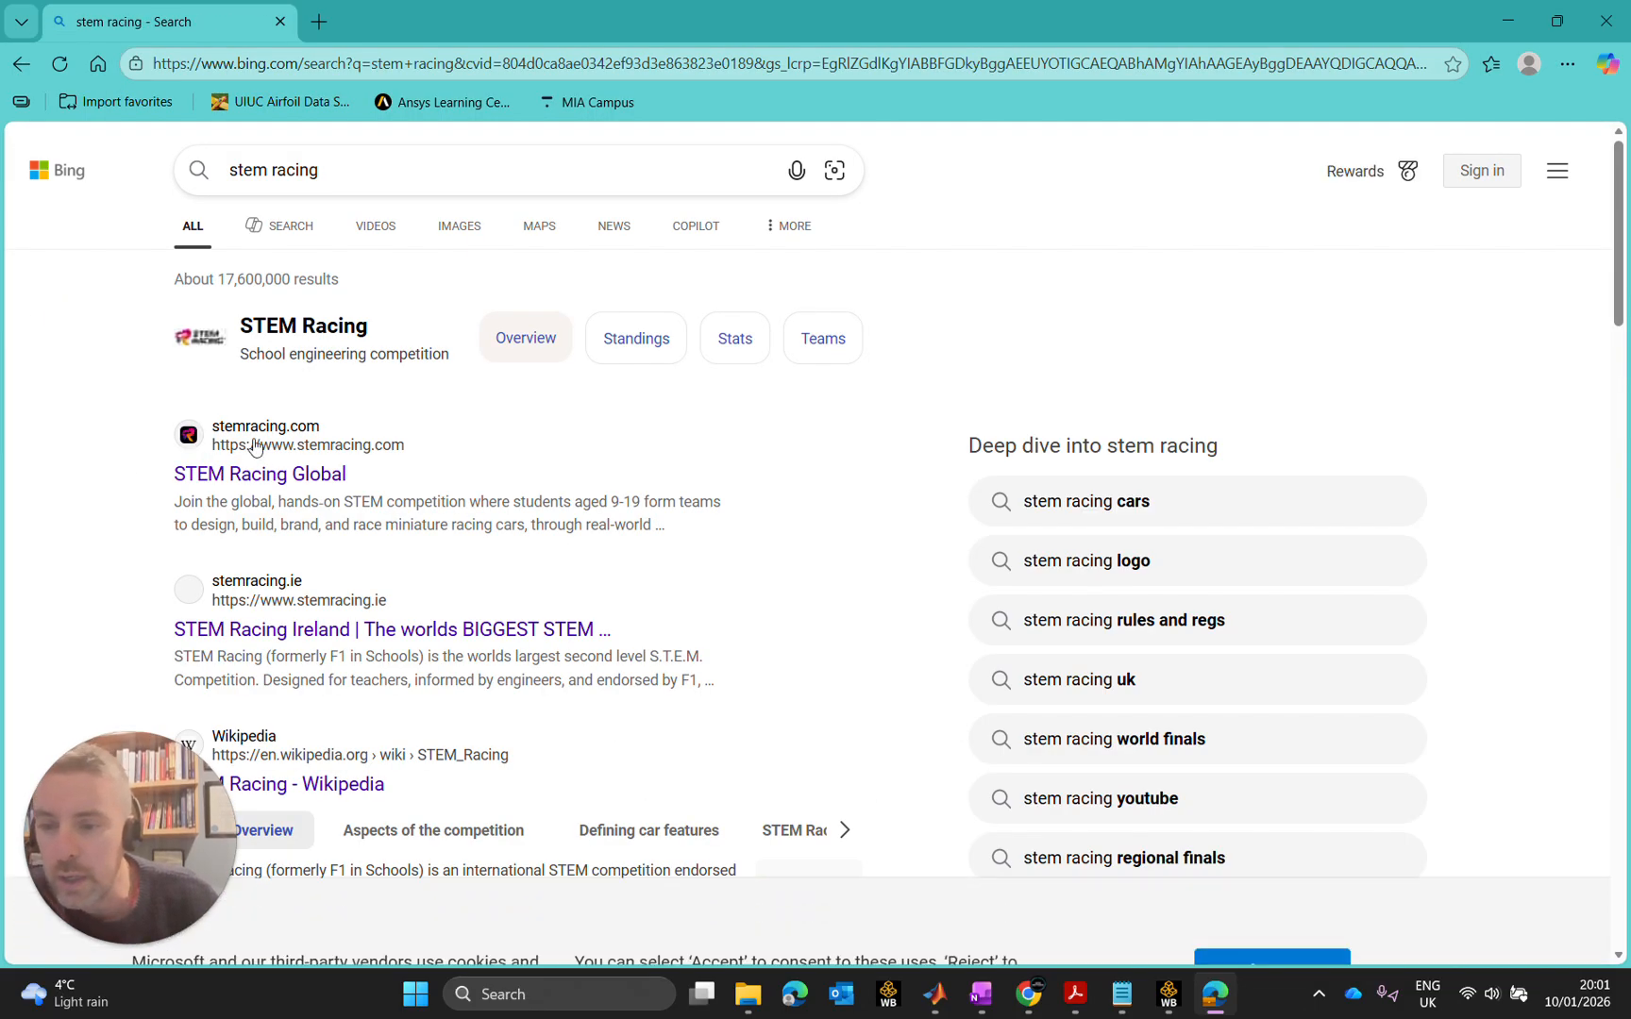
Refine the web search to "stem racing uk" and look through the results for the UK competition site
left_click(388, 164)
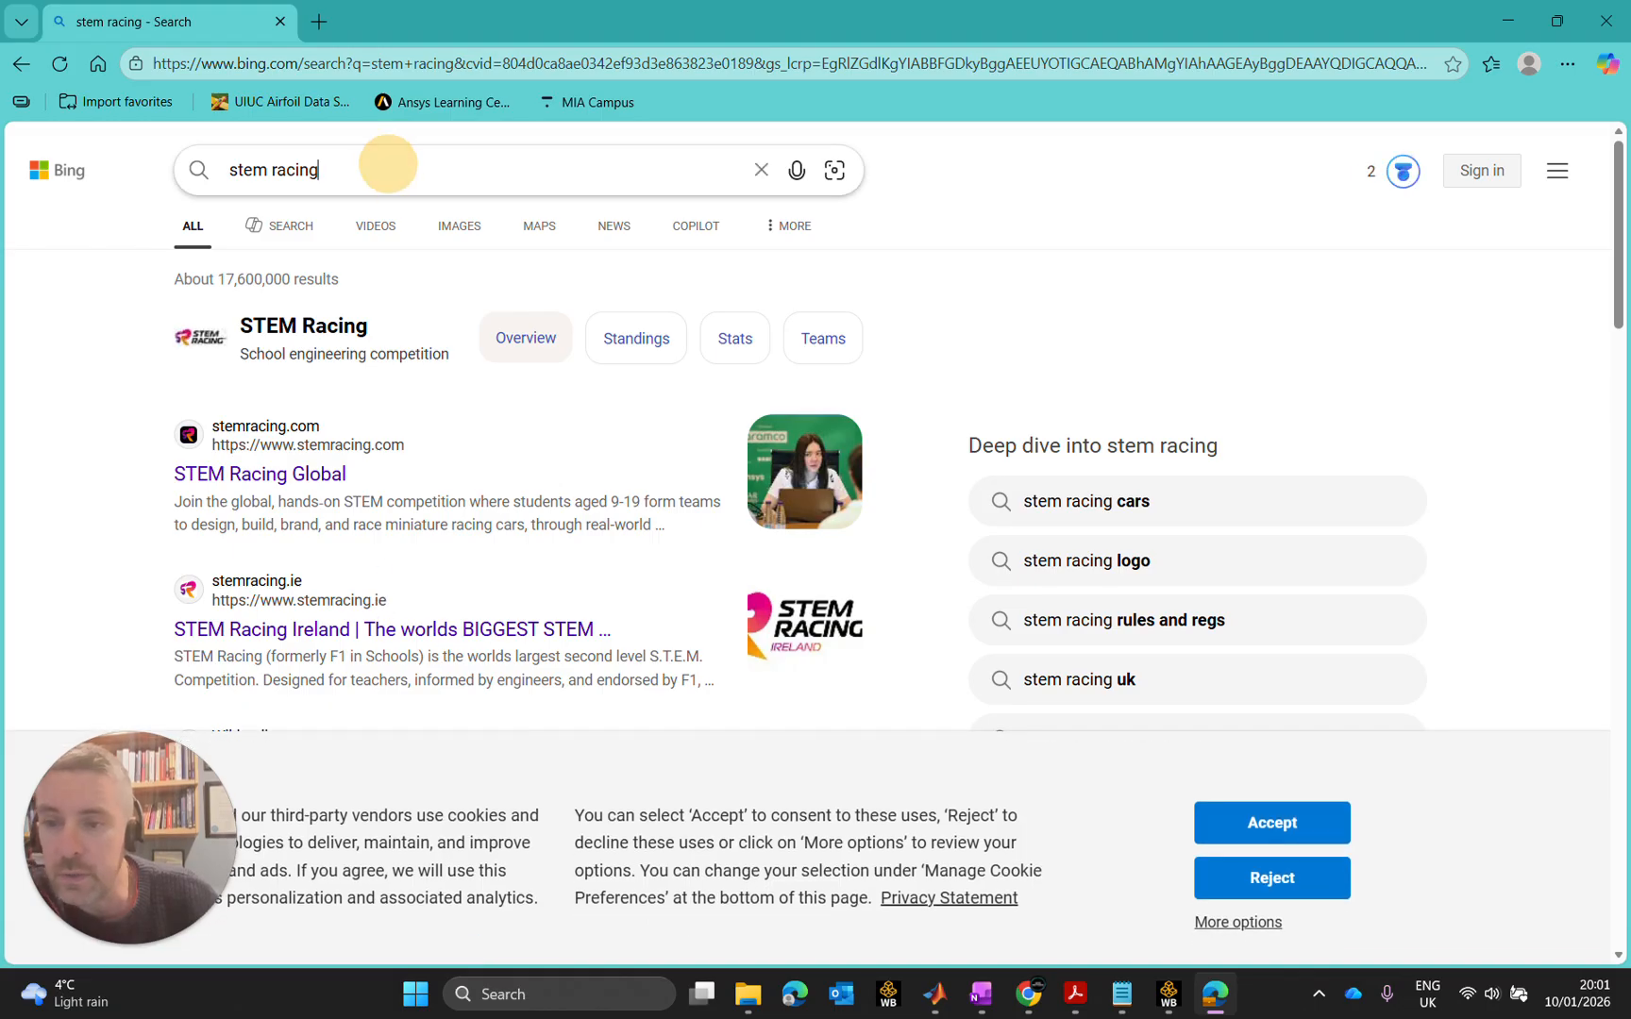
type("uk")
key("Return")
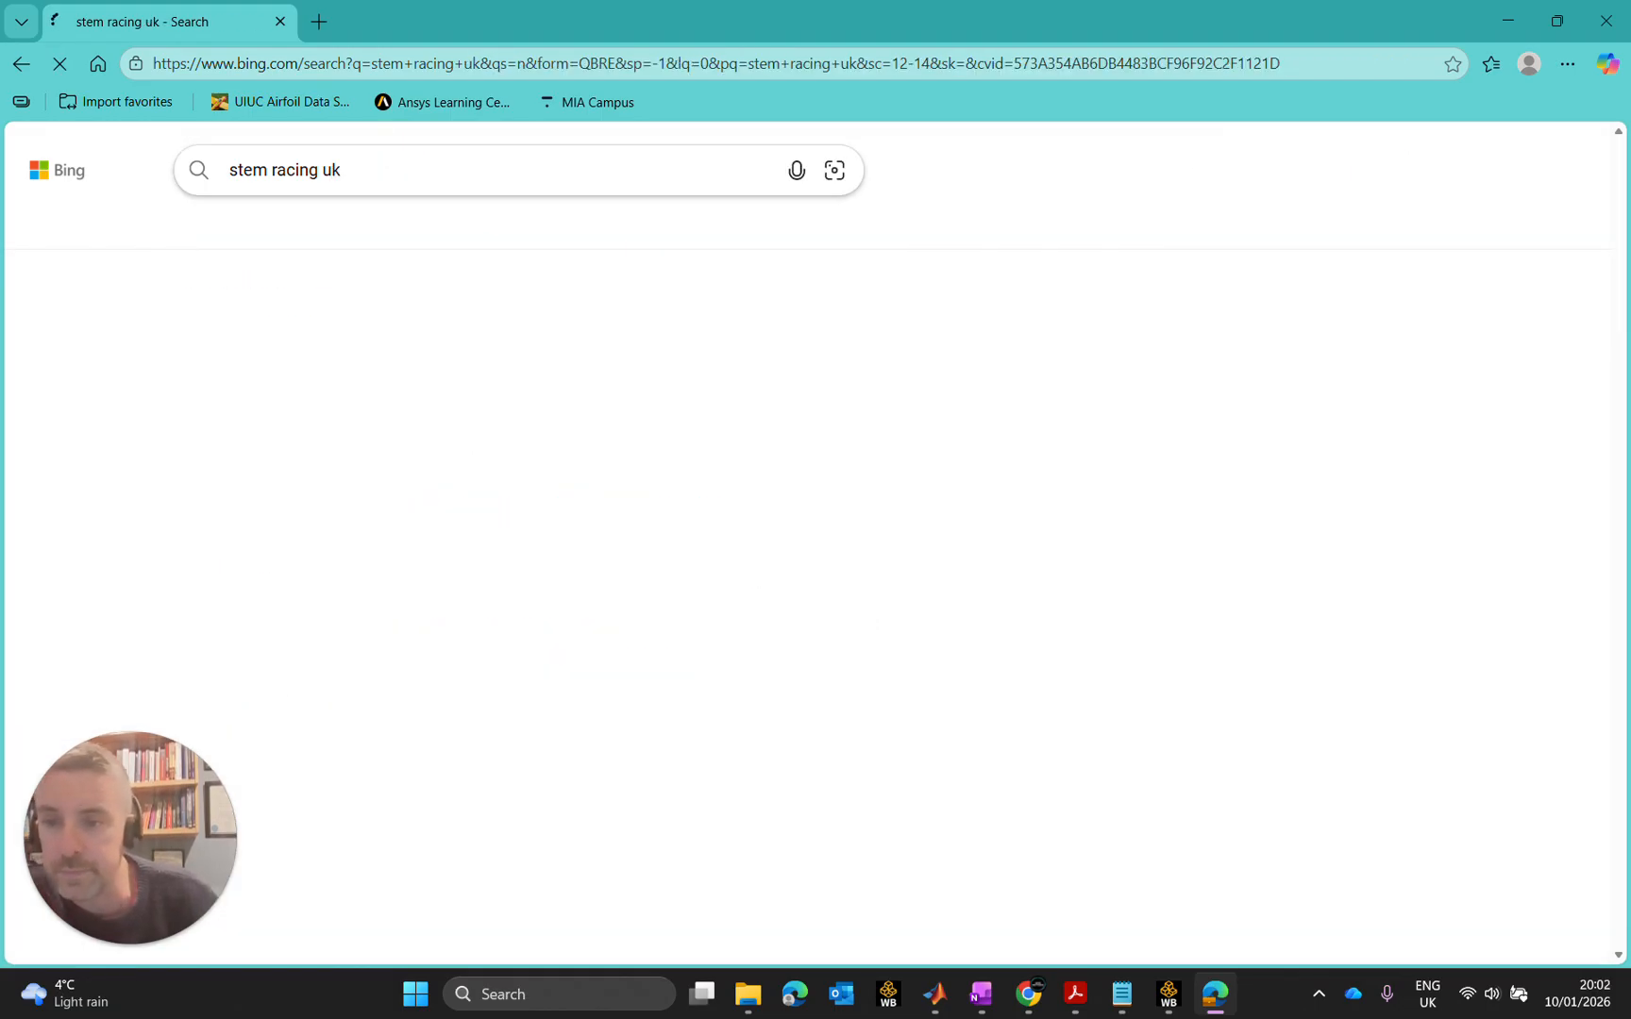
scroll(406, 458, "down", 6)
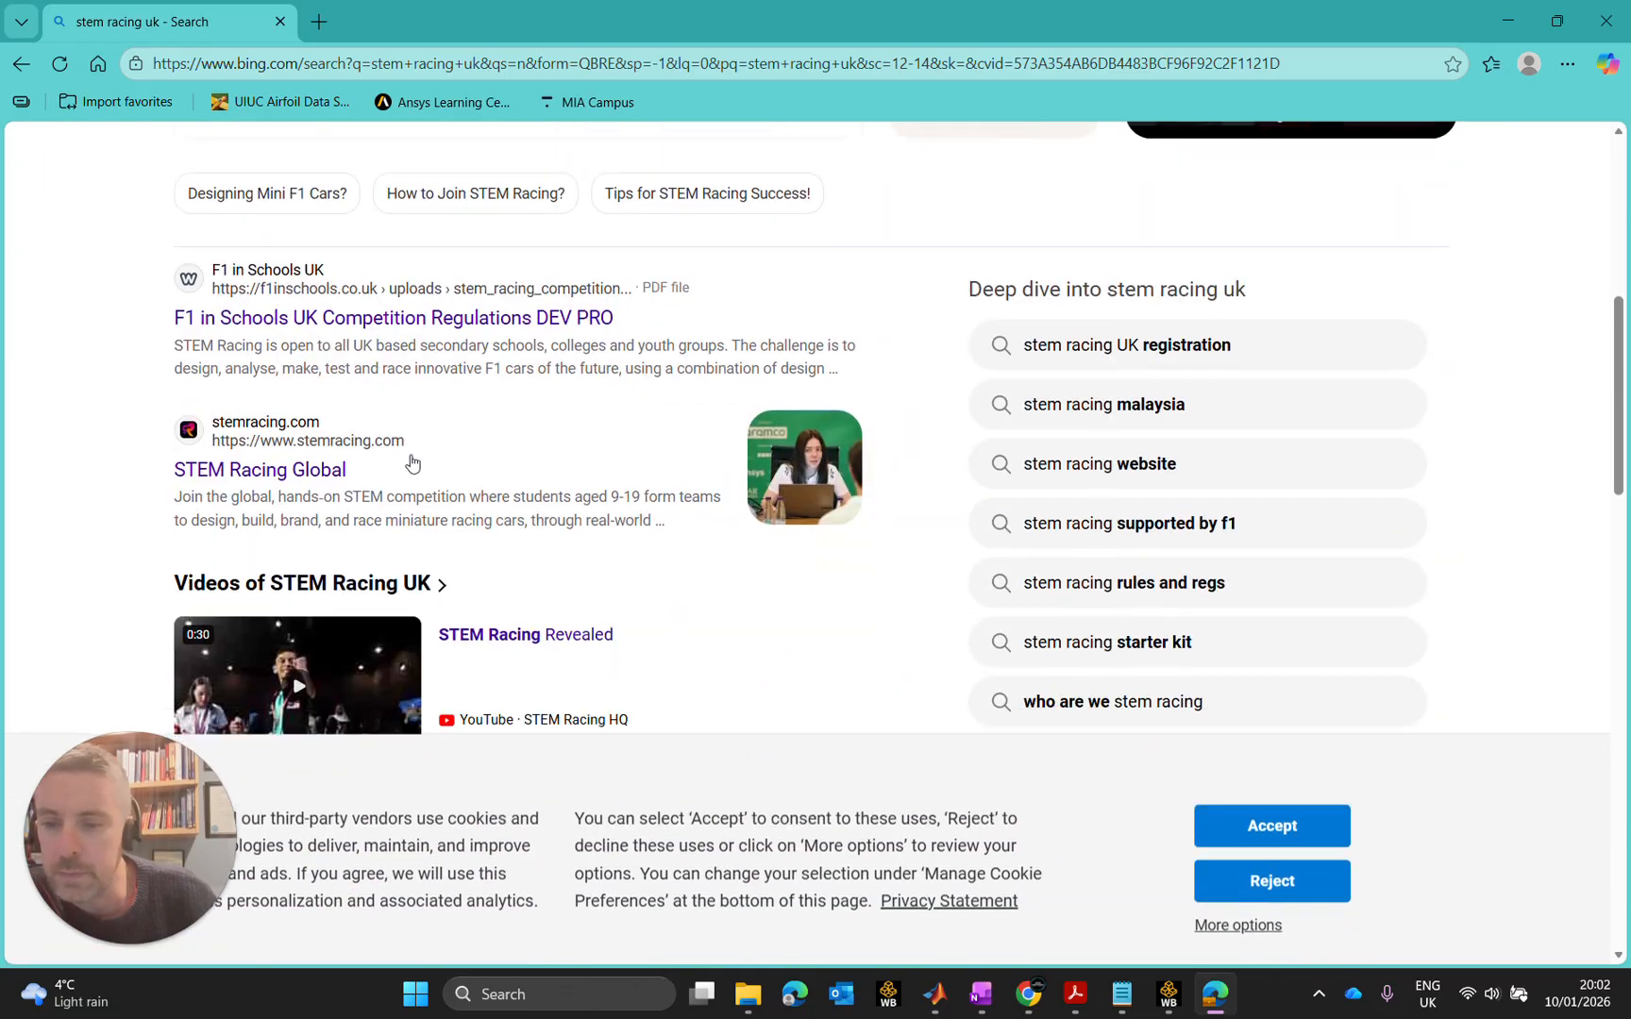
scroll(411, 461, "down", 10)
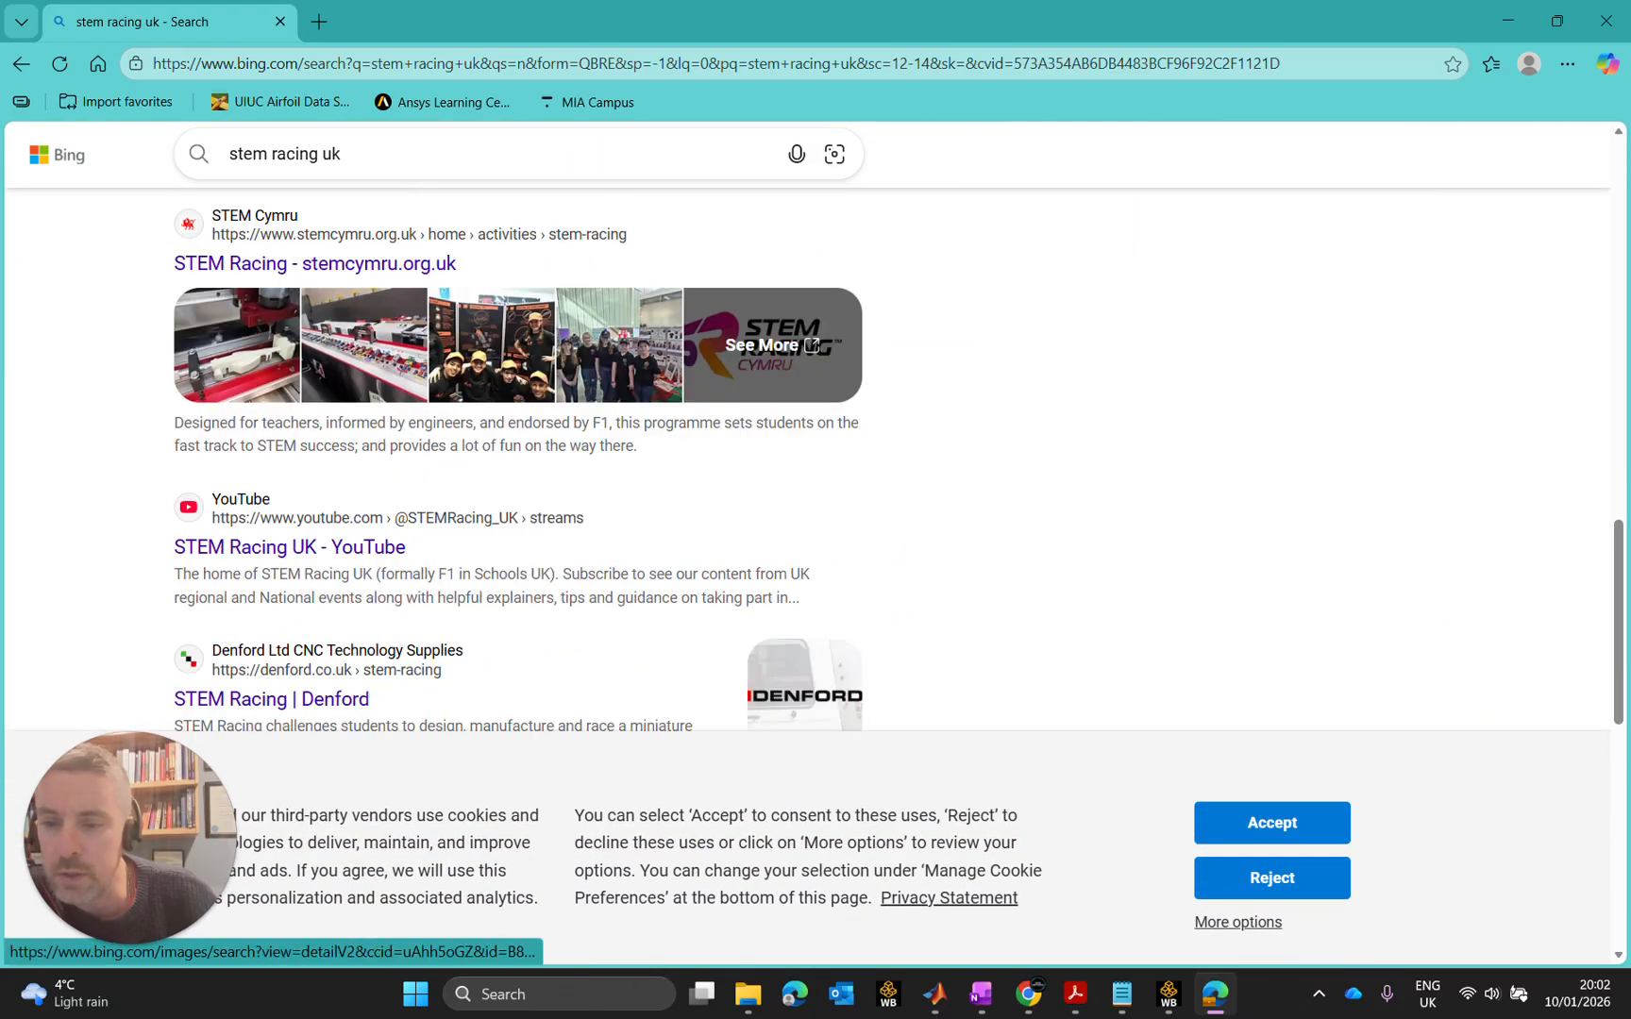
scroll(400, 439, "down", 5)
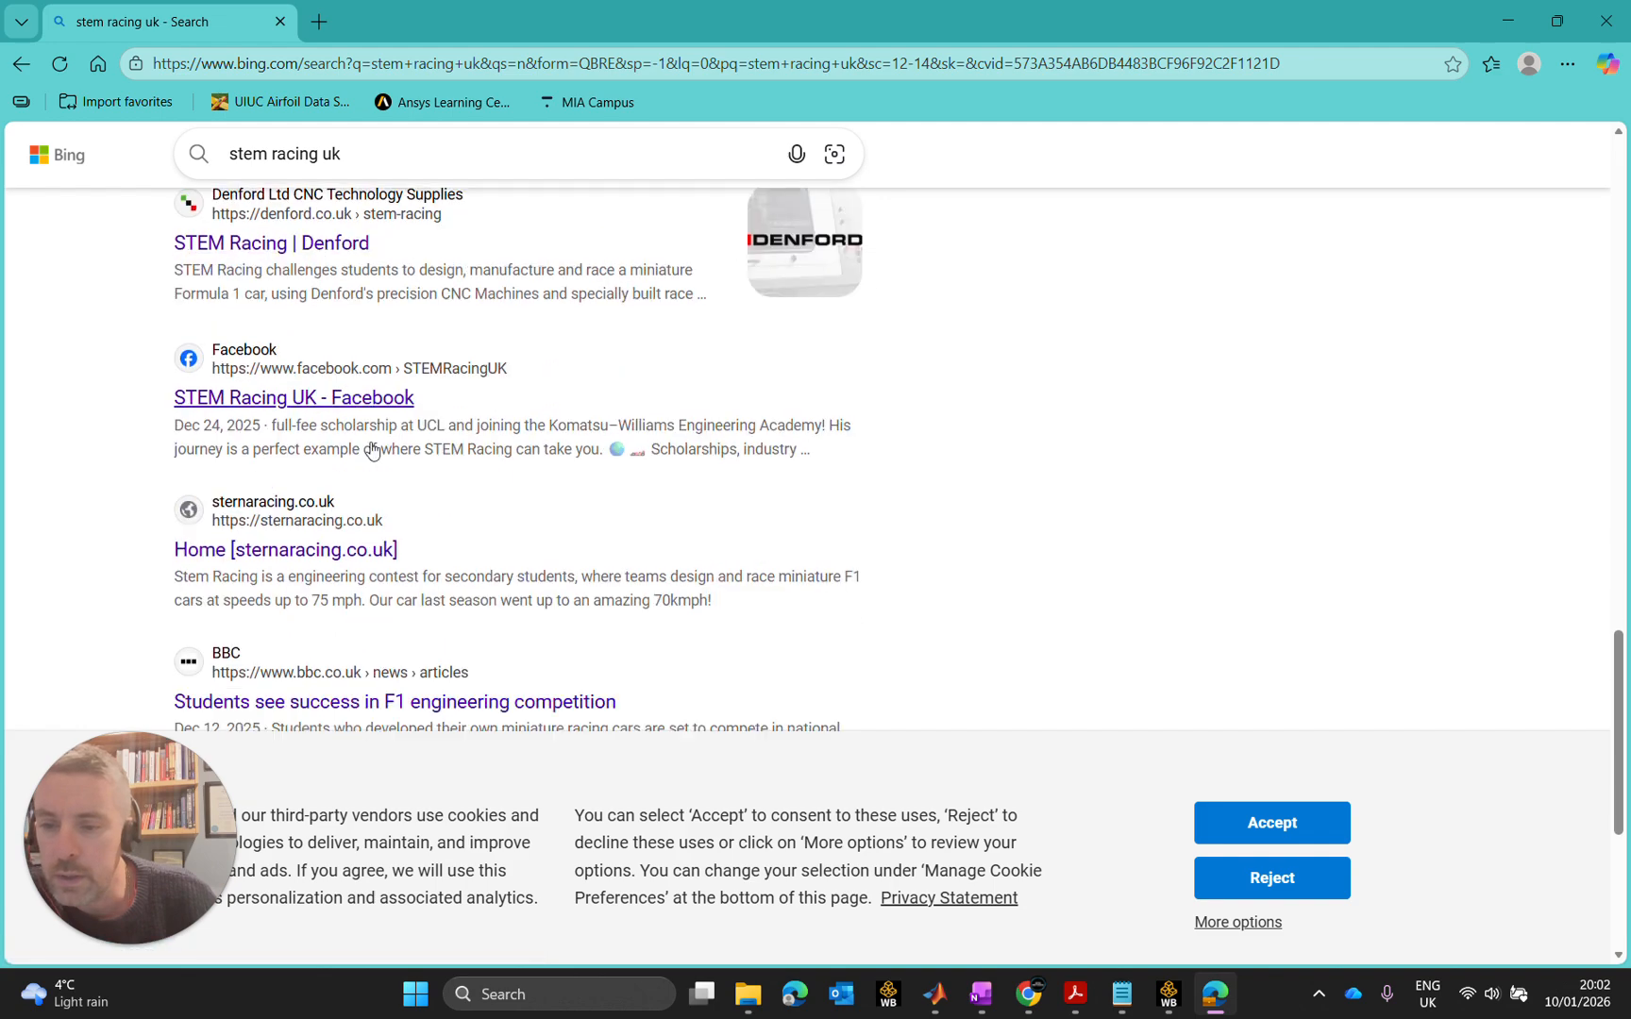
scroll(374, 447, "down", 5)
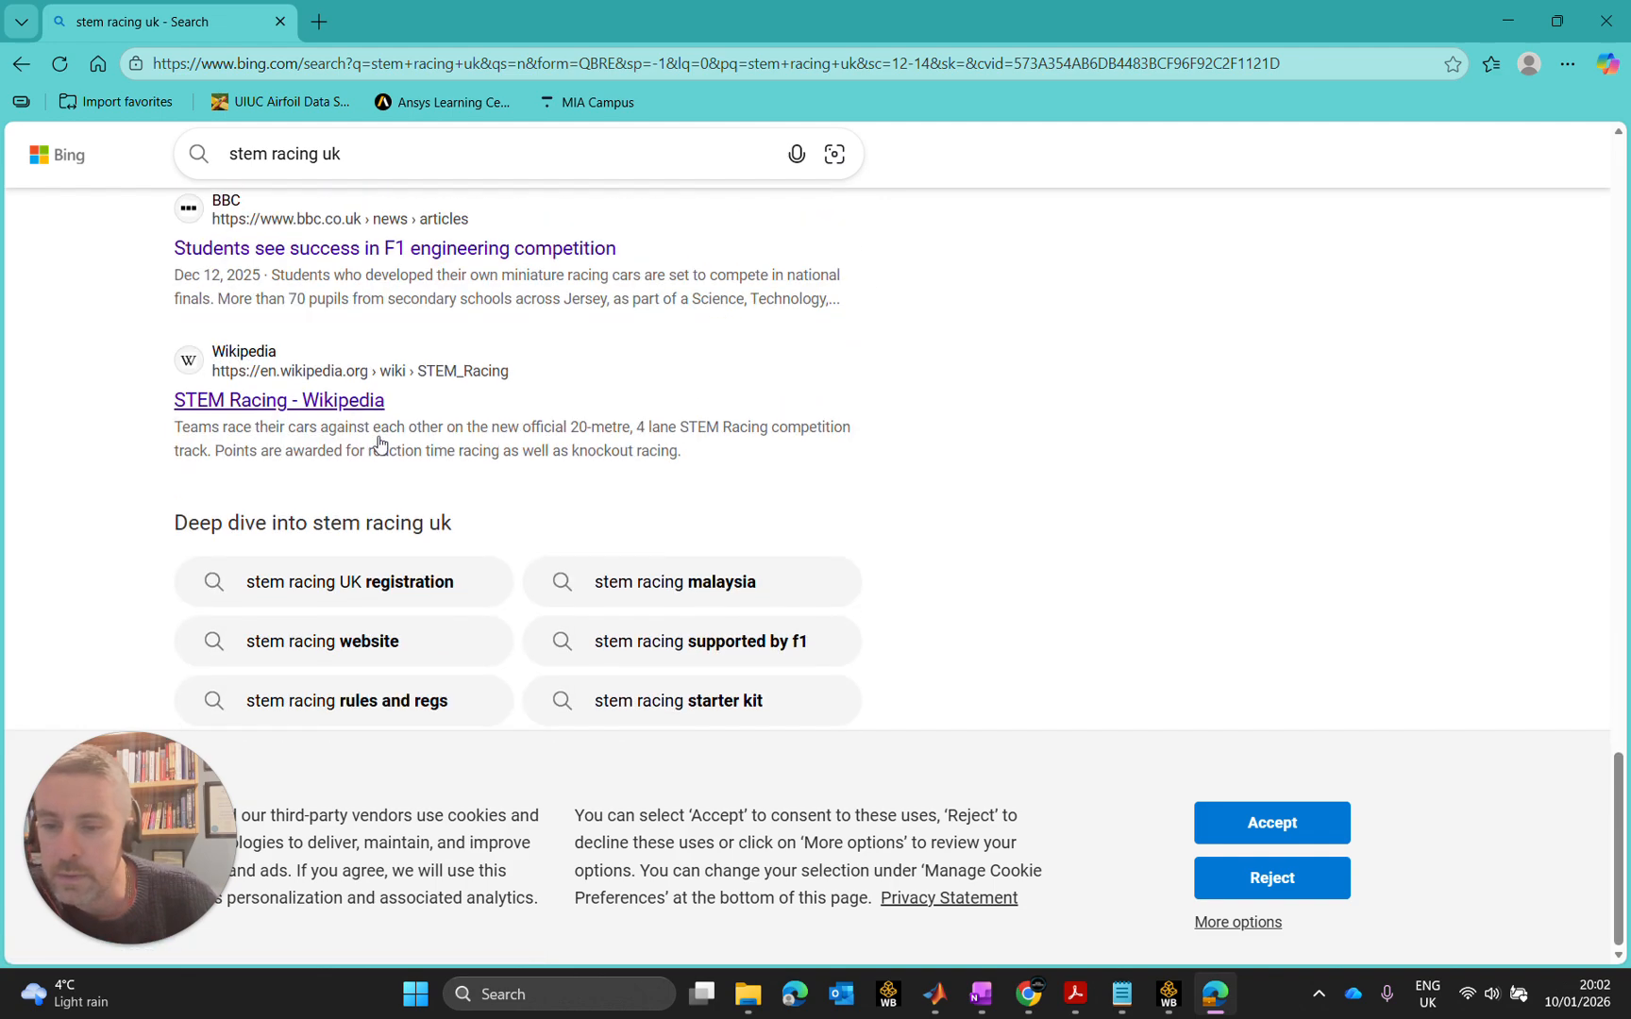
scroll(378, 444, "up", 20)
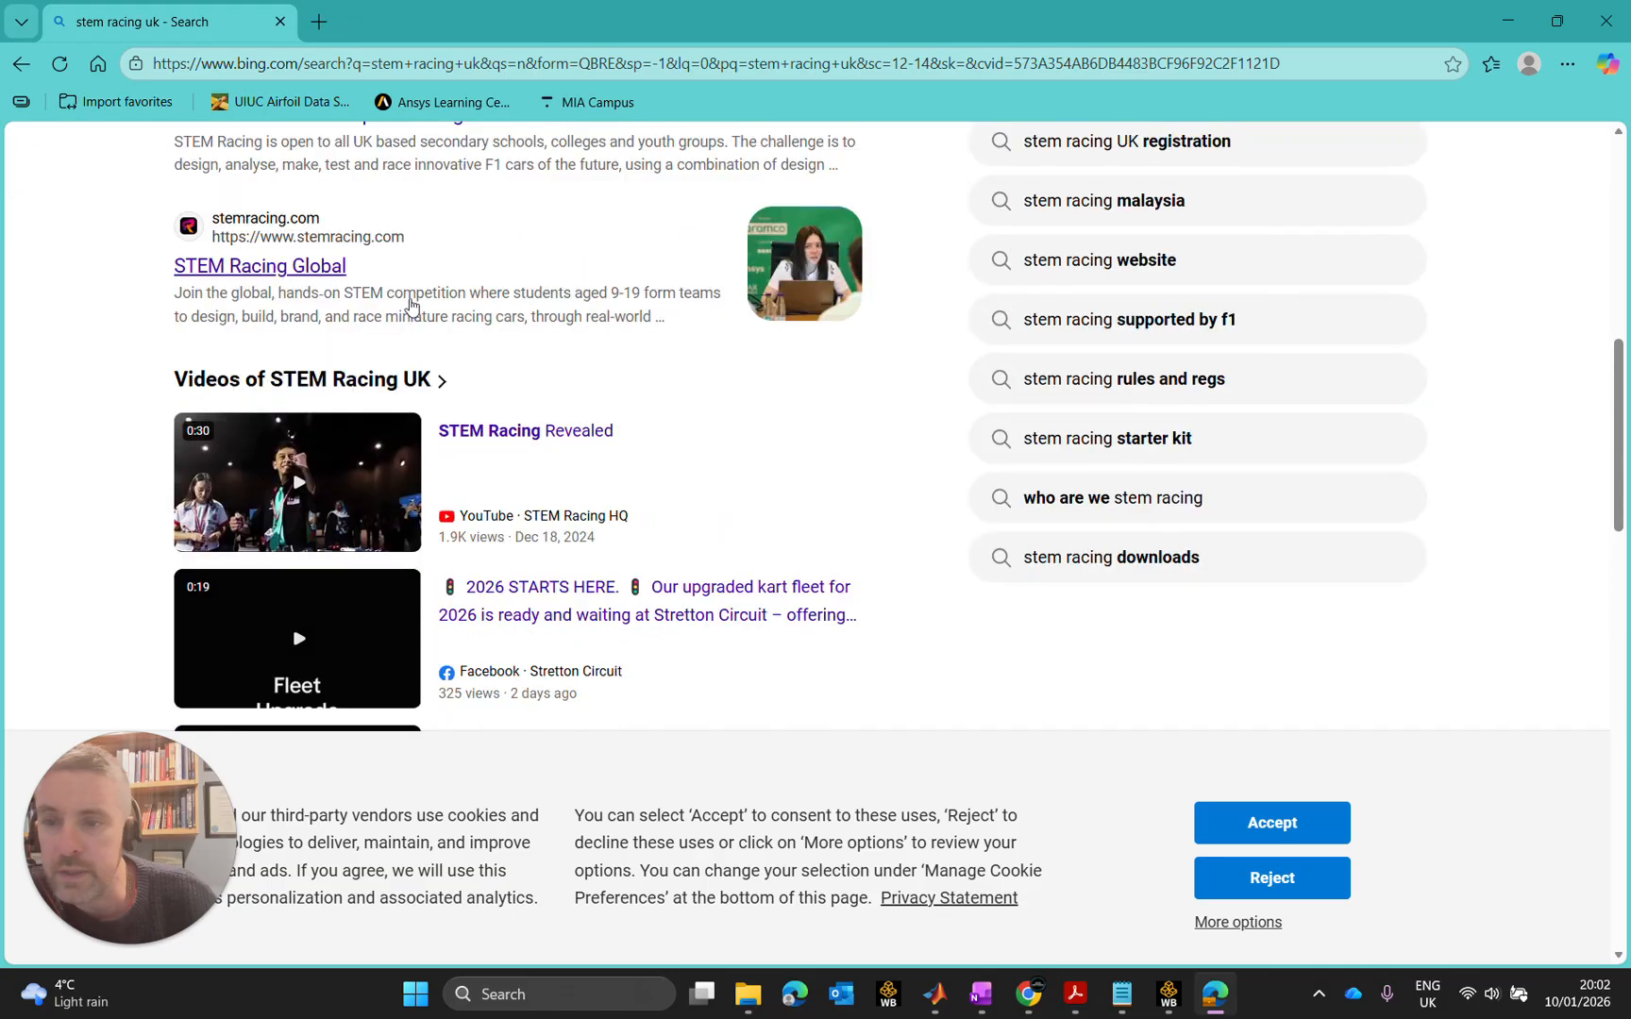
scroll(409, 304, "up", 10)
Search for "stemracing.co.uk" and look through the results for the official UK site
left_click(199, 170)
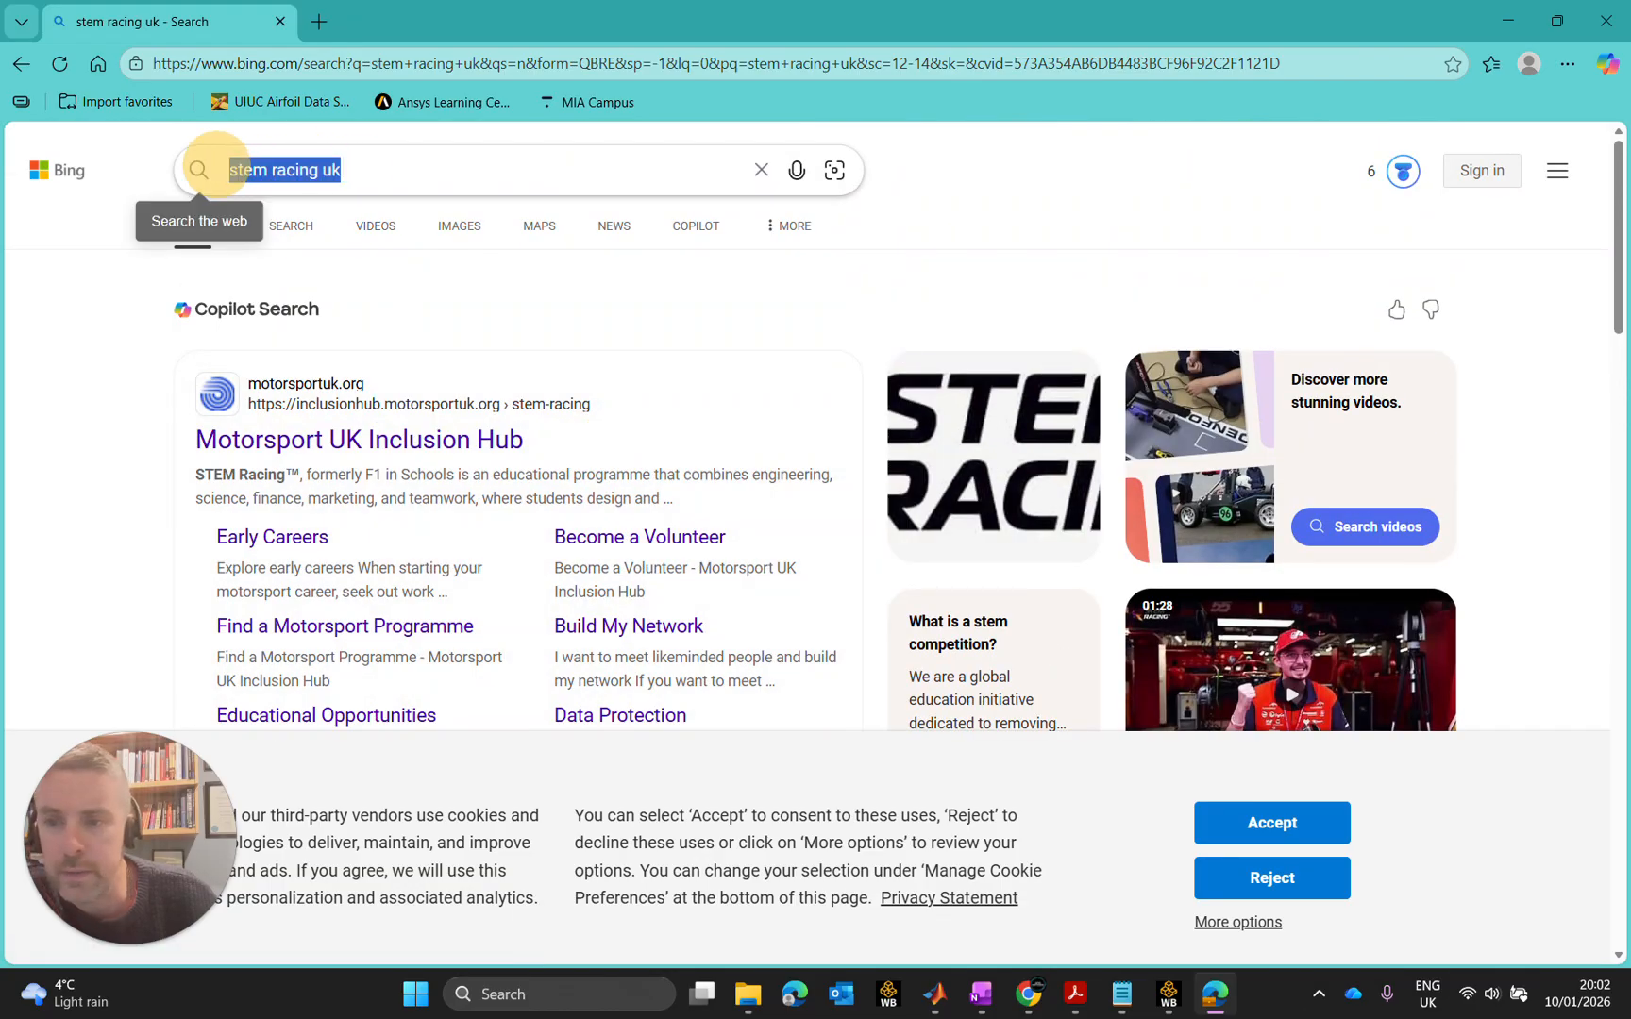
type("stemr")
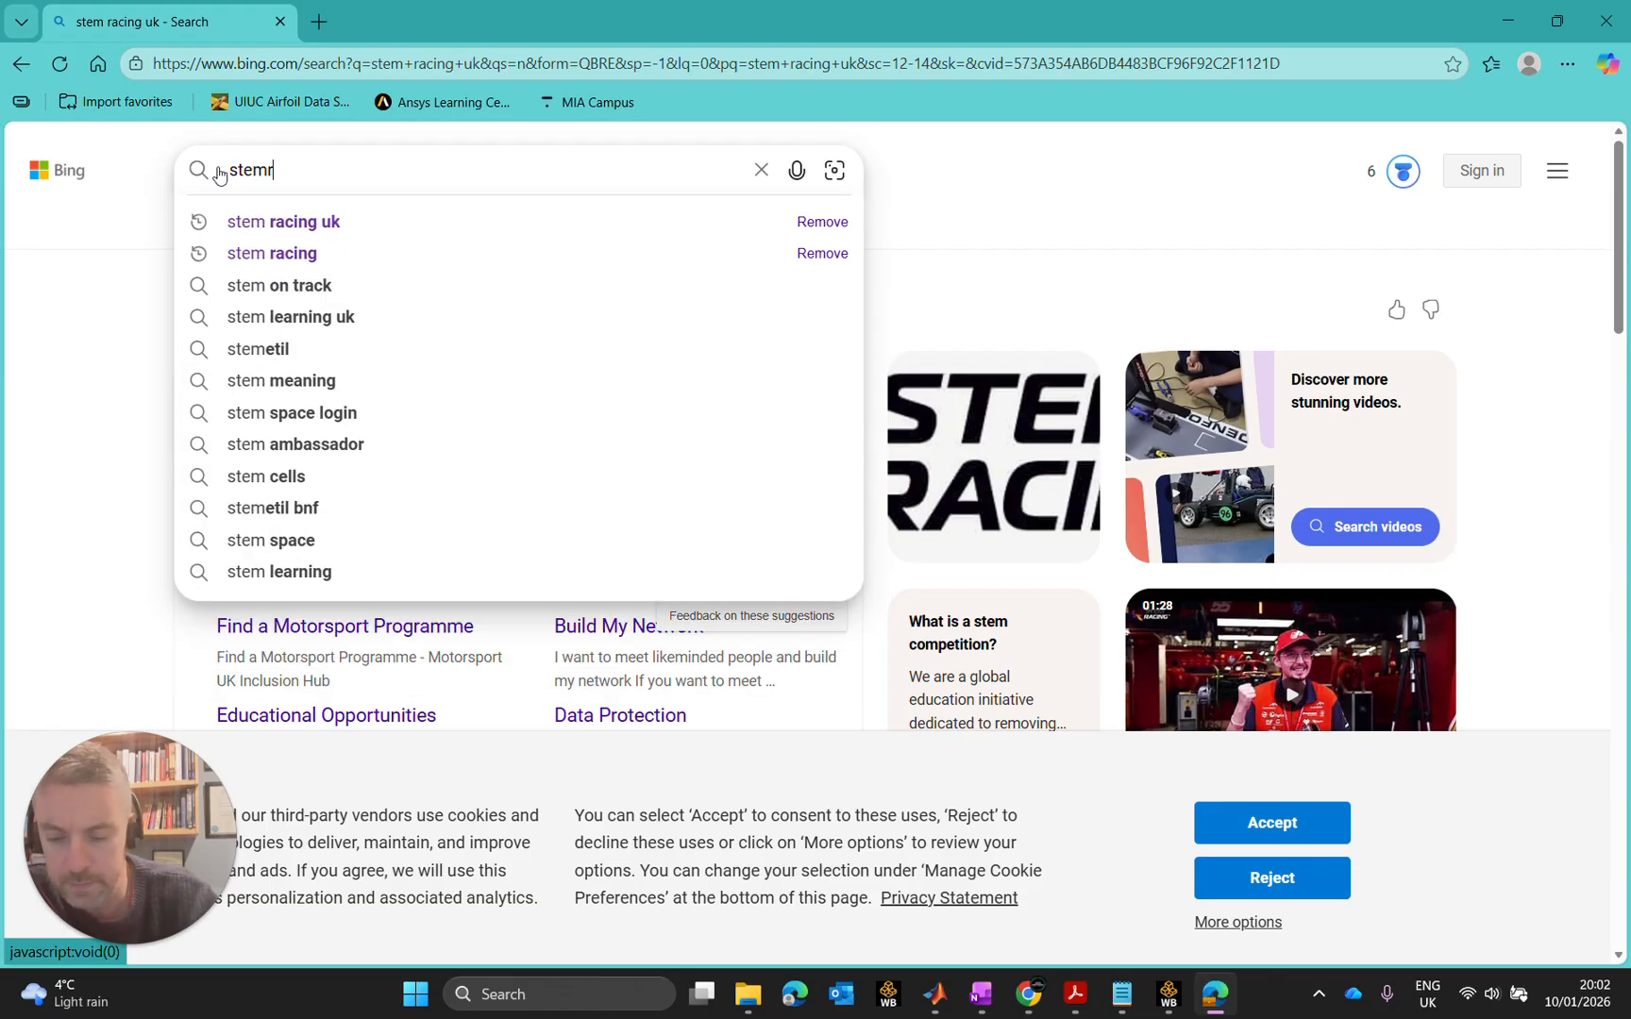
type("acing.co")
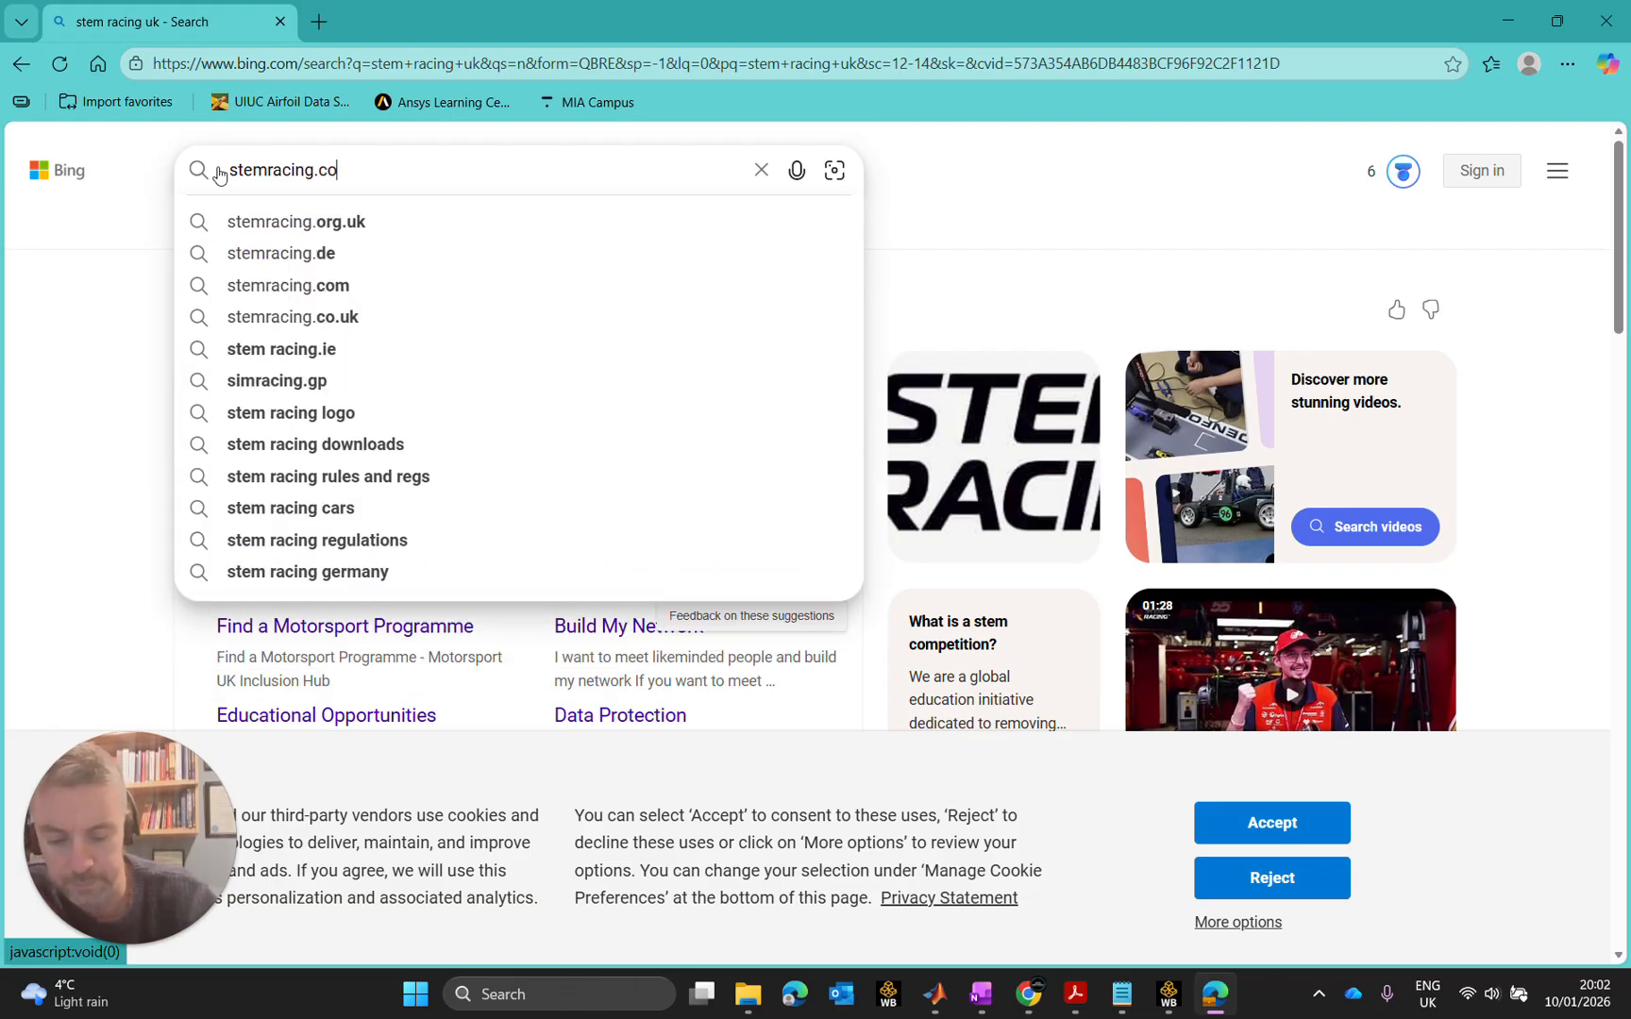
type(".uk")
key("Return")
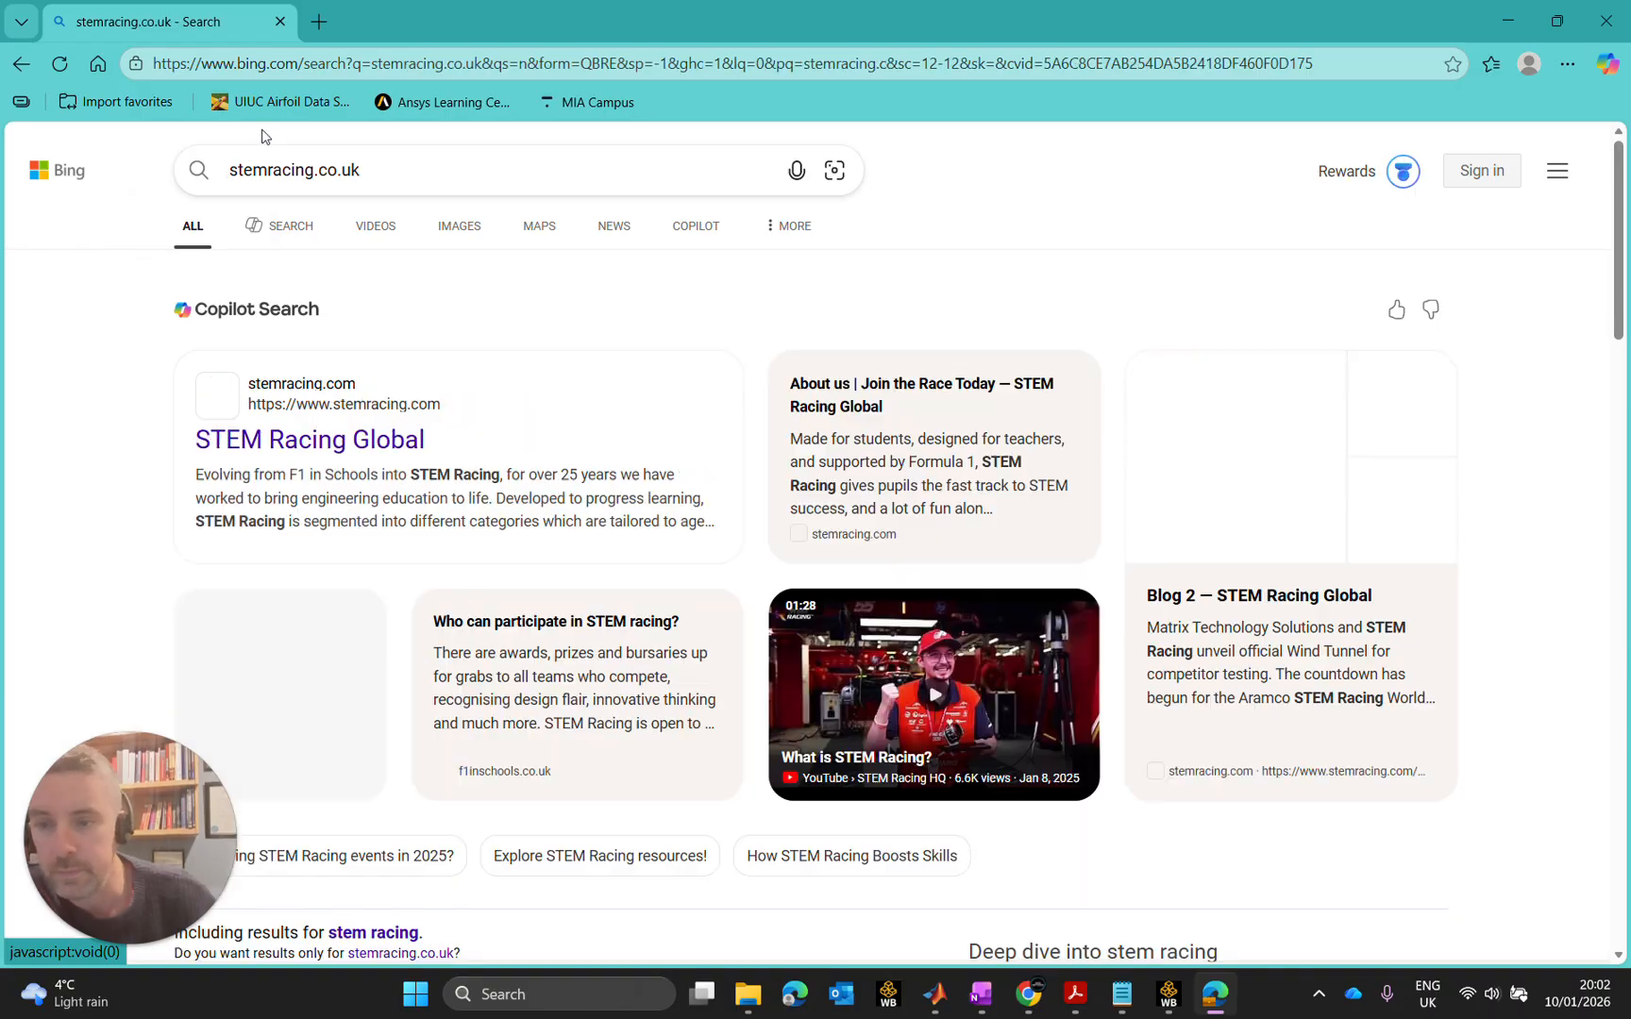
scroll(418, 368, "down", 6)
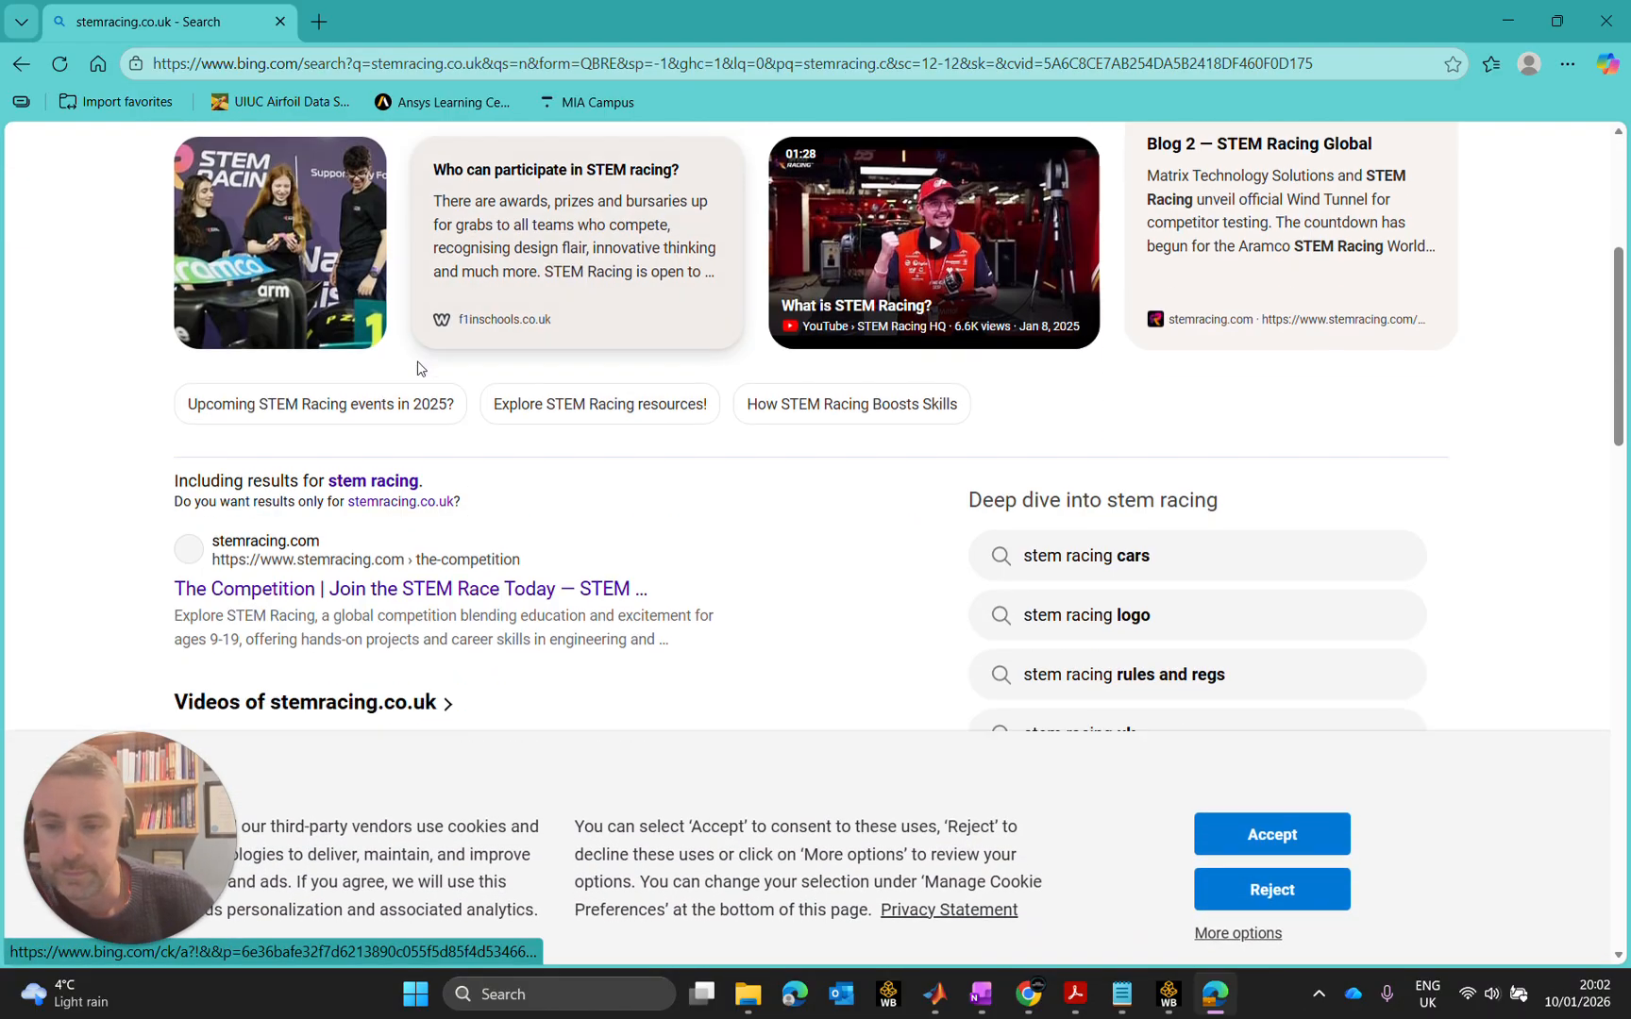
scroll(418, 360, "down", 9)
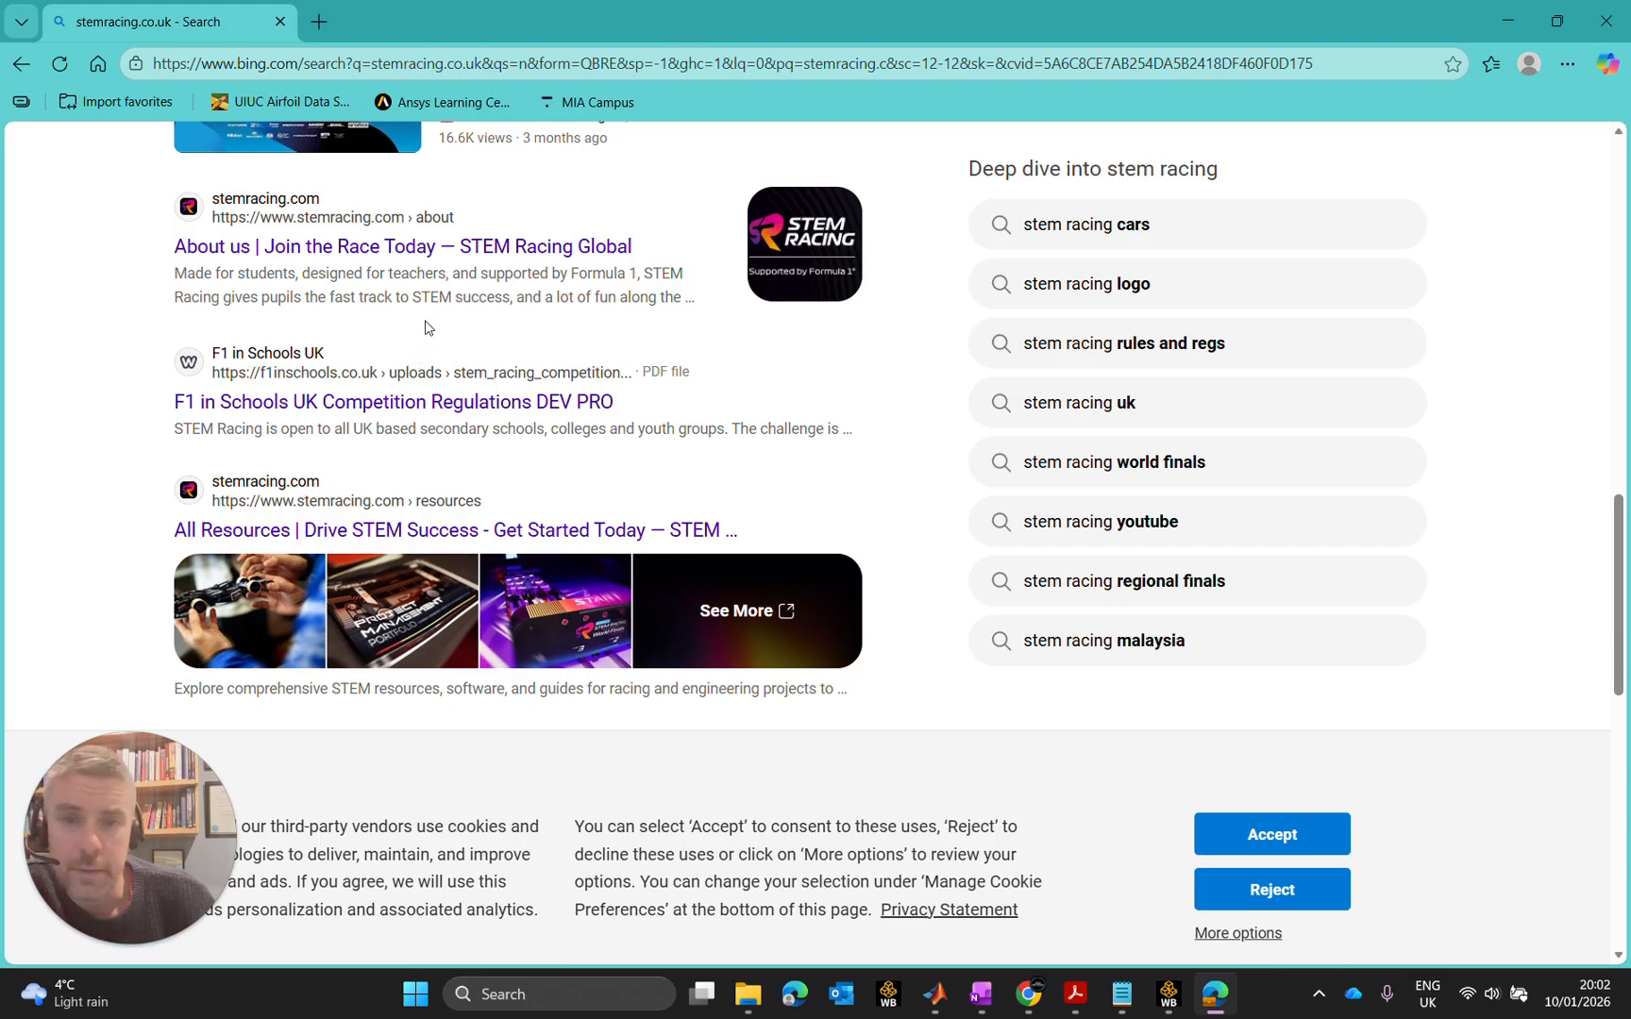
Switch to Google Chrome, search for "stem racing uk" in a new tab and open the STEM Racing UK website
left_click(1030, 996)
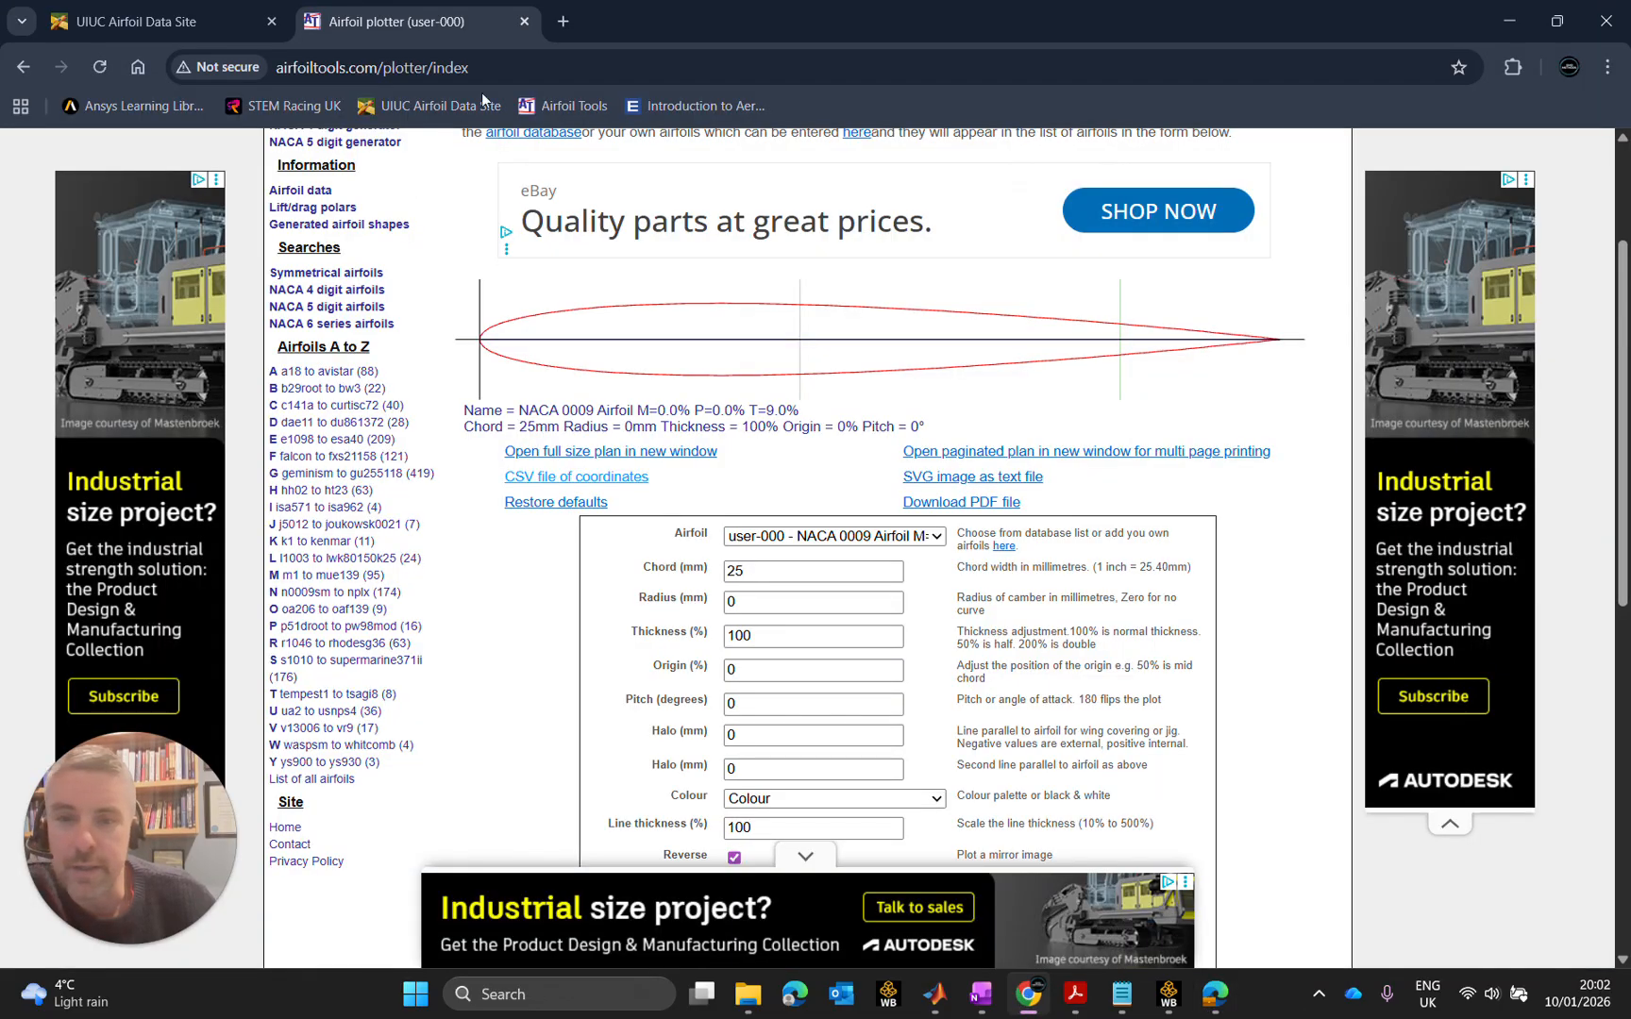
left_click(563, 21)
left_click(611, 73)
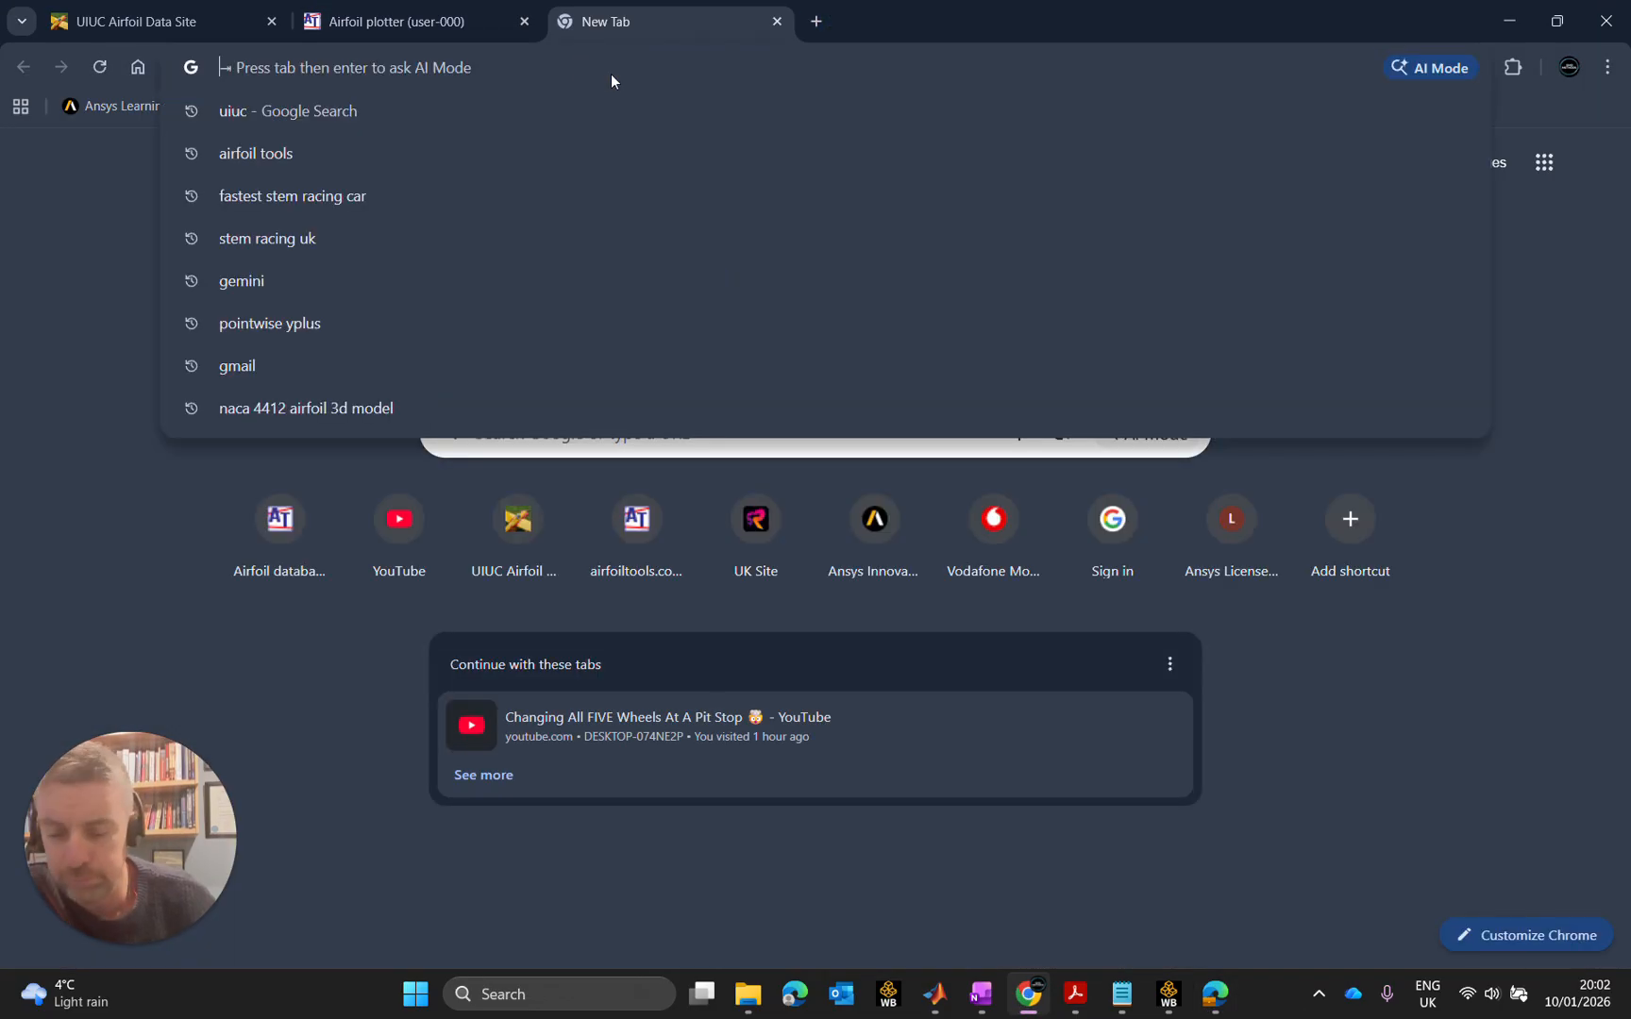
type("stem racing uk")
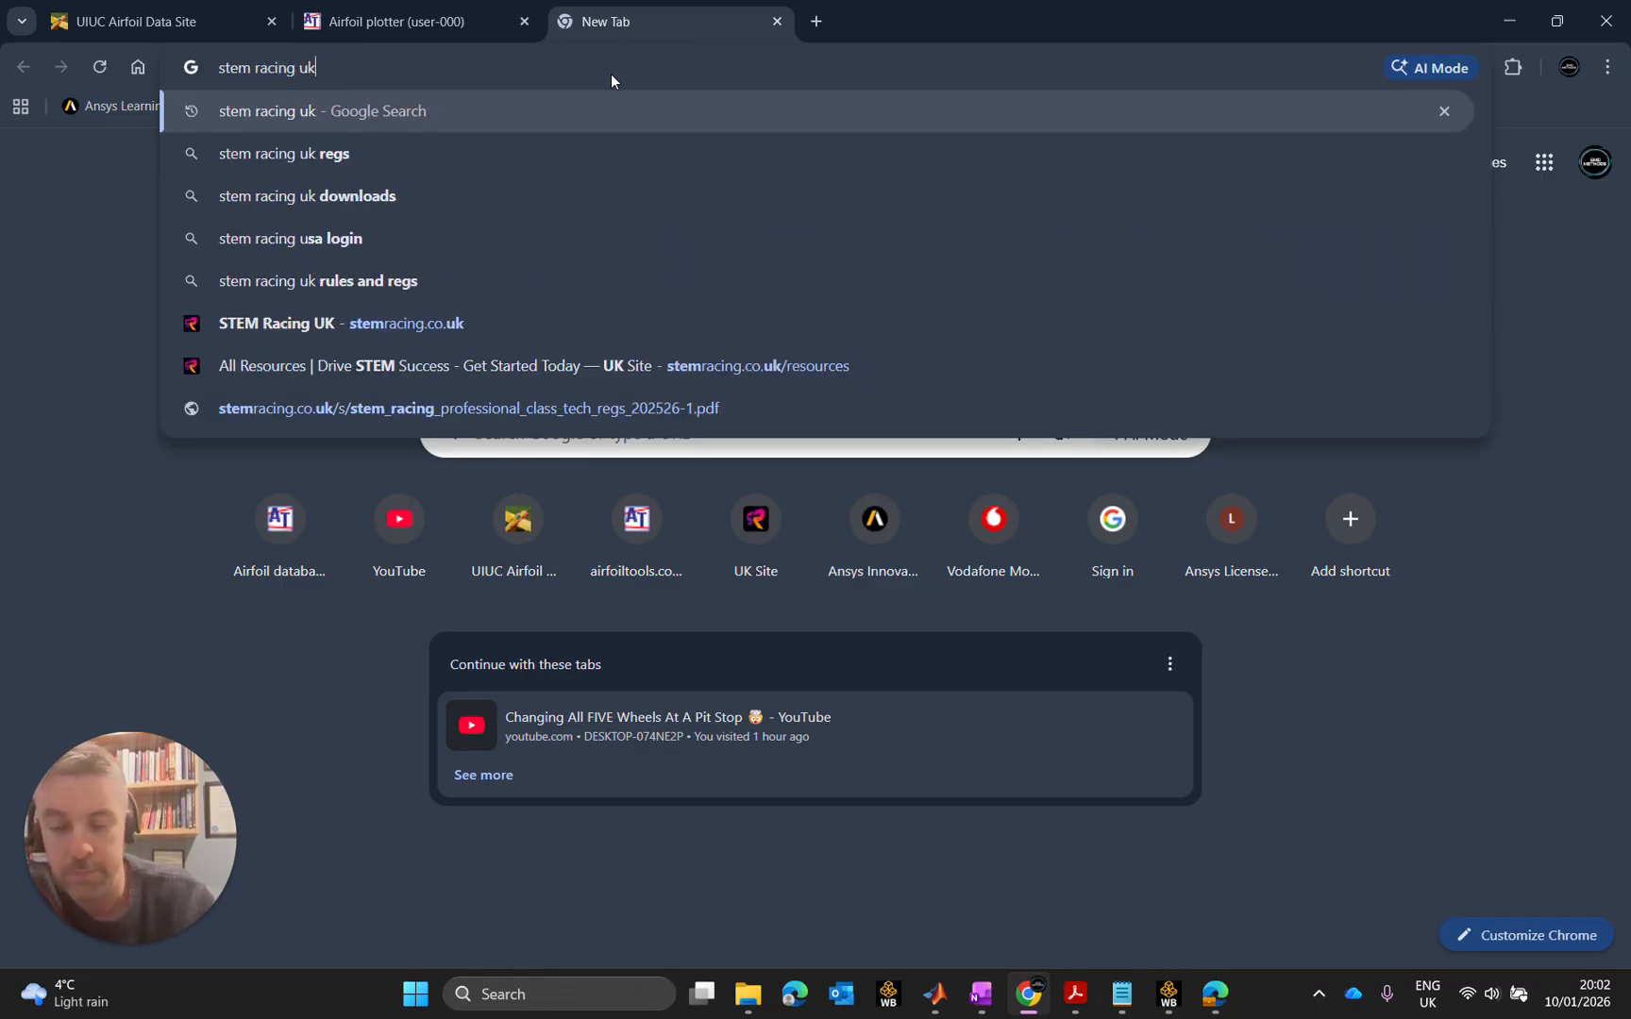
key("Return")
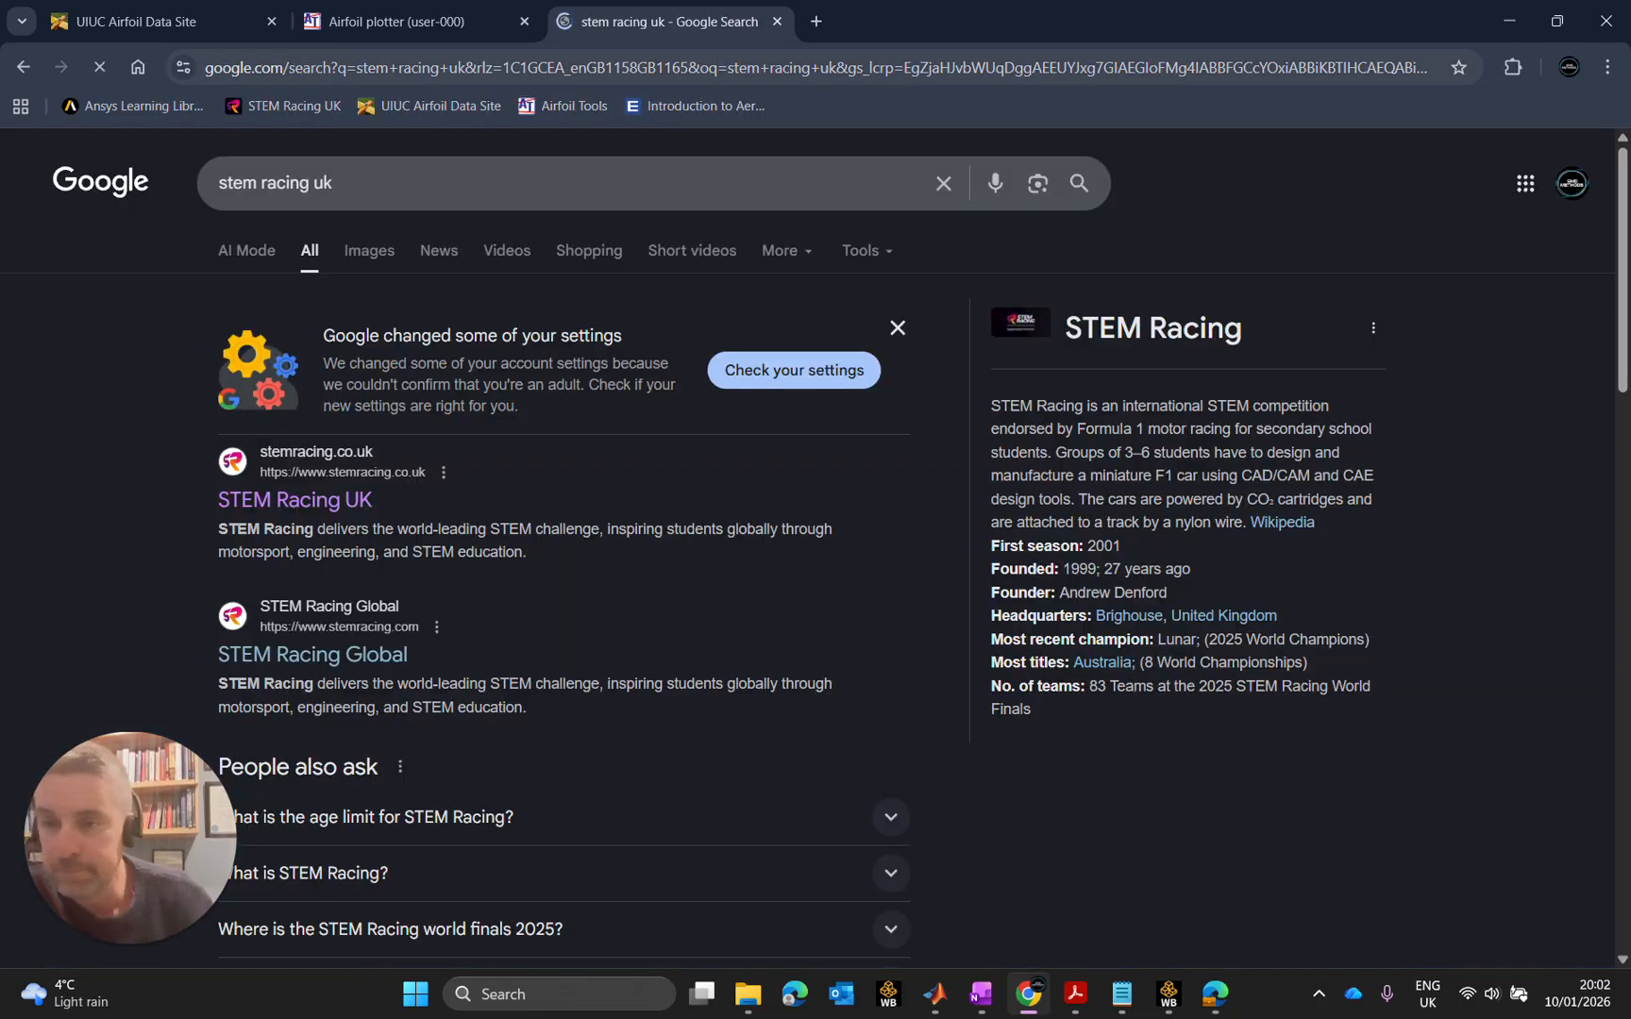
left_click(380, 508)
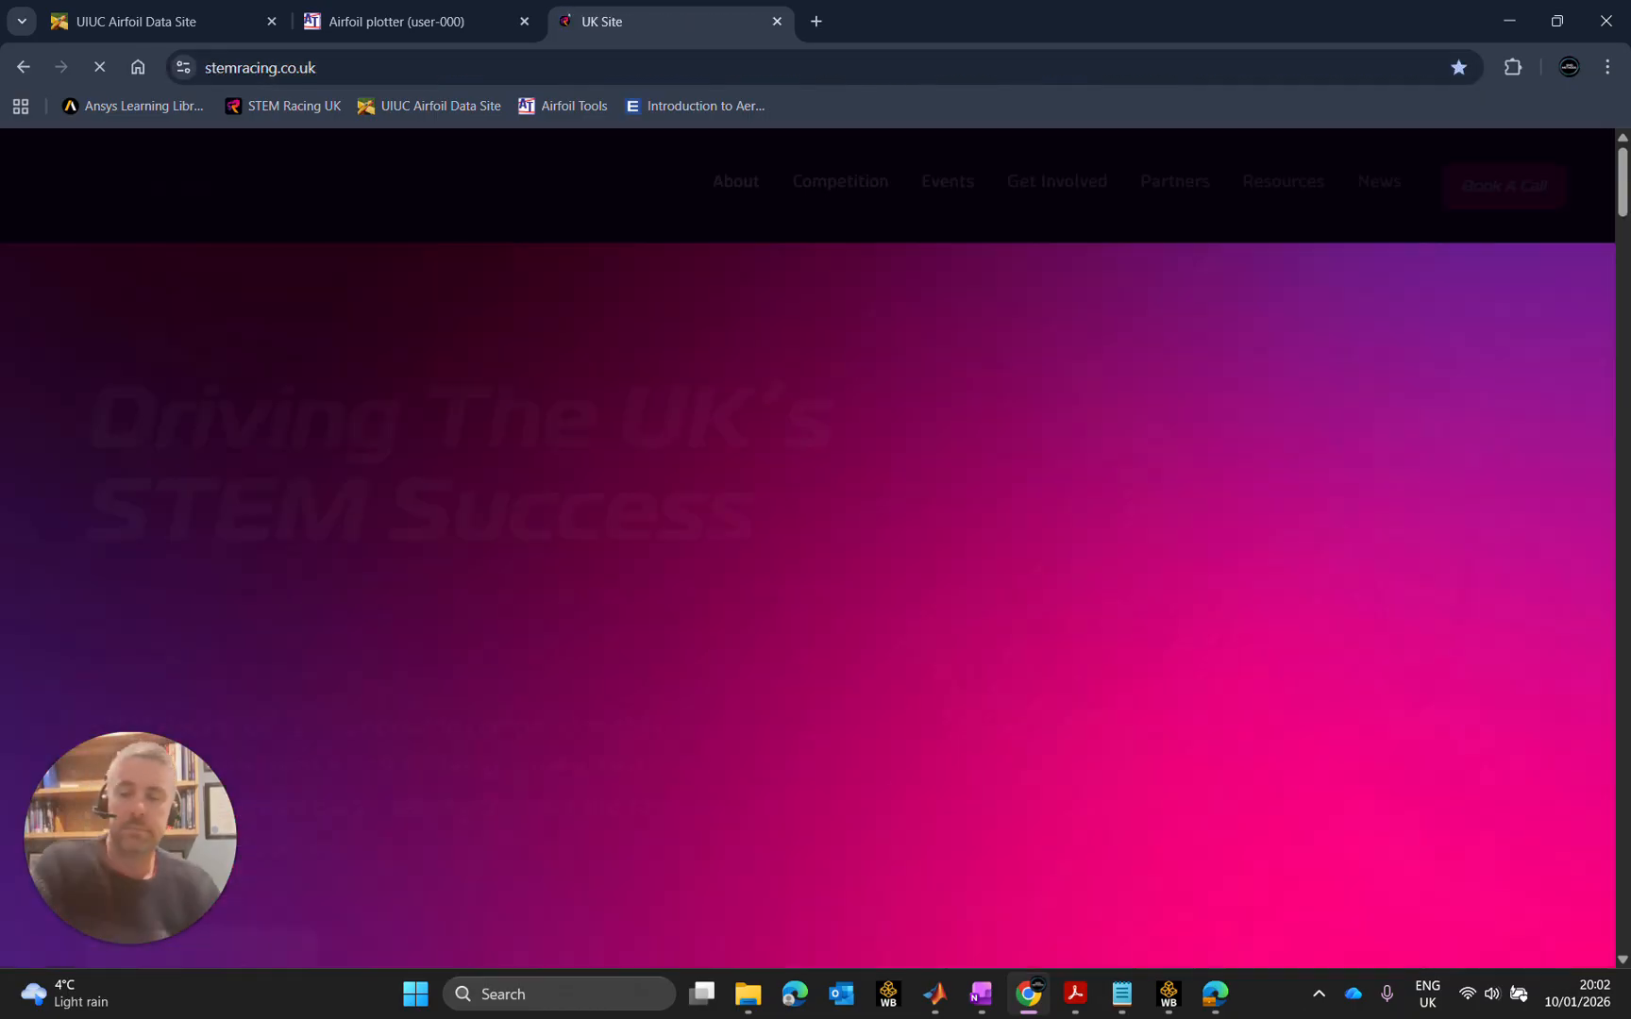
Open the Ansys page from the STEM Racing UK site's partners
mouse_move(1078, 205)
mouse_move(1172, 201)
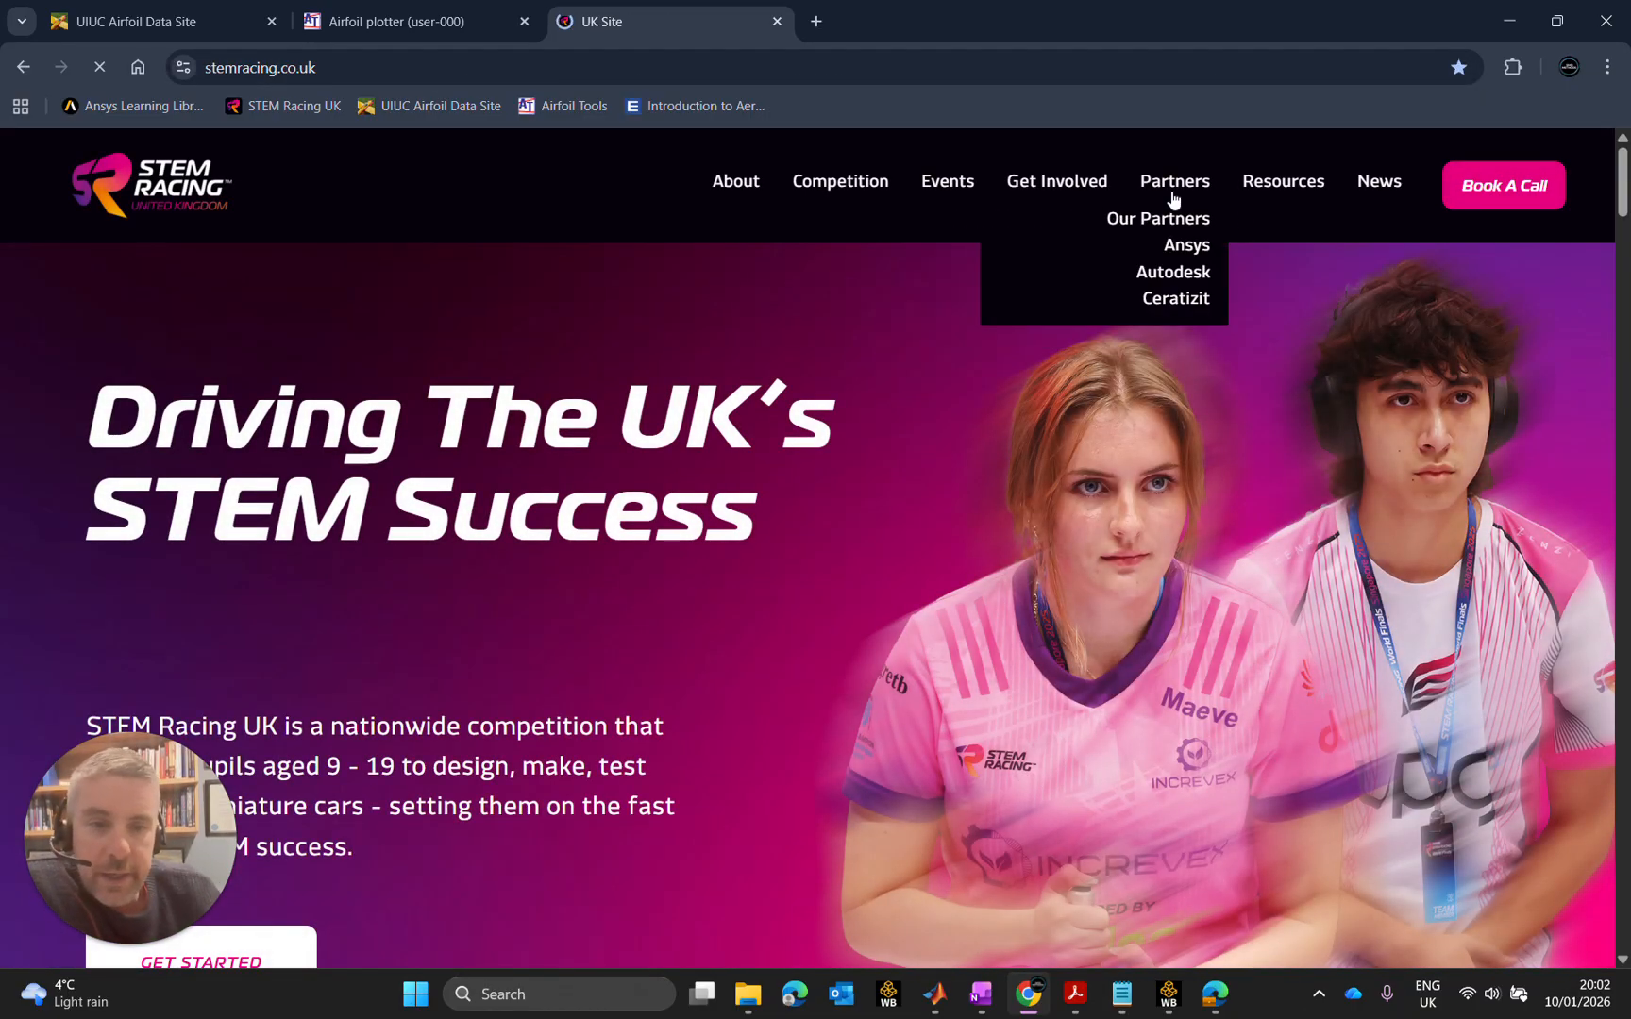
left_click(1188, 245)
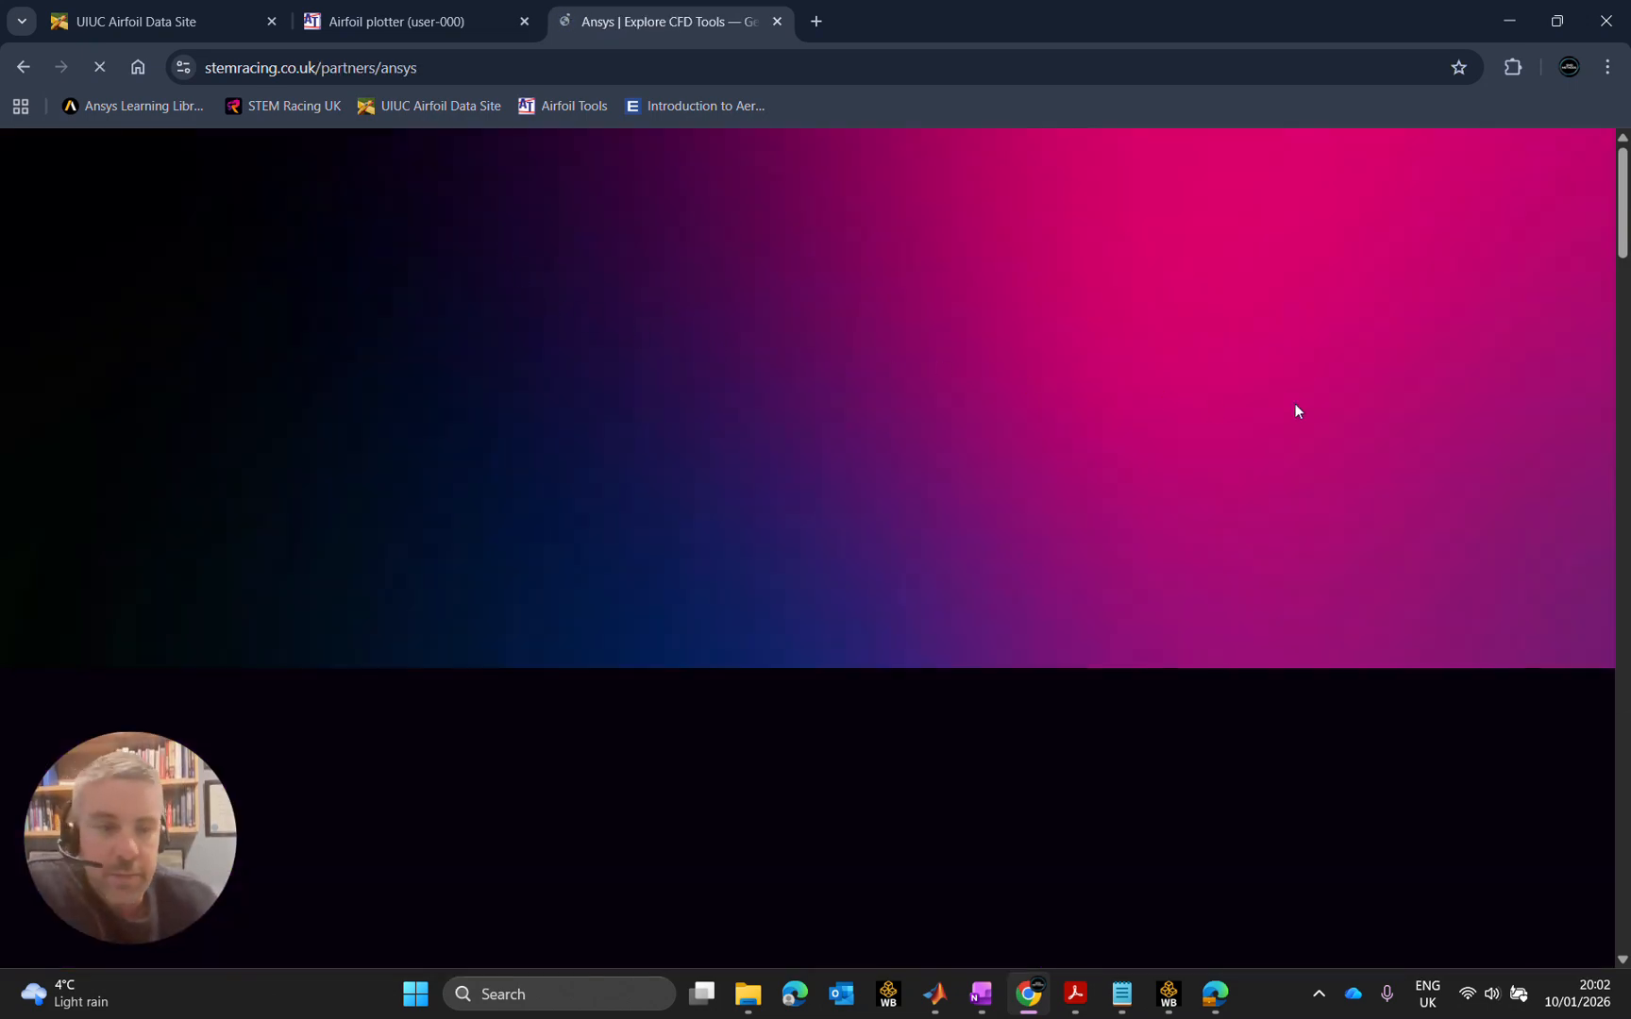
Examine the Ansys partner page's information on why to use Ansys, student access and requesting a partnership
left_click(1467, 441)
scroll(812, 413, "down", 1)
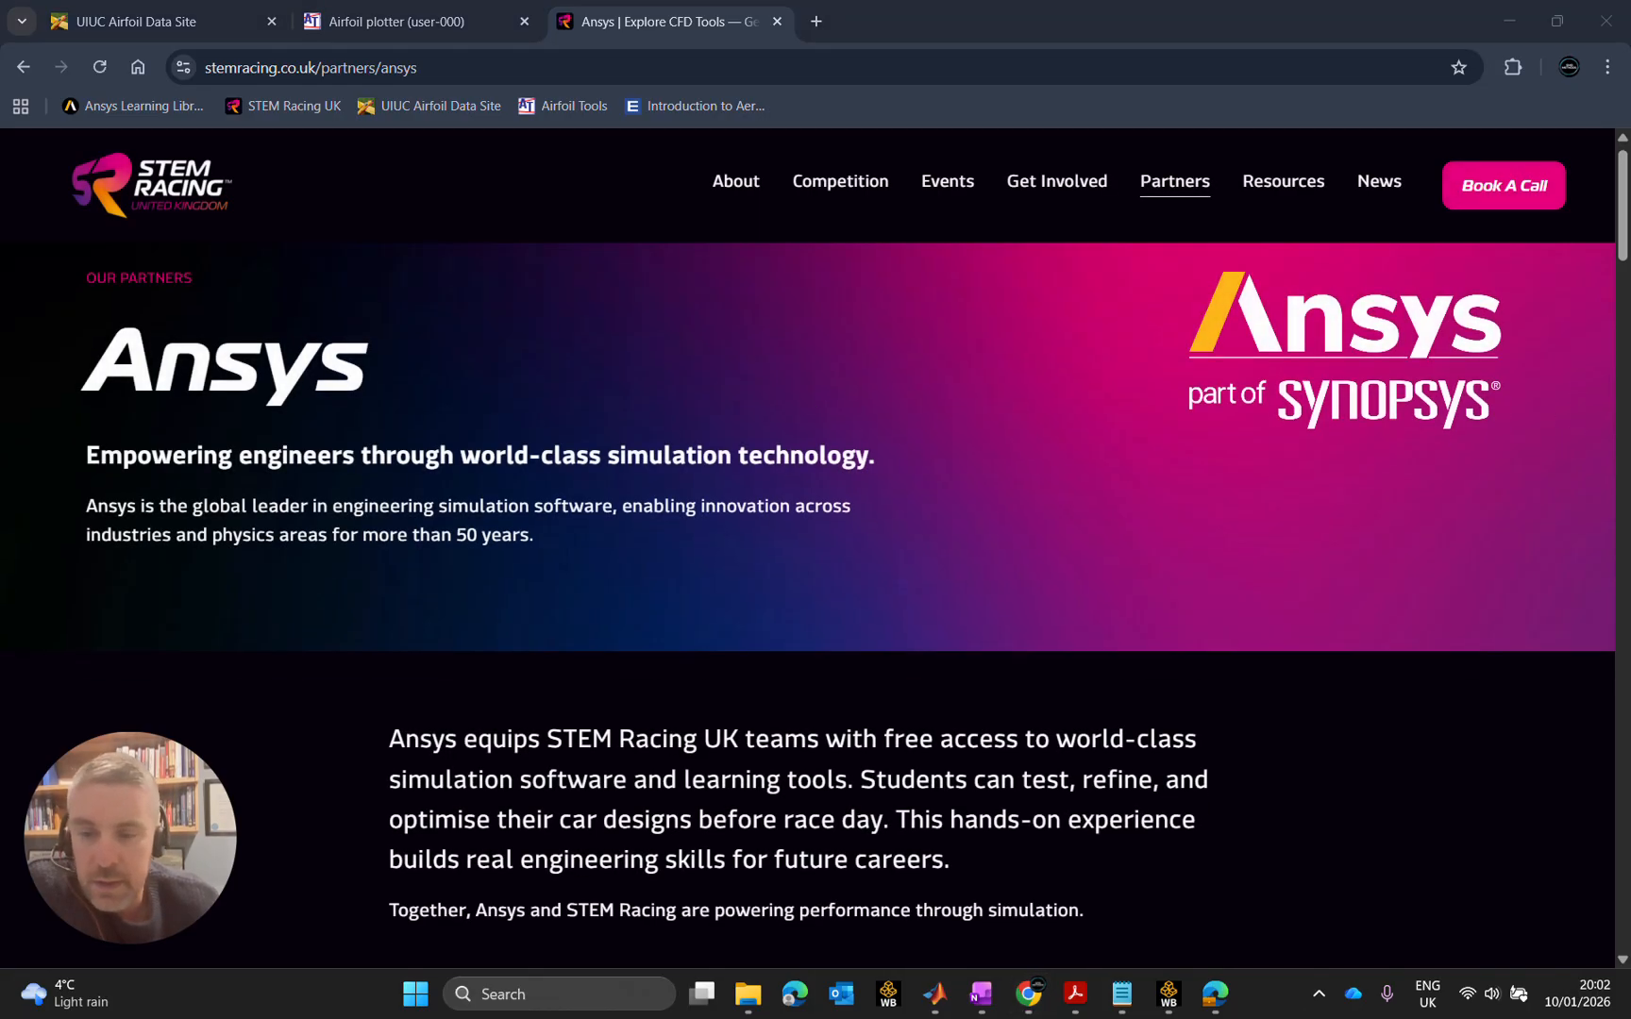
scroll(813, 412, "down", 4)
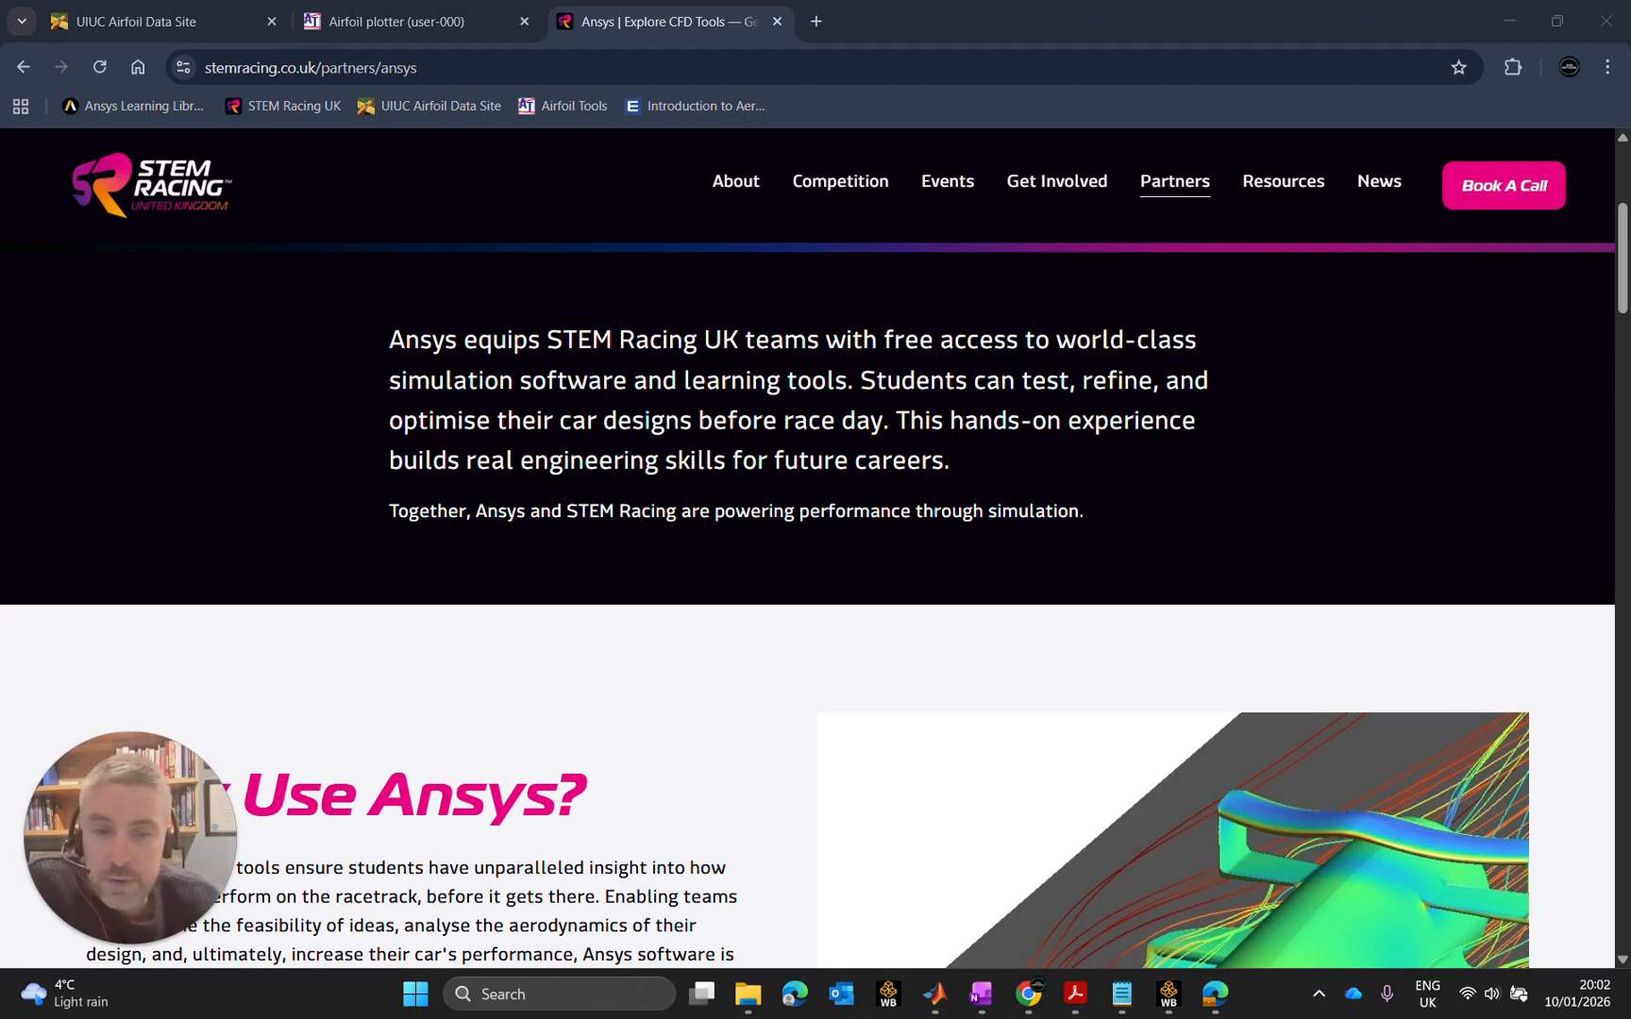
scroll(753, 535, "down", 10)
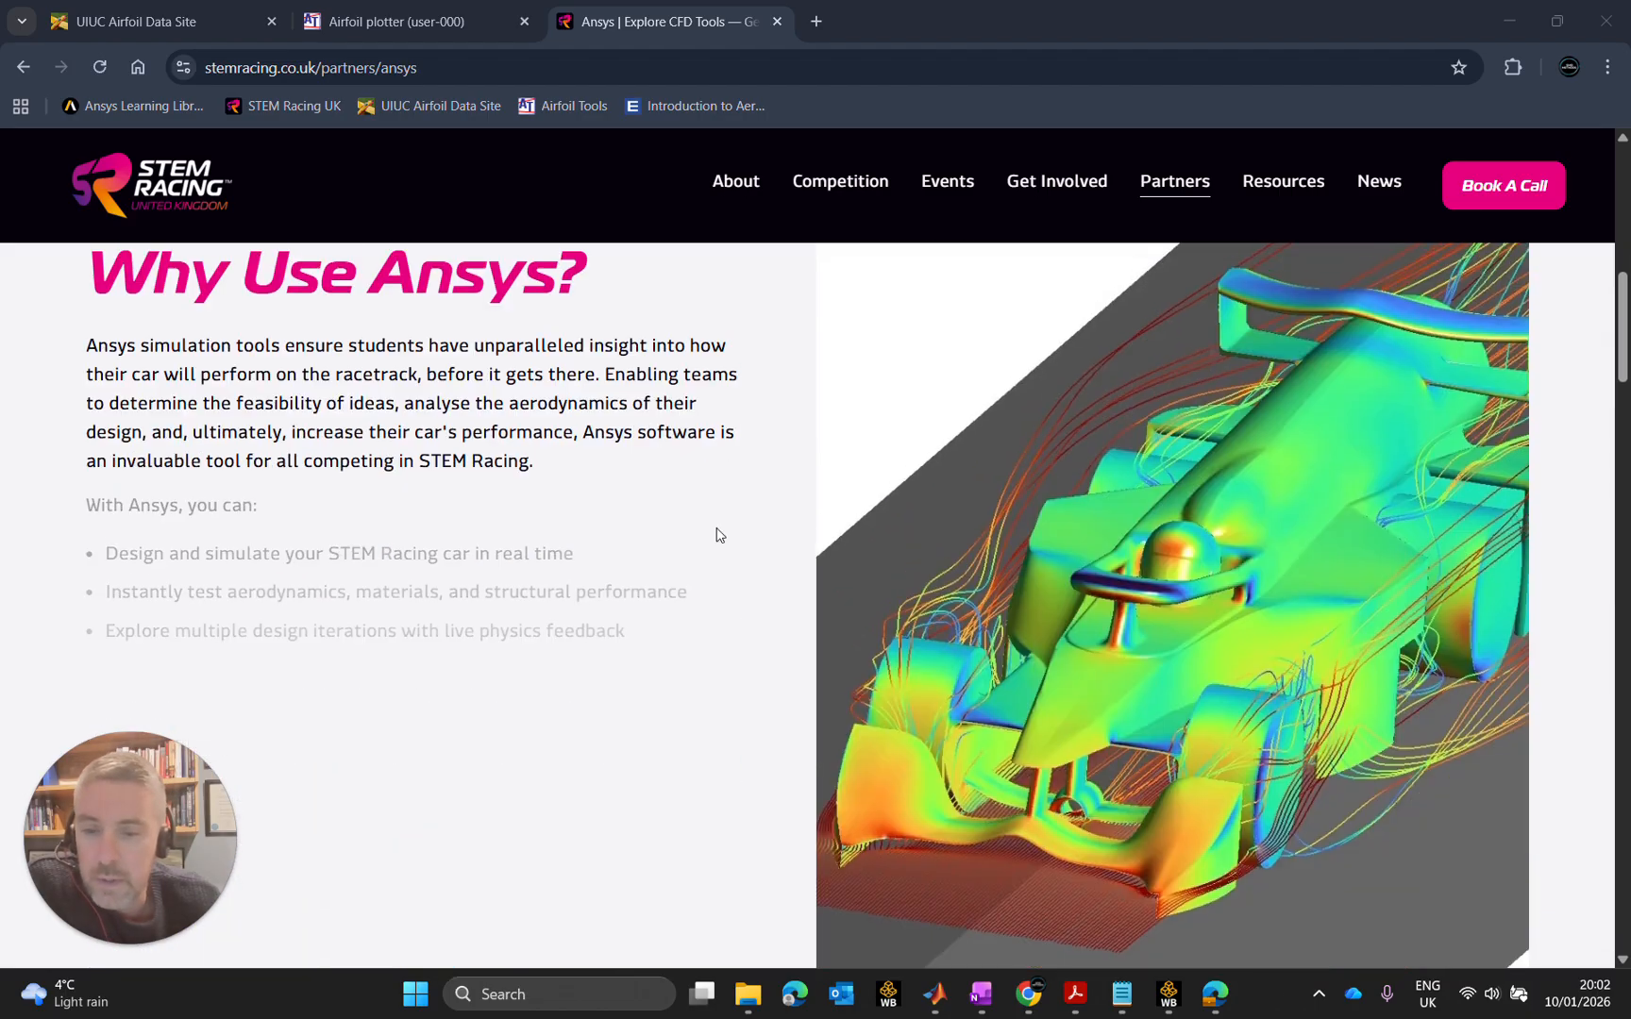
scroll(470, 516, "down", 3)
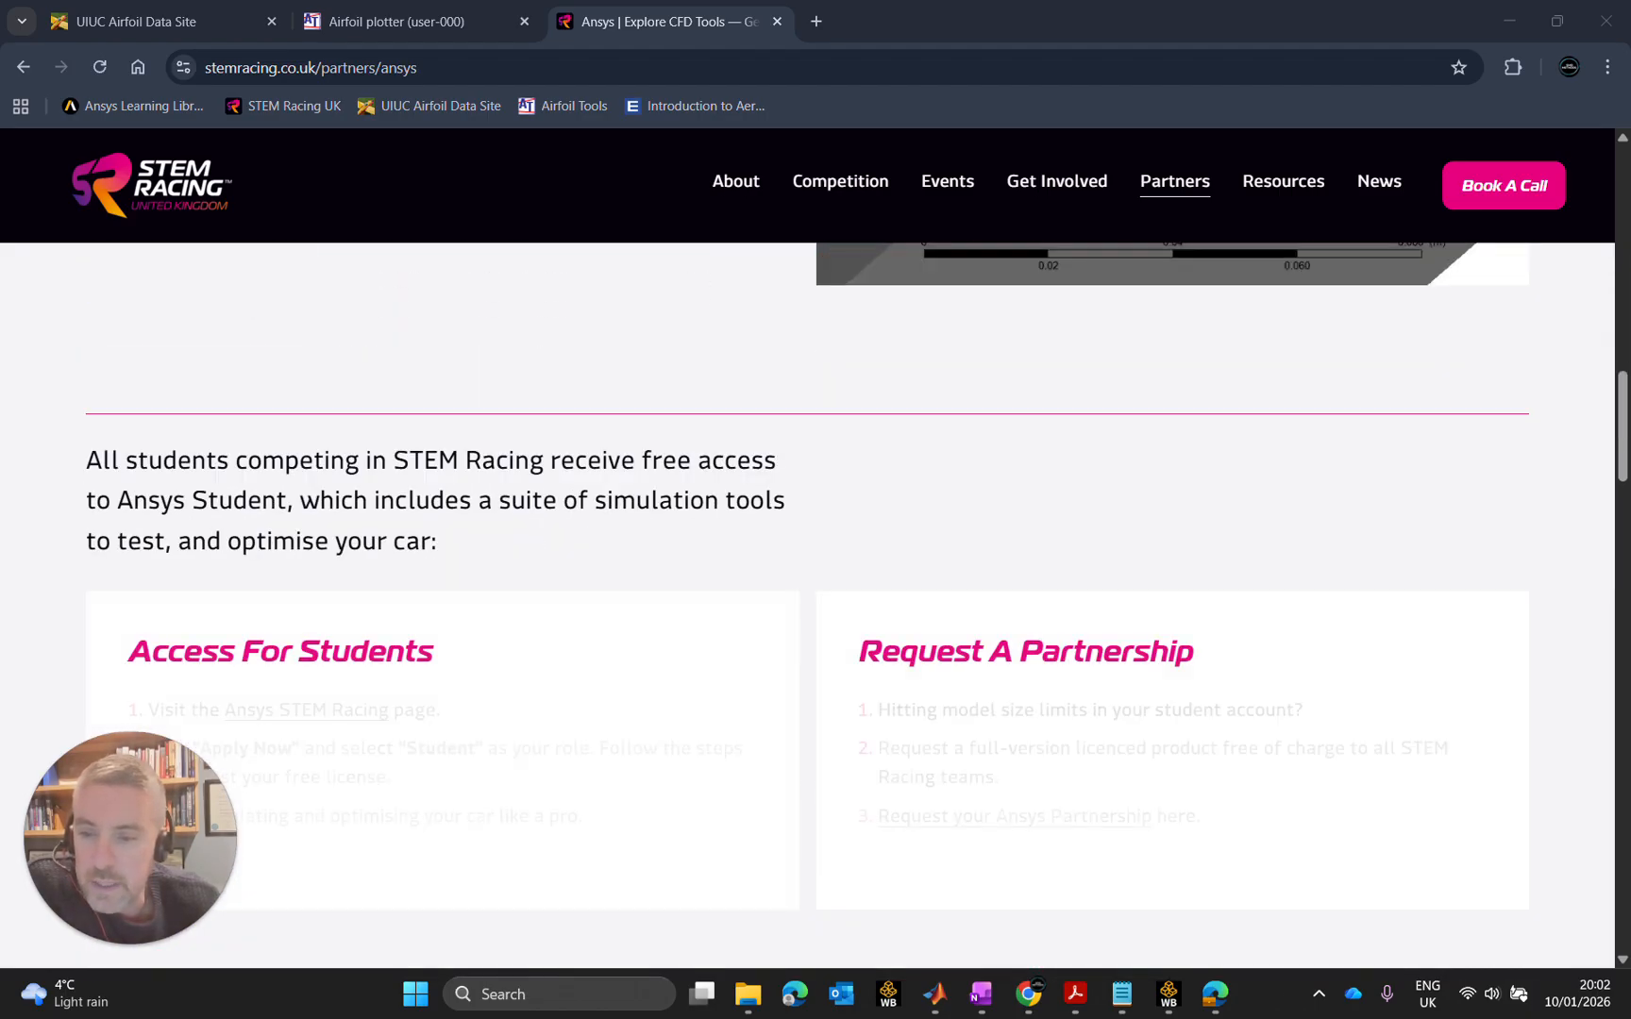
scroll(689, 626, "down", 2)
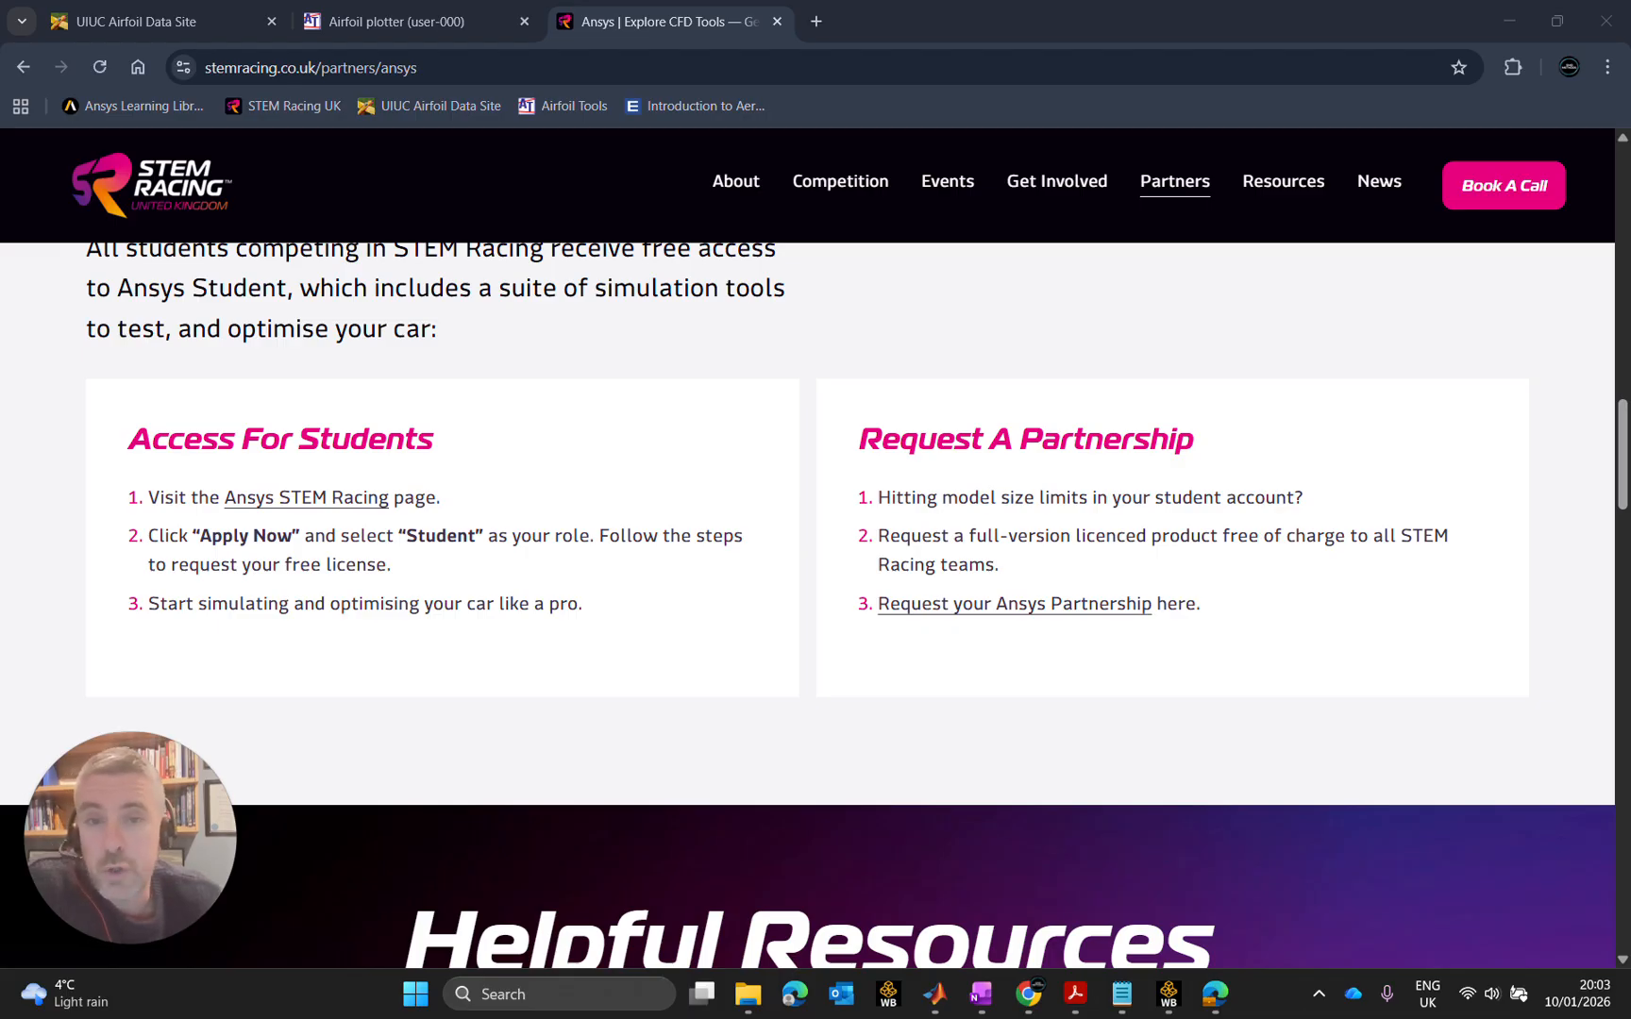
scroll(995, 499, "down", 5)
scroll(995, 498, "up", 10)
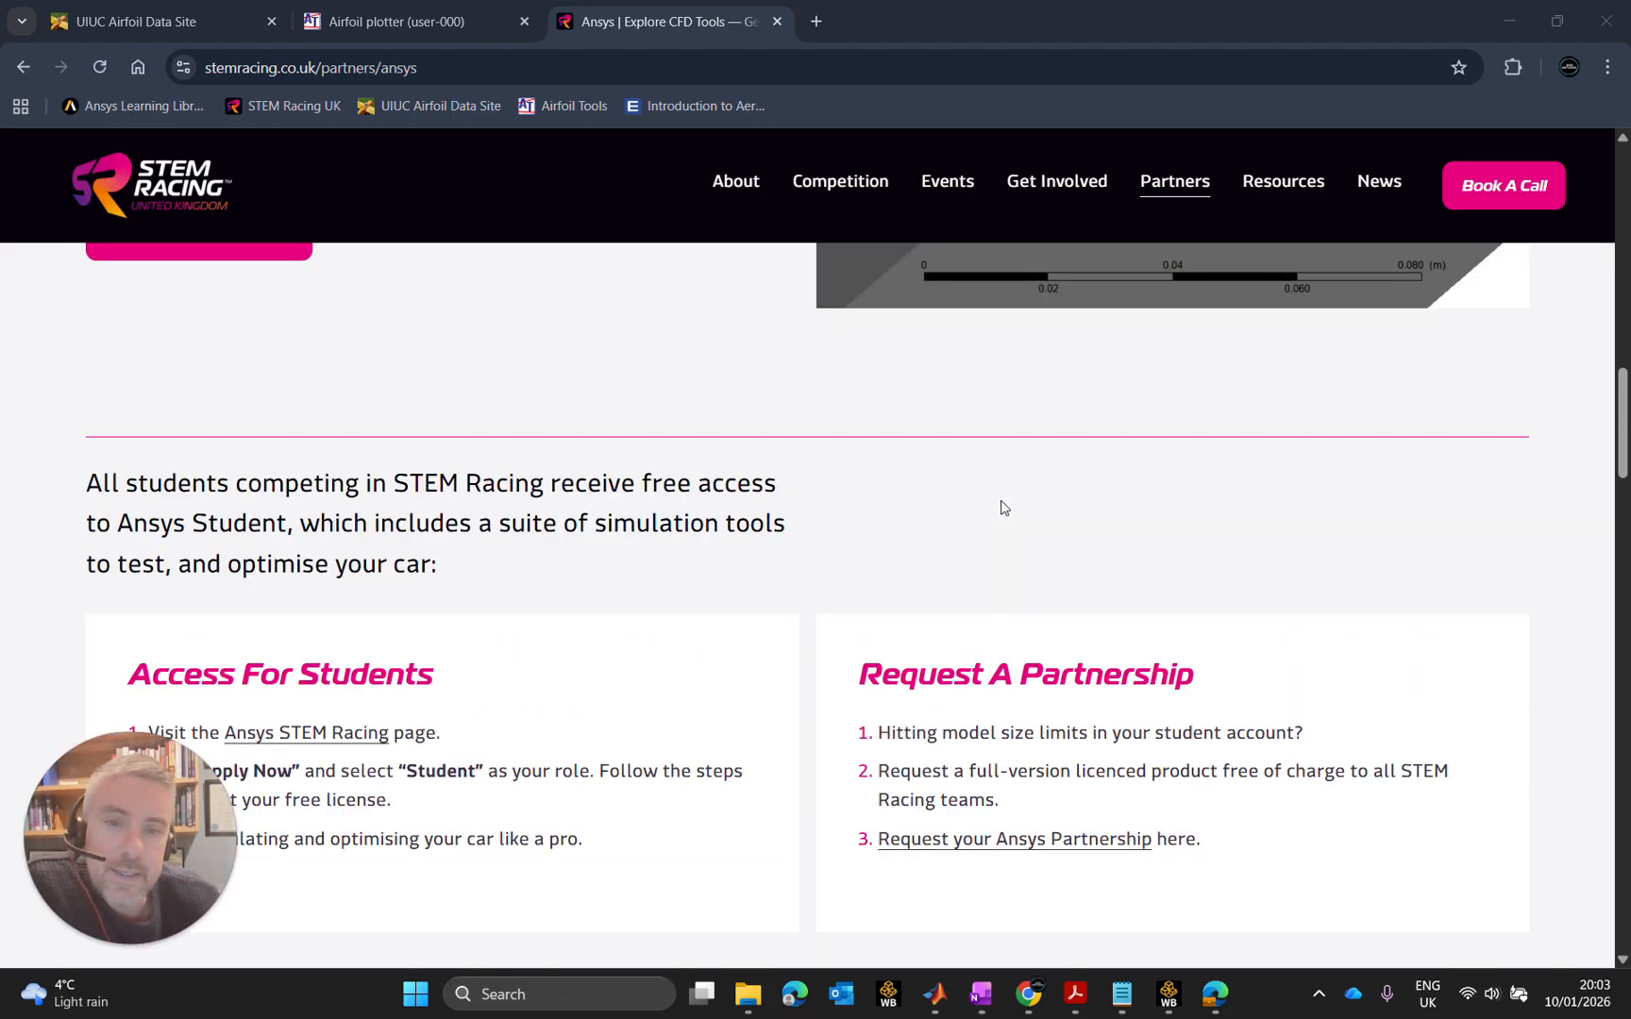
scroll(1132, 396, "up", 3)
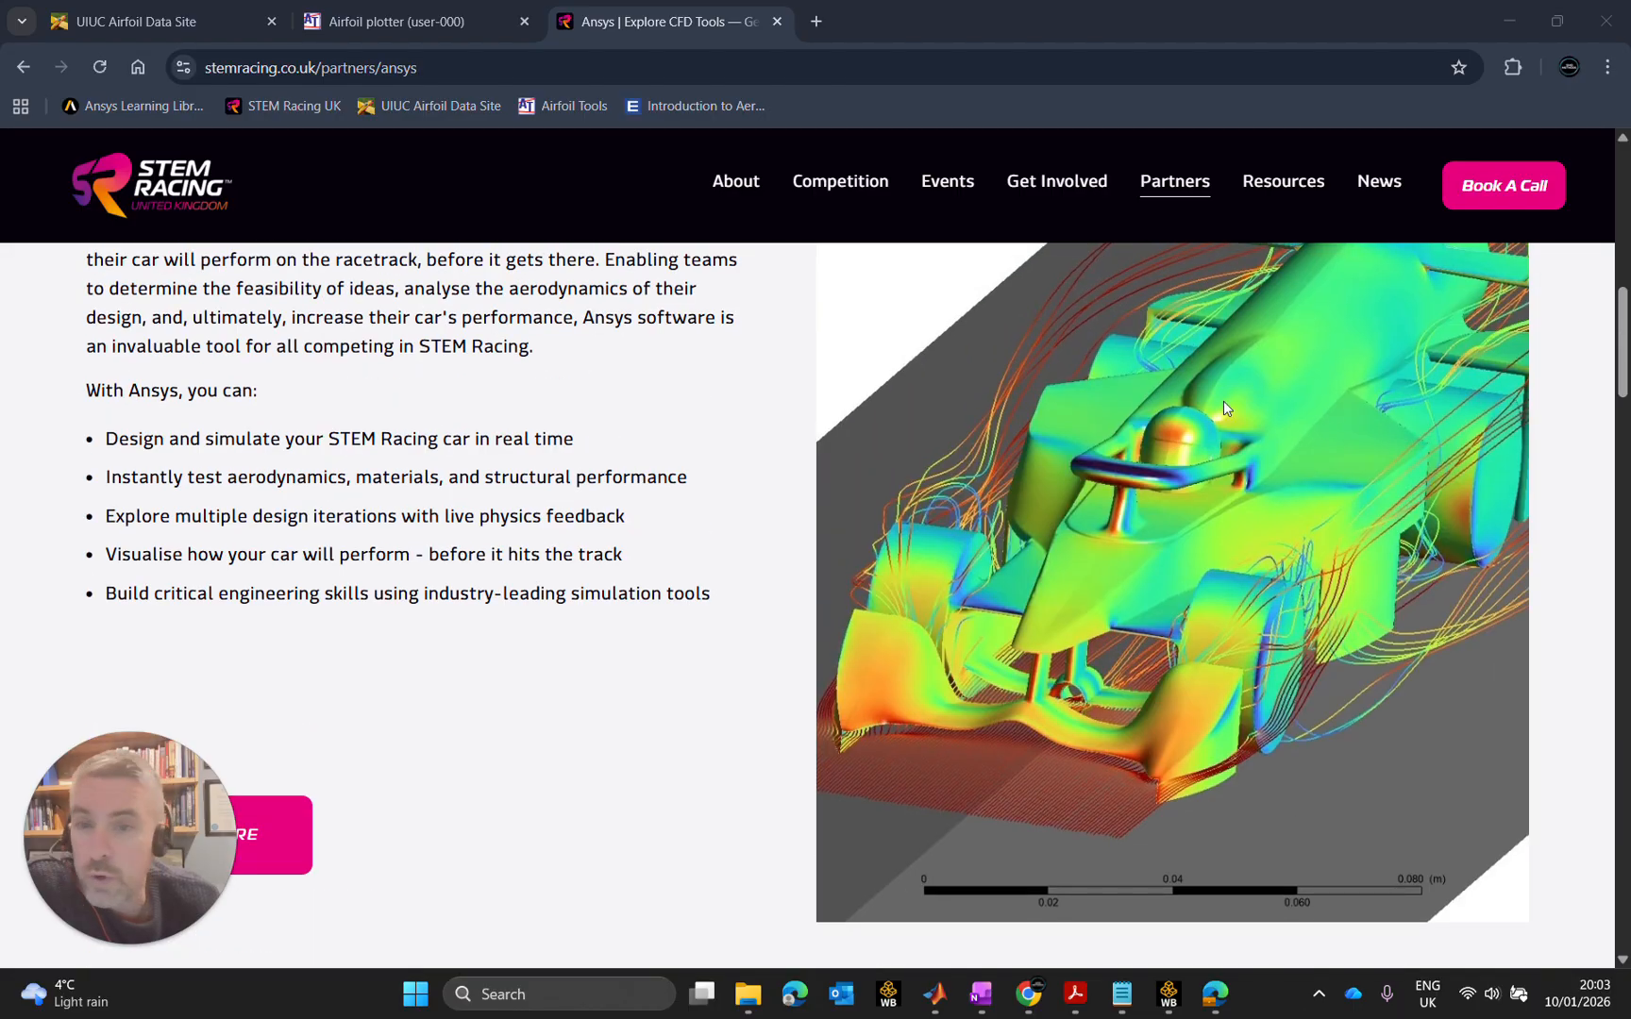
Minimize both browser windows to return to the empty project in Ansys Workbench
left_click(1511, 17)
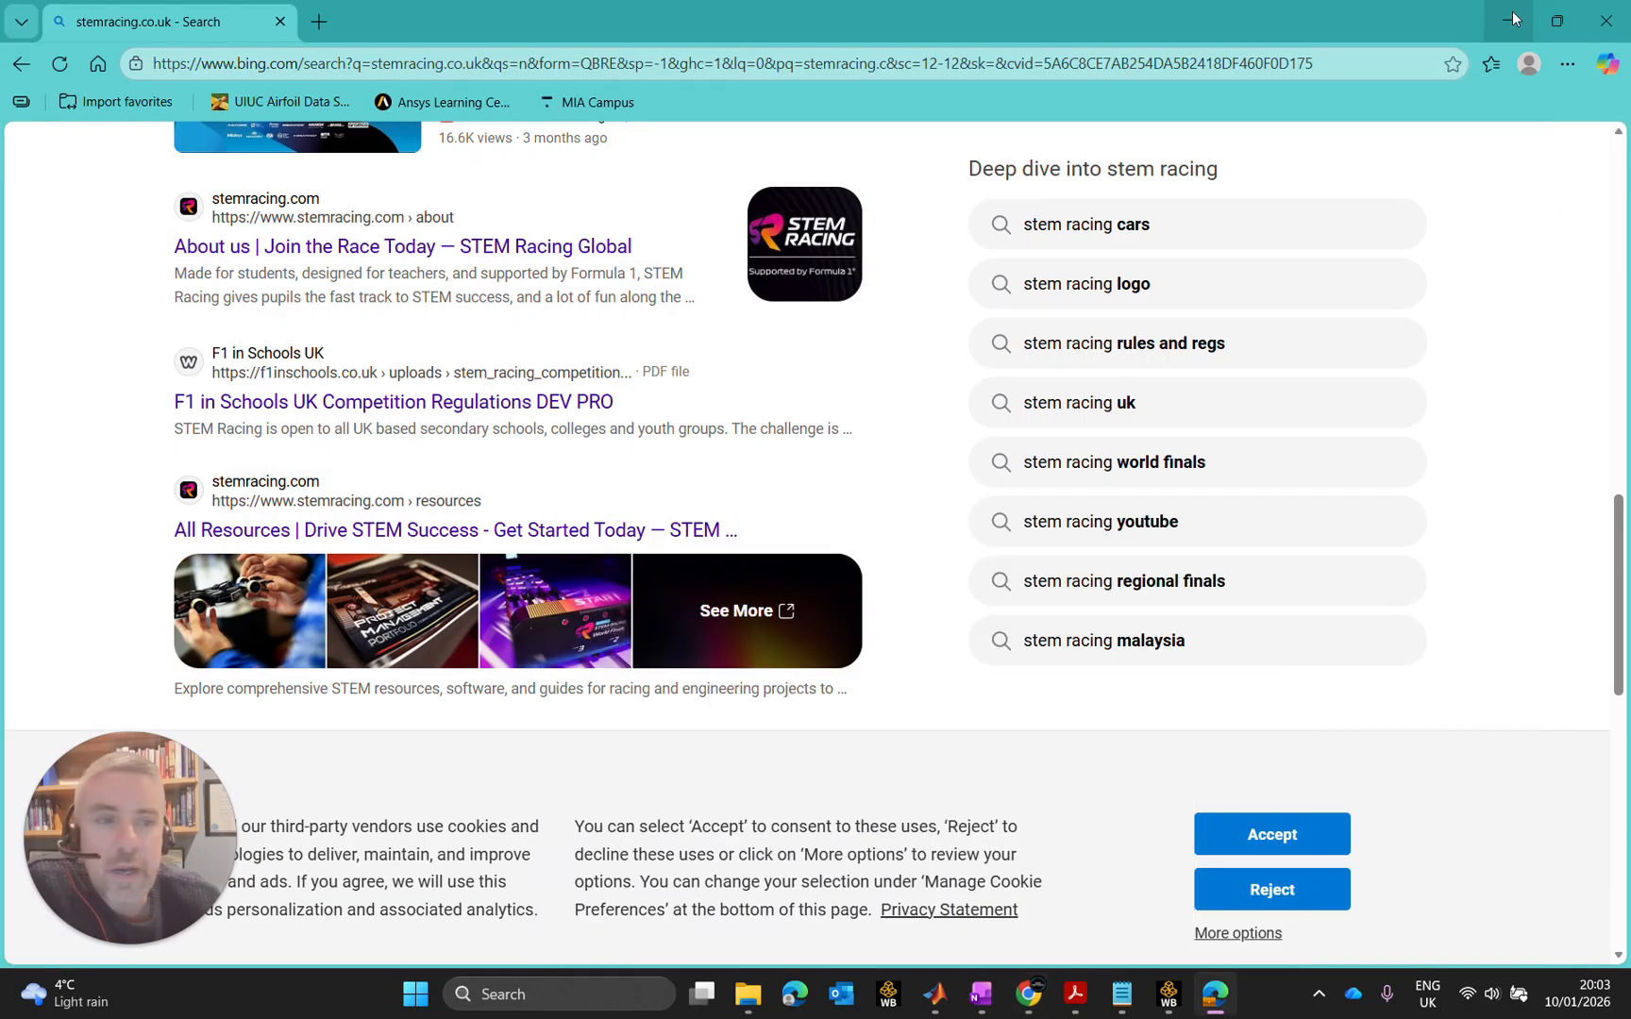
left_click(1508, 14)
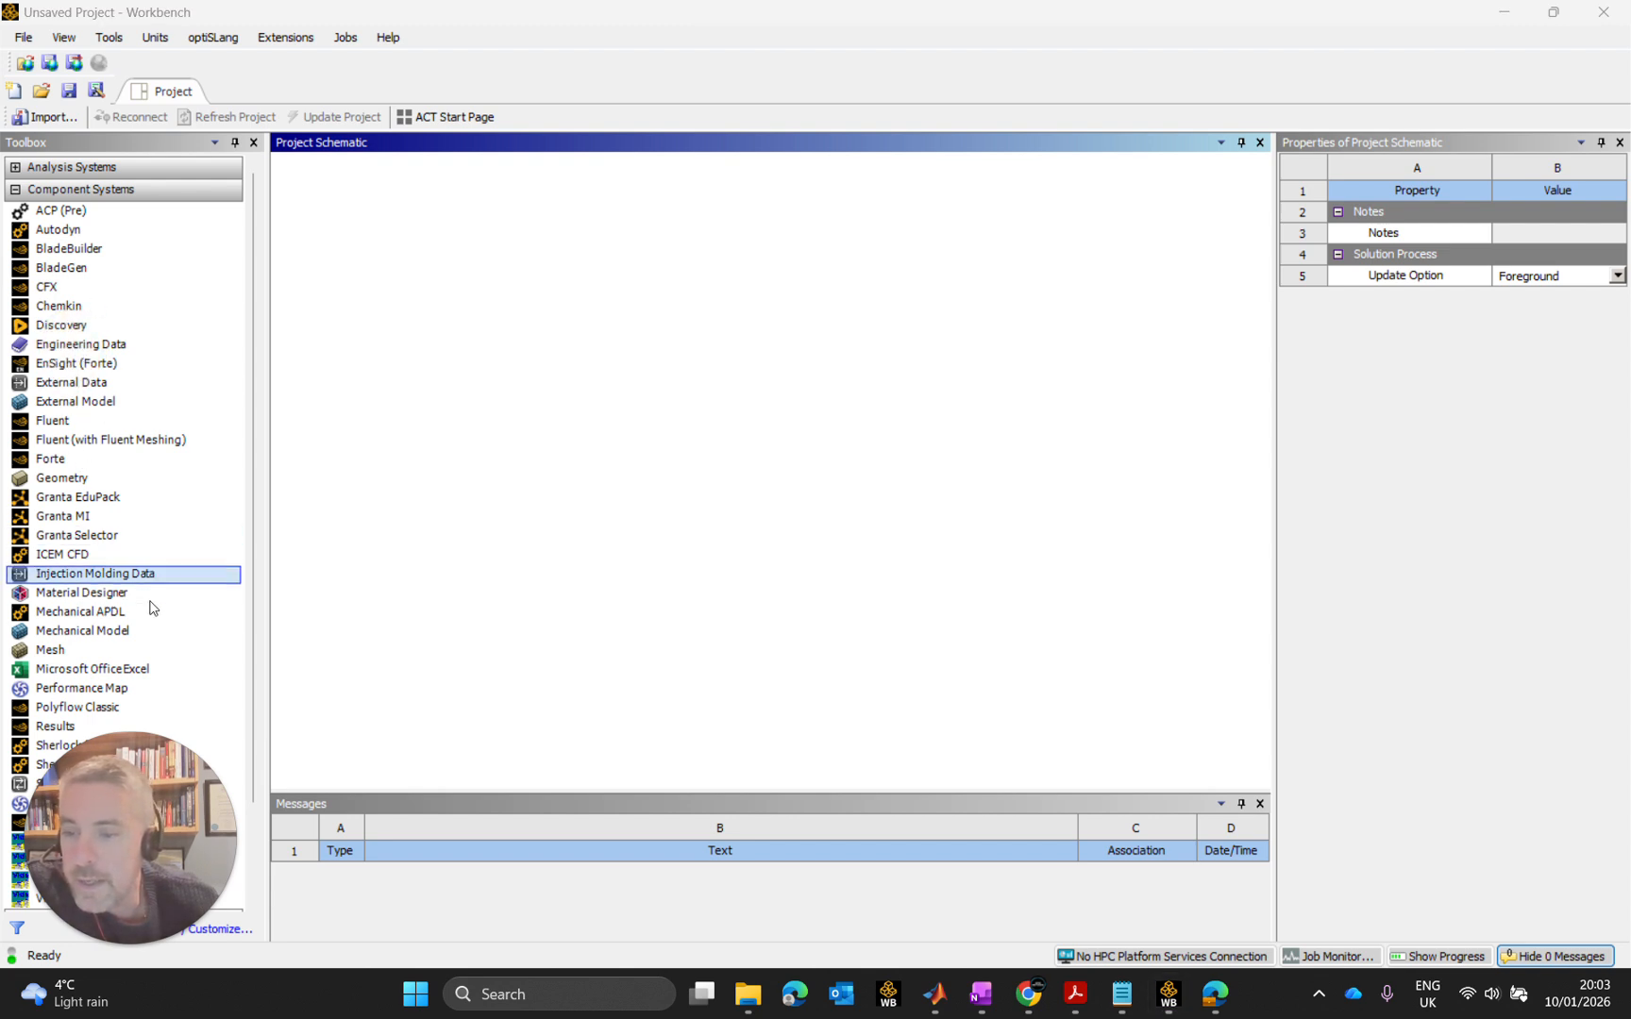
left_click_drag(162, 831, 1498, 803)
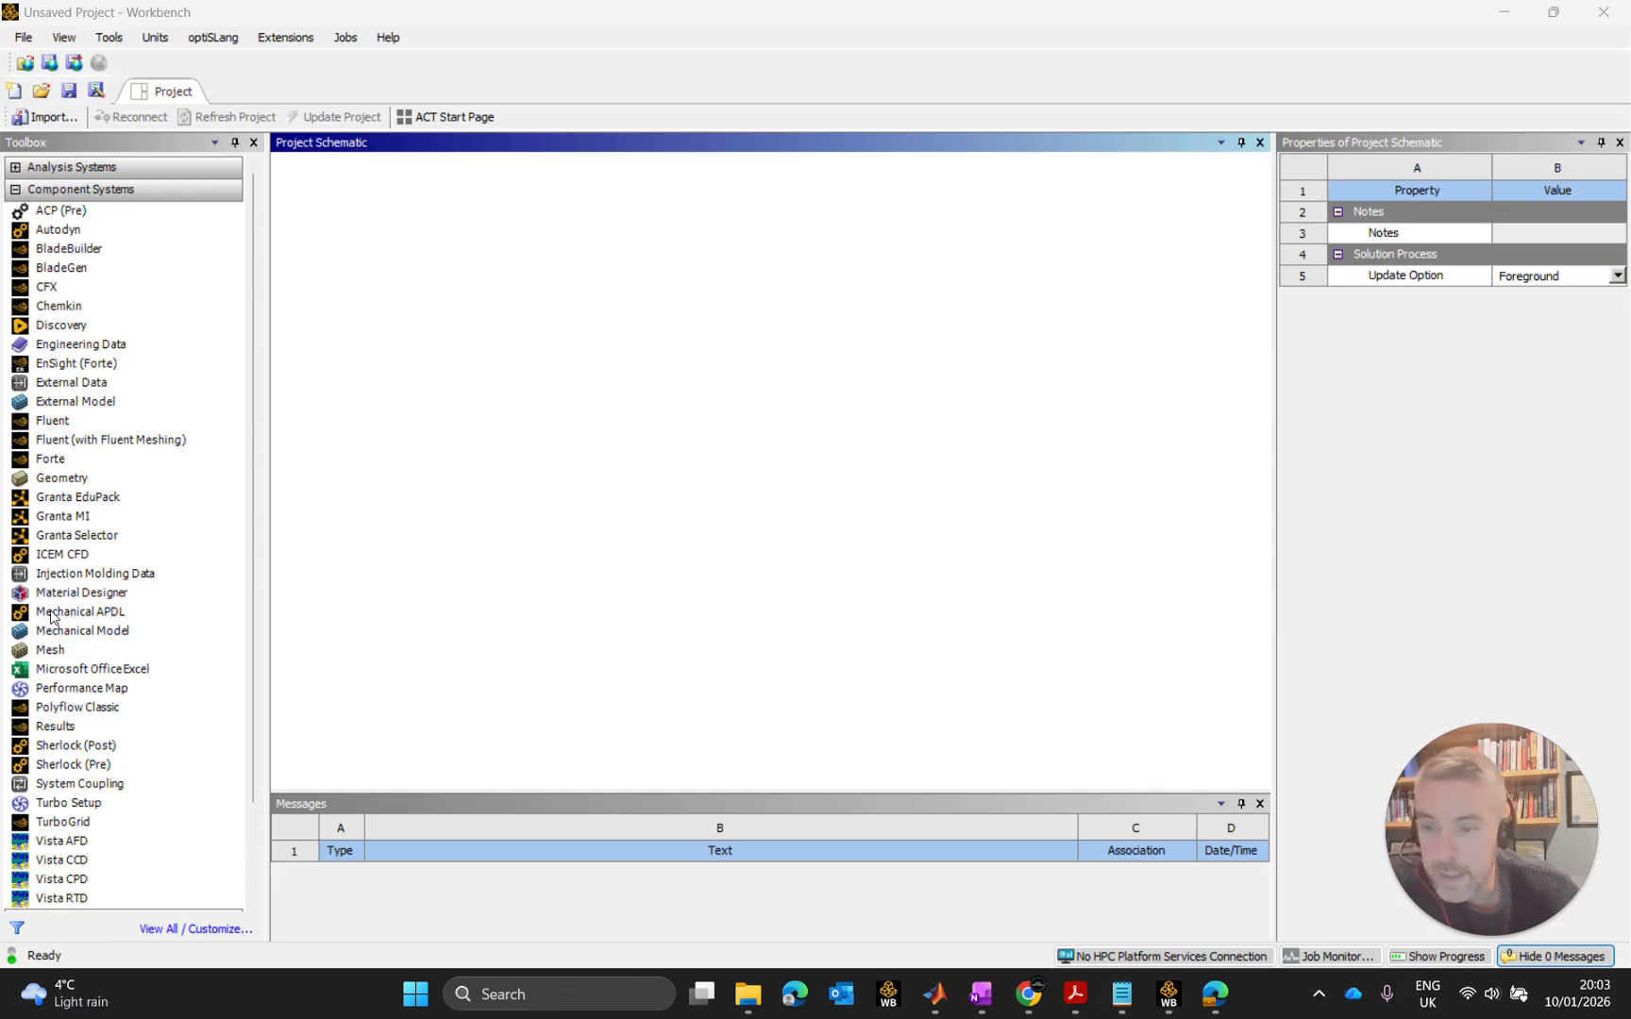
Restore the Workbench window from full screen, reposition it and widen it to cover most of the desktop
left_click(1552, 16)
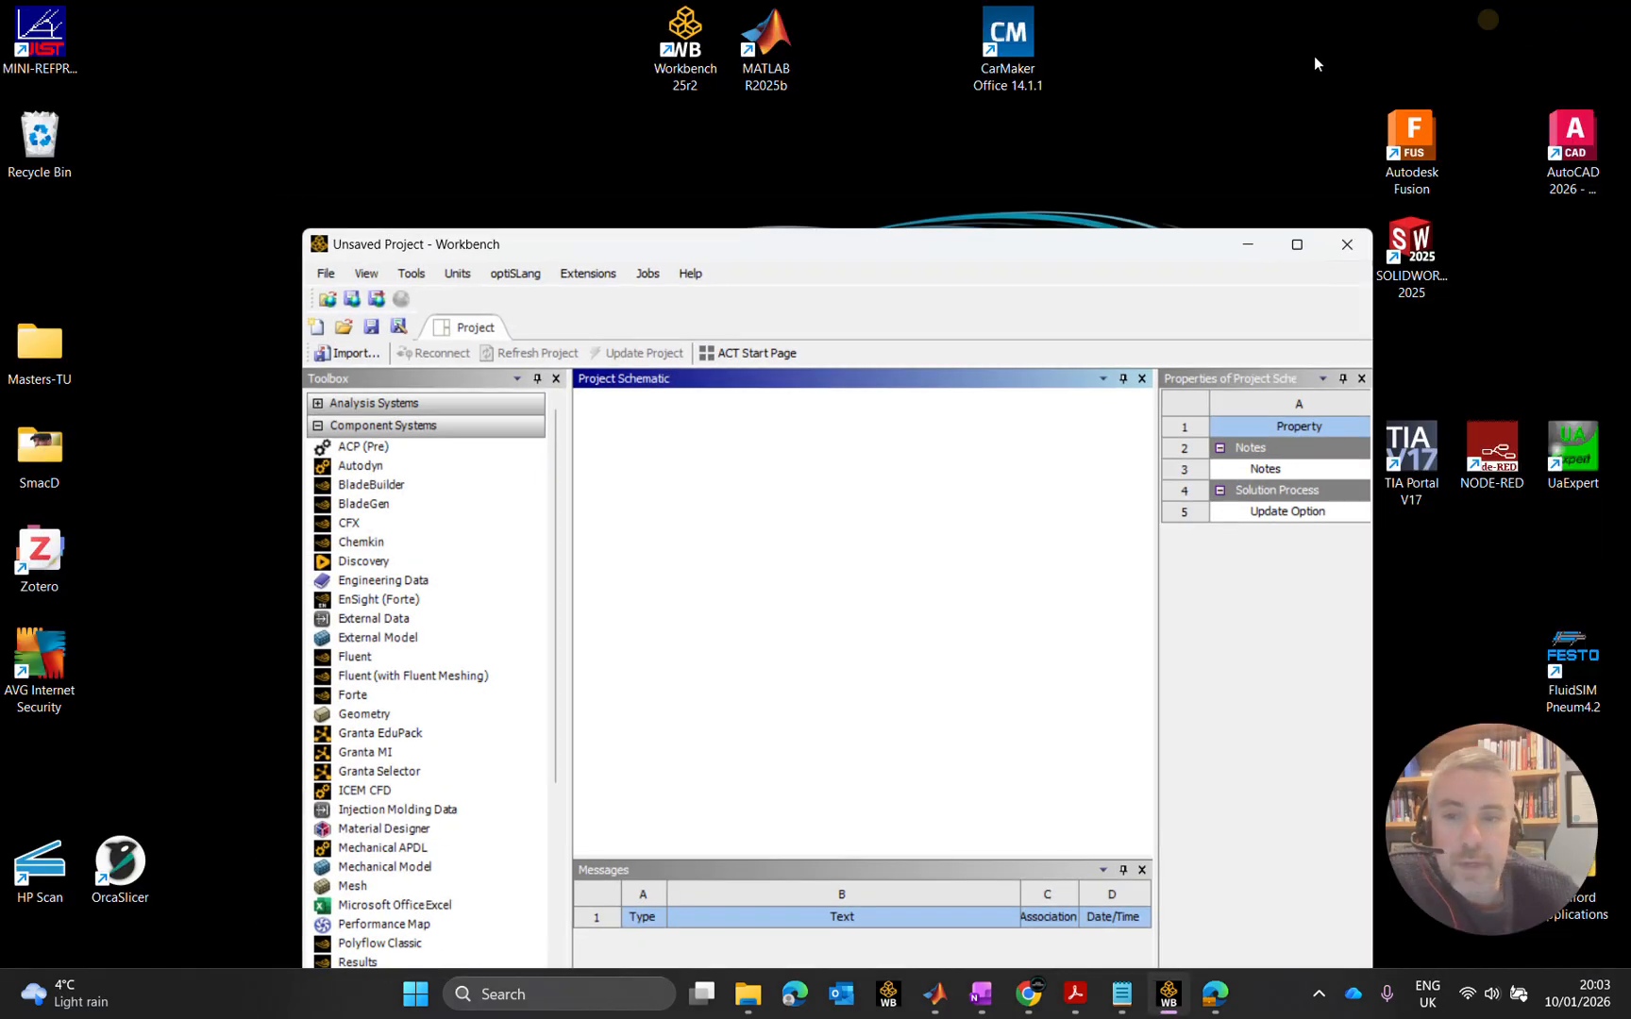
left_click_drag(179, 123, 94, 19)
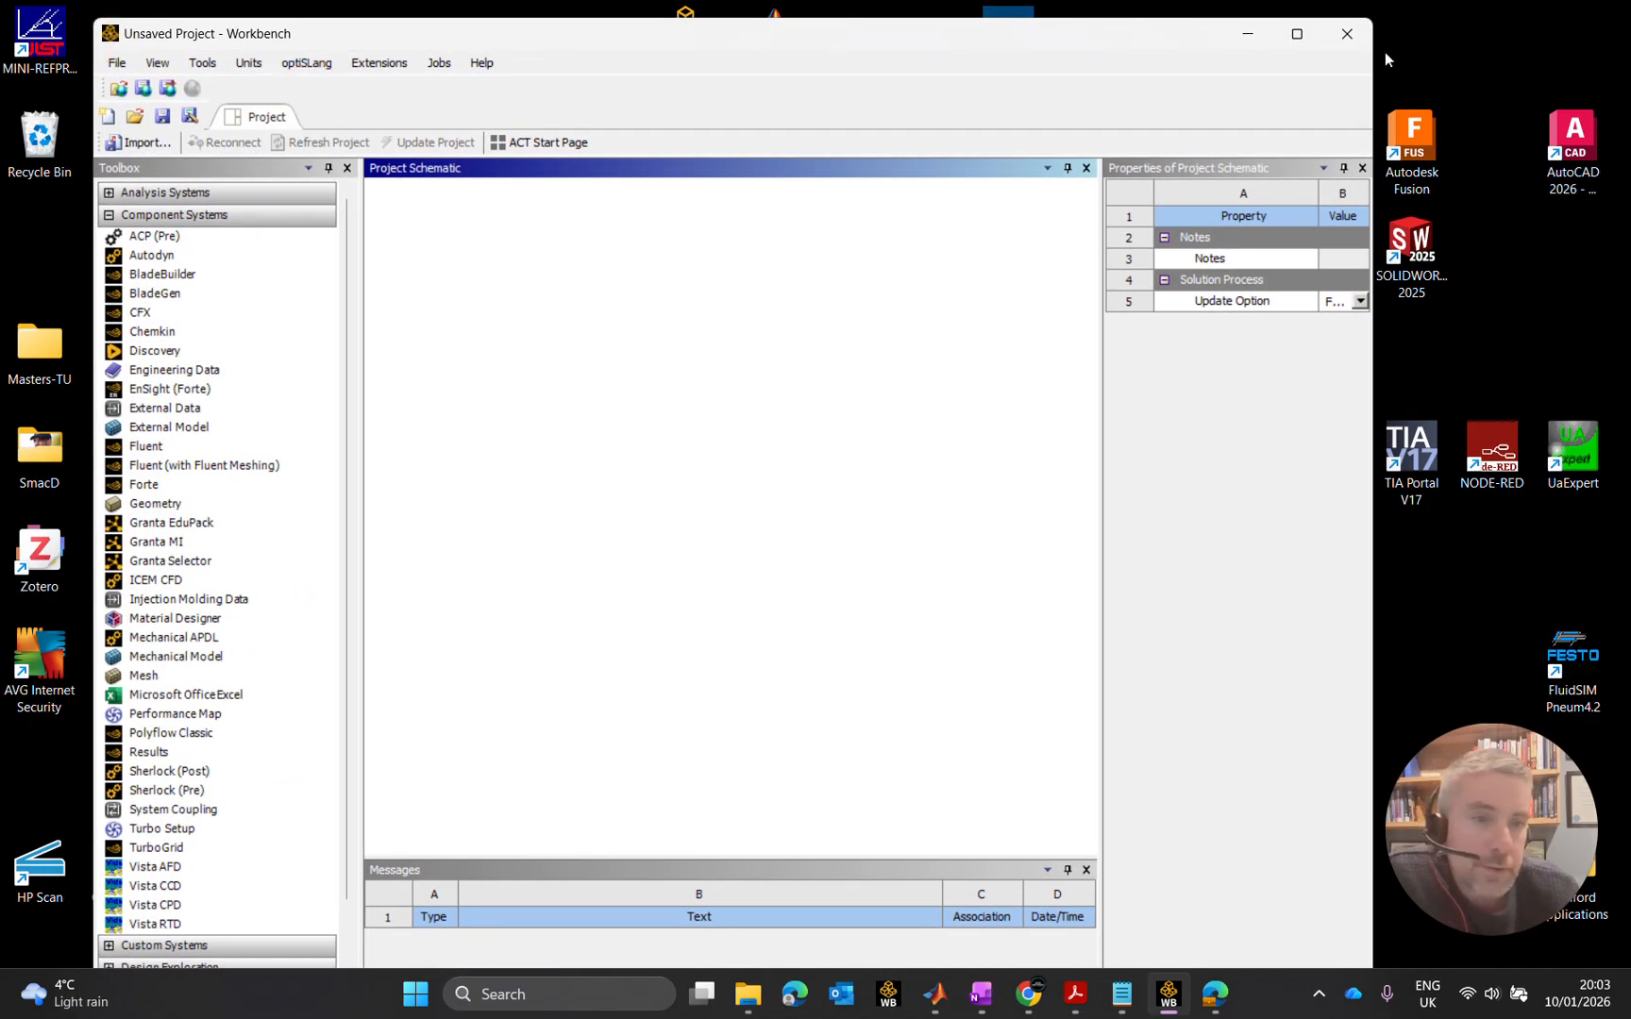
left_click_drag(1374, 68, 1624, 68)
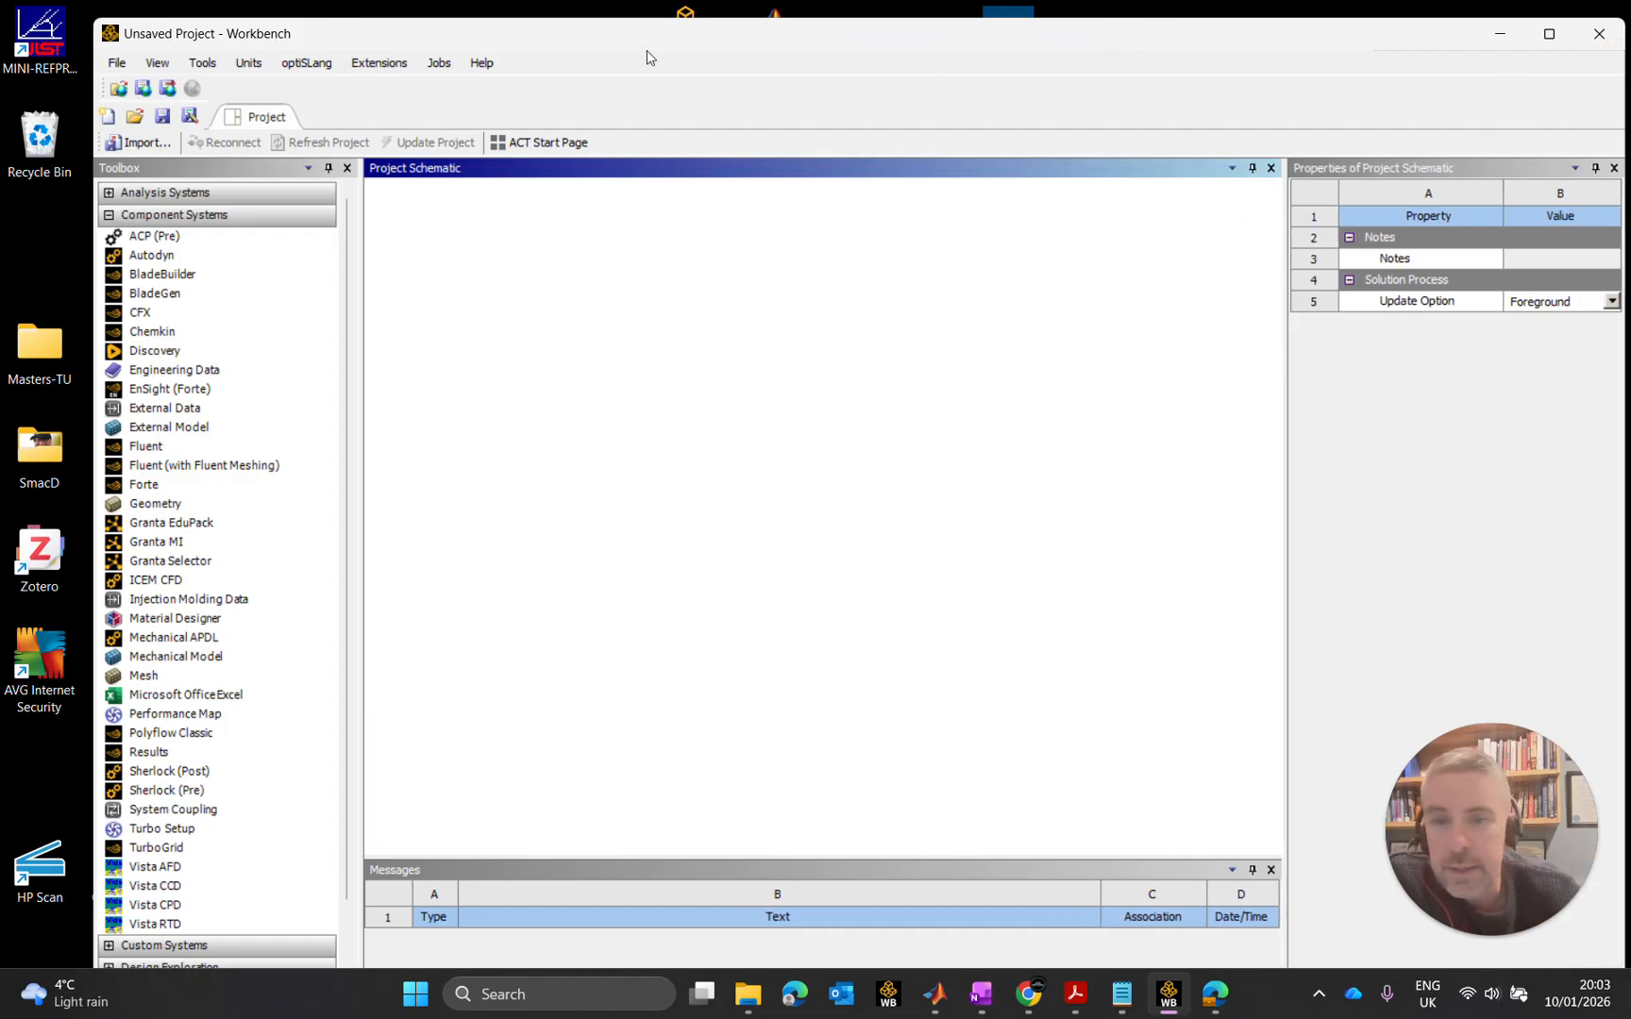
left_click_drag(647, 47, 644, 38)
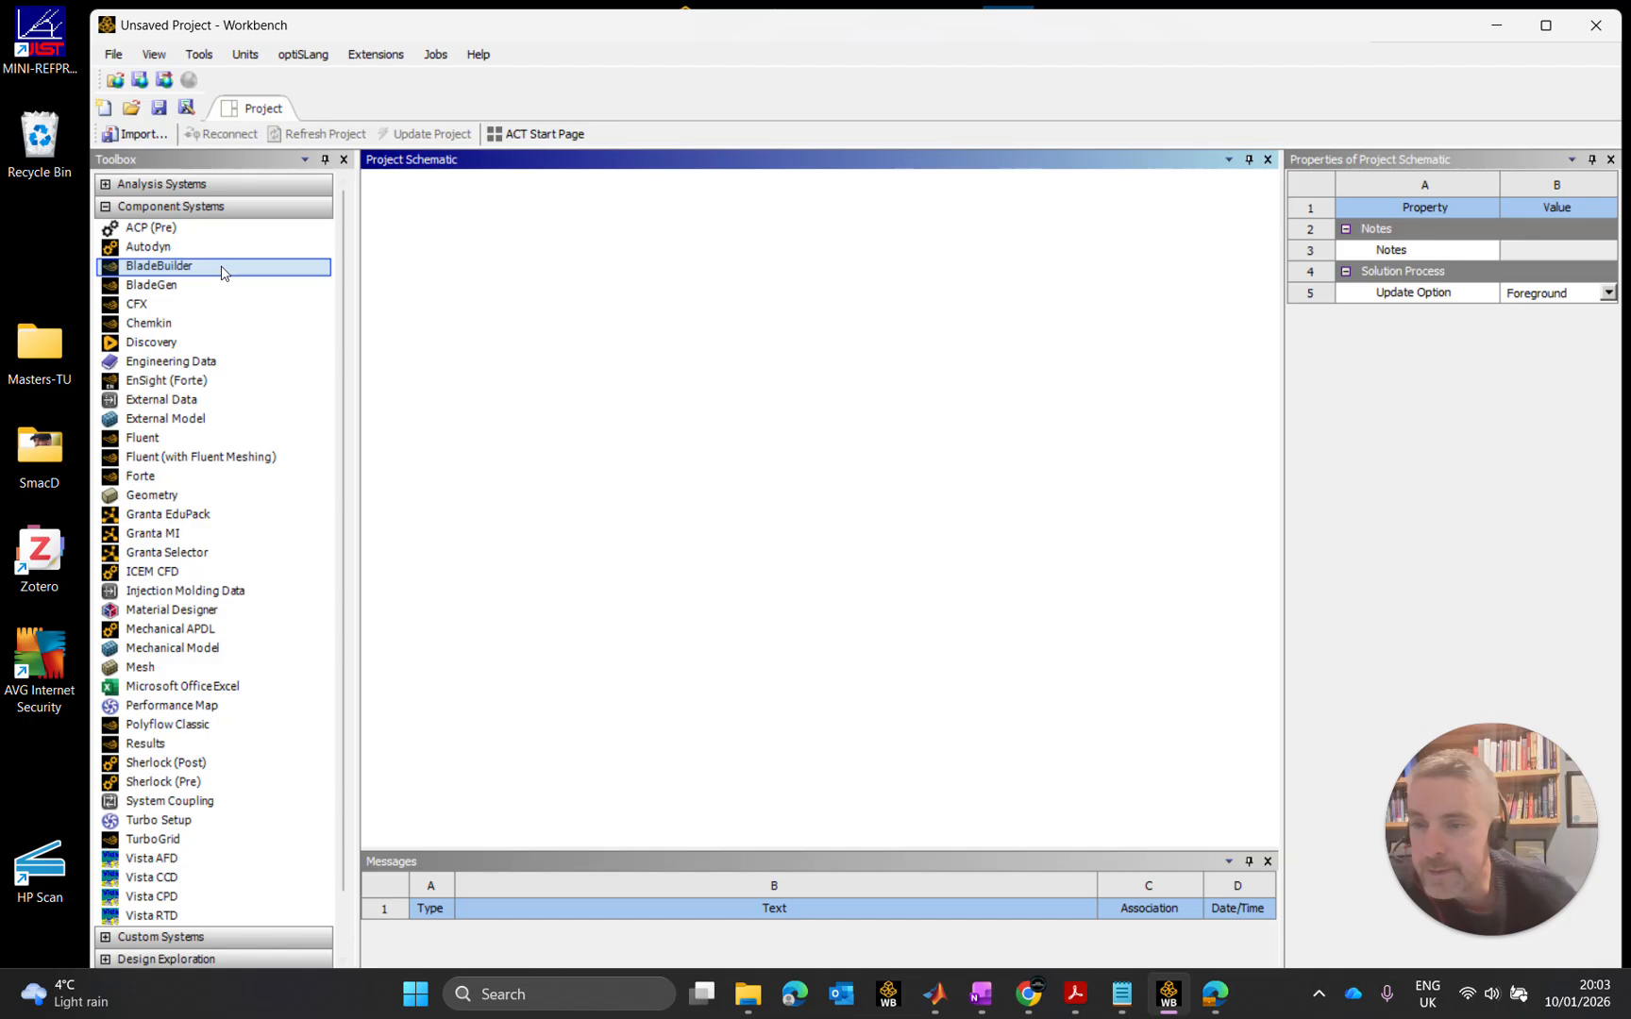
Examine the fluid flow options among the toolbox's Analysis Systems and return to the Component Systems list
left_click(105, 207)
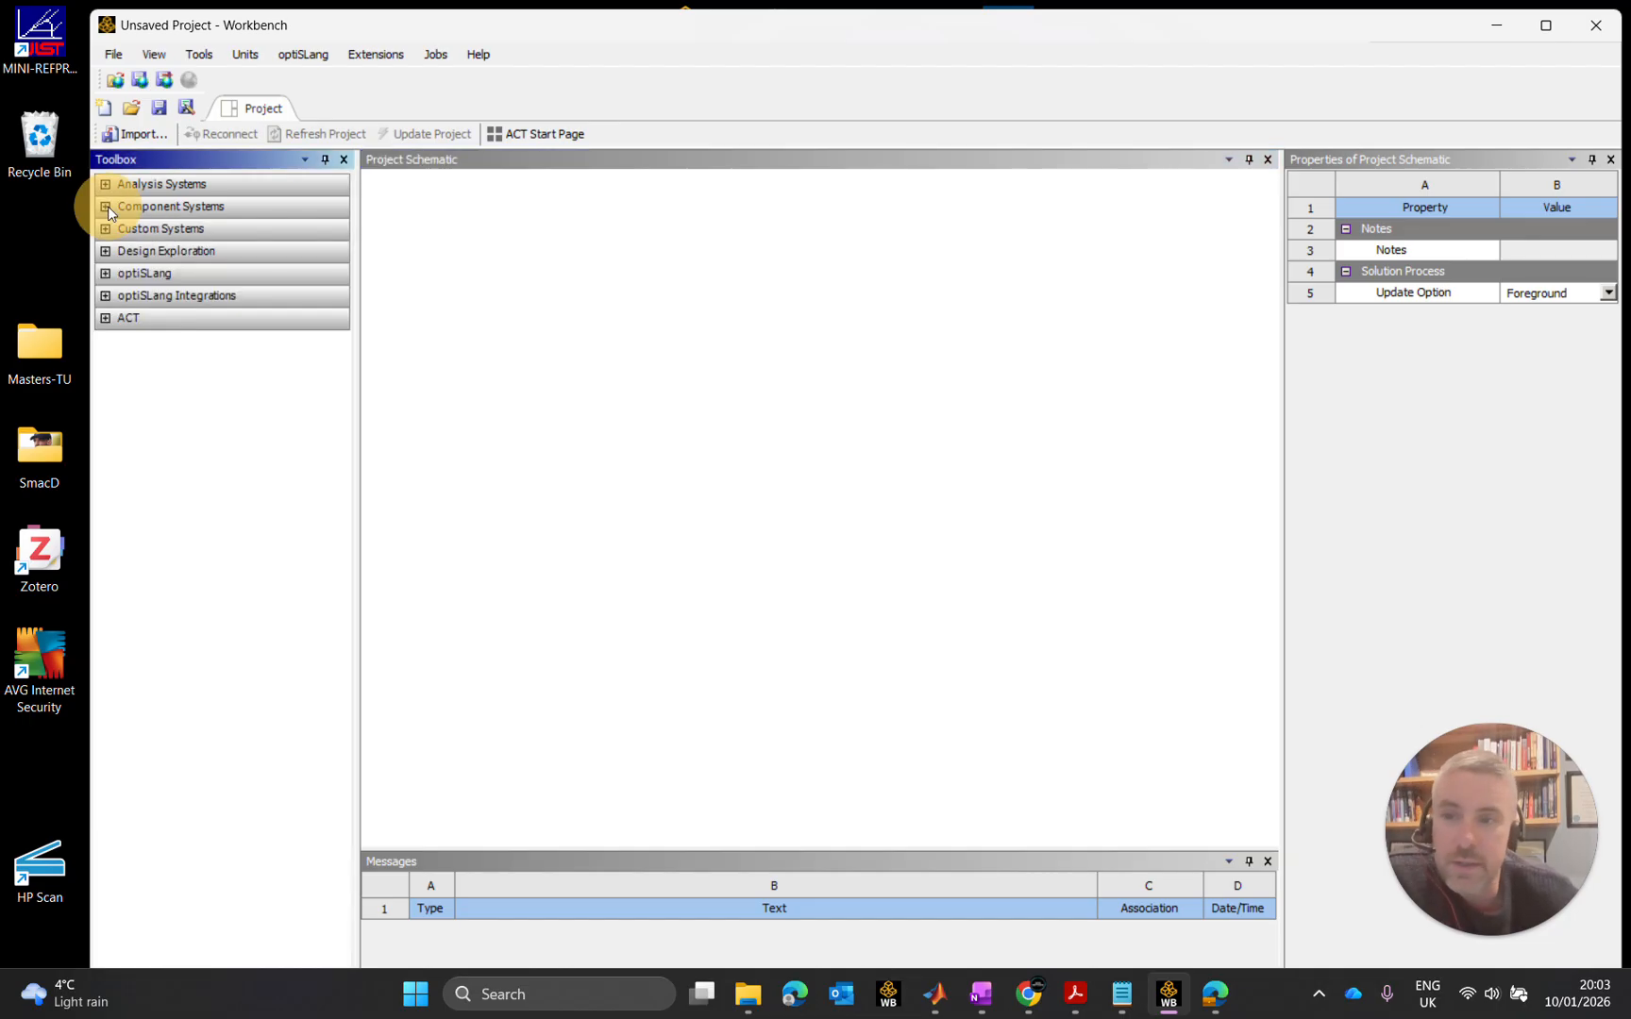
left_click(105, 184)
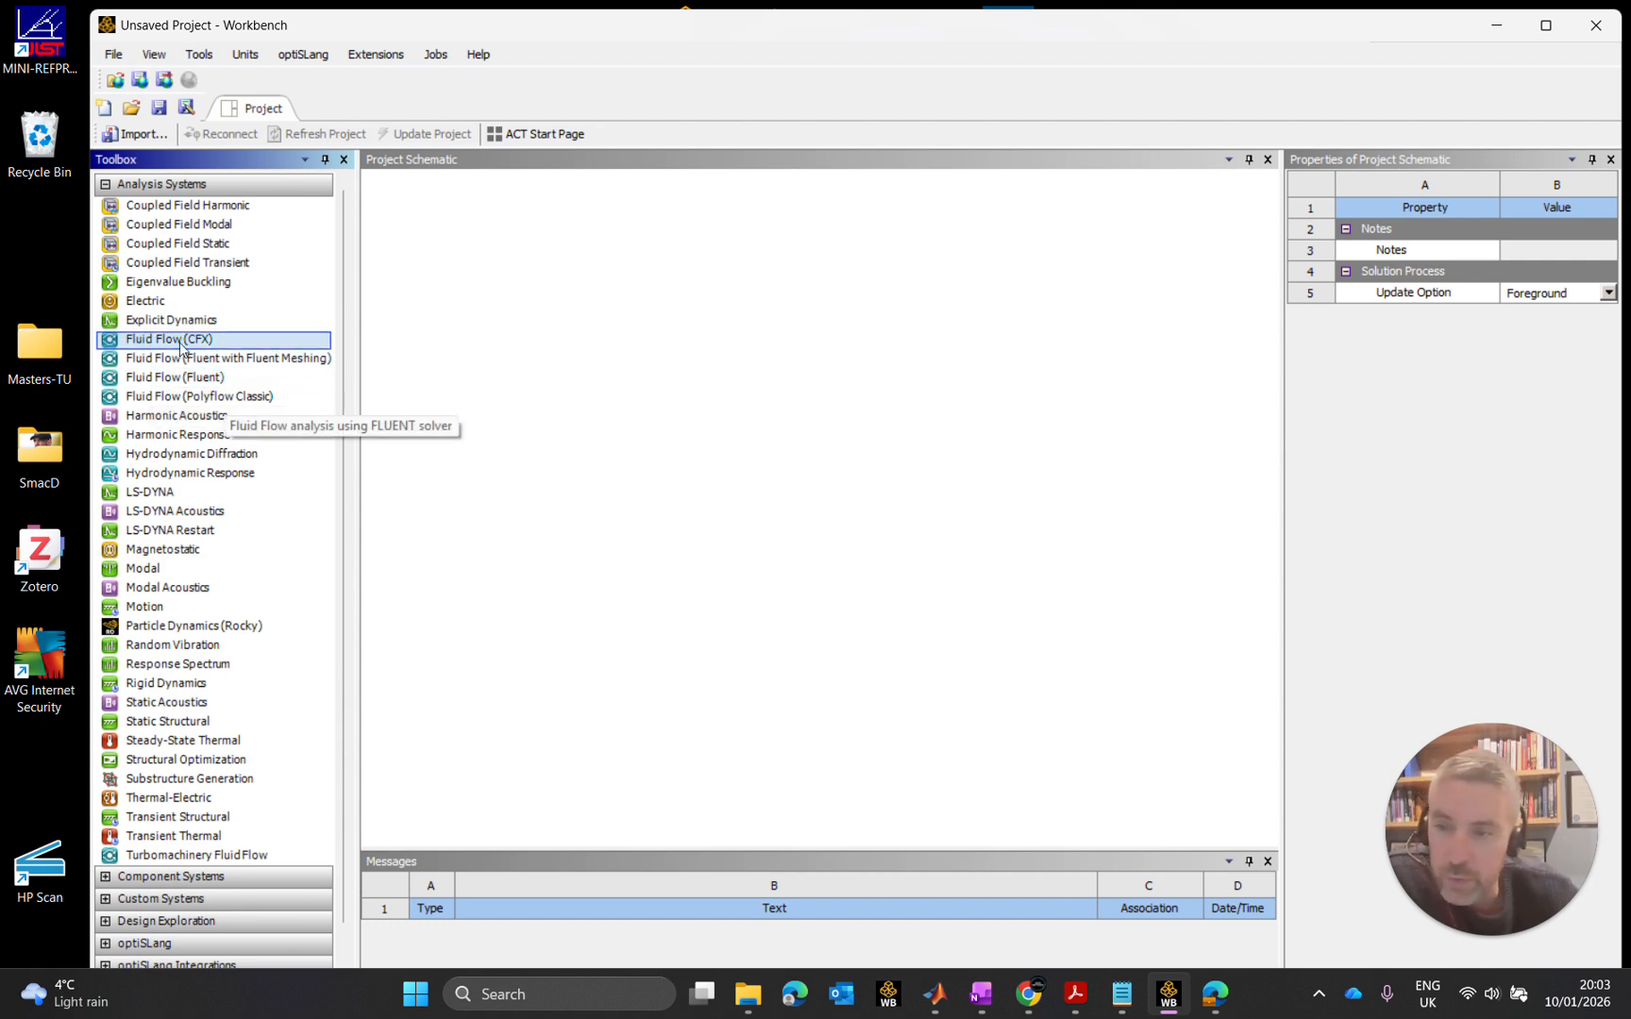
left_click(107, 188)
left_click(105, 208)
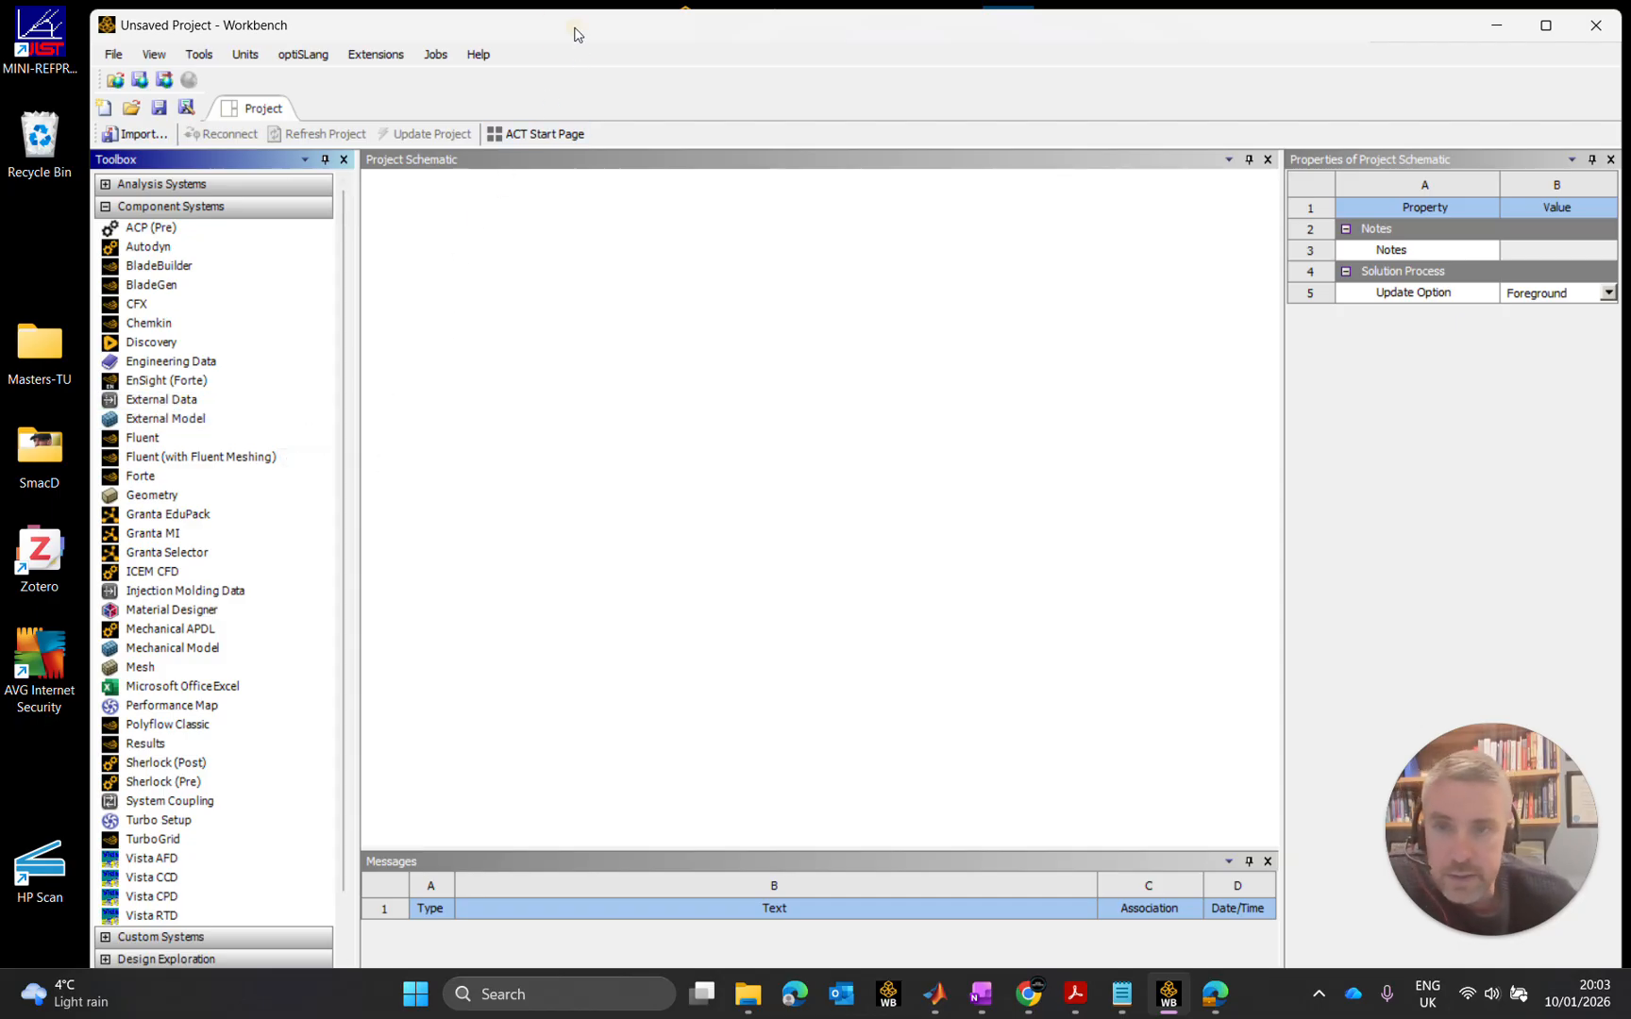
left_click_drag(574, 27, 575, 26)
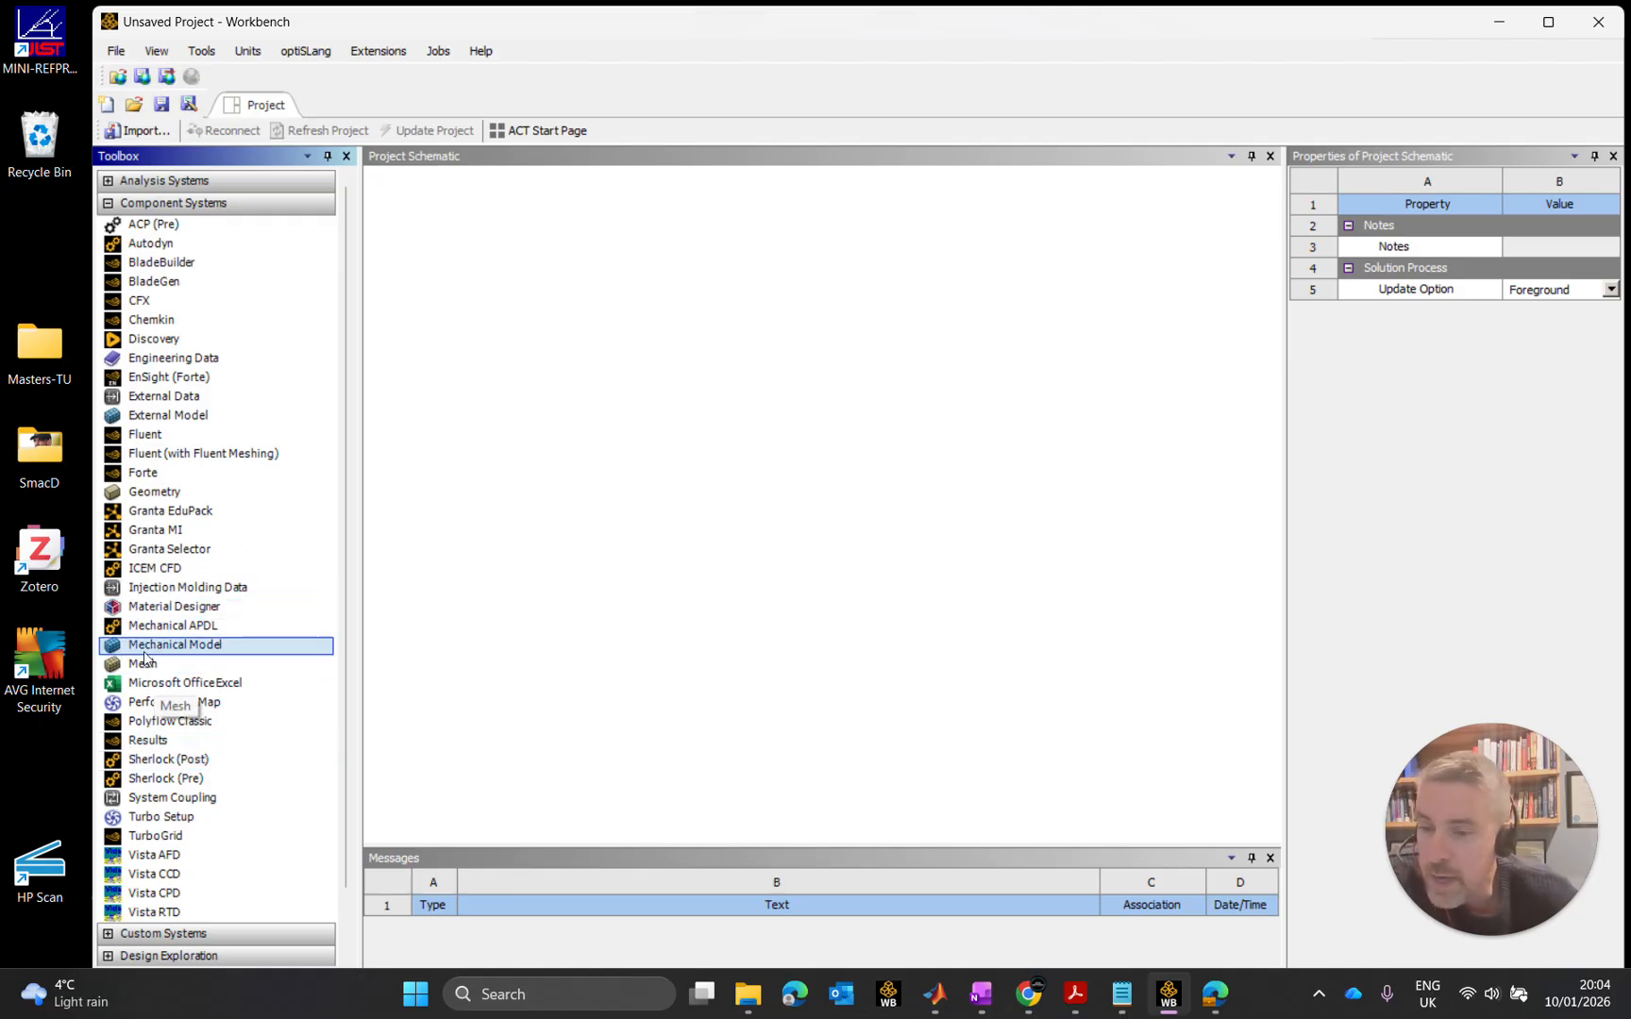
Add a Mesh component system to the Project Schematic and select its Geometry cell
left_click_drag(149, 664, 500, 282)
left_click(477, 264)
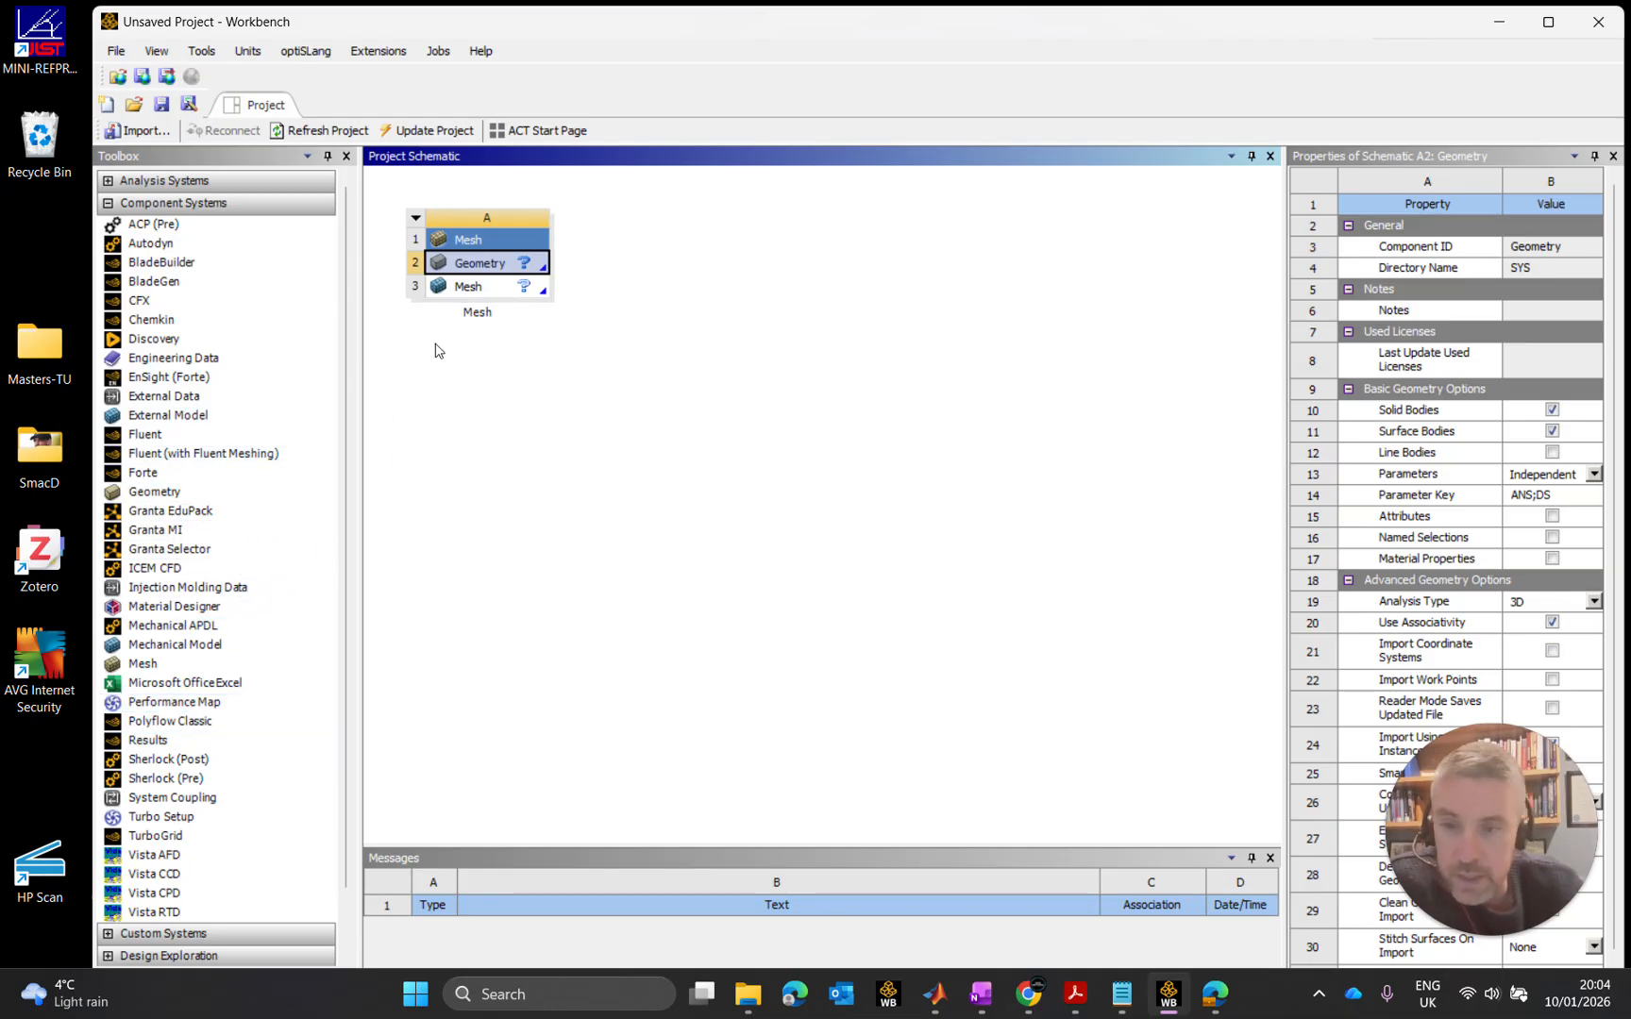
left_click(484, 286)
left_click(483, 264)
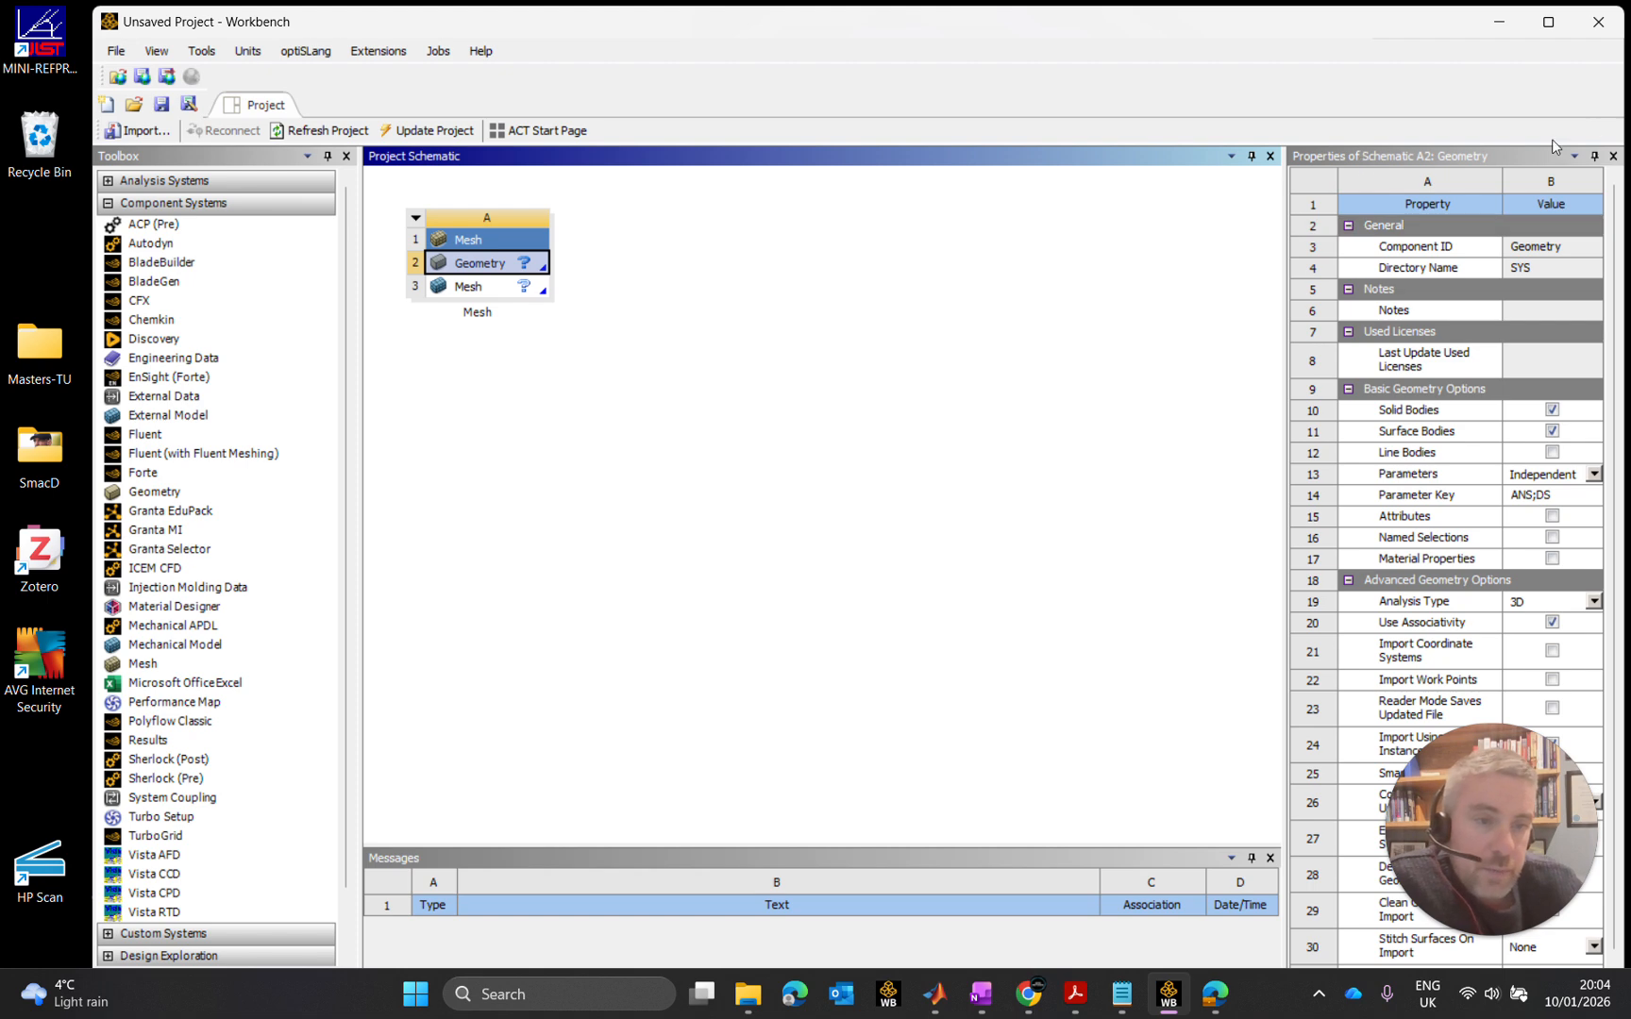
Close the properties pane and reopen it from the Project Schematic
left_click(1614, 156)
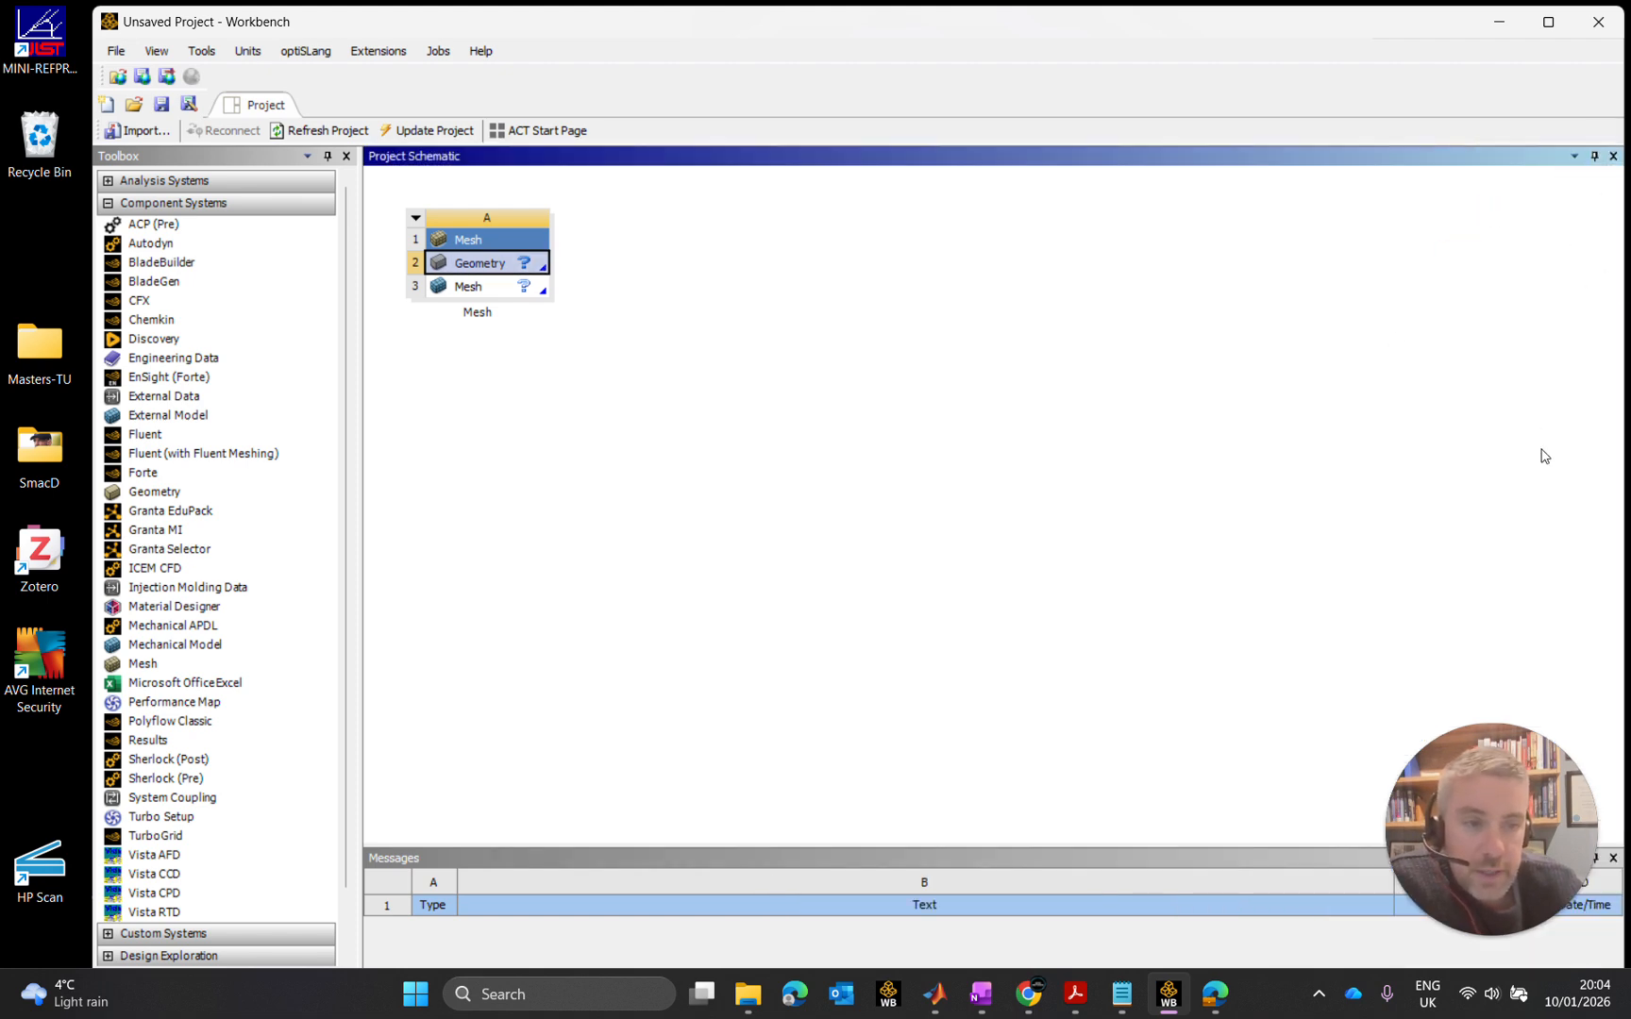
left_click(755, 408)
right_click(753, 407)
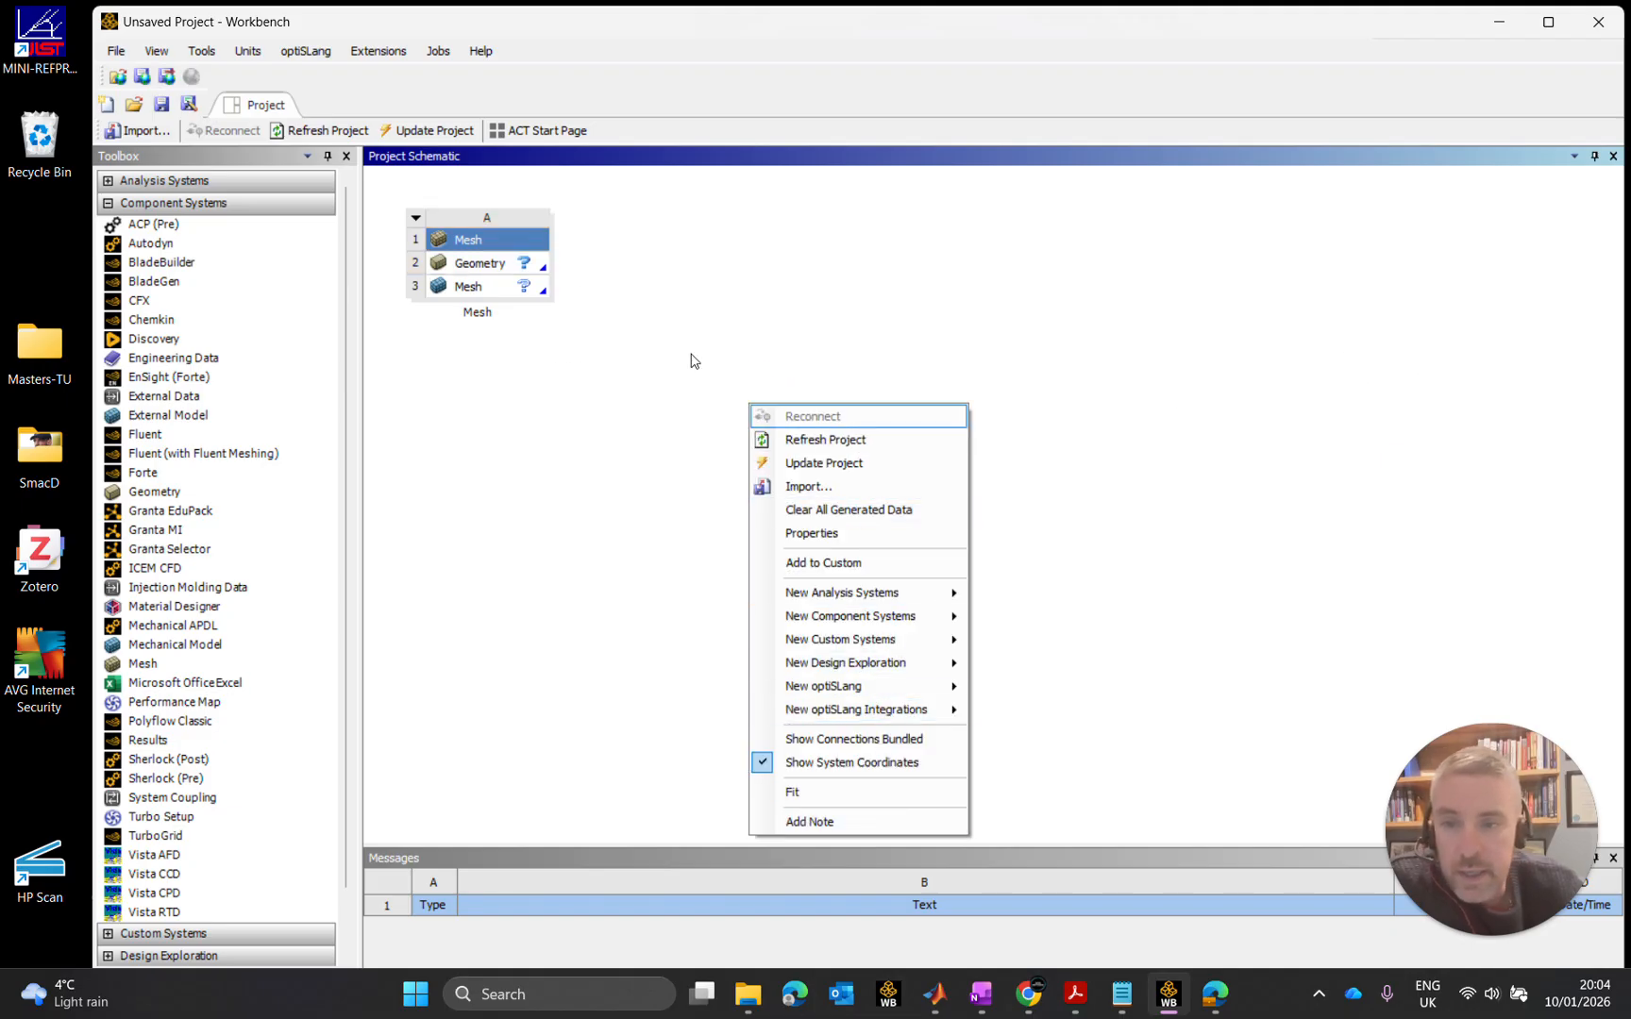
left_click(824, 538)
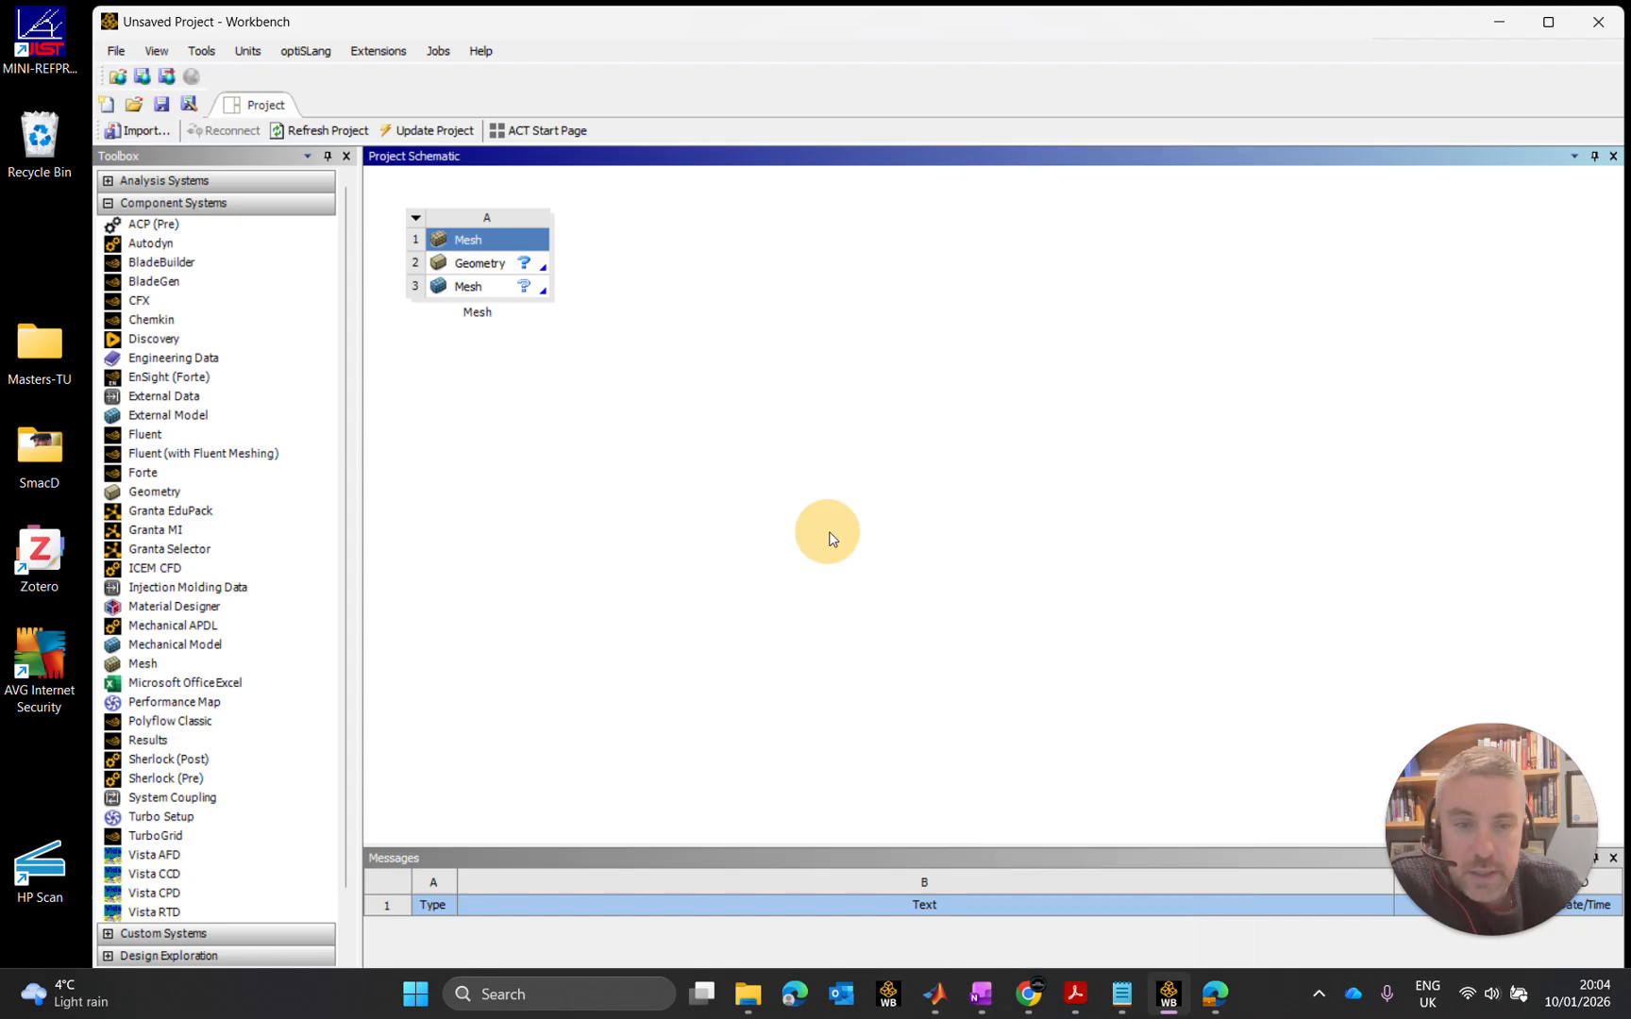
Set the Analysis Type of the Mesh system's Geometry cell to 2D
left_click(480, 272)
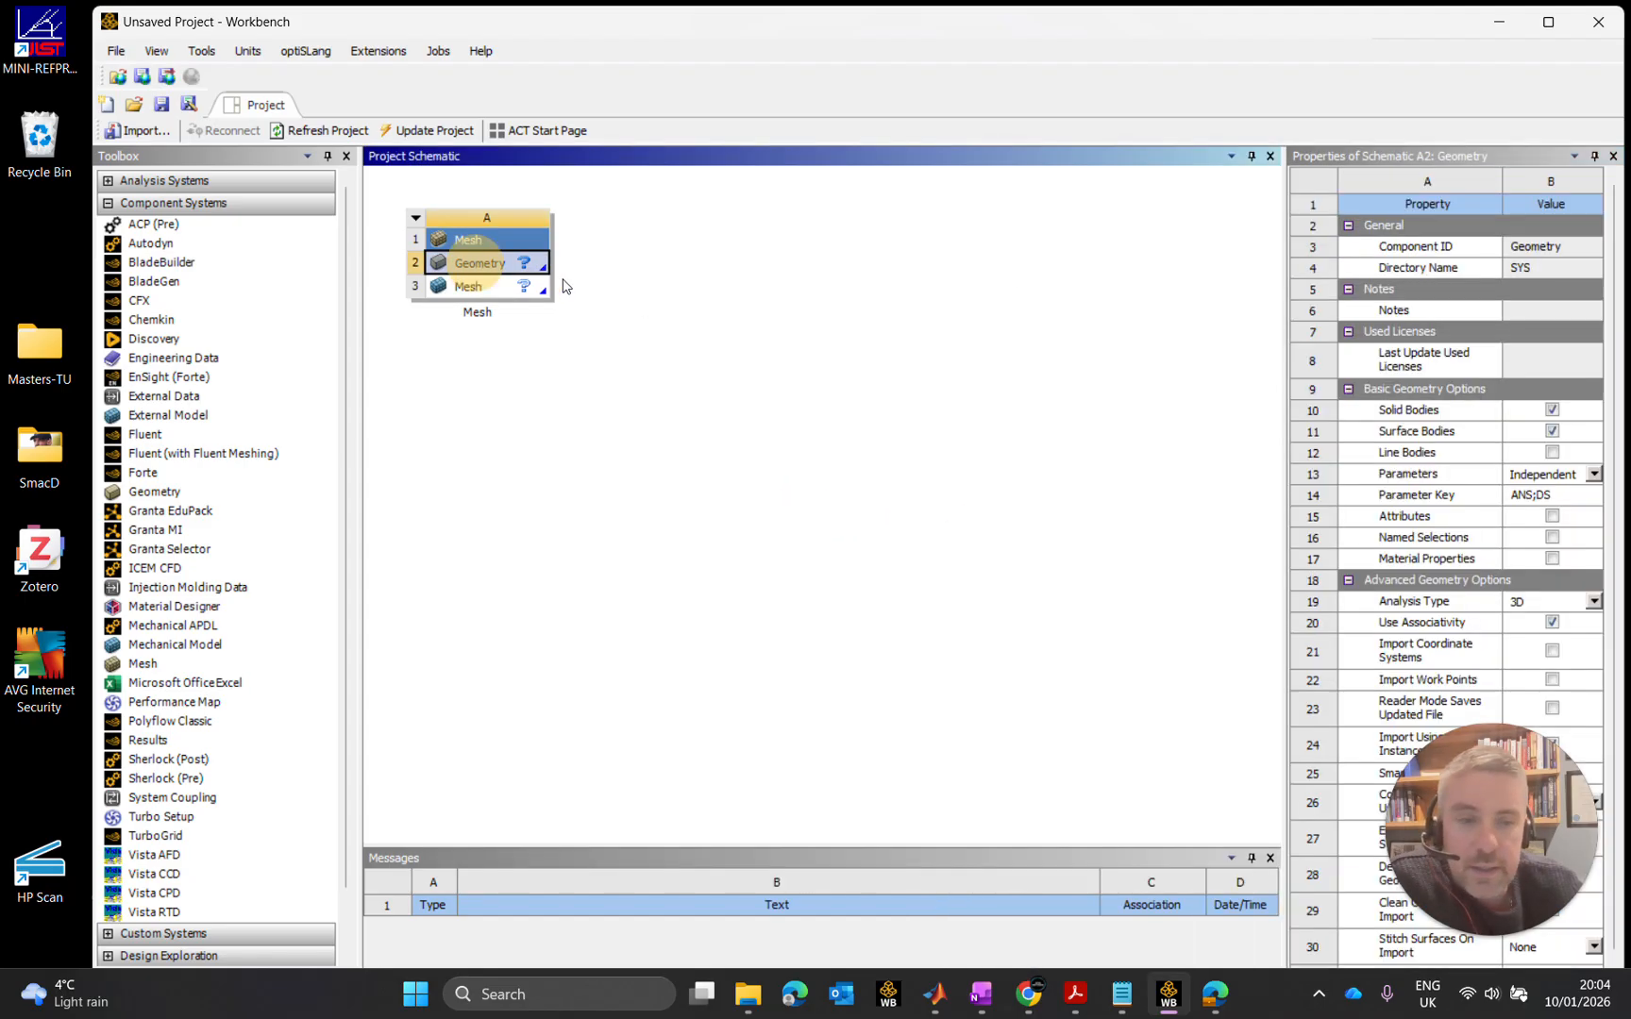
left_click(1593, 601)
left_click(1529, 640)
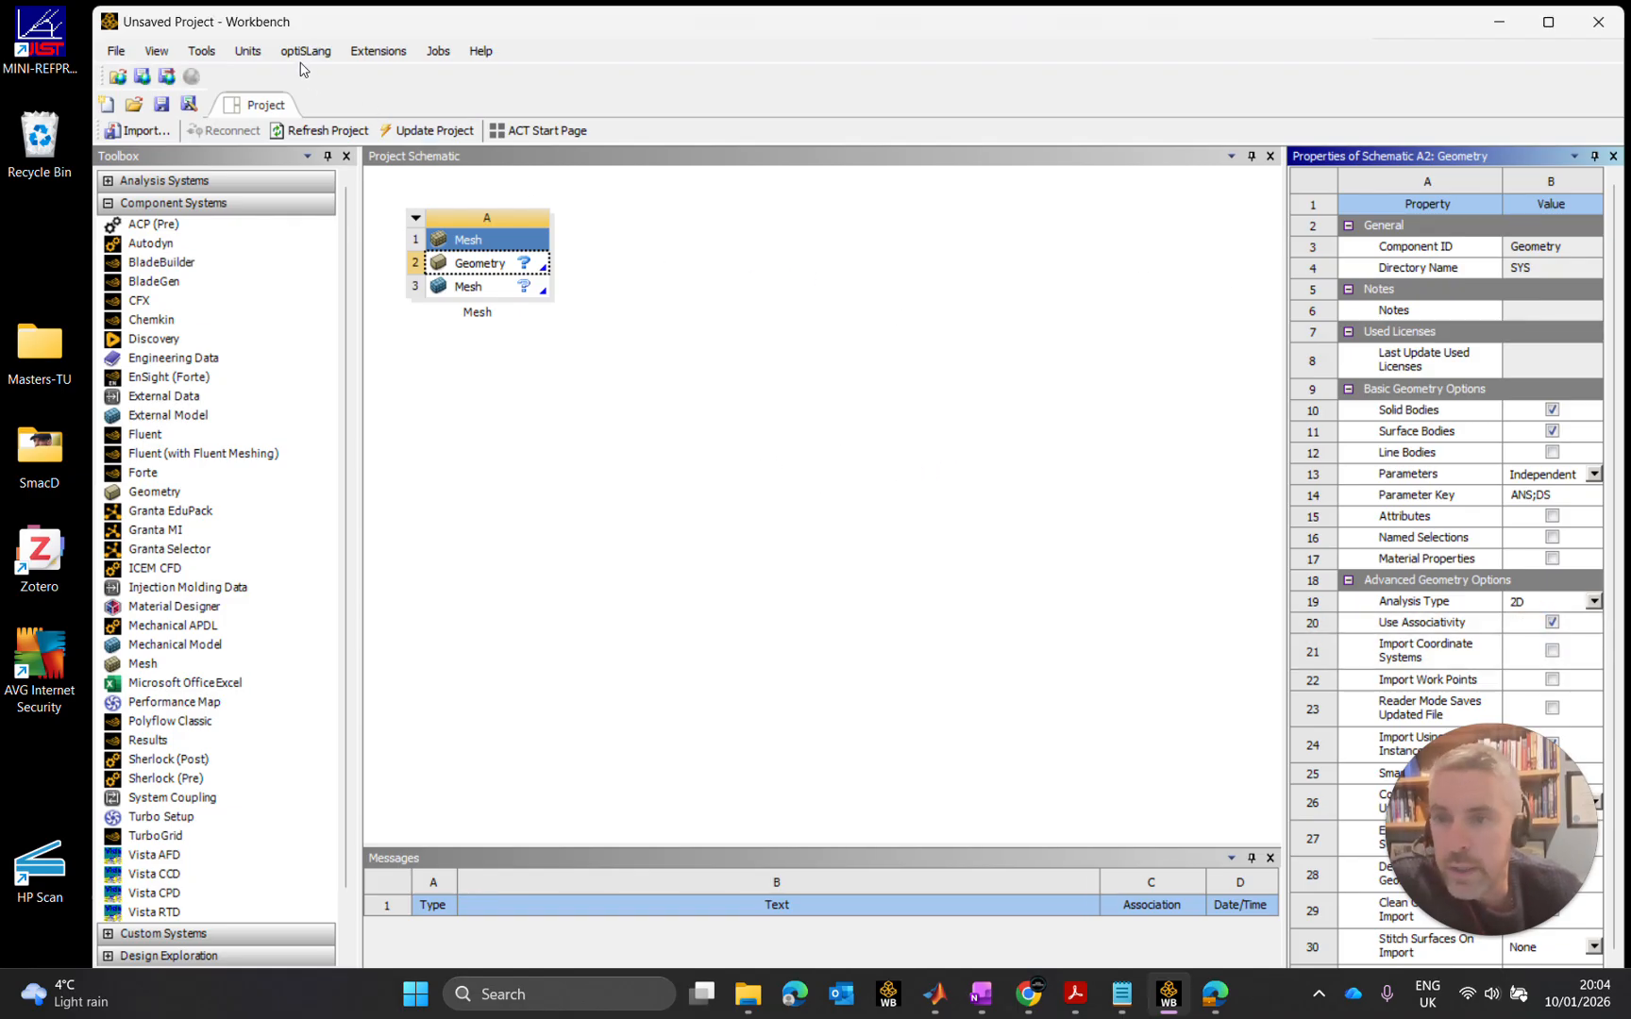
Set the project's unit system to Metric (kg,mm,s,°C,mA,N,mV)
left_click(247, 51)
left_click(308, 72)
left_click(248, 52)
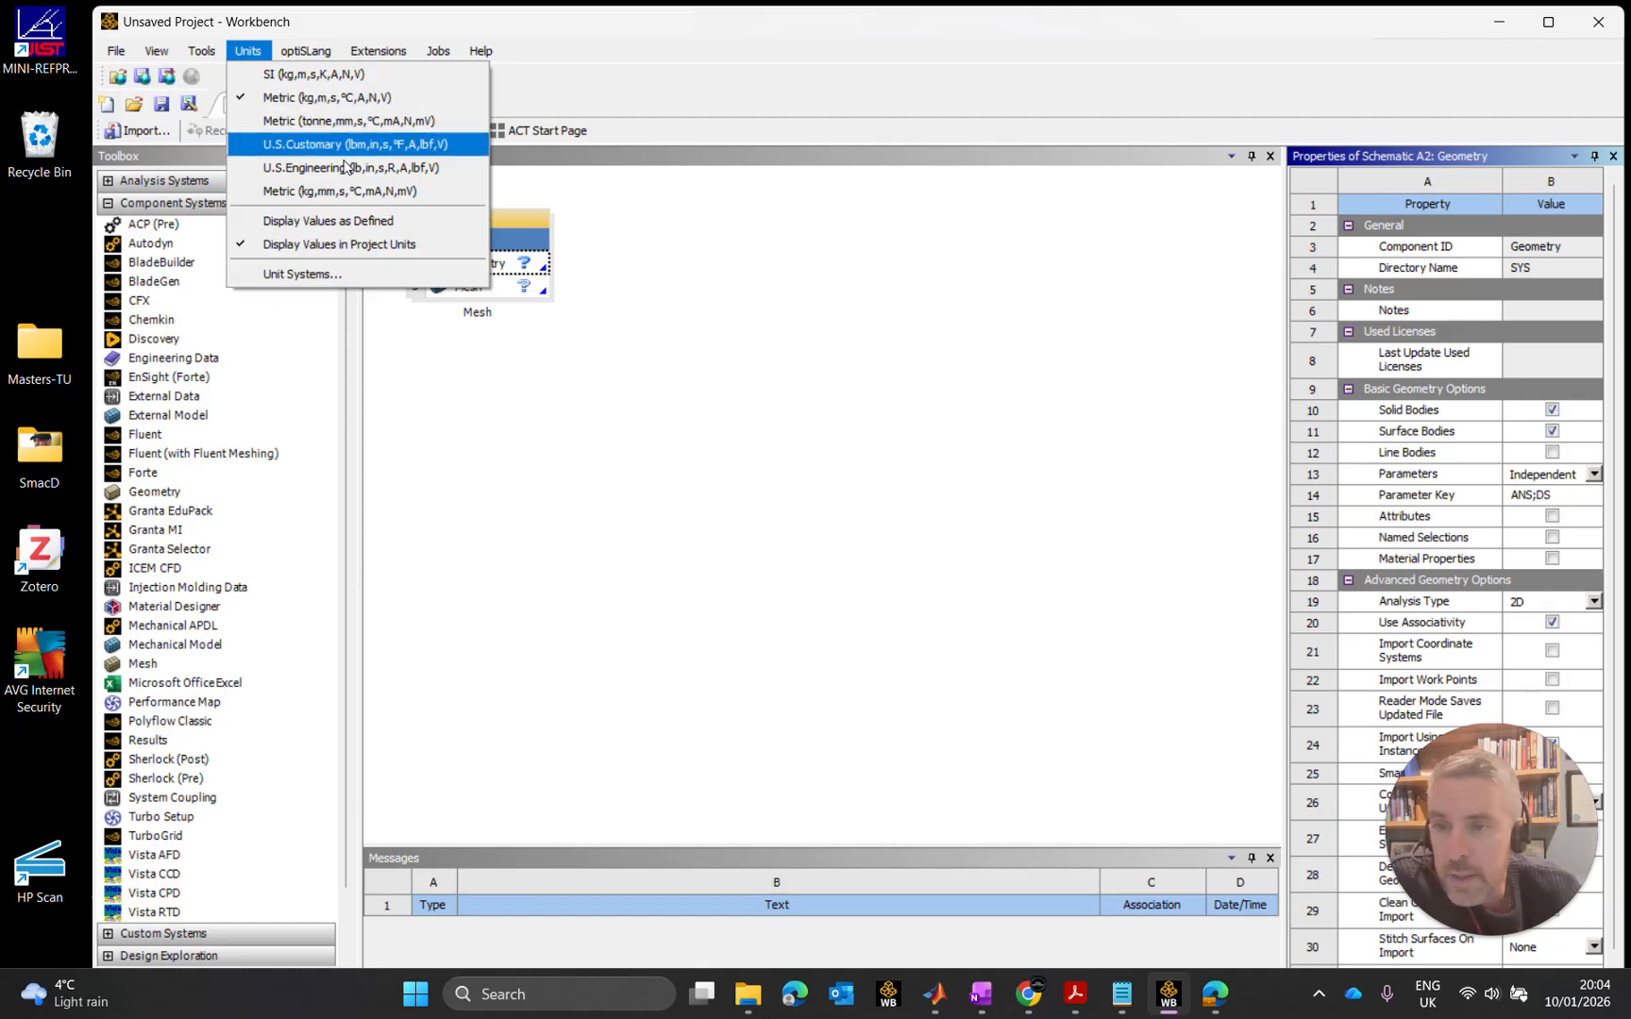
left_click(335, 194)
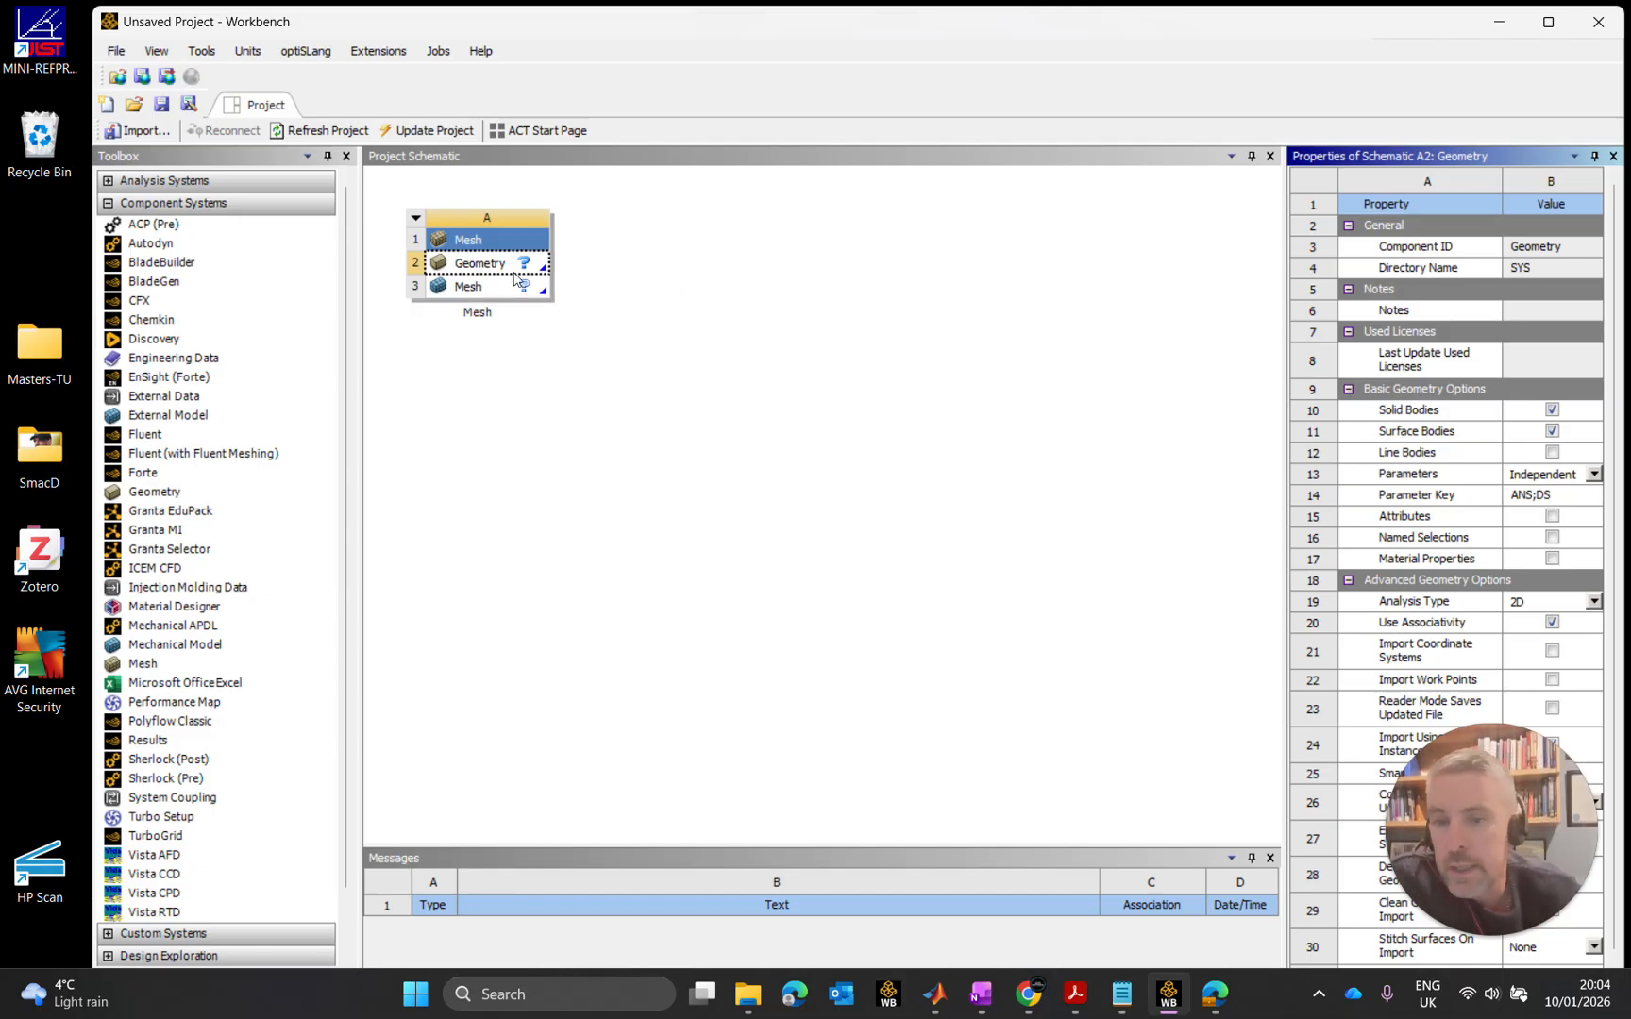
Create a new Discovery geometry from the Mesh system's Geometry cell and maximize the Ansys Discovery window
left_click(486, 267)
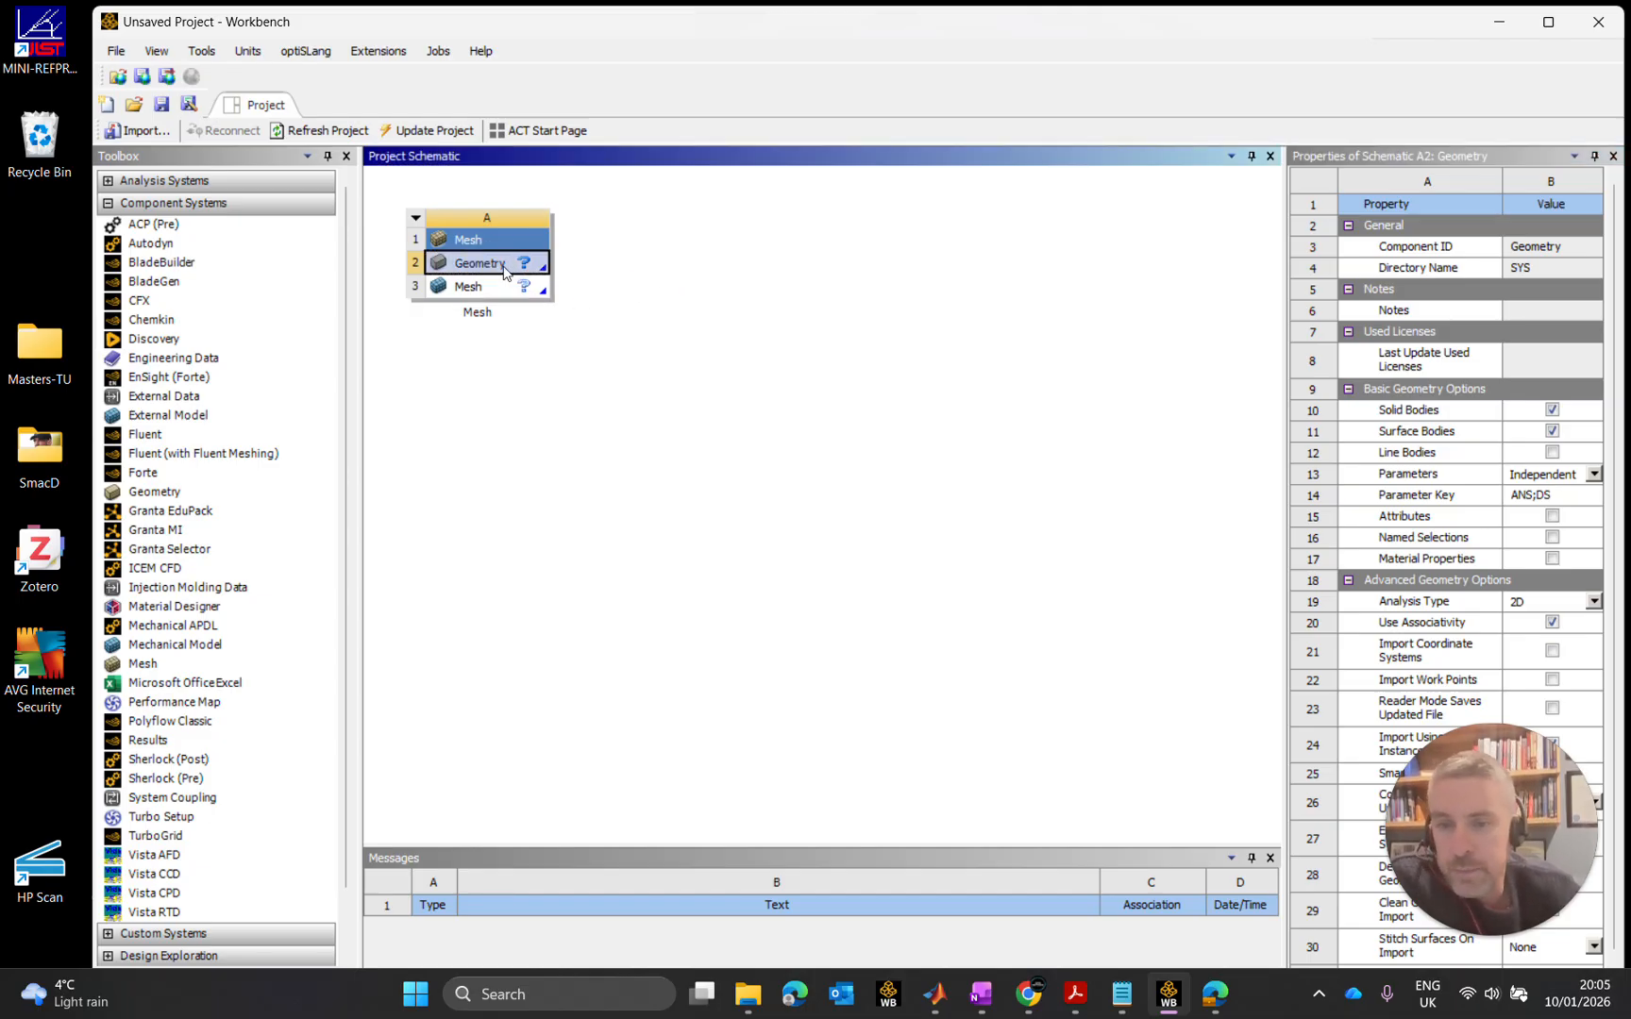
right_click(504, 273)
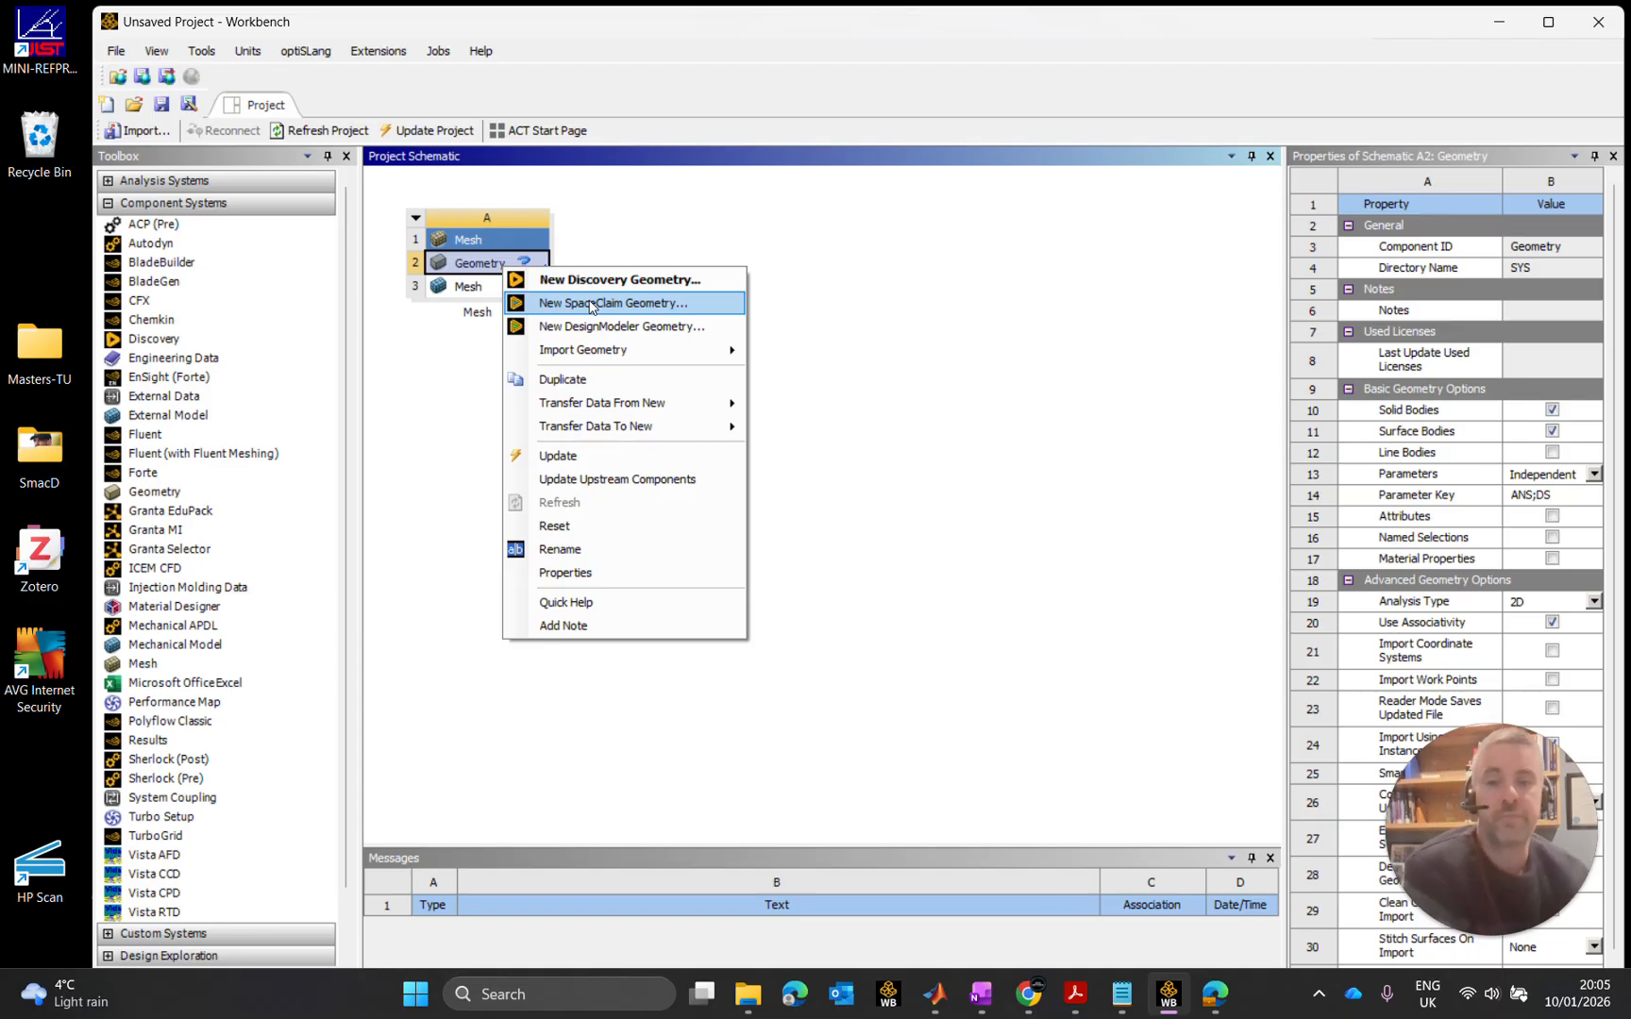
left_click(638, 276)
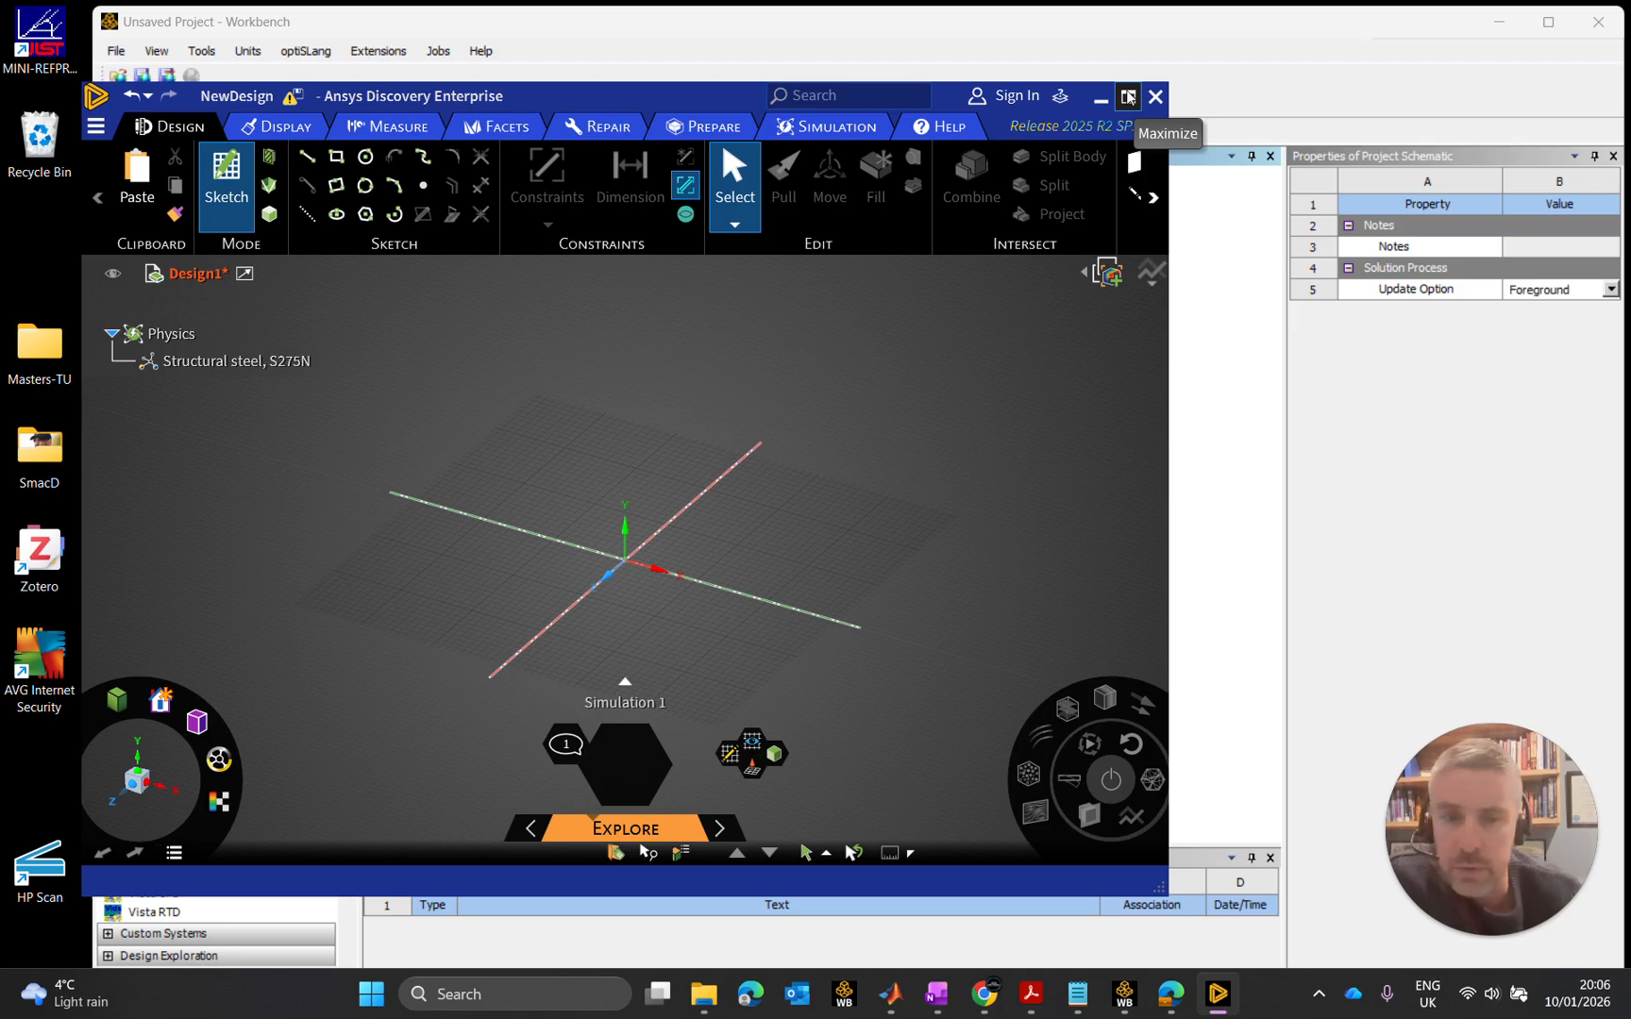
left_click(1127, 96)
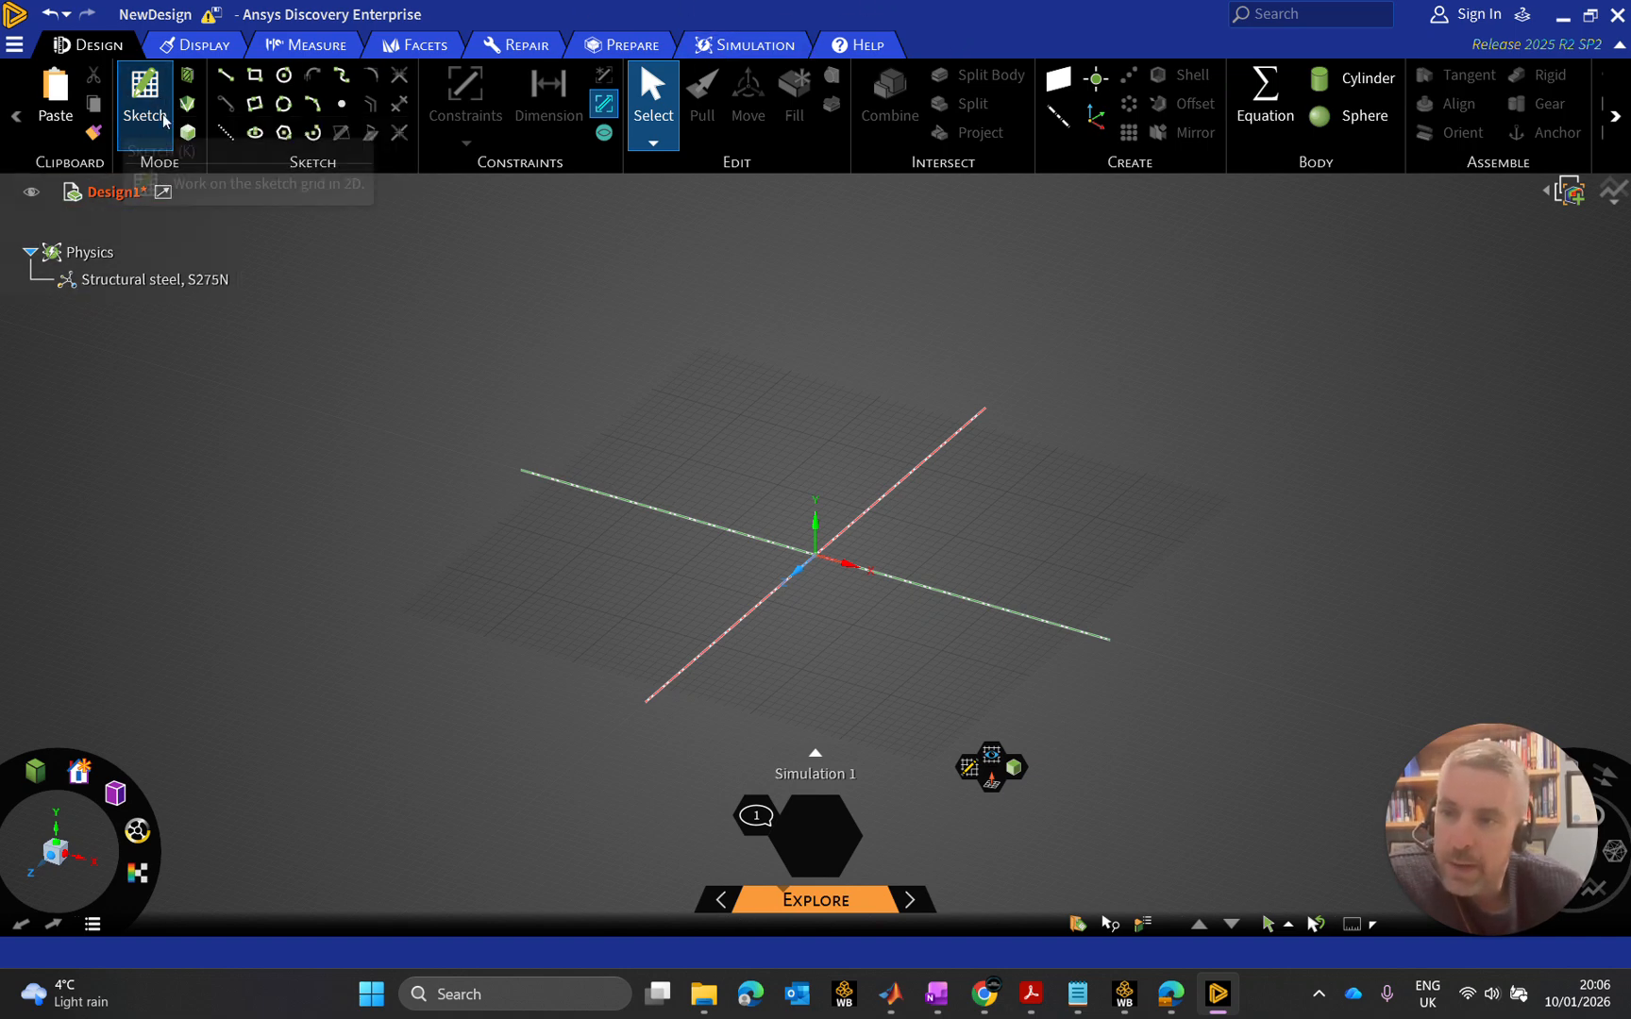
Open Discovery's settings for Units and Display Precision
left_click(17, 47)
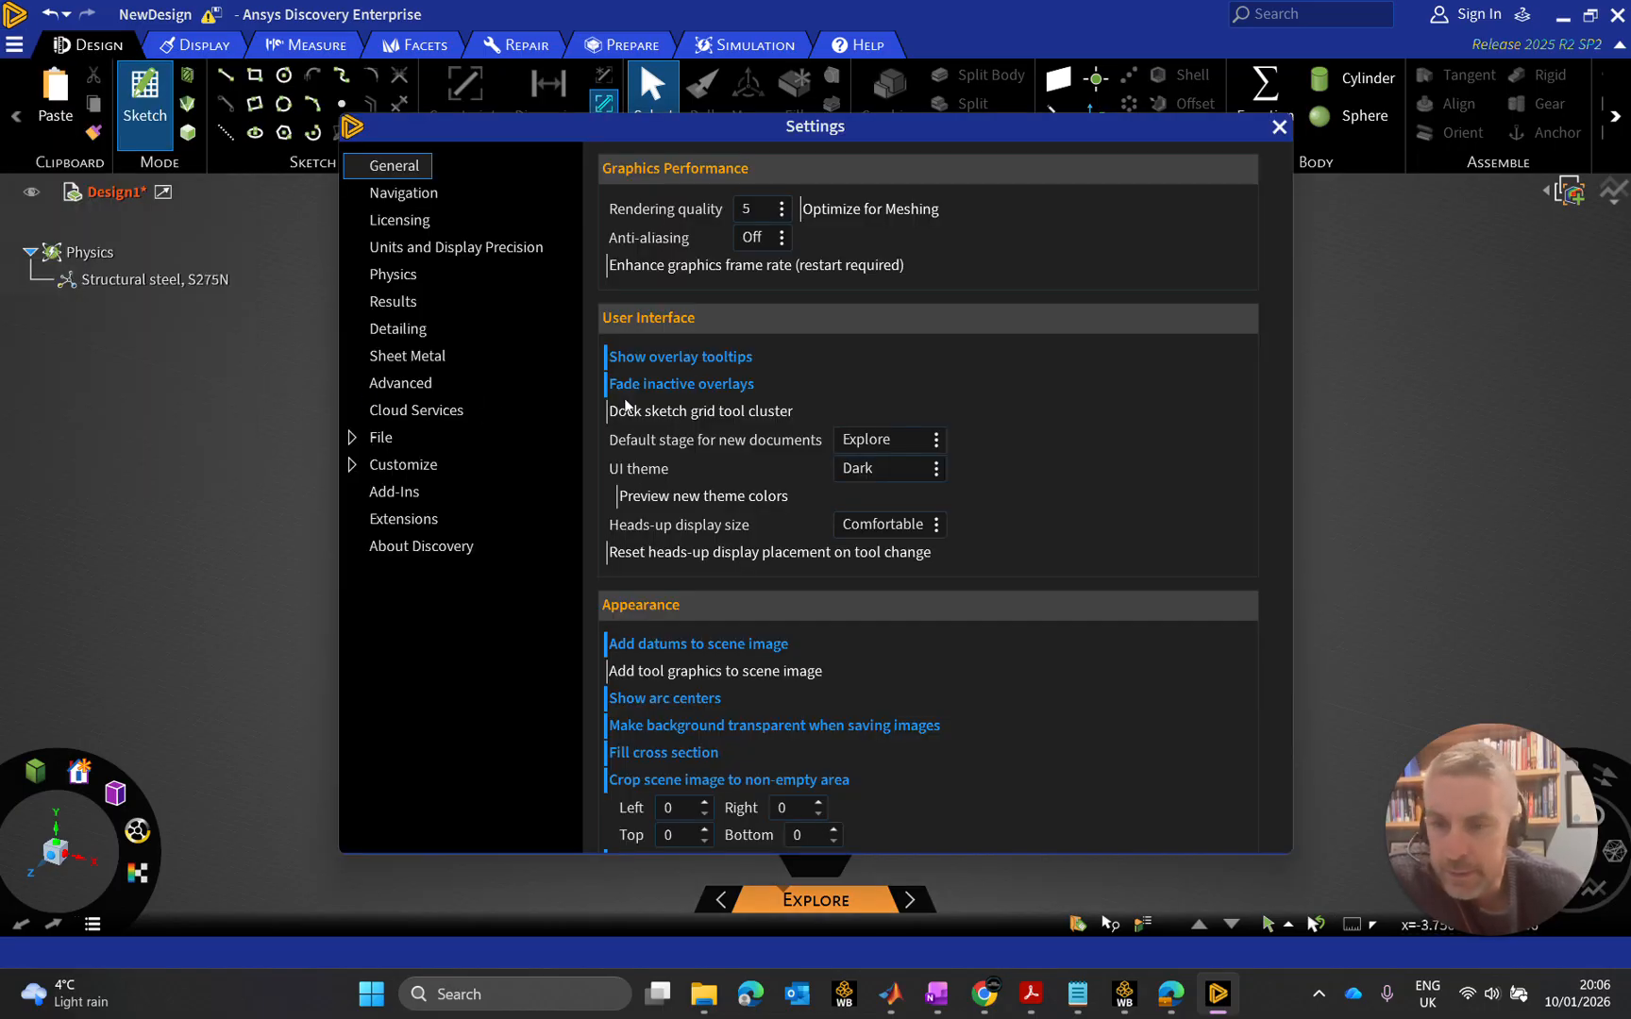
left_click(427, 247)
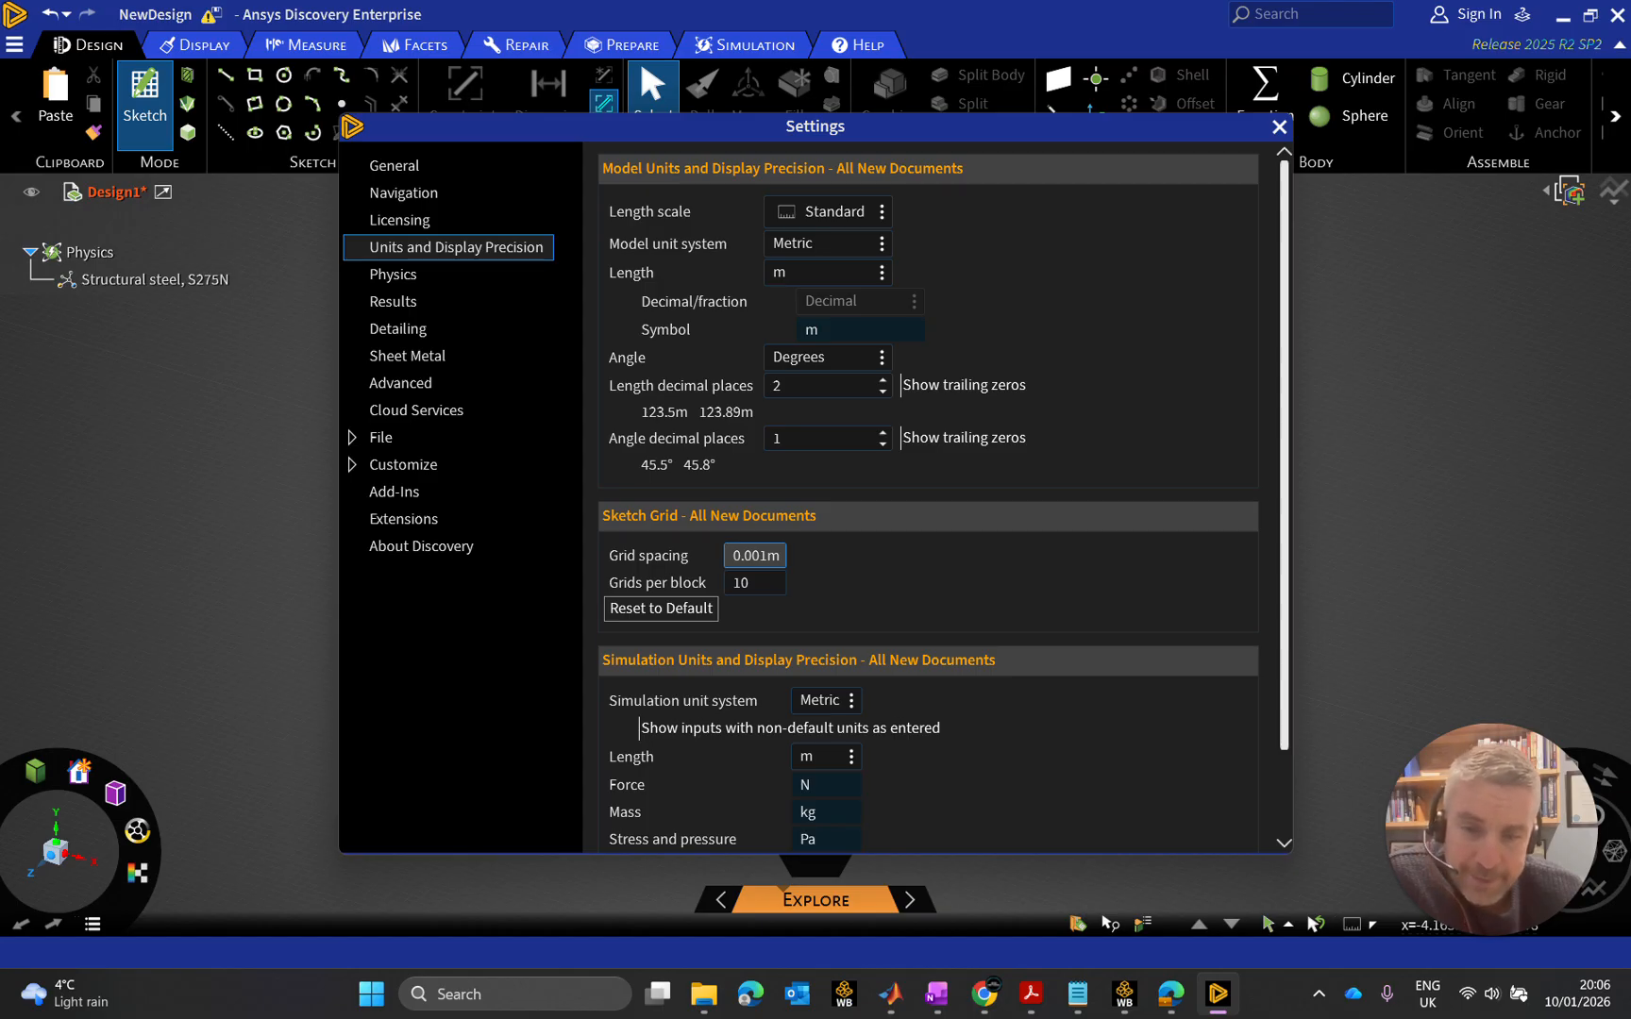
Try to set the sketch grid spacing for all new documents to 0.0005 m
left_click(817, 556)
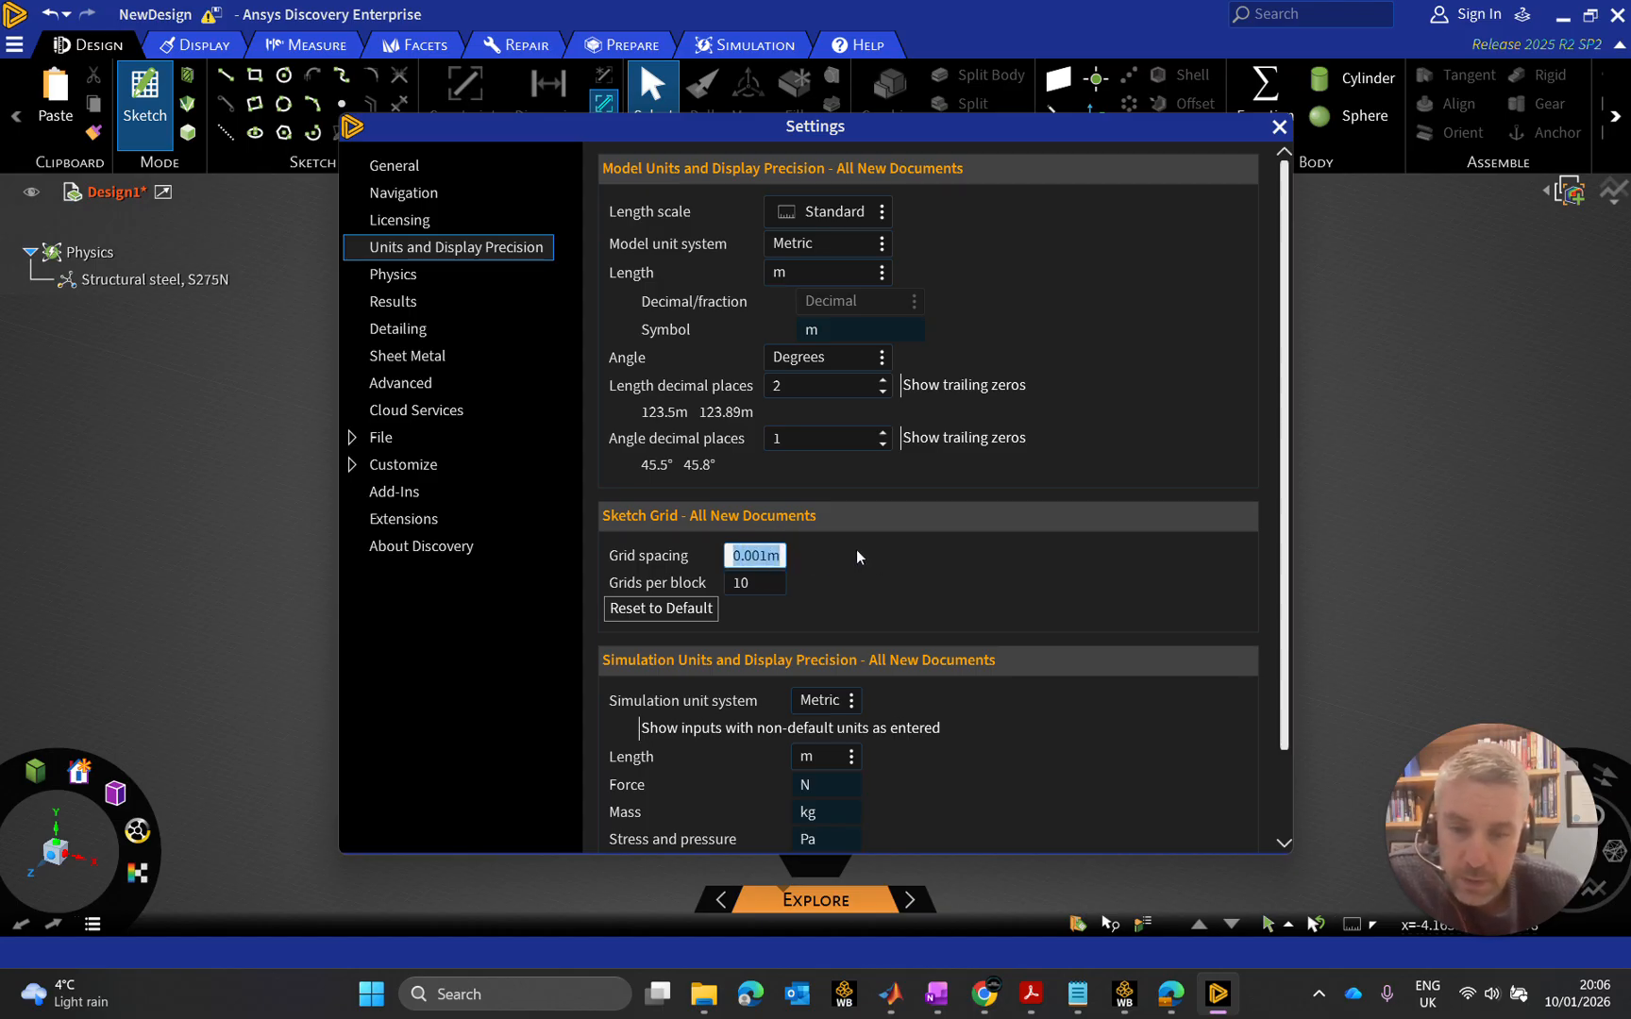
left_click(759, 557)
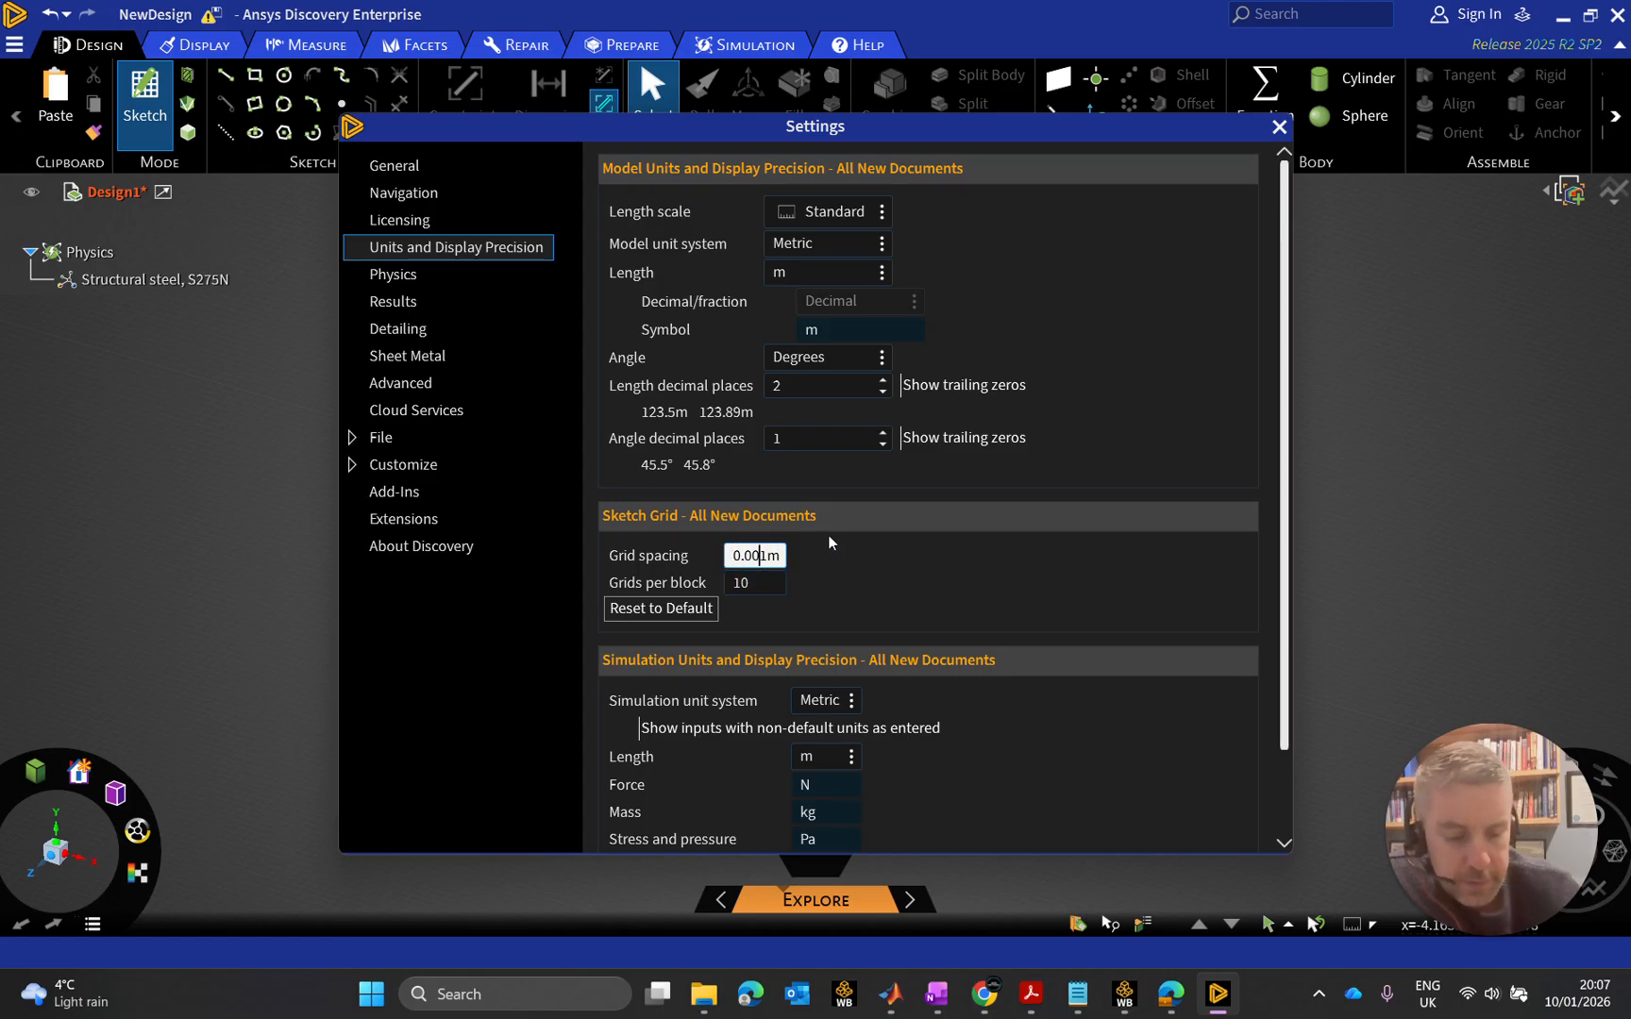
key("Delete")
type("05")
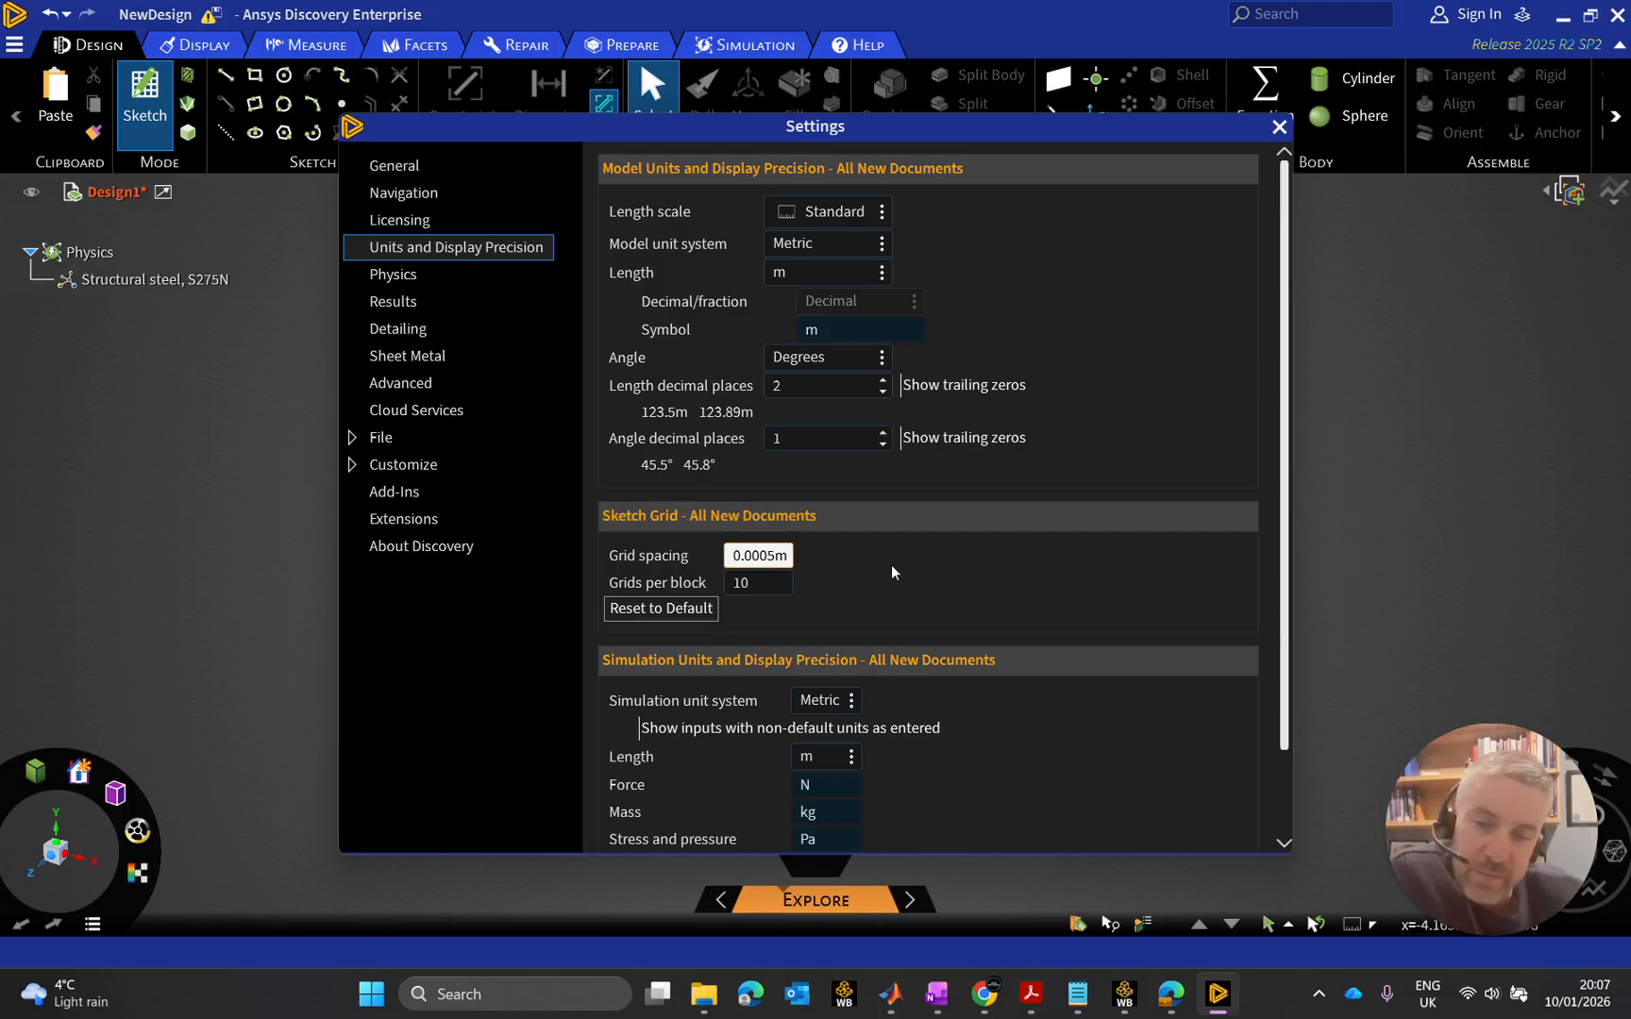
left_click(989, 583)
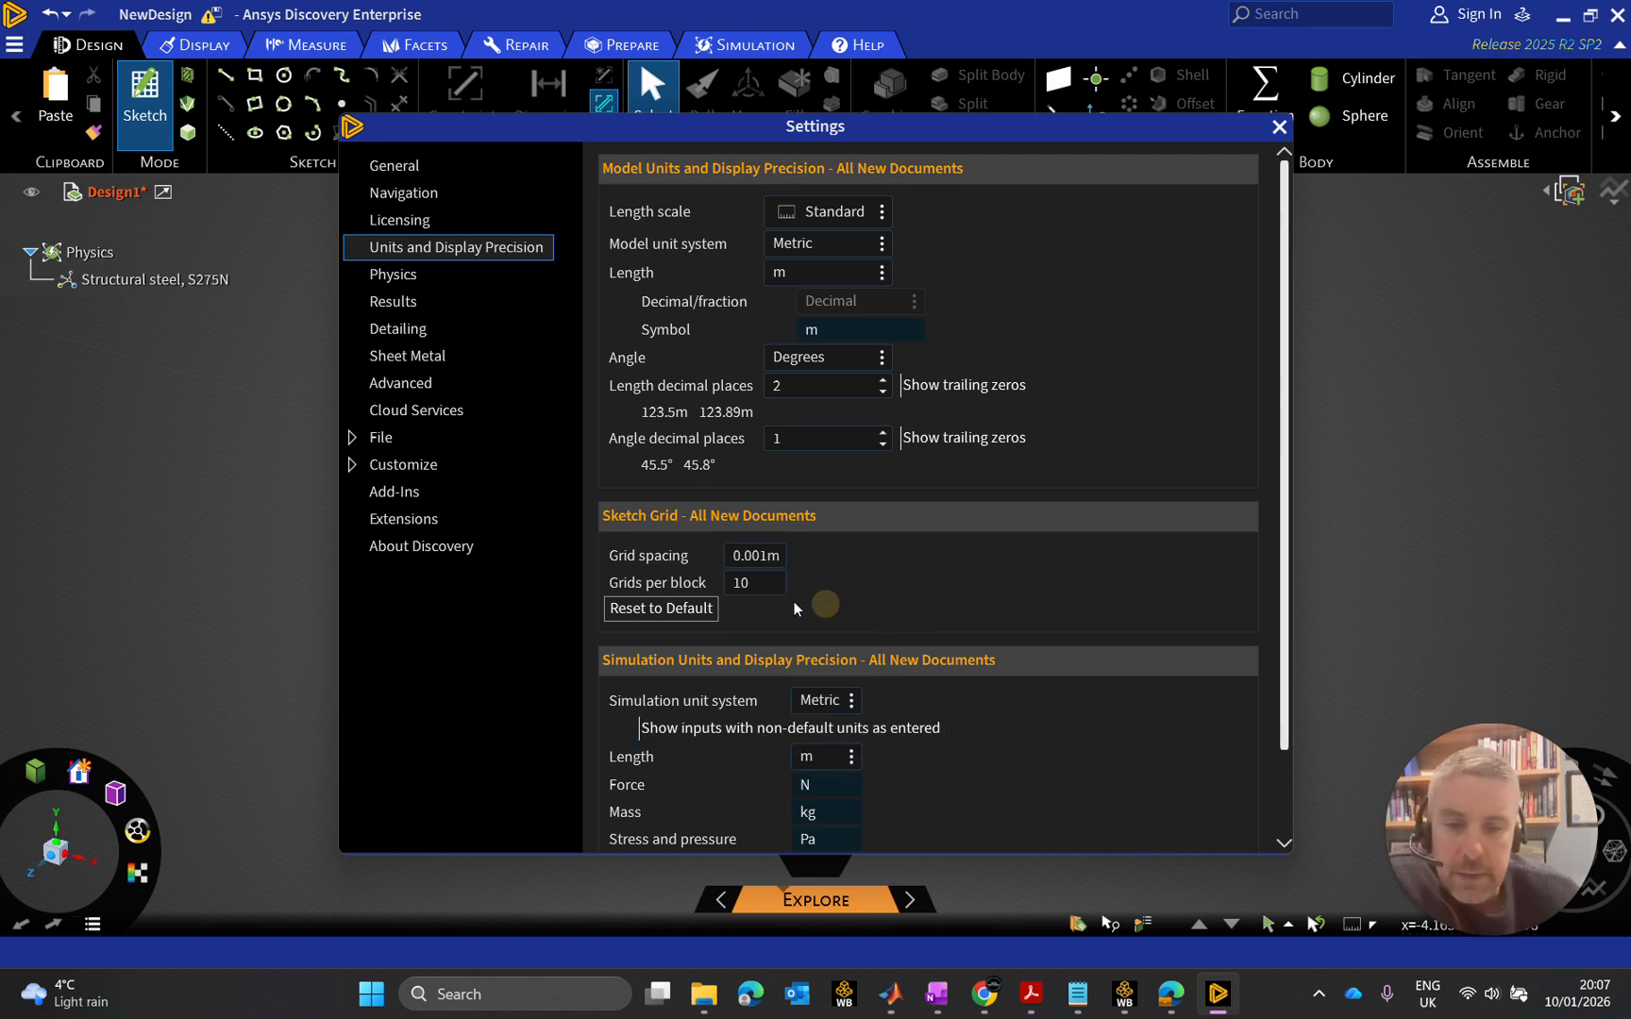
left_click(763, 583)
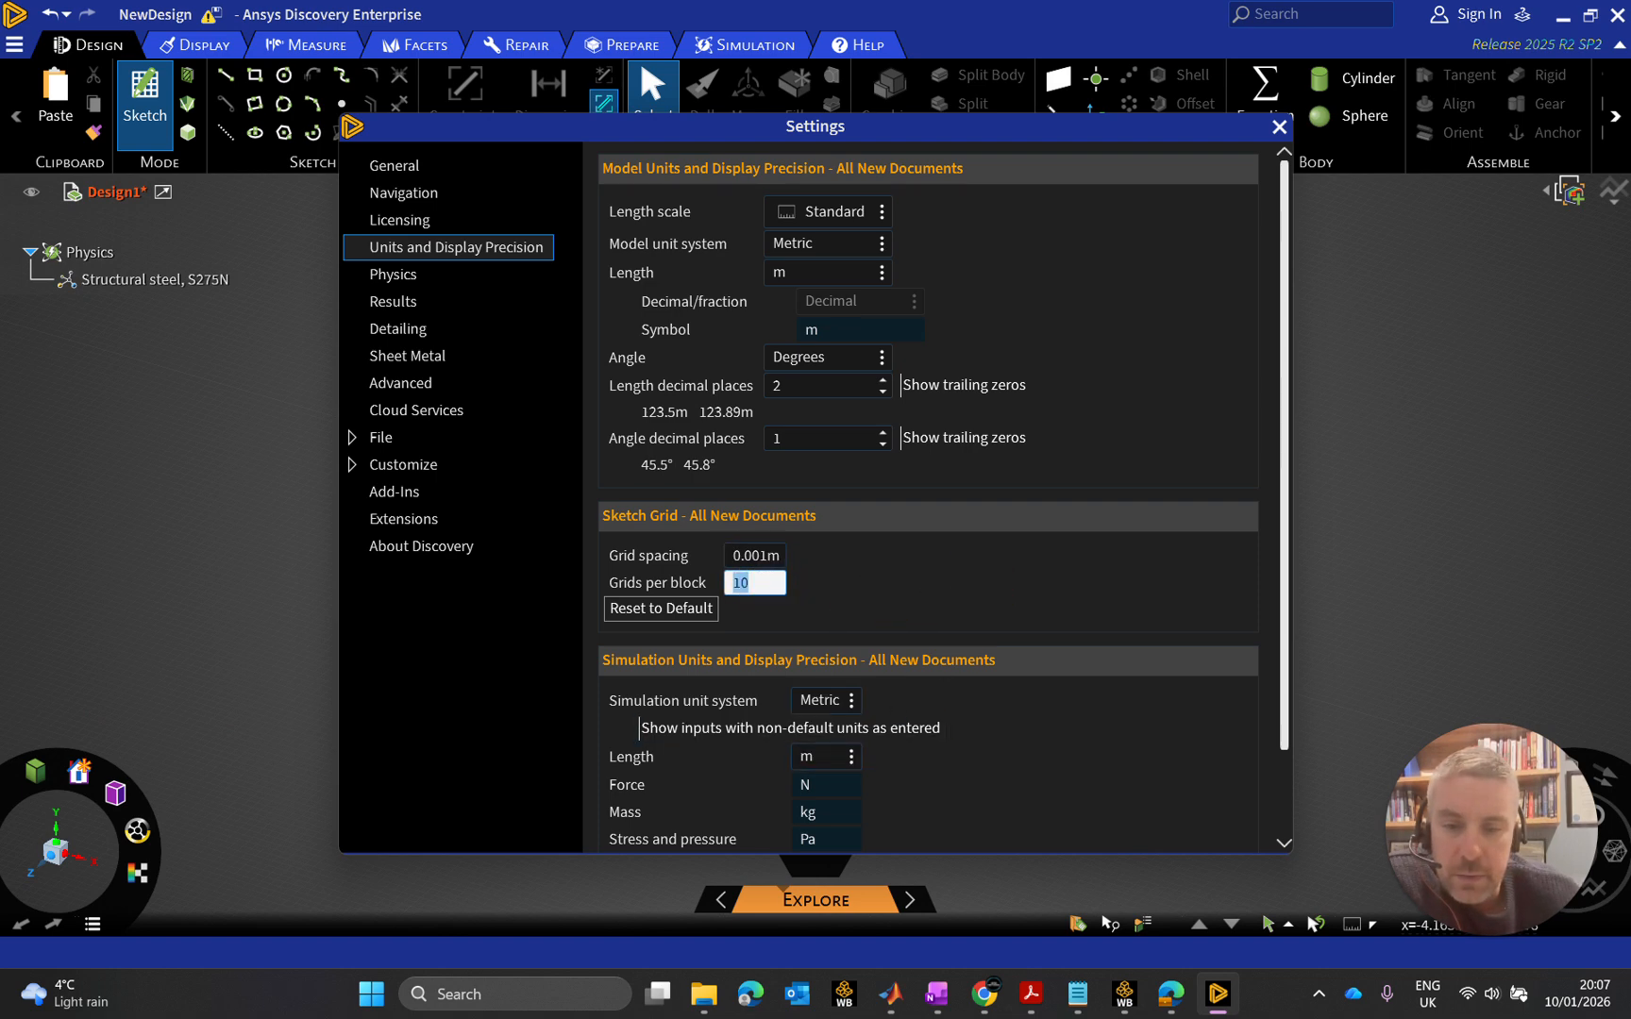
left_click(755, 555)
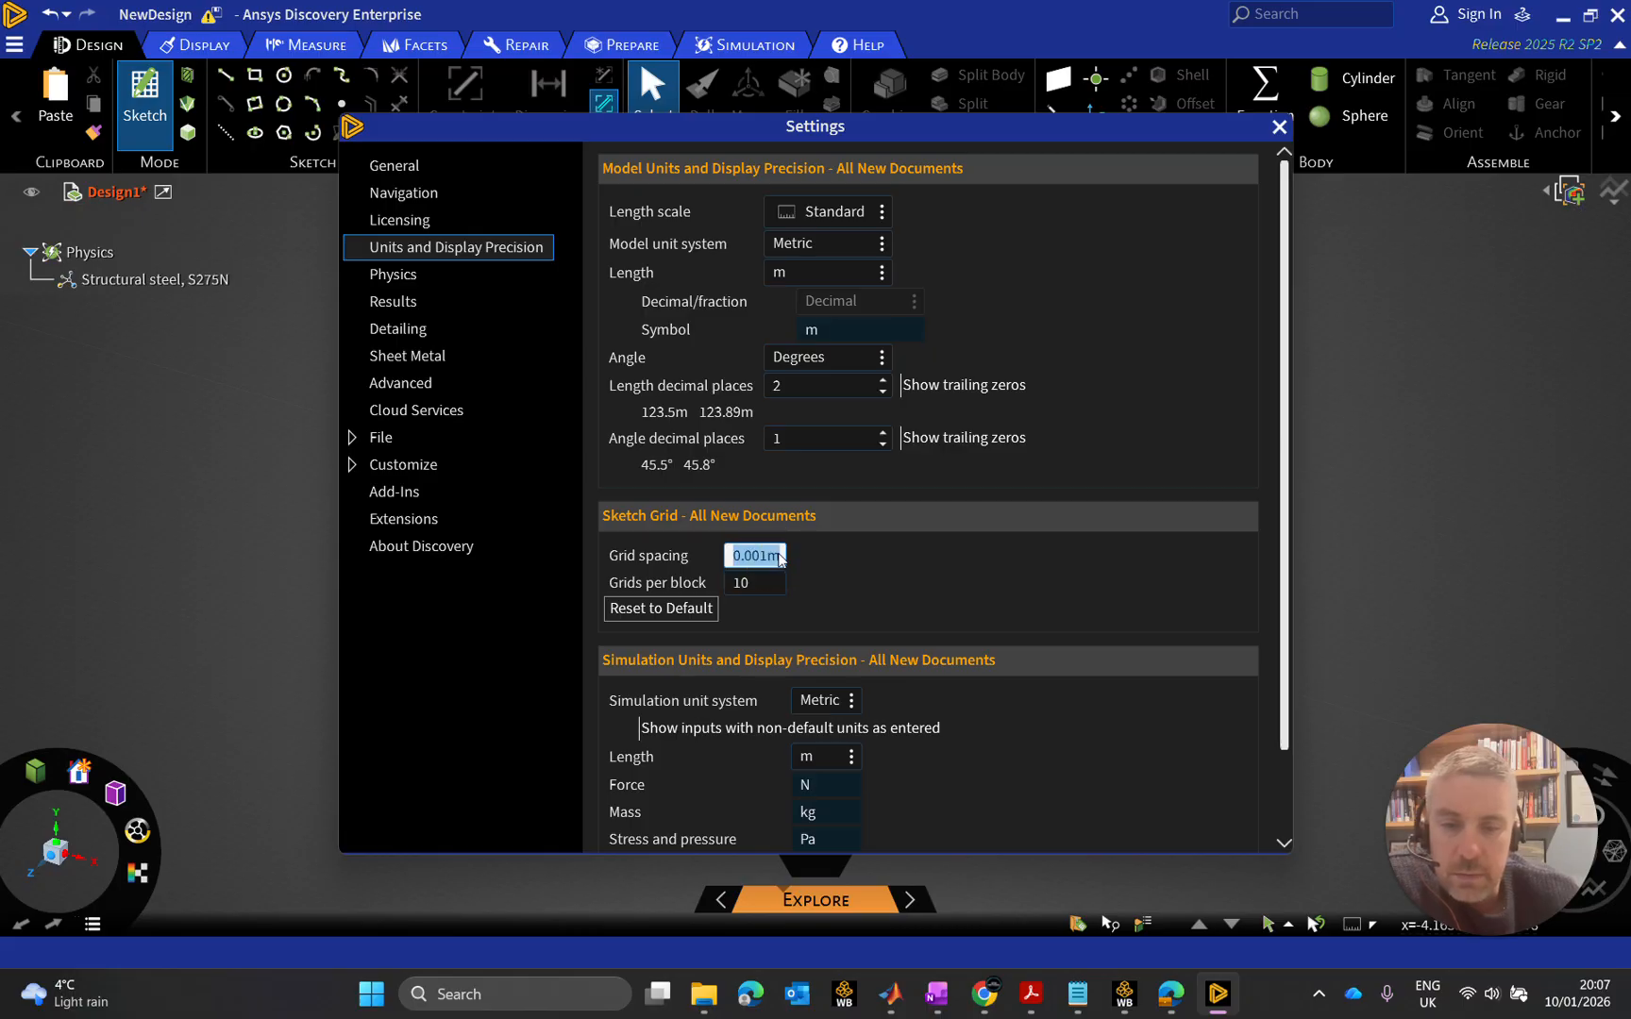
type("0.")
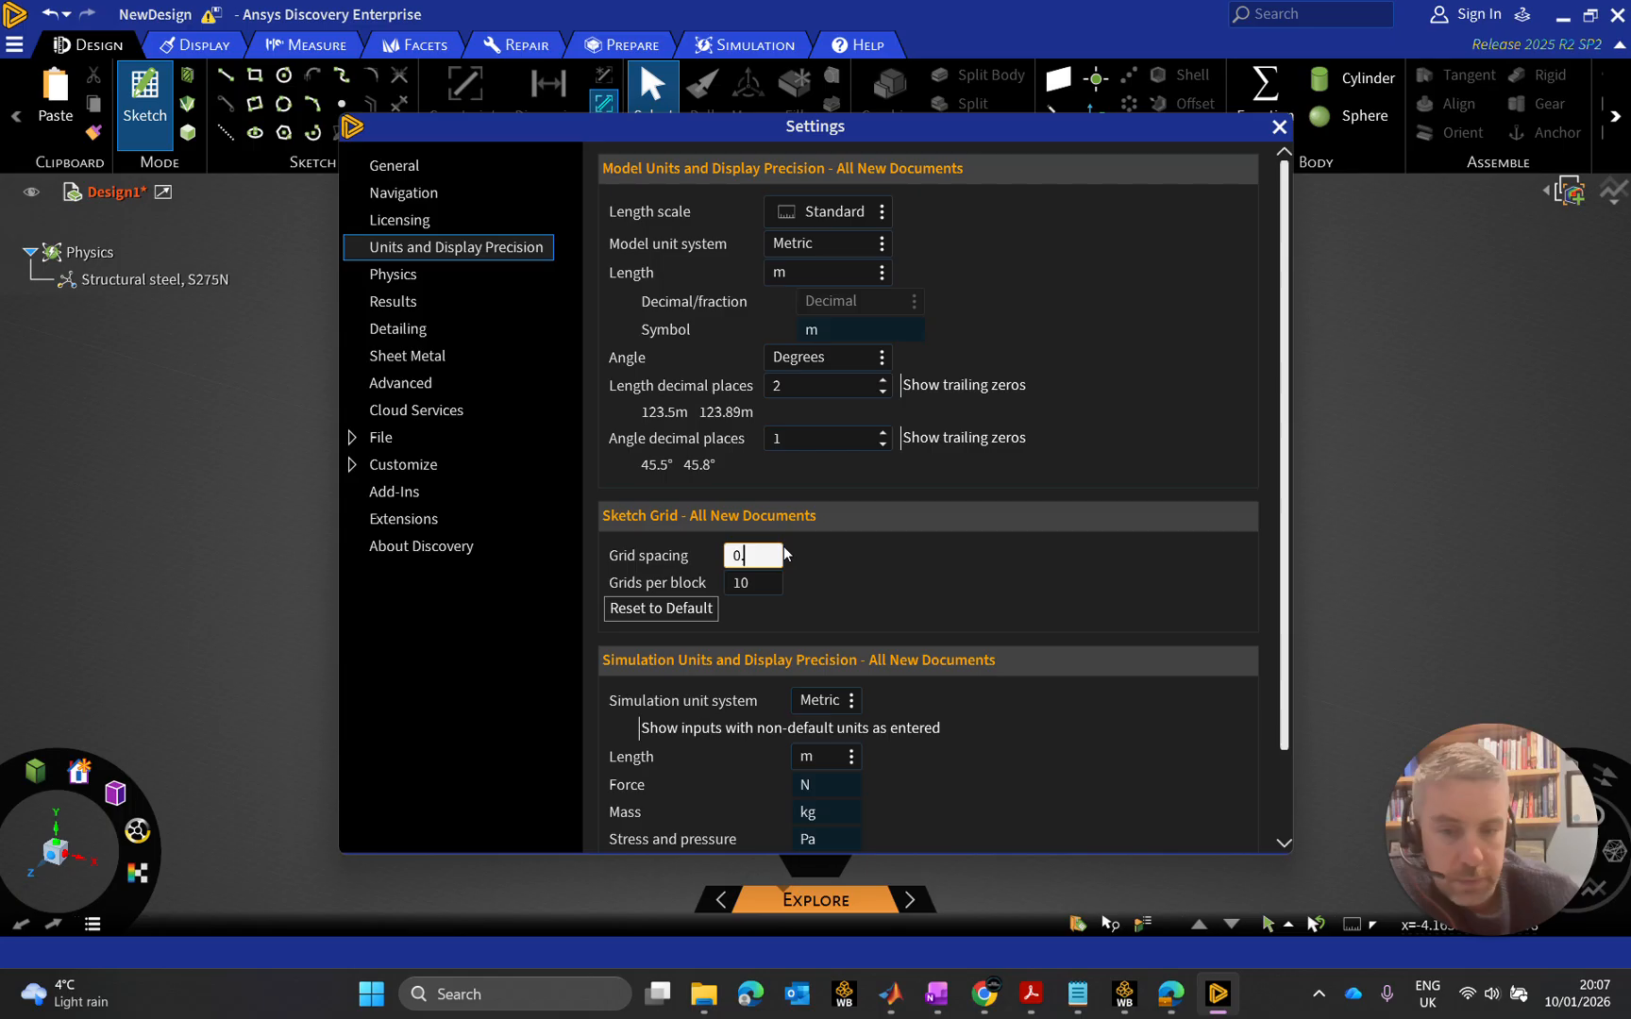
type("0005")
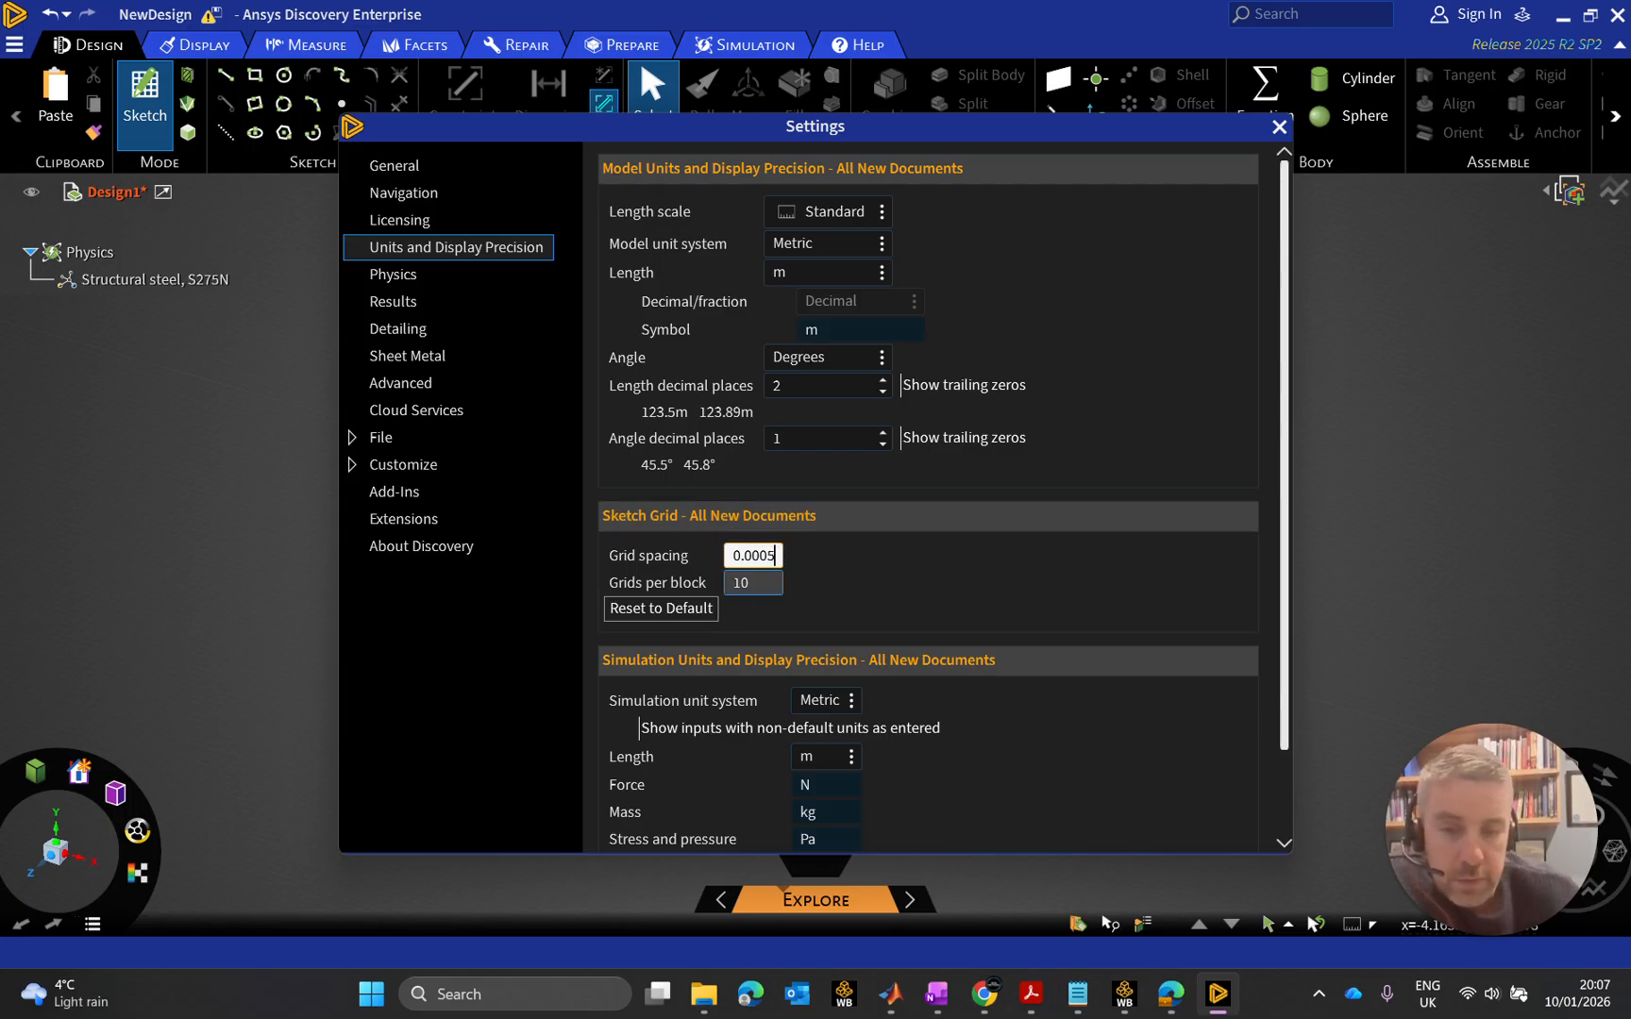
key("Tab")
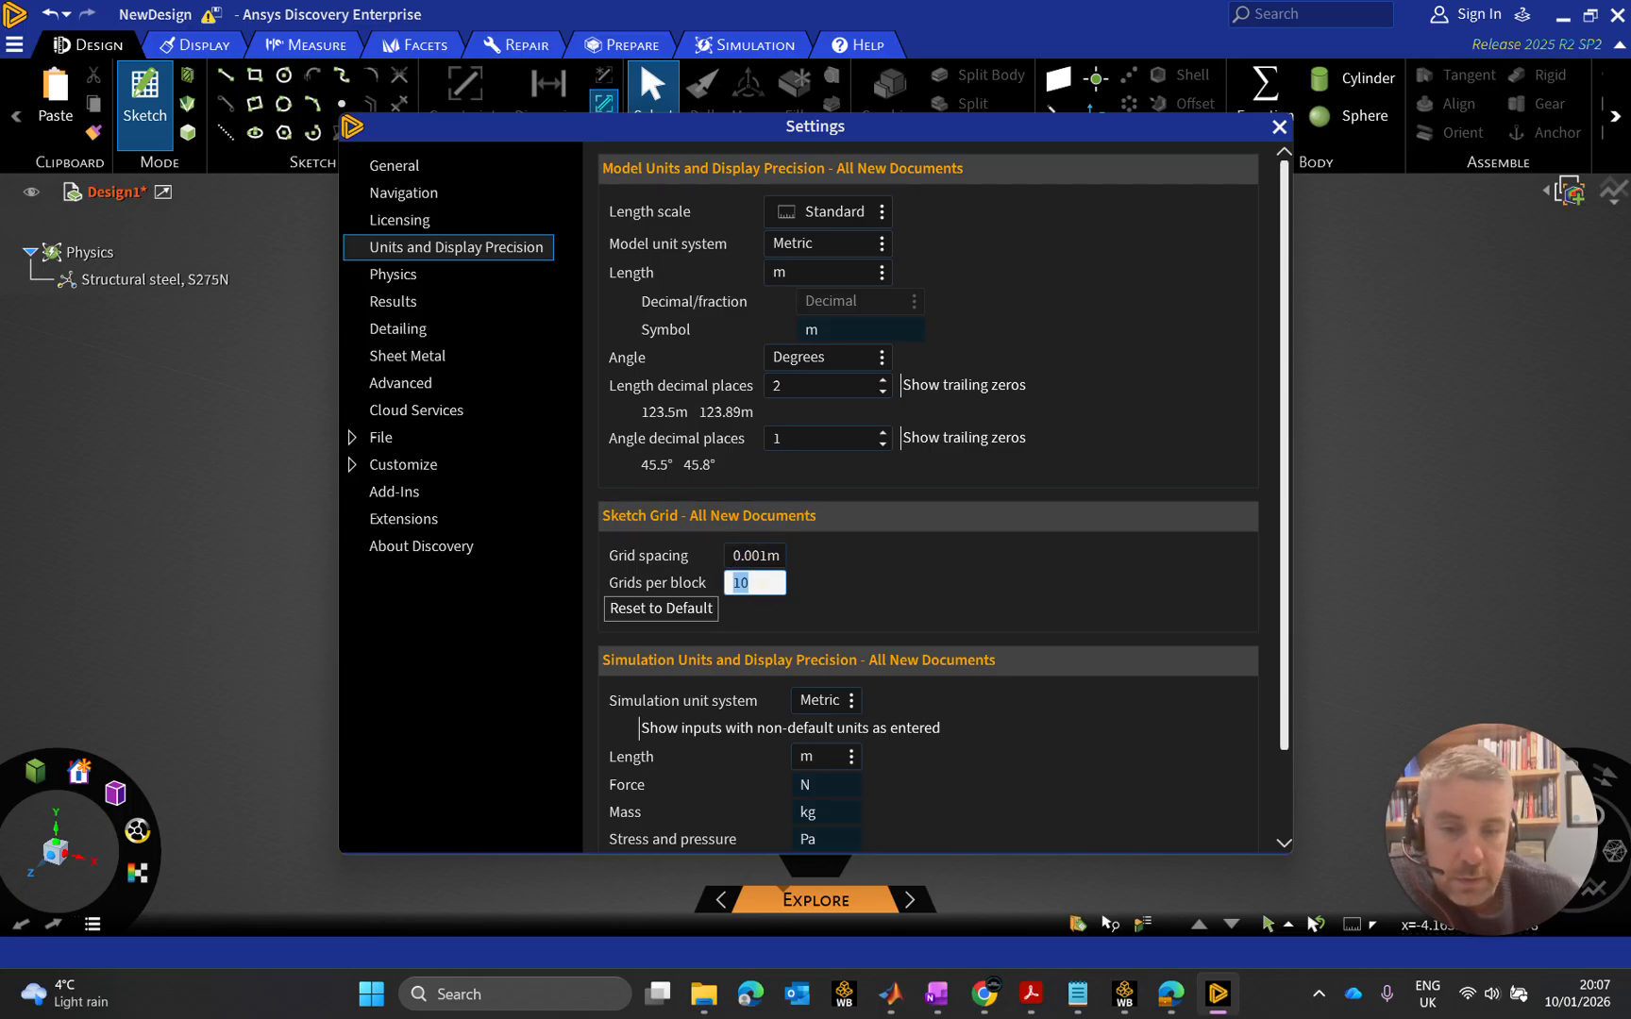
Try to set the sketch grid for new documents to 20 grids per block with 0.0005 m spacing
type("20")
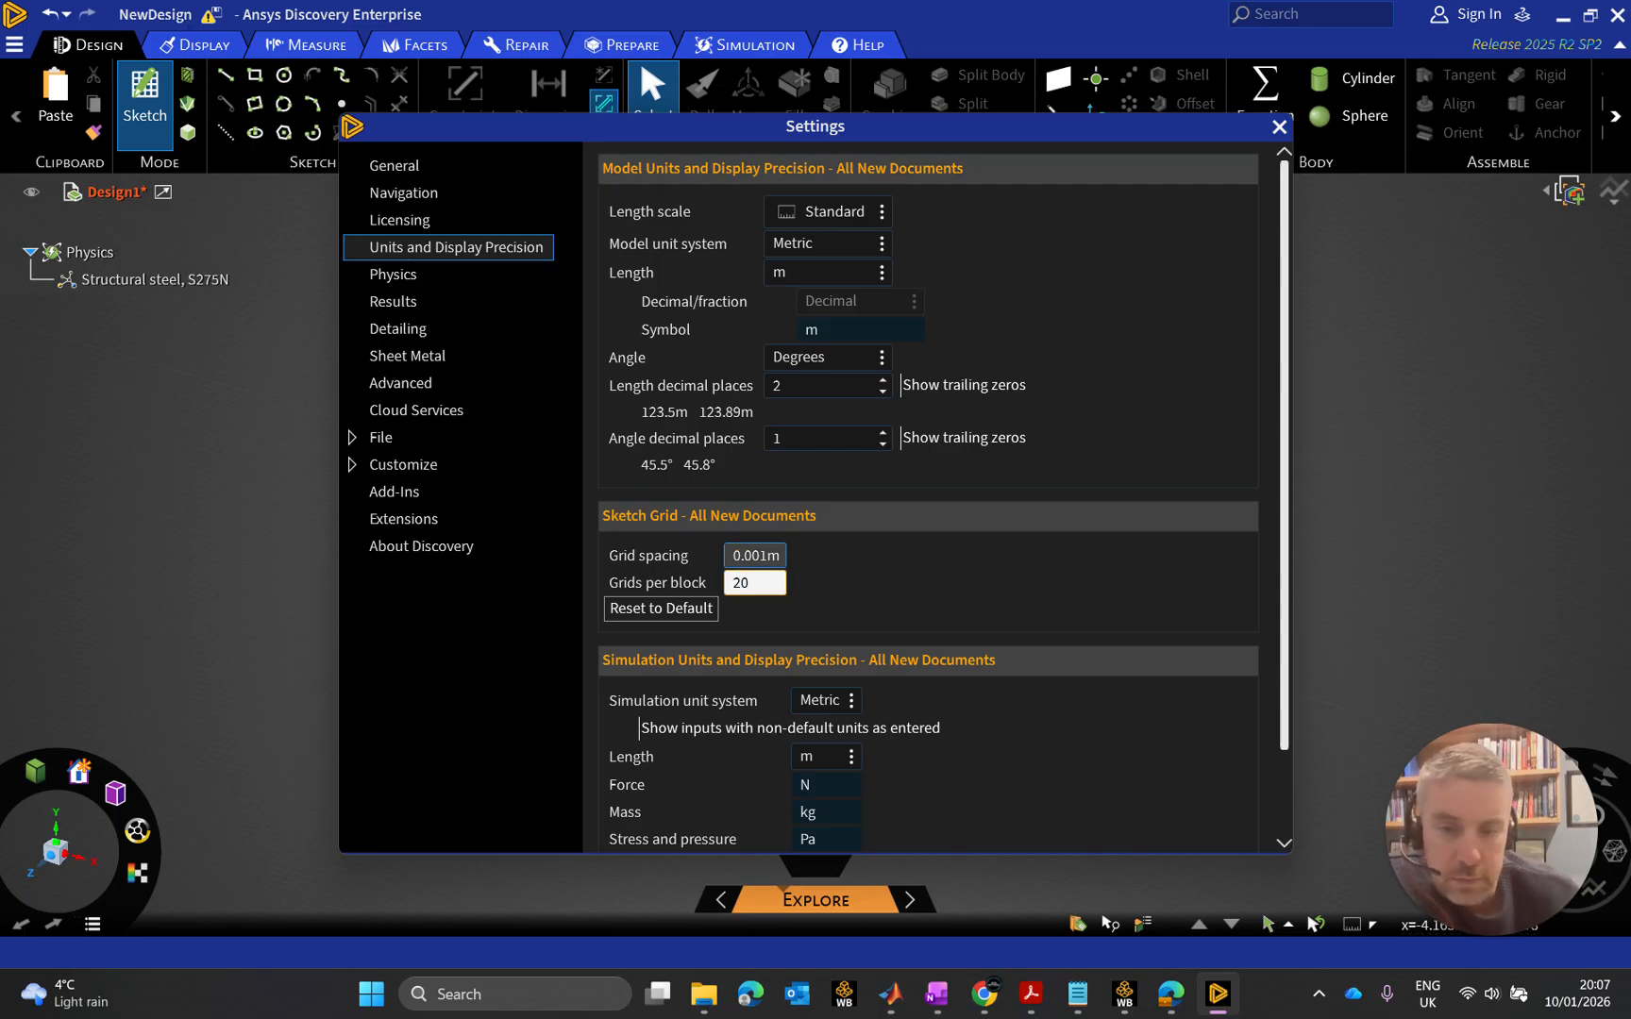
left_click(759, 555)
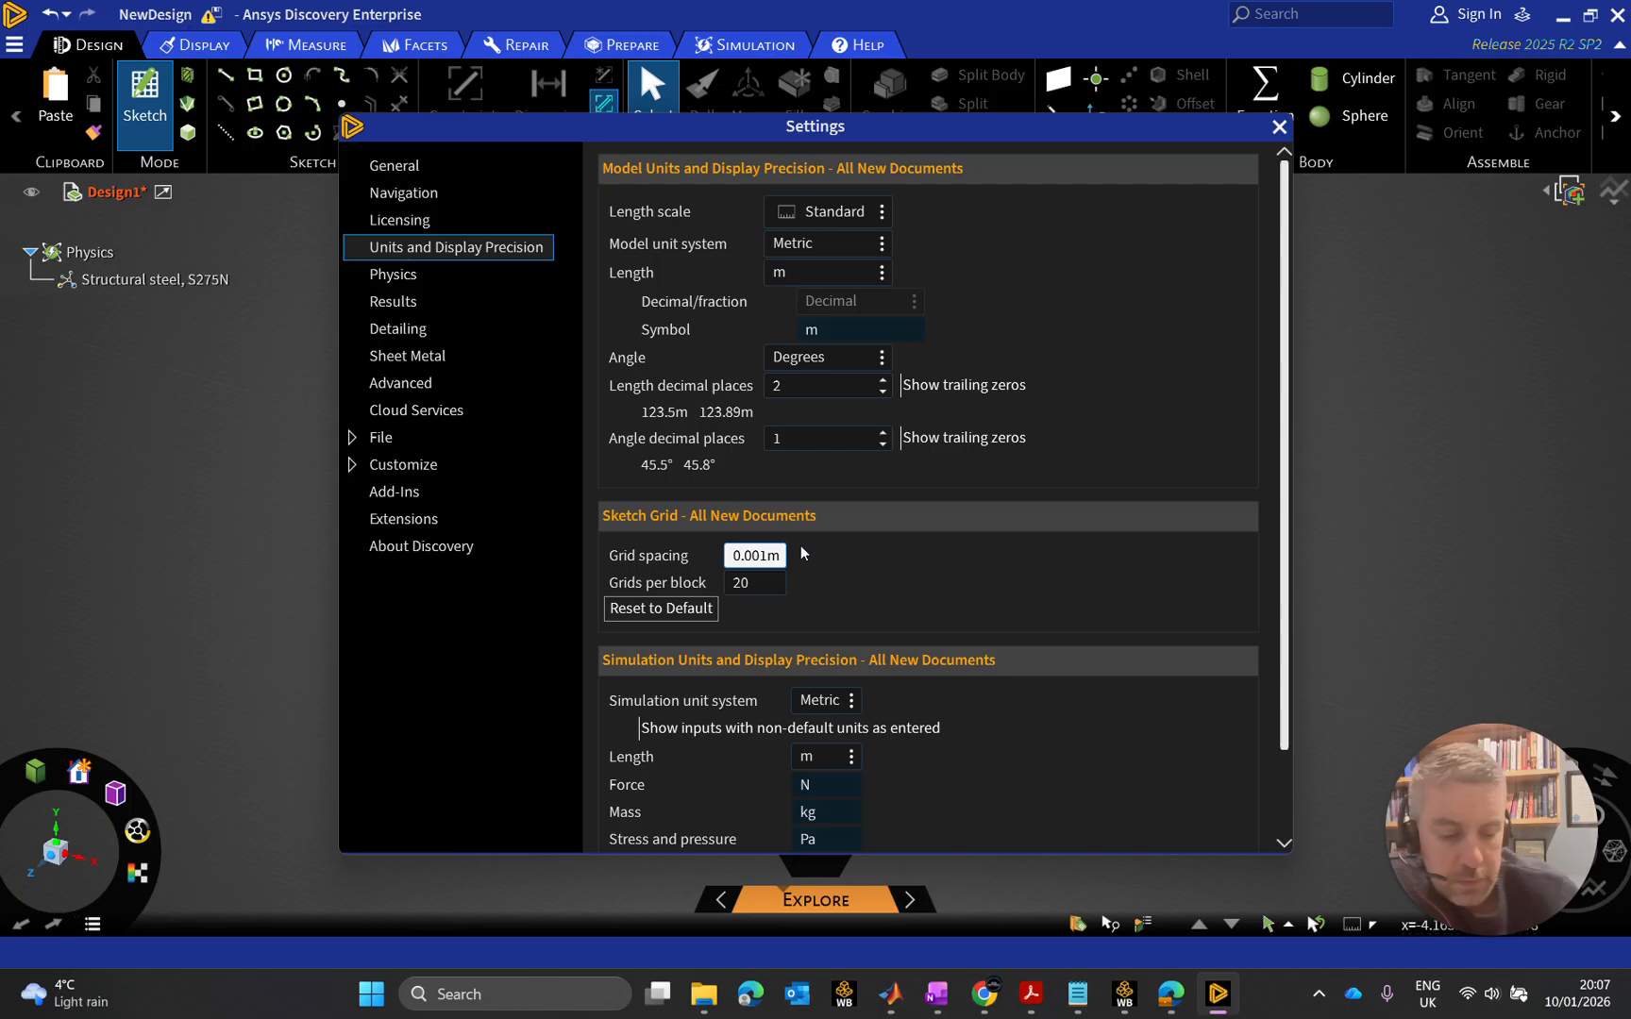
type("05")
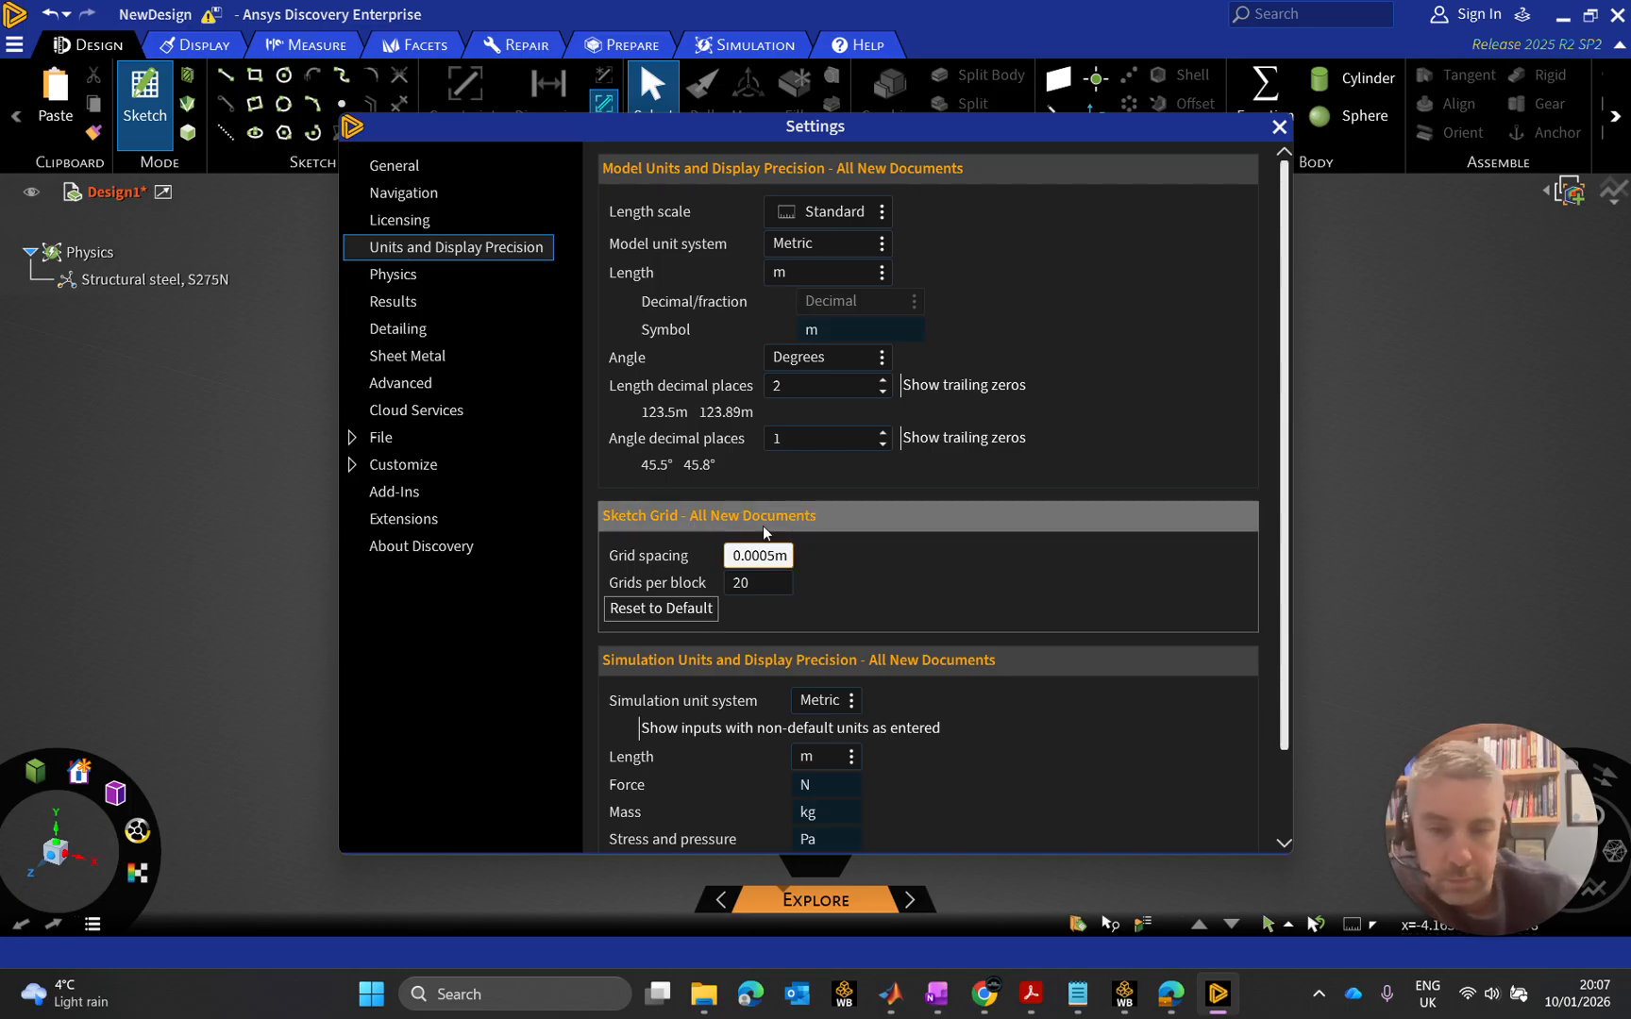
key("Tab")
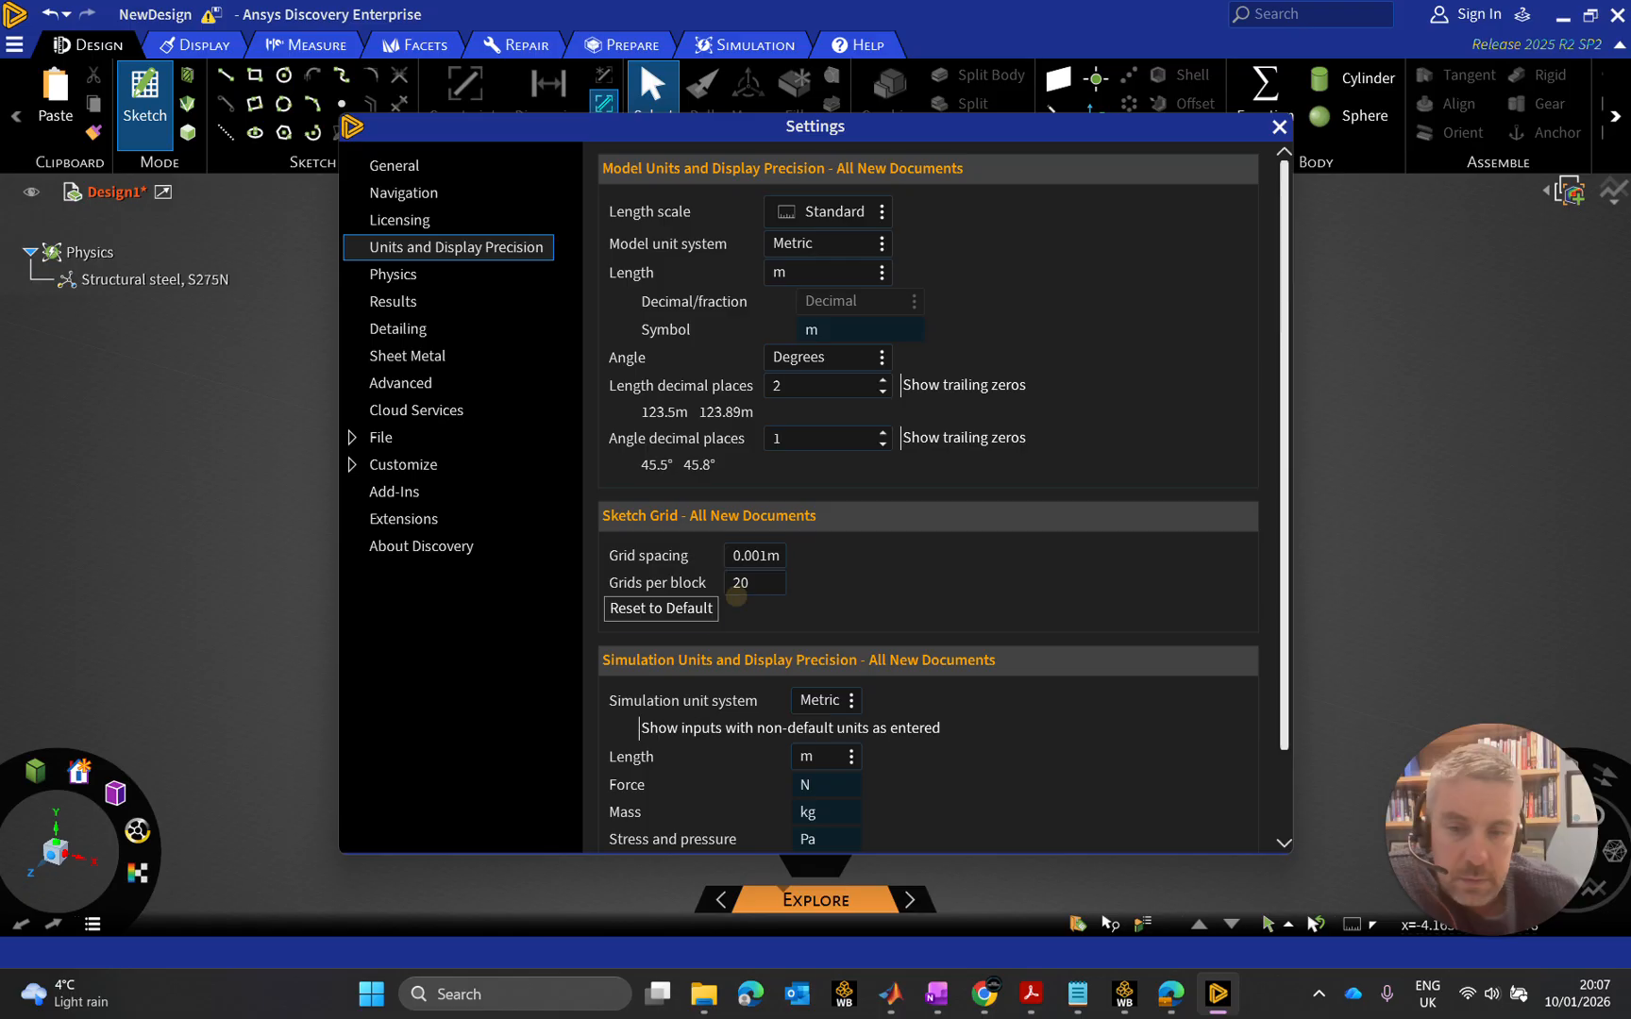
Set the model length unit to mm and the sketch grid spacing to 0.5 mm, and close the settings
left_click(842, 281)
left_click(821, 222)
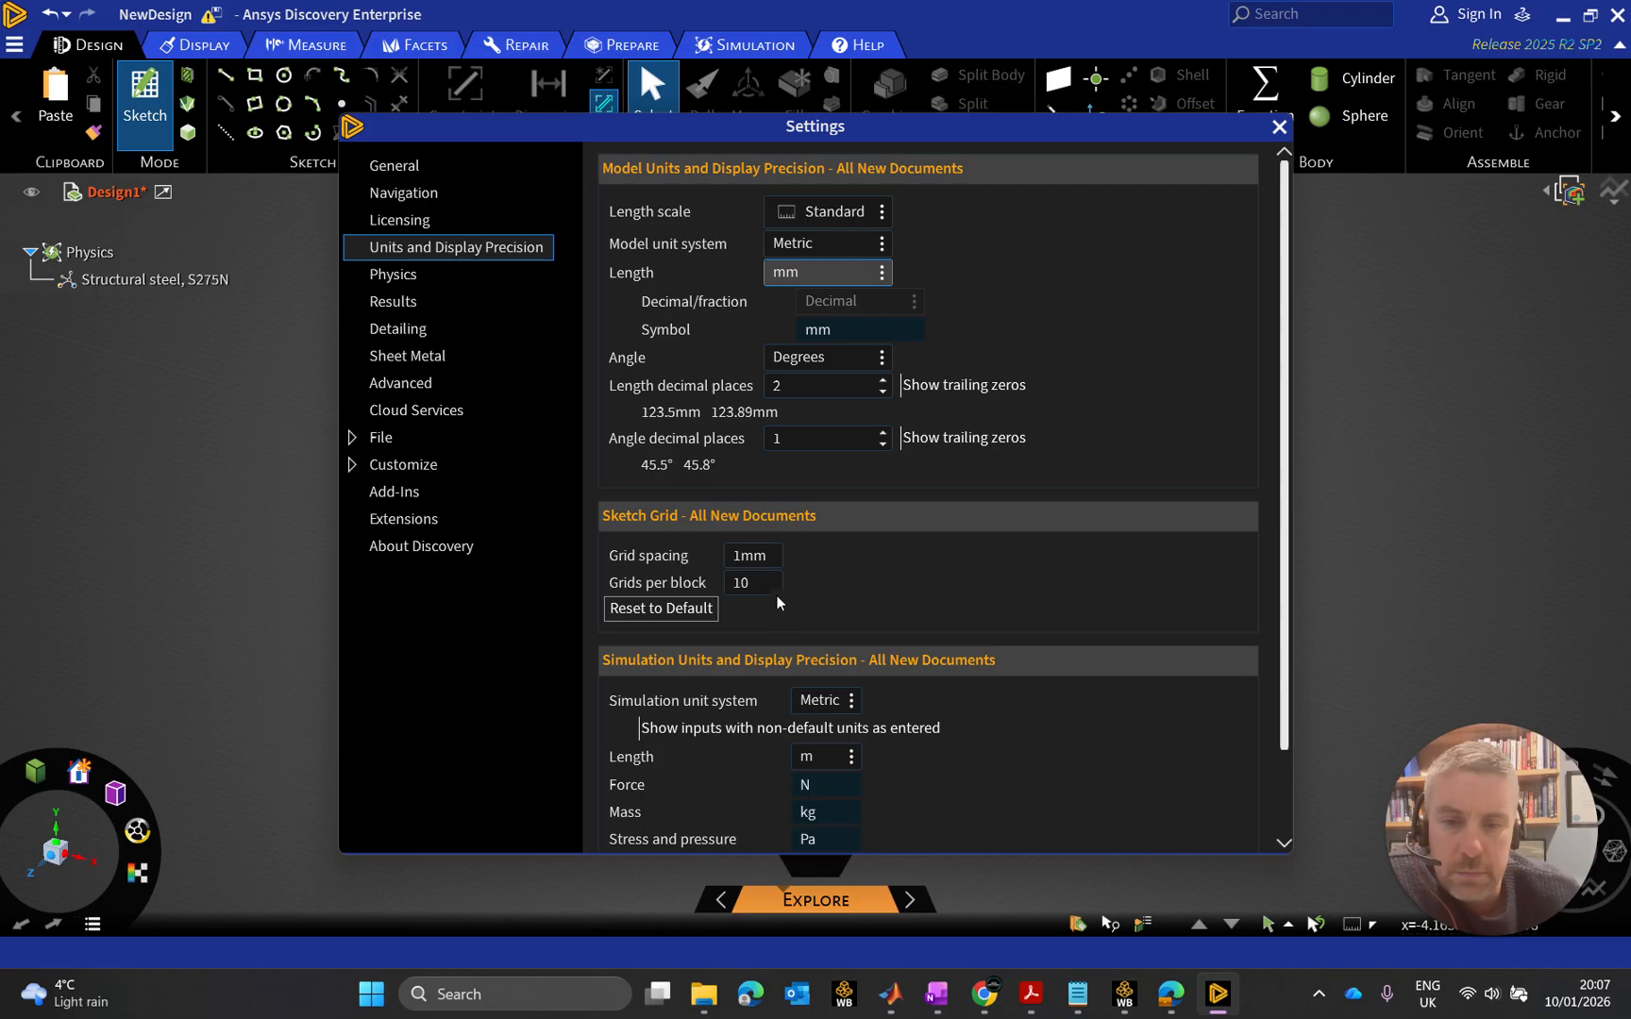
left_click(746, 559)
type("0.5")
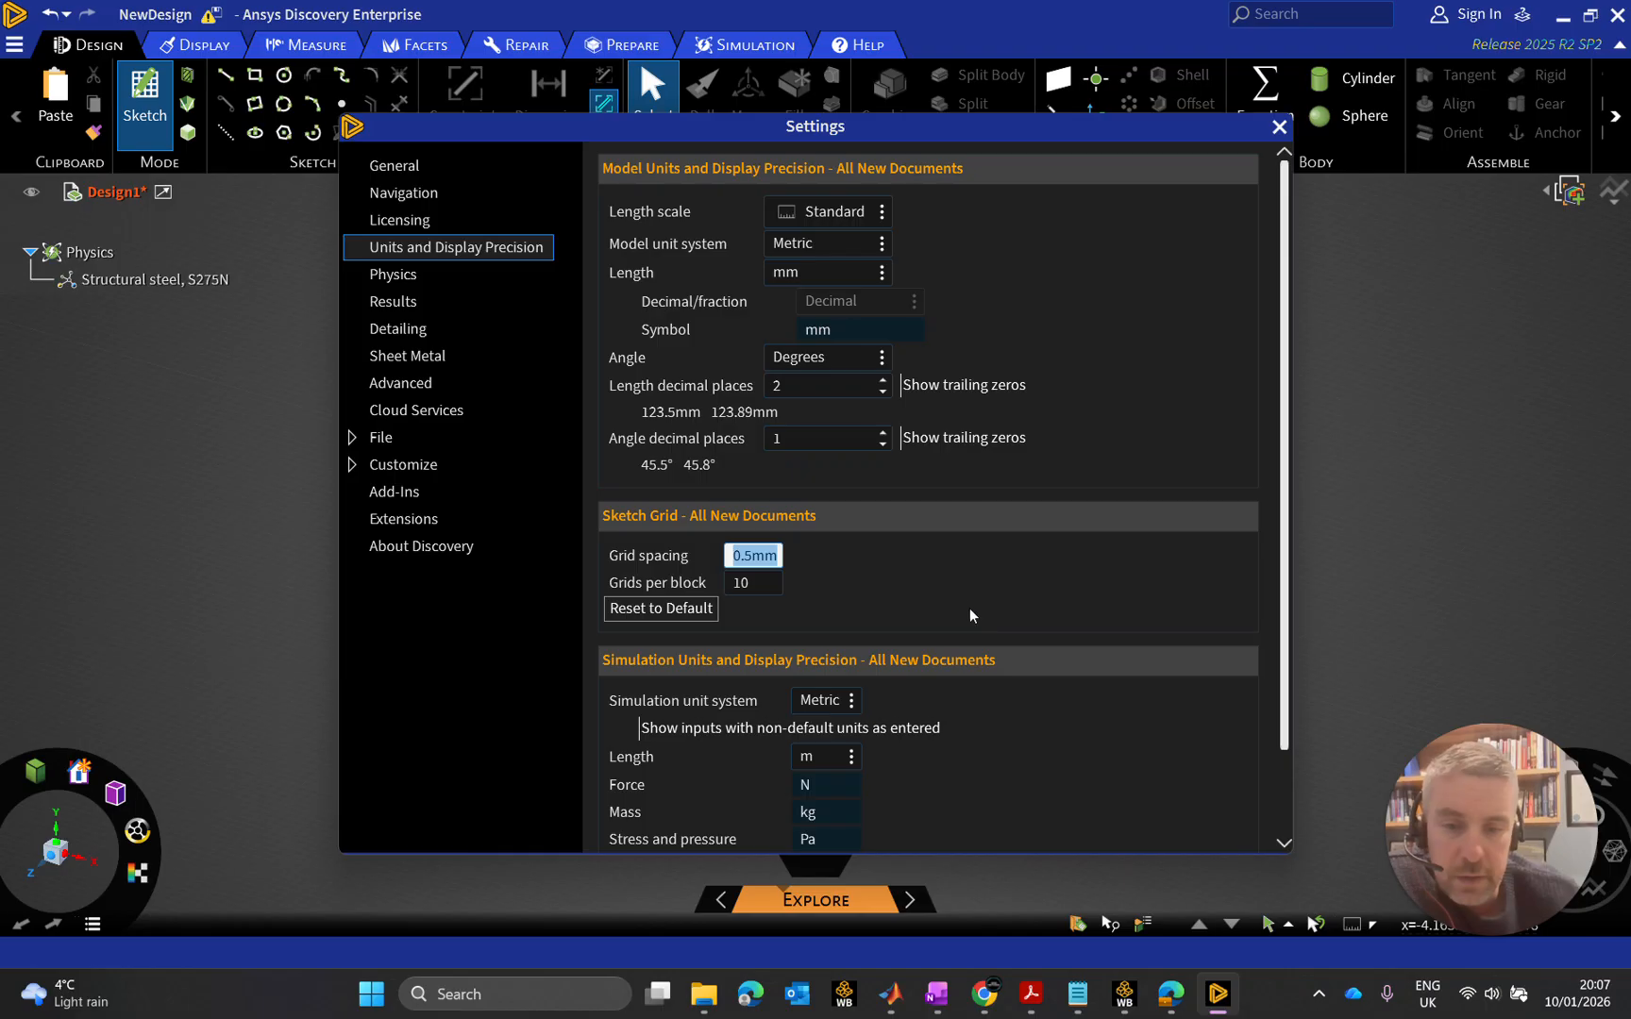
left_click(937, 593)
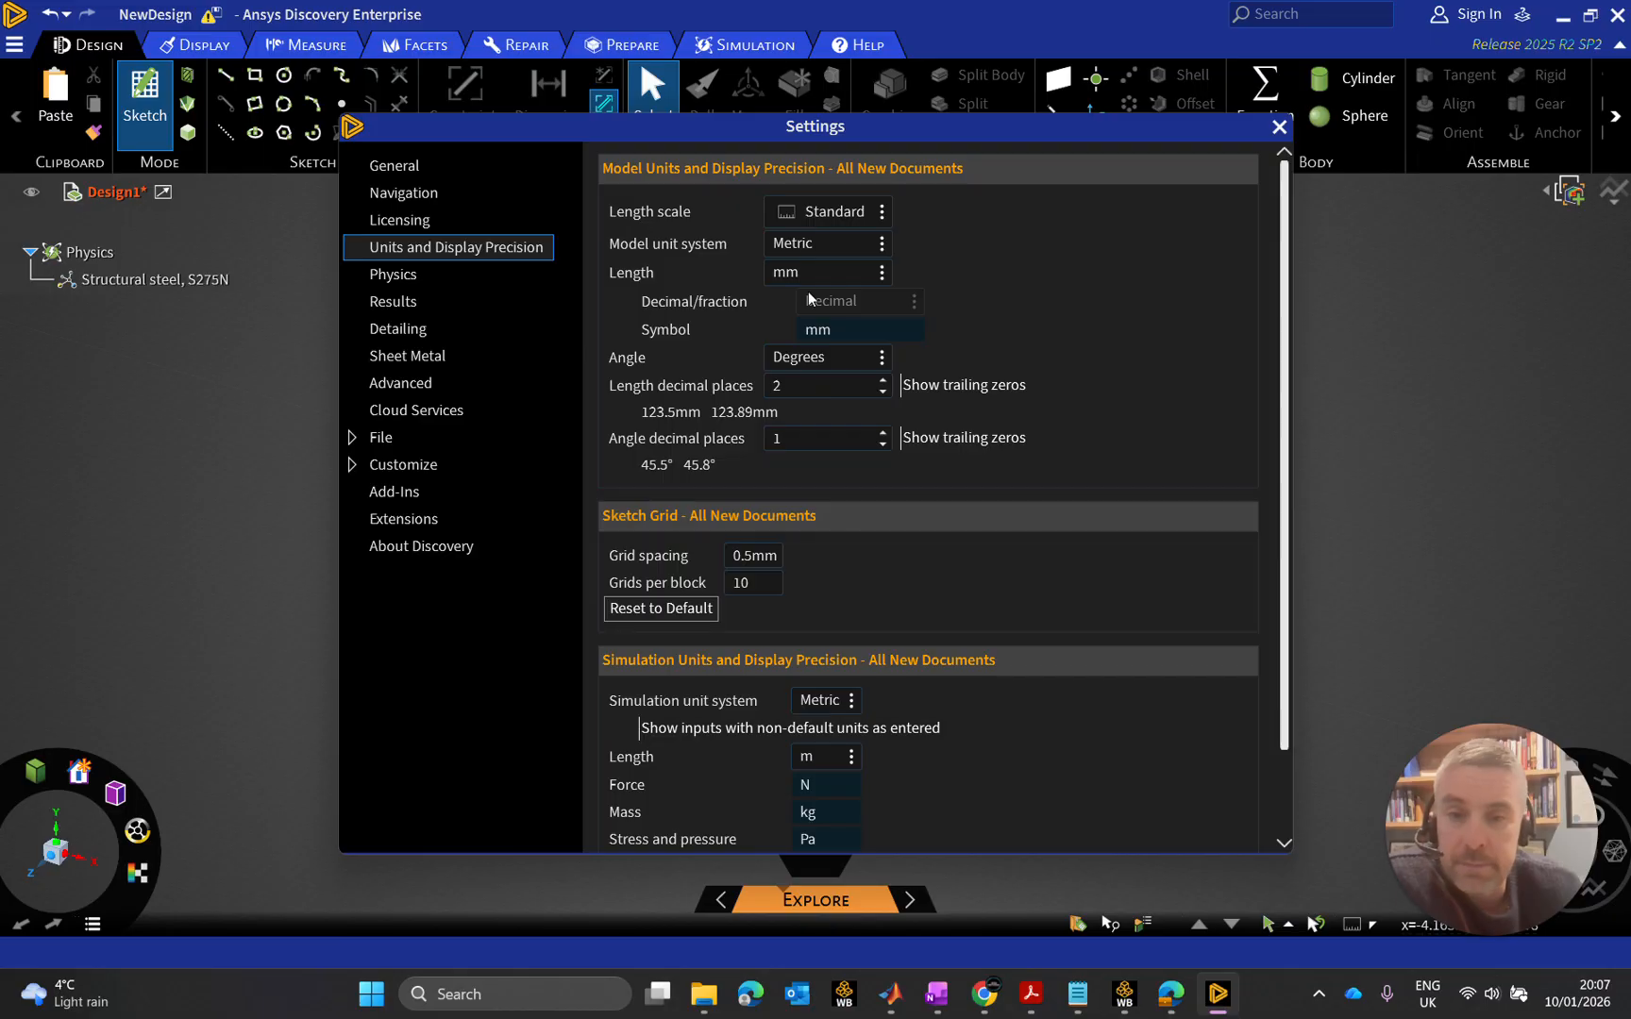
left_click(1279, 126)
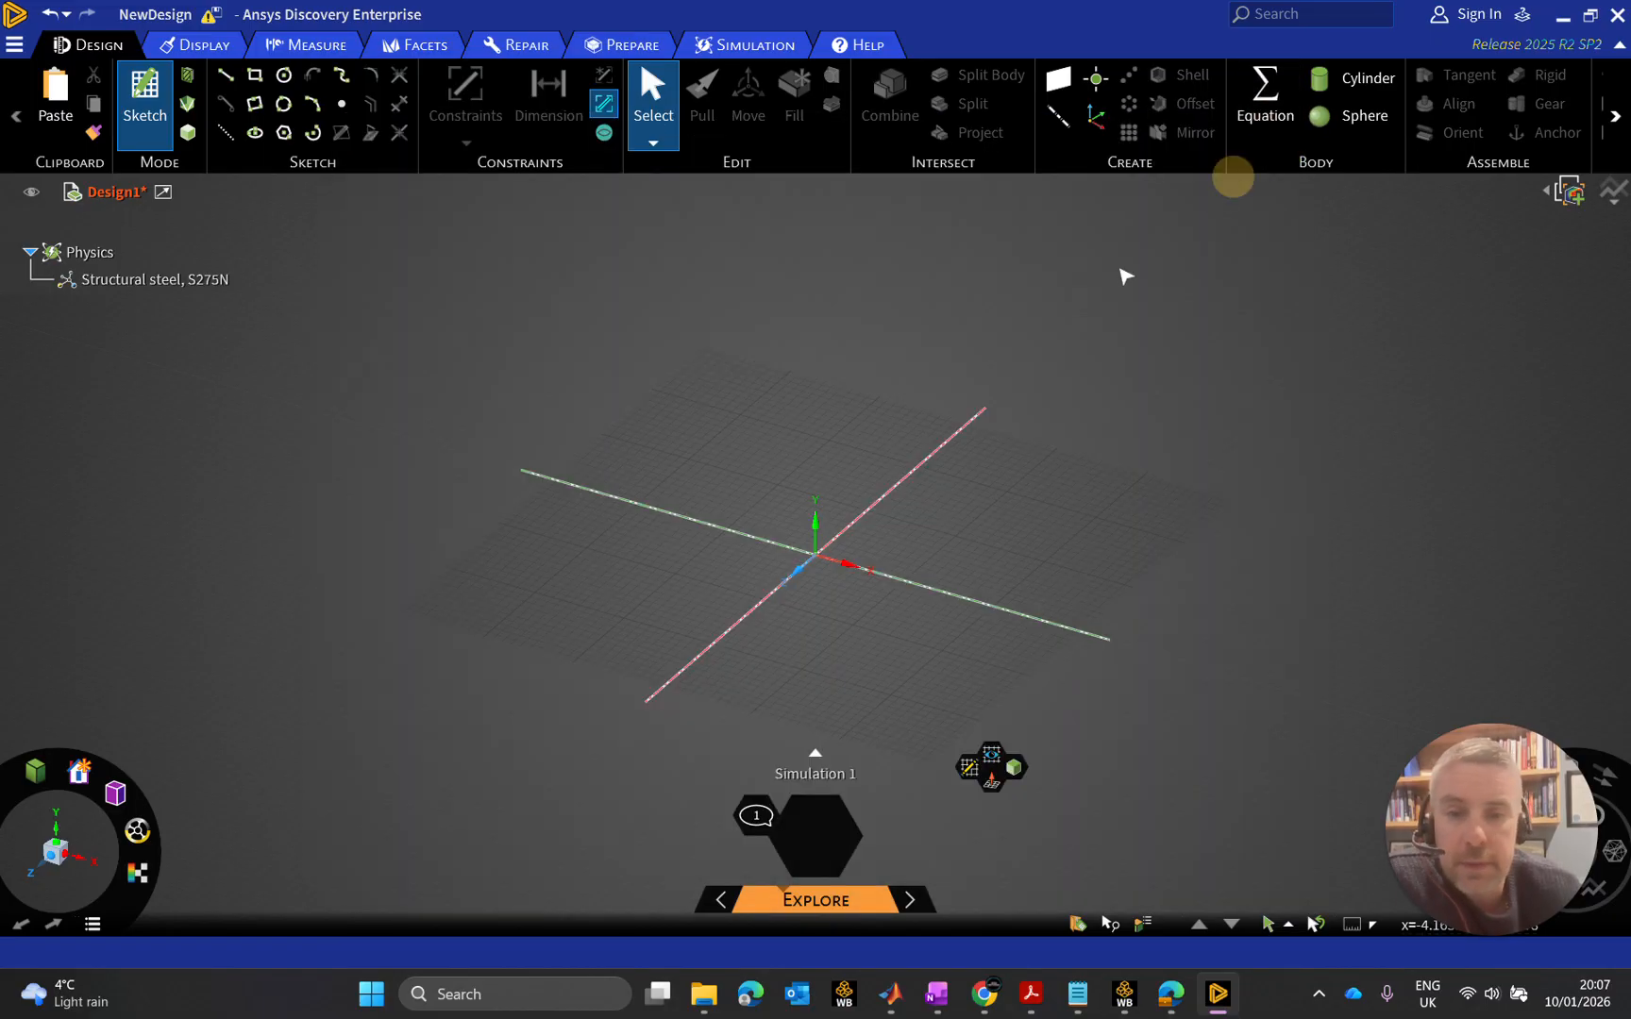
Place the sketch plane on the XY plane and view it head-on
left_click(969, 767)
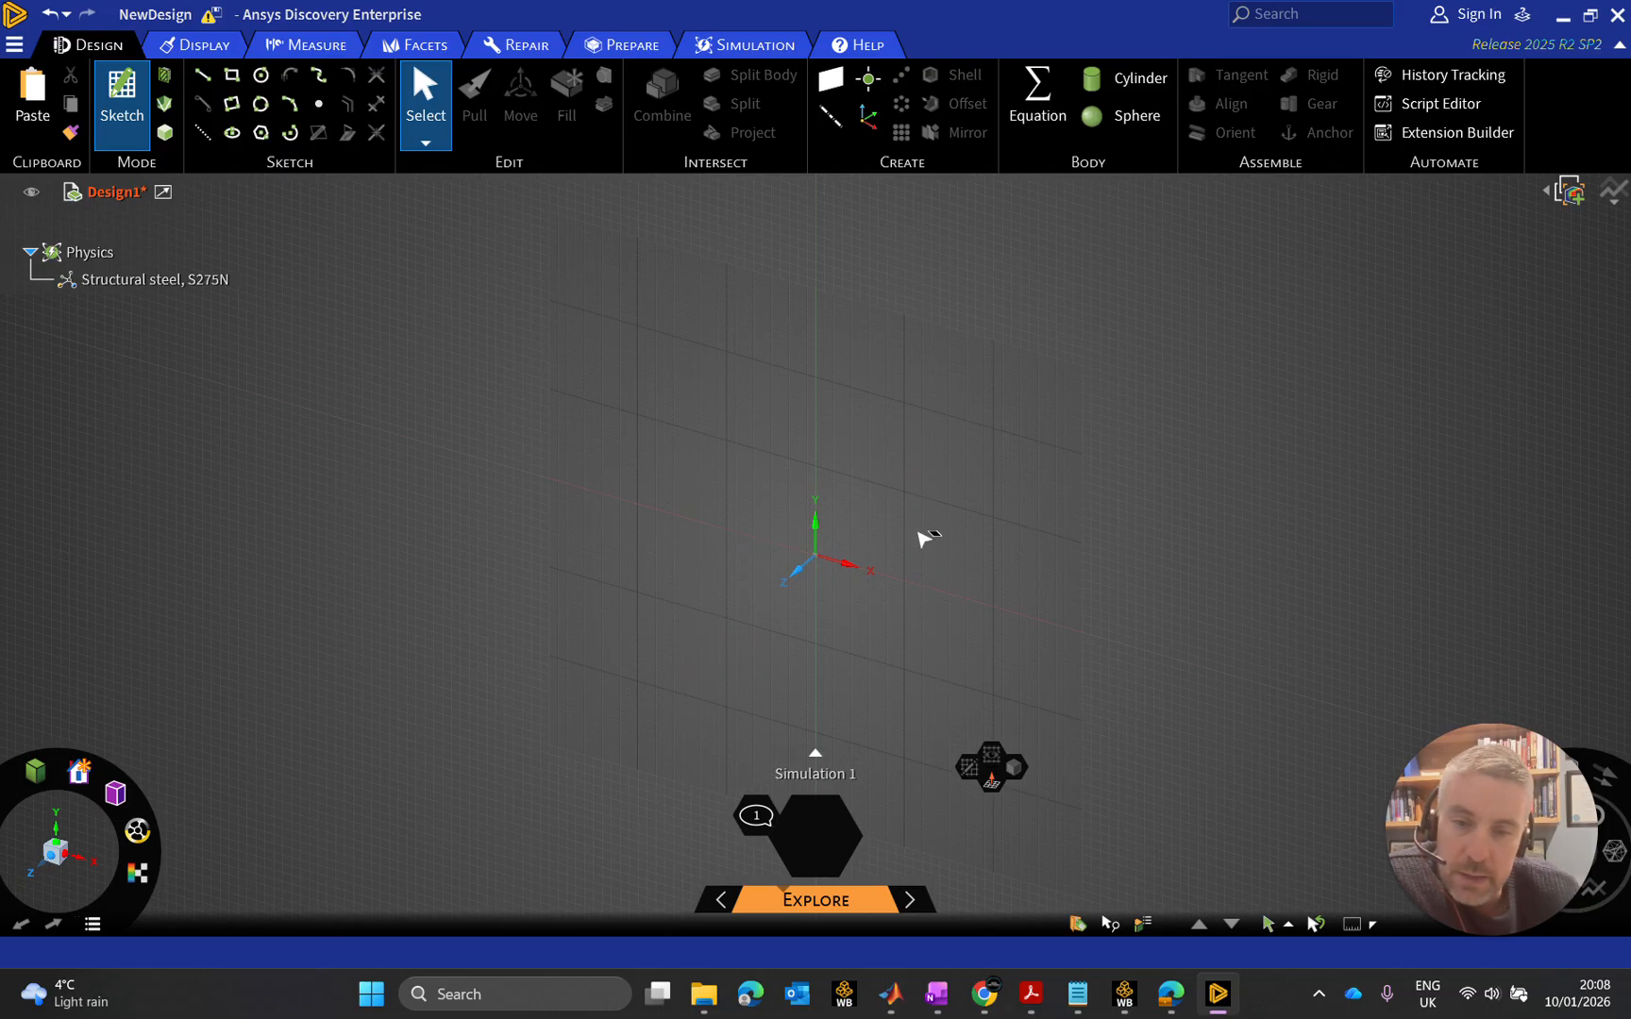
left_click(920, 535)
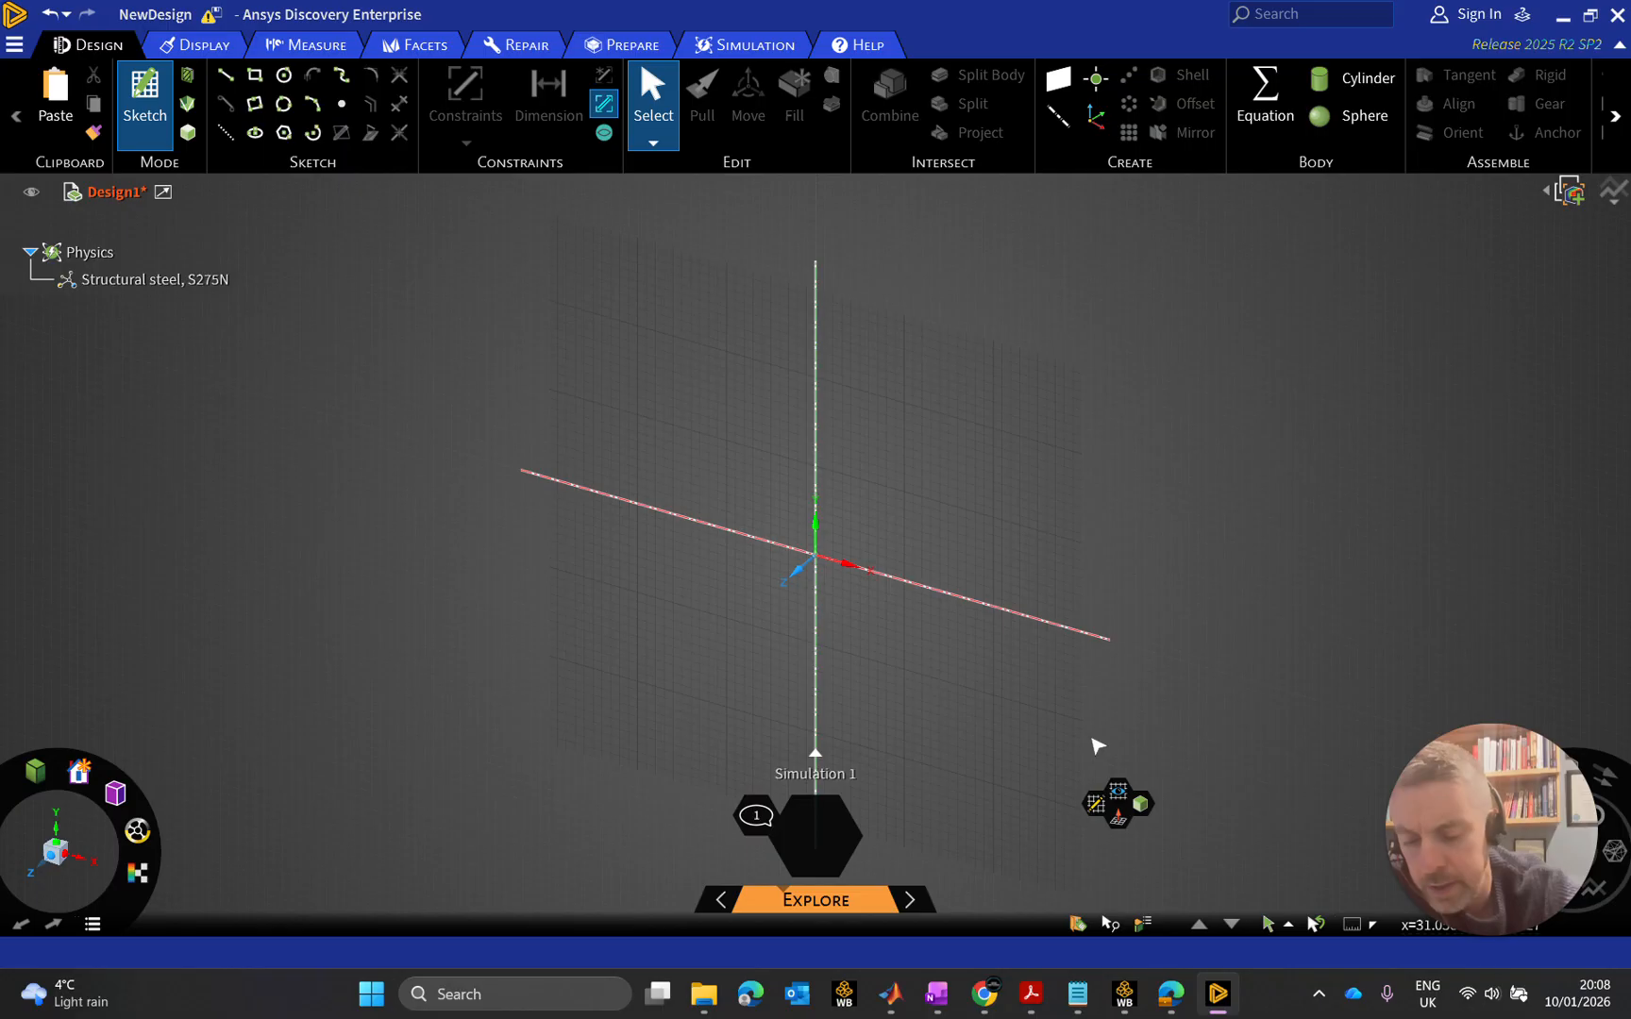
key("v")
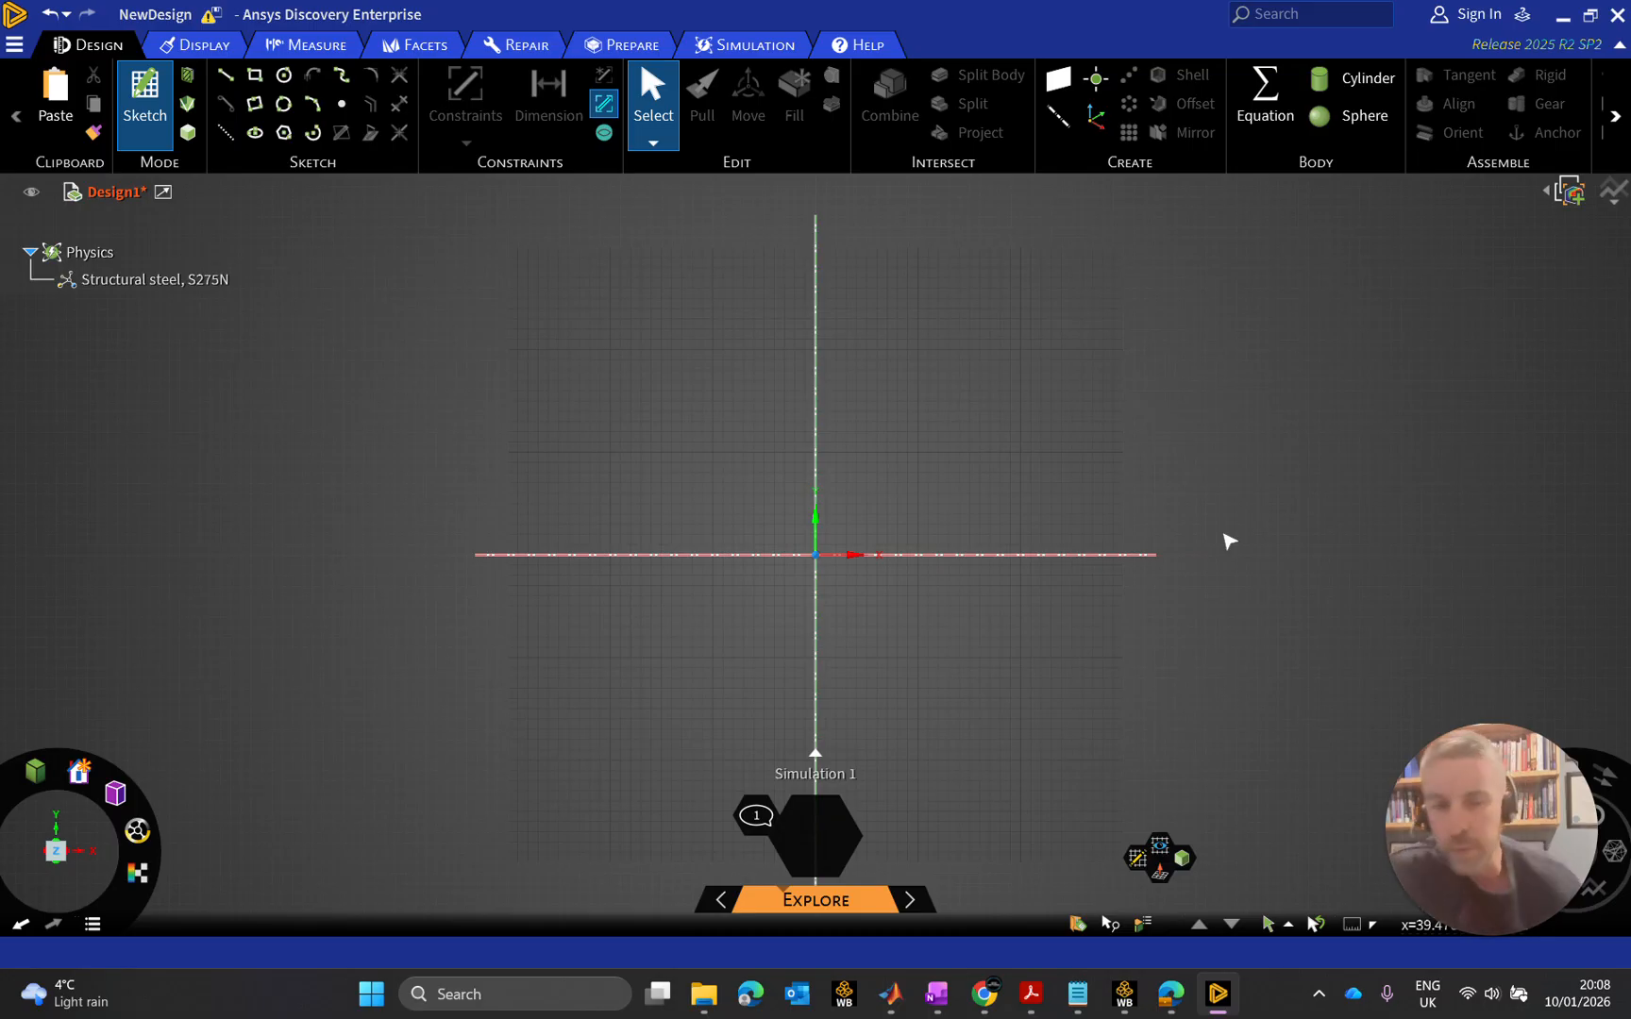
Switch to Notepad to examine the airfoil coordinates in NACA0009-25Chord-2D.txt, and close the file
left_click(1077, 994)
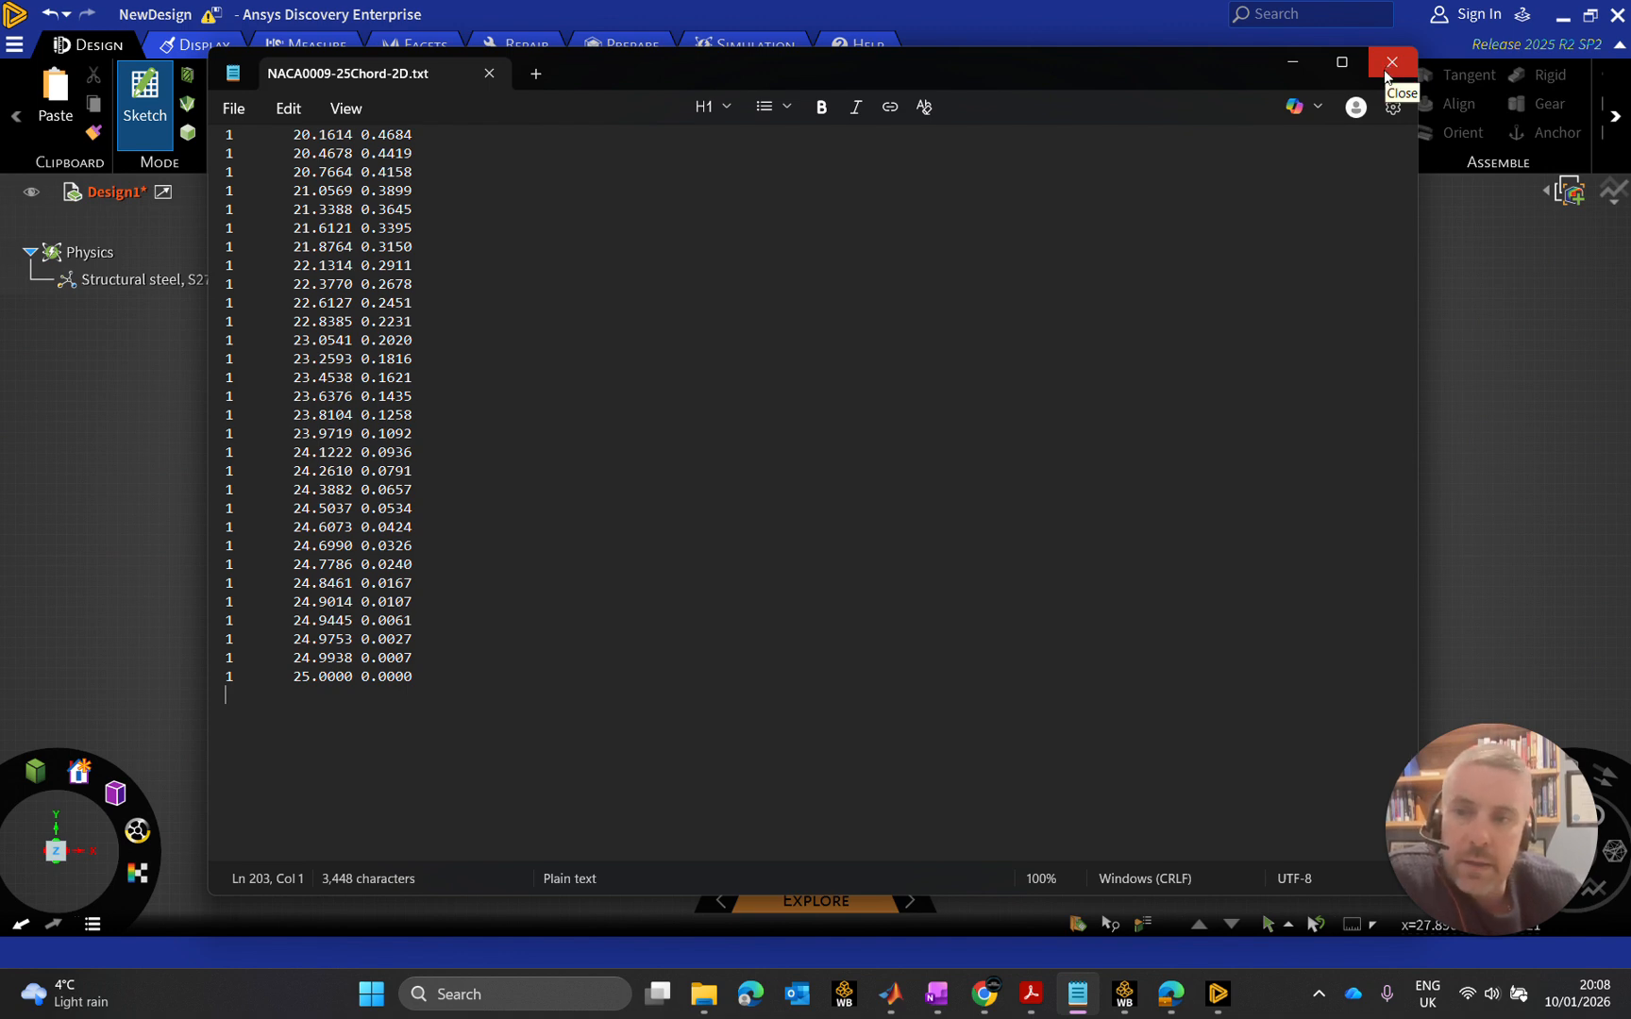
scroll(812, 491, "up", 20)
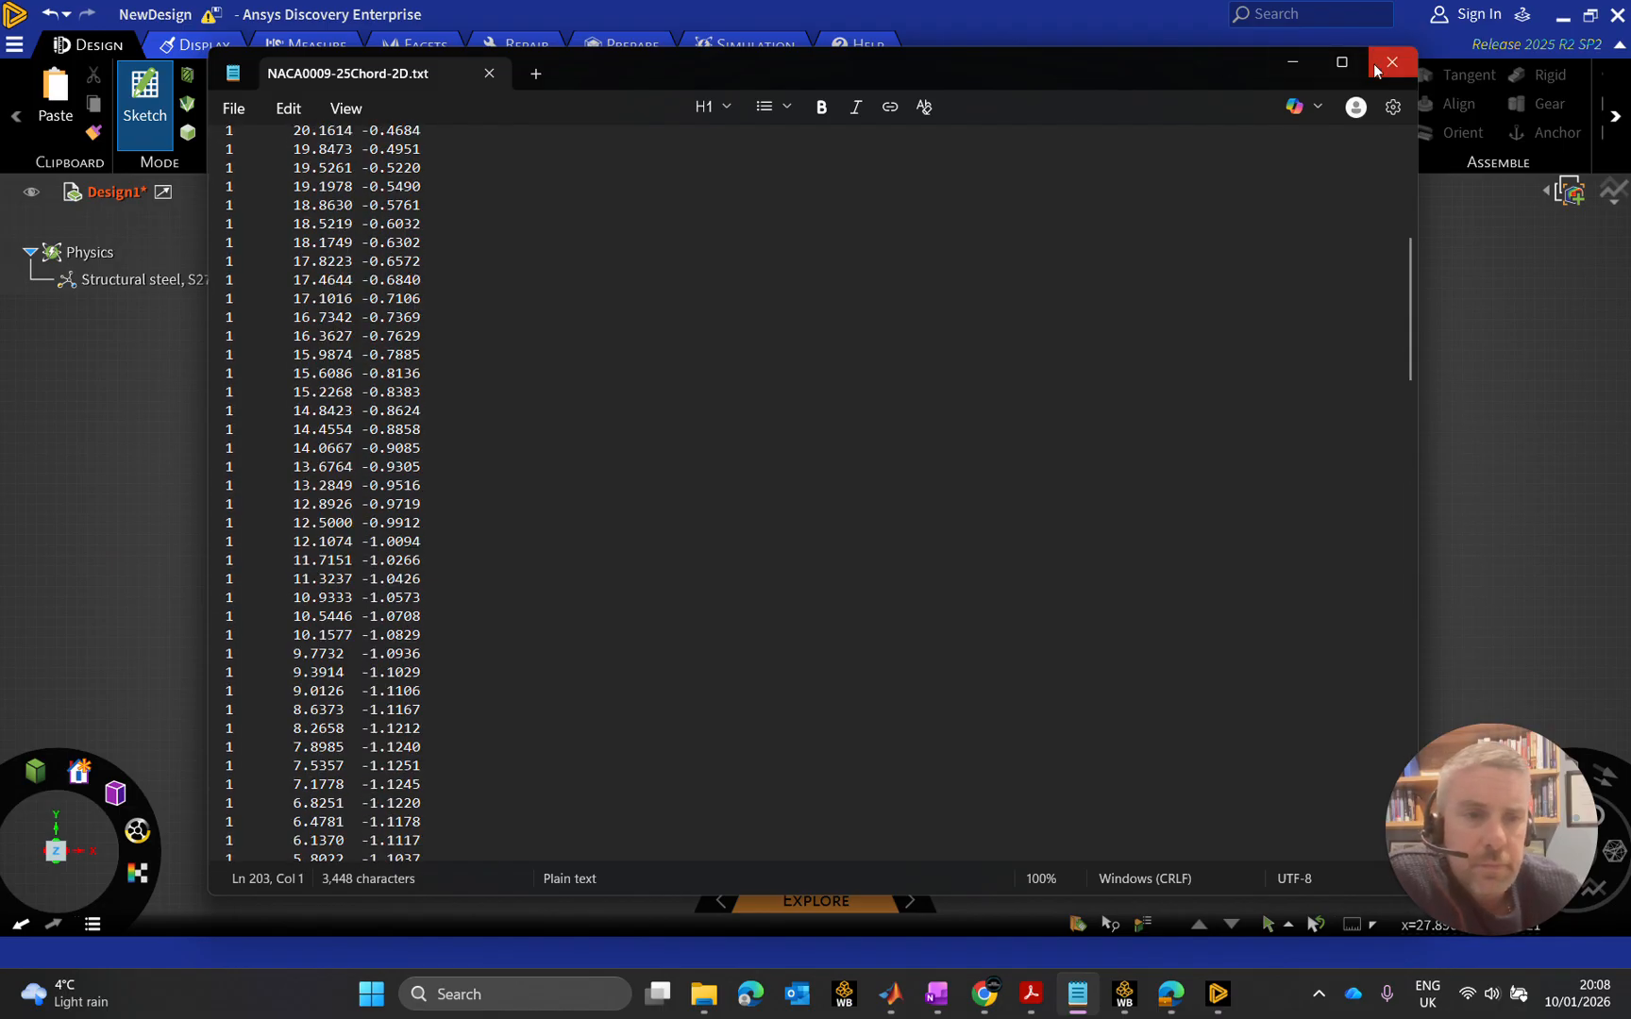
left_click(1391, 61)
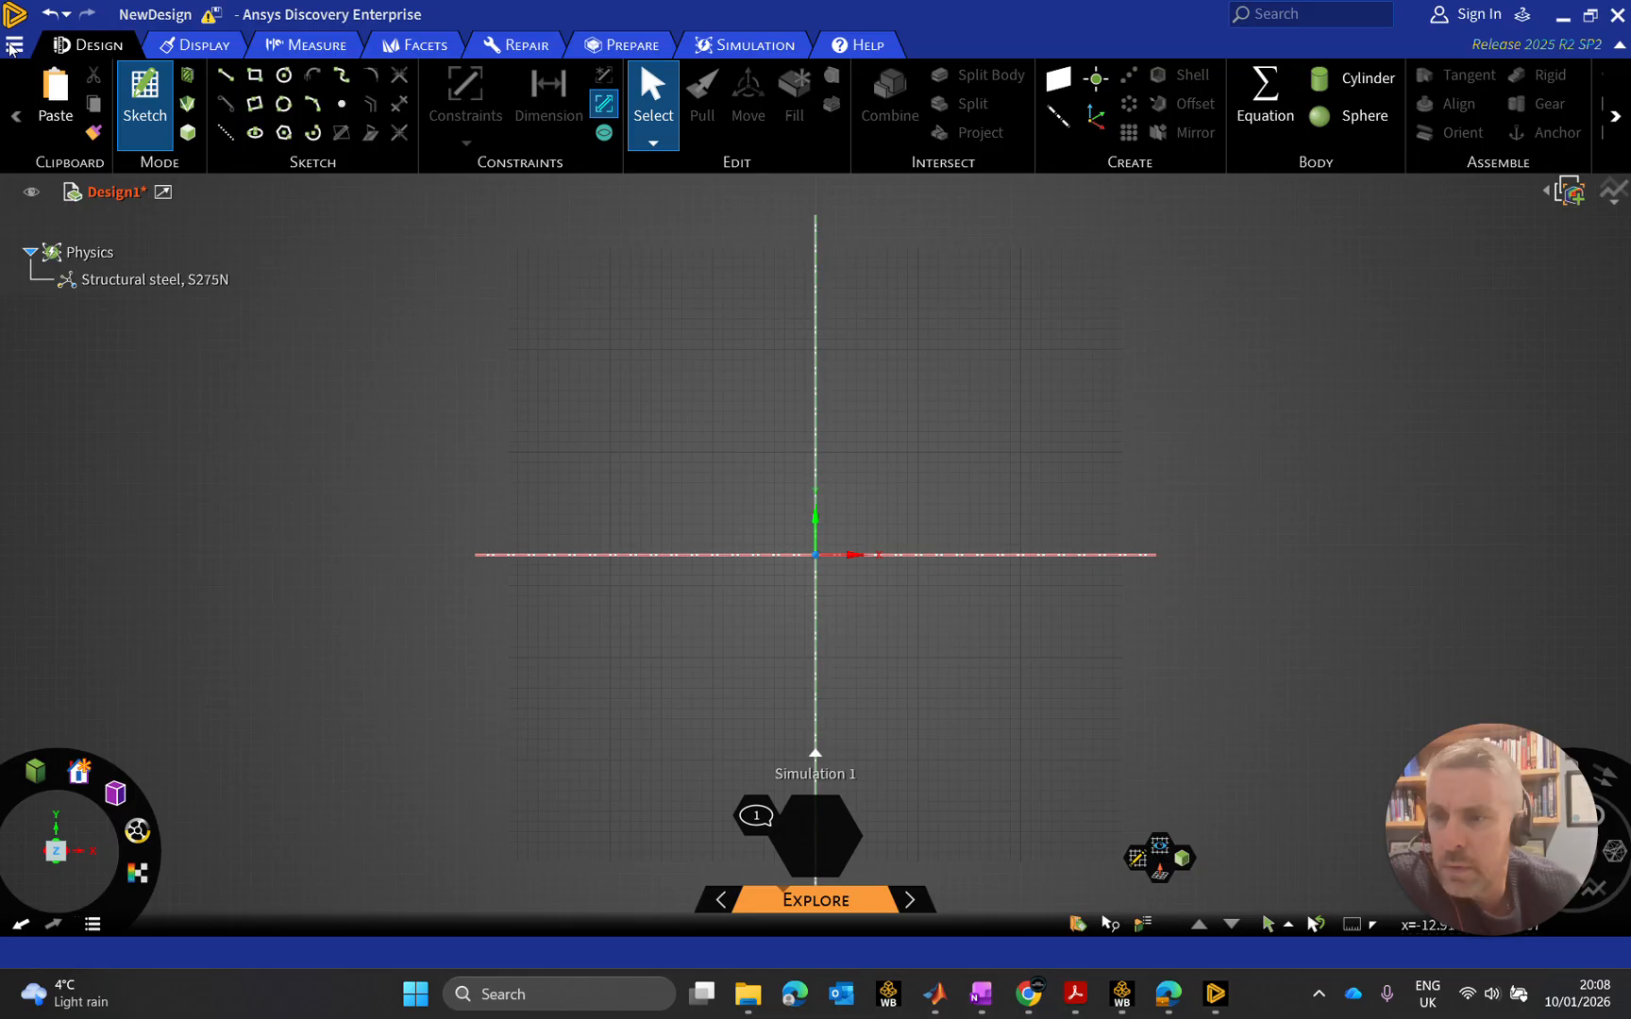
Insert the airfoil curve from NACA0009-25Chord-2D.txt as geometry into the design
left_click(15, 44)
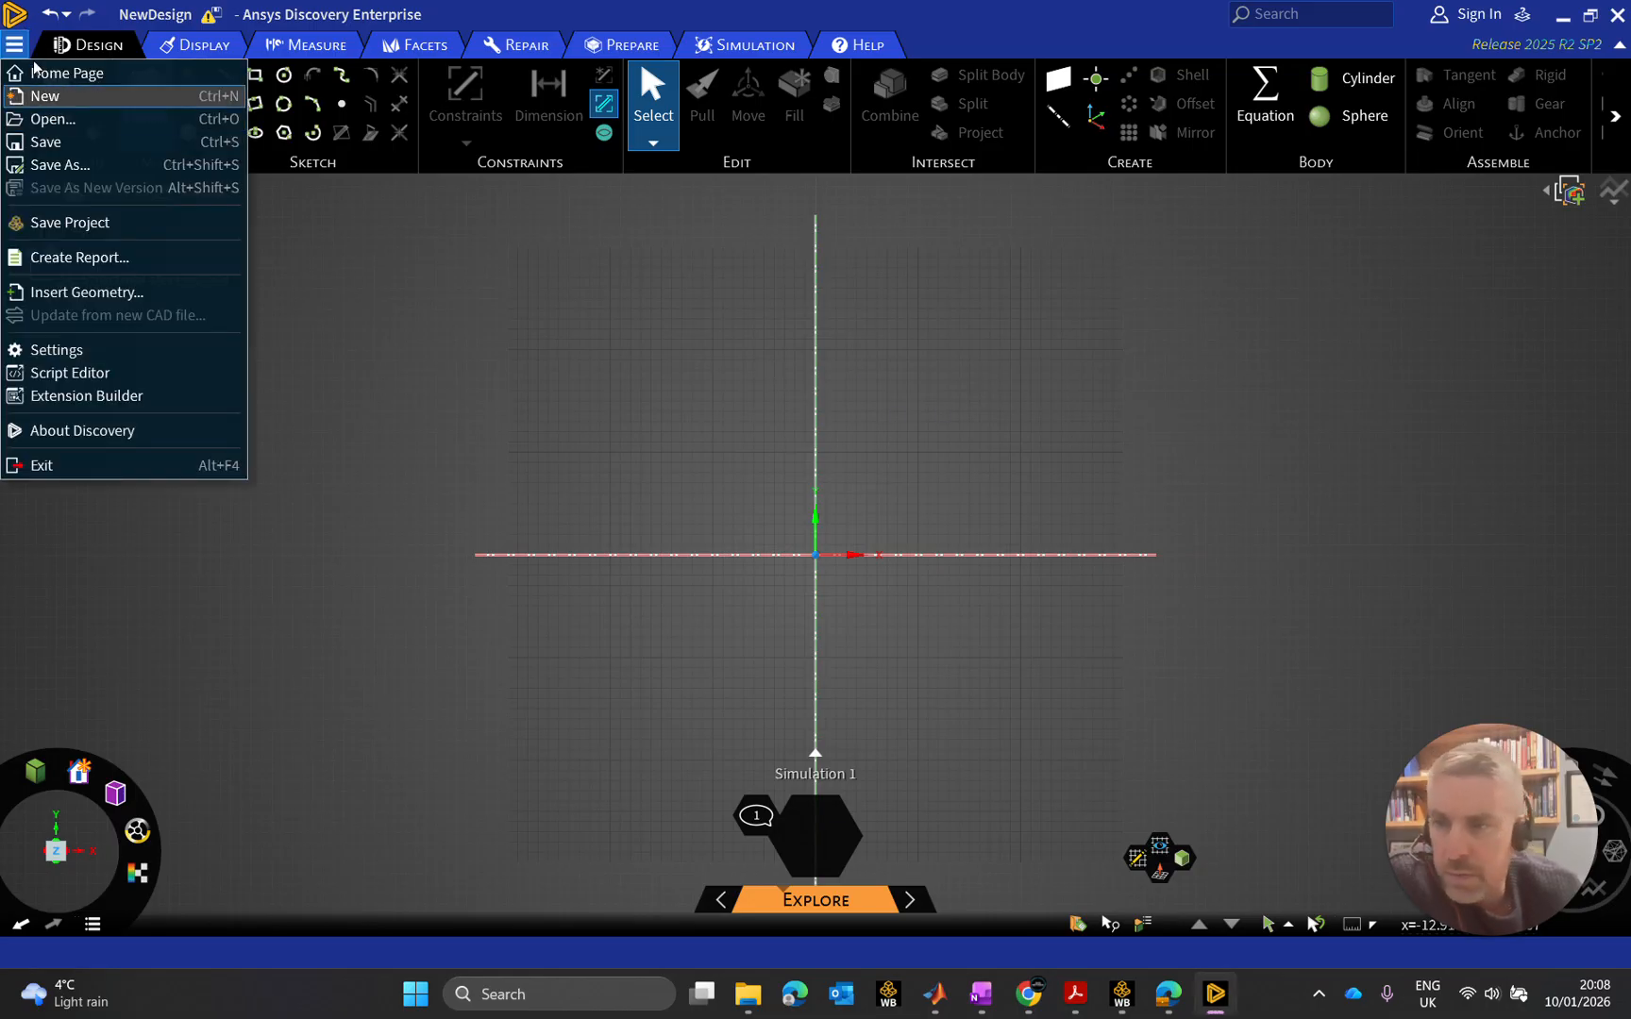
left_click(129, 291)
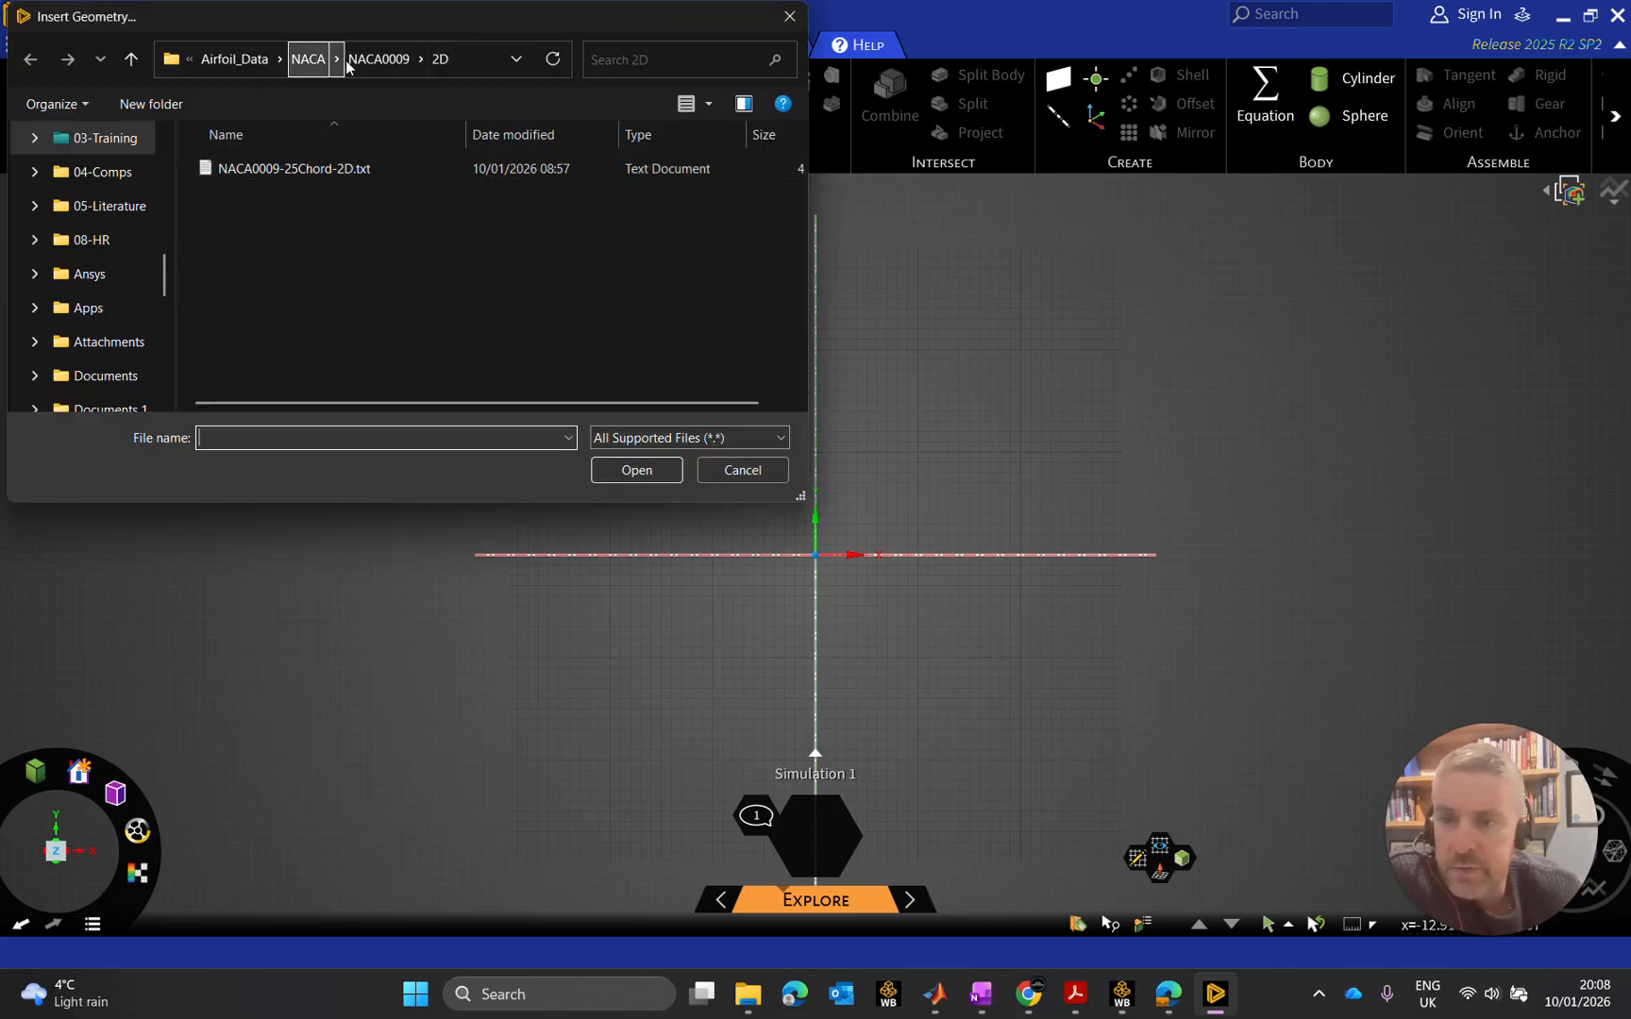
double_click(296, 173)
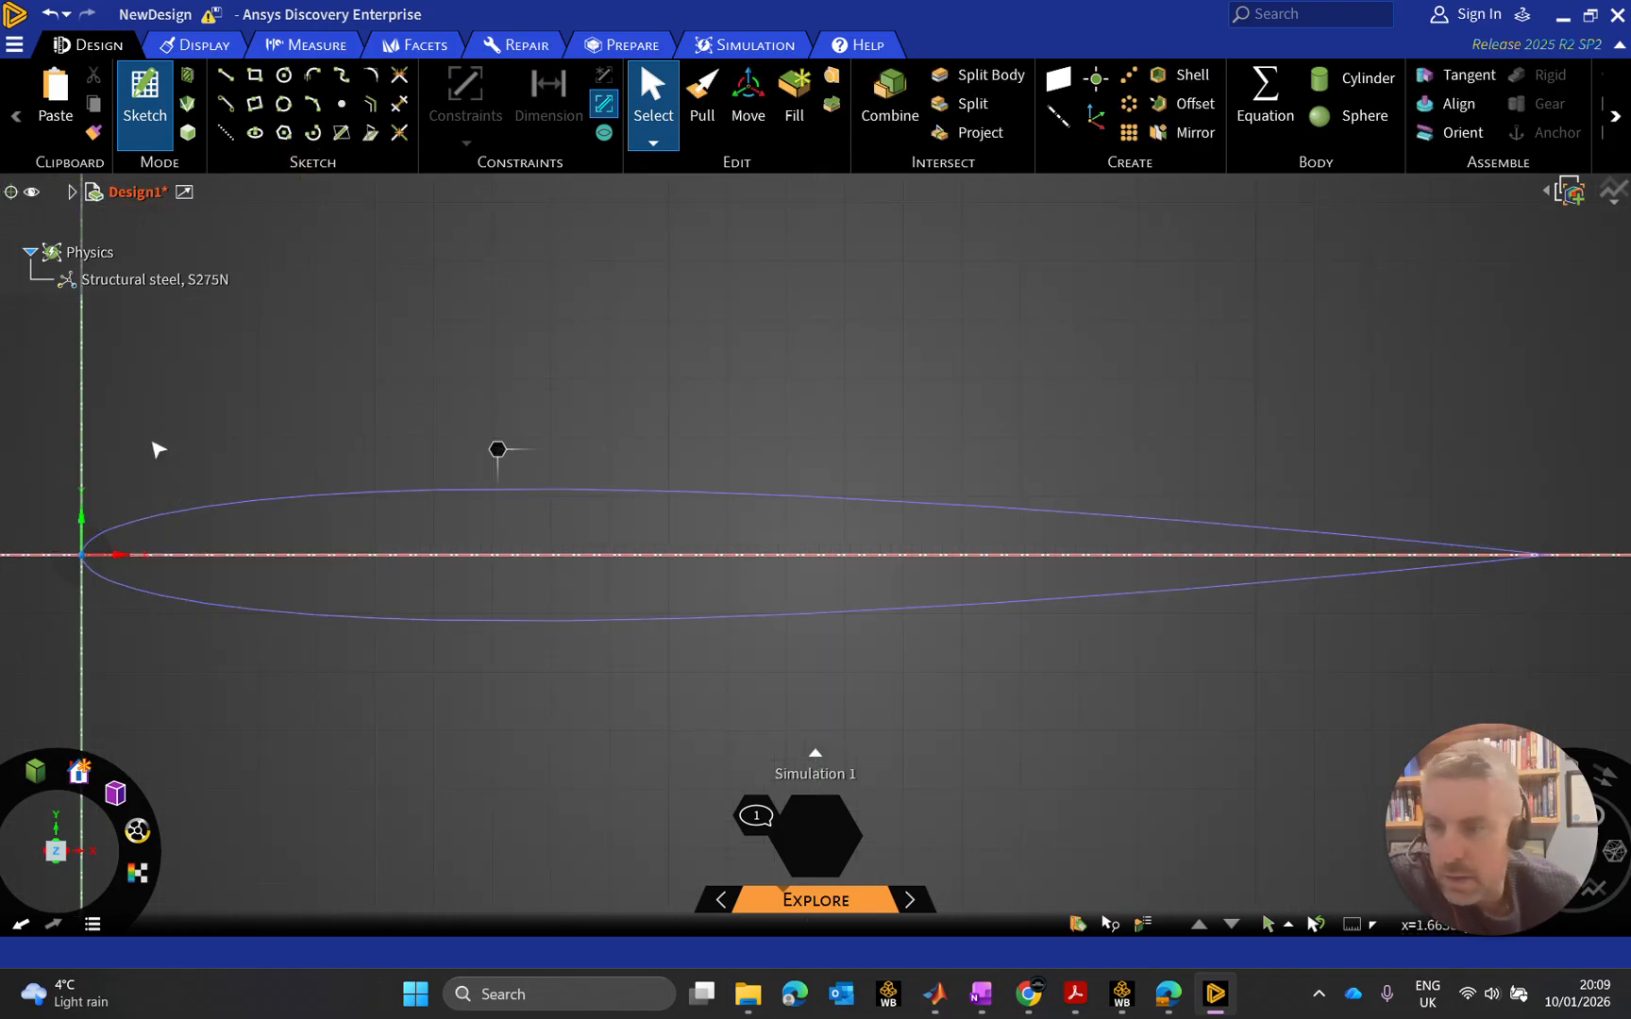
scroll(283, 515, "down", 3)
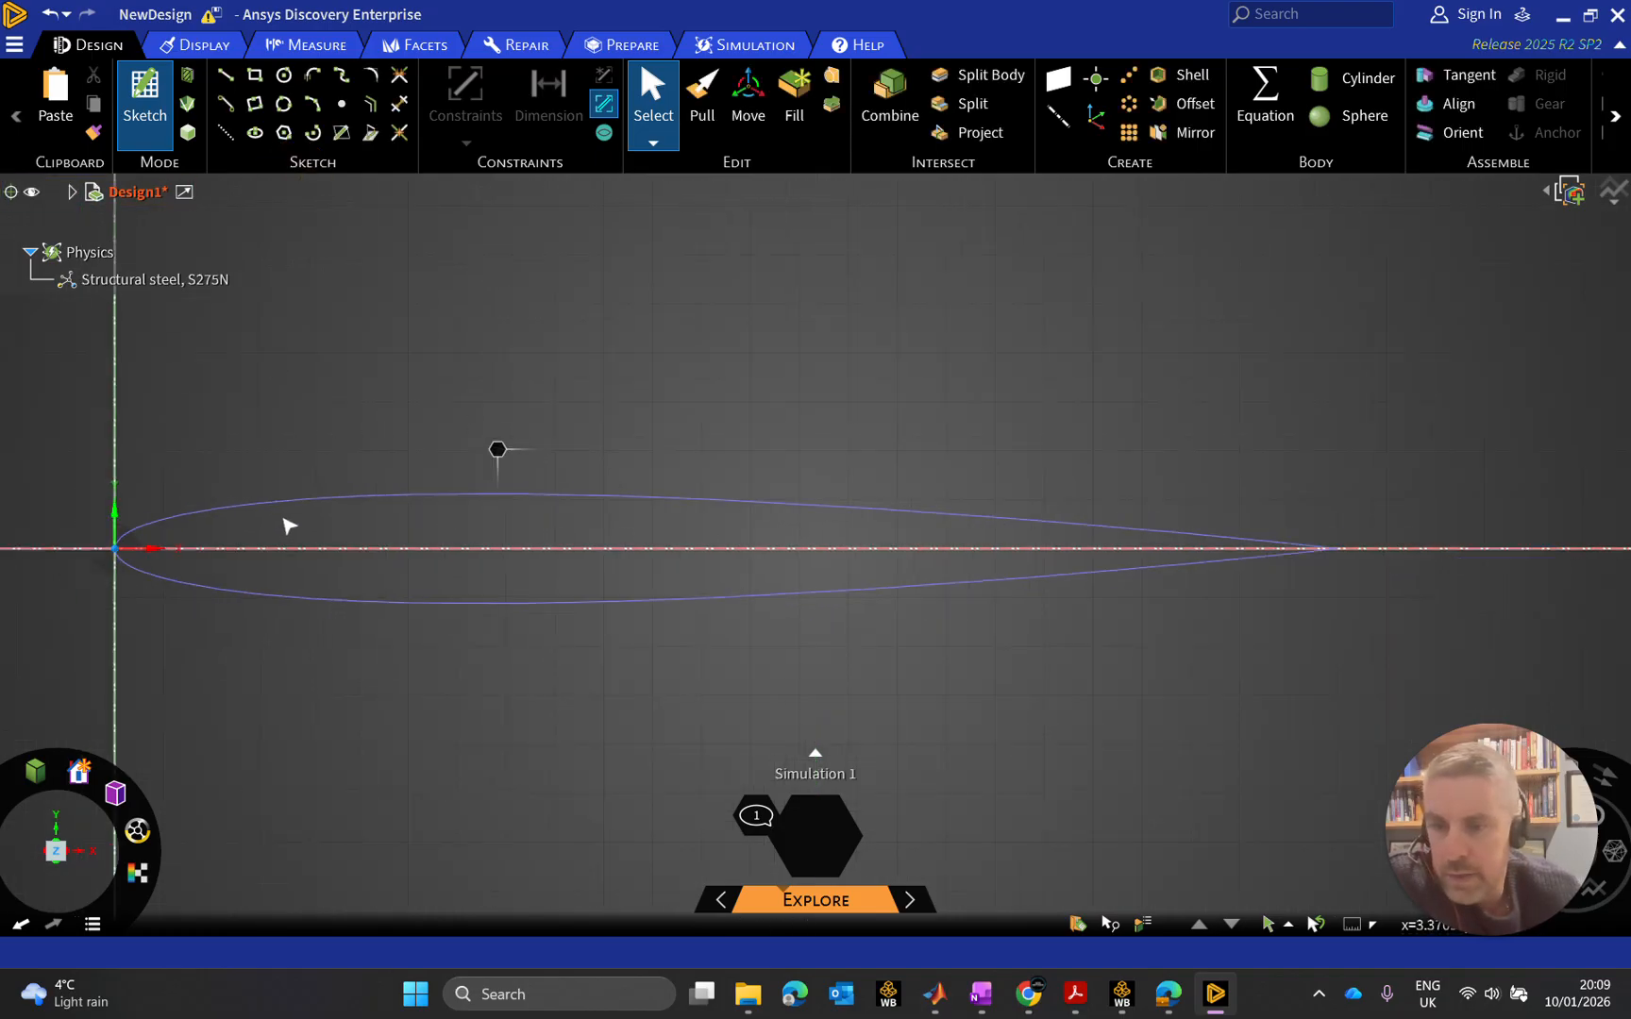
scroll(349, 453, "up", 2)
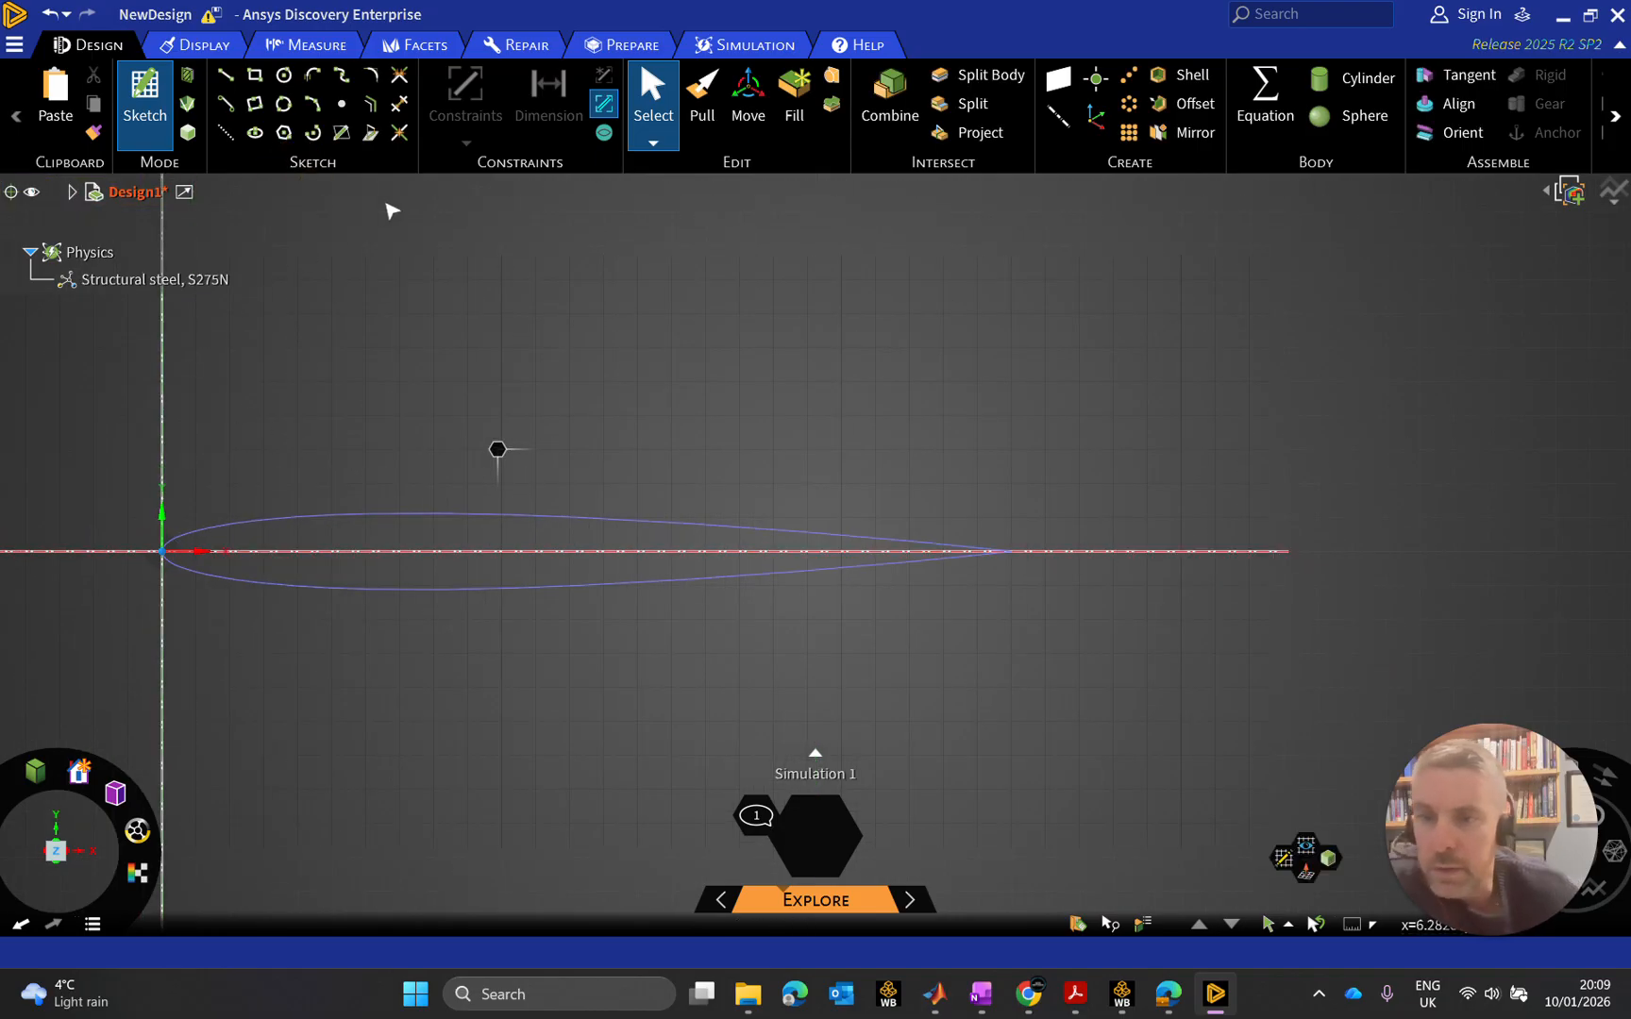
Switch to 3D mode, fill the closed airfoil curve with a planar surface, and leave the Fill tool
left_click(185, 143)
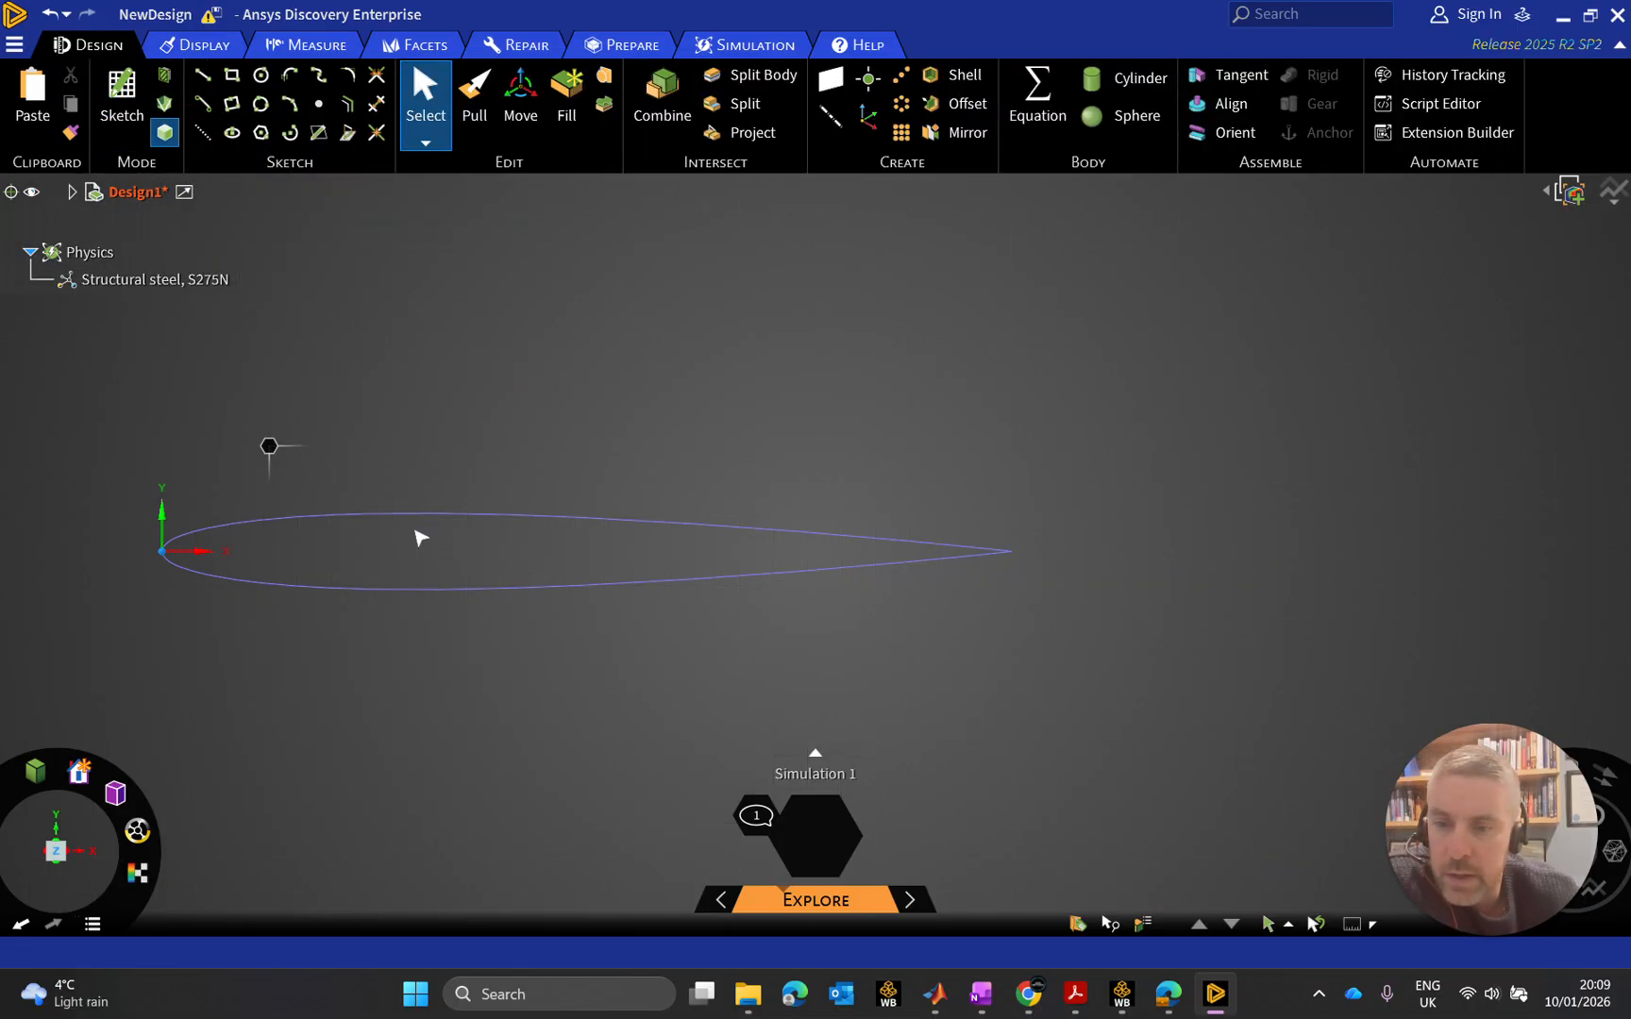
left_click(566, 89)
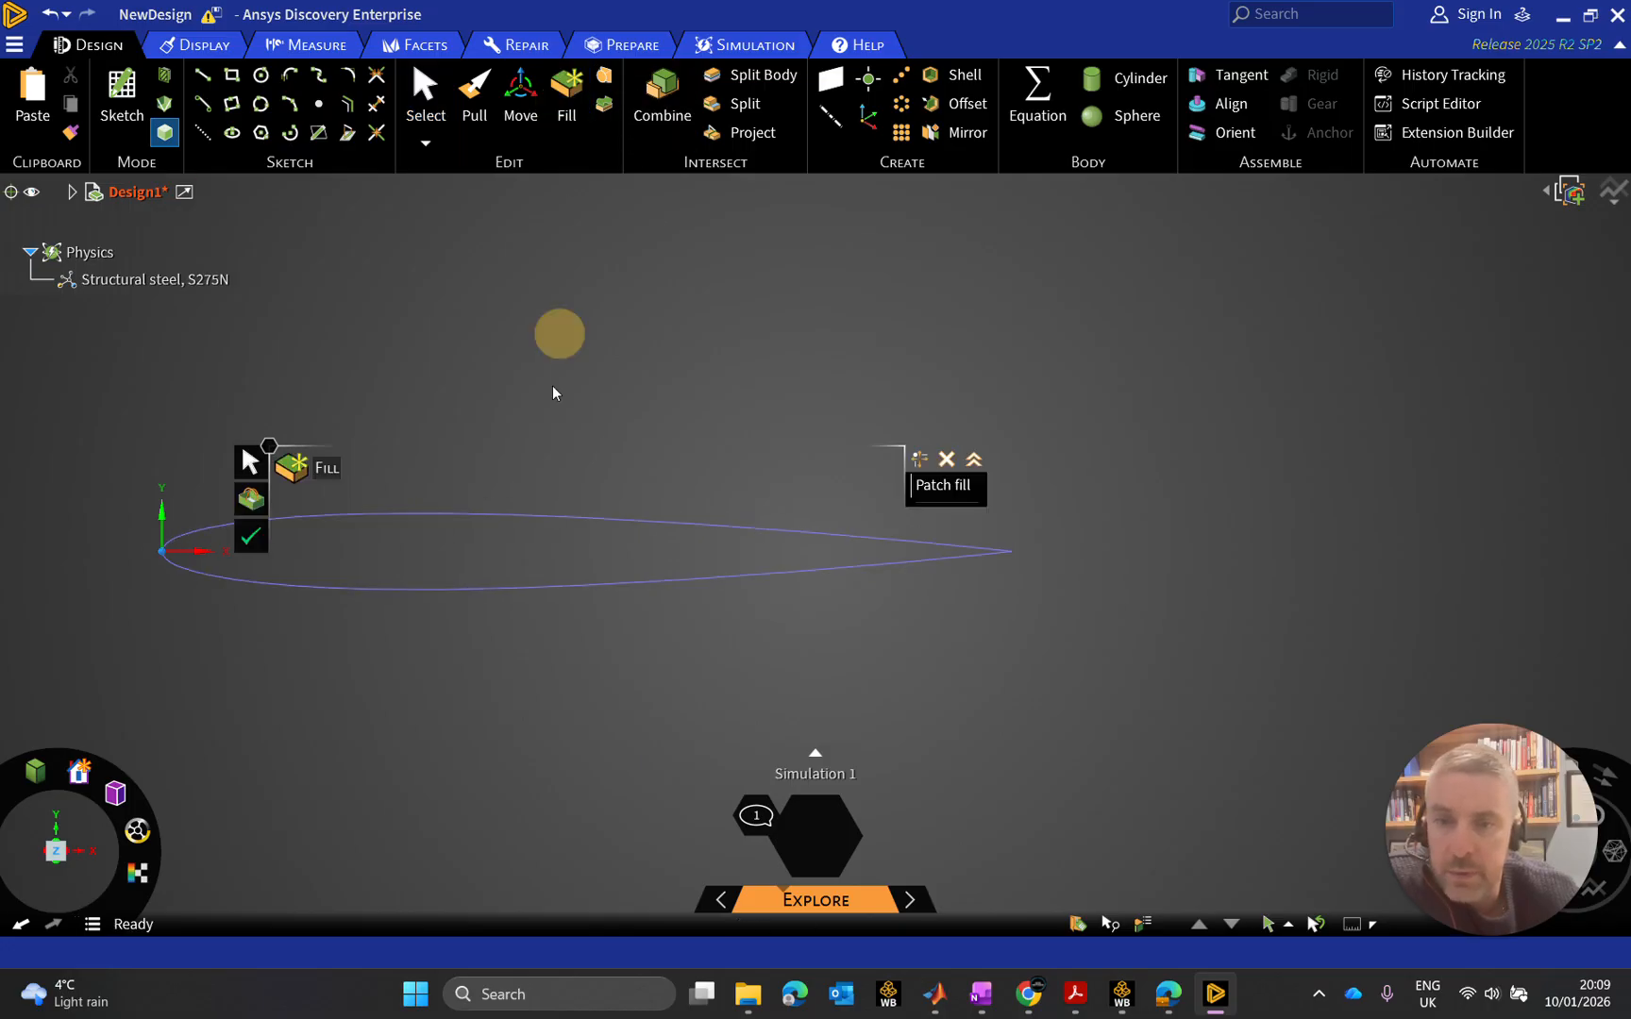
left_click(499, 515)
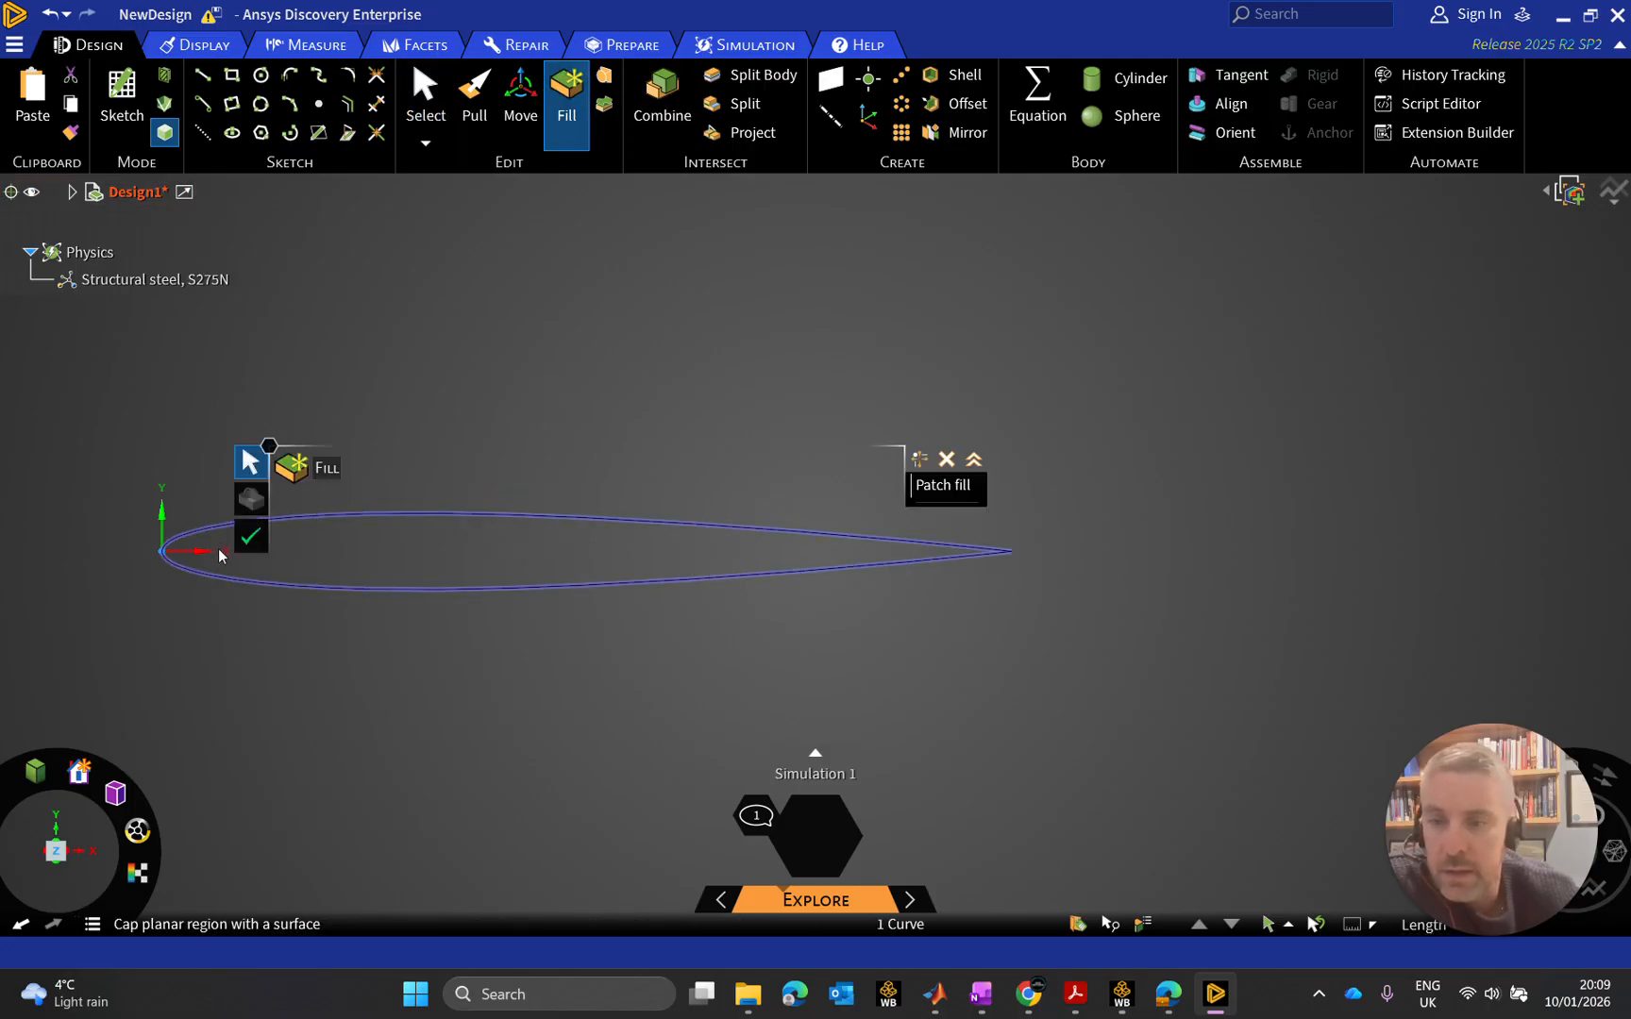
left_click(250, 536)
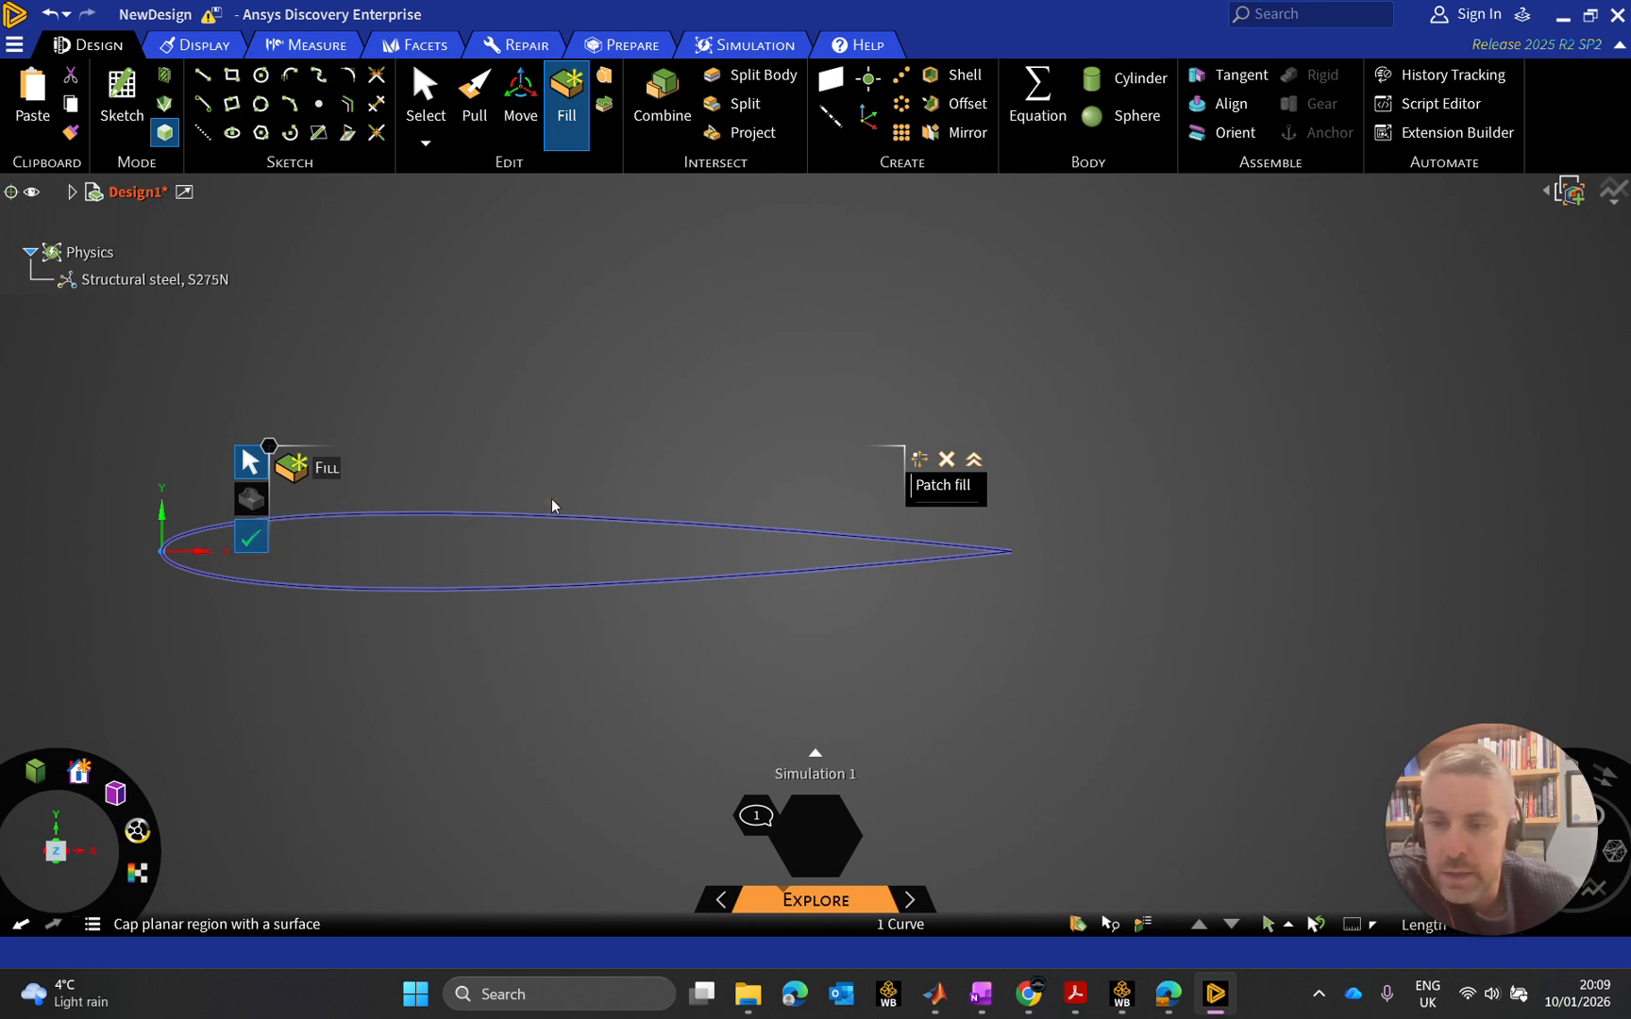
left_click(476, 560)
scroll(619, 461, "down", 3)
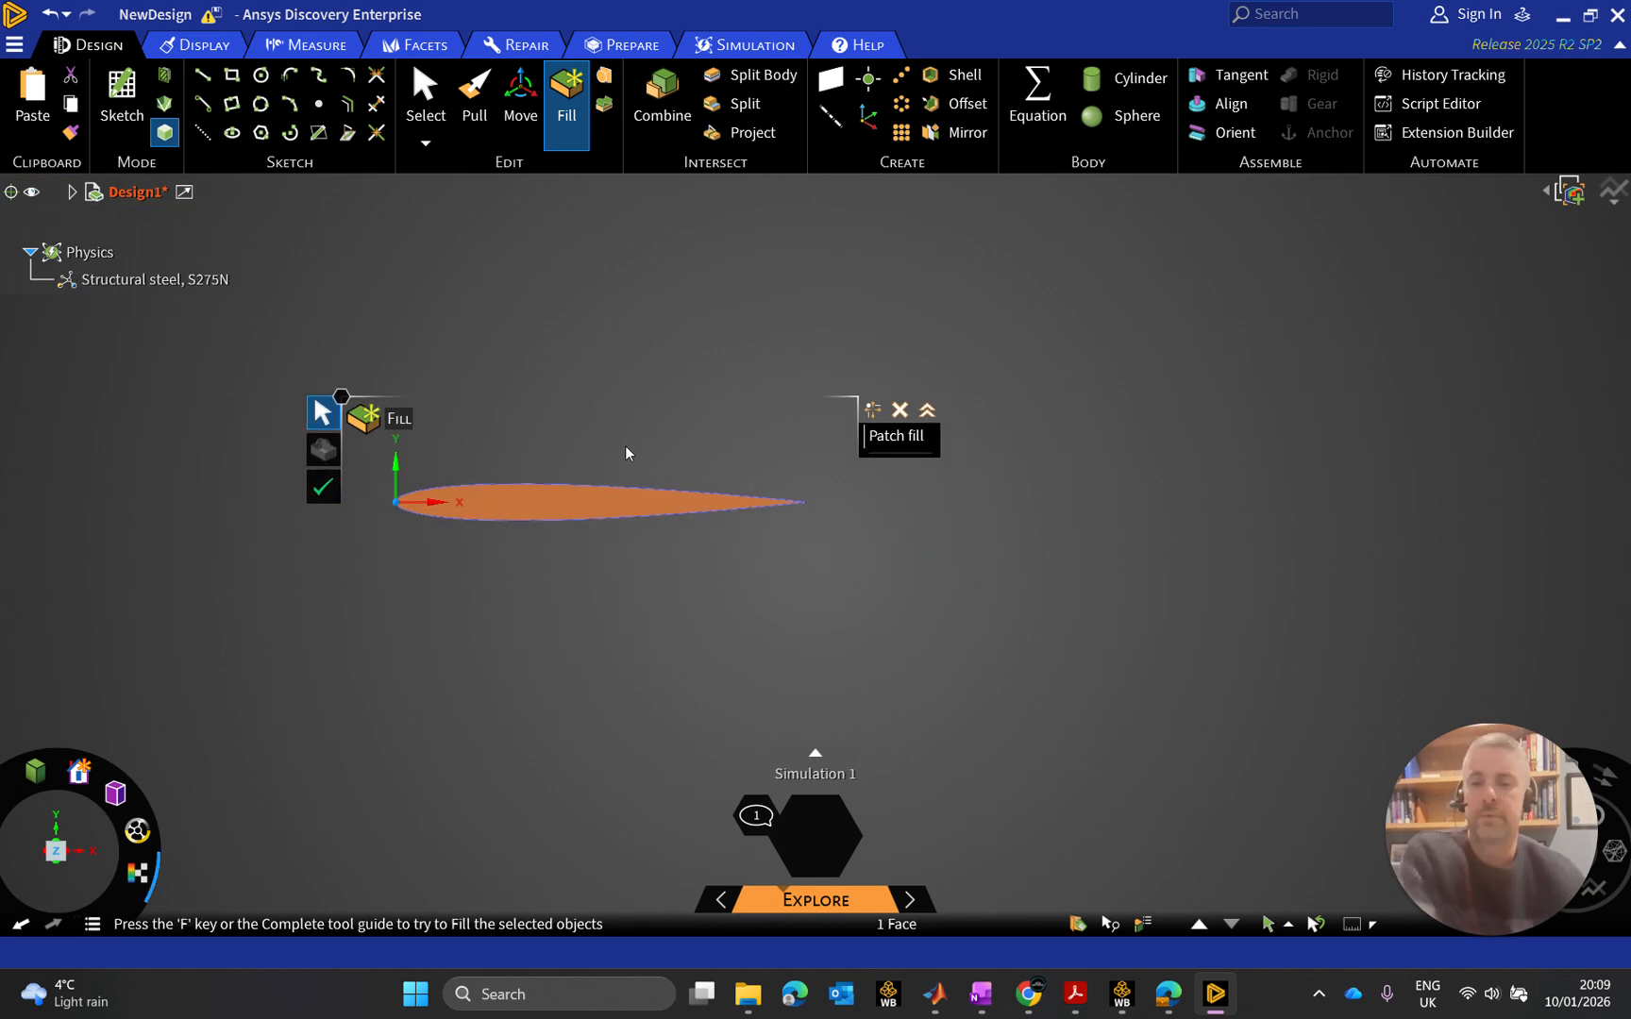
left_click(442, 562)
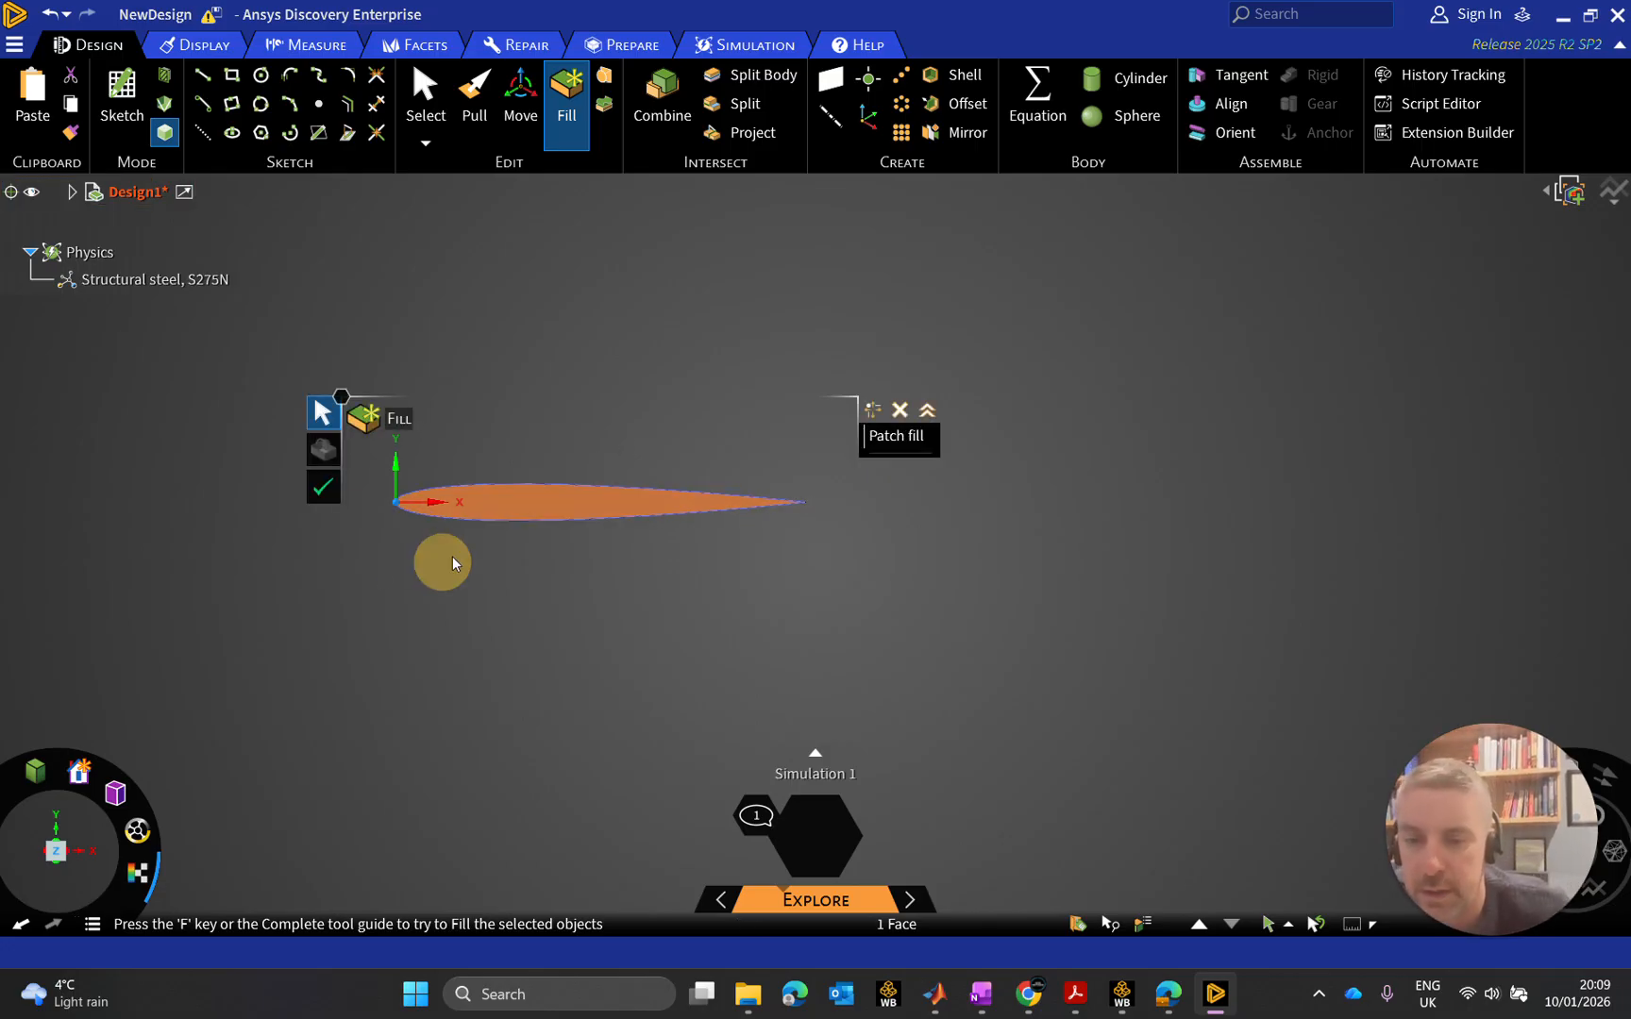
scroll(452, 512, "down", 5)
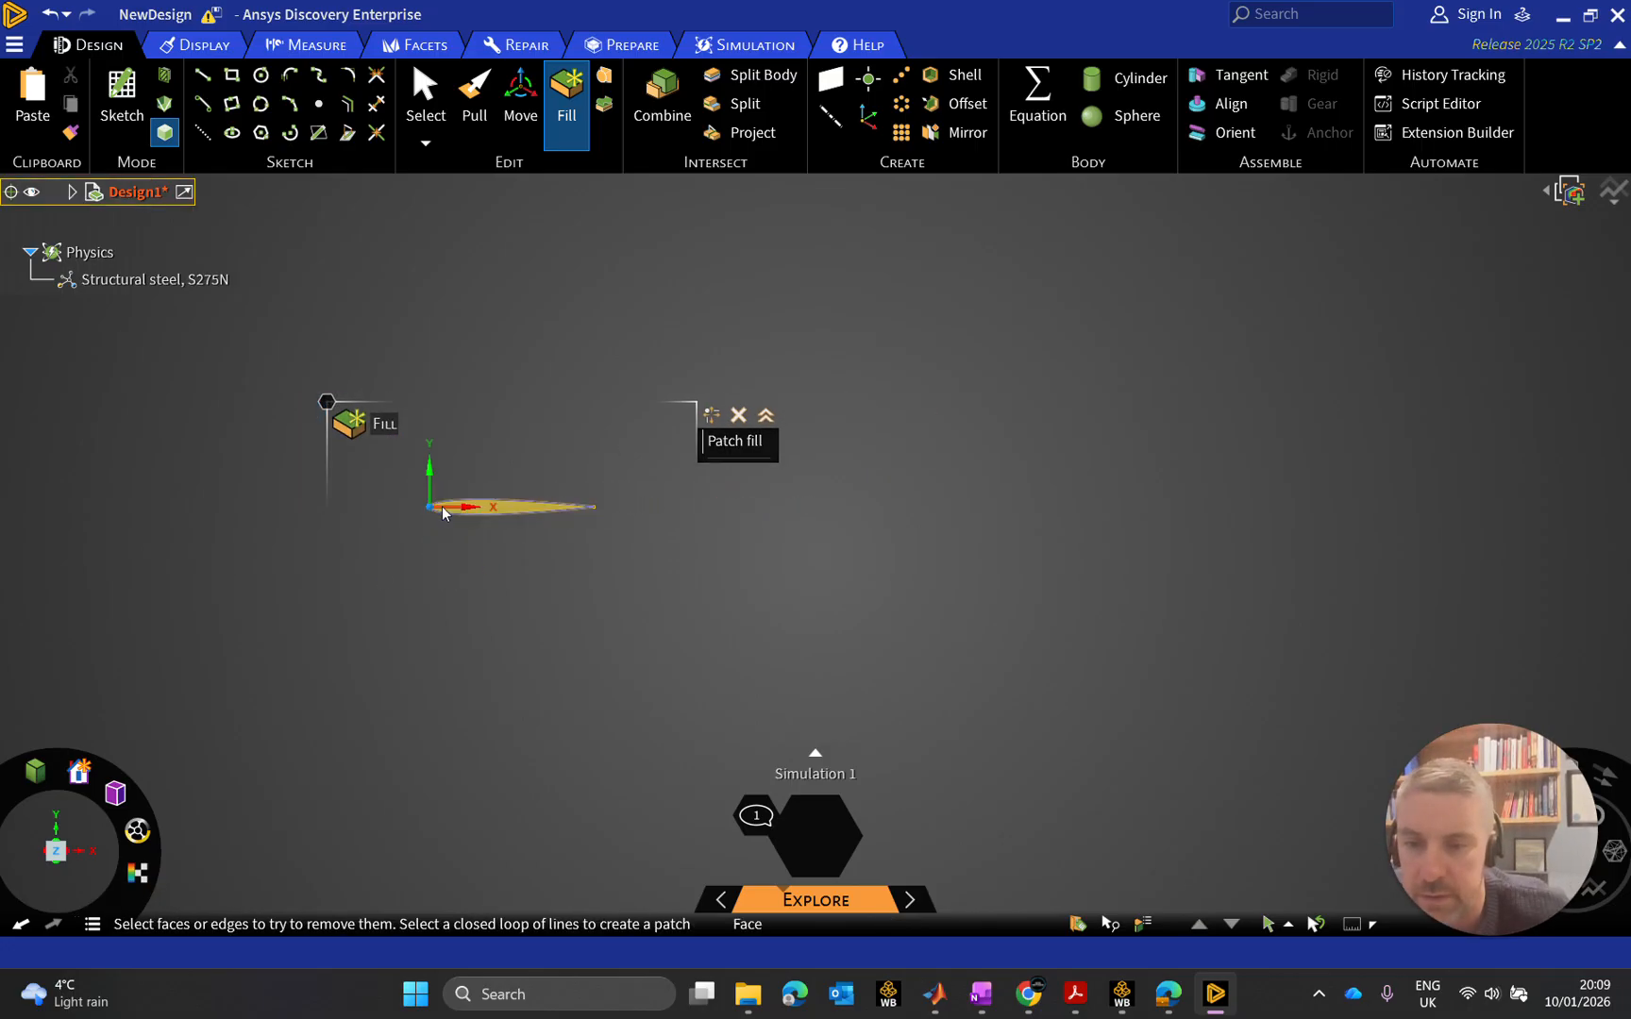
scroll(422, 494, "up", 5)
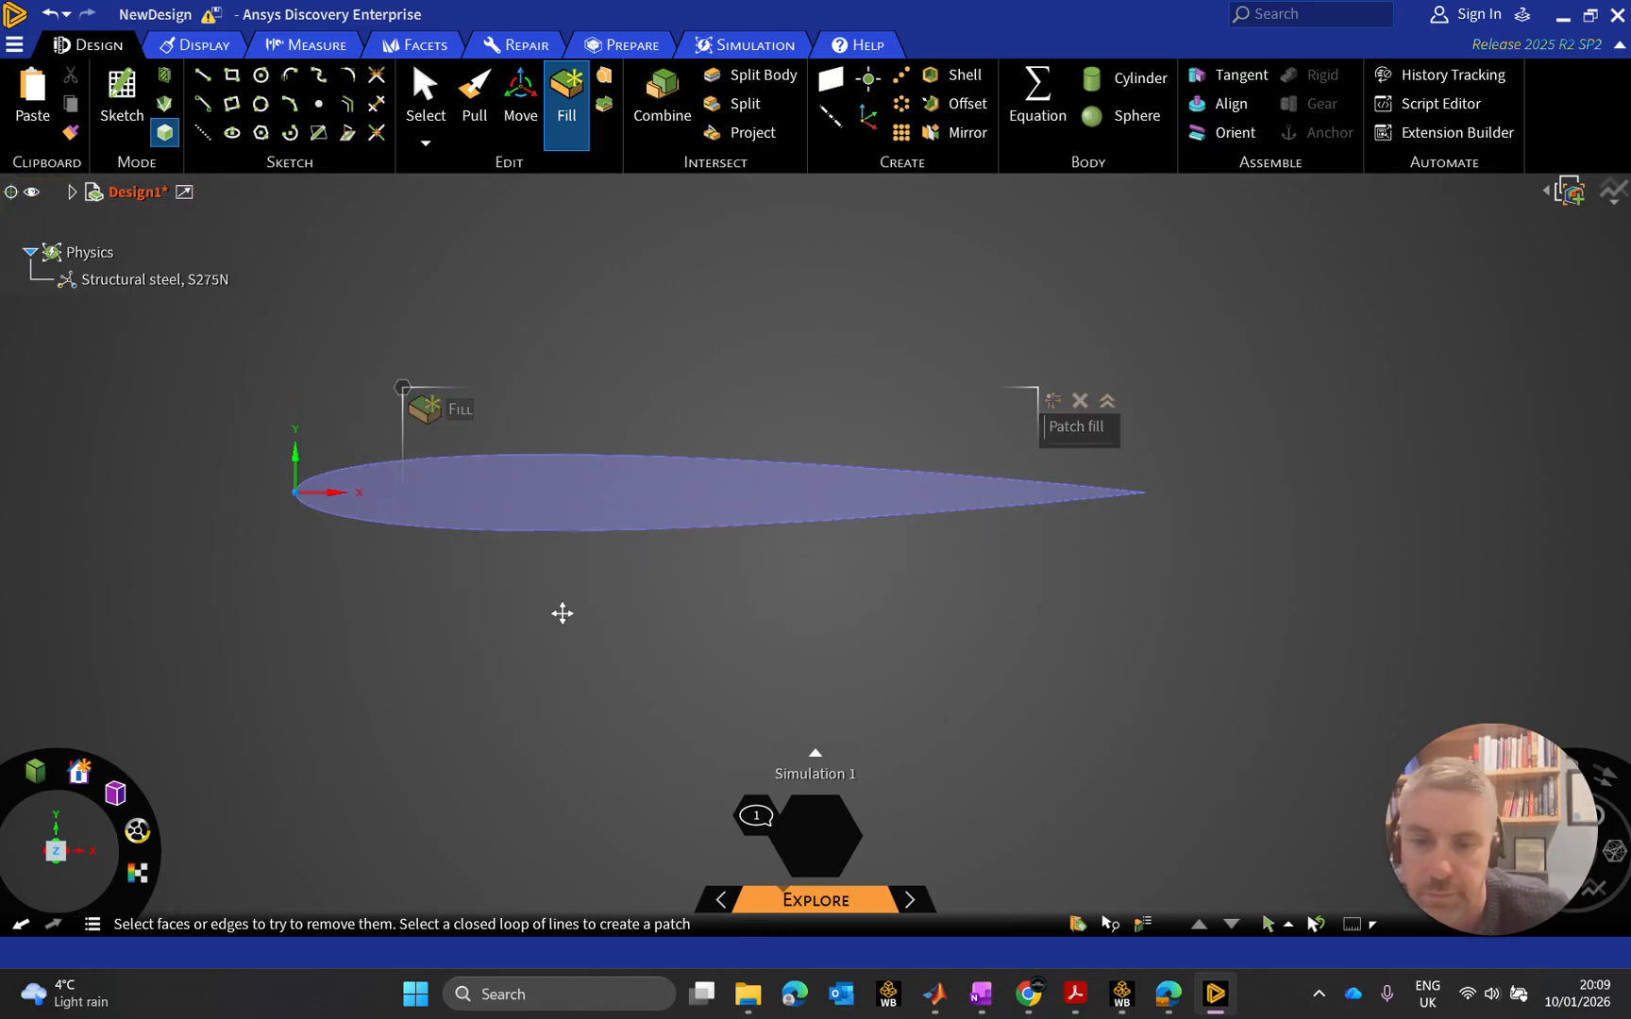
scroll(612, 576, "up", 2)
scroll(618, 529, "down", 4)
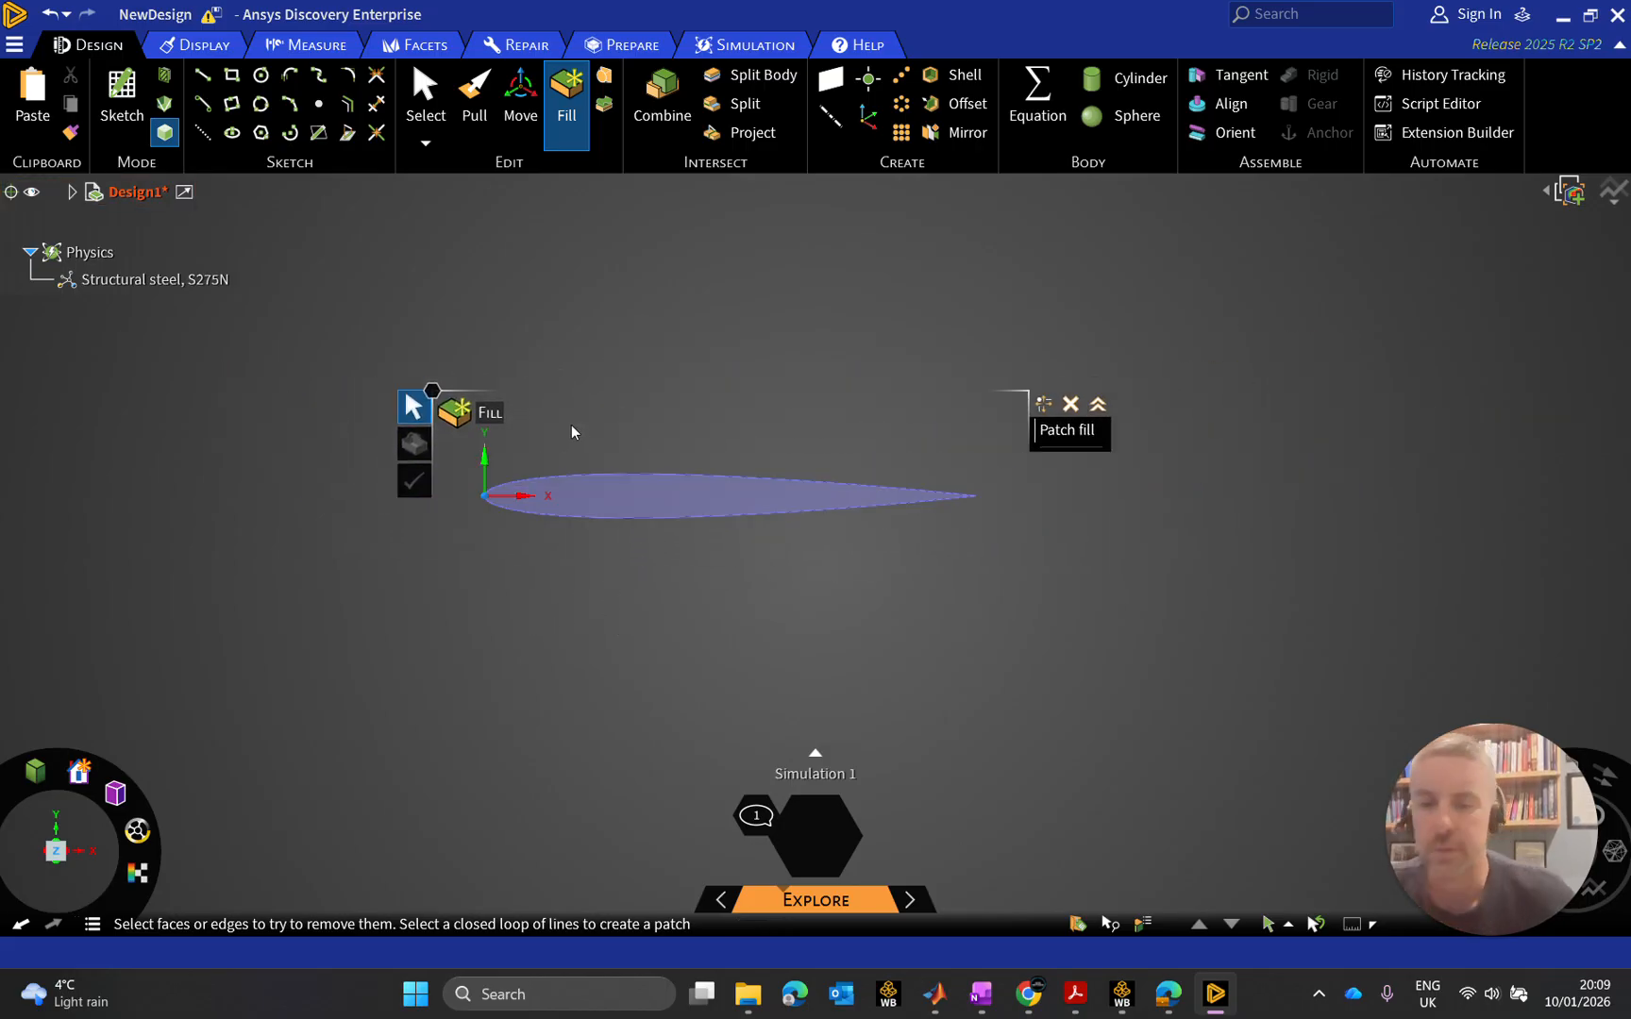
scroll(557, 444, "up", 2)
left_click(732, 389)
key("Escape")
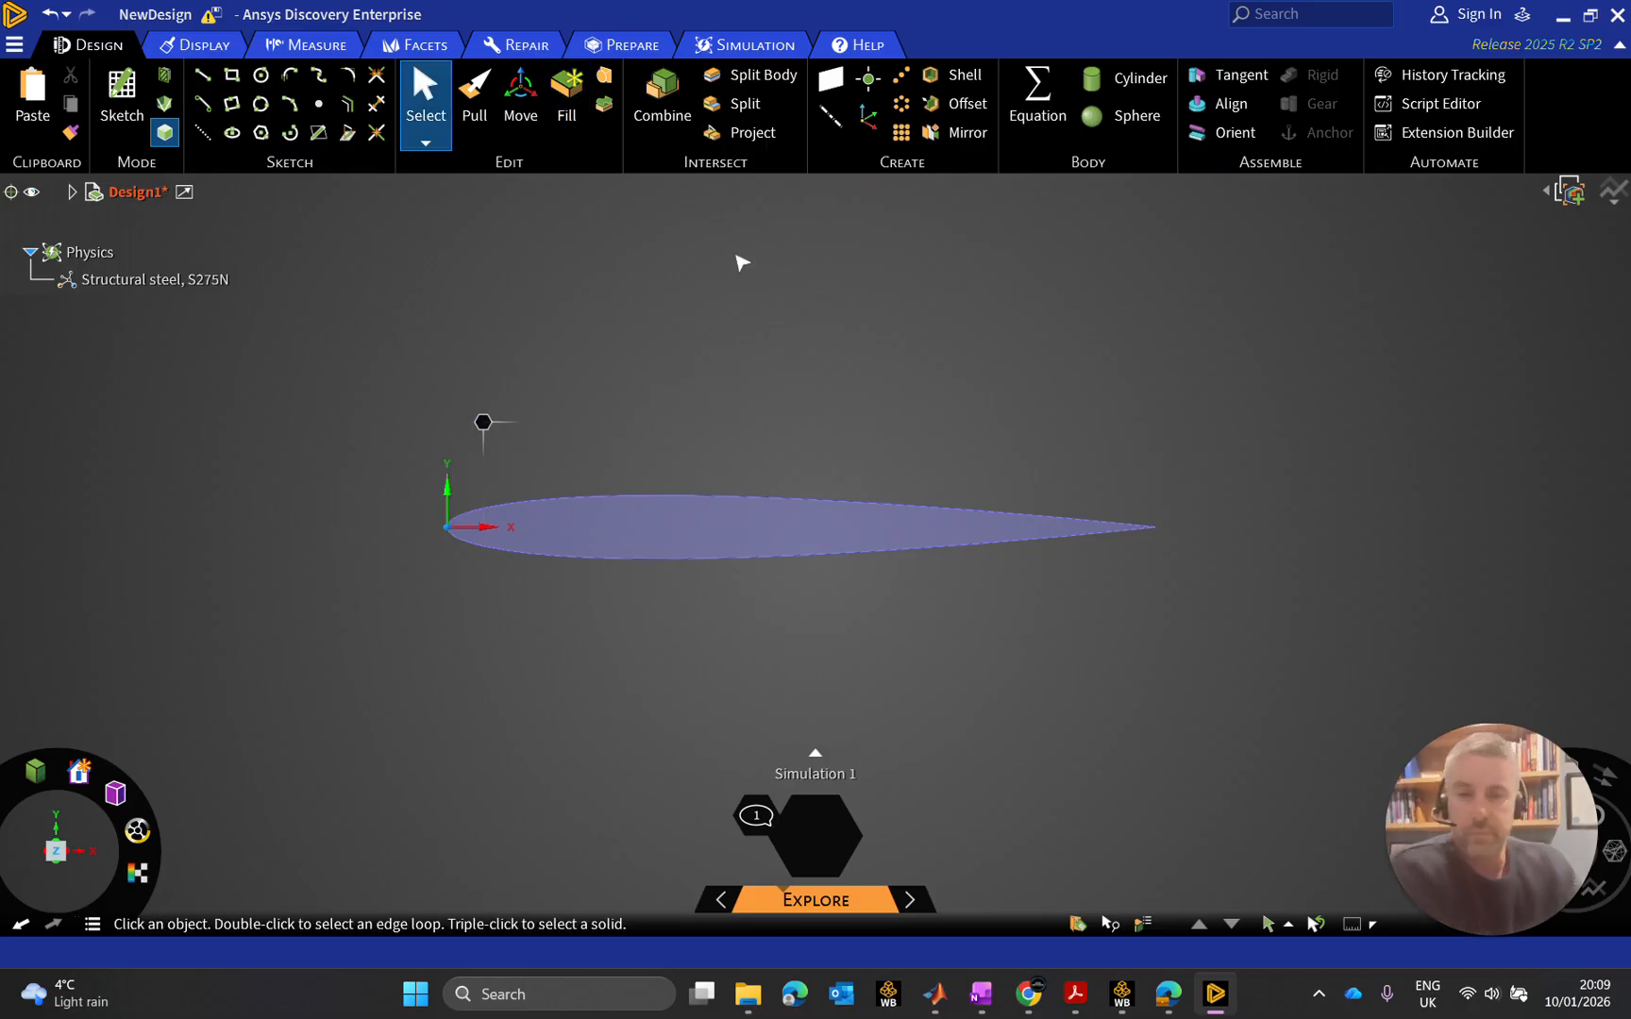
Start a new sketch on the plane of the filled airfoil surface
left_click(976, 533)
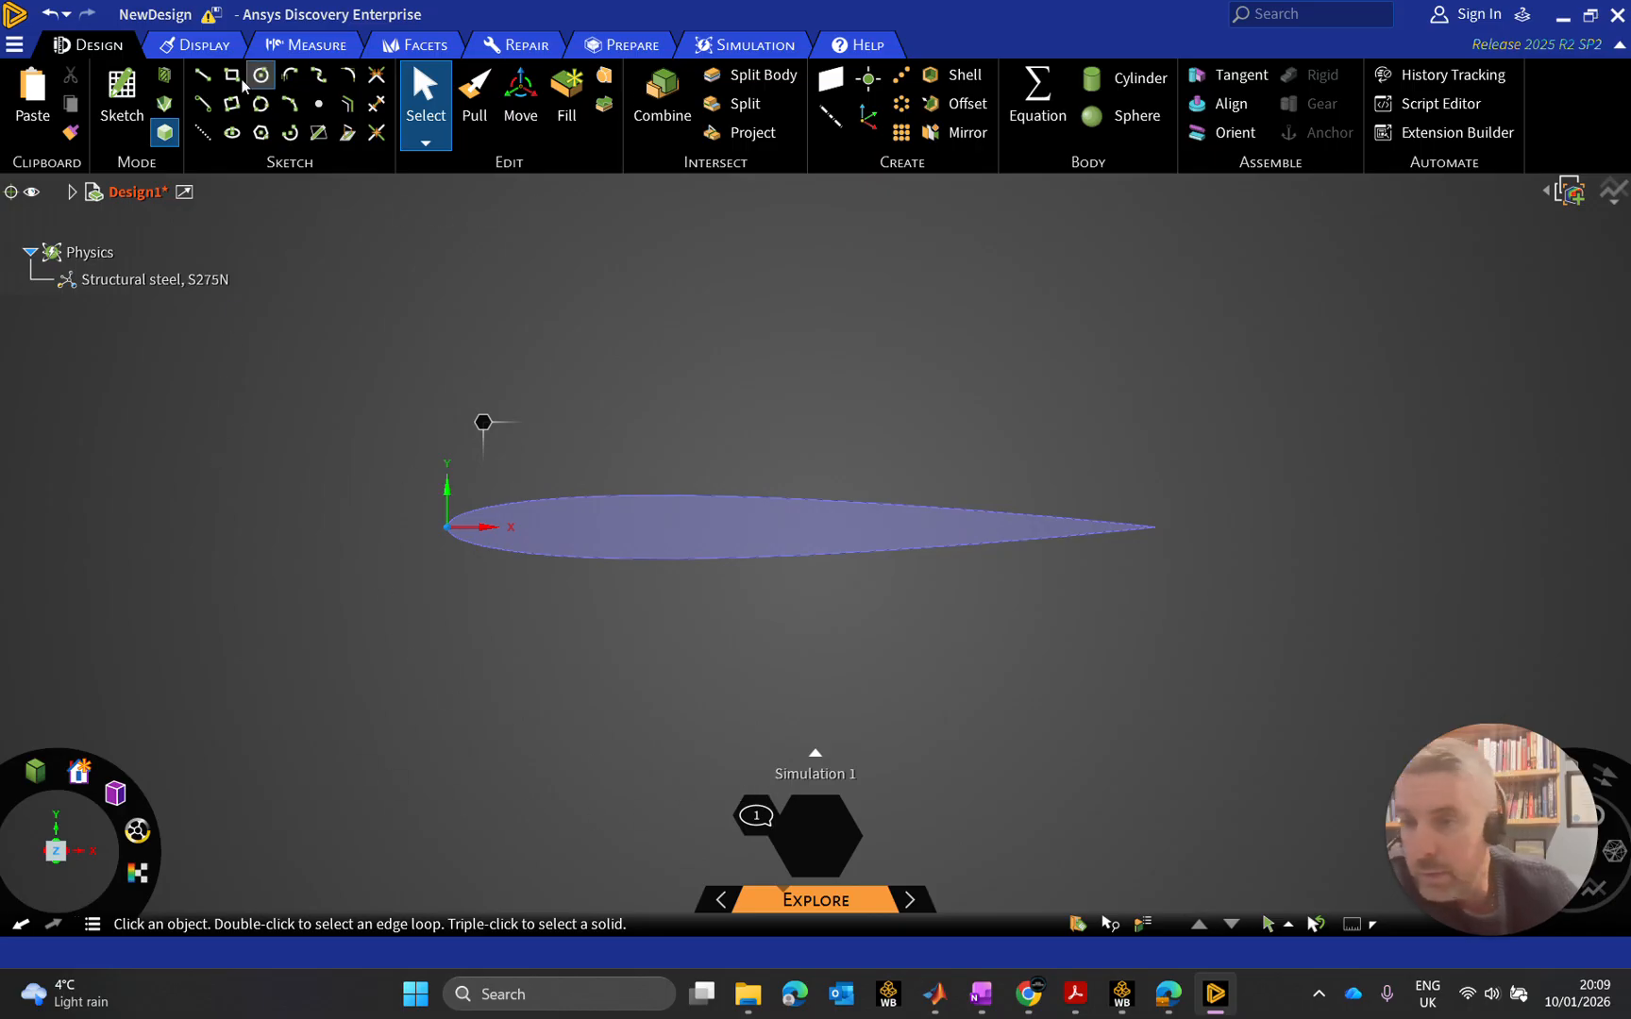
left_click(122, 94)
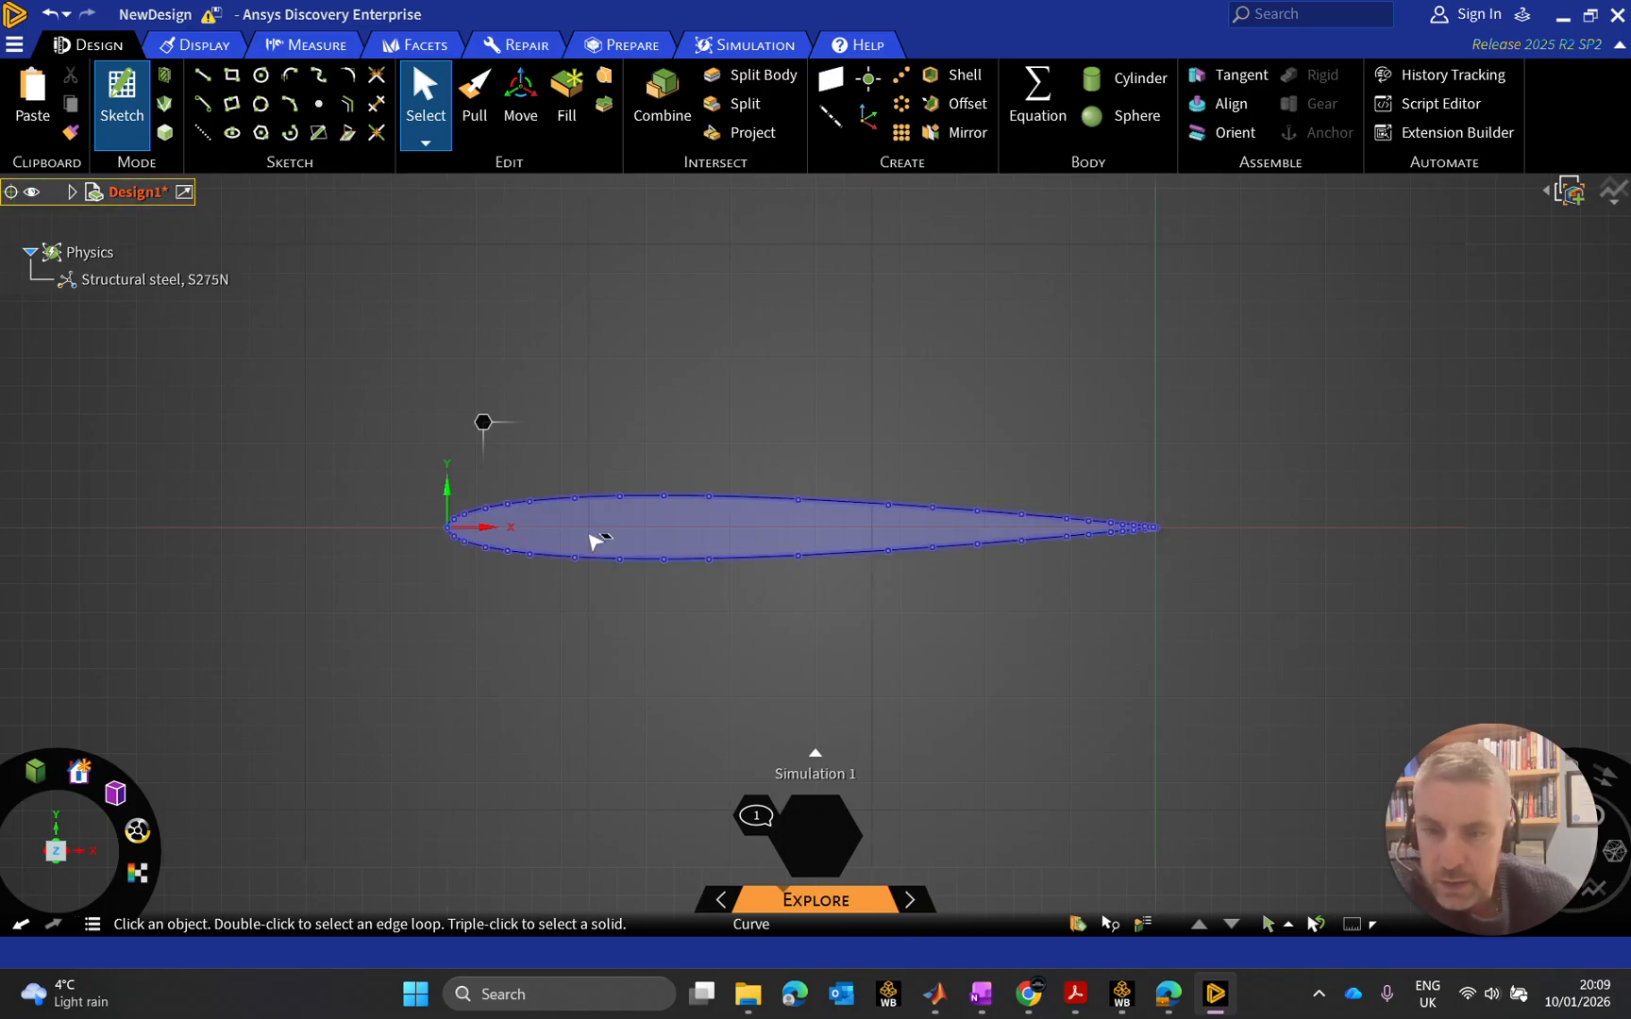
left_click(591, 534)
left_click(614, 459)
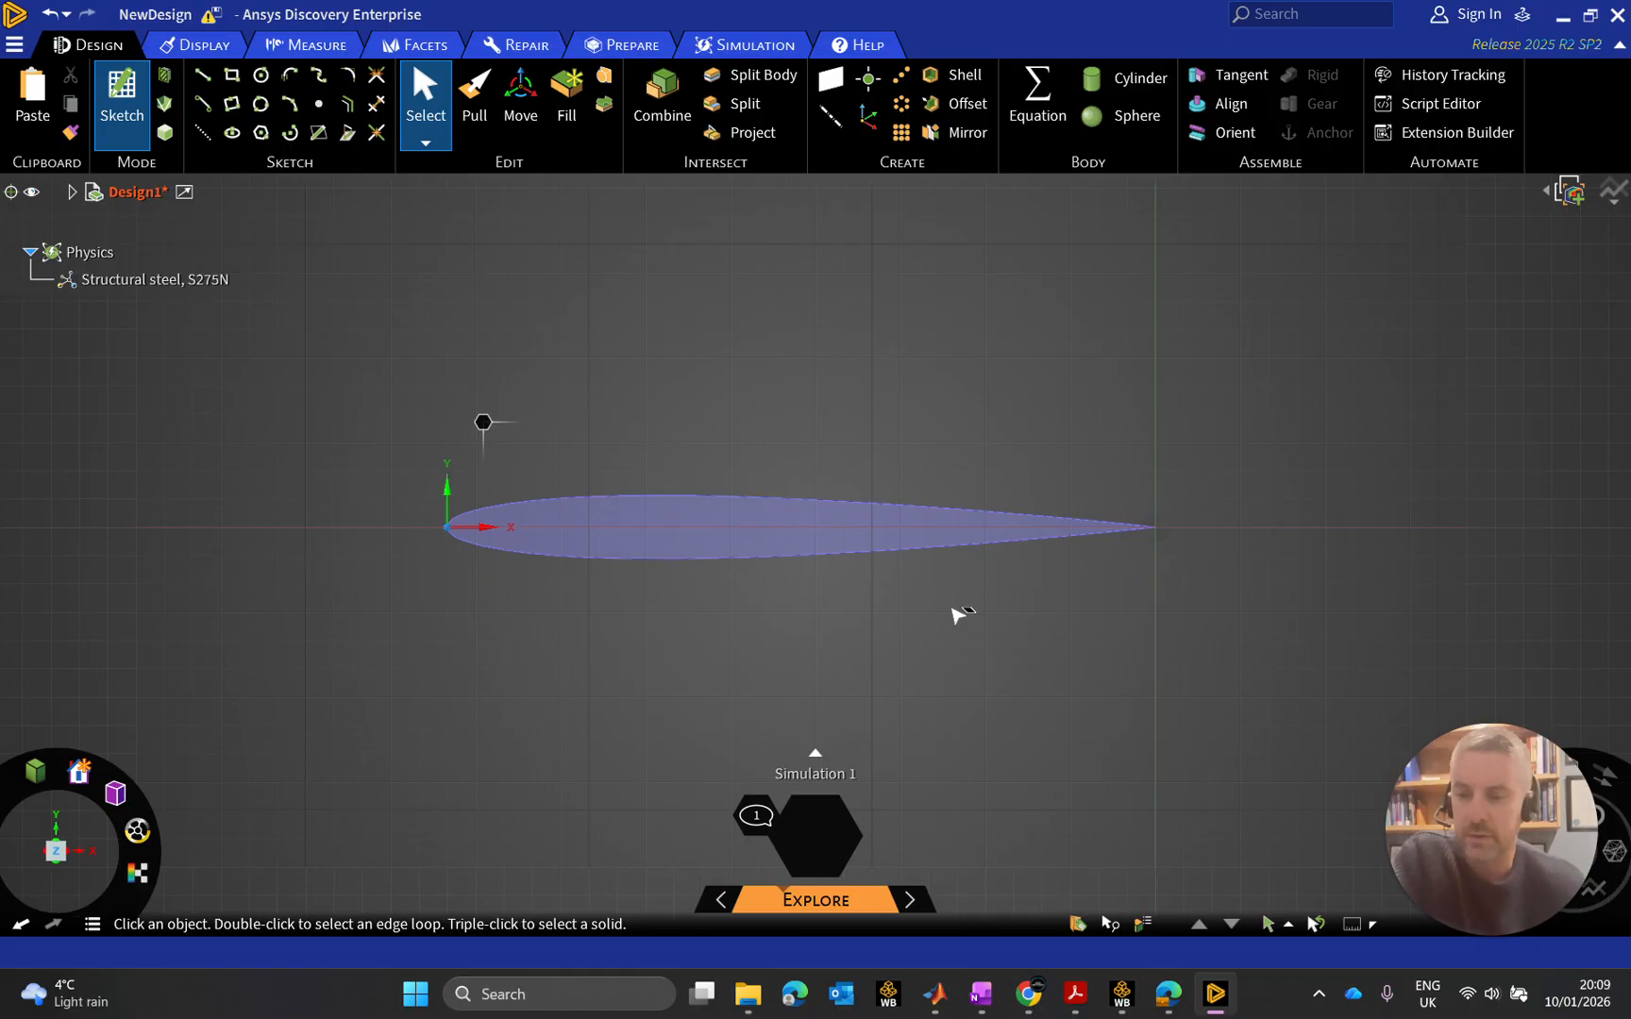
left_click_drag(62, 859, 61, 856)
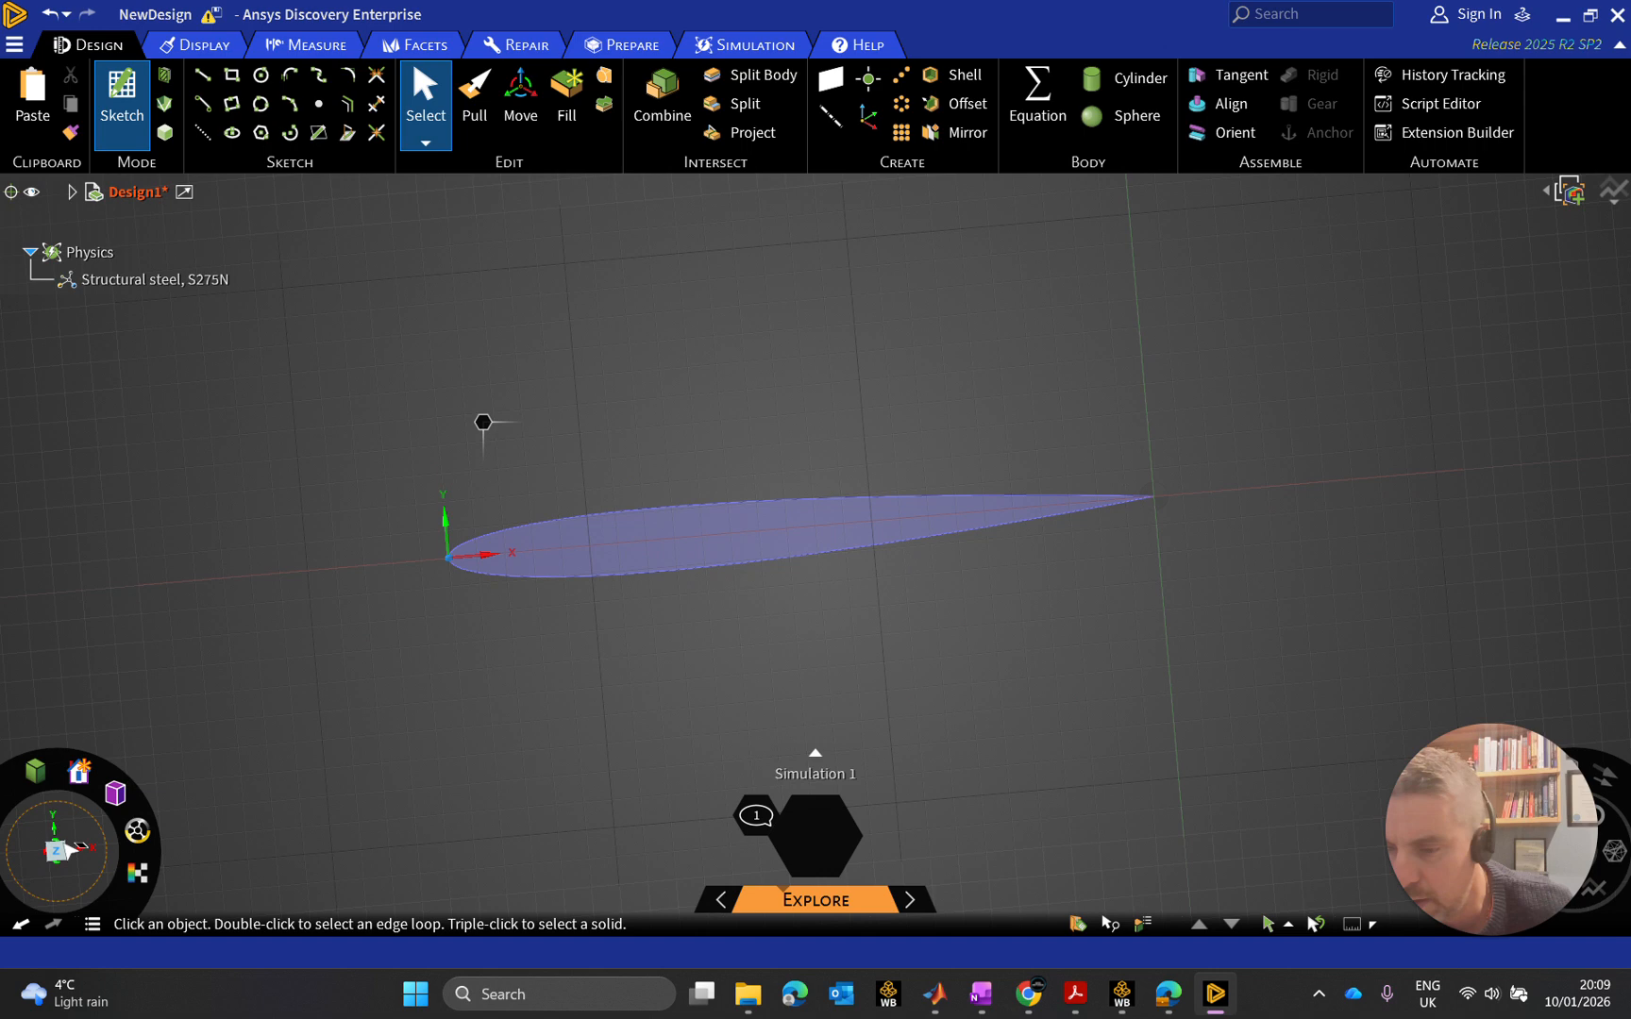
mouse_move(116, 793)
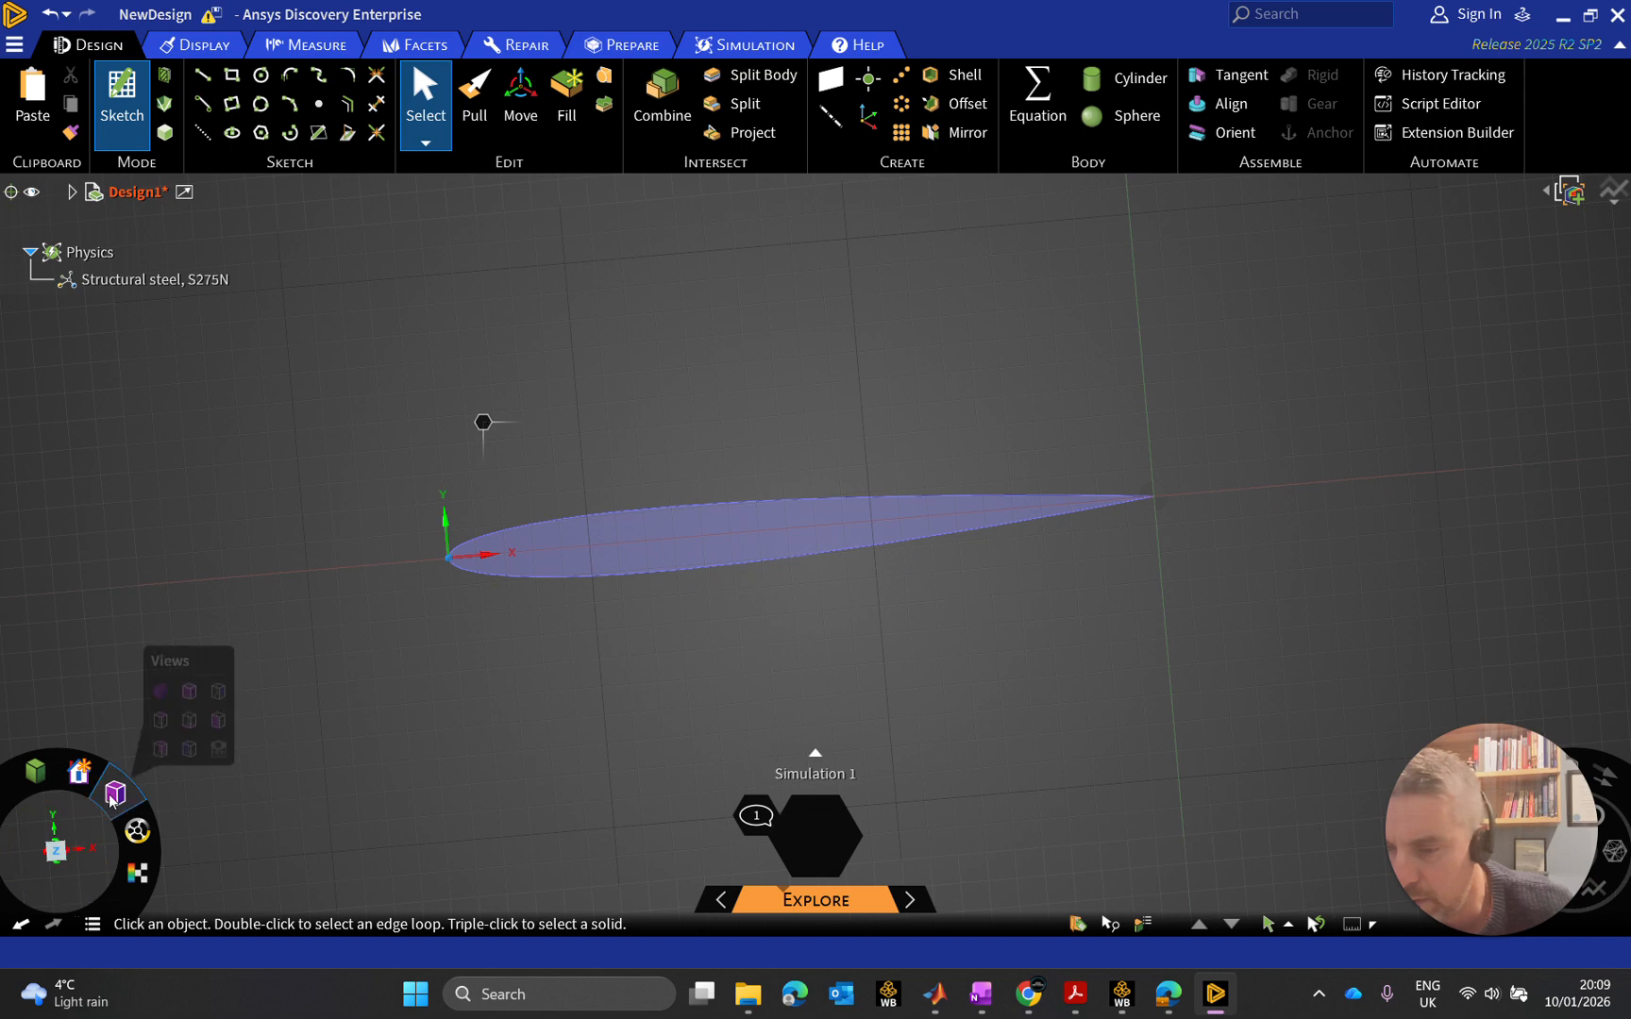
left_click(164, 691)
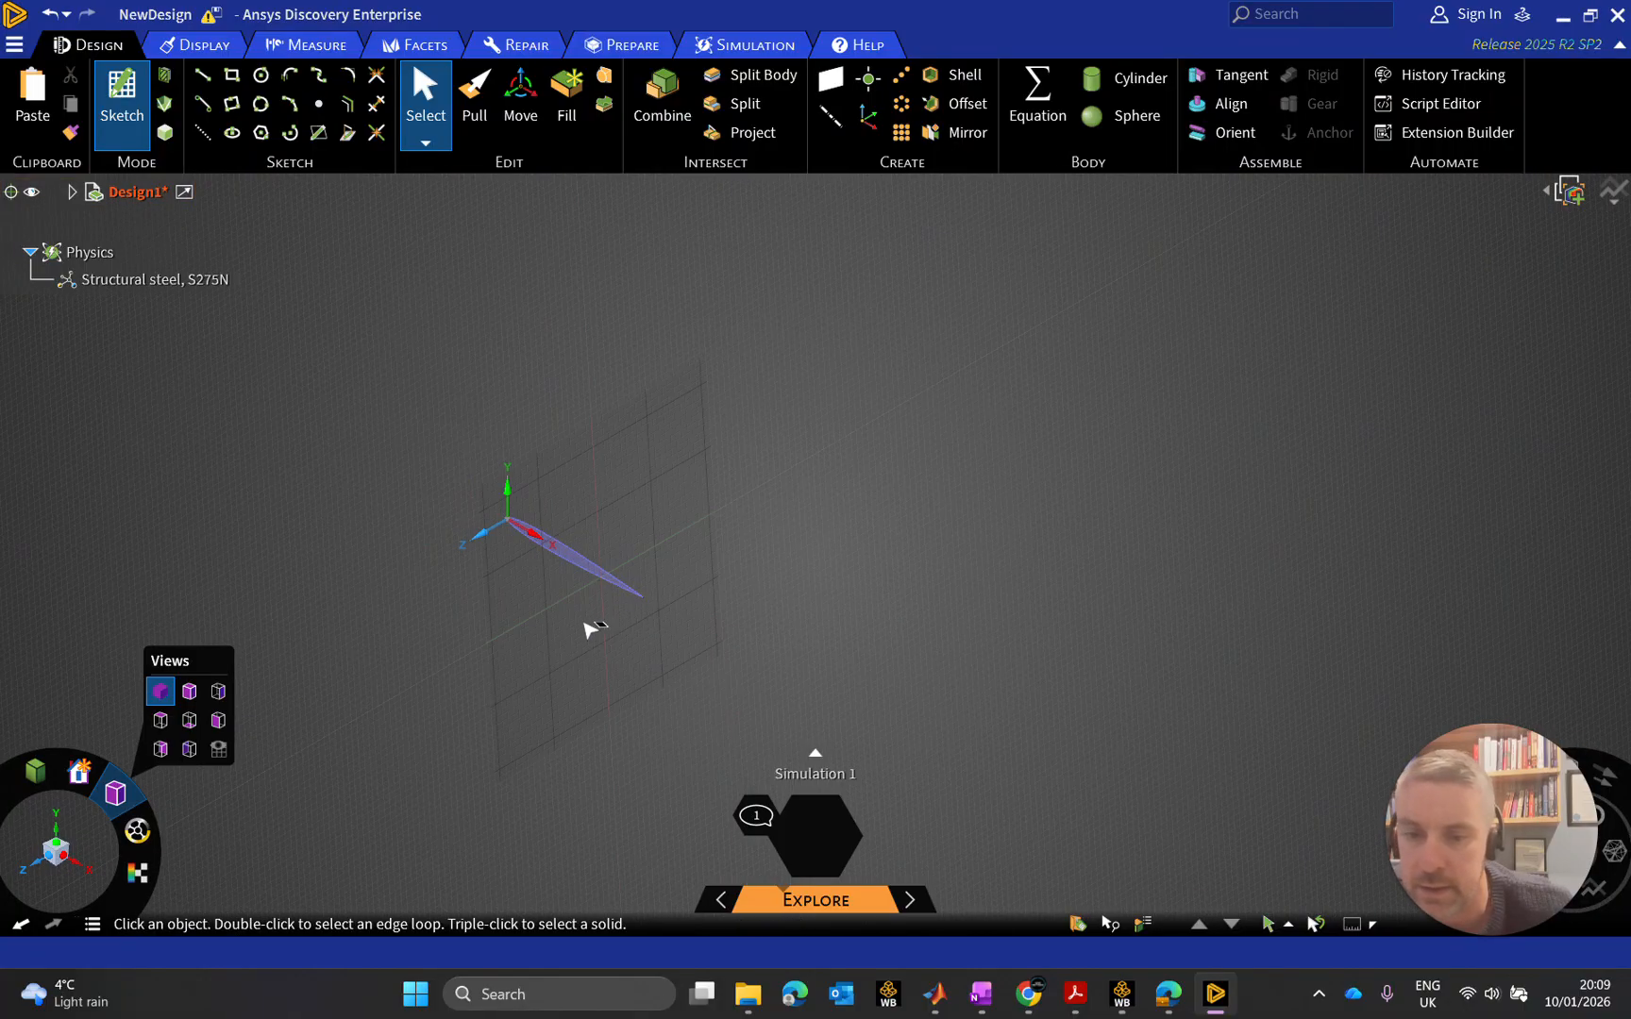
left_click(589, 535)
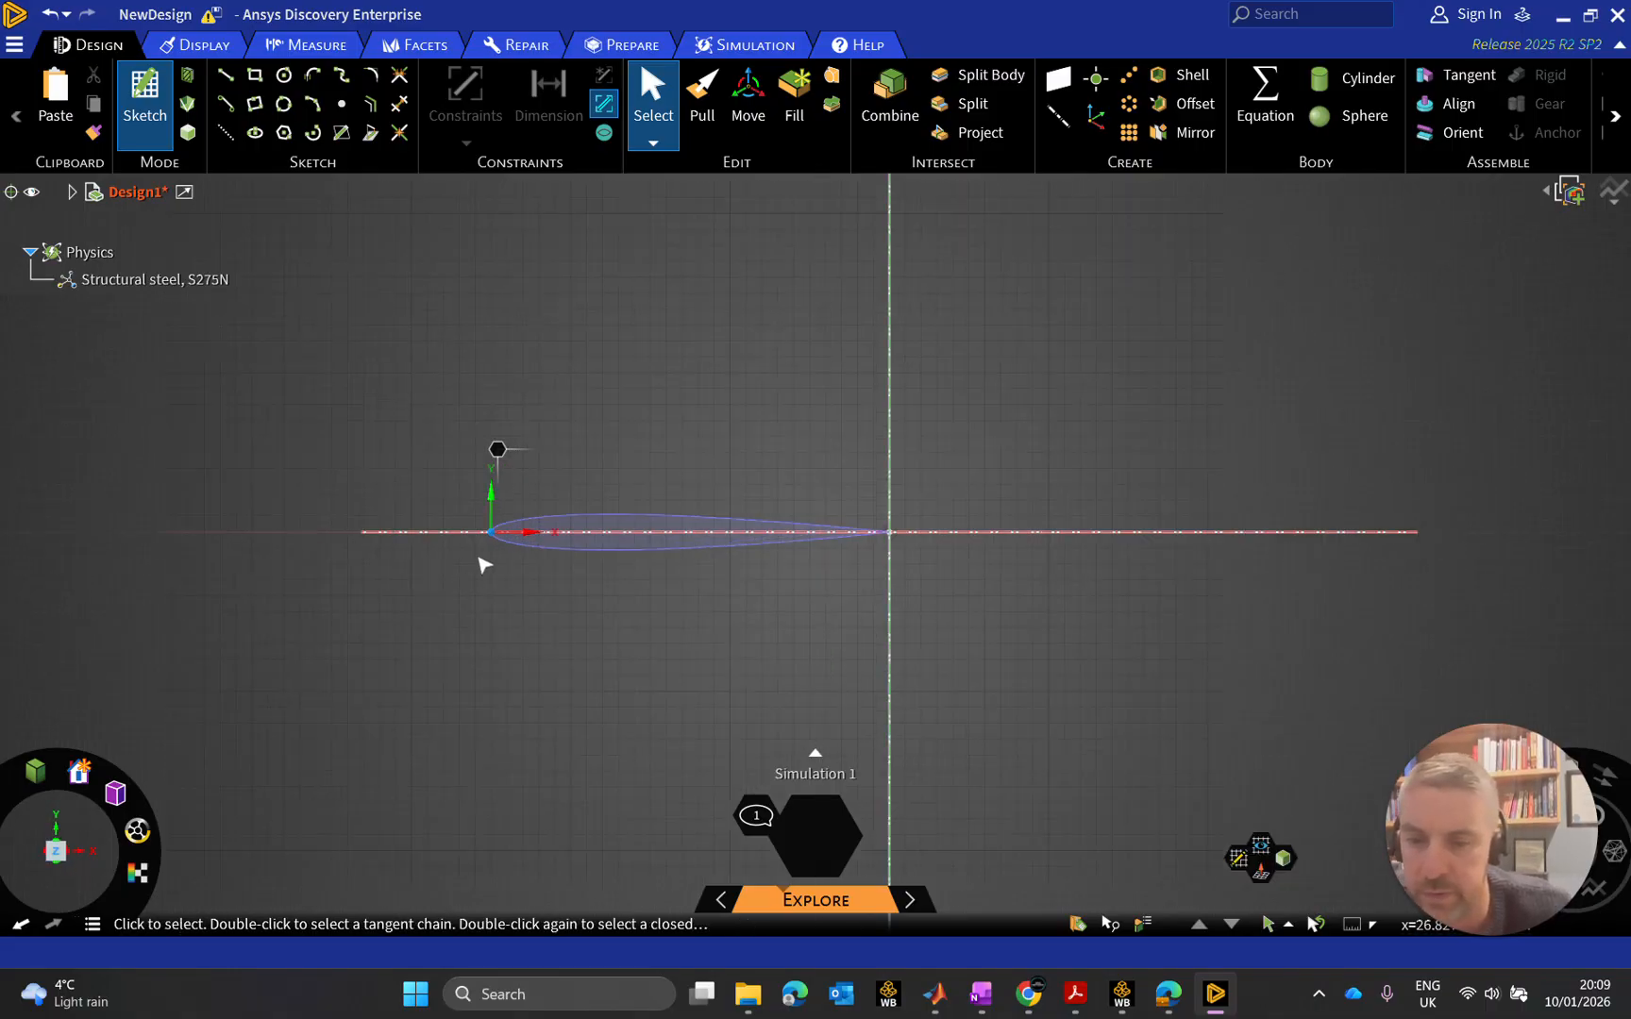
Draw a 1 mm horizontal construction line from the airfoil's leading edge at the origin along the chord
scroll(505, 500, "up", 7)
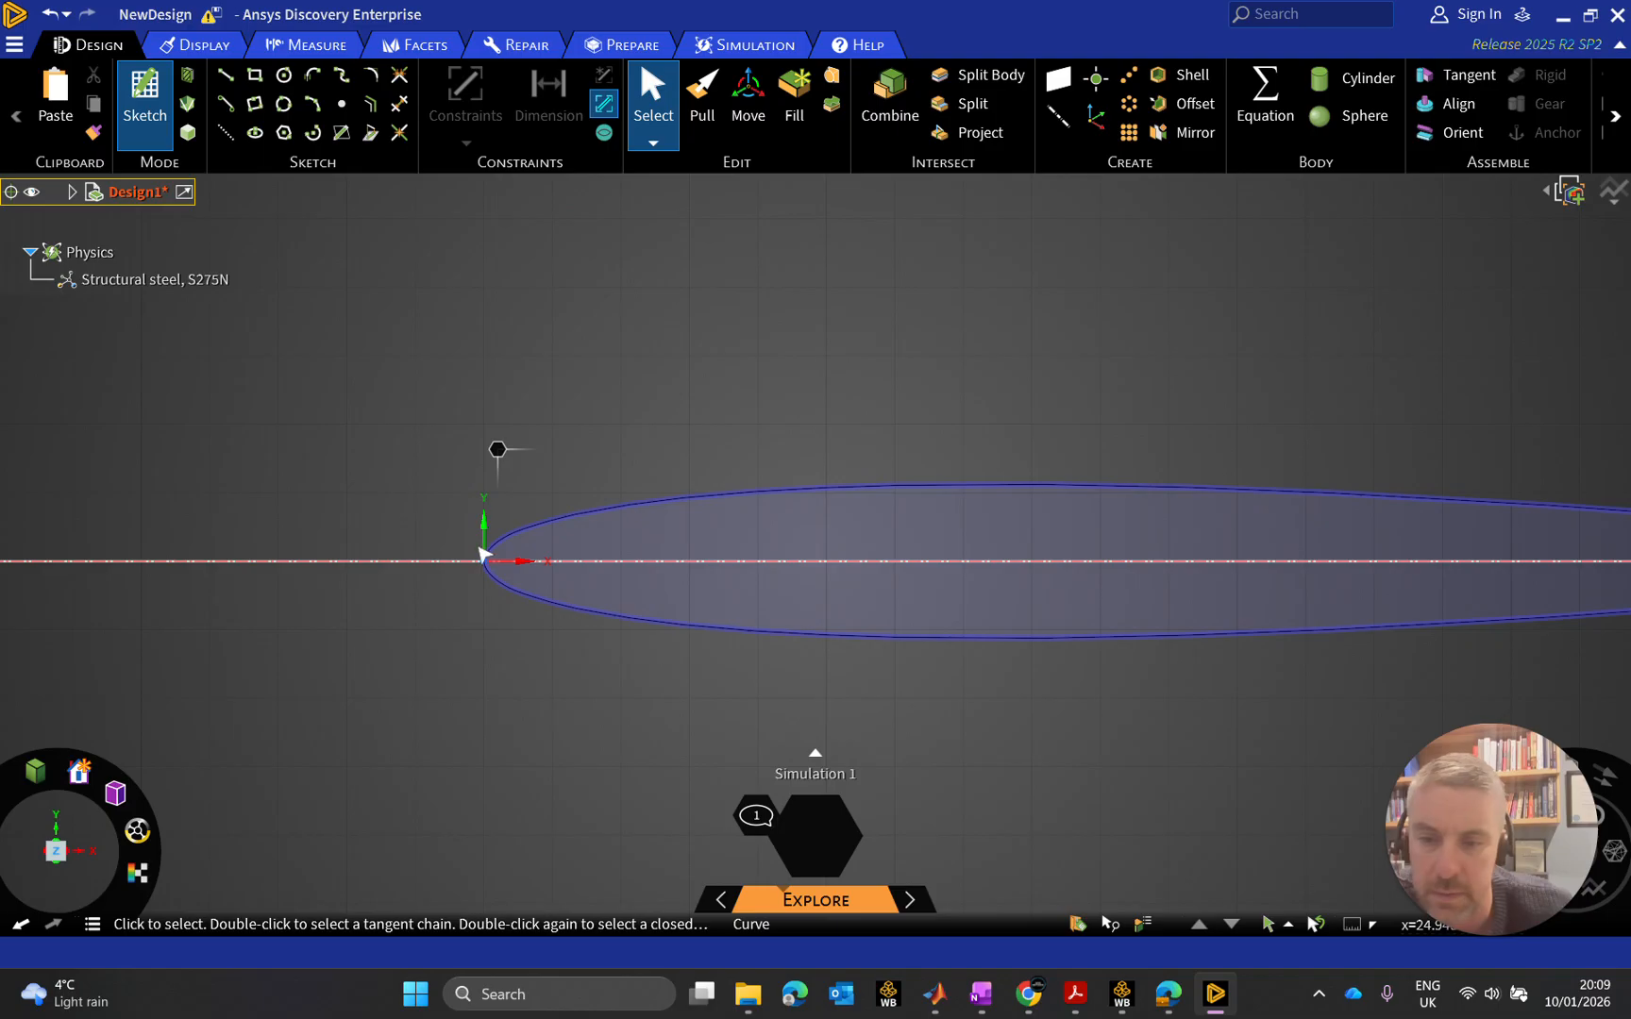
left_click(233, 137)
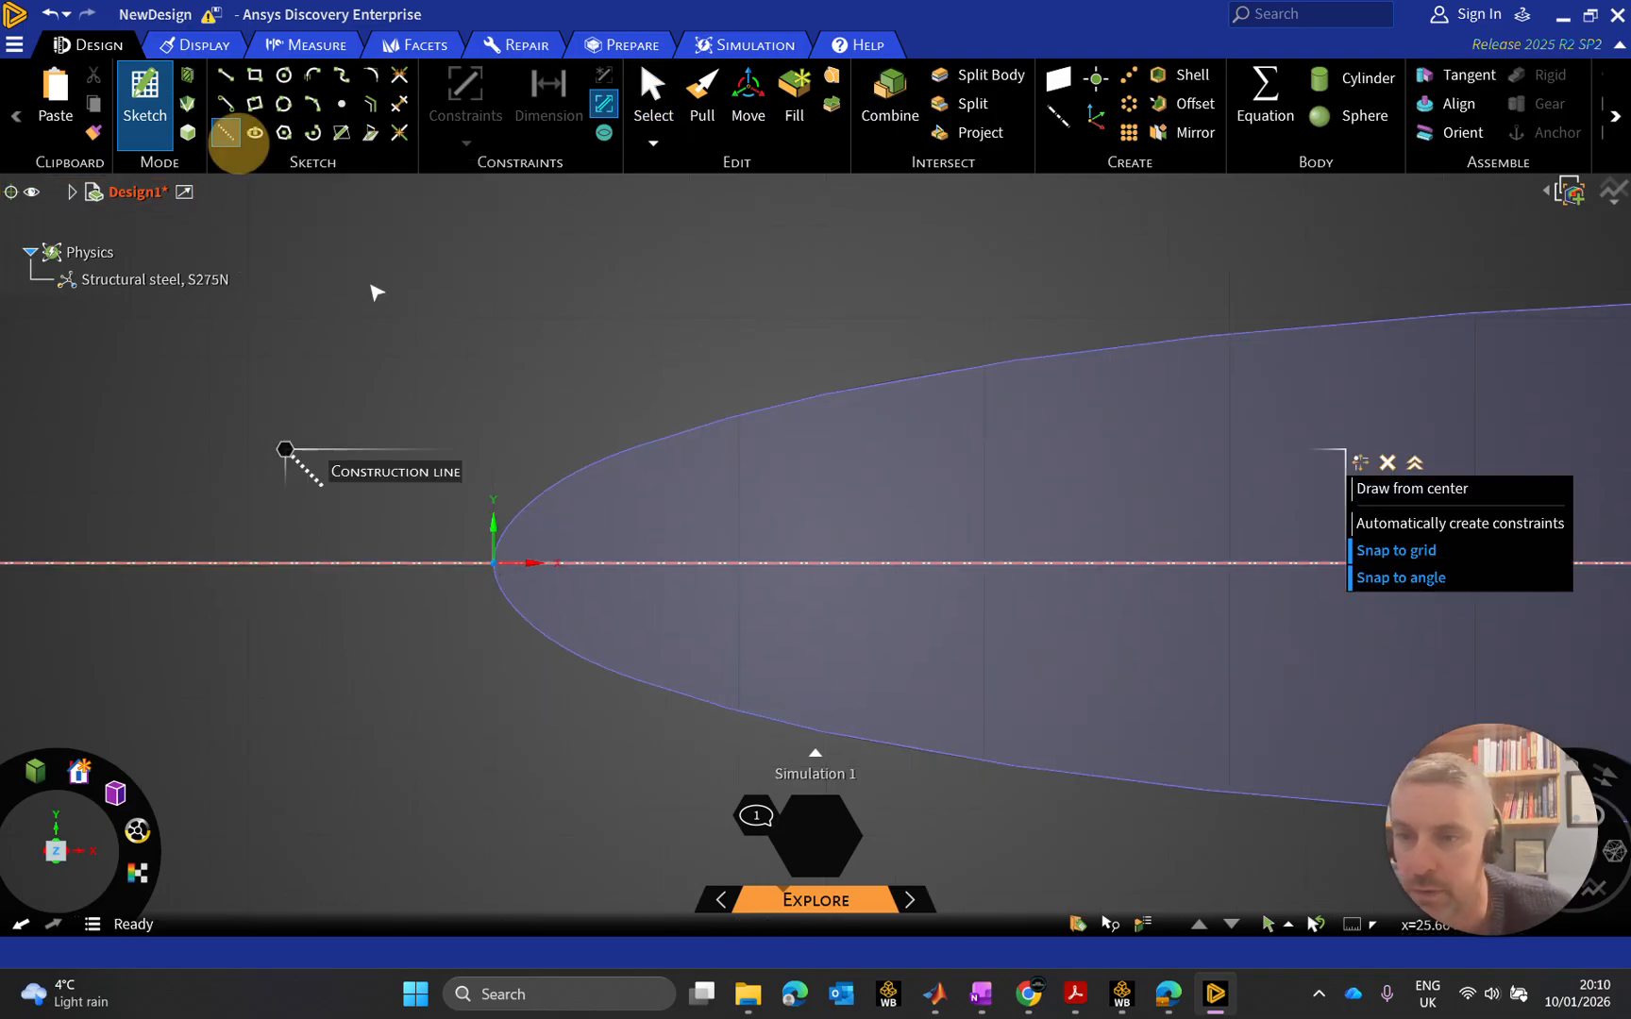
left_click(492, 564)
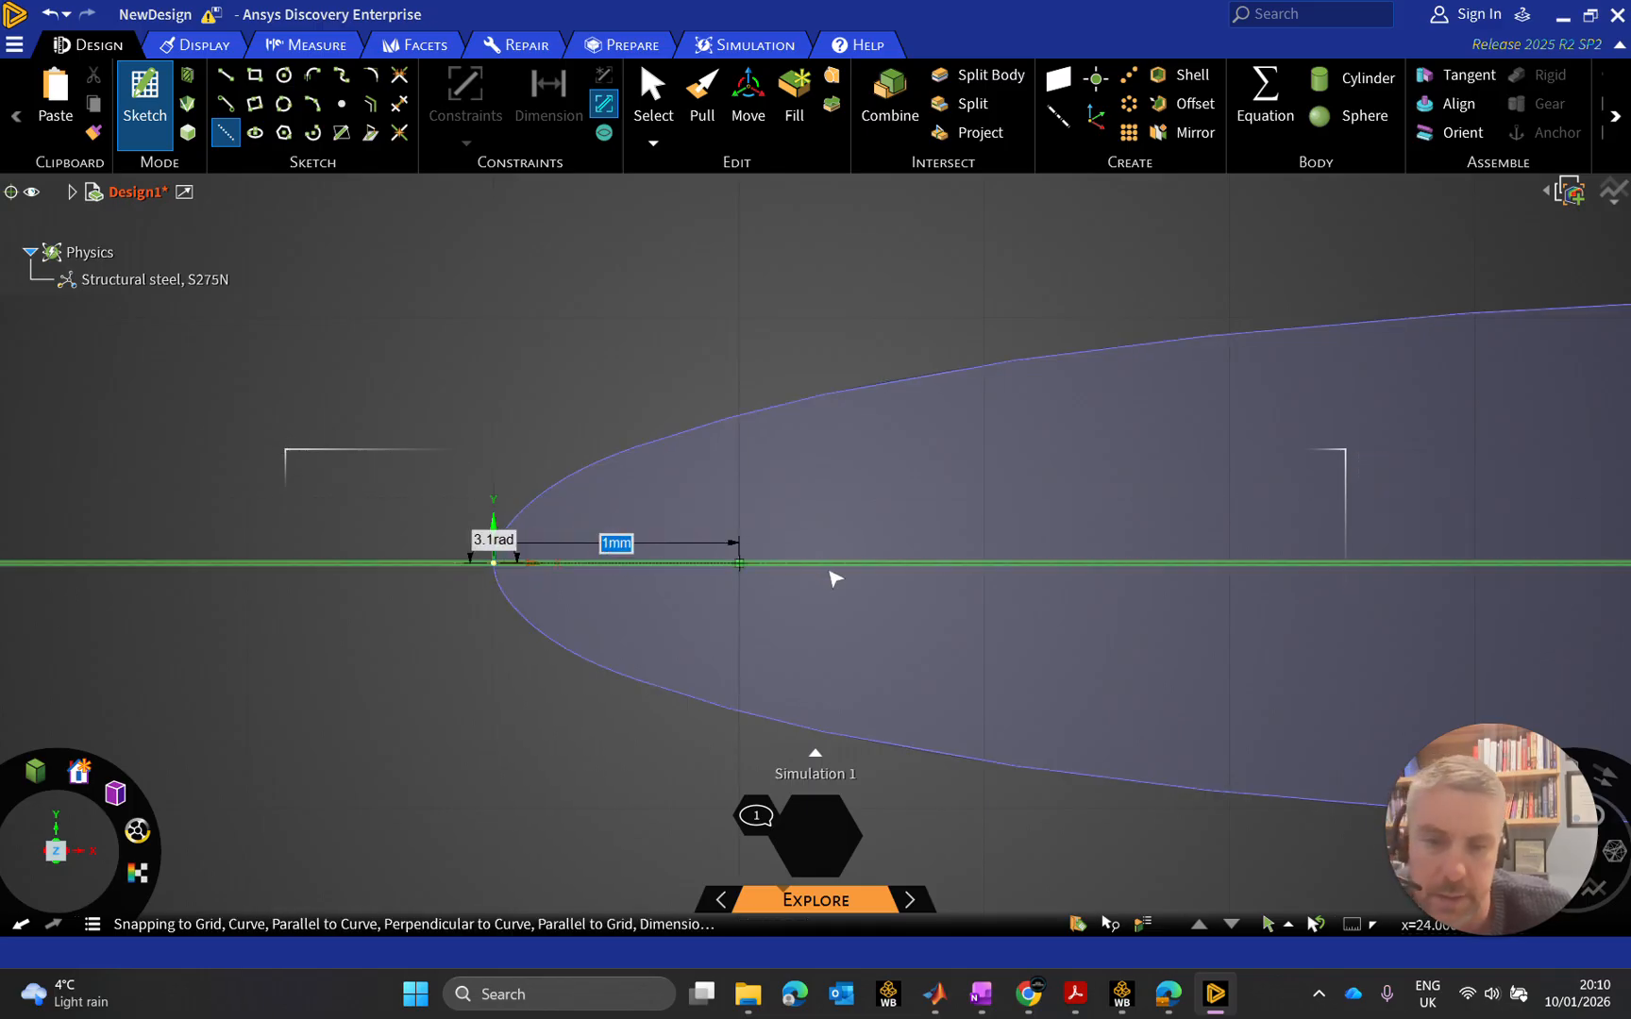
scroll(833, 571, "down", 3)
scroll(867, 578, "down", 3)
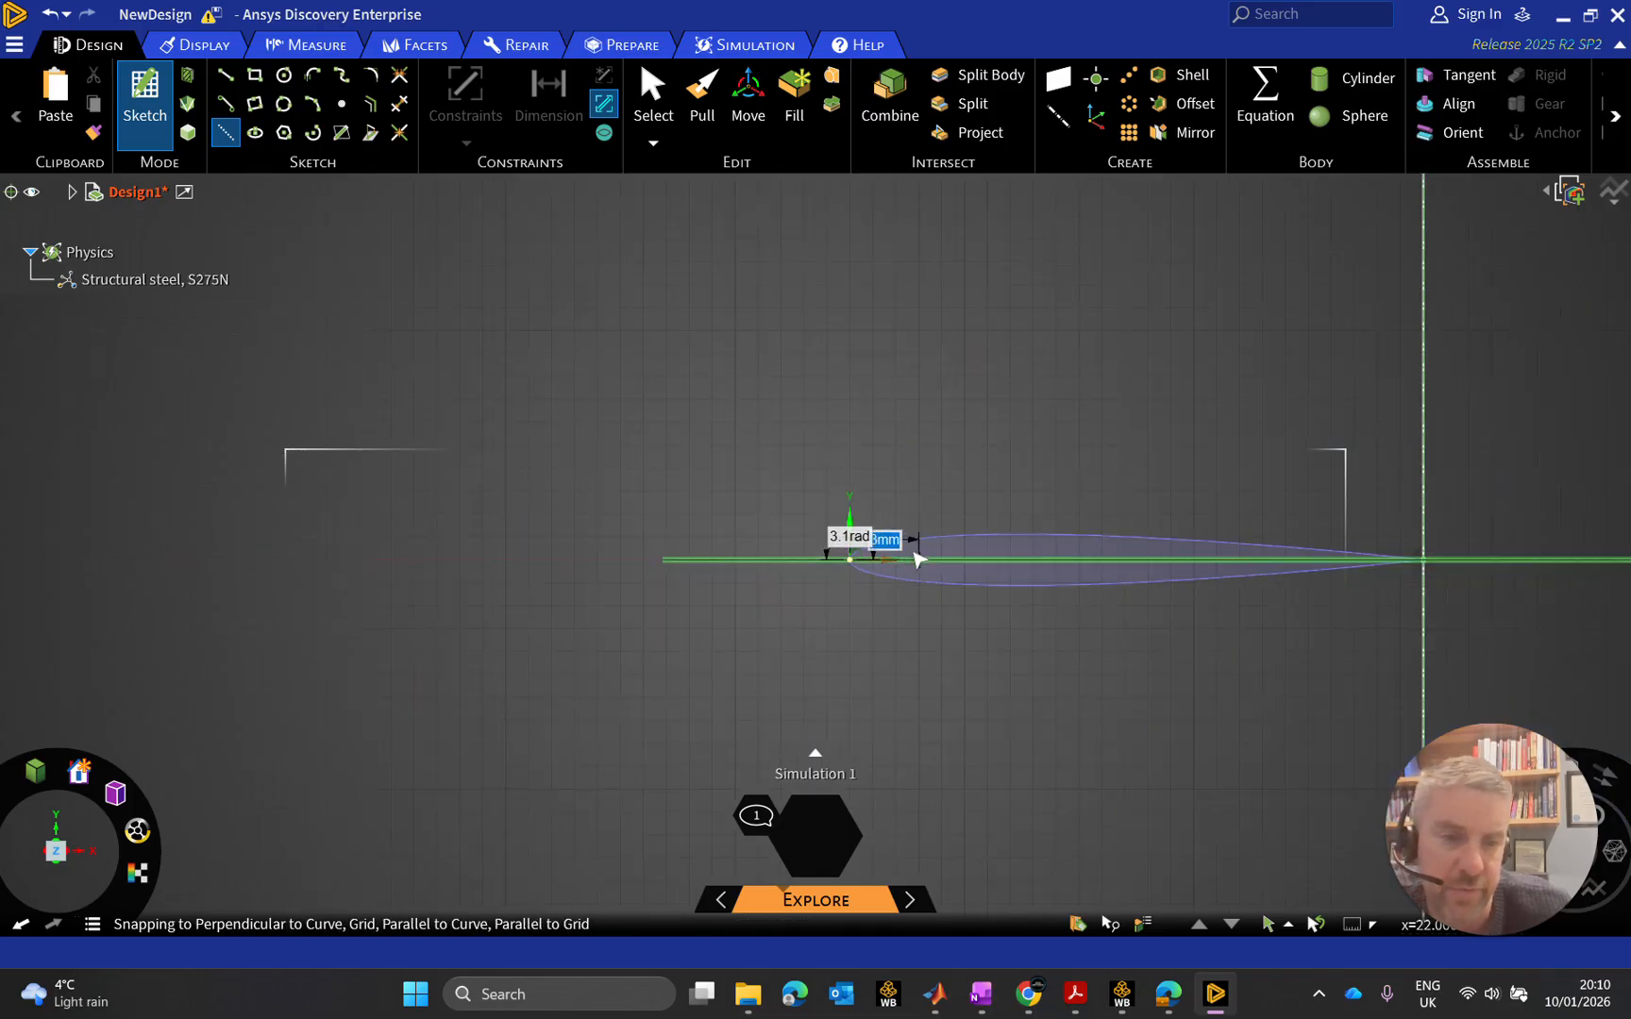
scroll(913, 562, "up", 2)
scroll(909, 571, "up", 2)
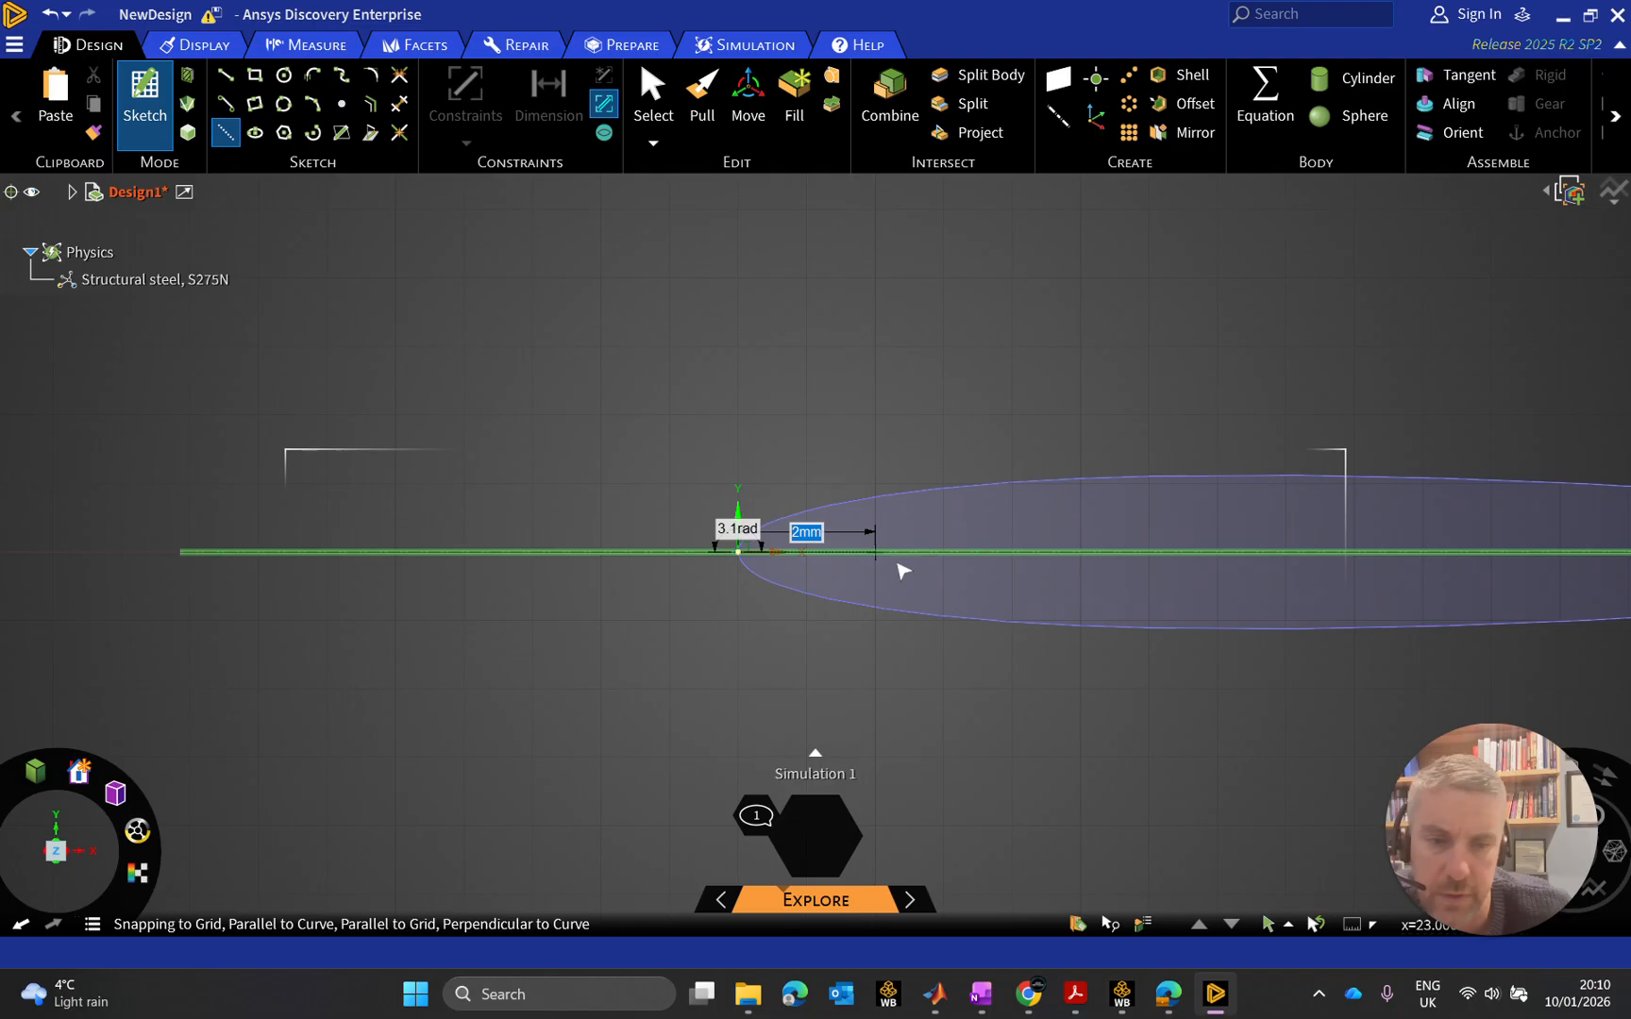
left_click(809, 550)
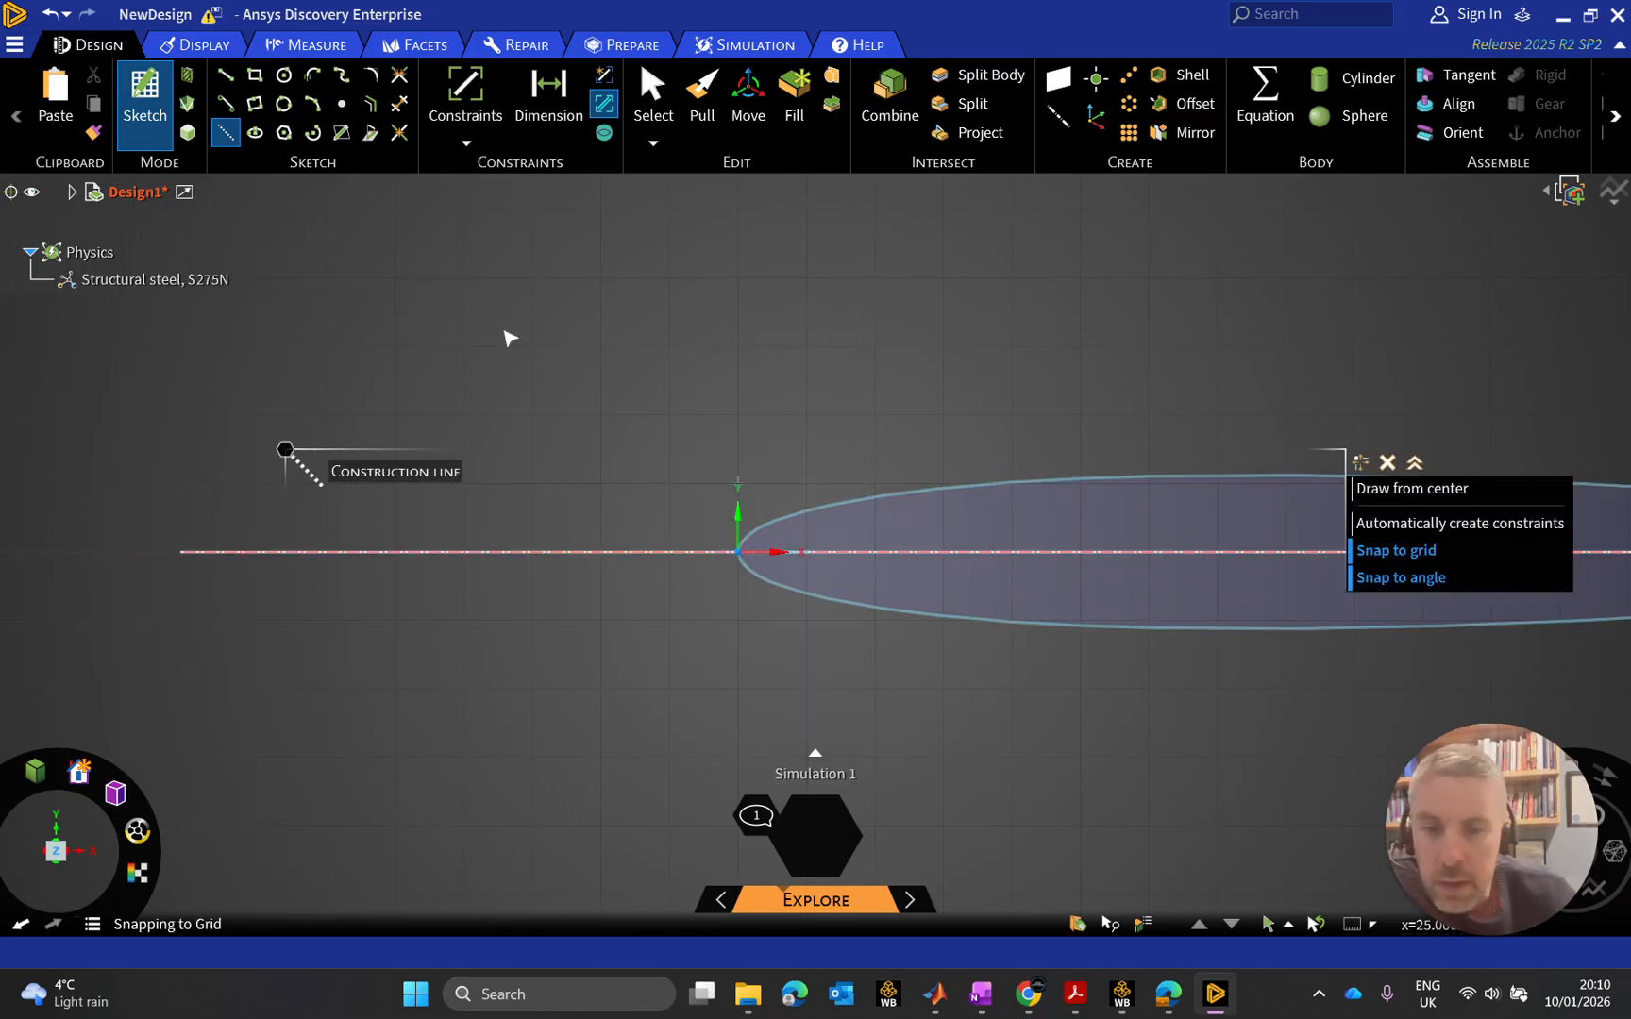
Draw a 375 mm vertical construction line upward from the inner end of the 1 mm construction line
left_click(807, 552)
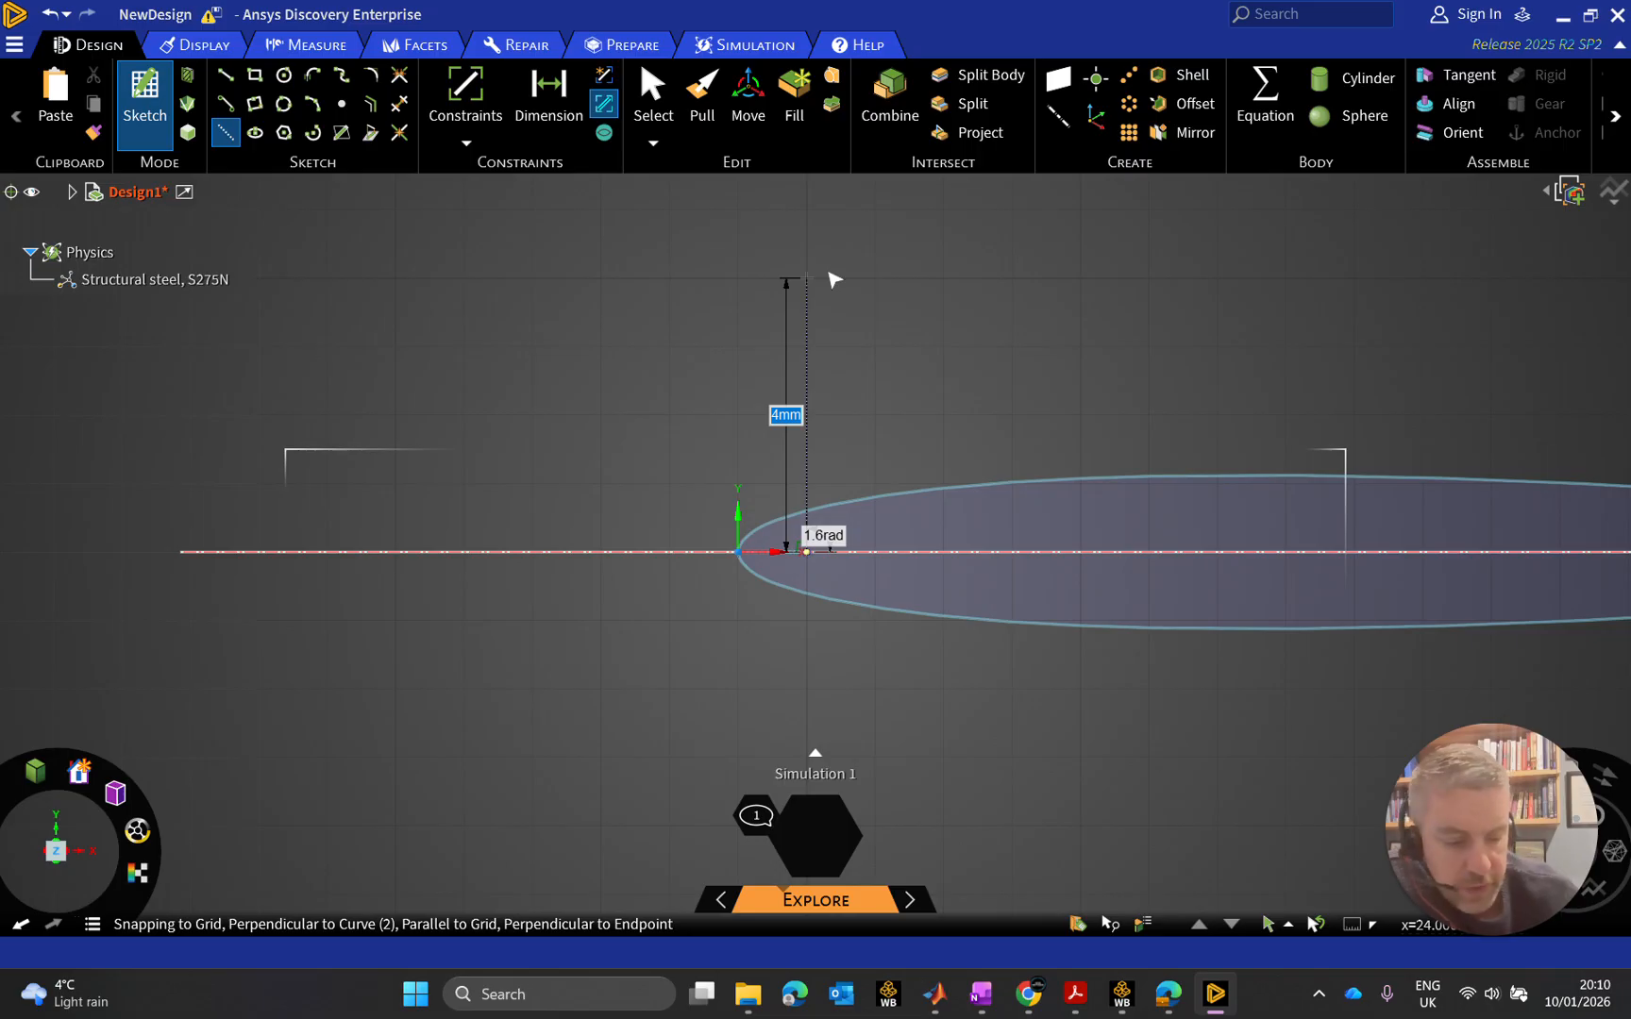
type("375")
key("Return")
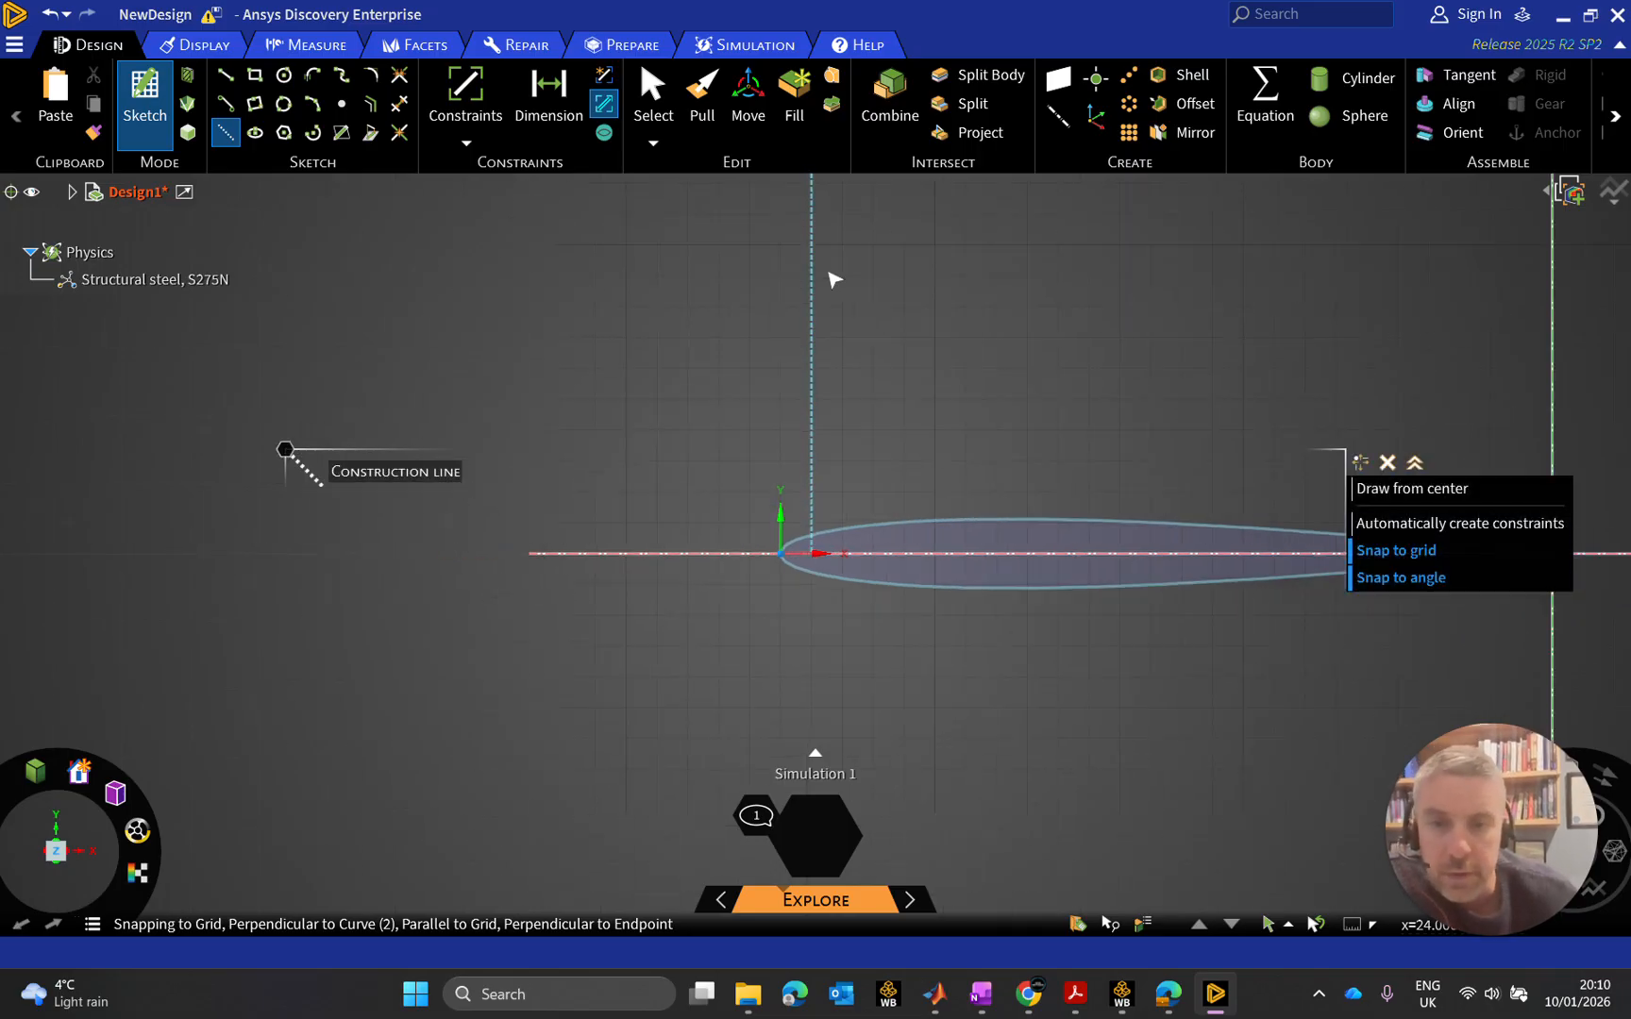
scroll(818, 577, "up", 12)
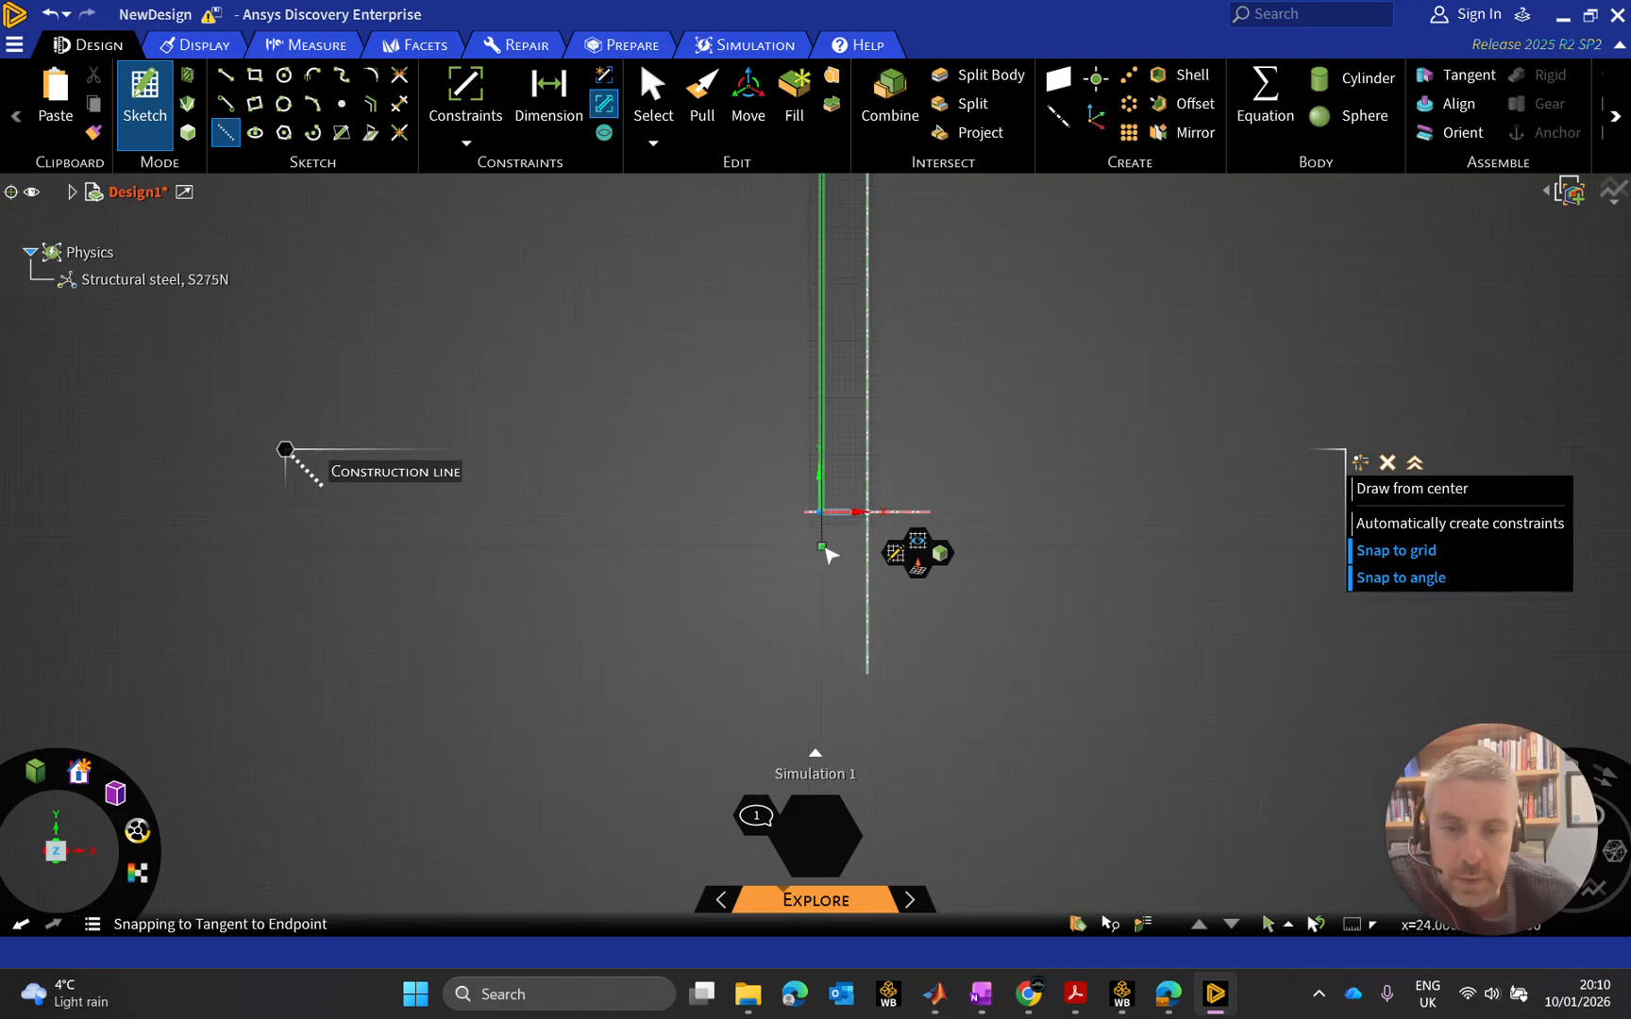
scroll(804, 351, "up", 8)
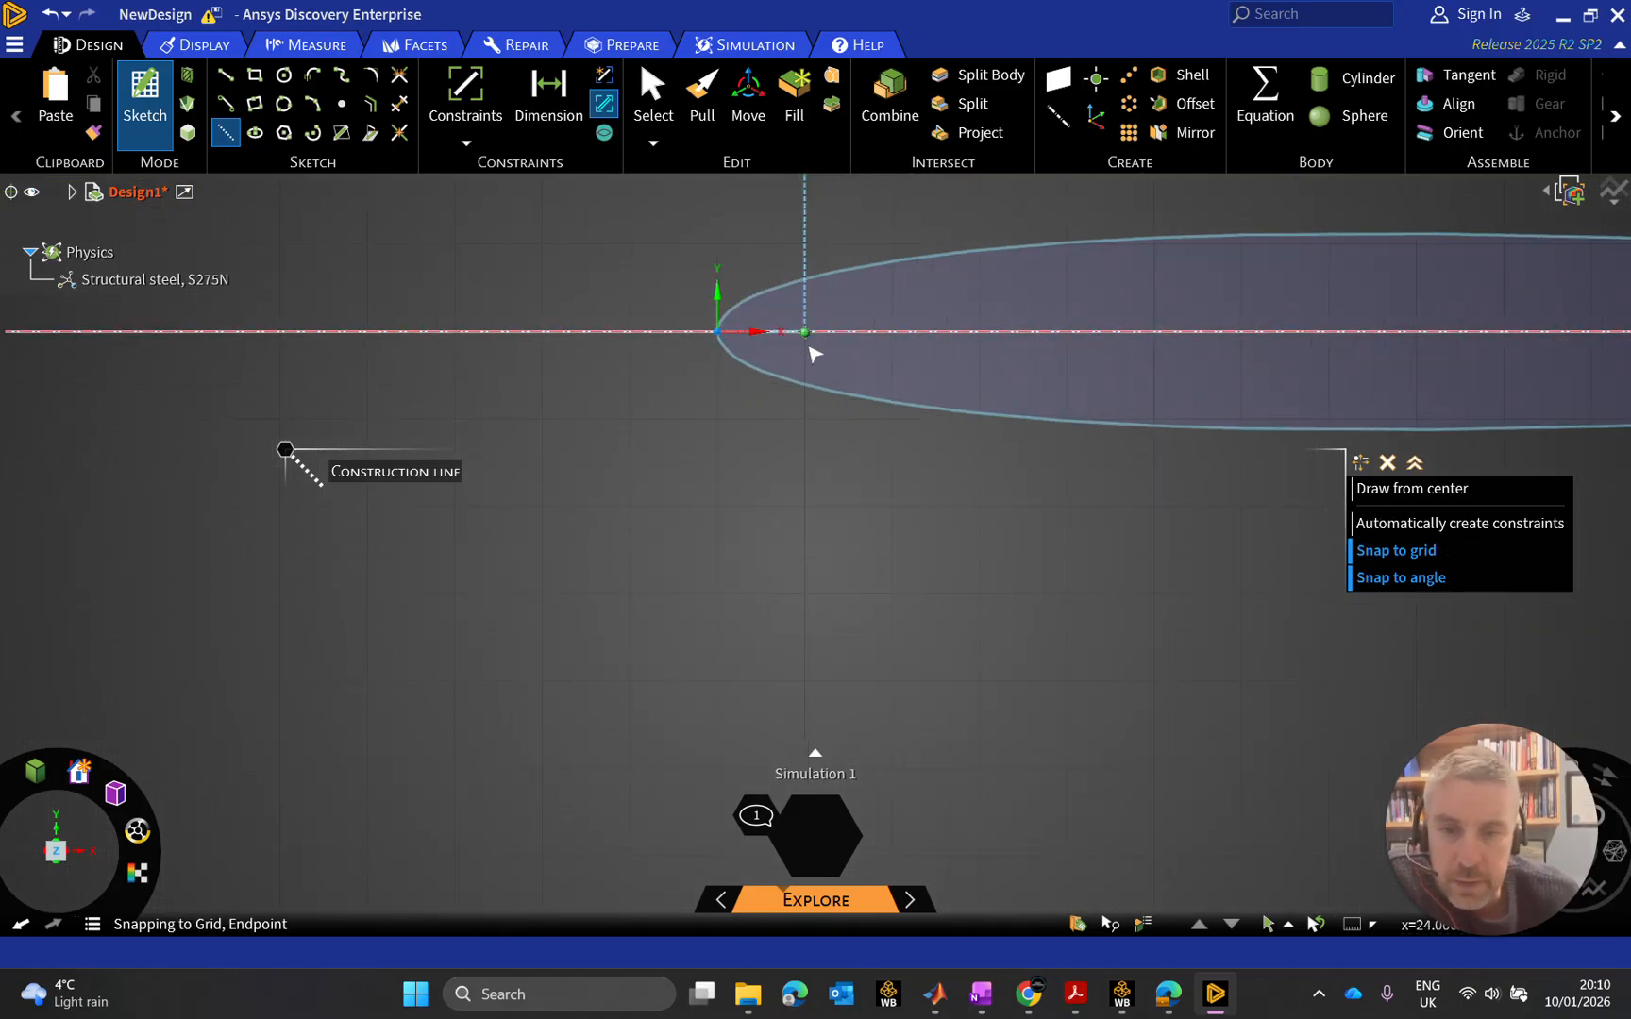
scroll(861, 506, "down", 5)
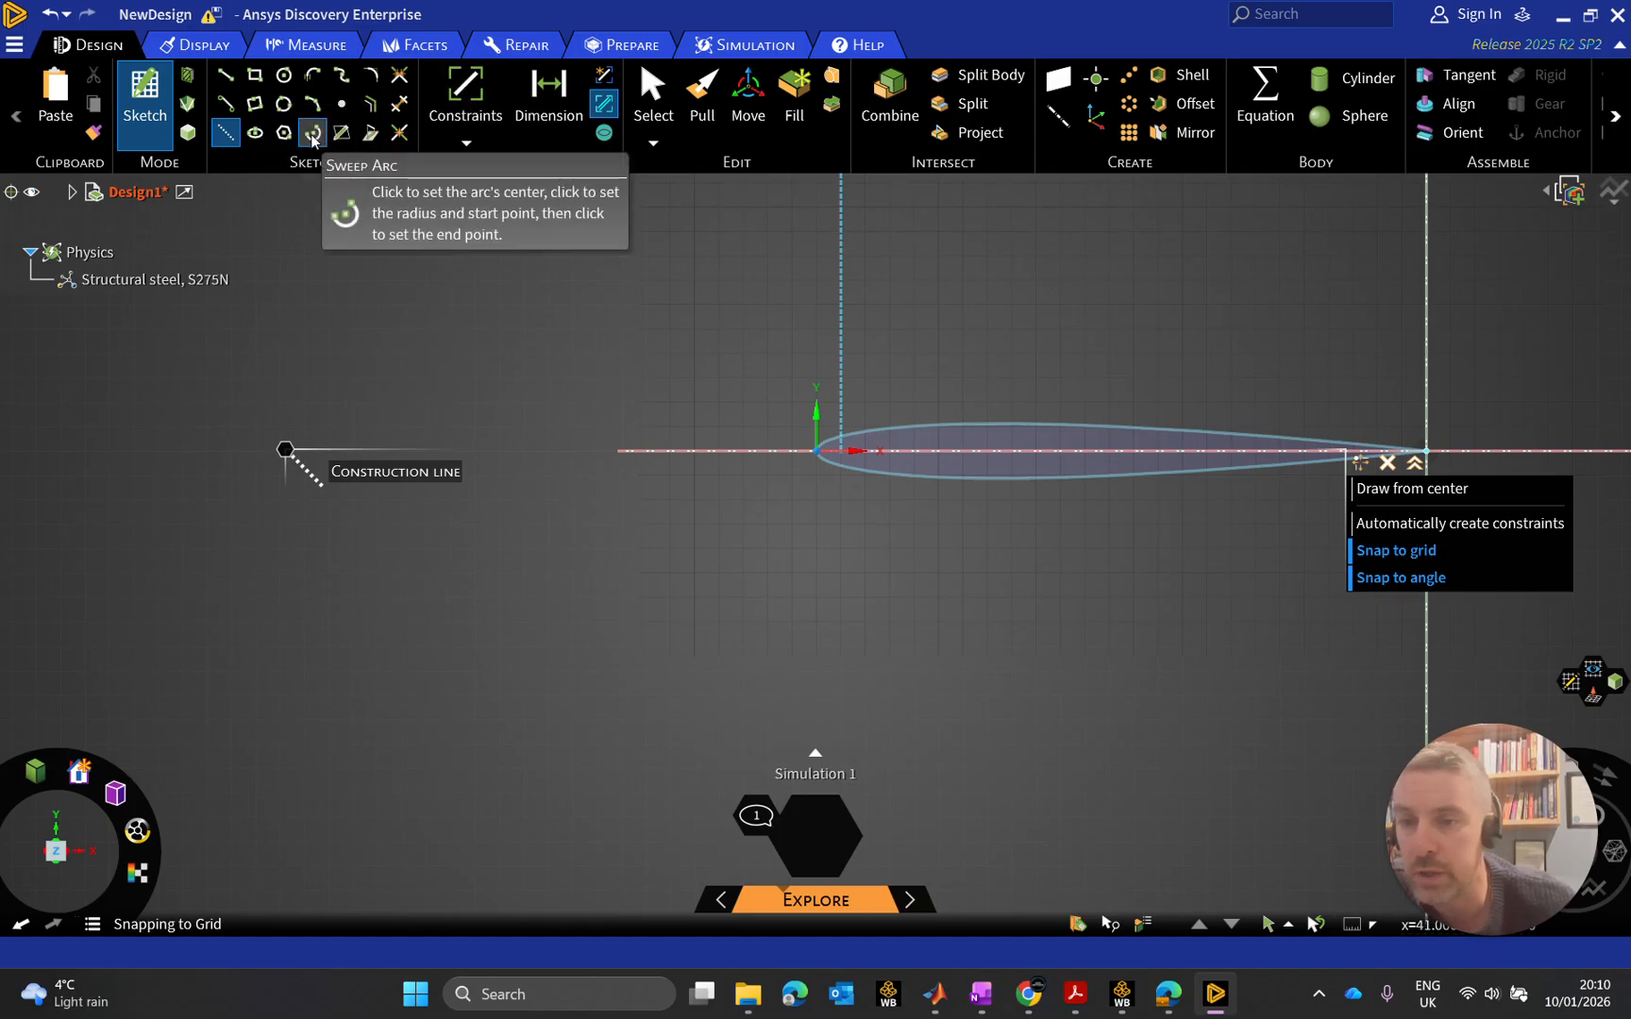
Sketch a 750 mm diameter semicircular sweep arc around the leading-edge side, centred on the vertical construction line's lower end and starting at its upper end
left_click(312, 135)
scroll(860, 451, "up", 8)
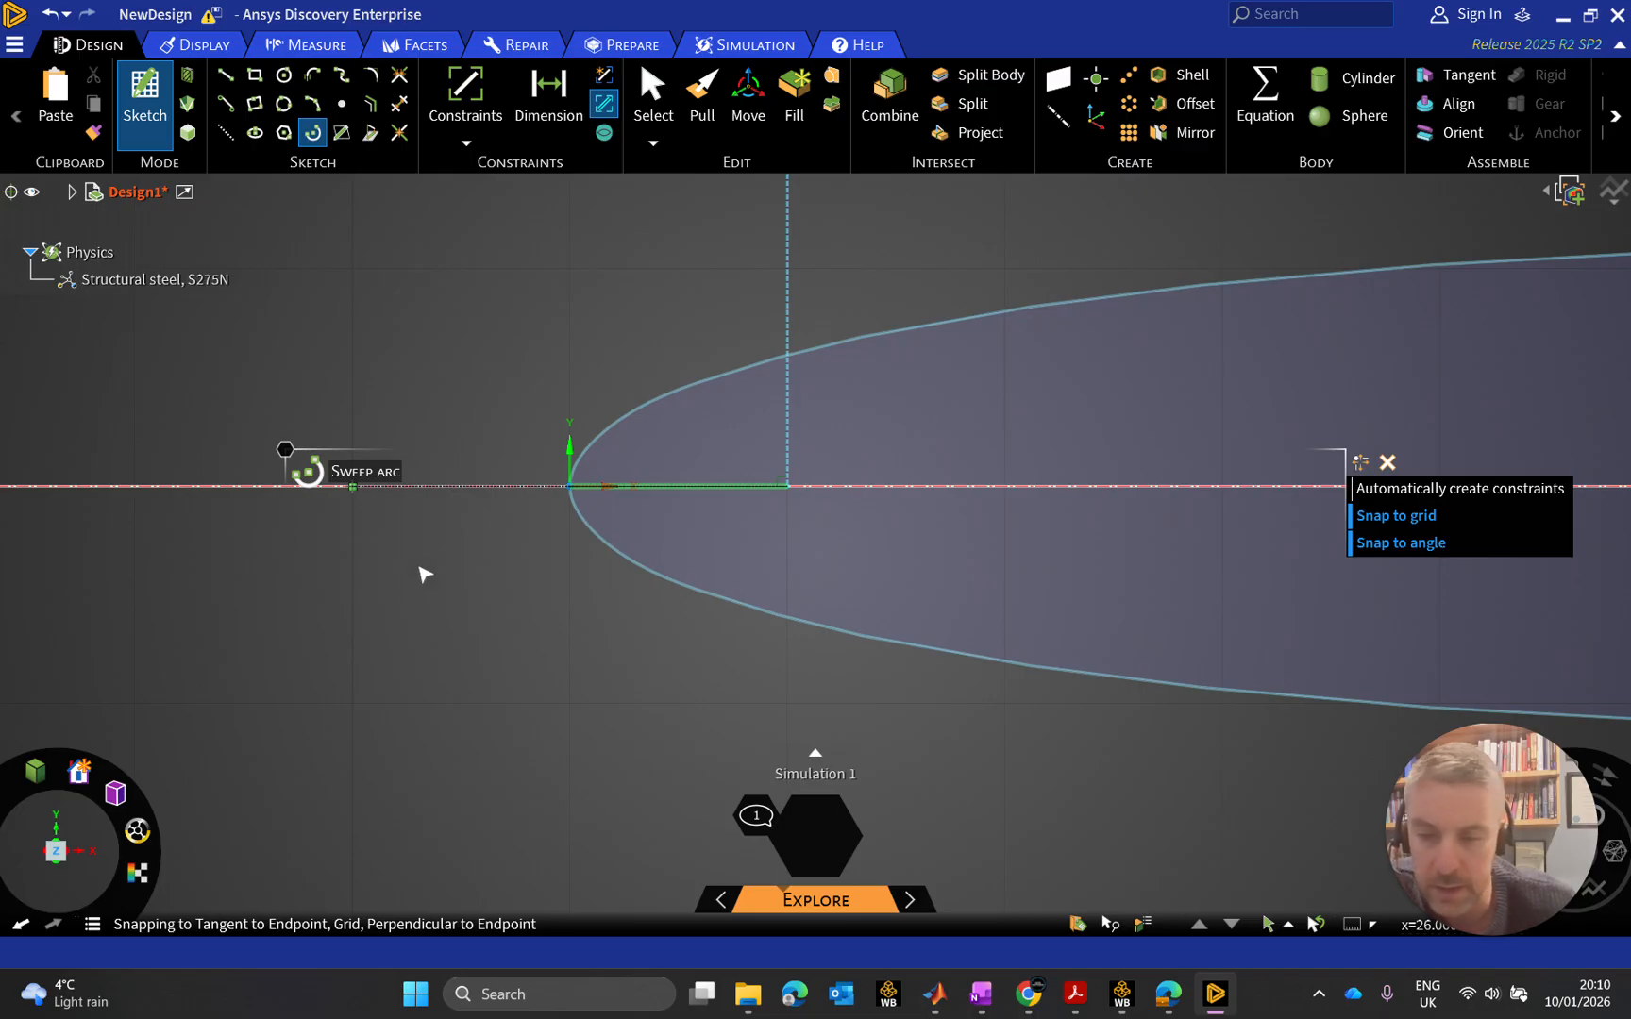
left_click(787, 486)
scroll(776, 424, "down", 5)
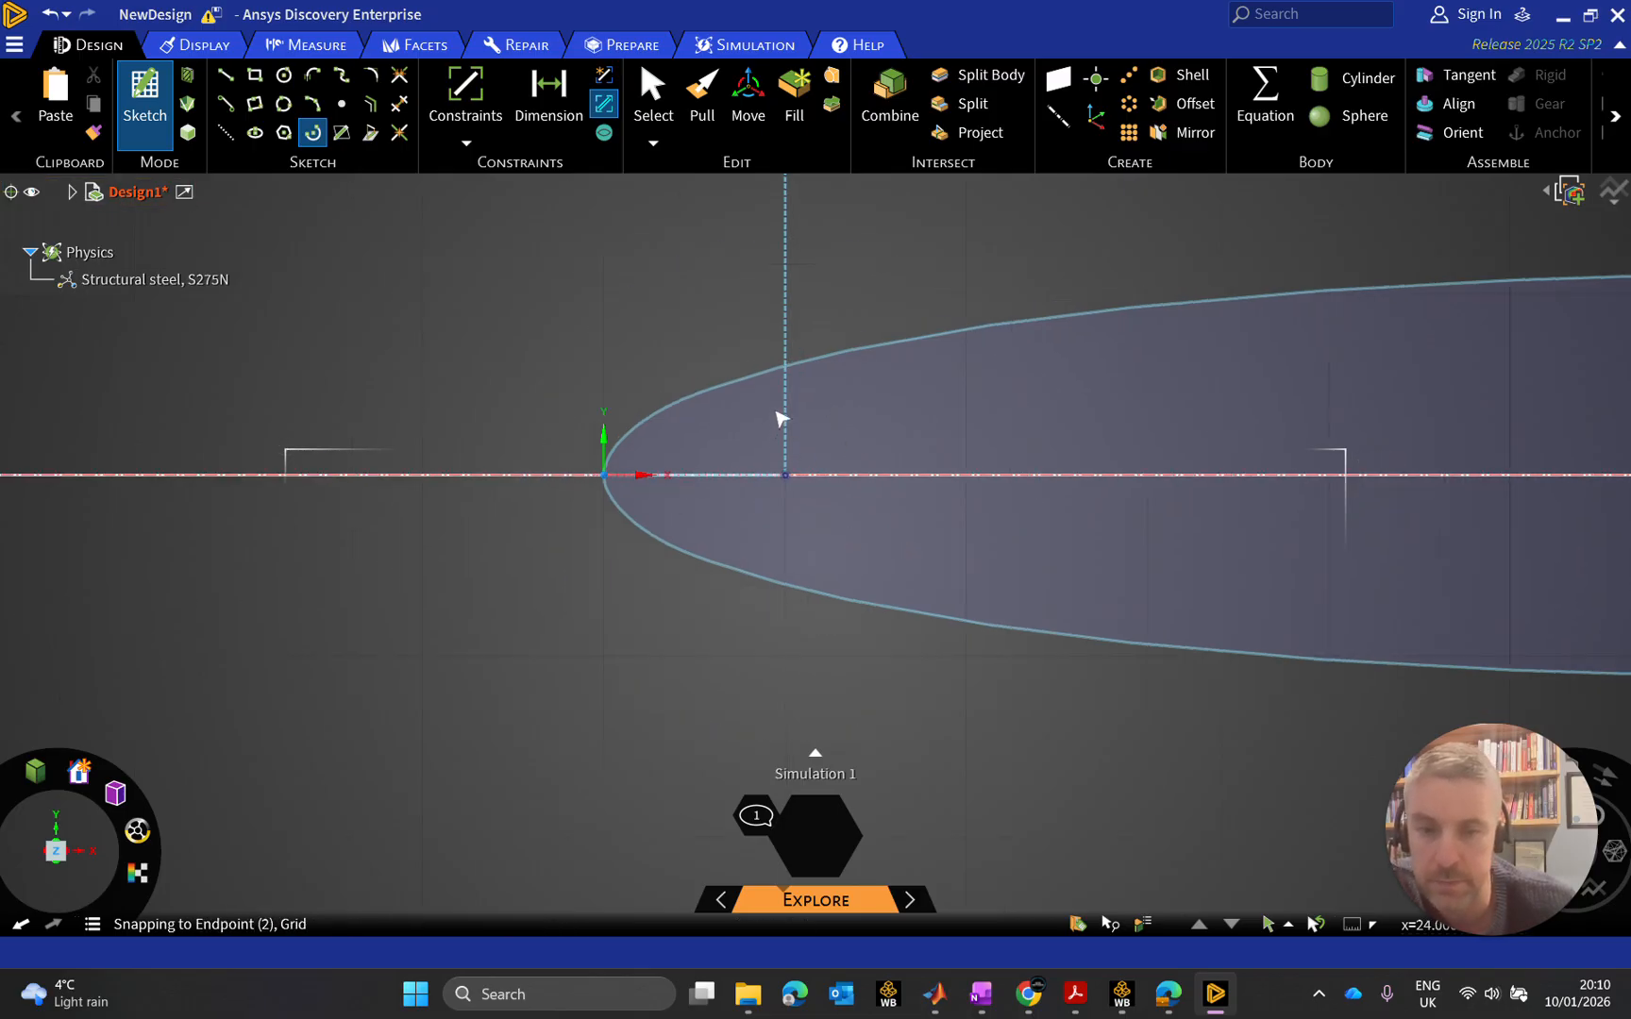
scroll(778, 272, "down", 8)
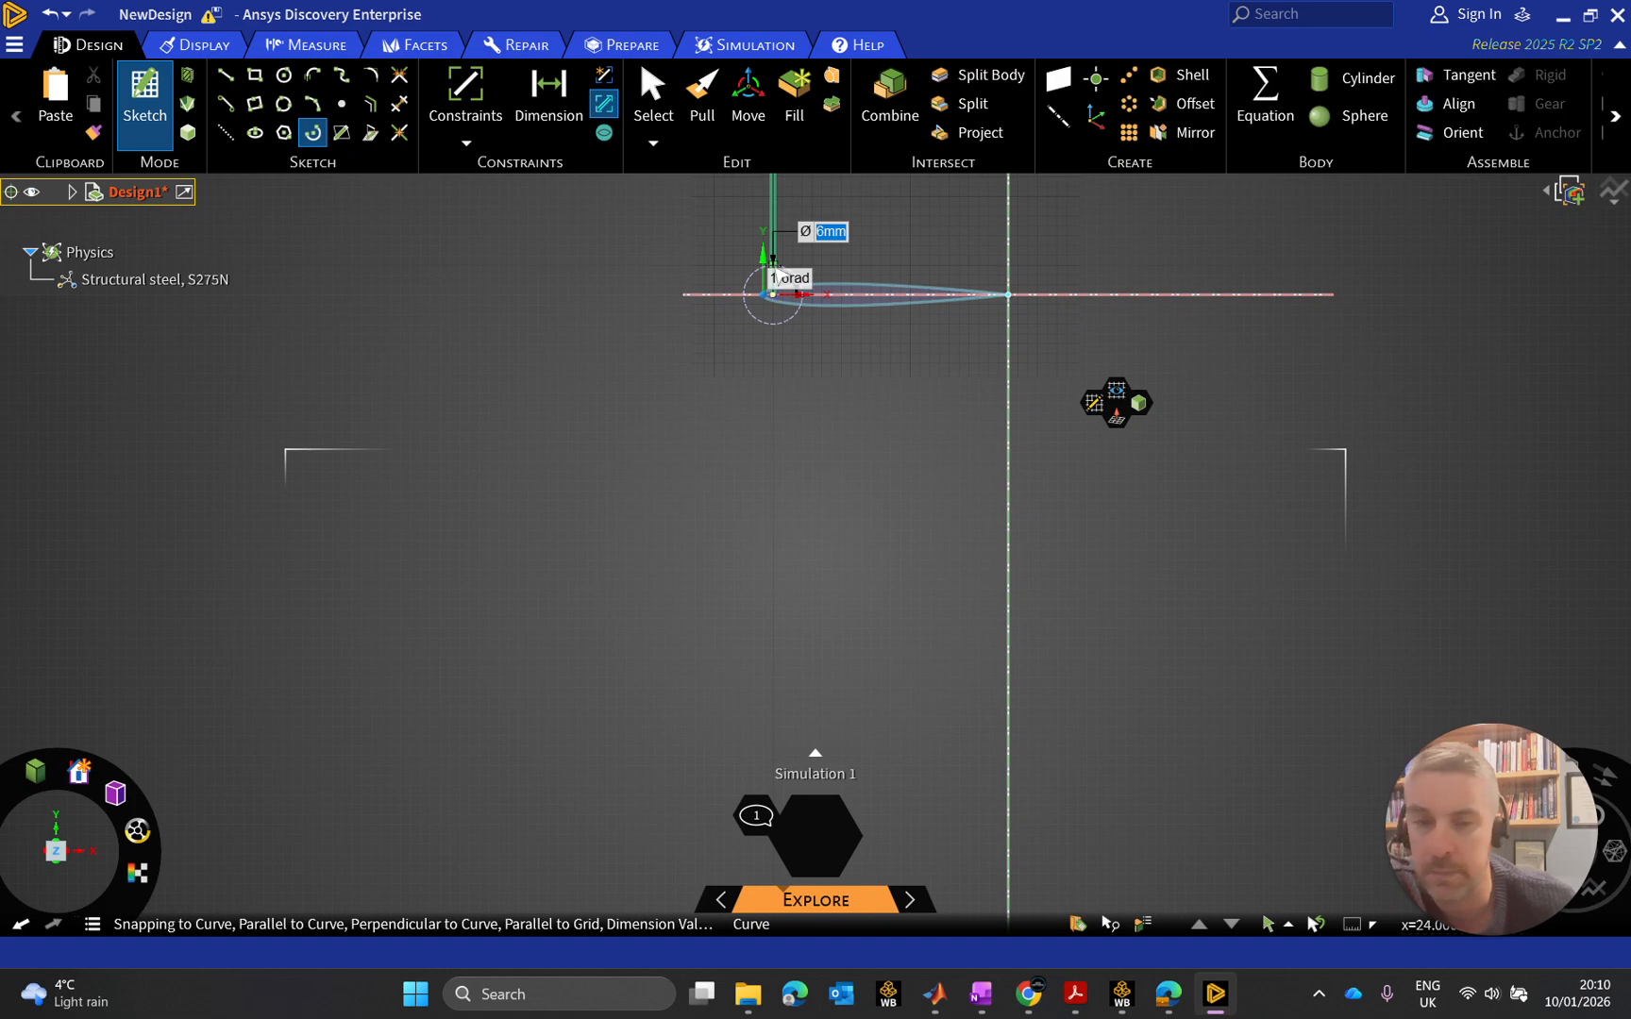
middle_click_drag(777, 321, 783, 619, "shift")
scroll(812, 406, "up", 5)
scroll(809, 370, "down", 12)
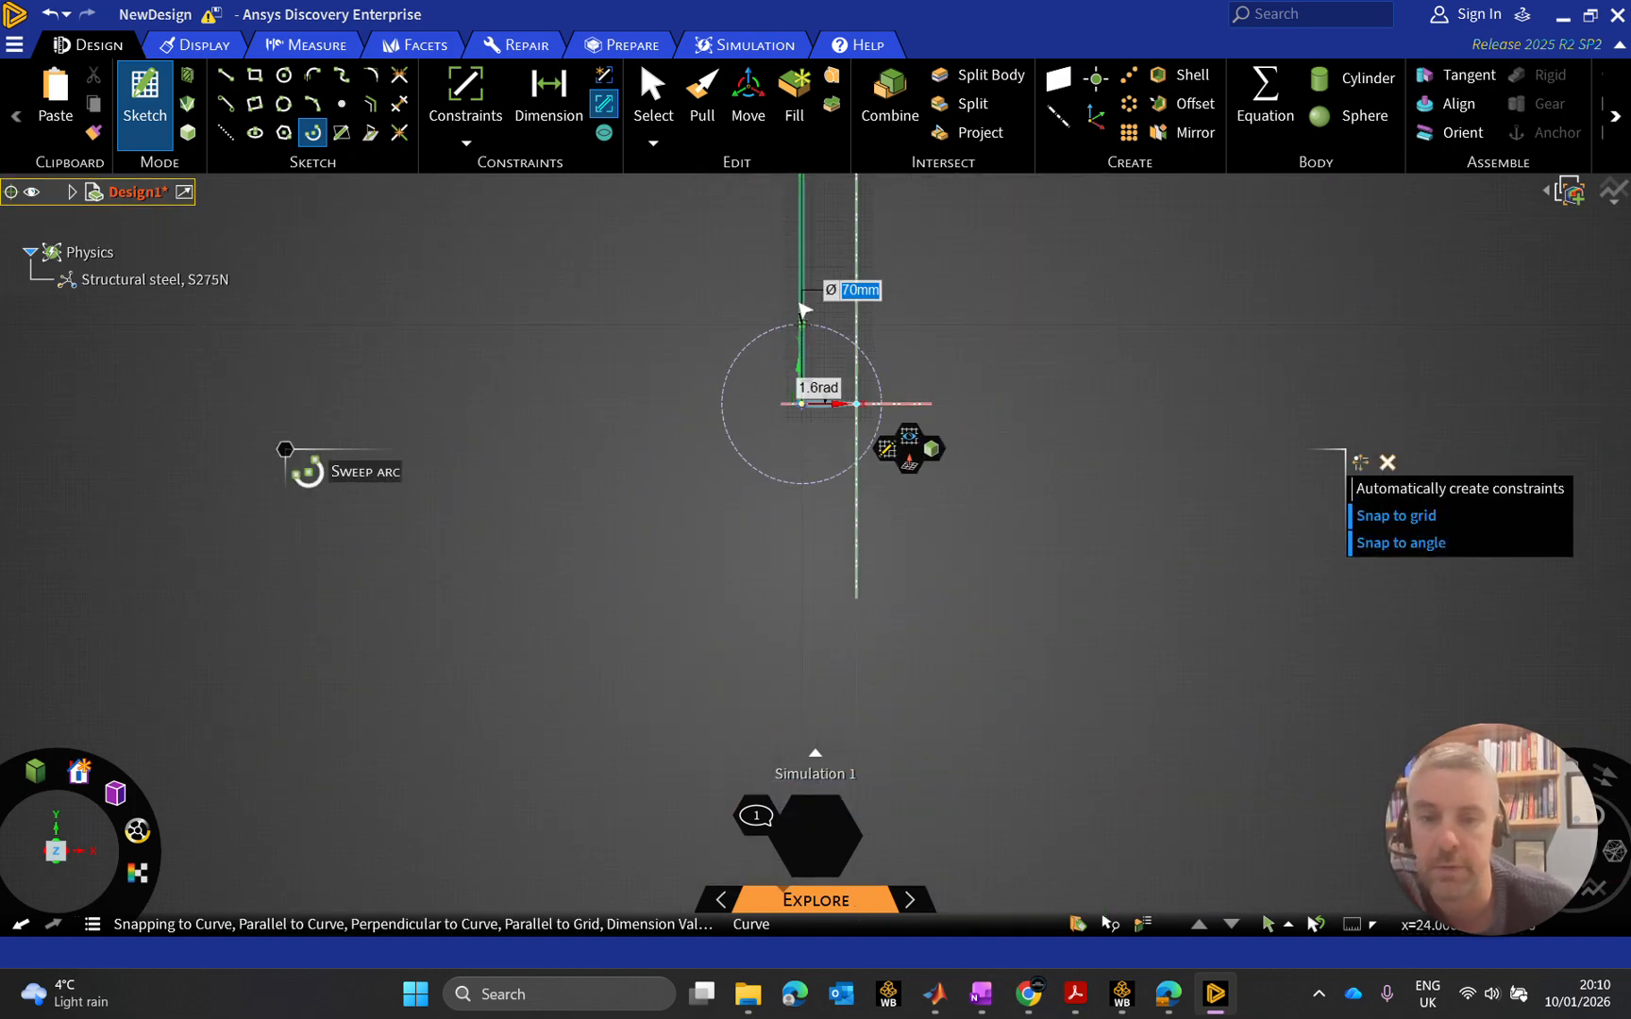
middle_click_drag(800, 283, 764, 564, "shift")
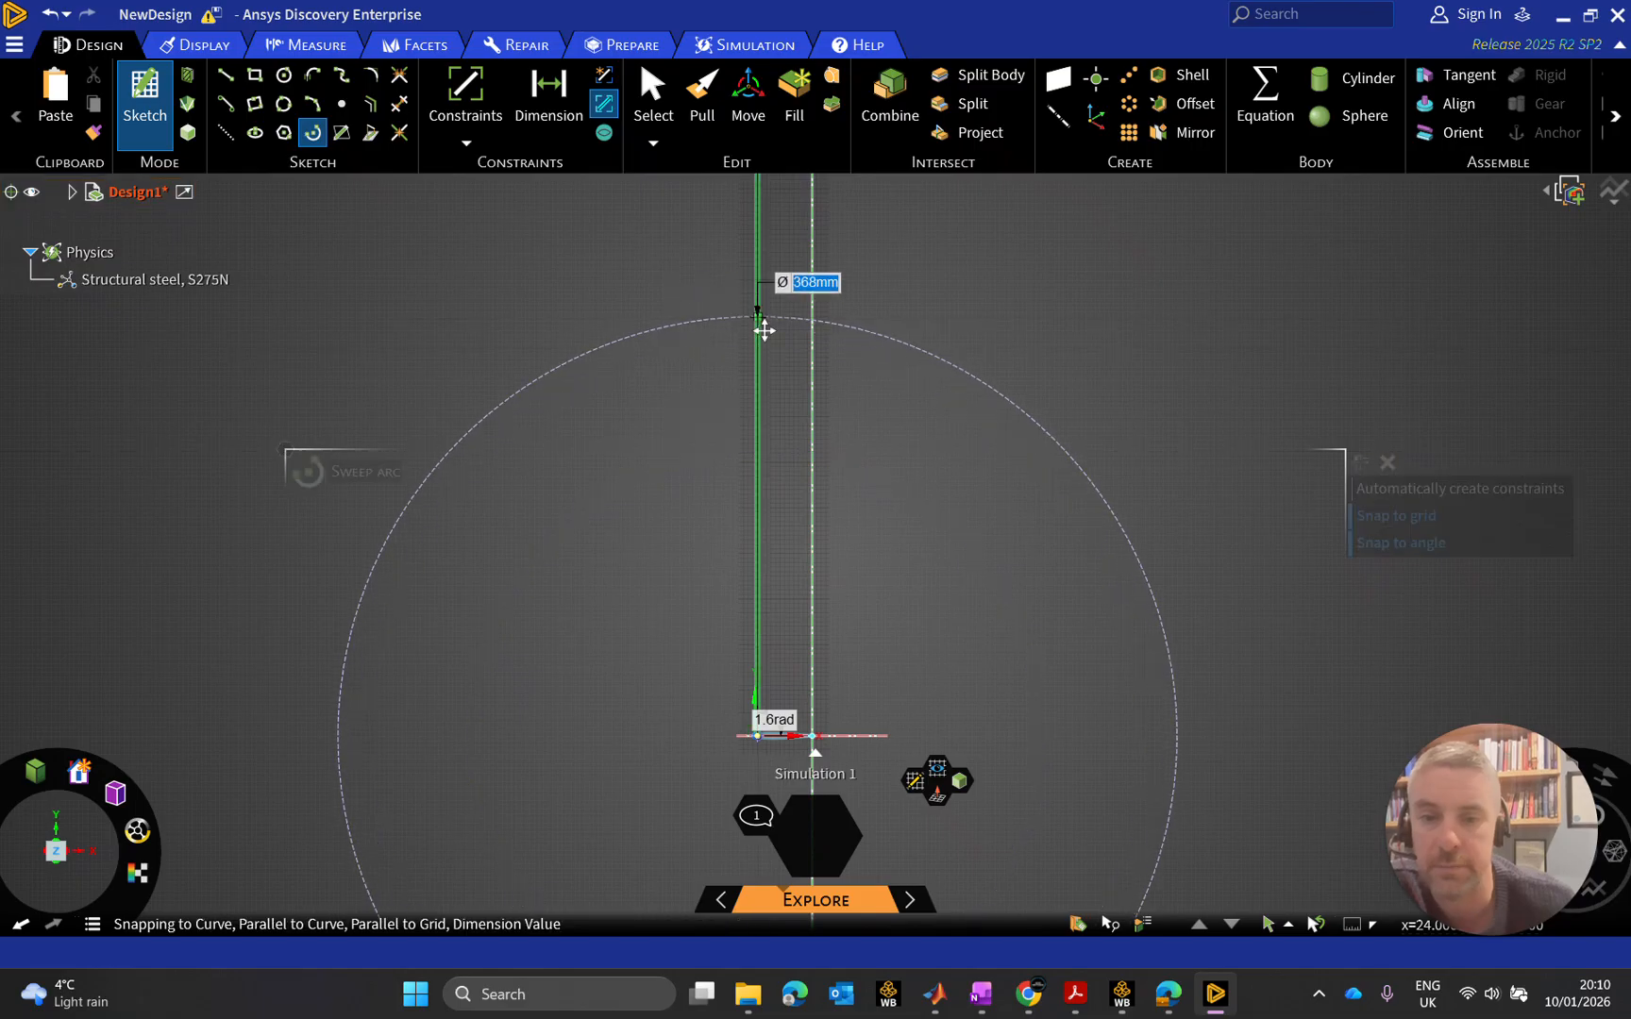
middle_click_drag(765, 329, 753, 619, "shift")
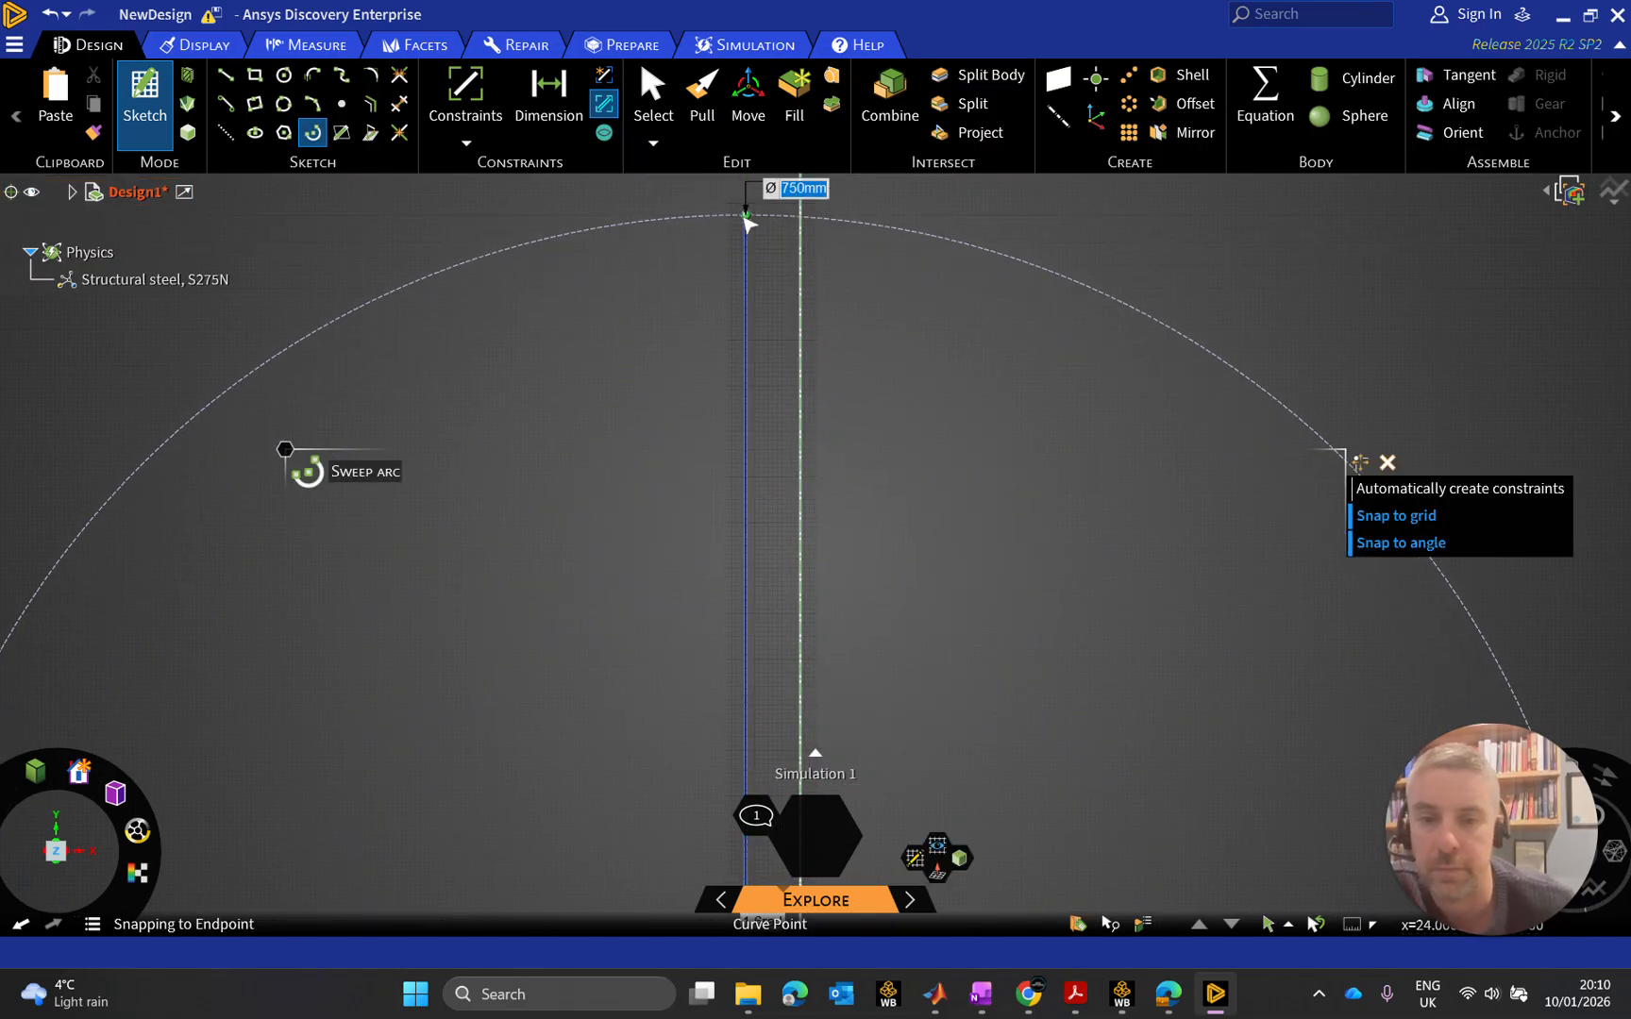
left_click(745, 217)
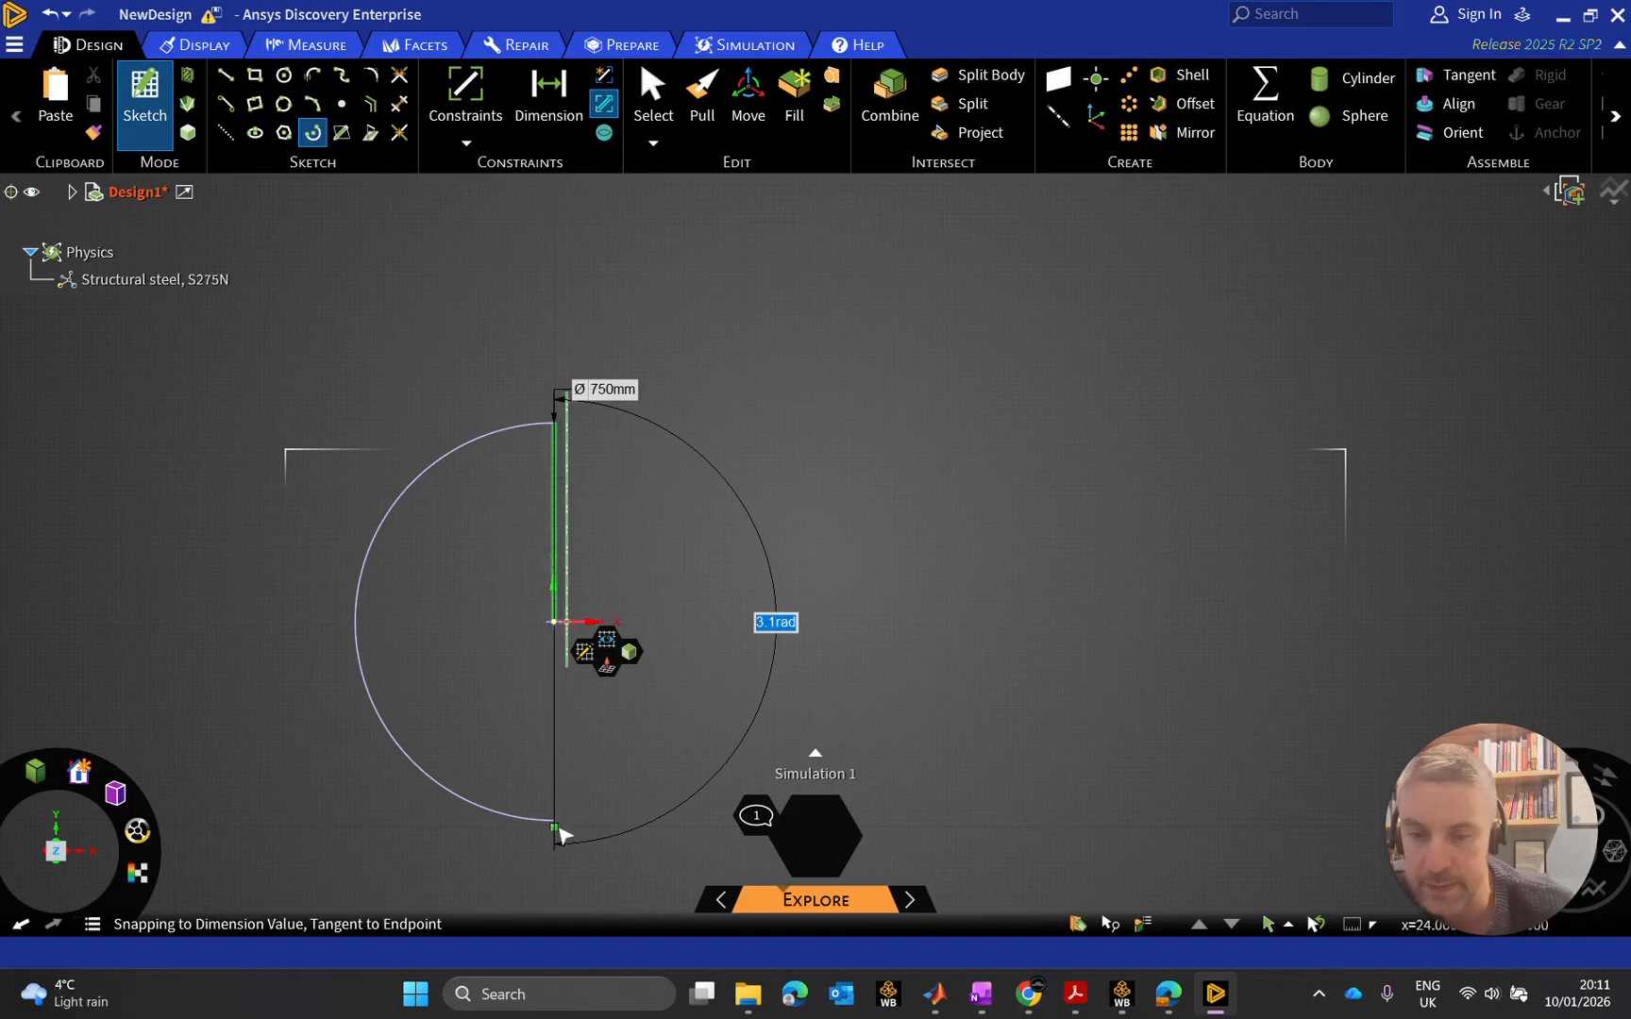
scroll(567, 835, "up", 5)
scroll(557, 832, "up", 5)
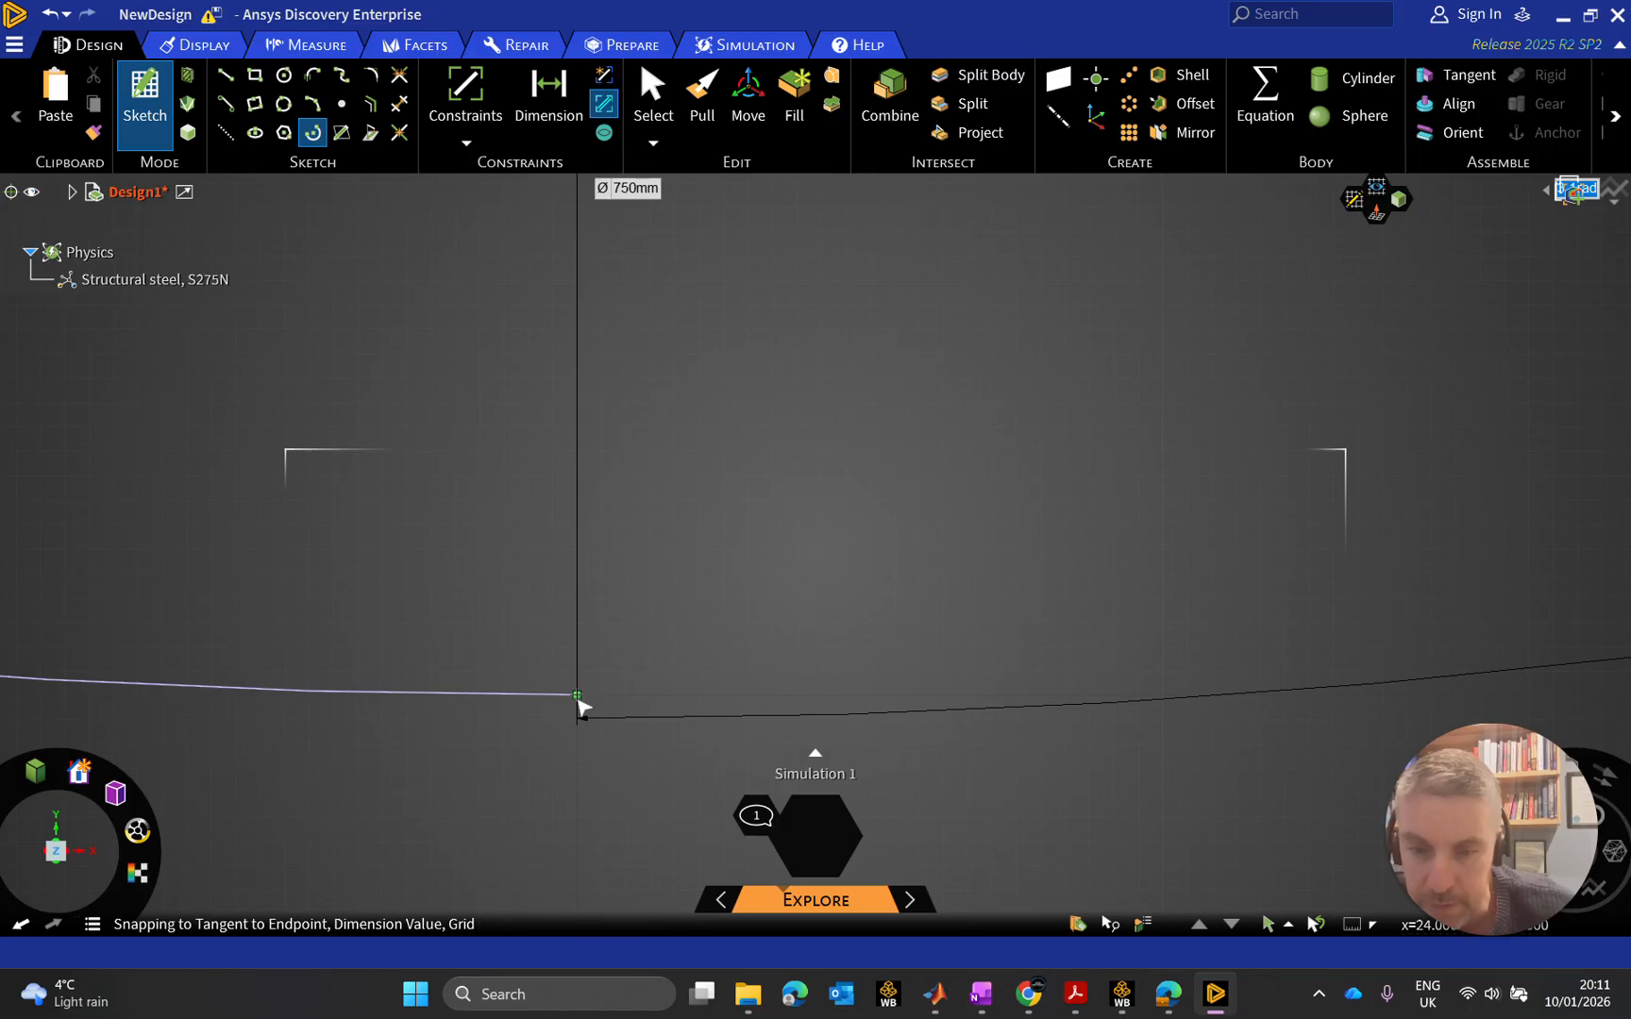
scroll(577, 708, "down", 5)
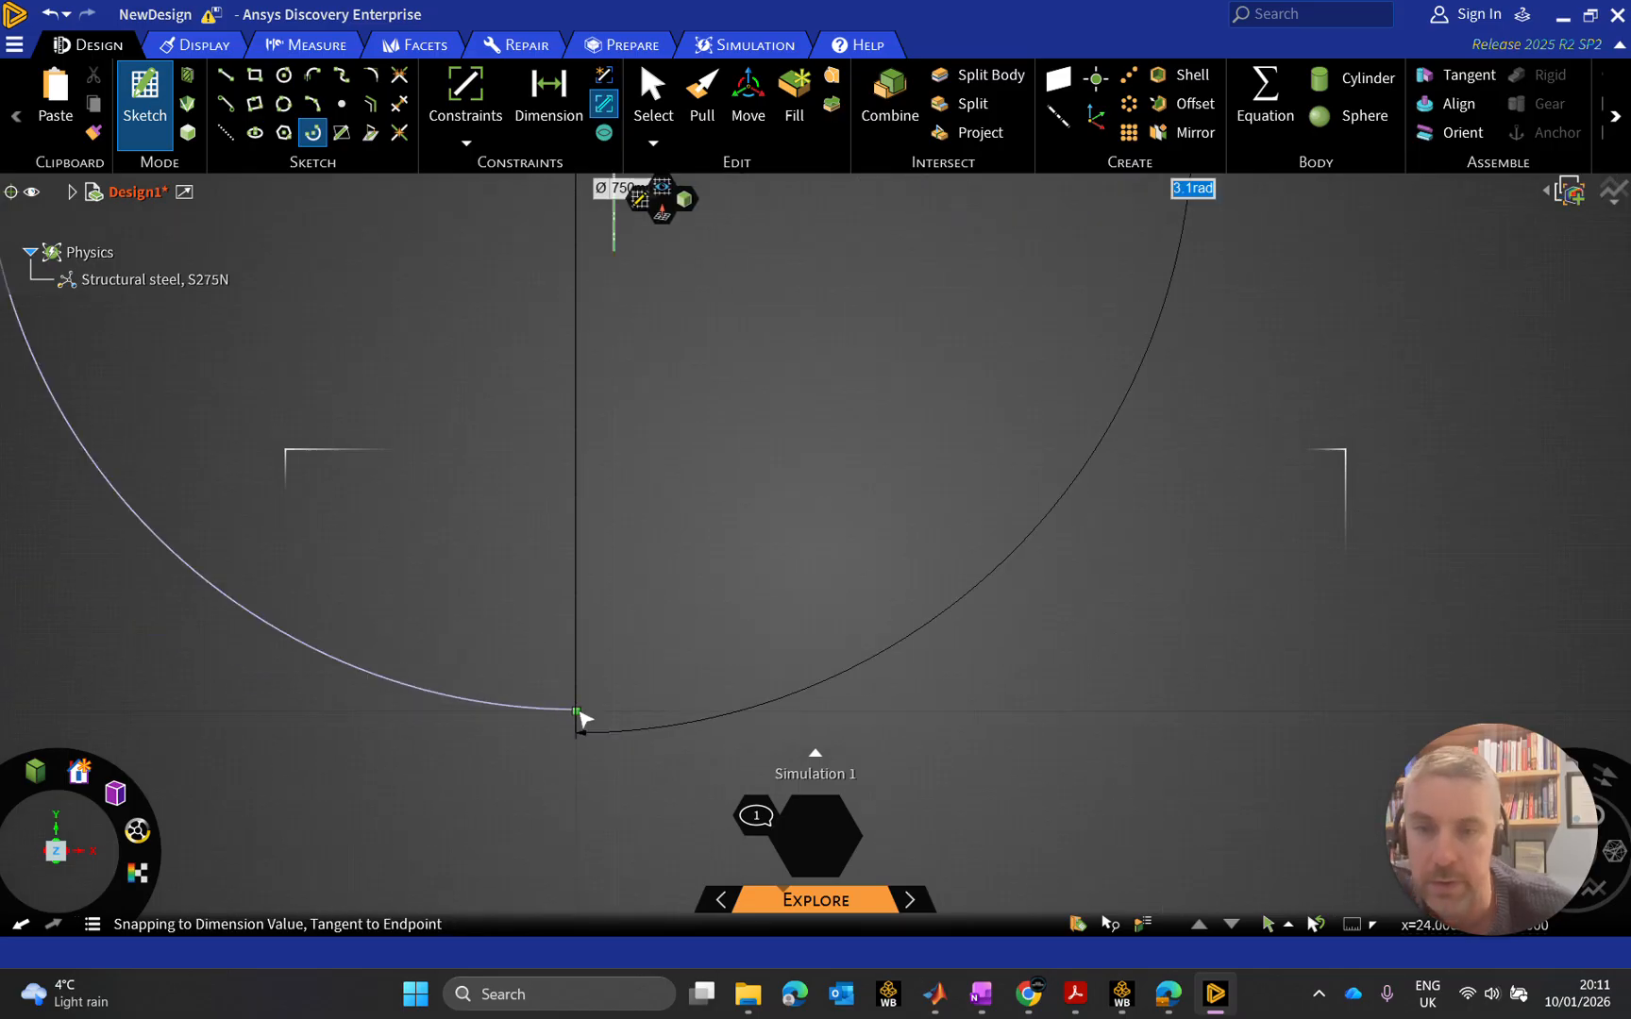
scroll(579, 717, "down", 3)
left_click(578, 712)
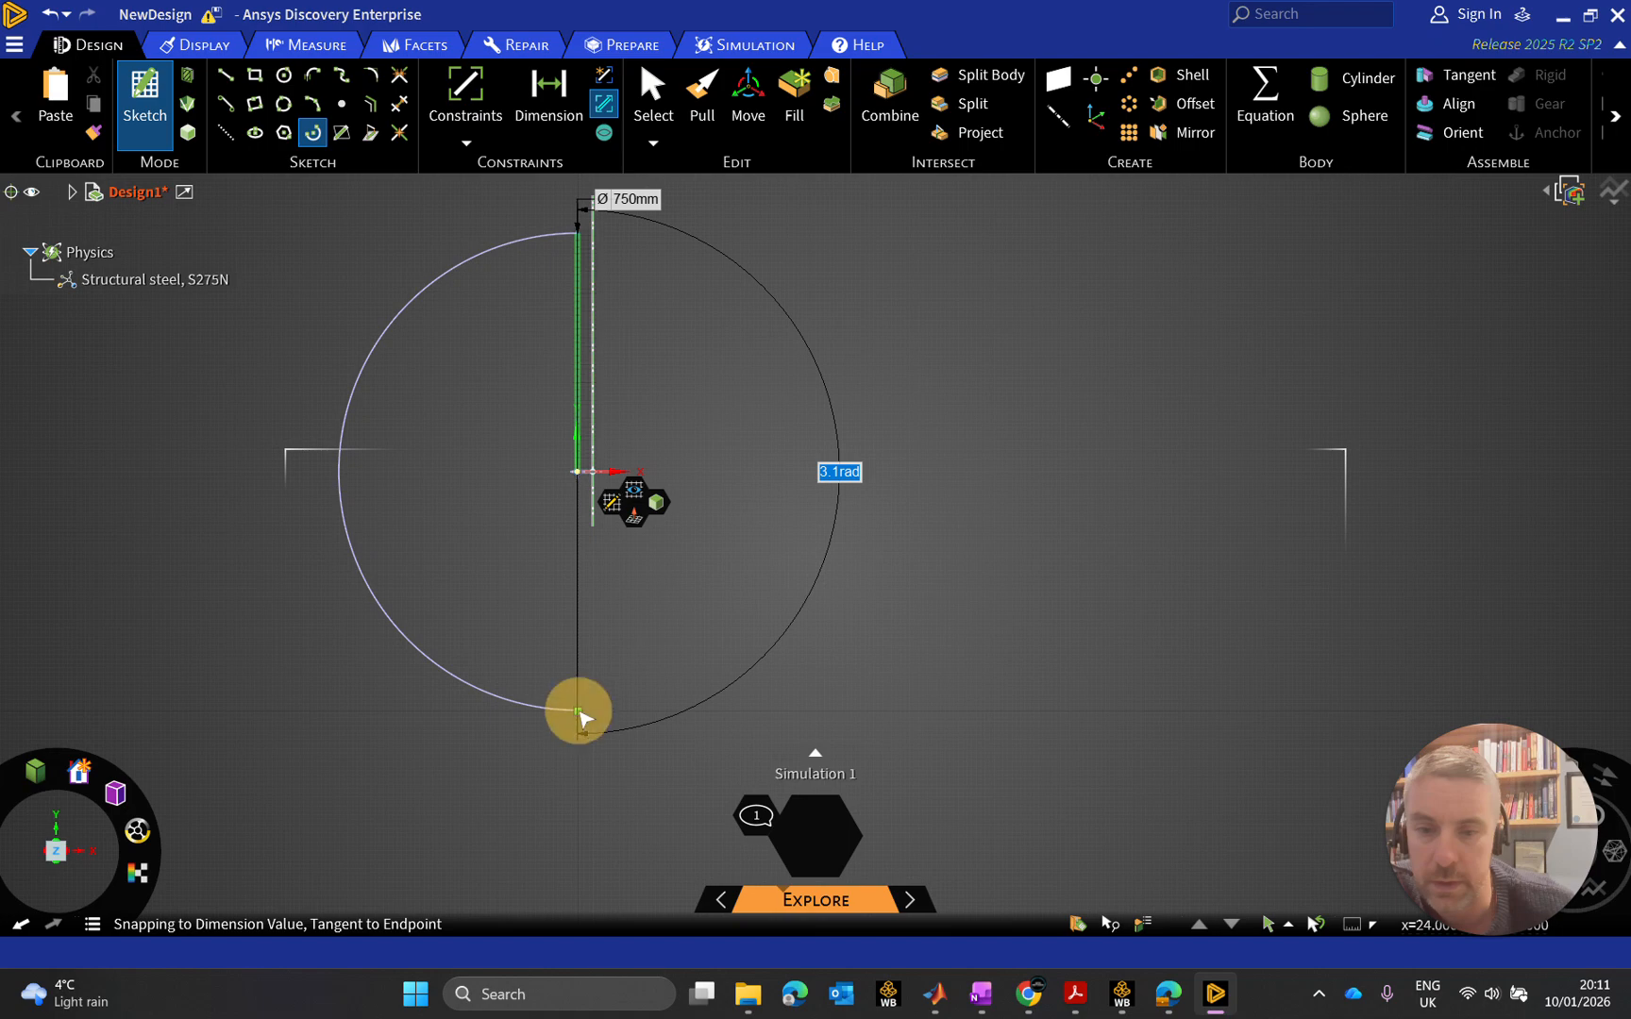
Close the C-shaped domain with a 500 mm horizontal line from the arc's upper end, a 750 mm vertical line down, and a line back to its lower end
left_click(224, 75)
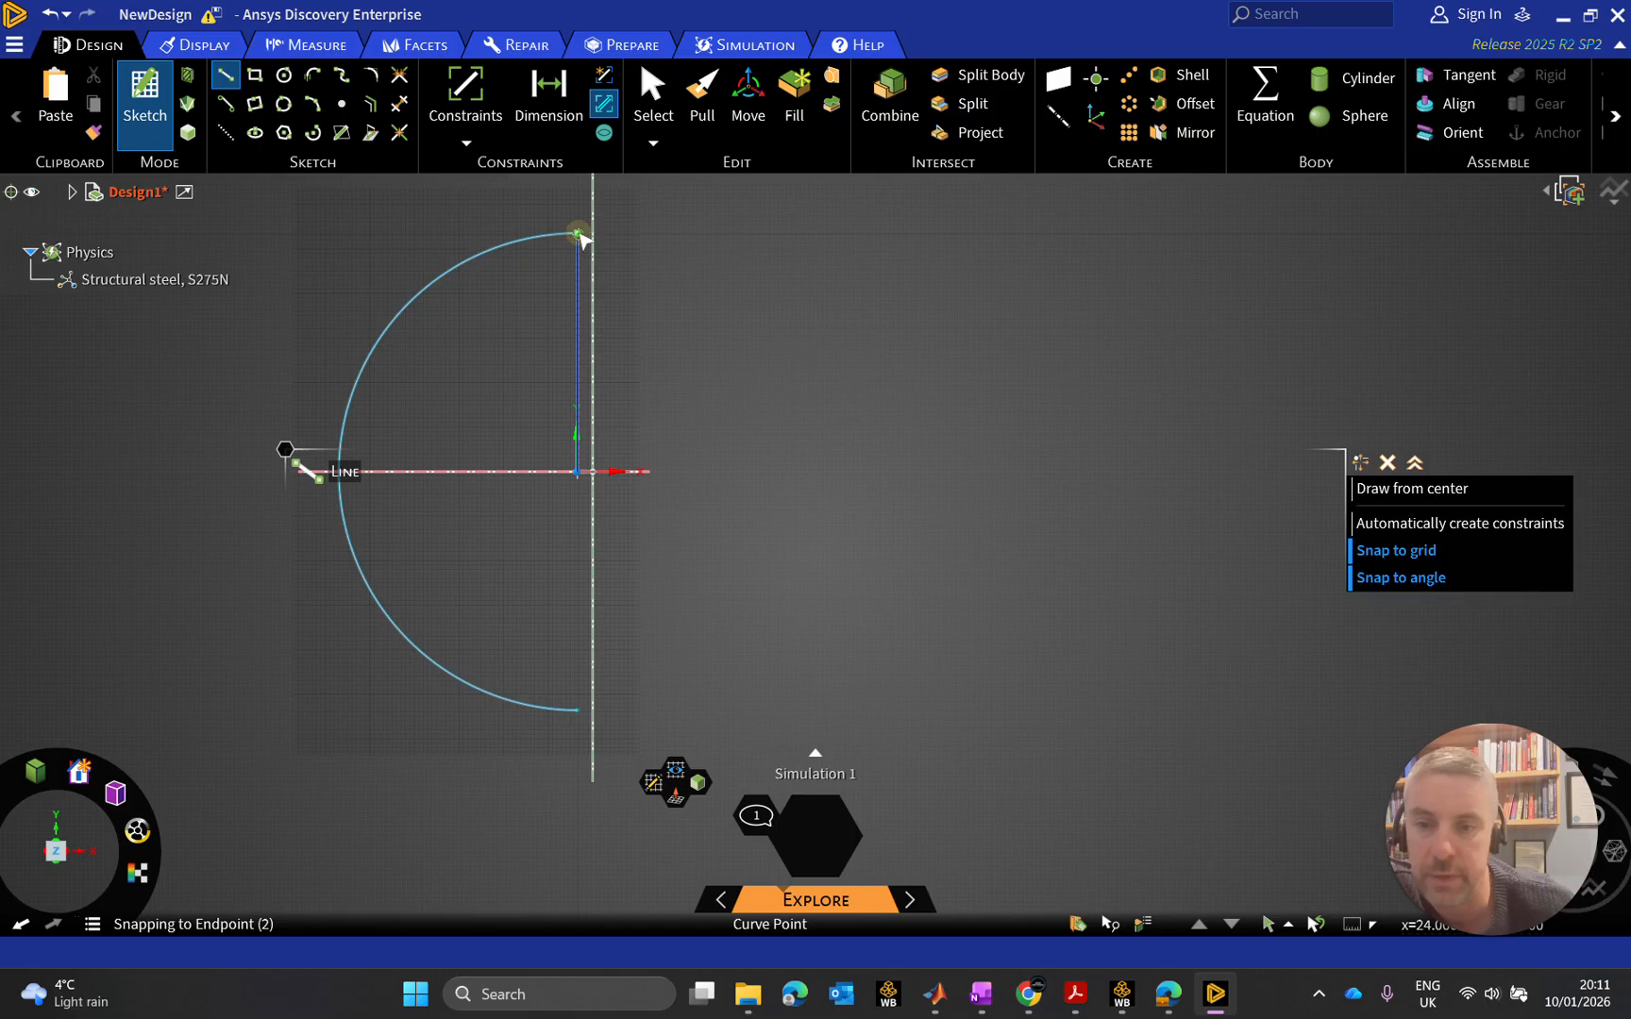
left_click(579, 234)
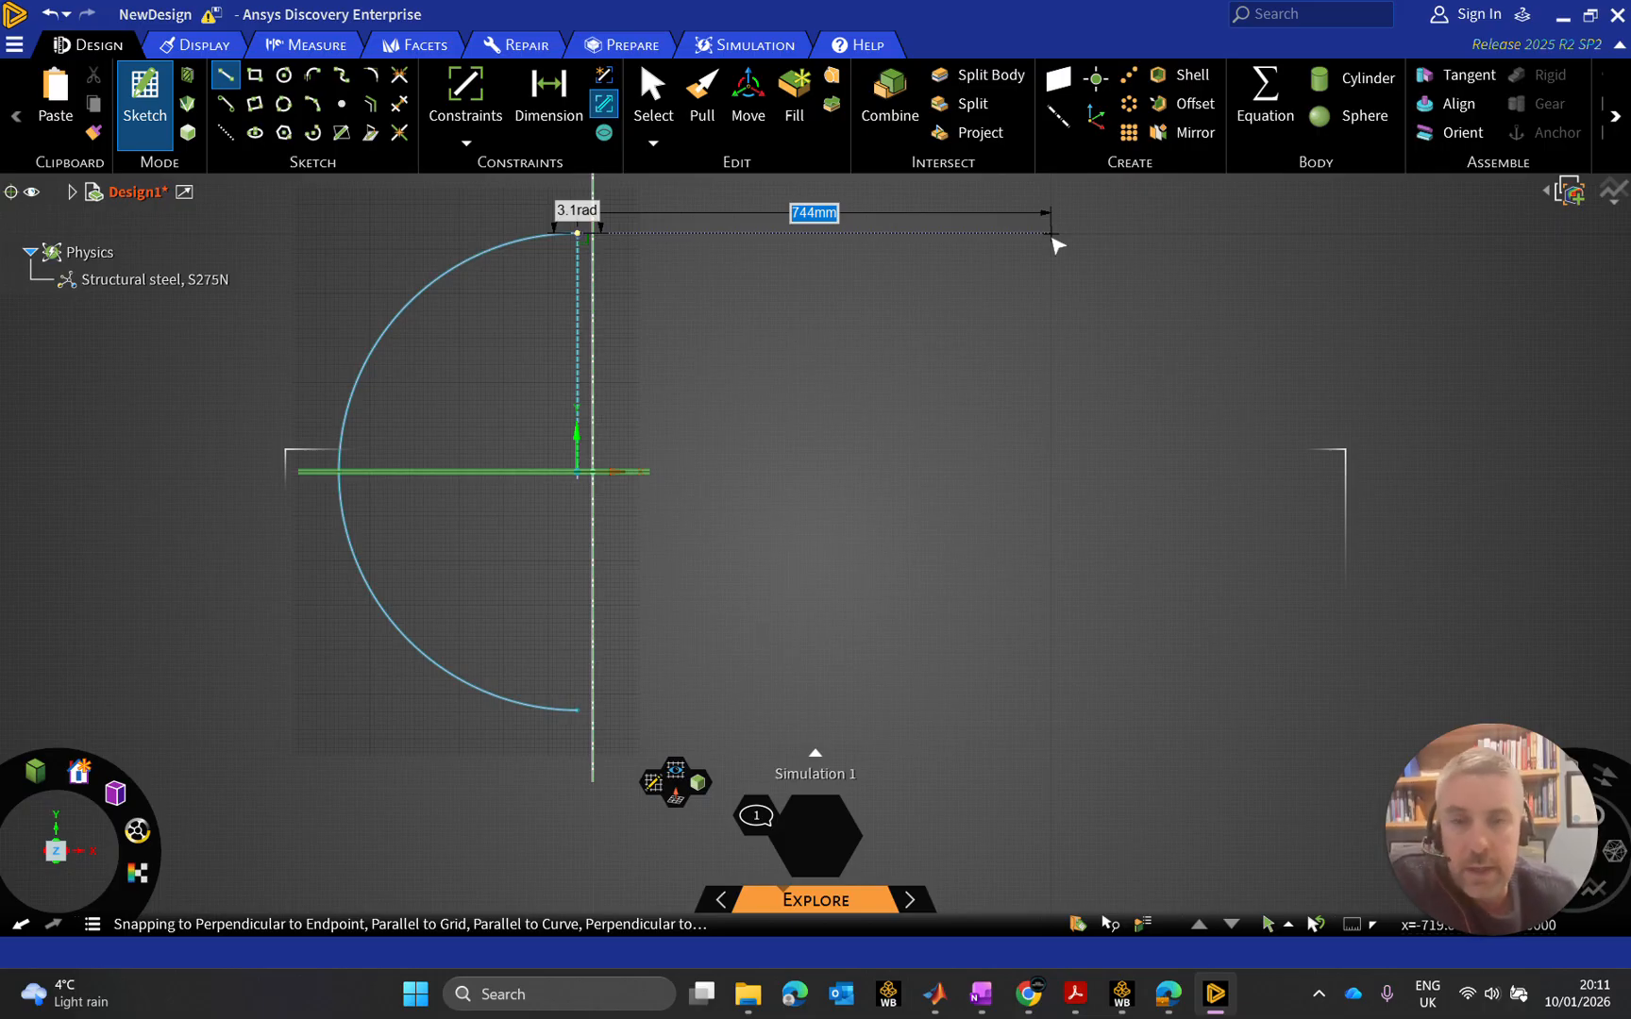
type("500")
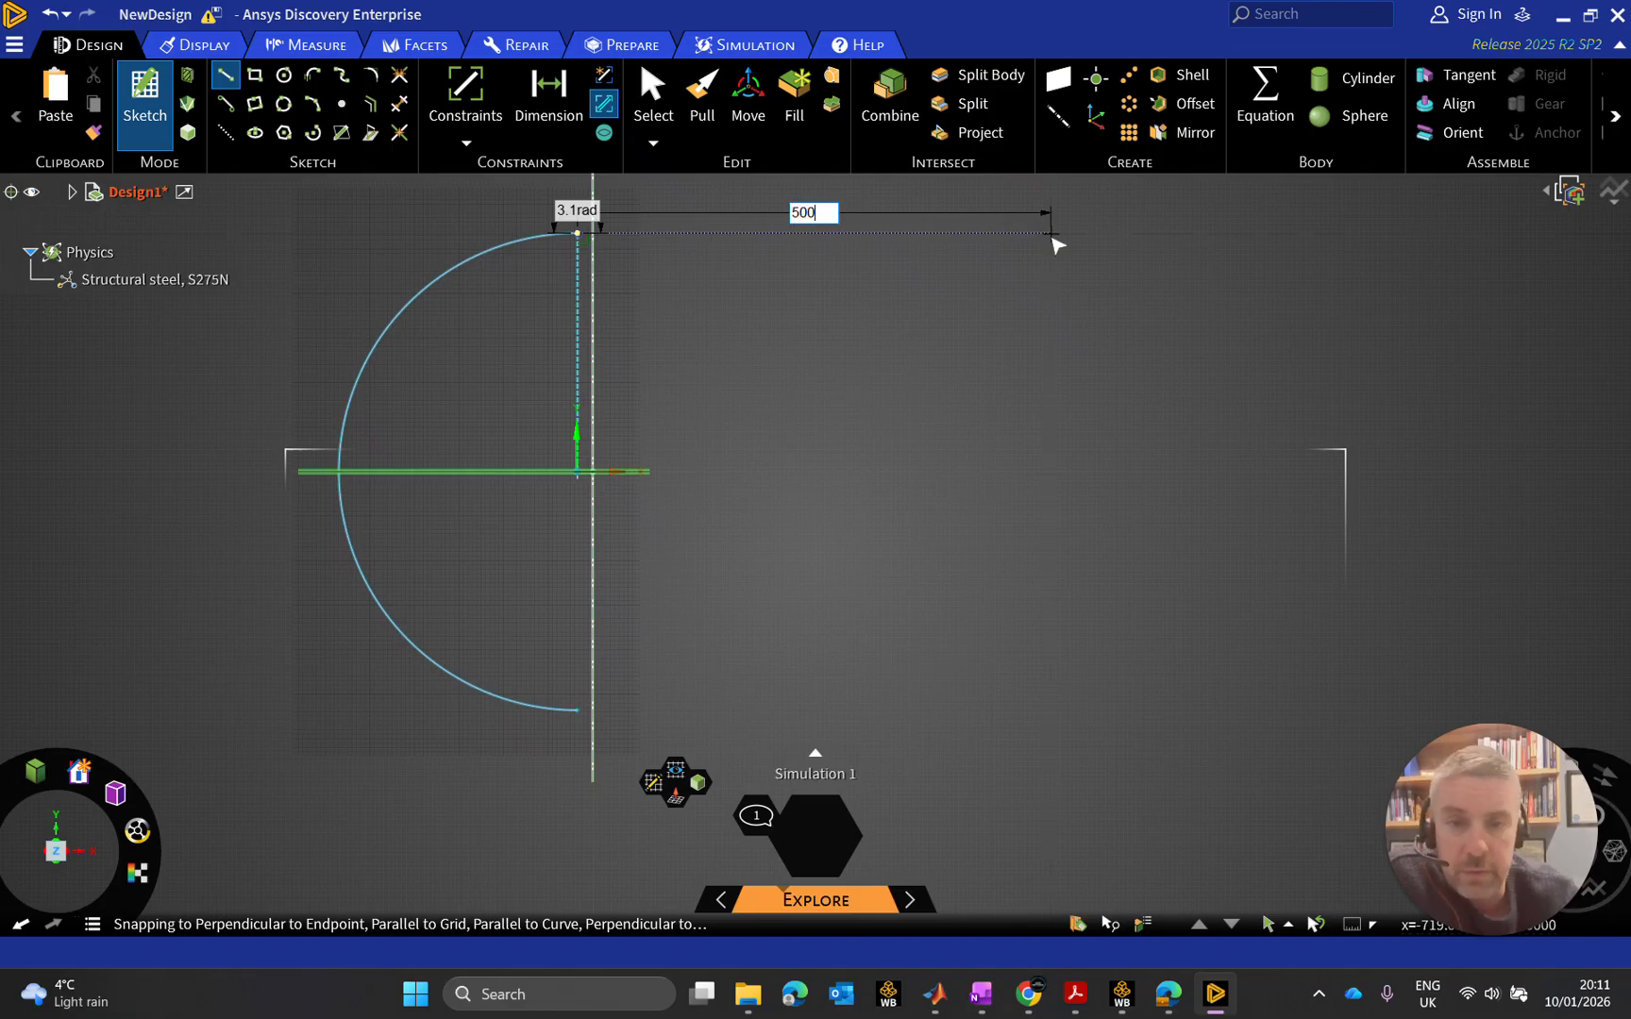
key("Return")
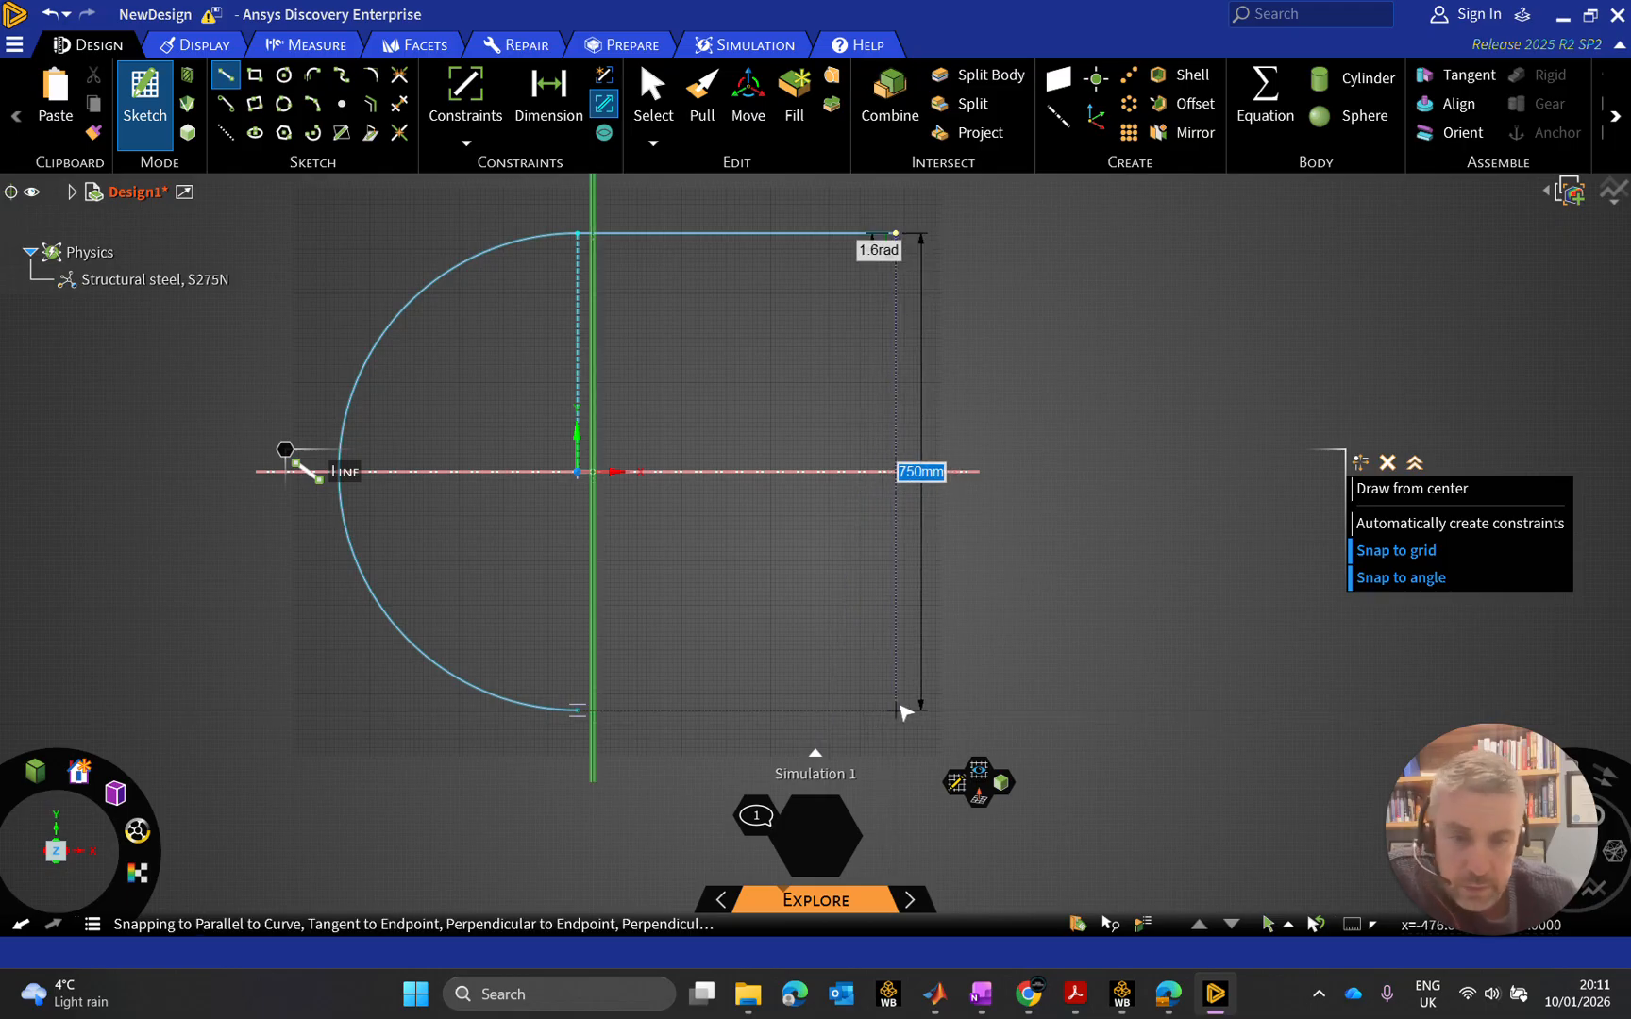
left_click(896, 710)
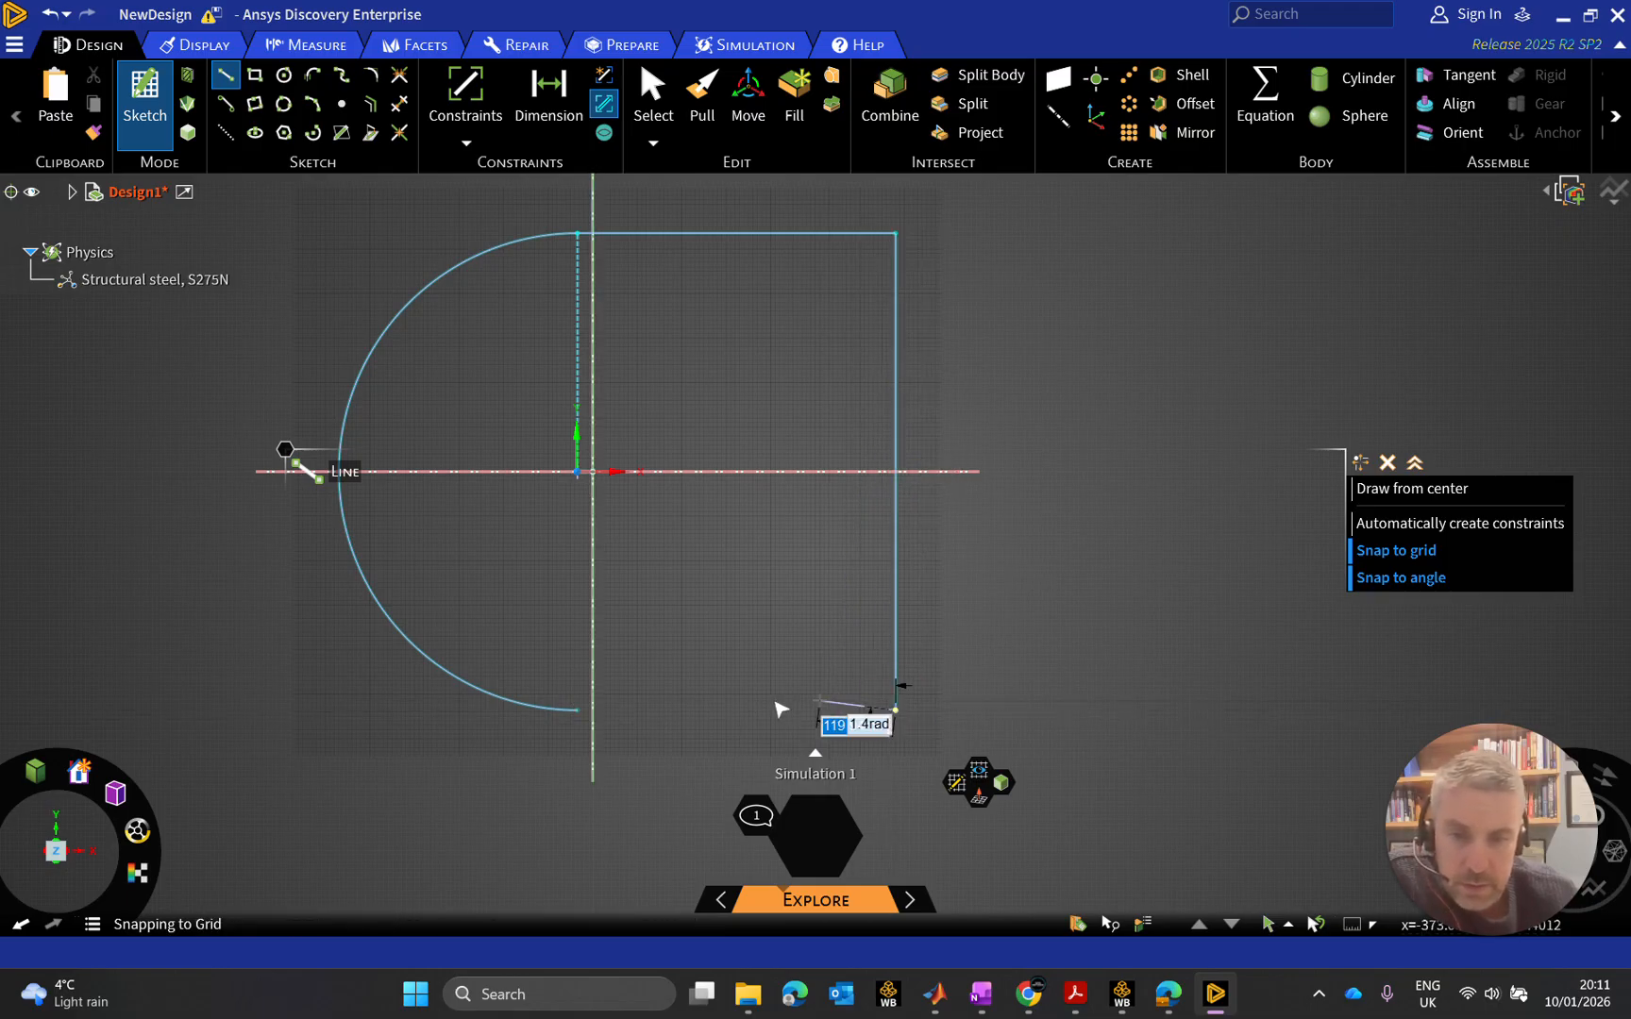
left_click(578, 712)
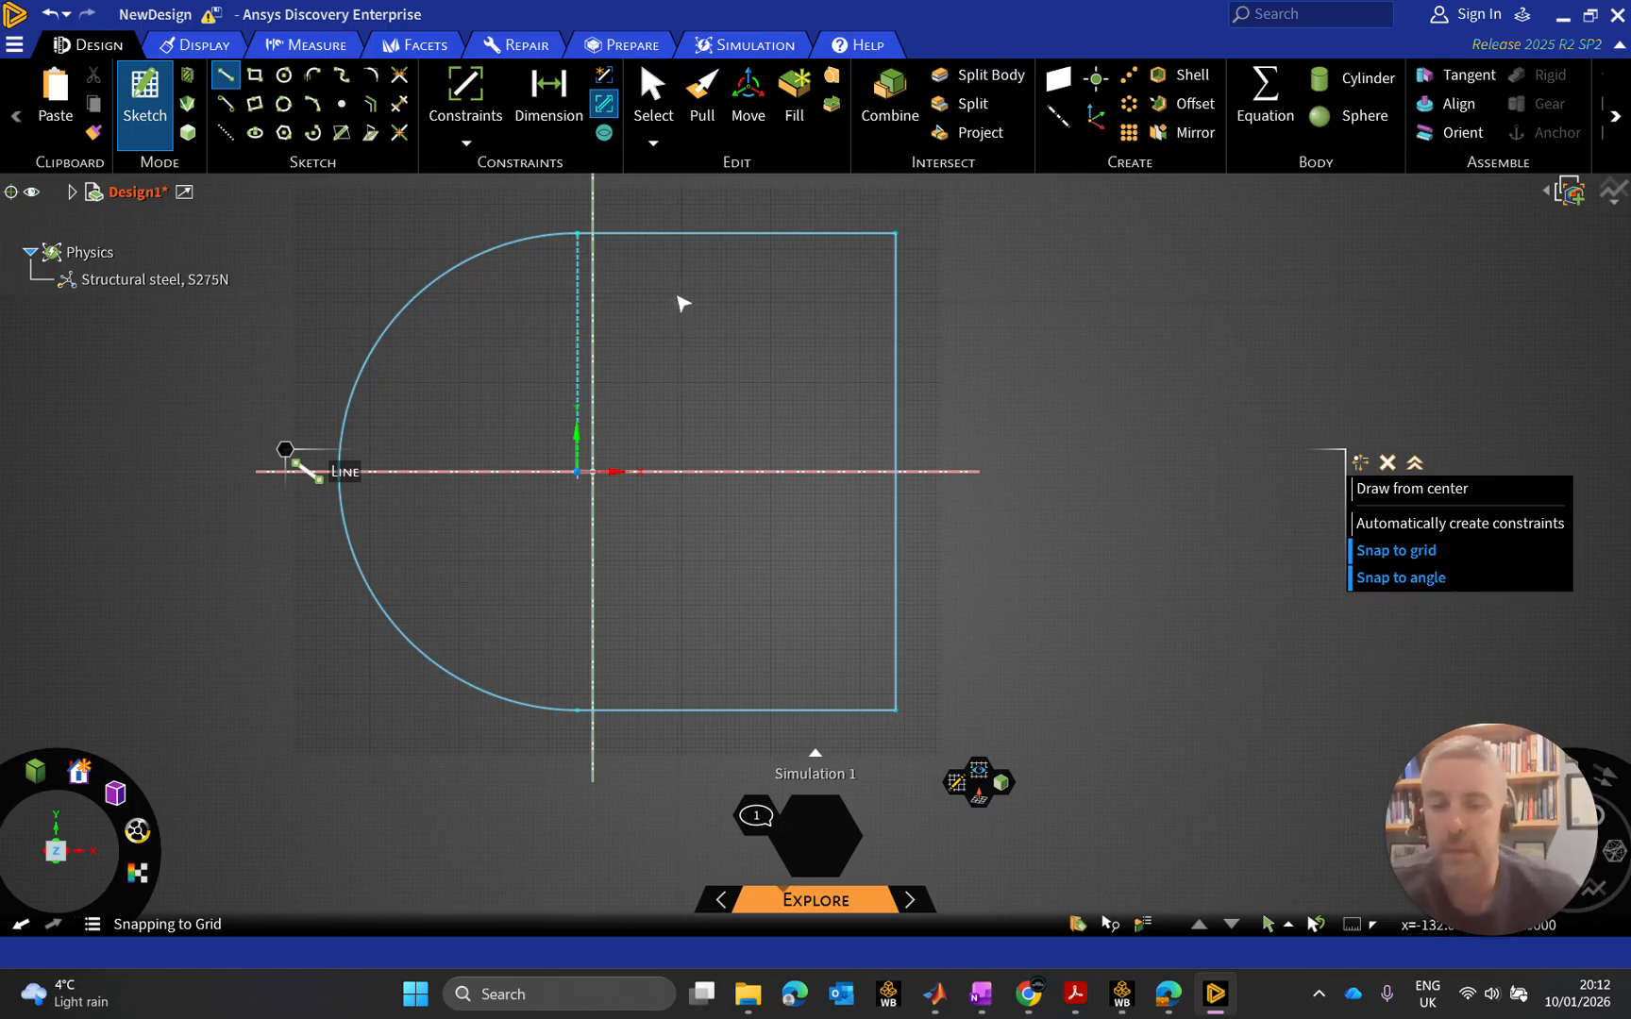
key("Escape")
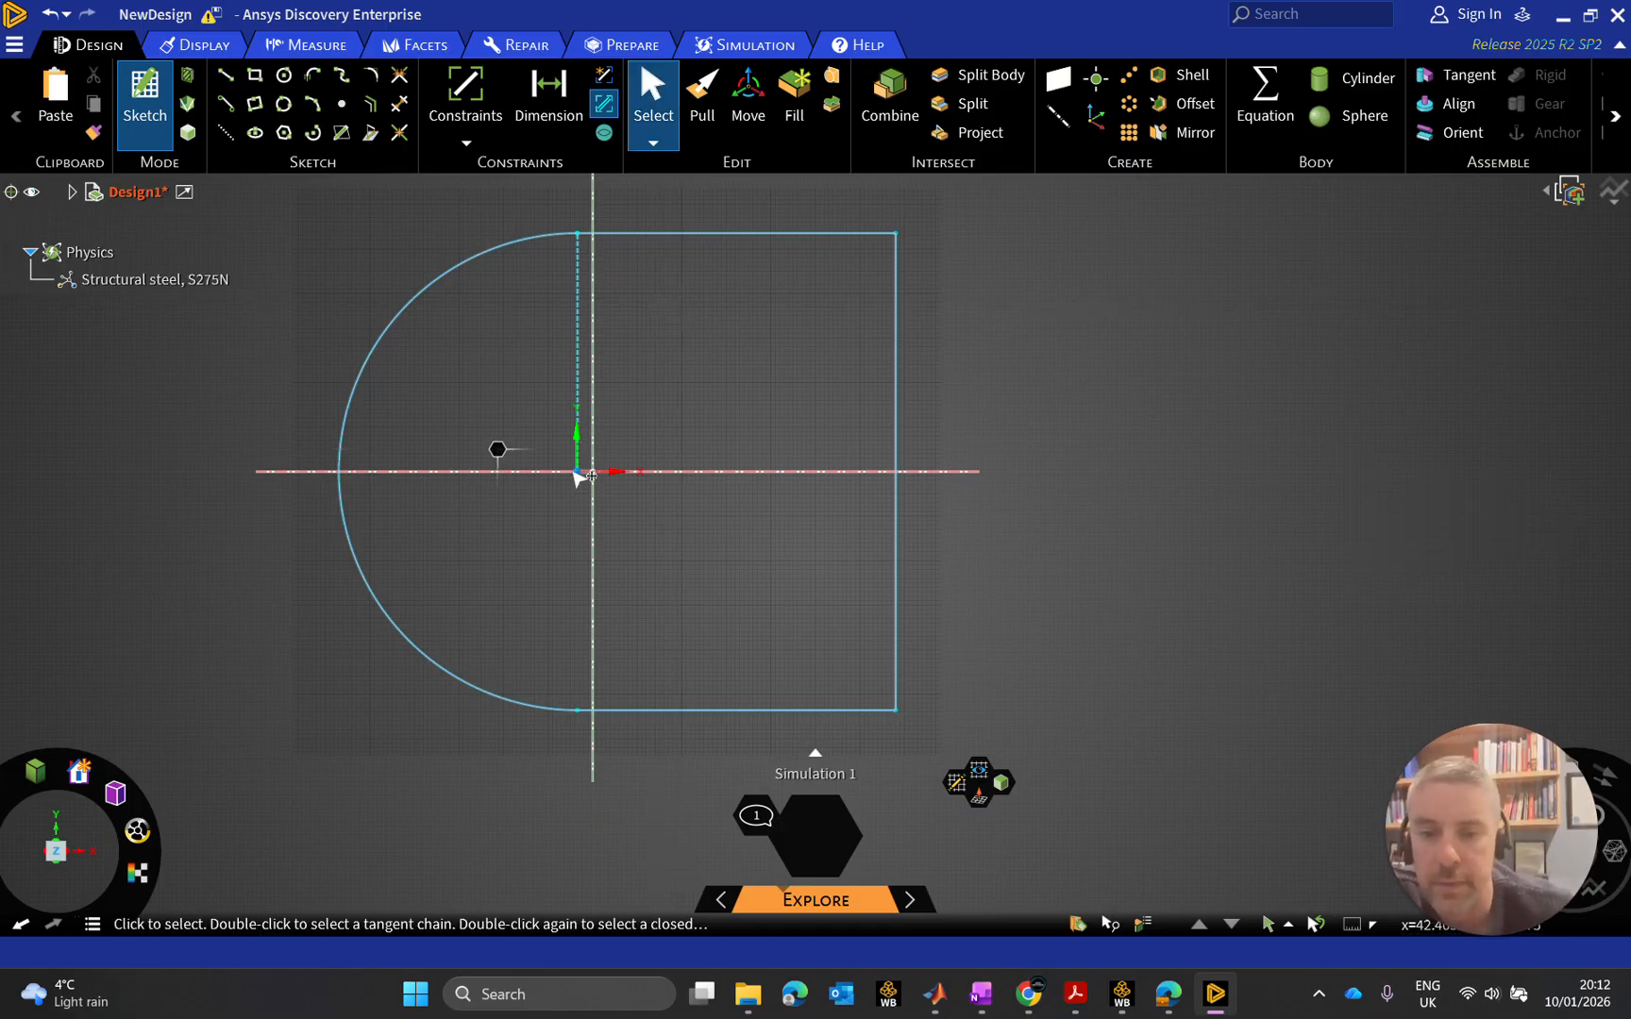
Draw a vertical construction line from the lower end of the existing vertical construction line down to the semicircular arc's lower end
left_click(225, 133)
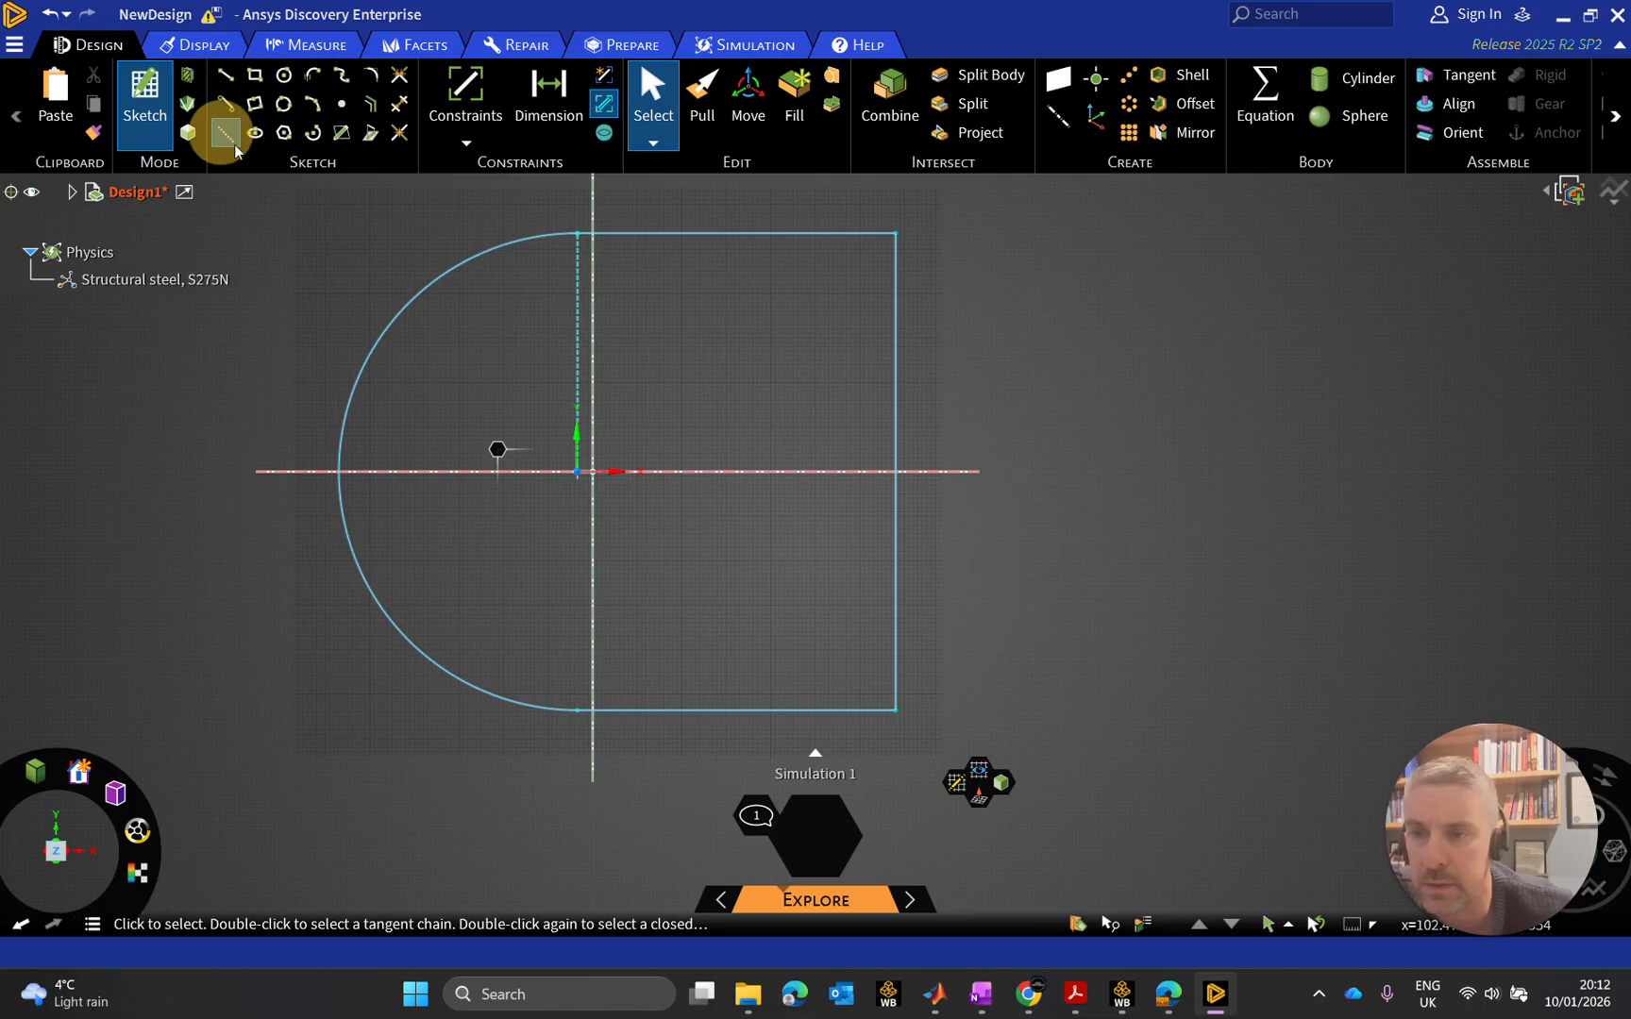
scroll(583, 473, "up", 10)
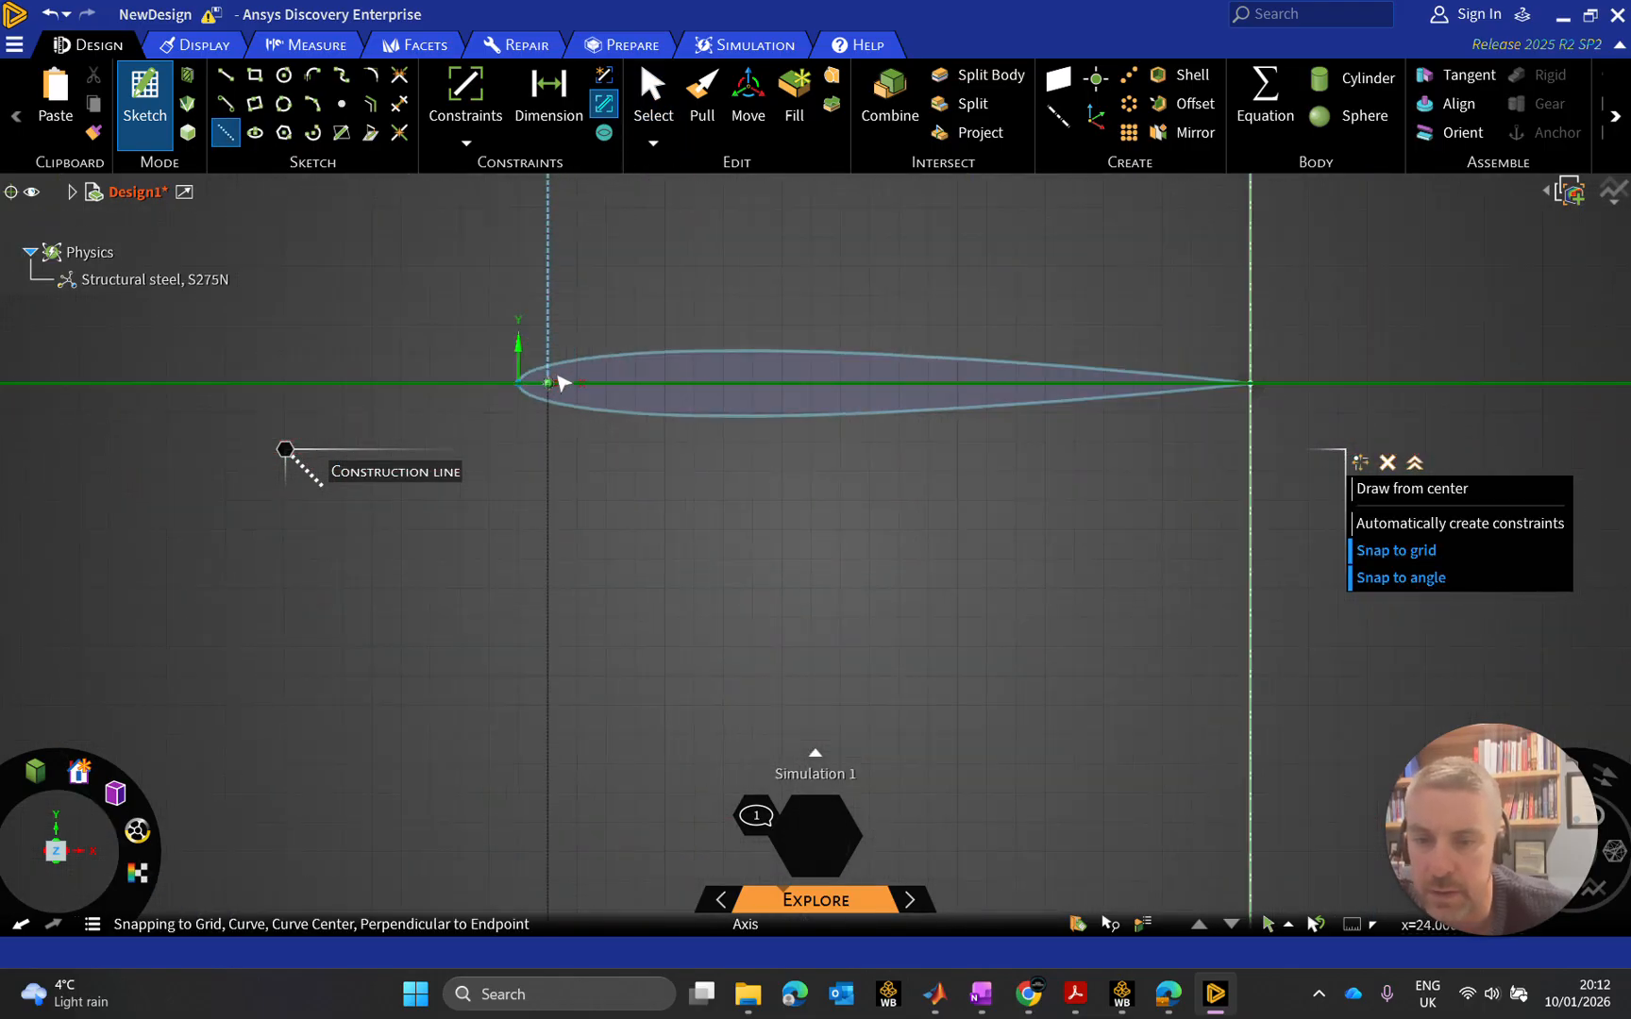
scroll(557, 376, "up", 4)
left_click(538, 391)
scroll(564, 571, "down", 6)
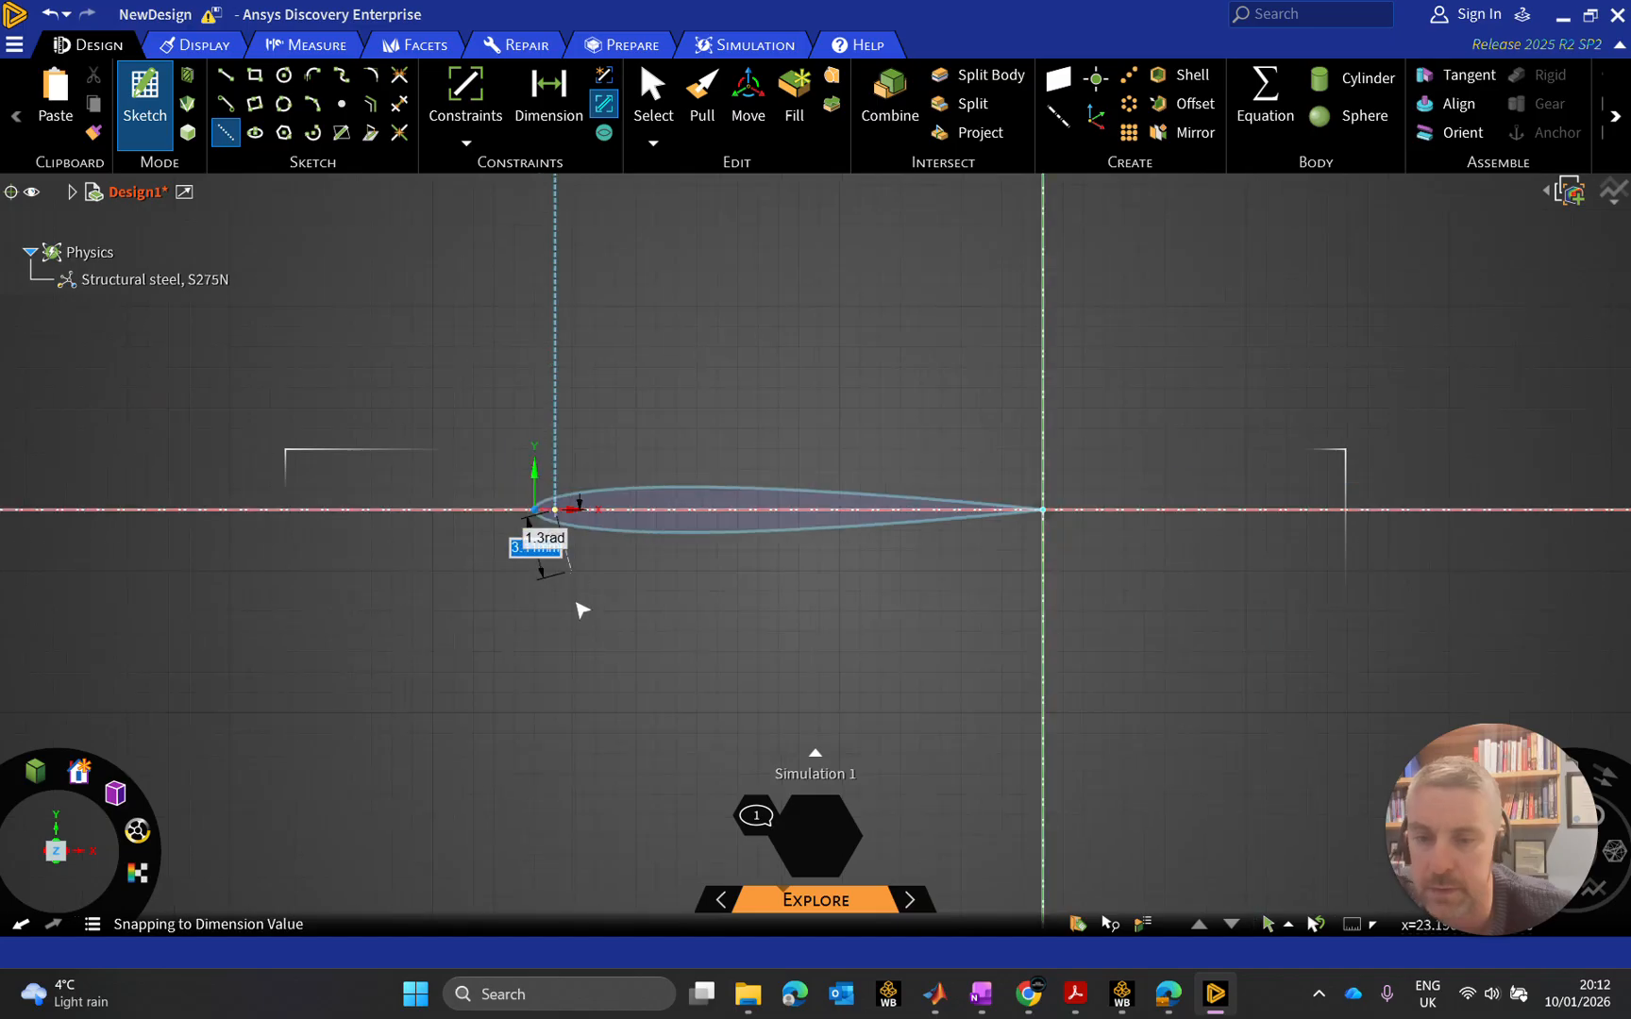
scroll(579, 633, "down", 8)
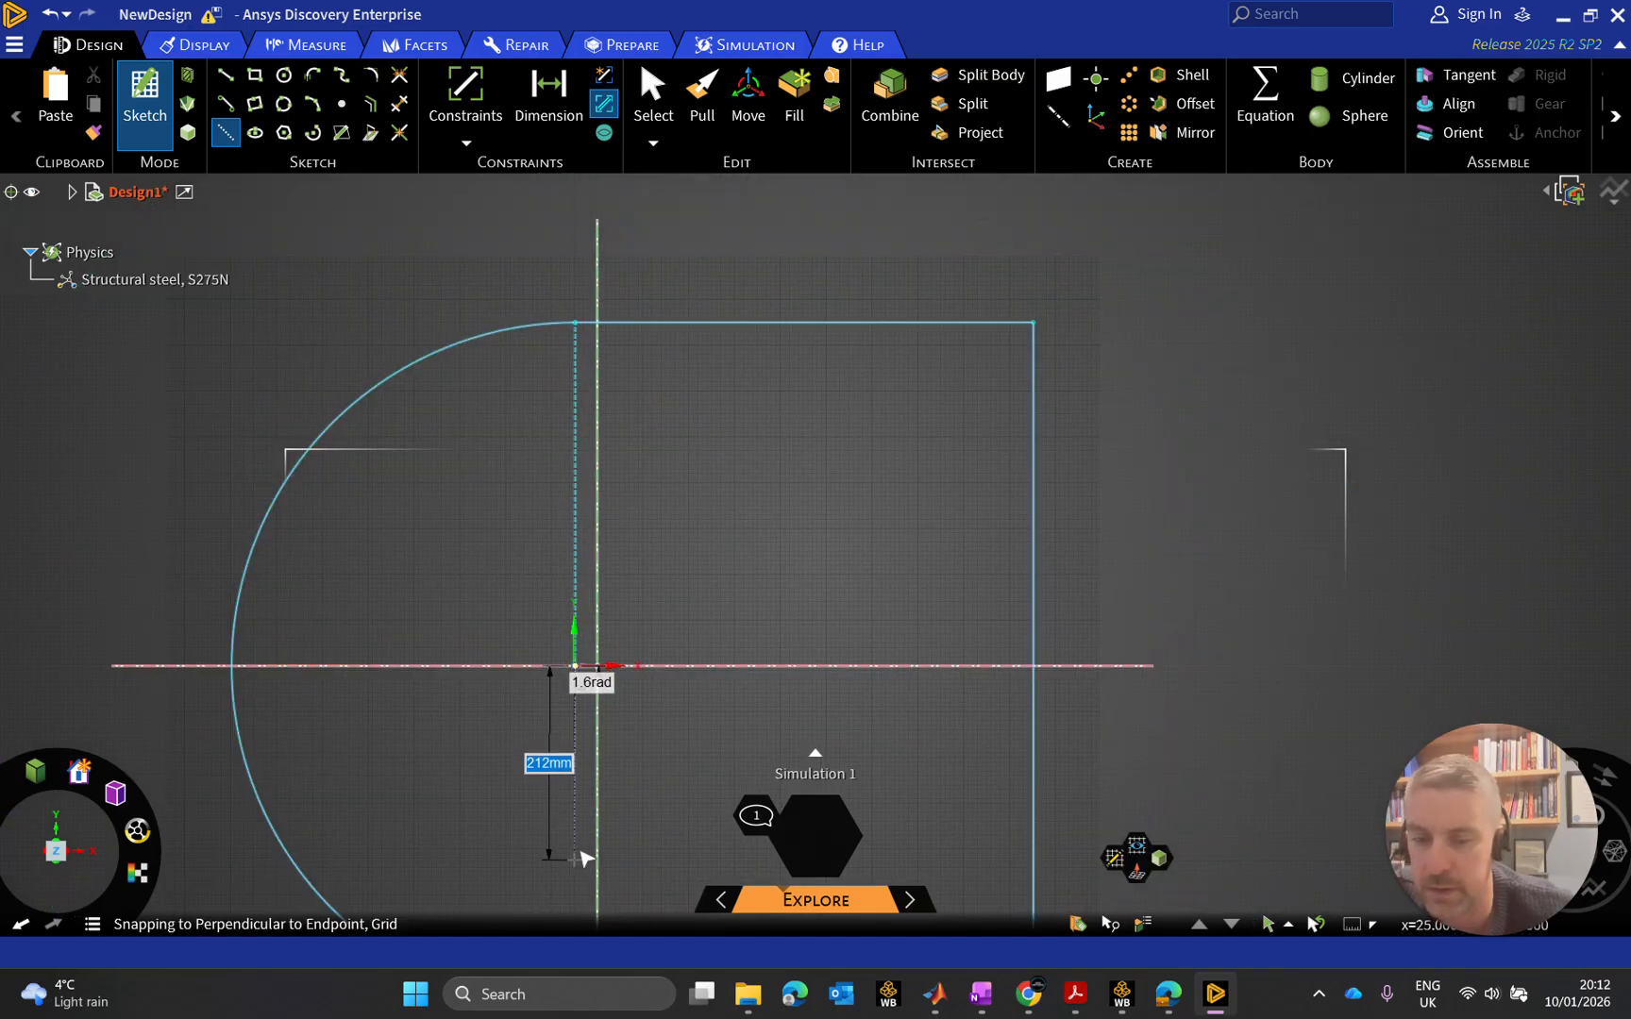
middle_click_drag(584, 853, 569, 532, "shift")
left_click(556, 687)
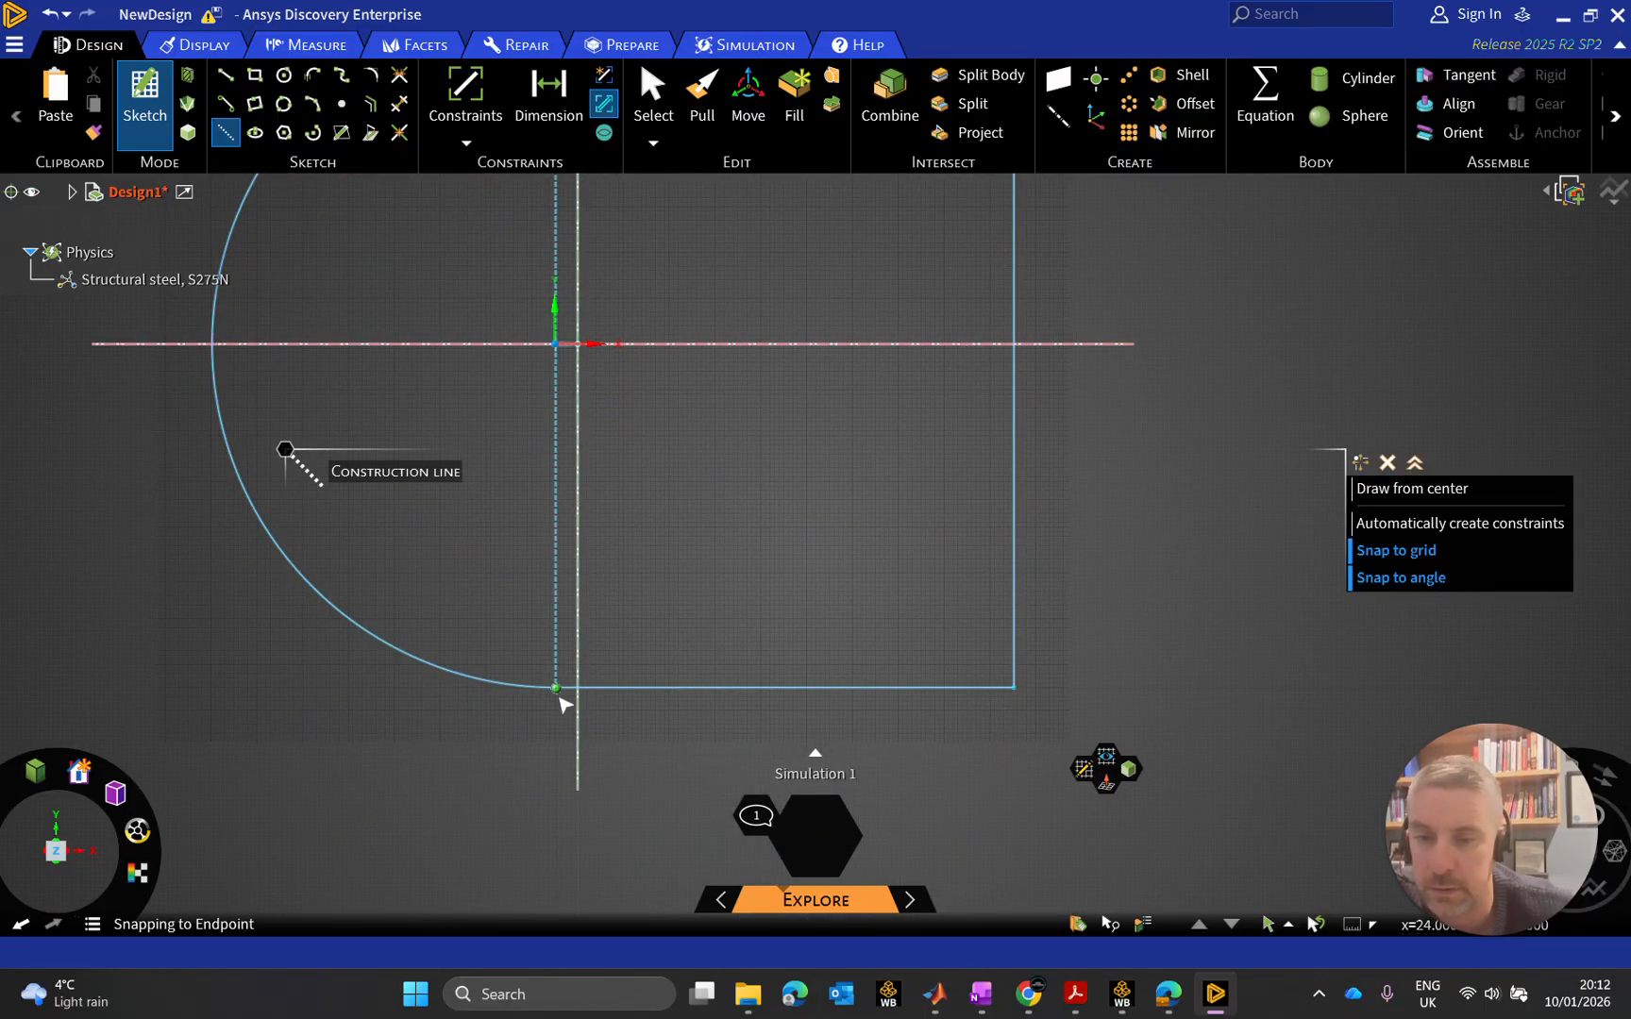
key("Escape")
Examine the airfoil's position relative to the vertical construction line and the surrounding C-shaped domain, both close up and as a whole
scroll(669, 342, "down", 5)
scroll(679, 236, "up", 3)
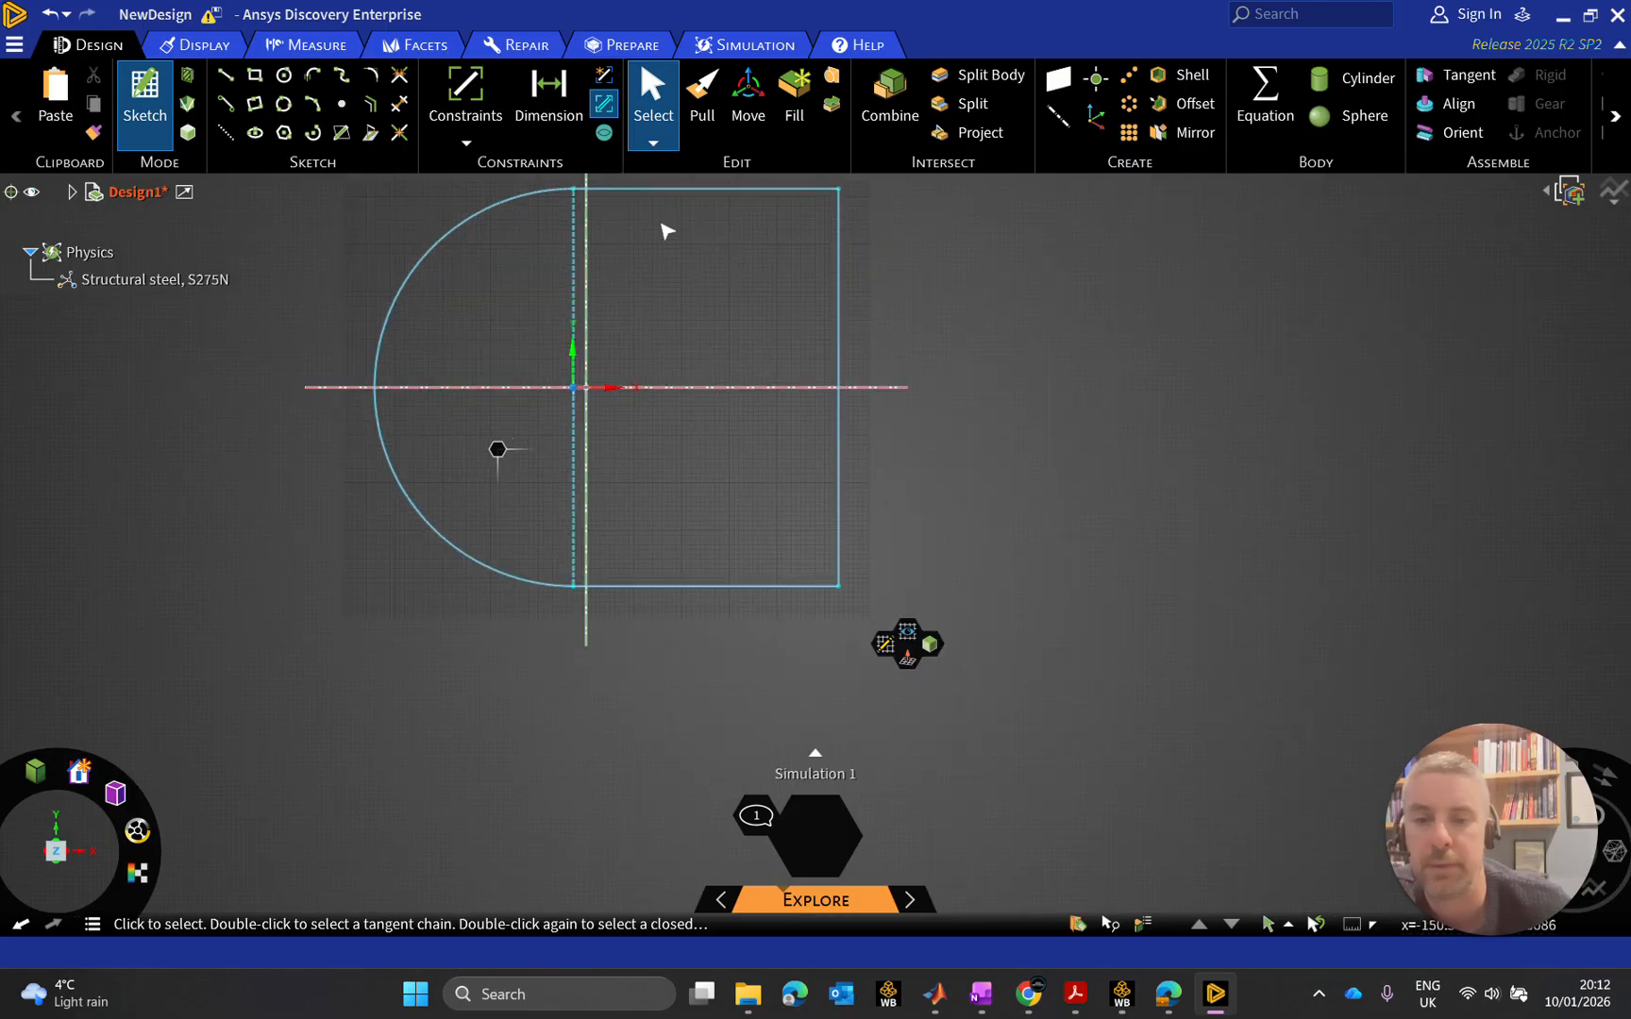
scroll(575, 377, "up", 3)
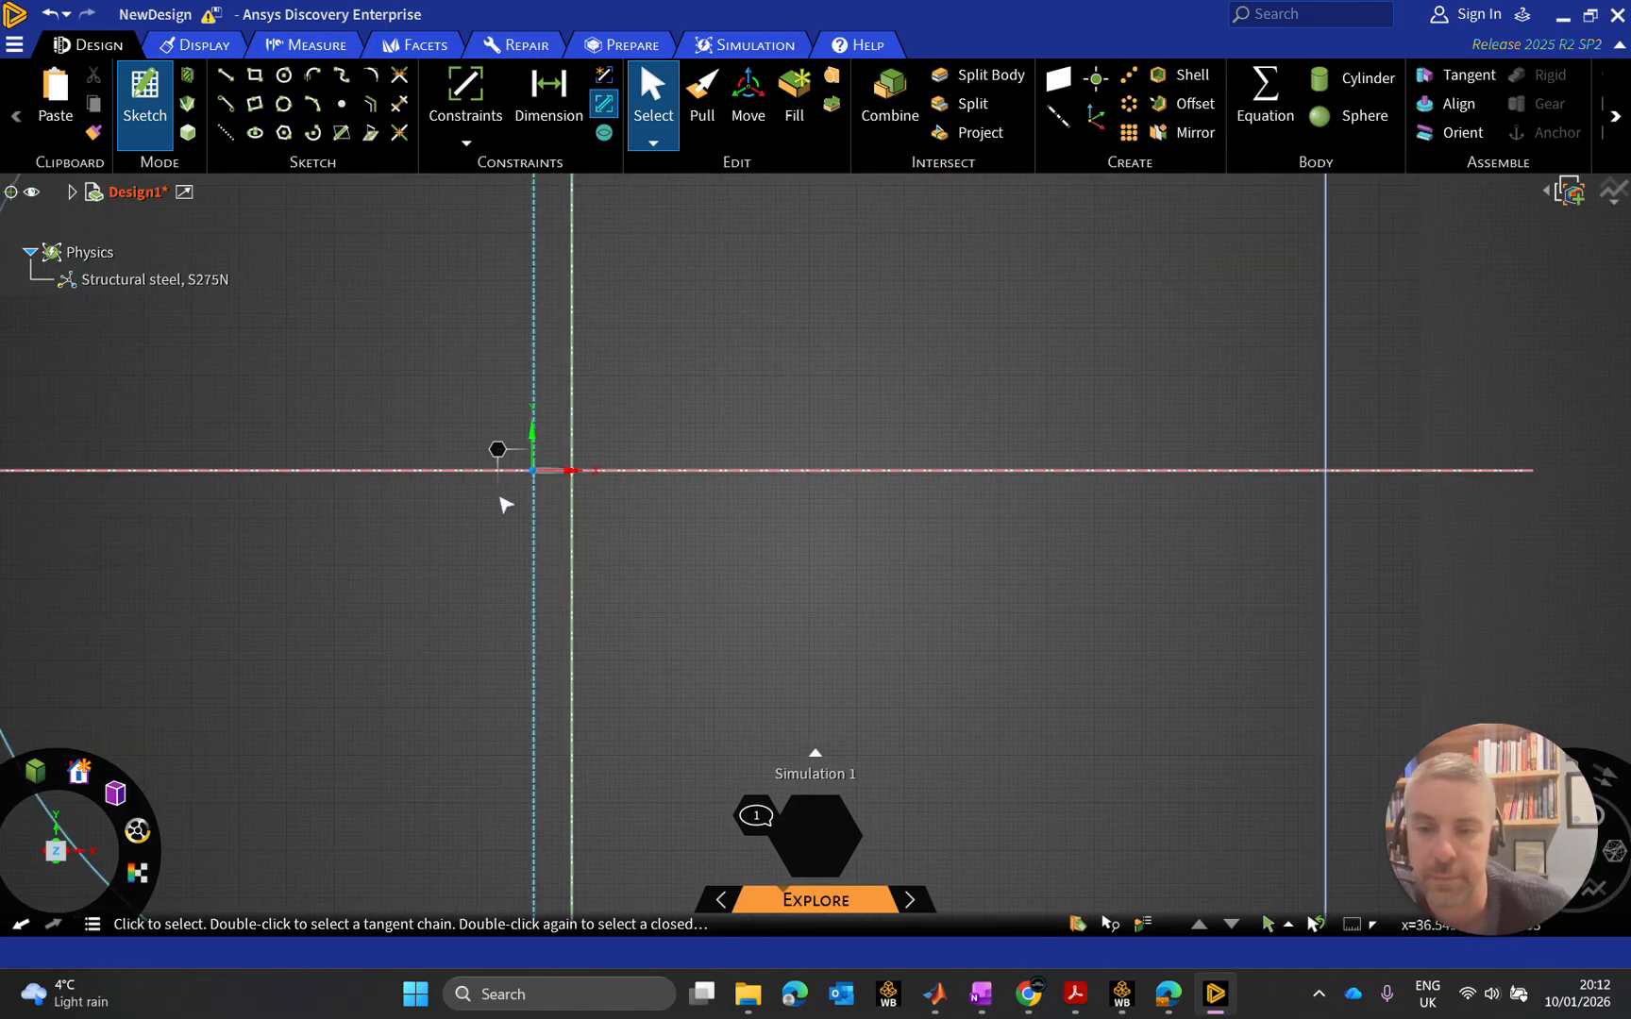
scroll(524, 458, "down", 3)
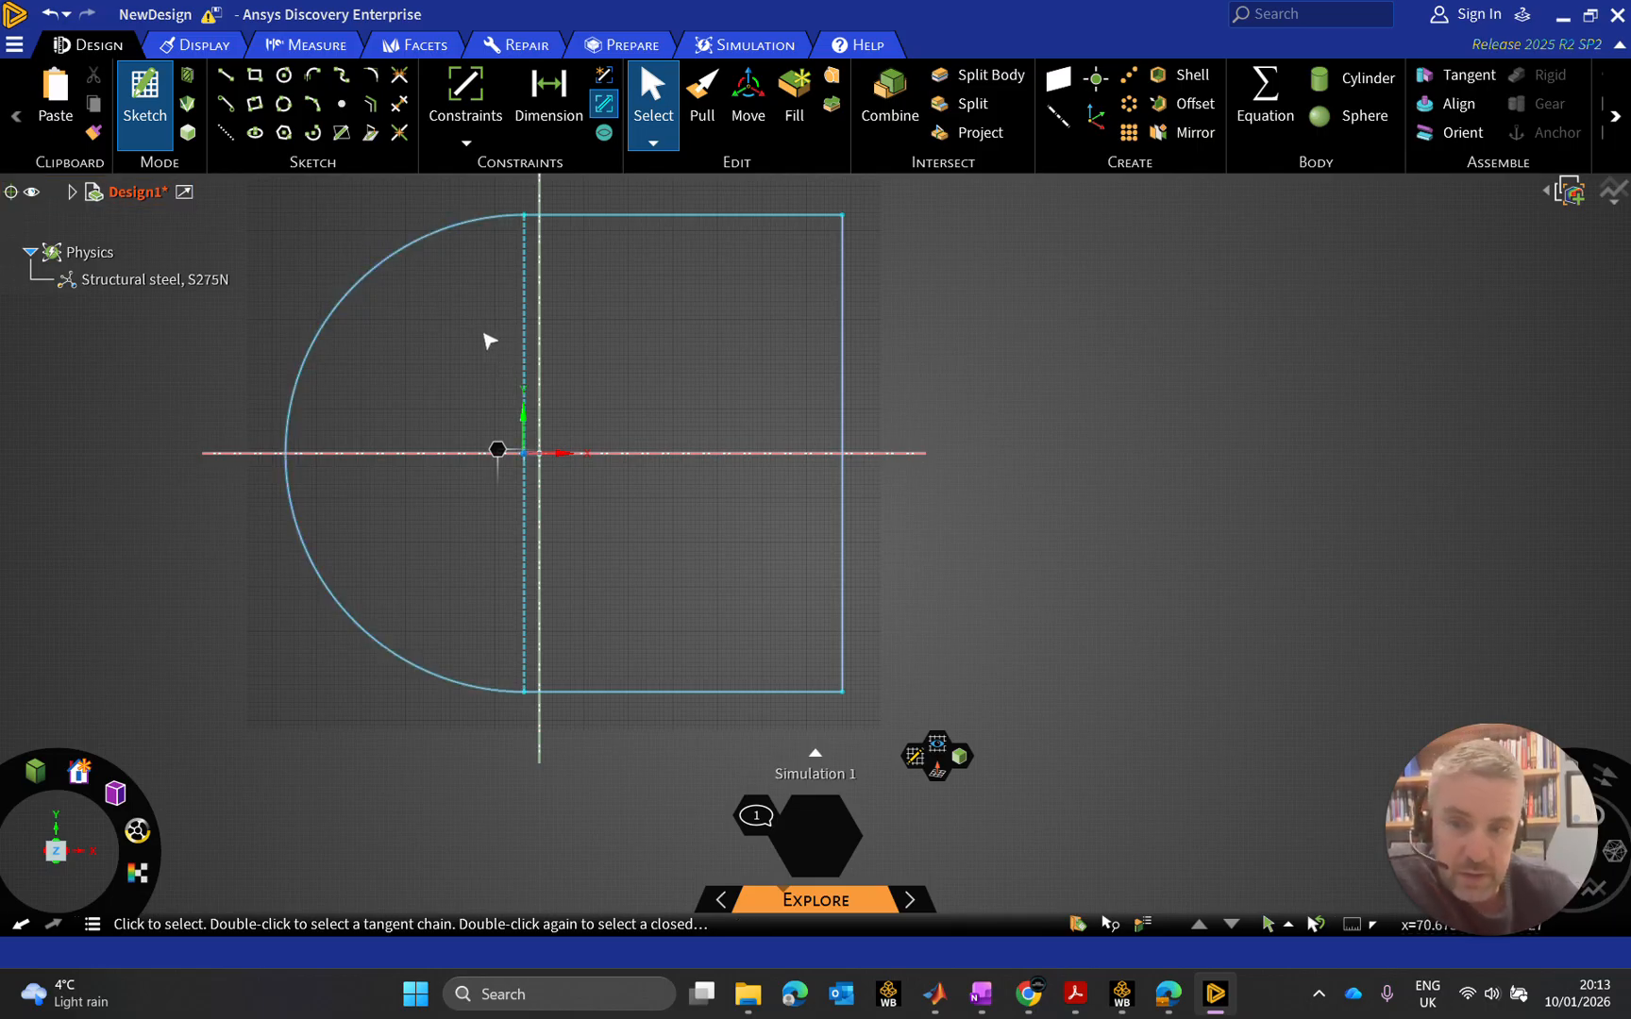
left_click(511, 455)
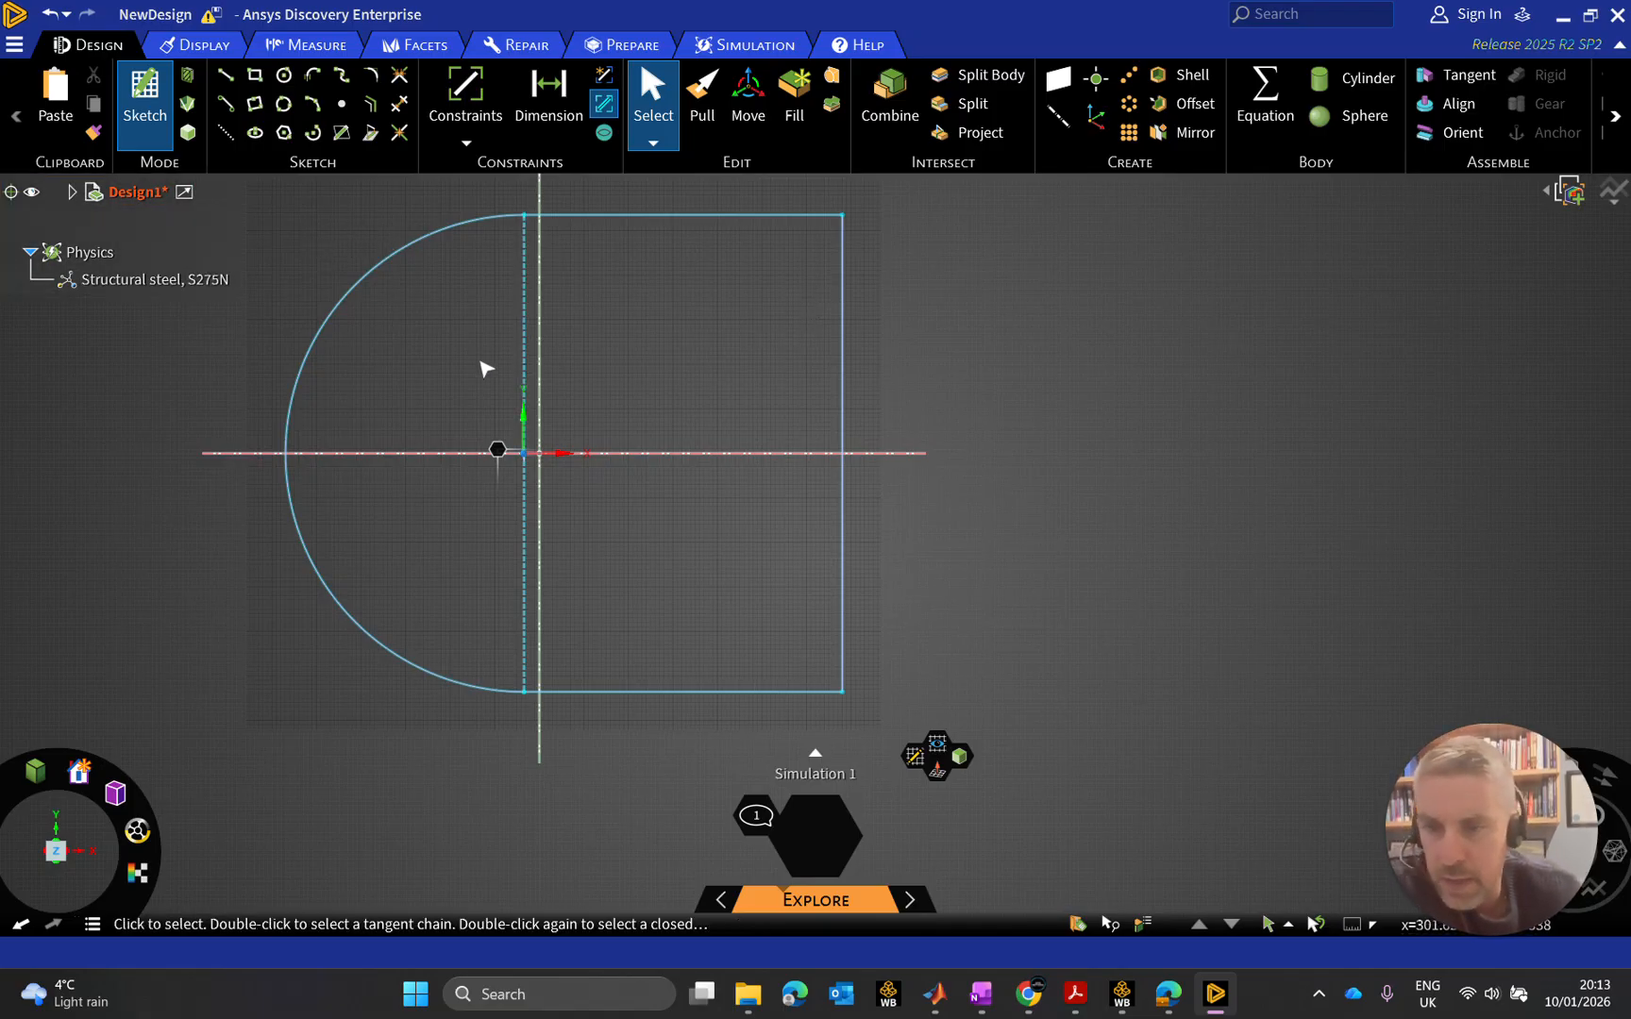
scroll(497, 458, "up", 2)
scroll(547, 448, "down", 3)
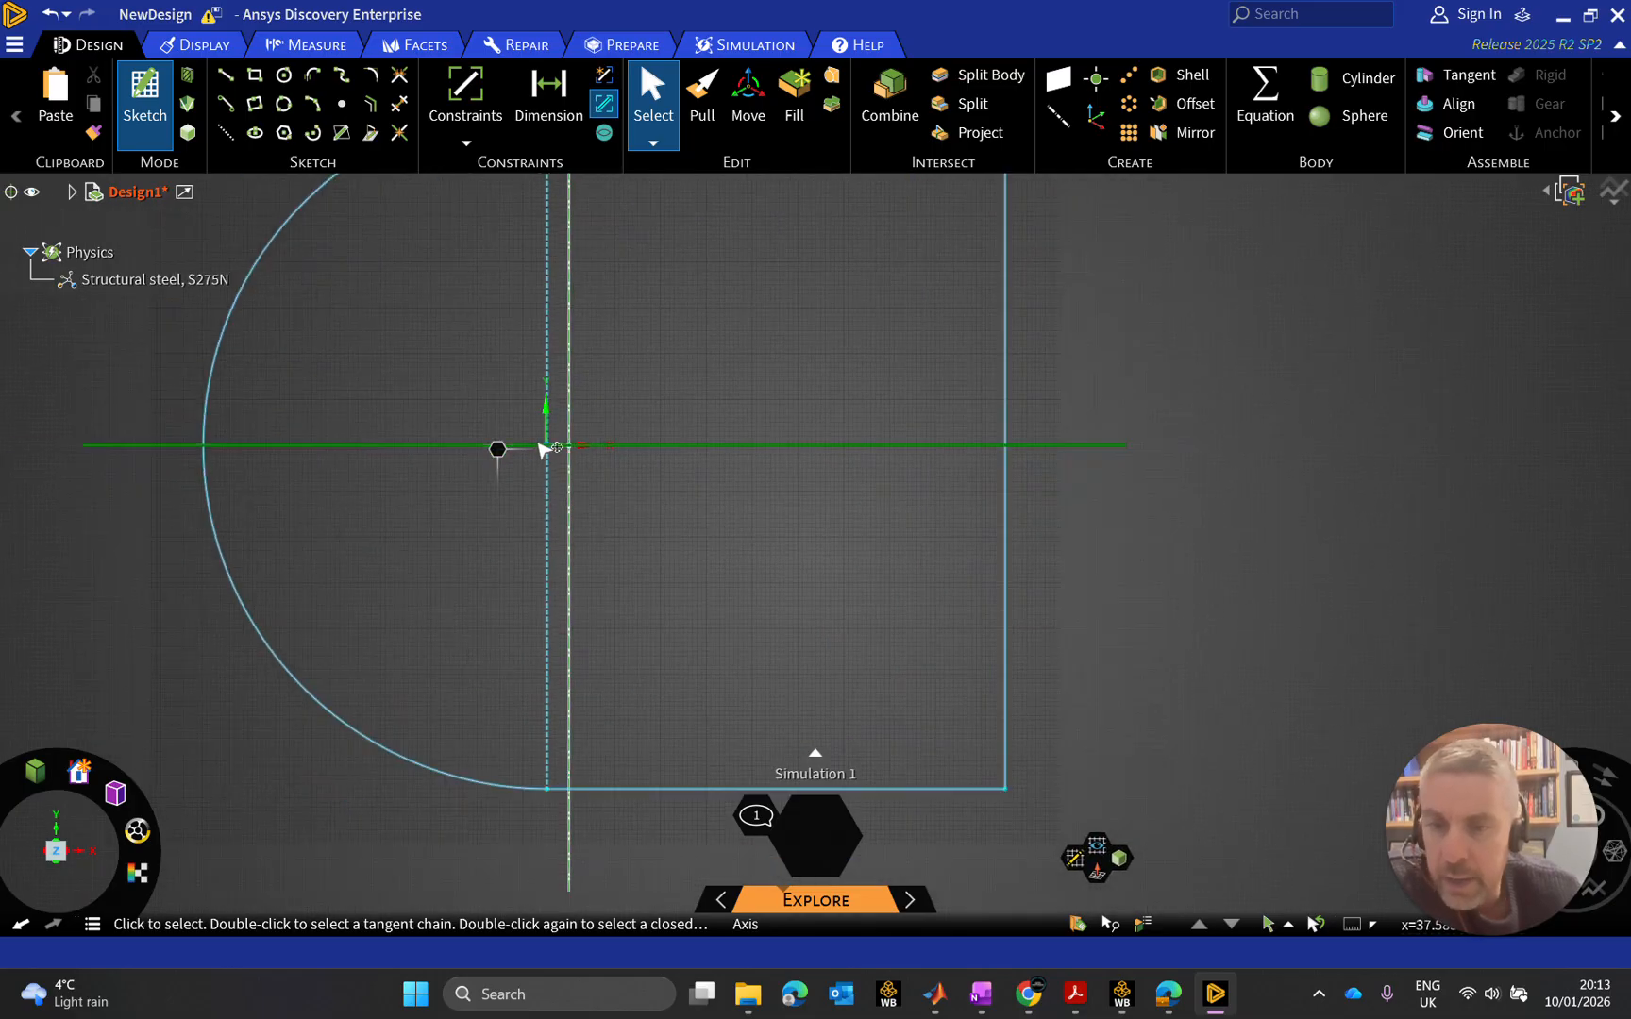
scroll(526, 449, "up", 5)
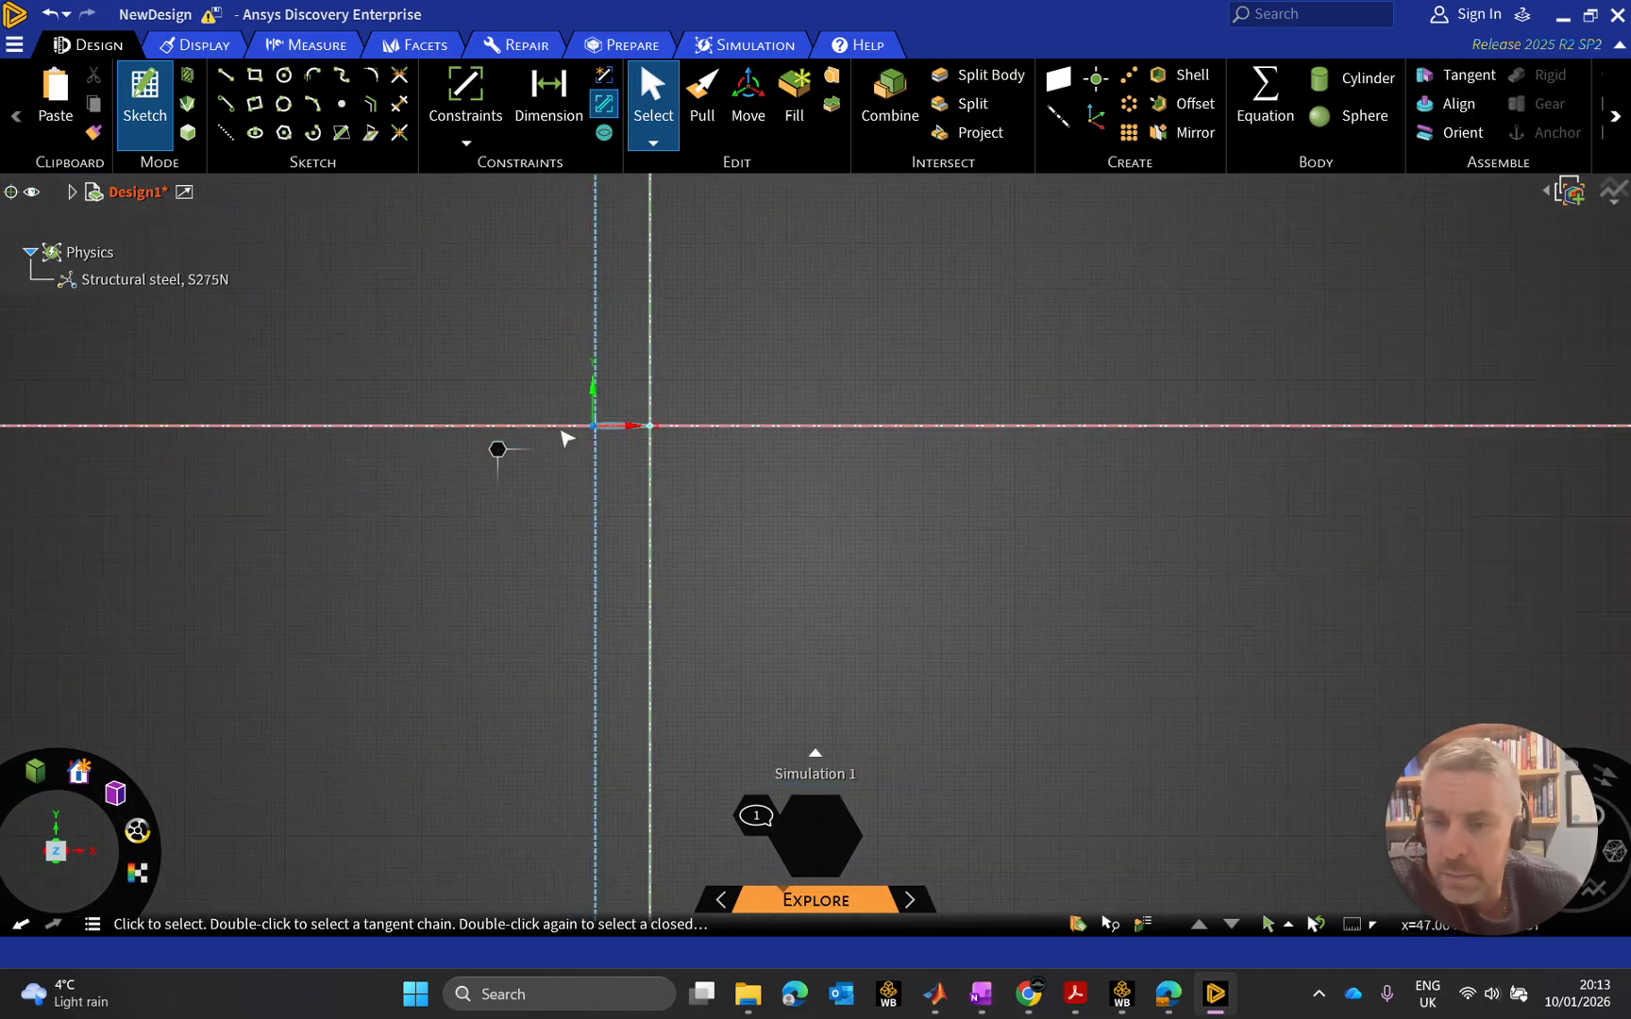
scroll(600, 432, "up", 2)
scroll(647, 407, "up", 3)
scroll(650, 413, "down", 6)
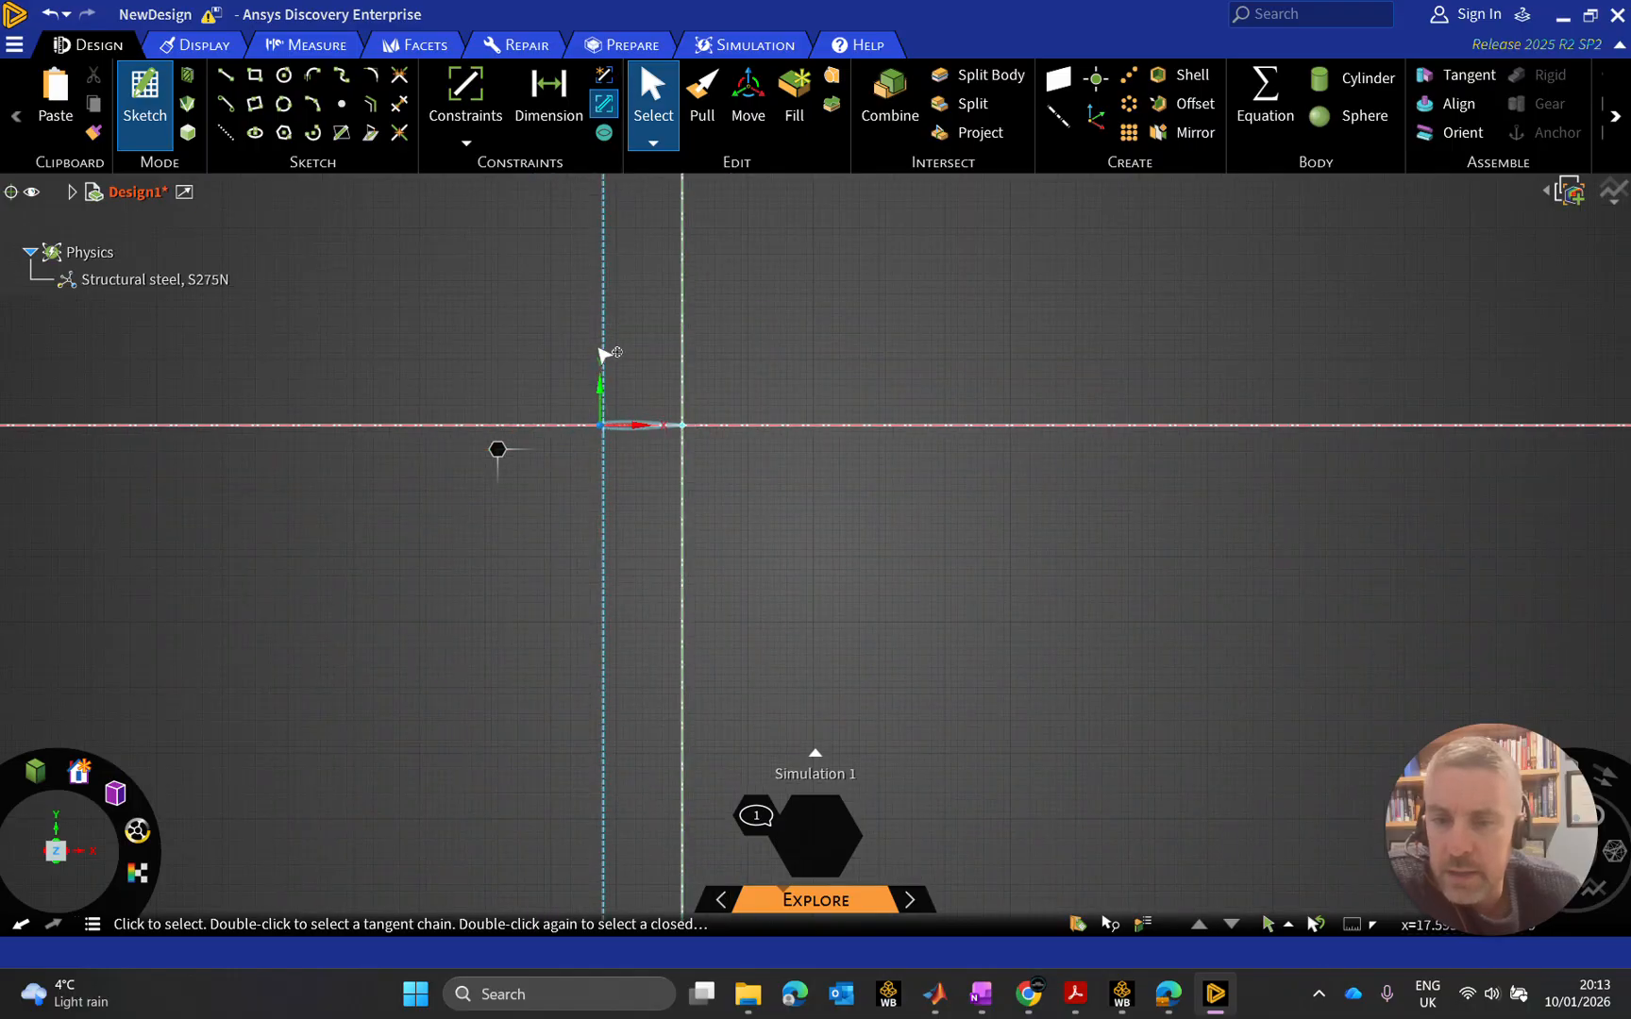
scroll(640, 380, "down", 3)
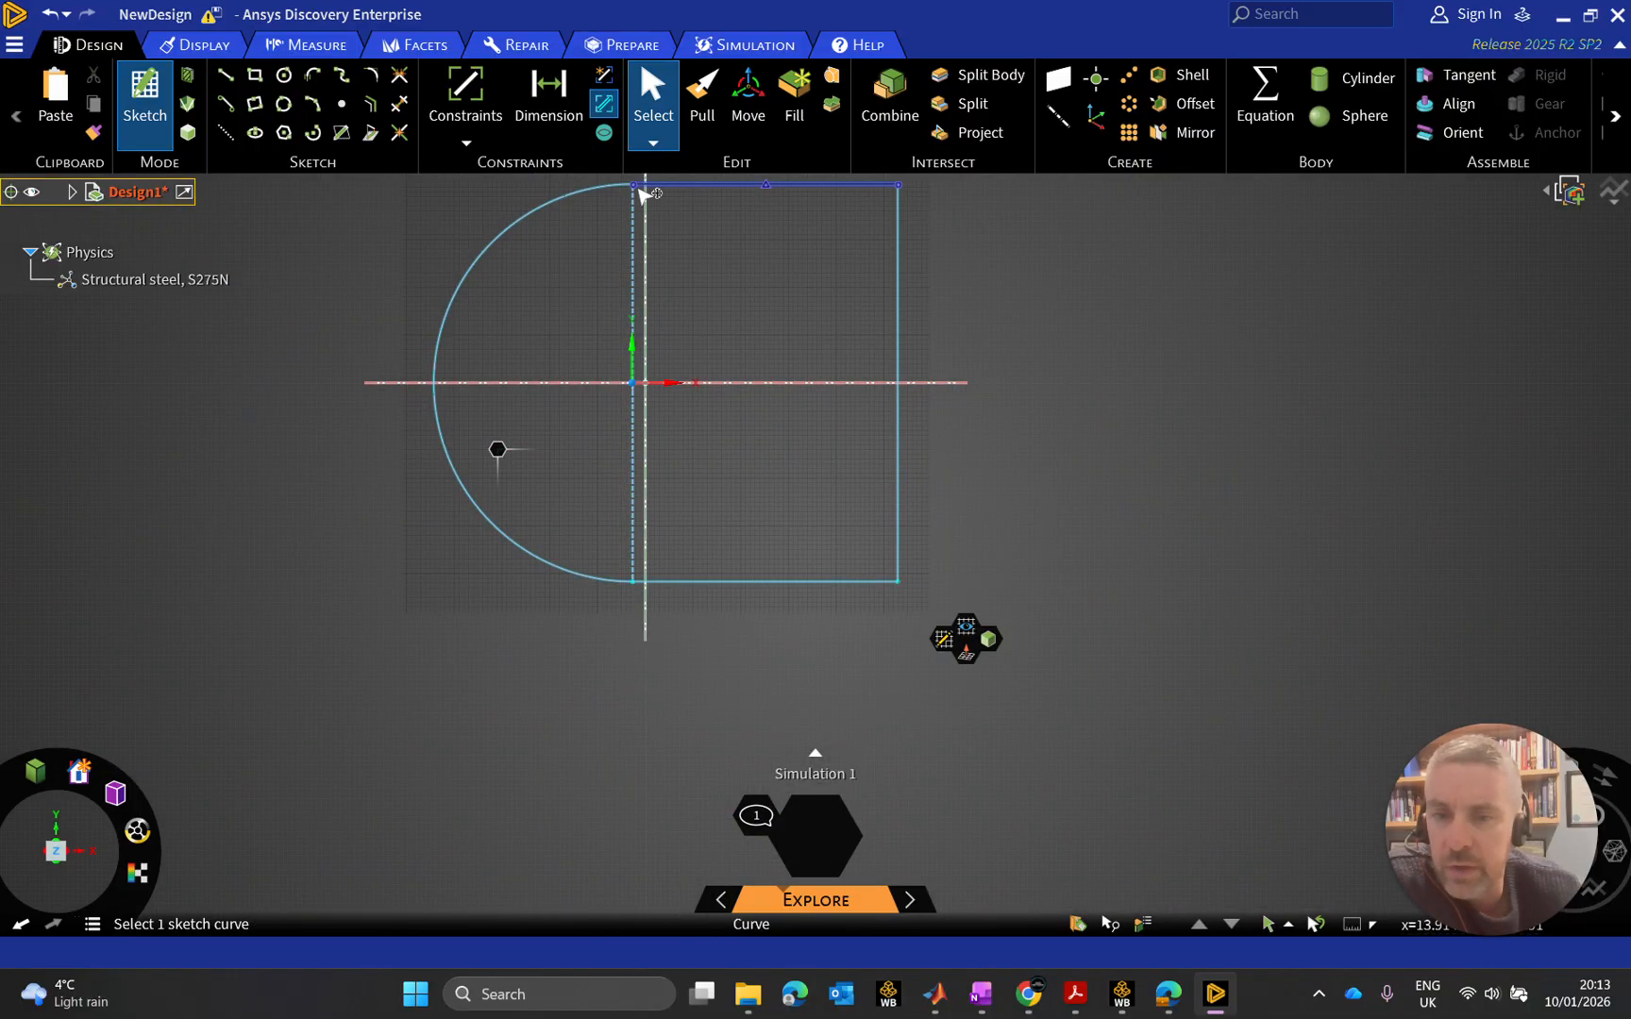
scroll(646, 368, "up", 1)
scroll(643, 378, "up", 5)
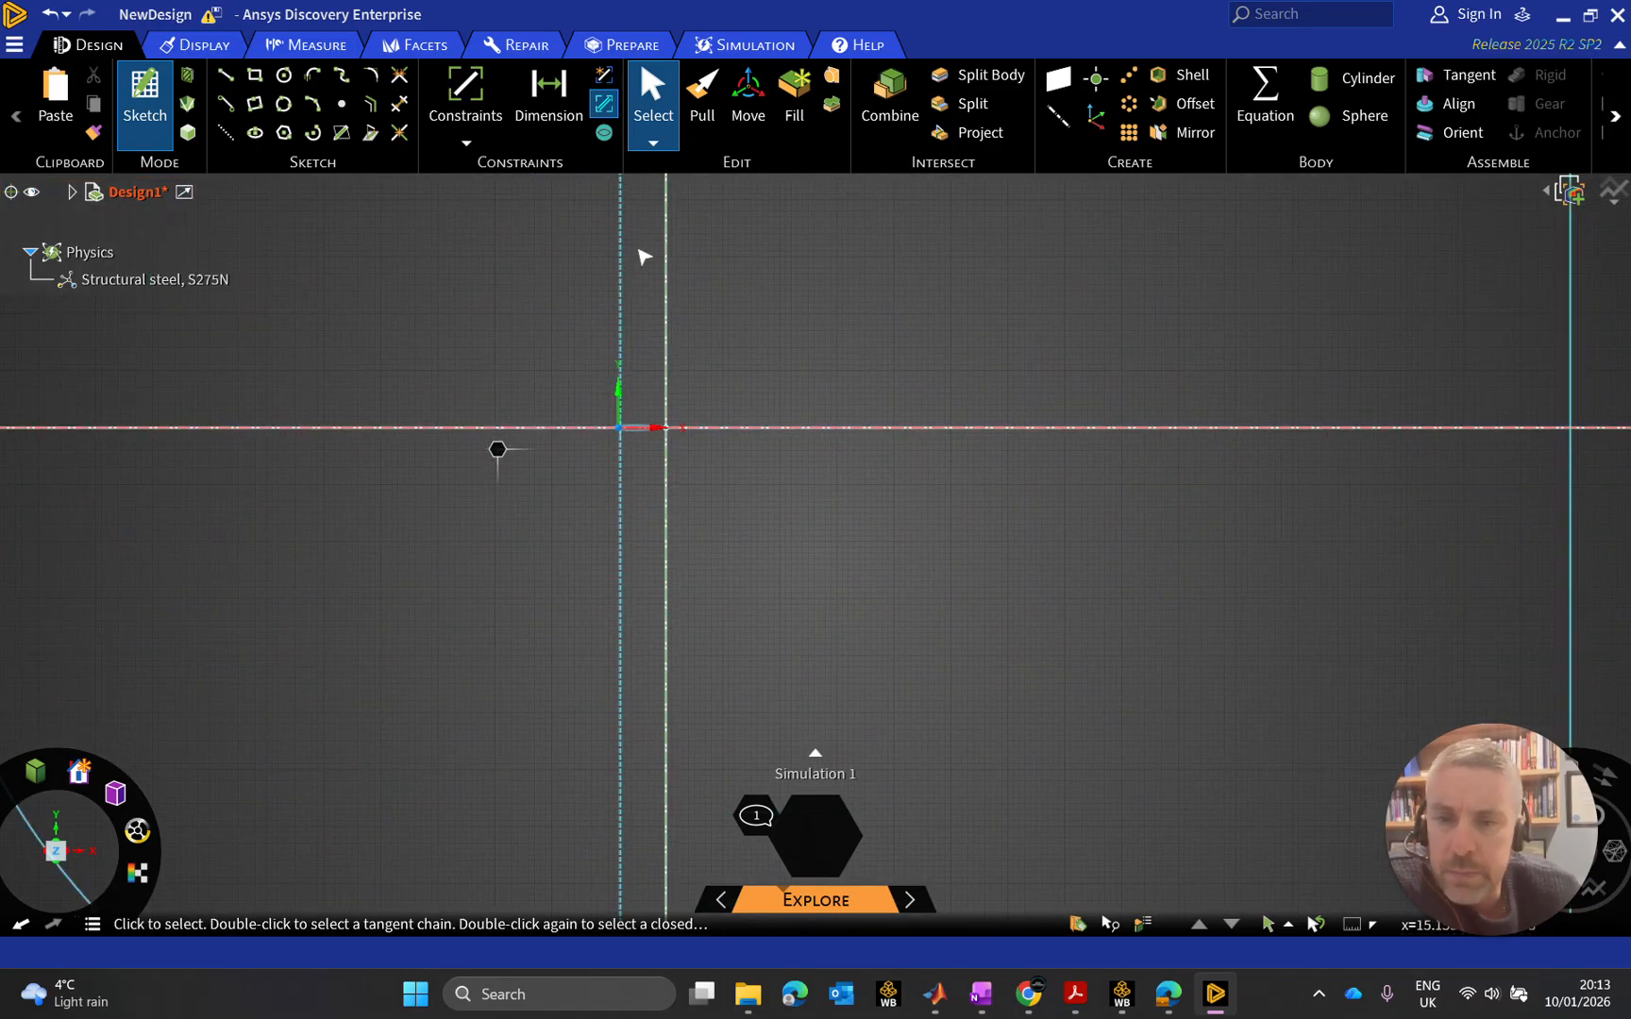
scroll(665, 316, "down", 4)
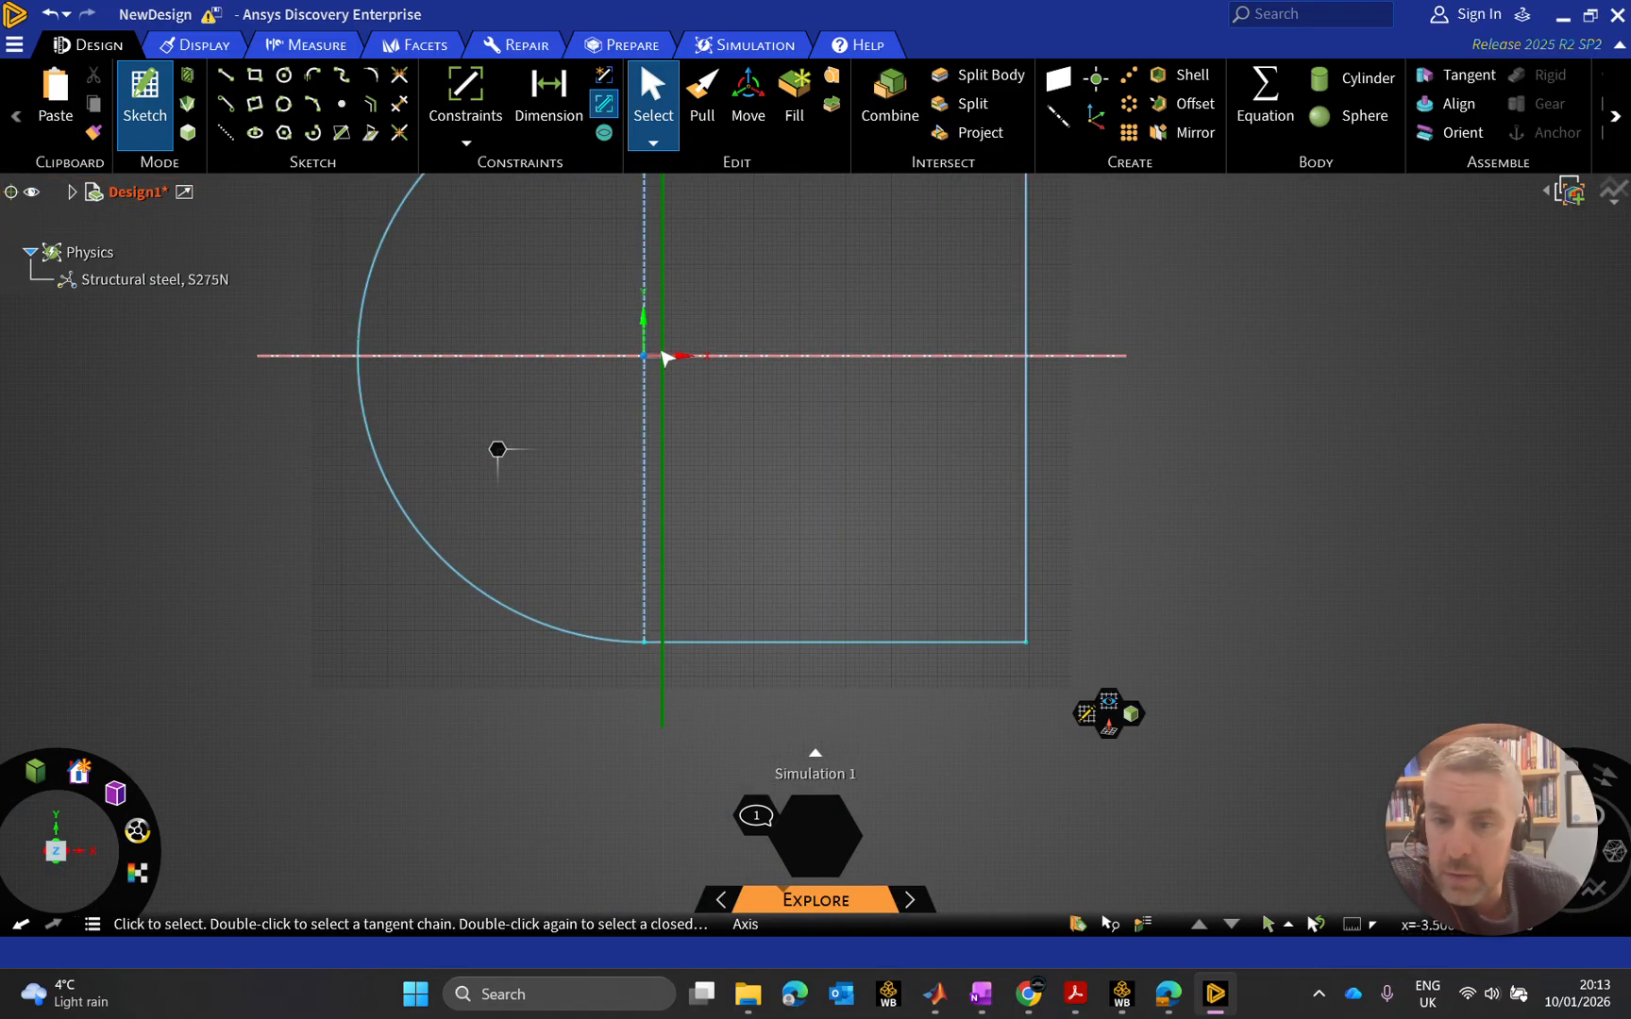
scroll(656, 325, "up", 3)
scroll(655, 327, "up", 3)
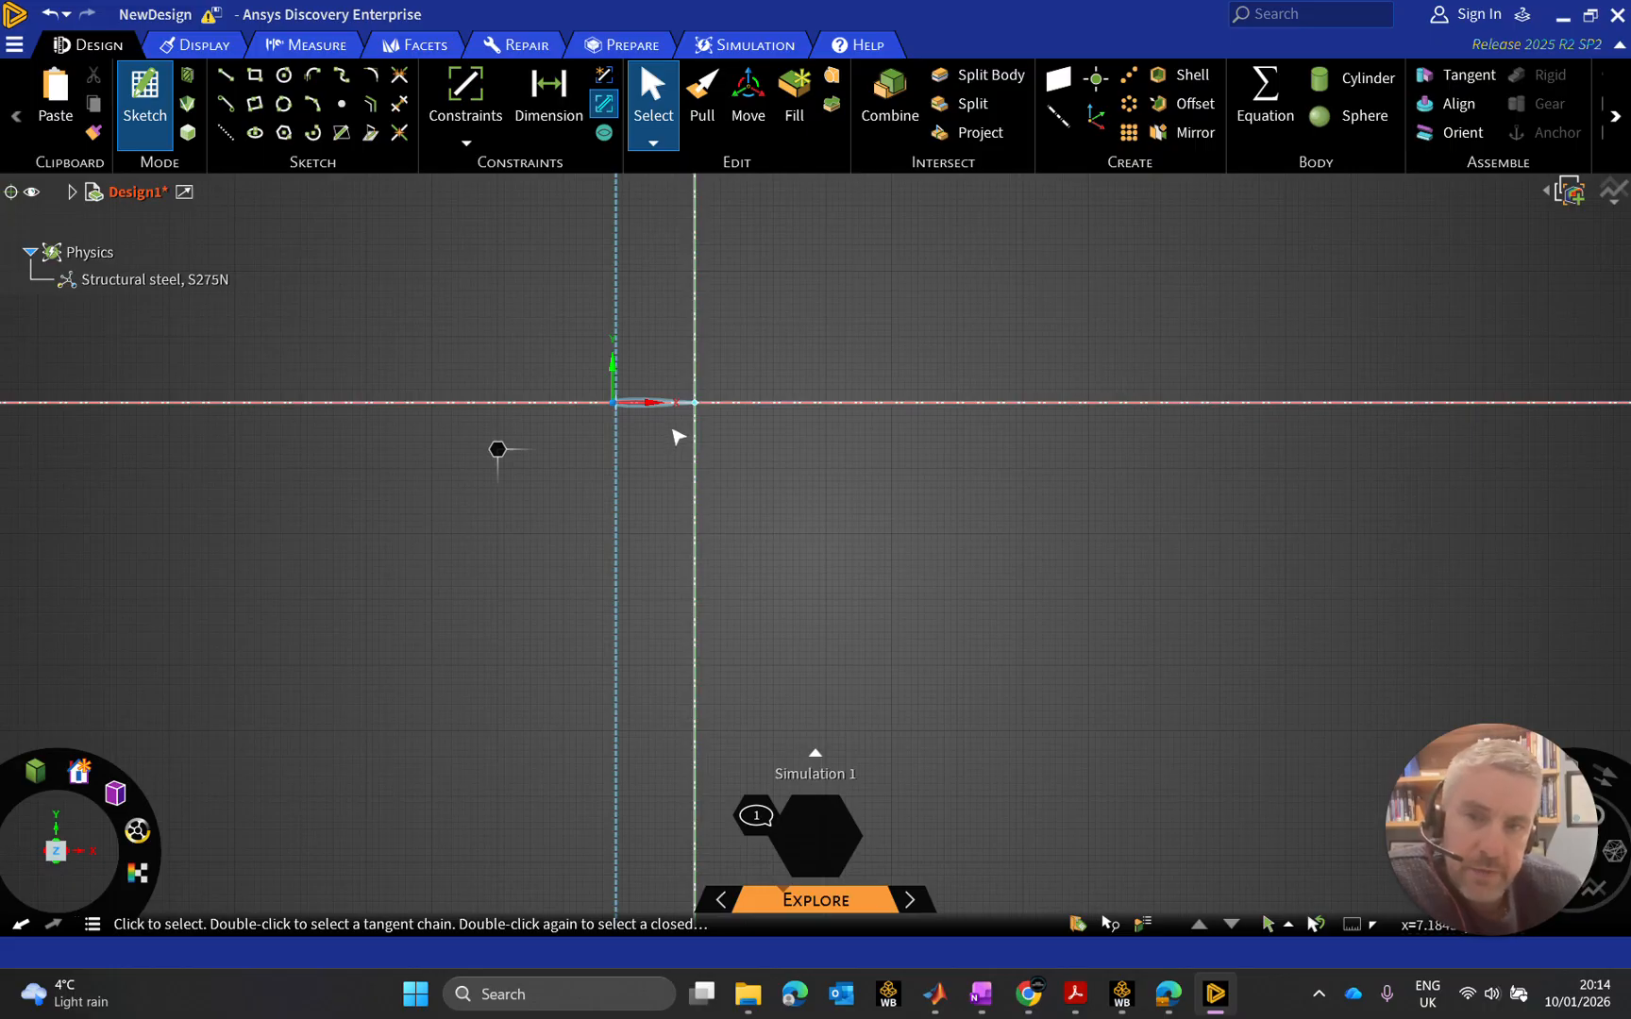
scroll(638, 392, "up", 6)
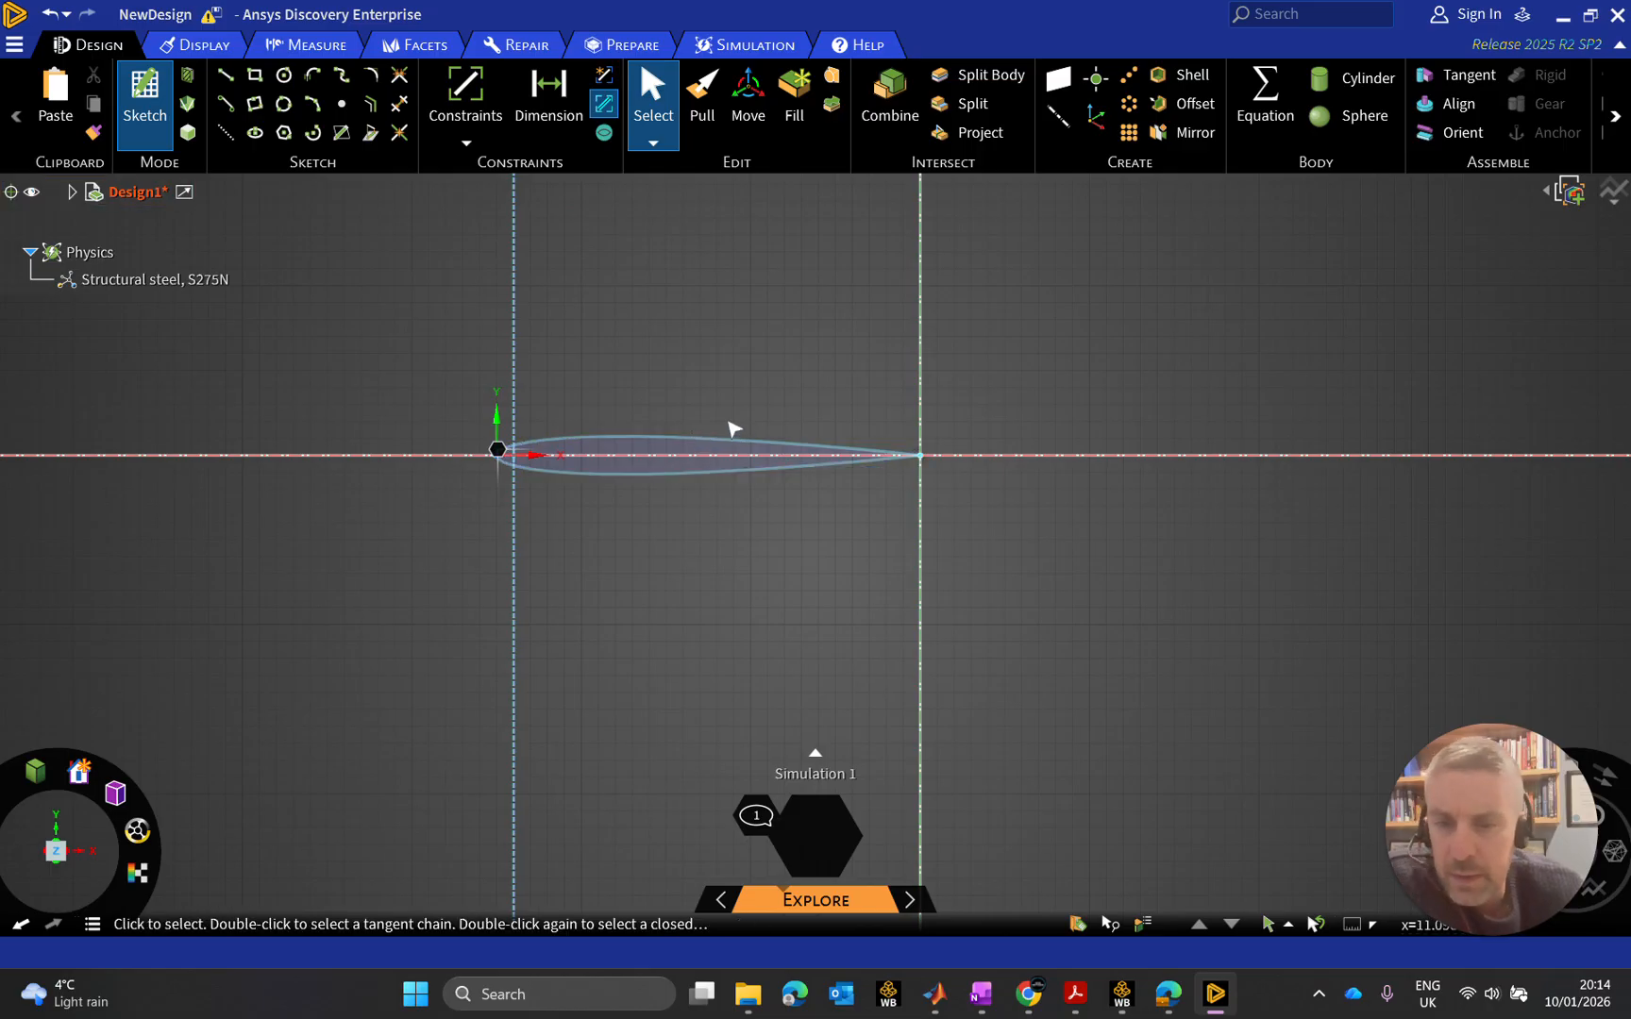
scroll(732, 435, "up", 2)
scroll(761, 449, "down", 2)
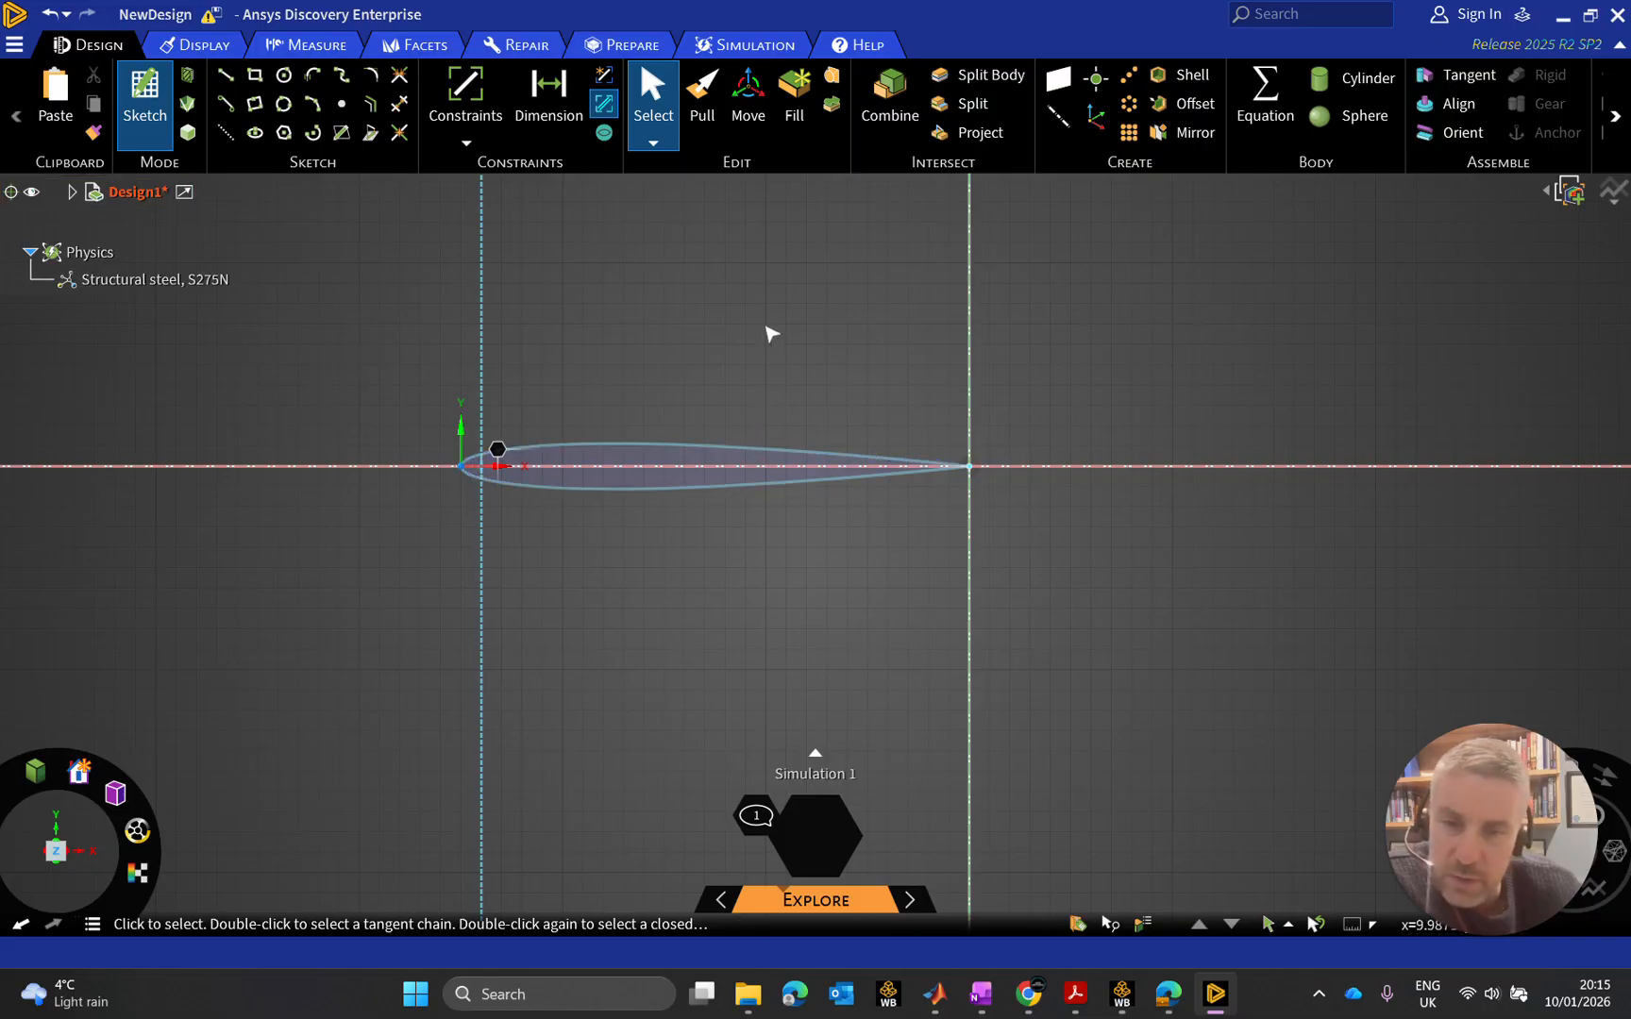
scroll(798, 320, "down", 3)
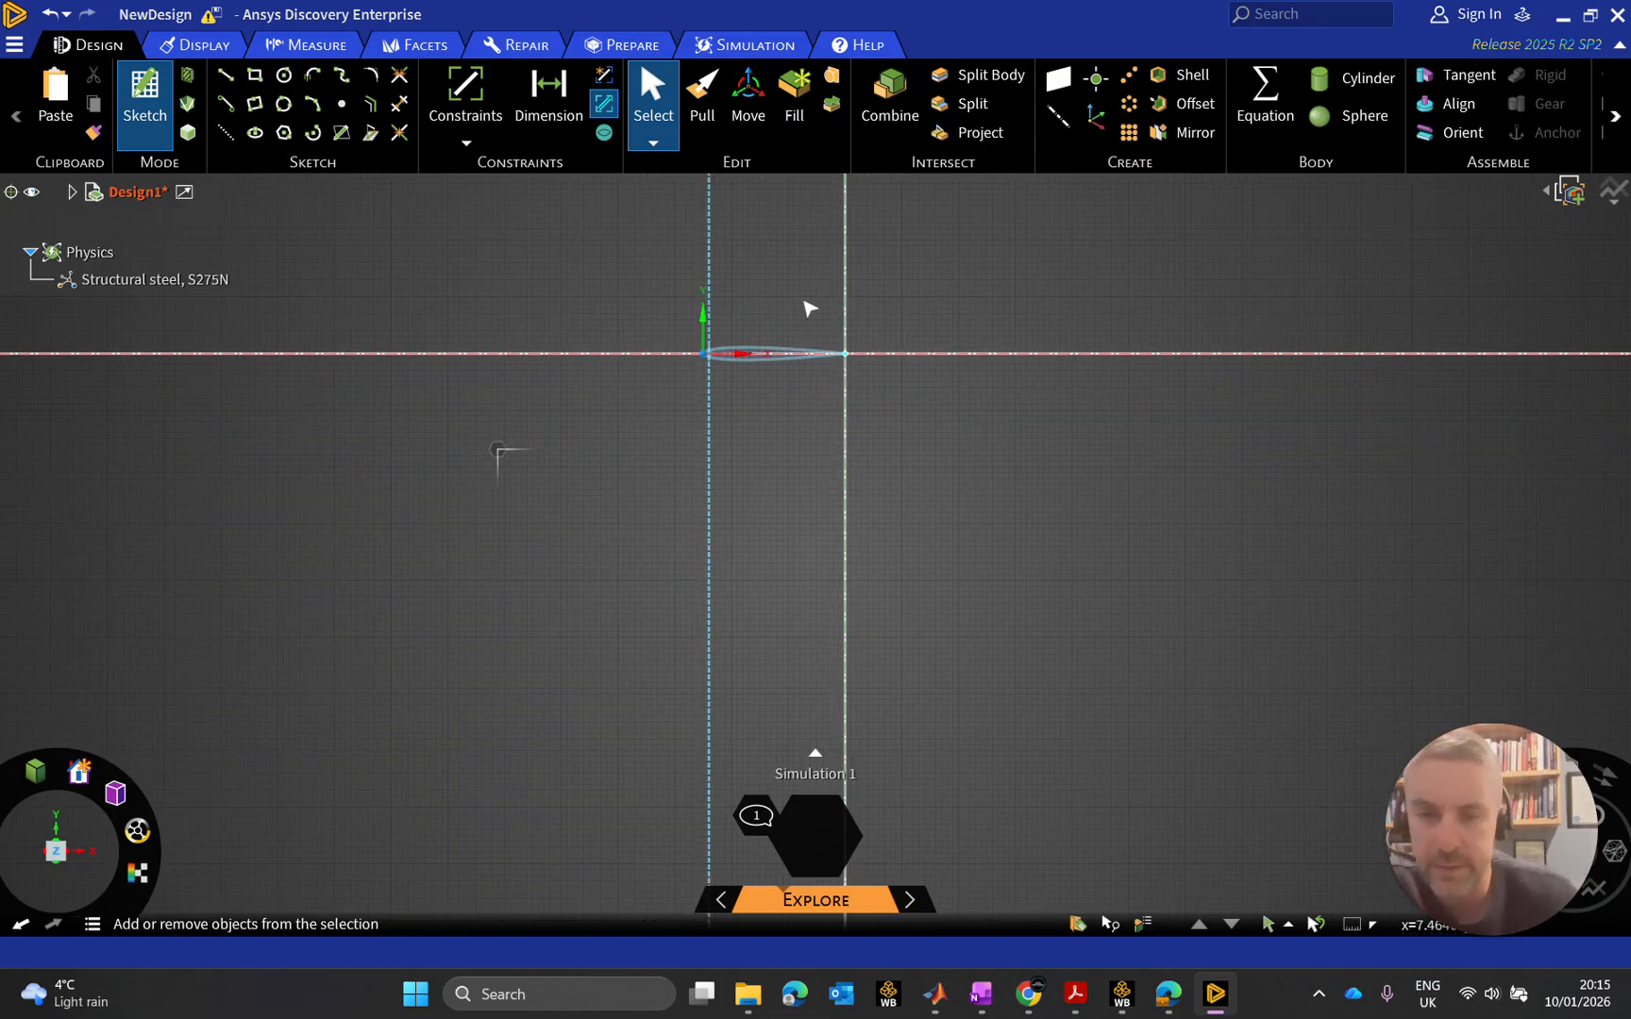
mouse_move(808, 310)
middle_mouse_down("ctrl")
mouse_move(783, 425)
mouse_move(802, 523)
middle_mouse_up("ctrl")
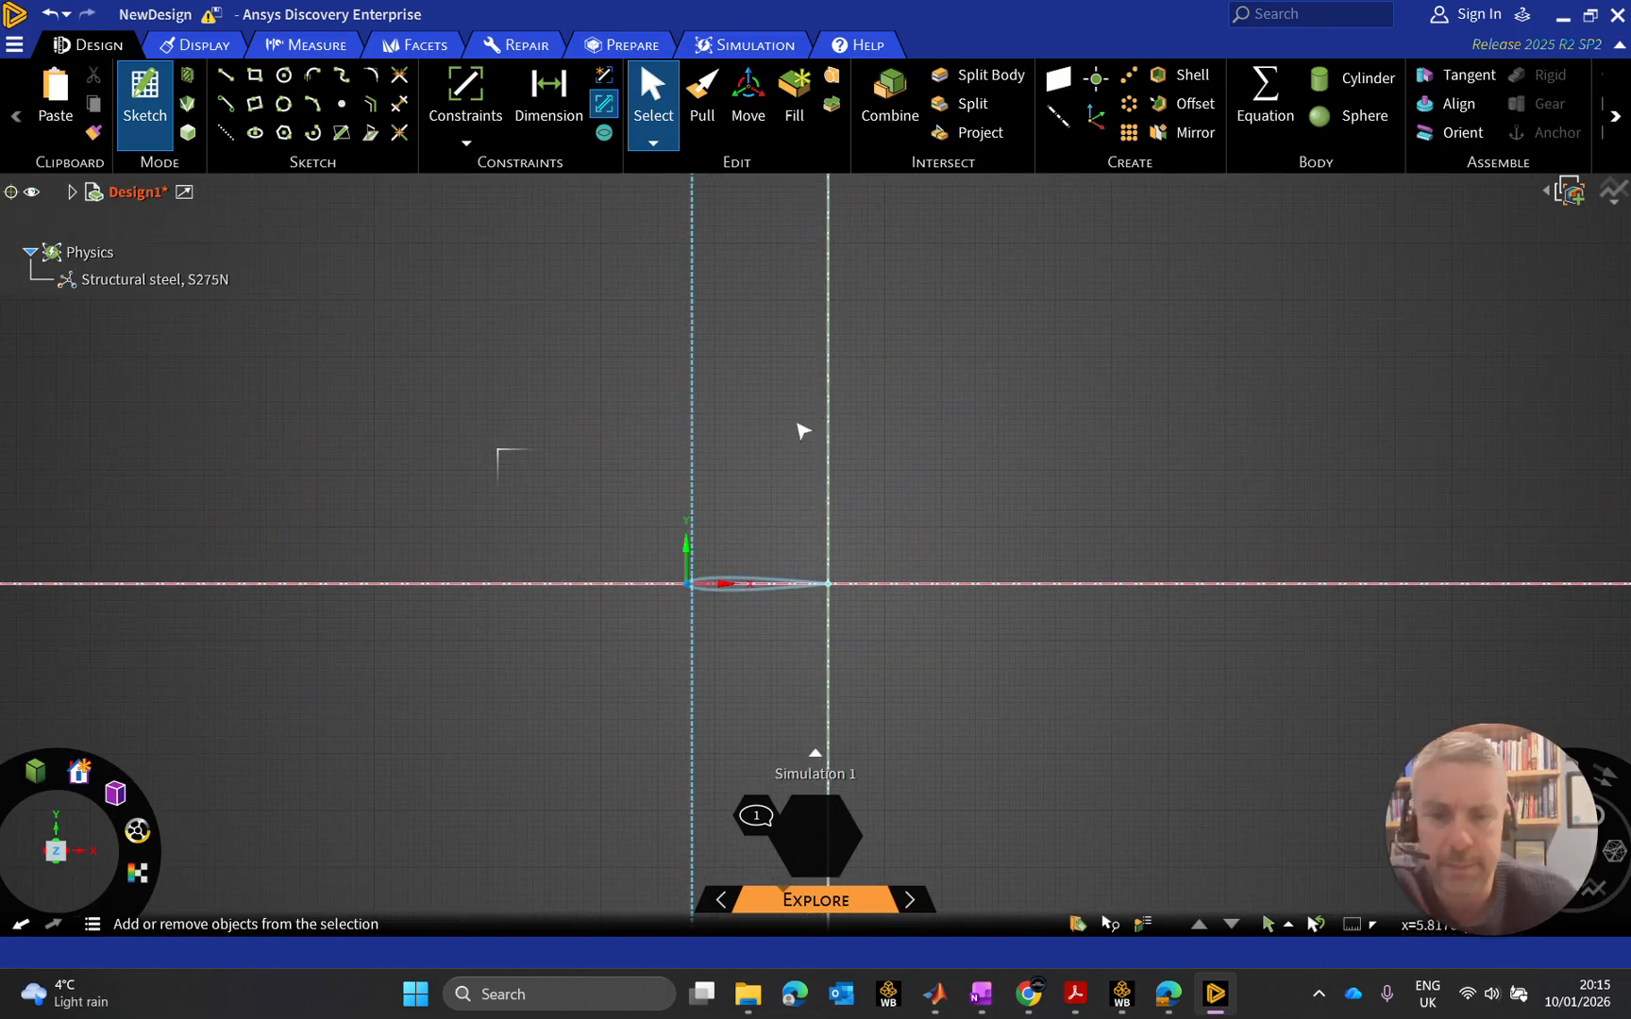
scroll(797, 424, "up", 1)
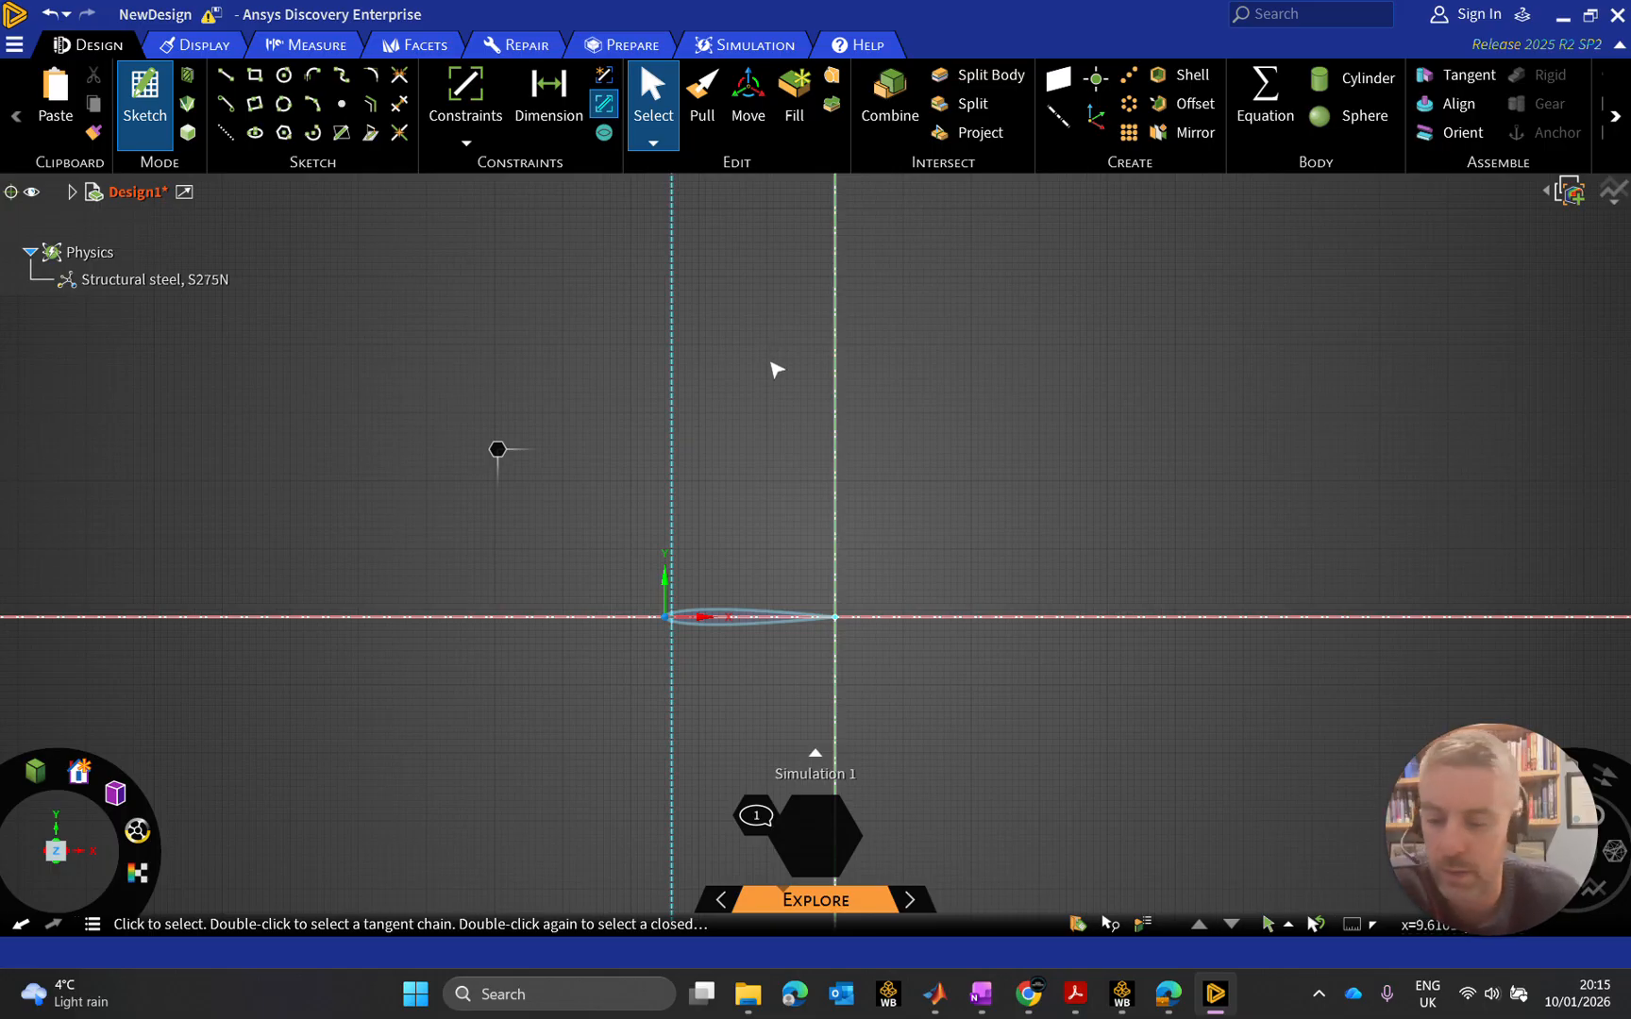
scroll(779, 373, "up", 1)
scroll(781, 370, "down", 3)
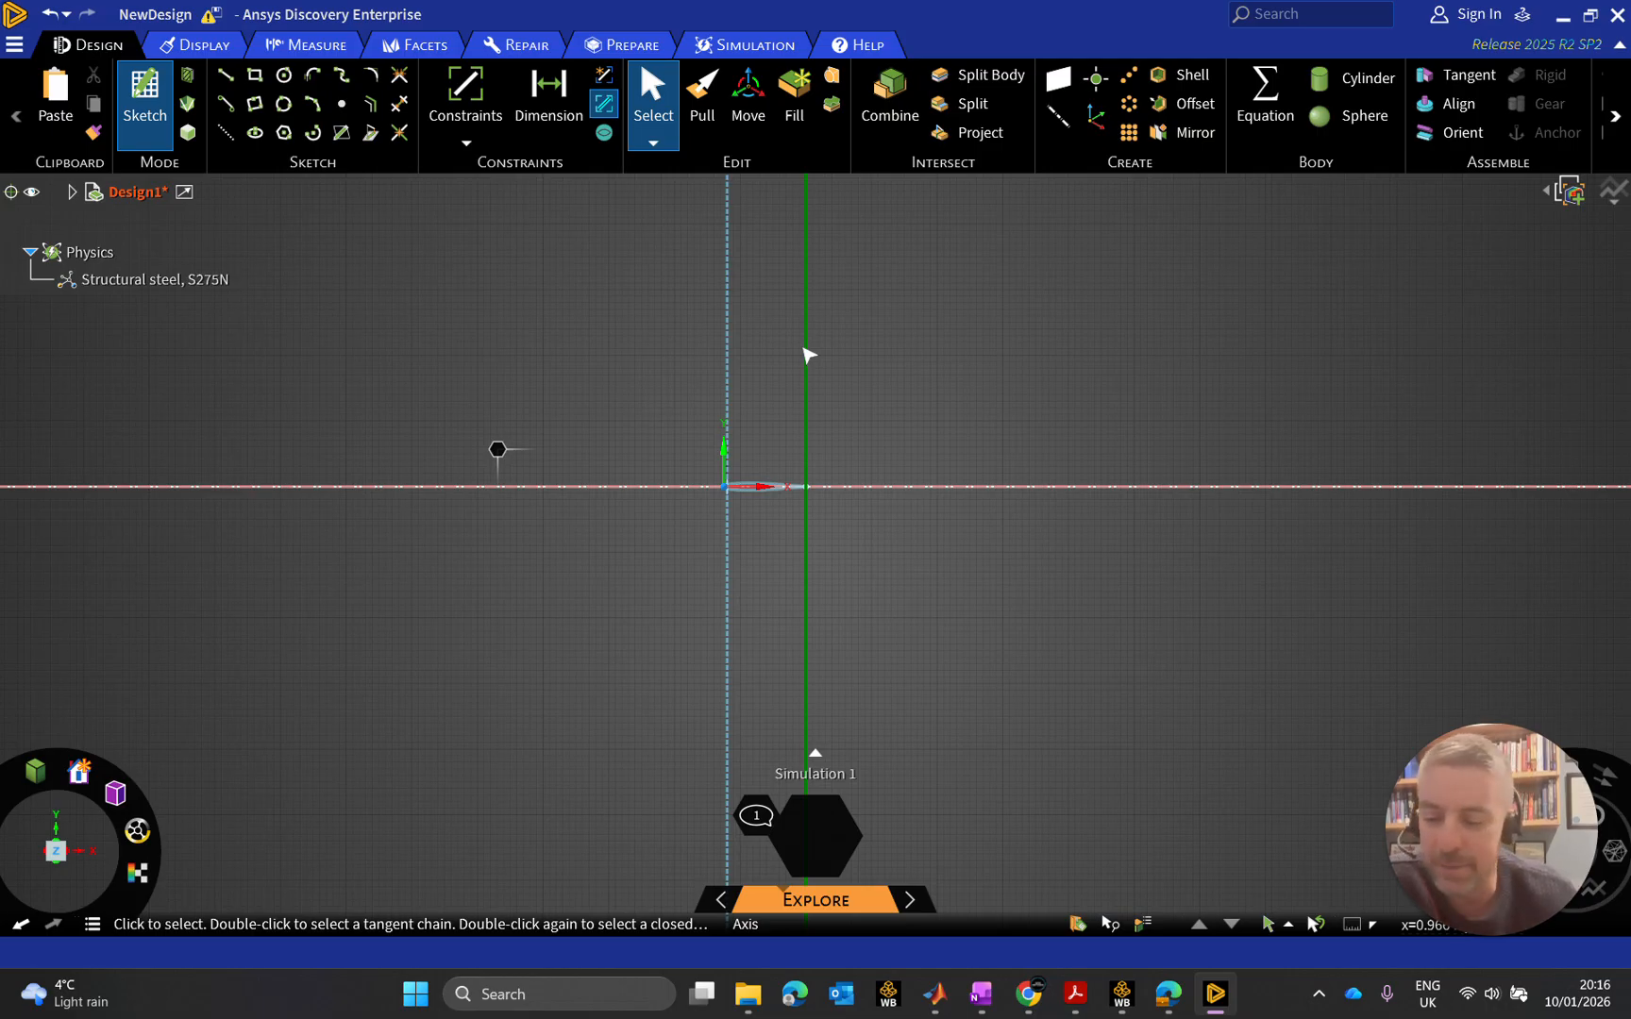
scroll(775, 372, "down", 4)
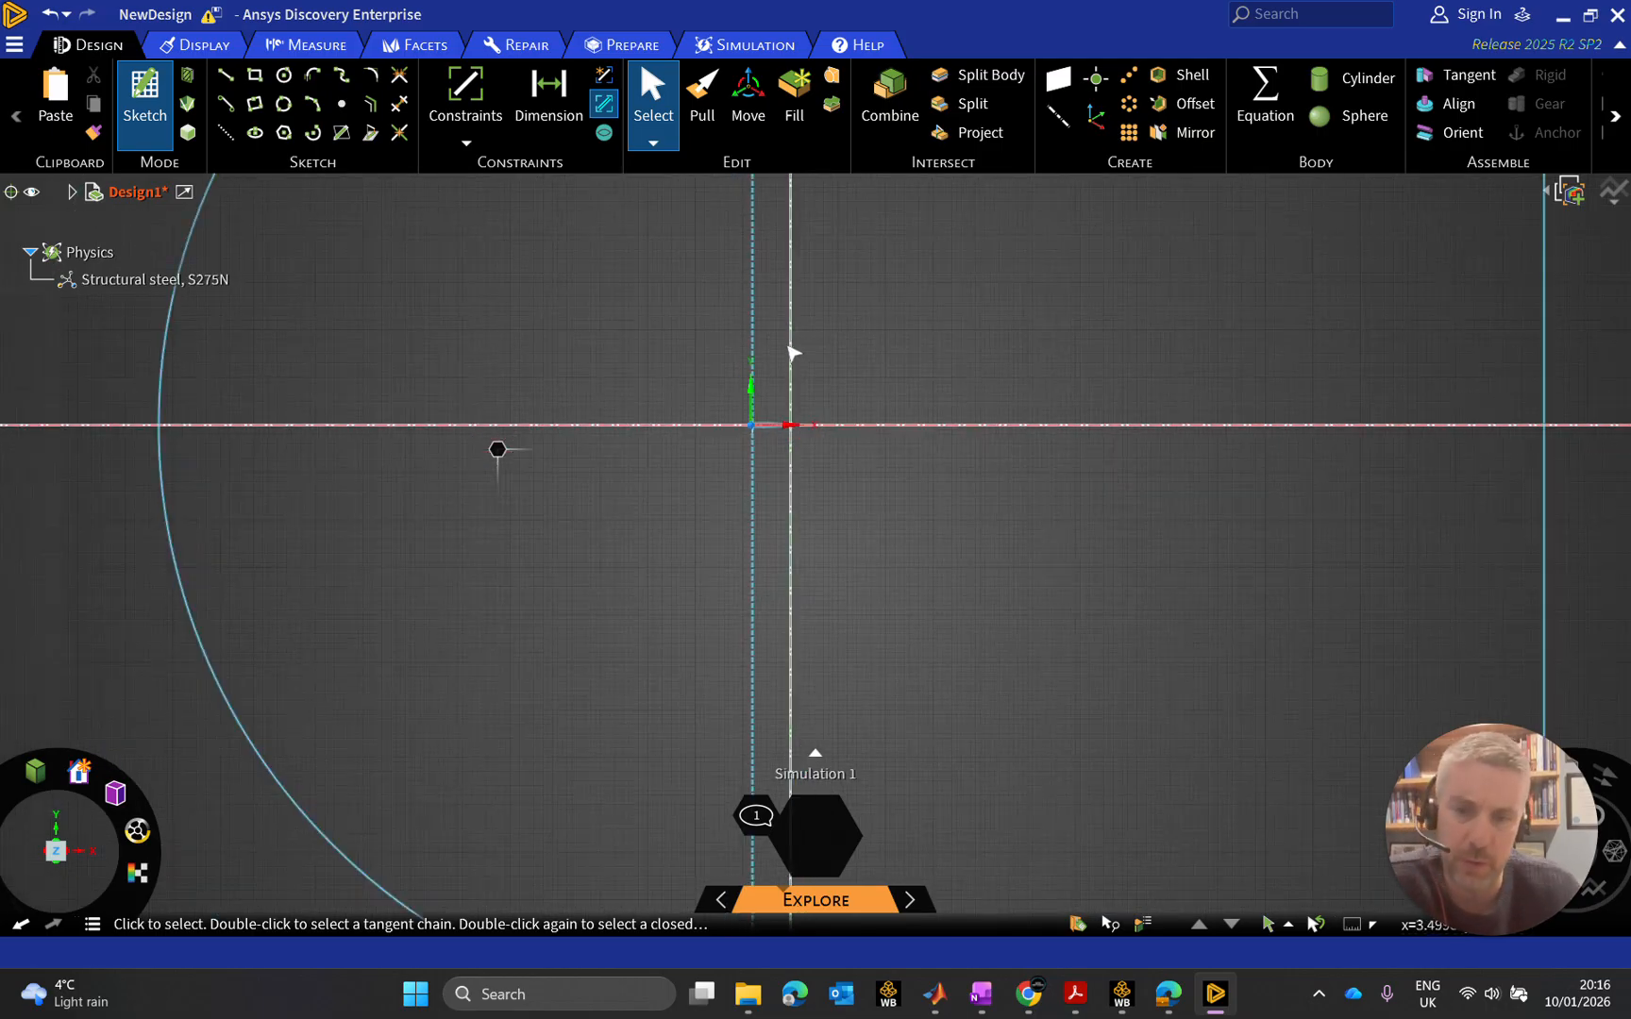
scroll(813, 326, "down", 1)
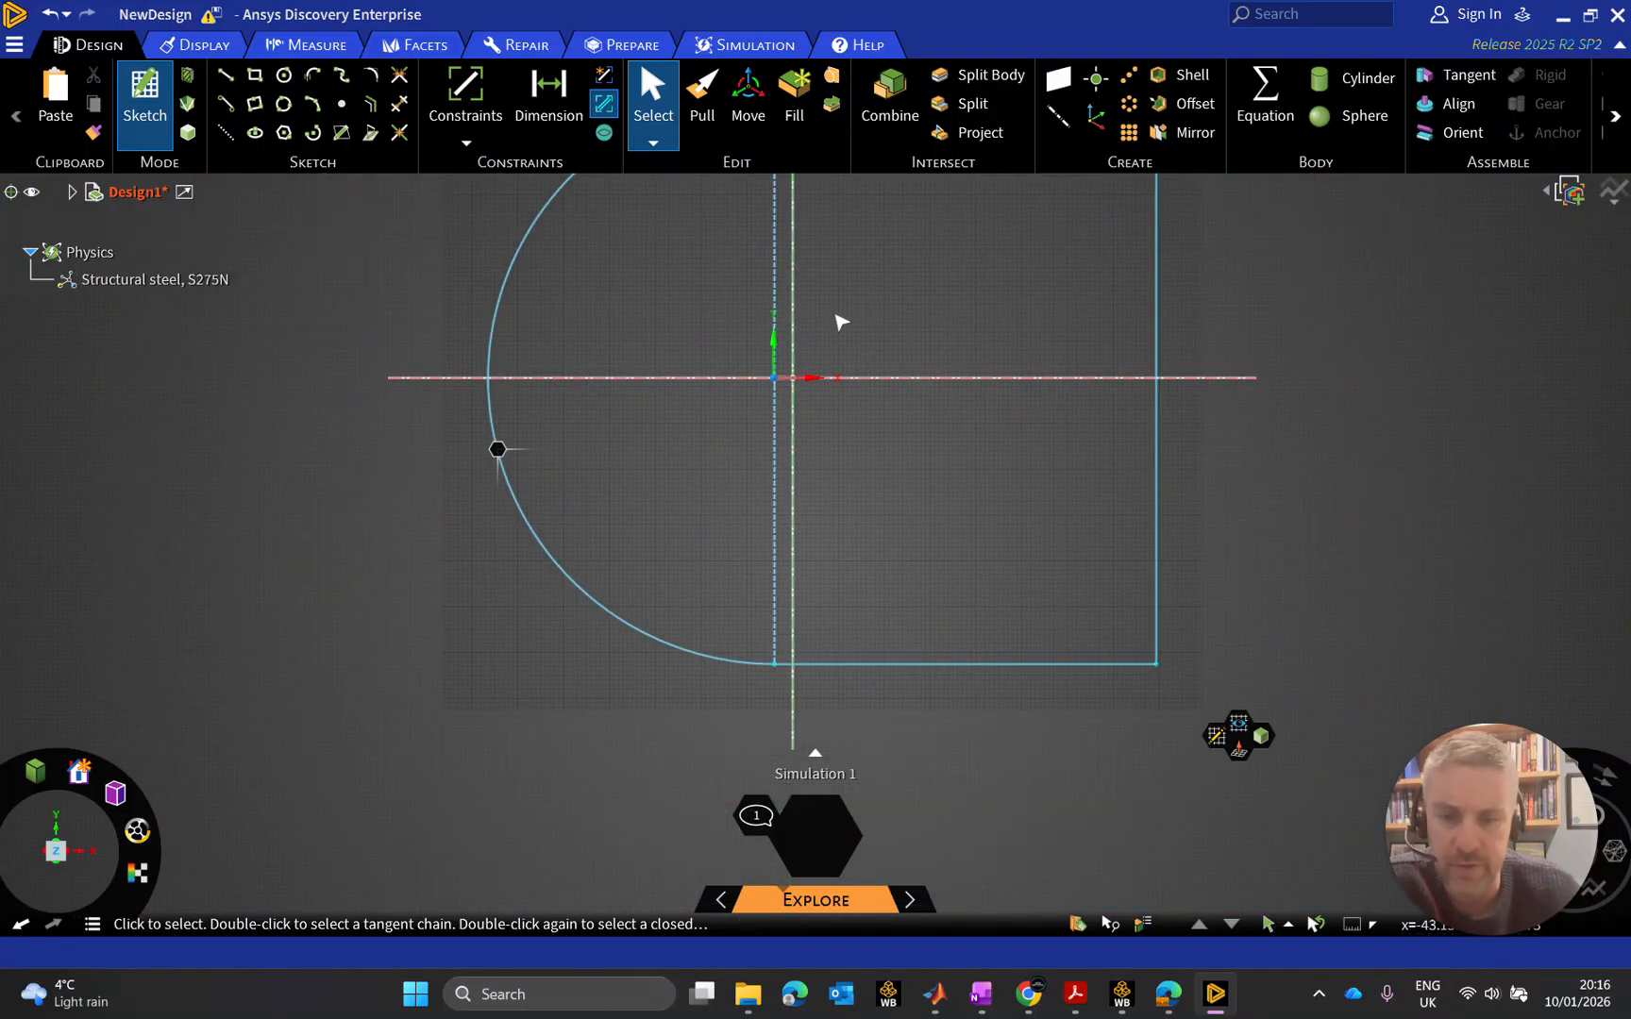
scroll(840, 319, "up", 4)
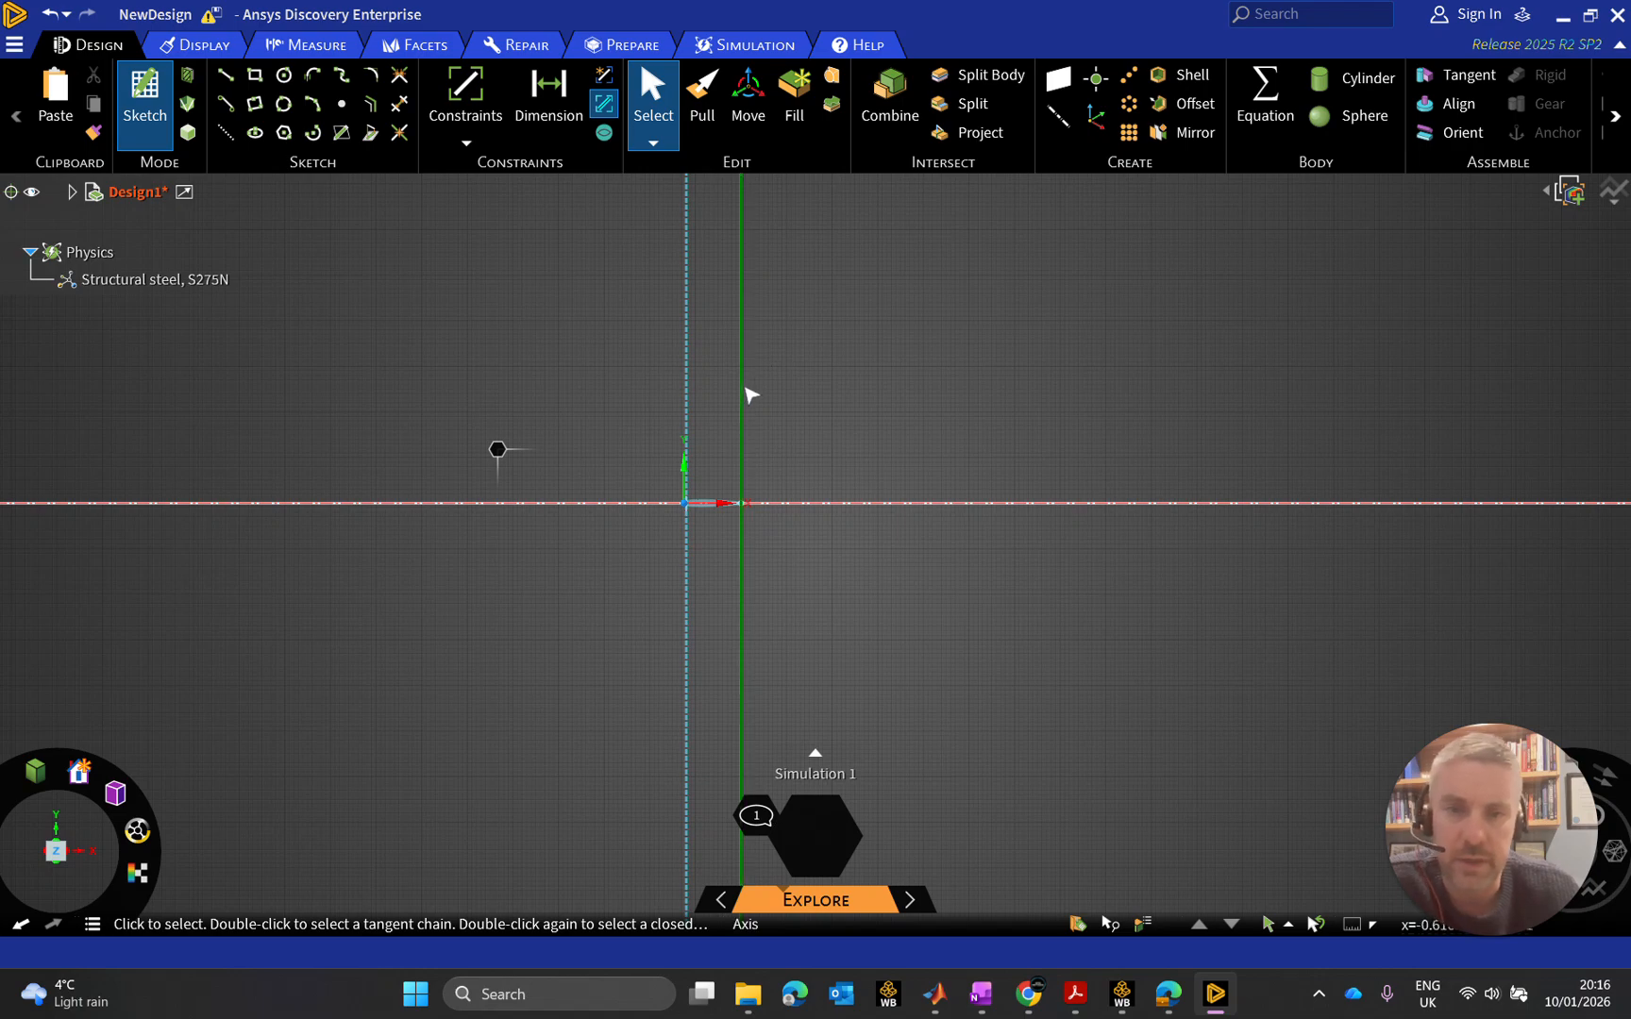
scroll(807, 391, "down", 3)
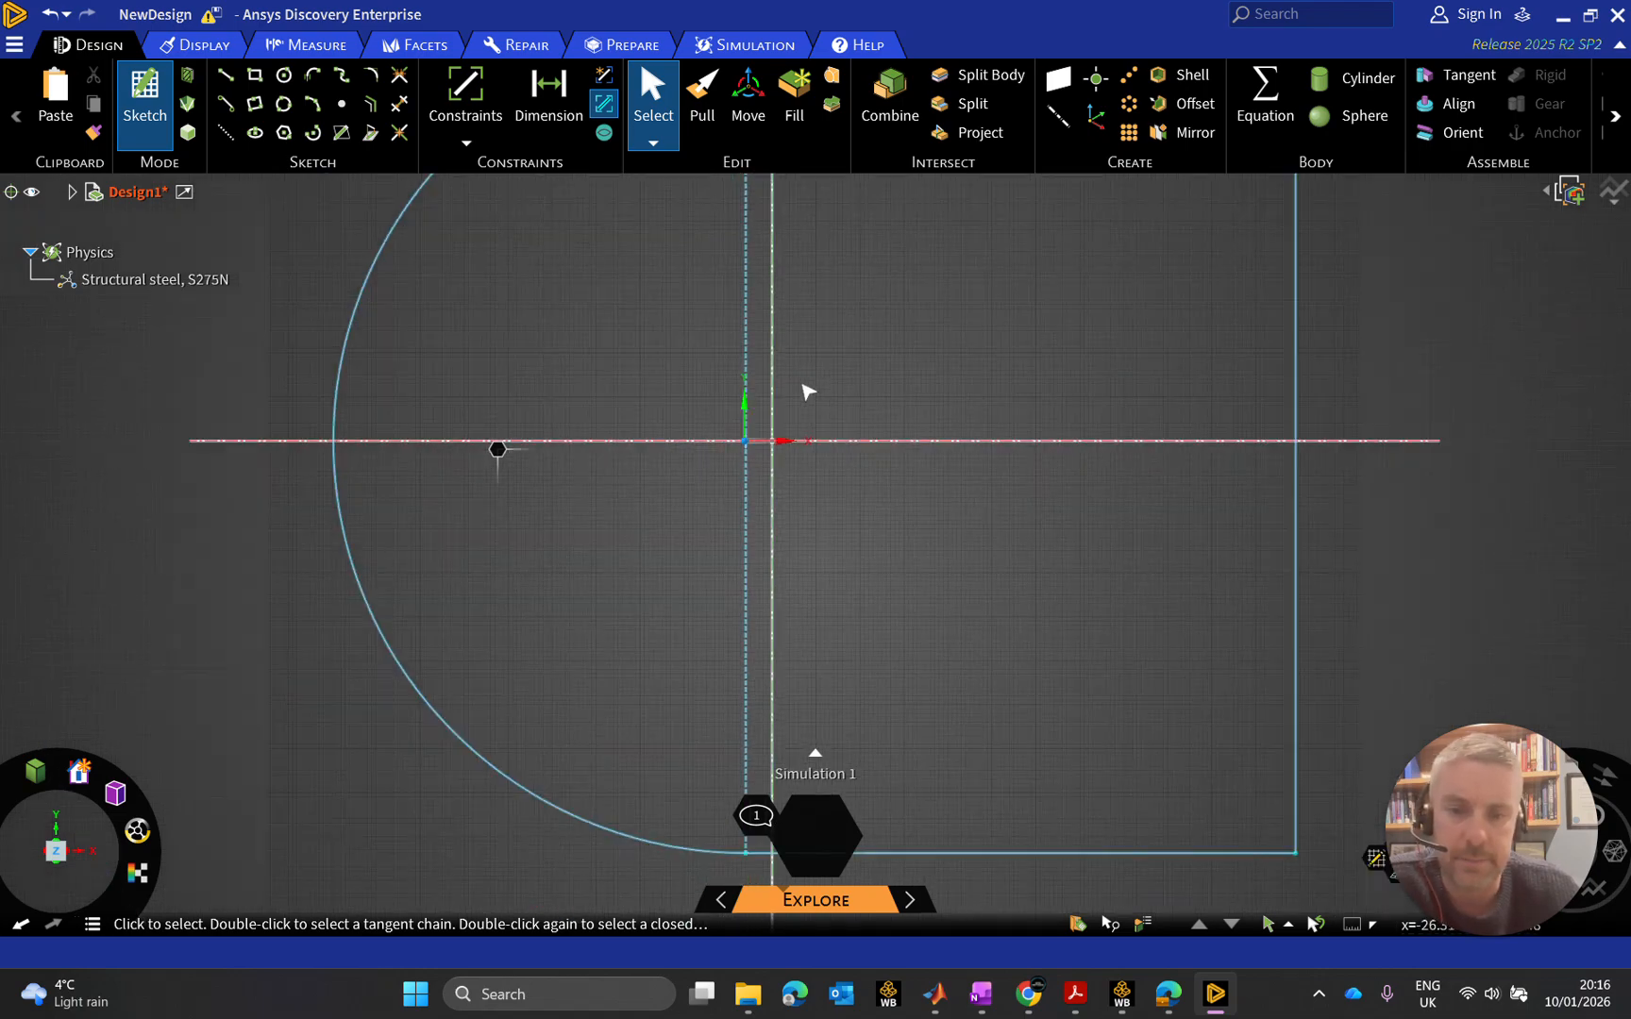
scroll(807, 391, "down", 3)
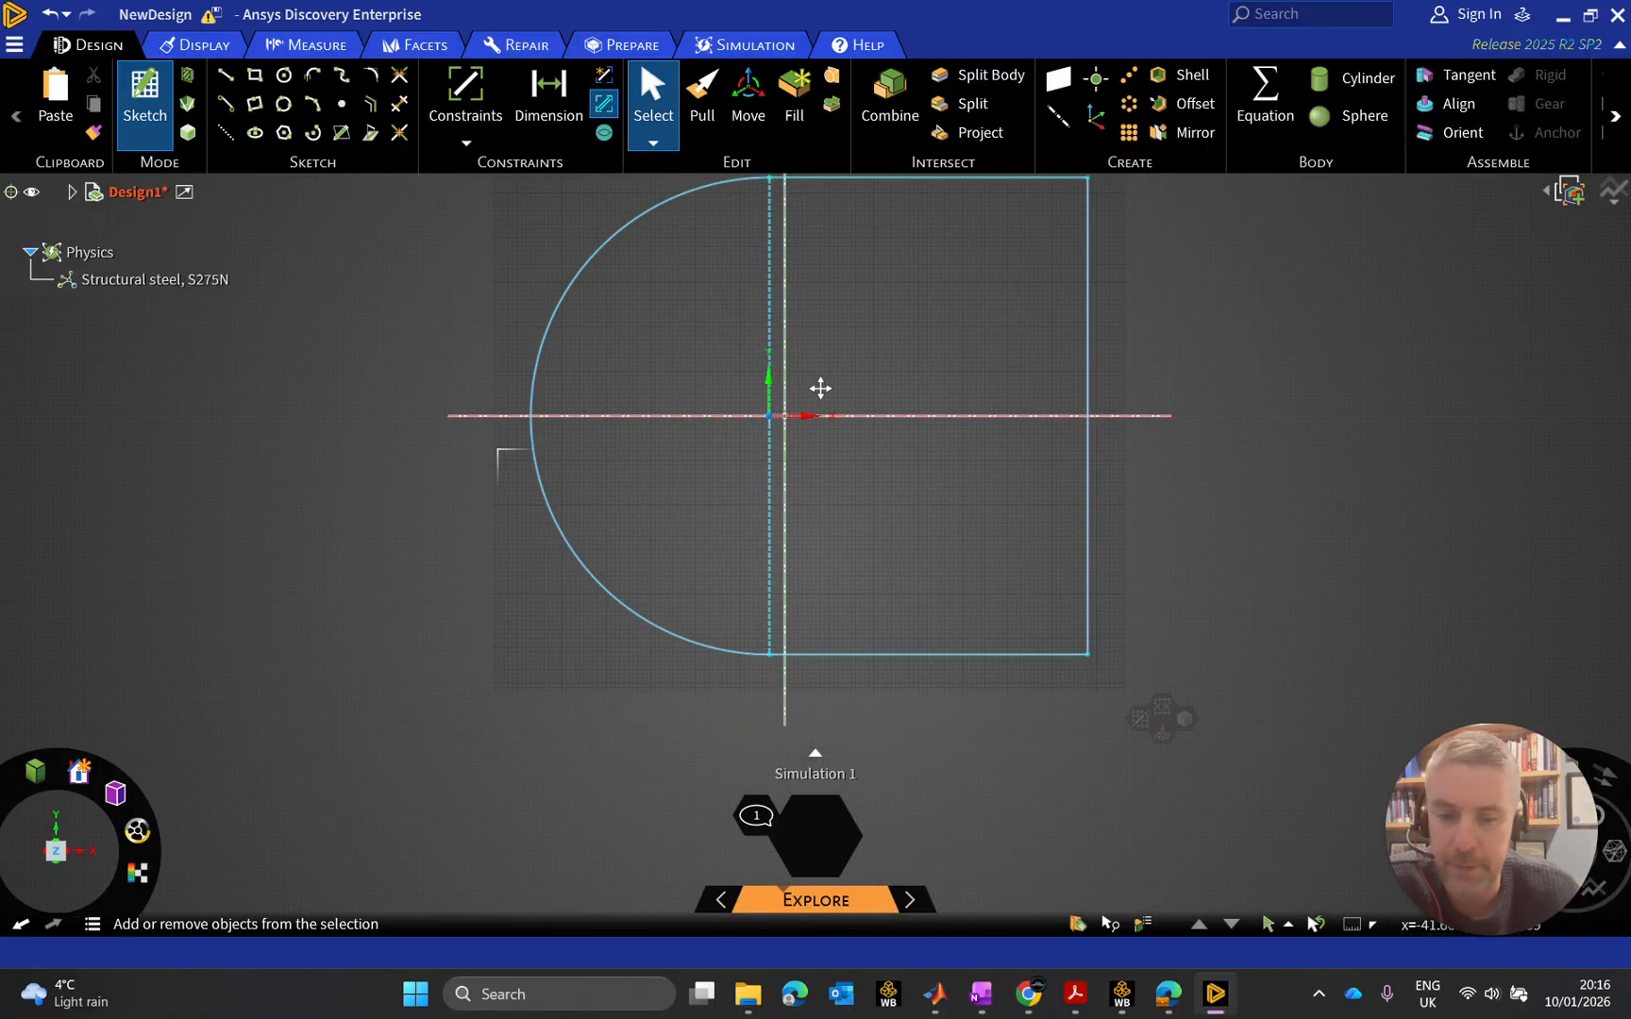
Switch from sketching to 3D mode to turn the closed C-shaped domain and airfoil outlines into surface faces
middle_click_drag(820, 386, 767, 438, "ctrl")
scroll(746, 415, "up", 3)
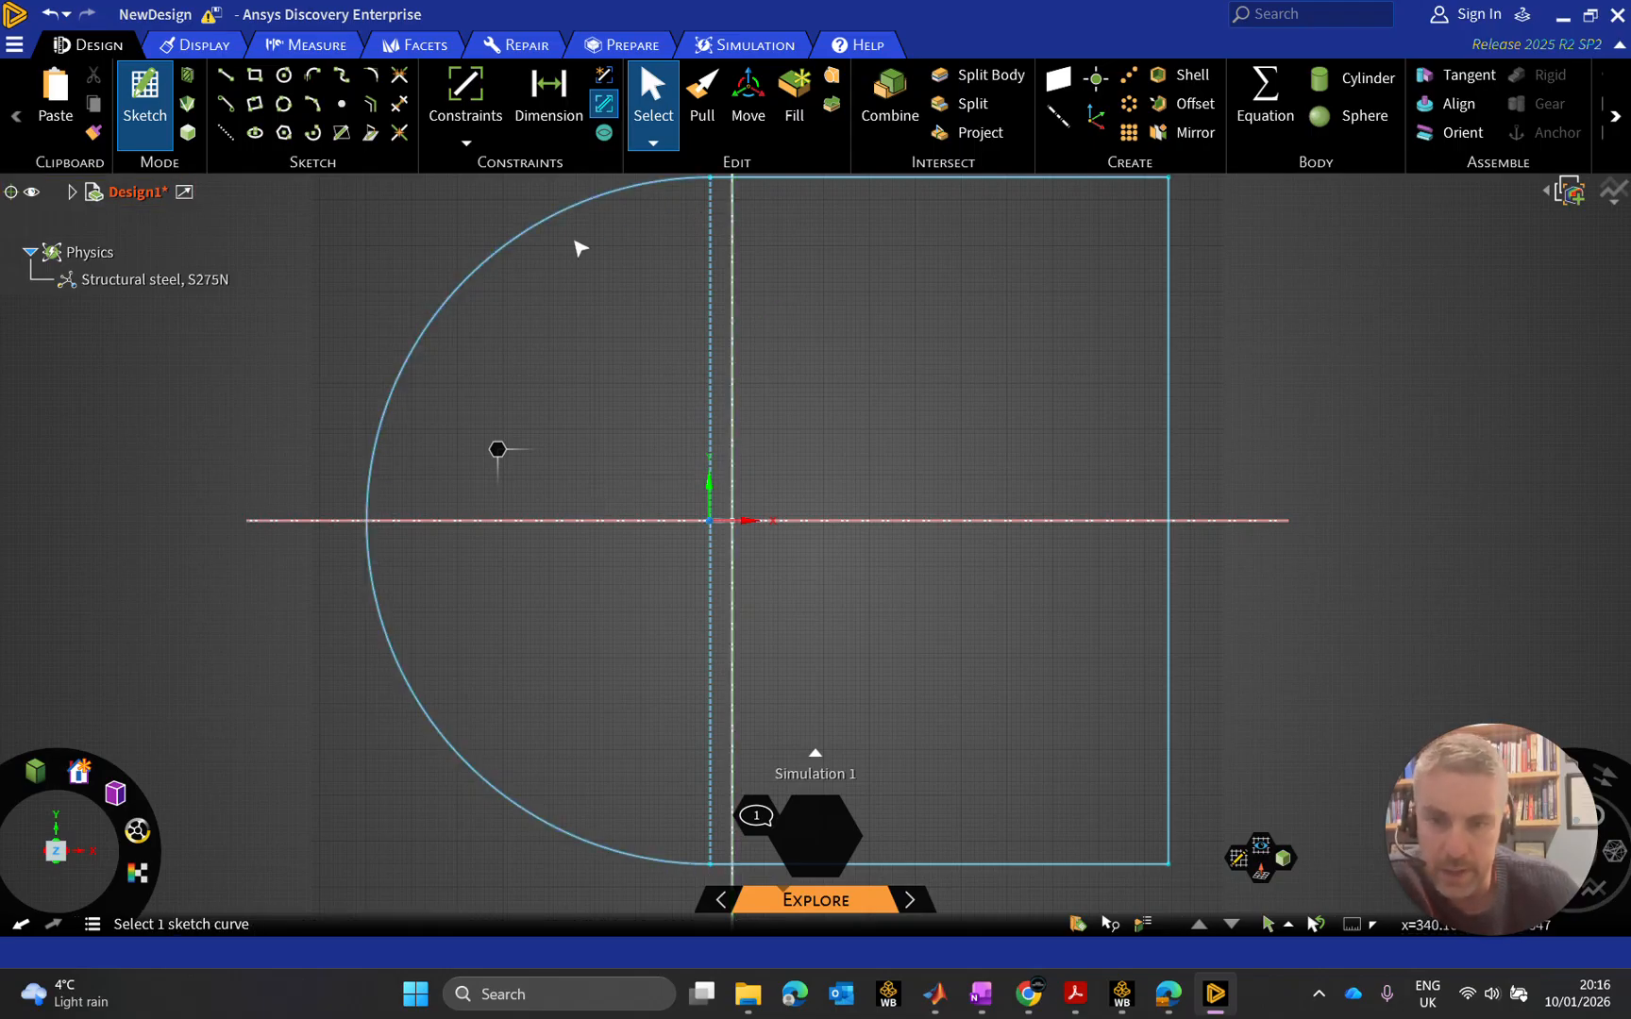
left_click(187, 133)
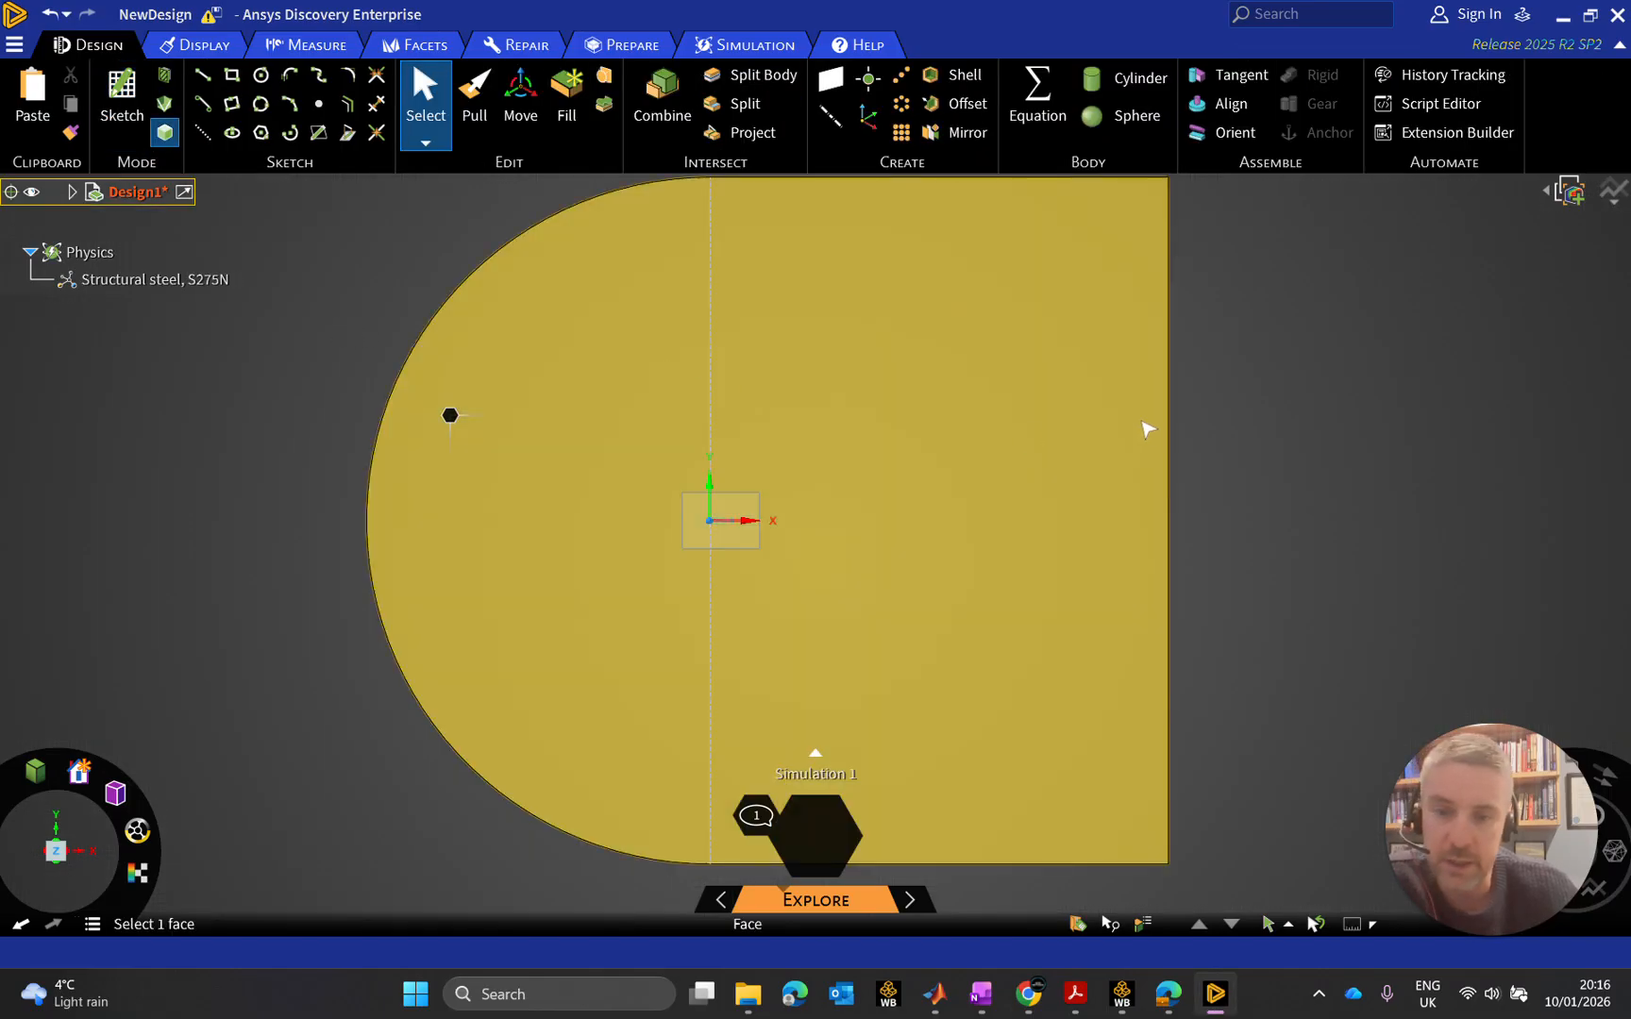
left_click(1081, 413)
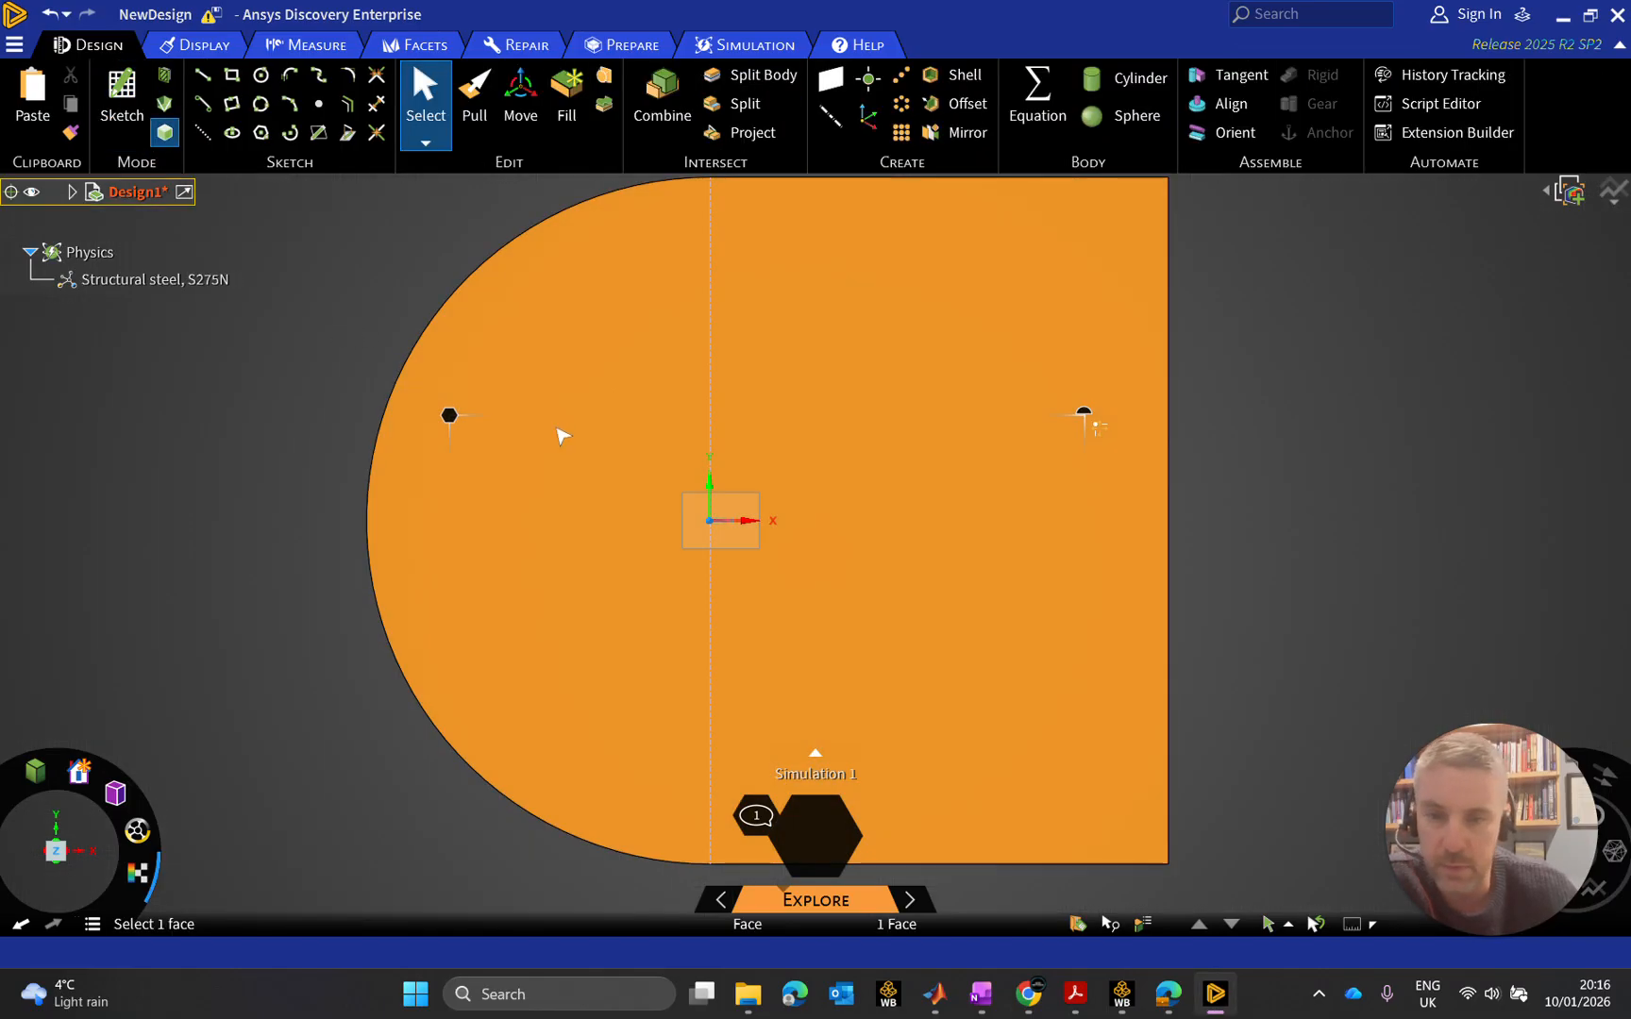
key("Escape")
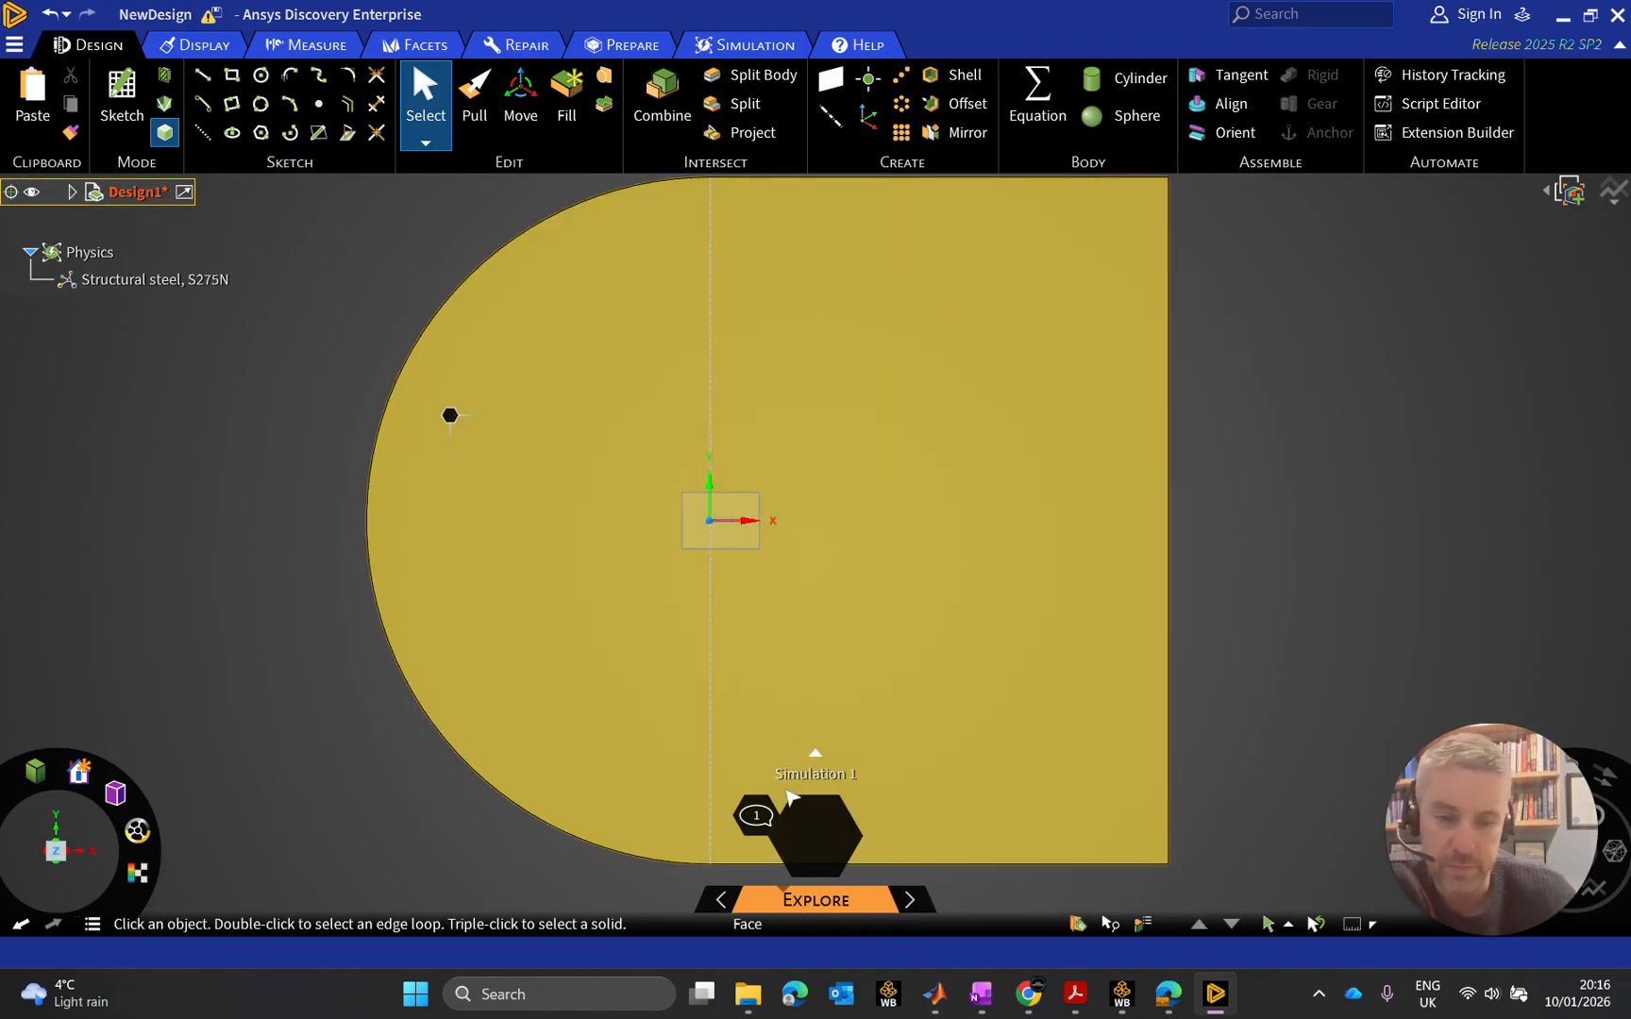
Select the airfoil face and the surrounding domain face in turn to check whether they are separate faces
scroll(764, 535, "up", 6)
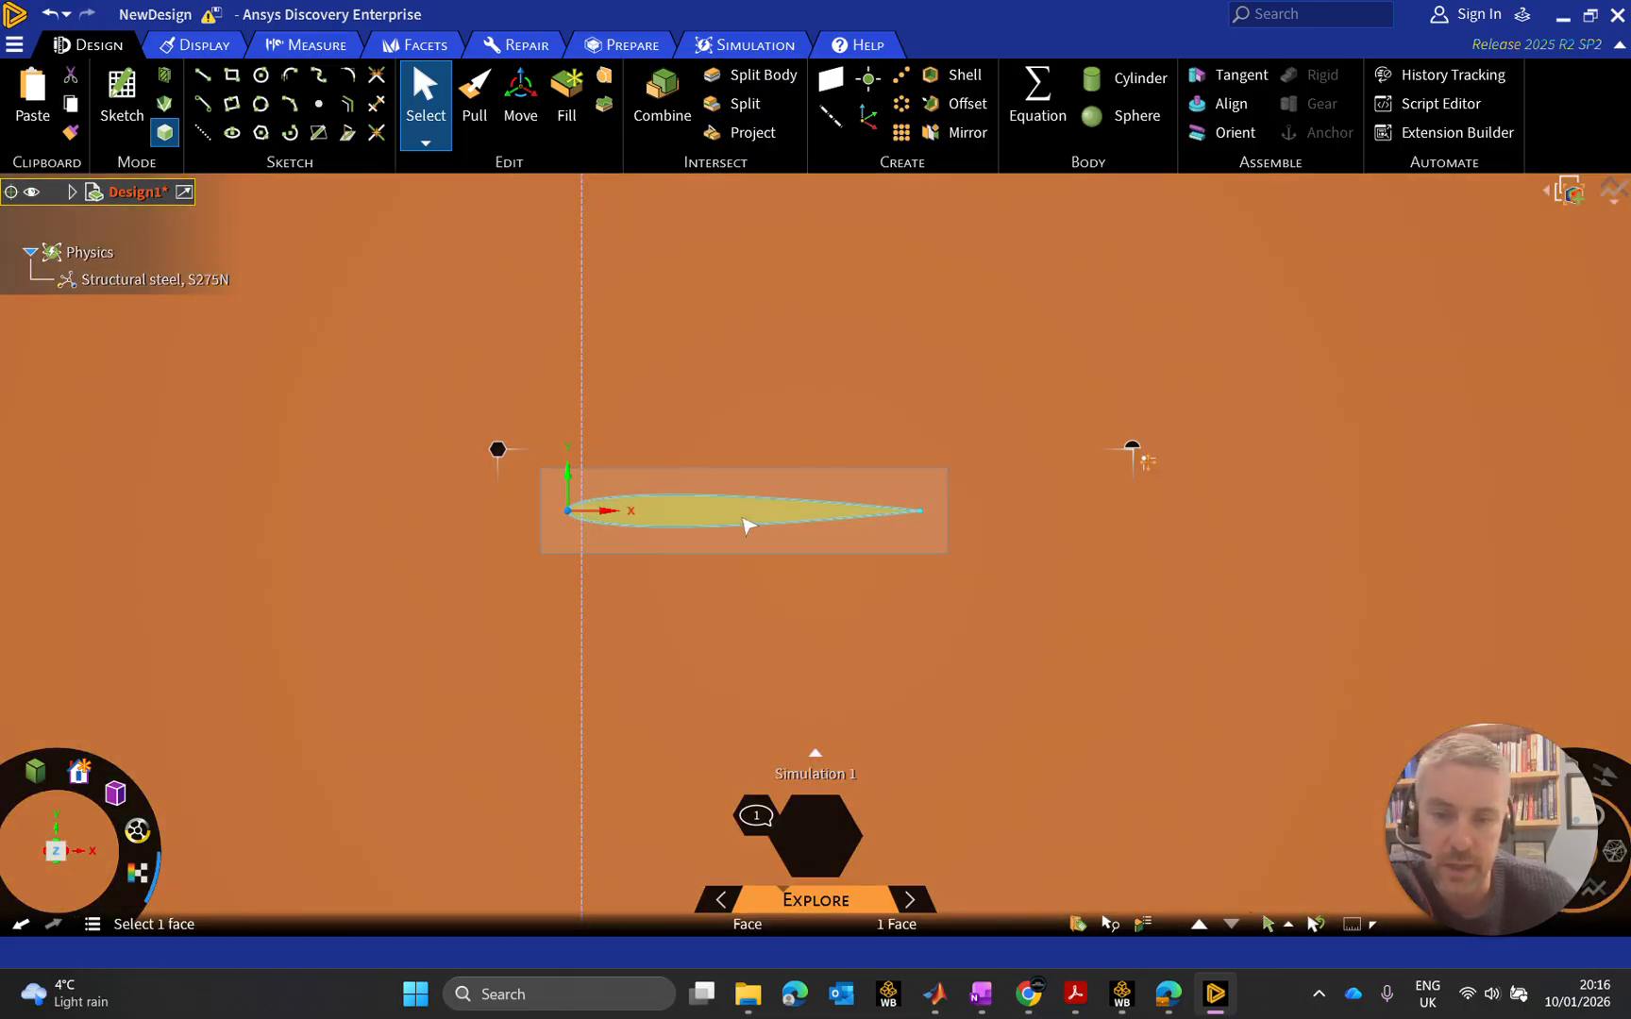
left_click(747, 524)
left_click(910, 597)
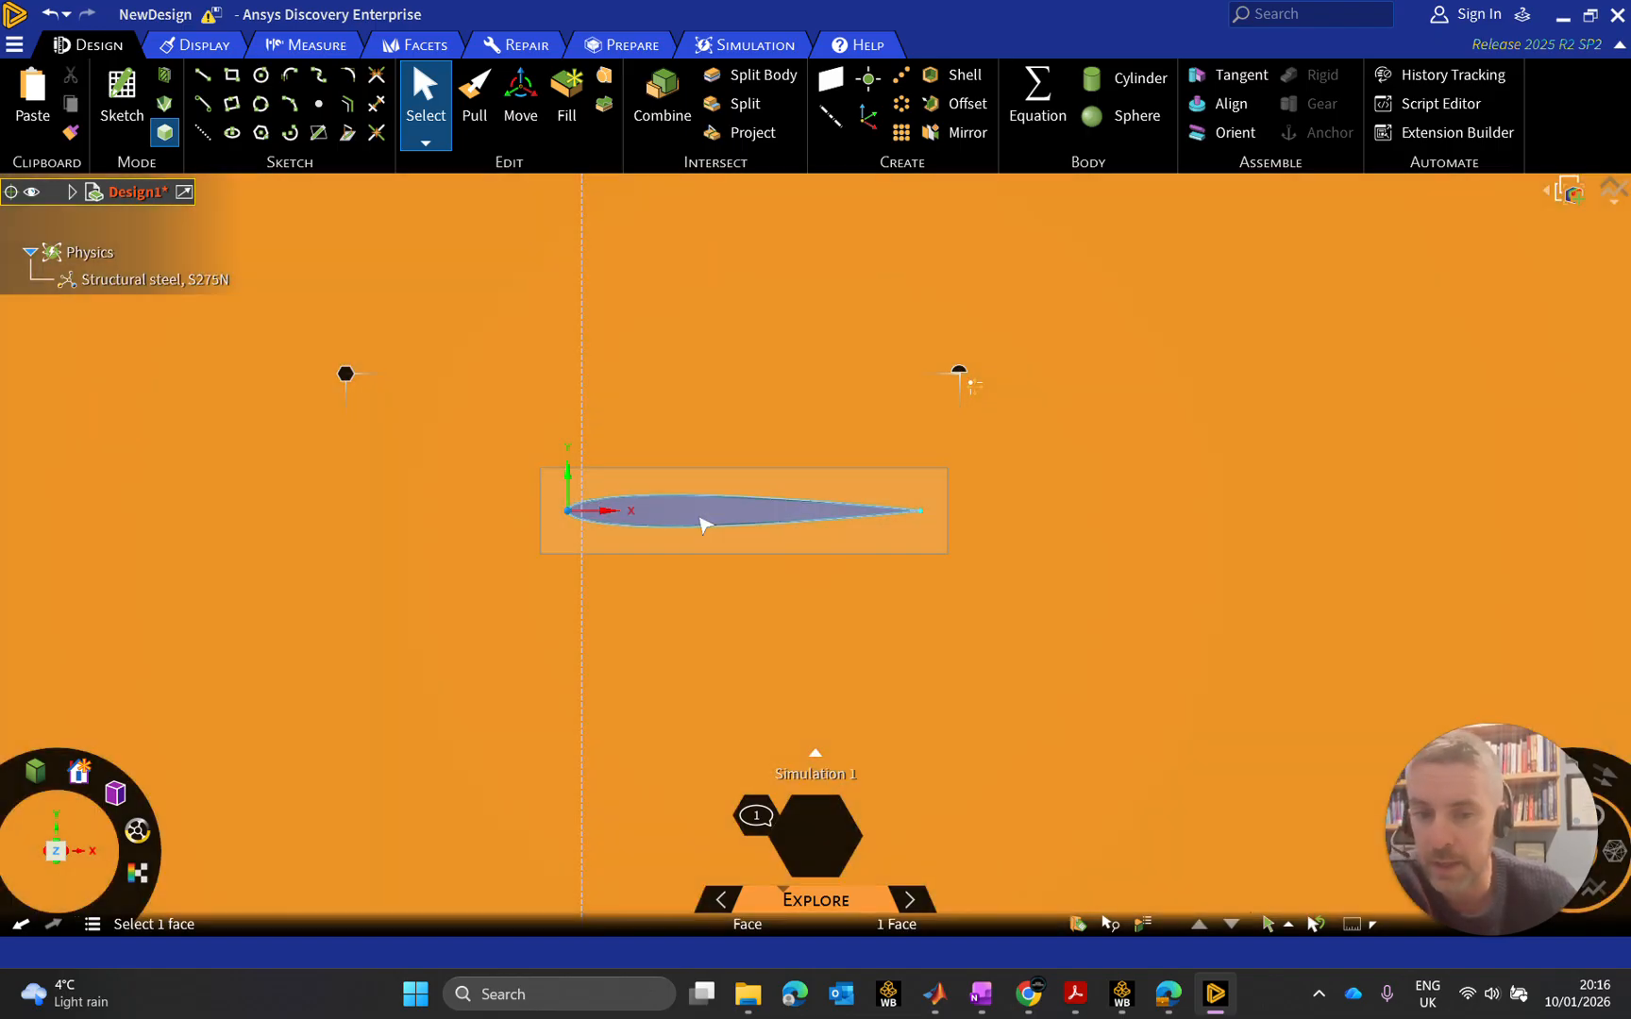
left_click(703, 513)
left_click(812, 455)
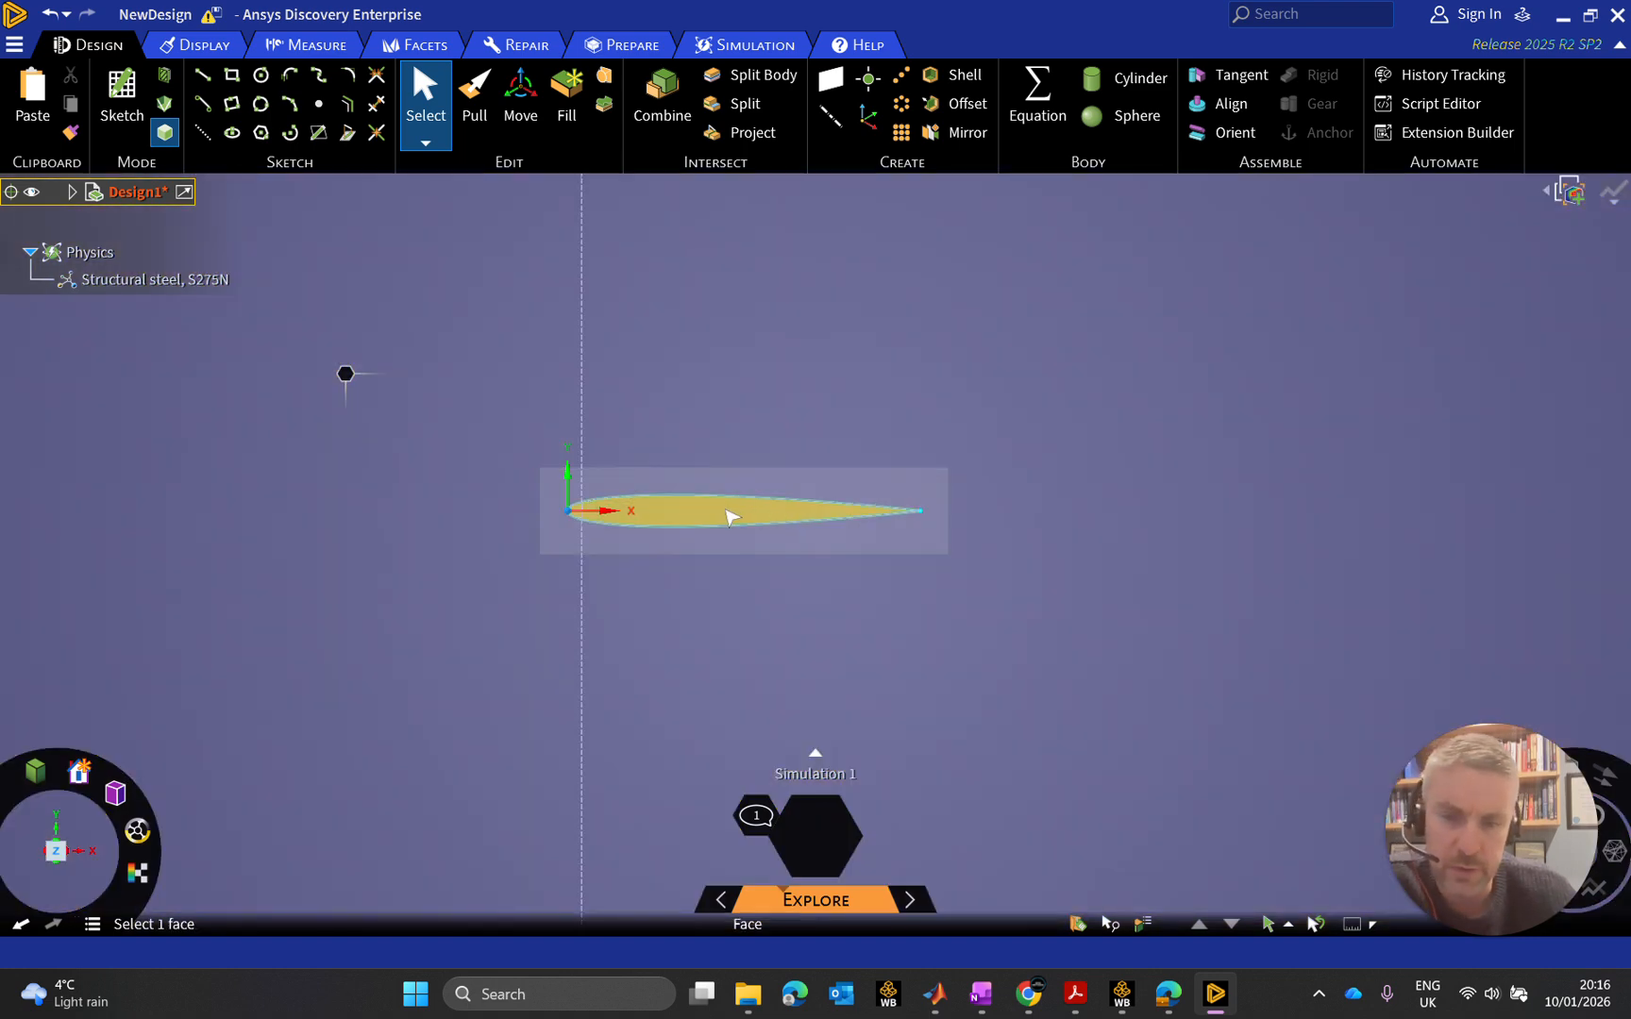
left_click(730, 516)
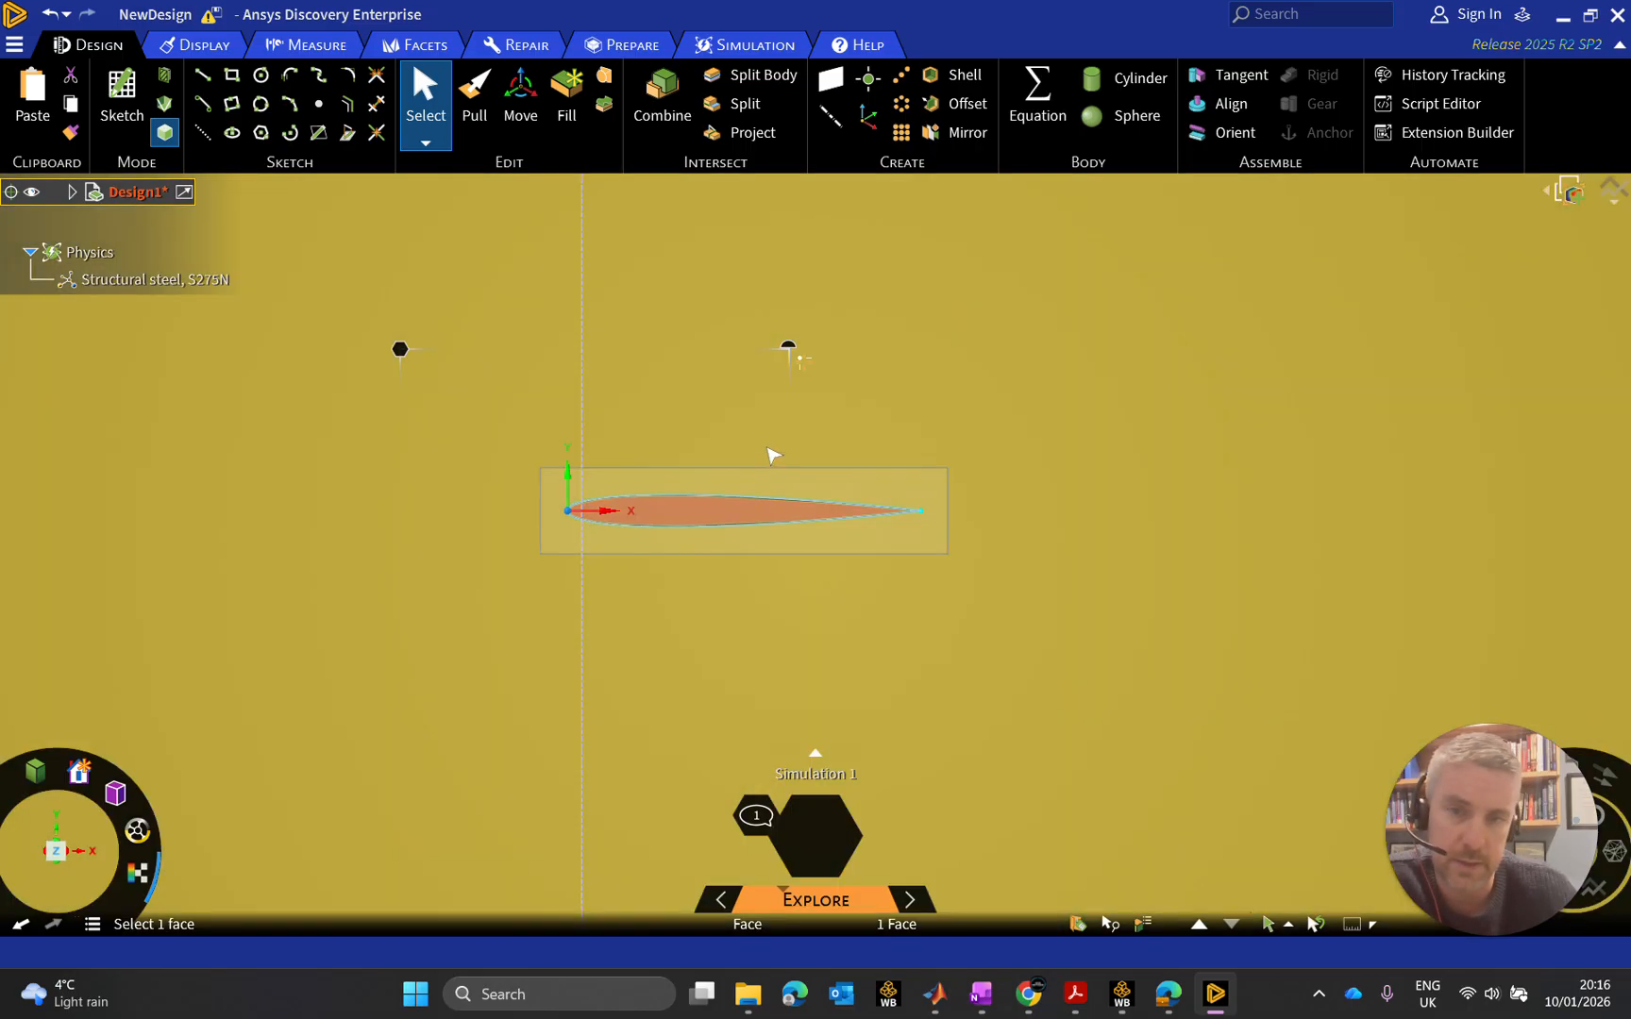
Project the airfoil curve onto the surrounding C-shaped domain face
left_click(921, 408)
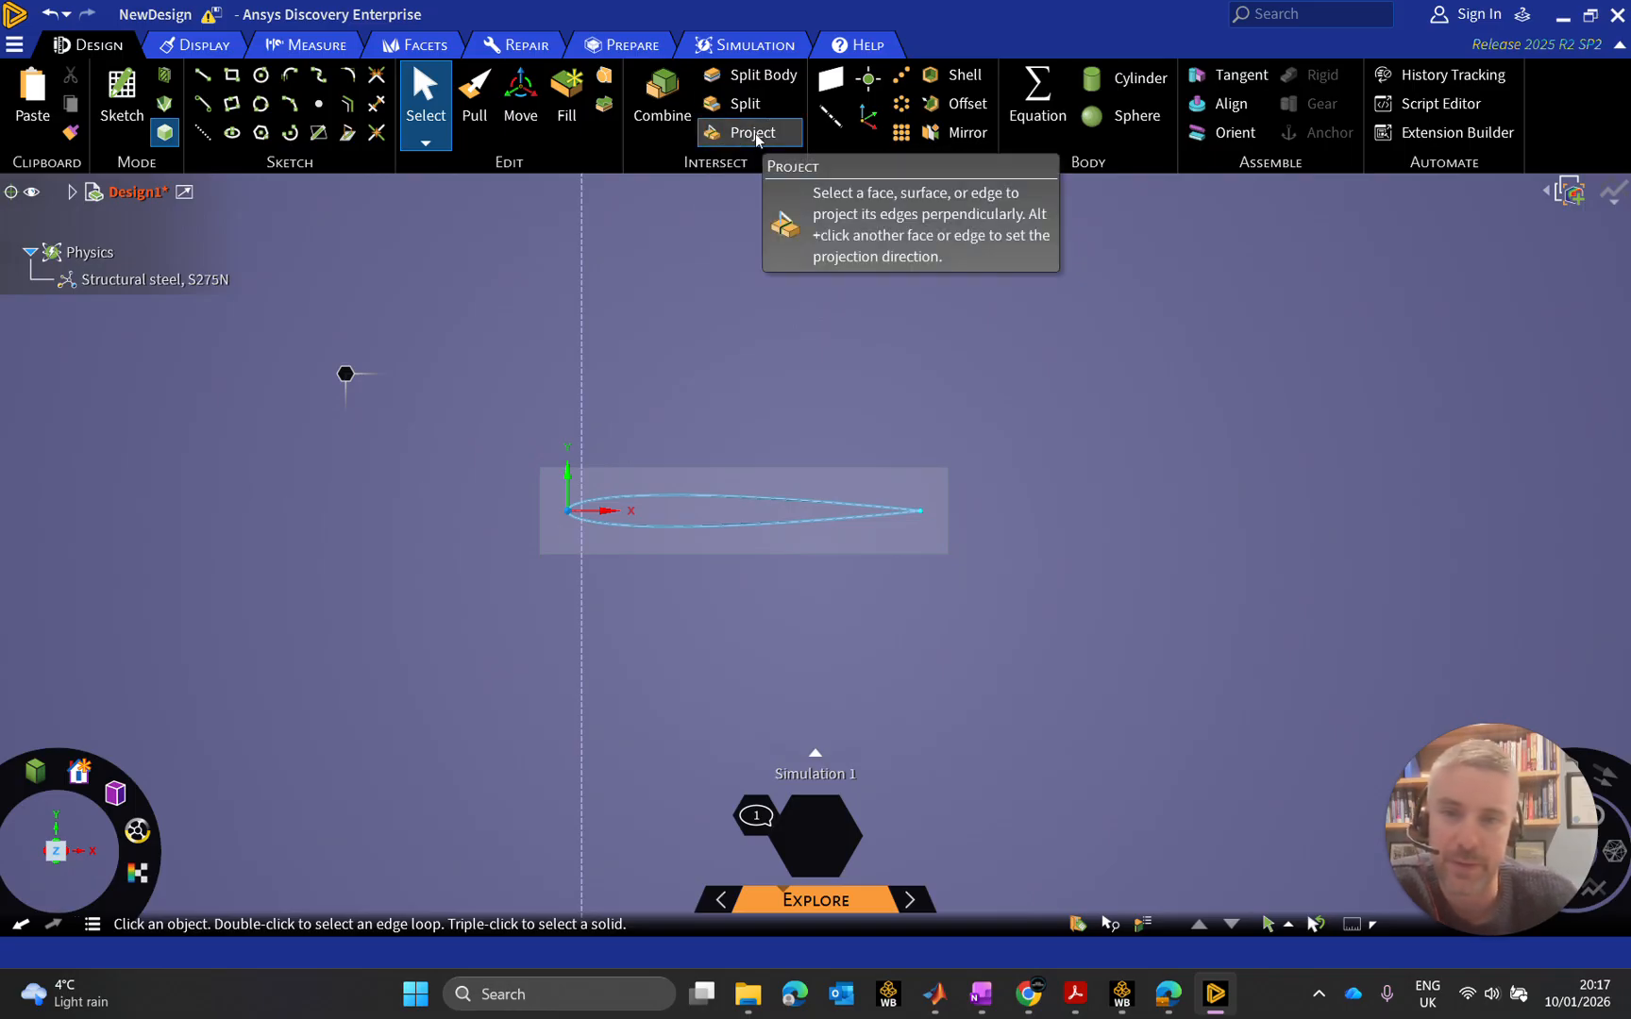
left_click(755, 135)
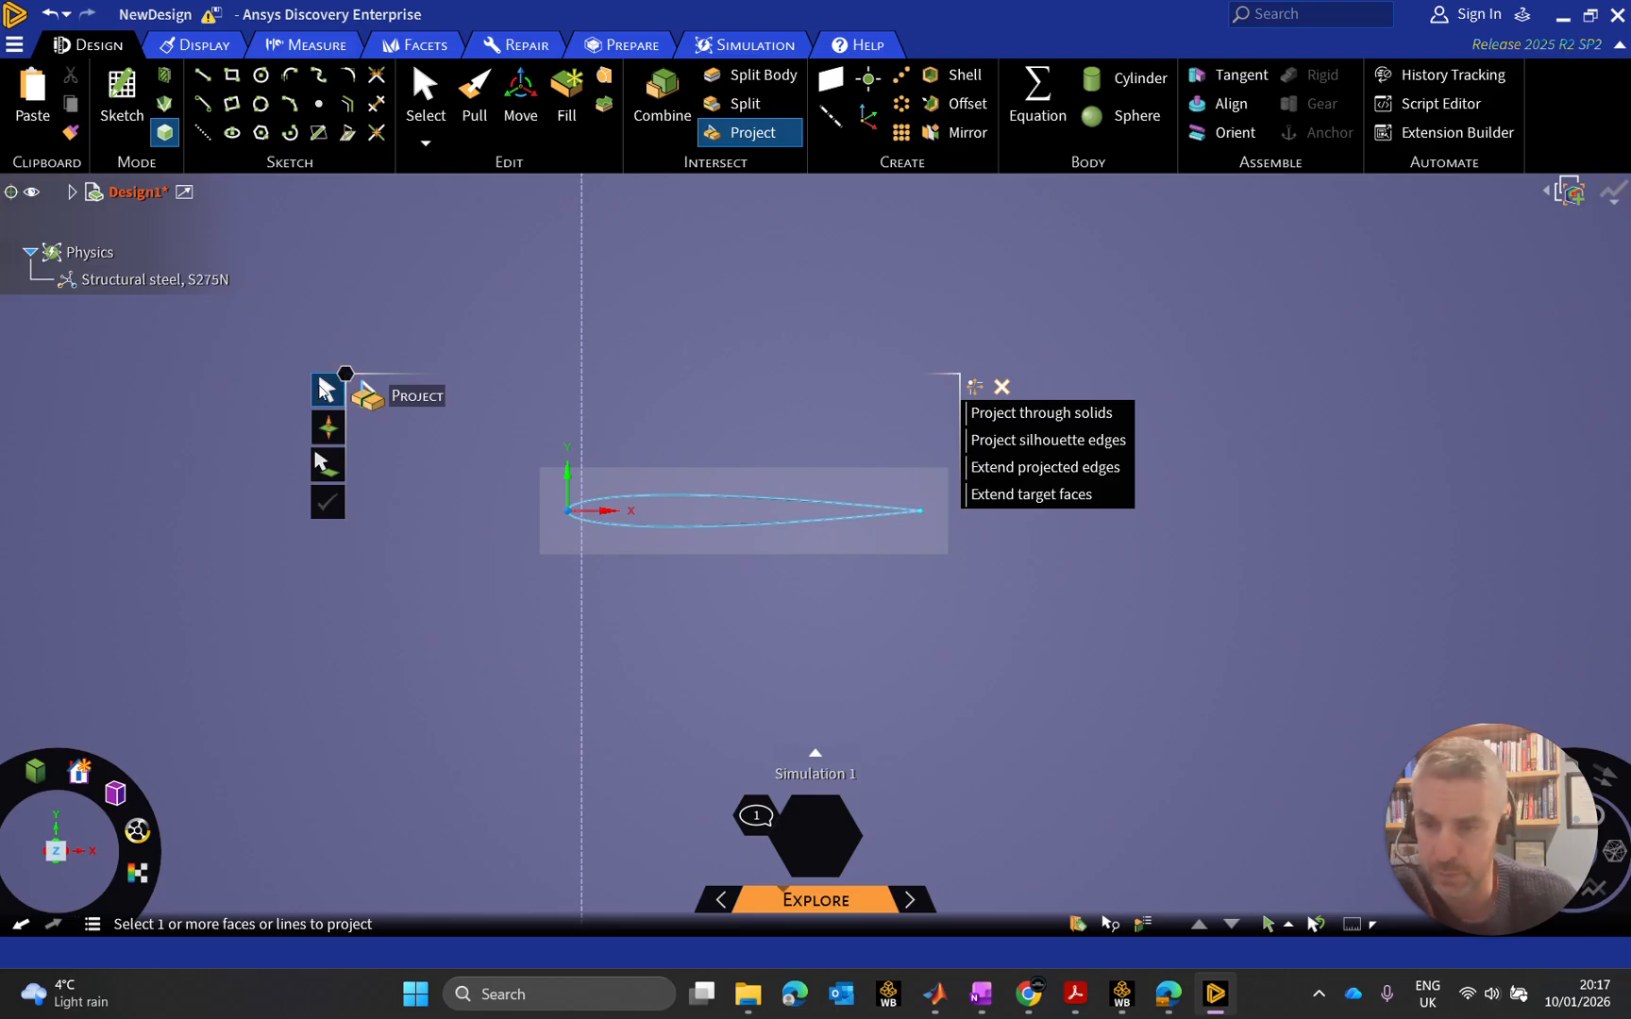
left_click(326, 390)
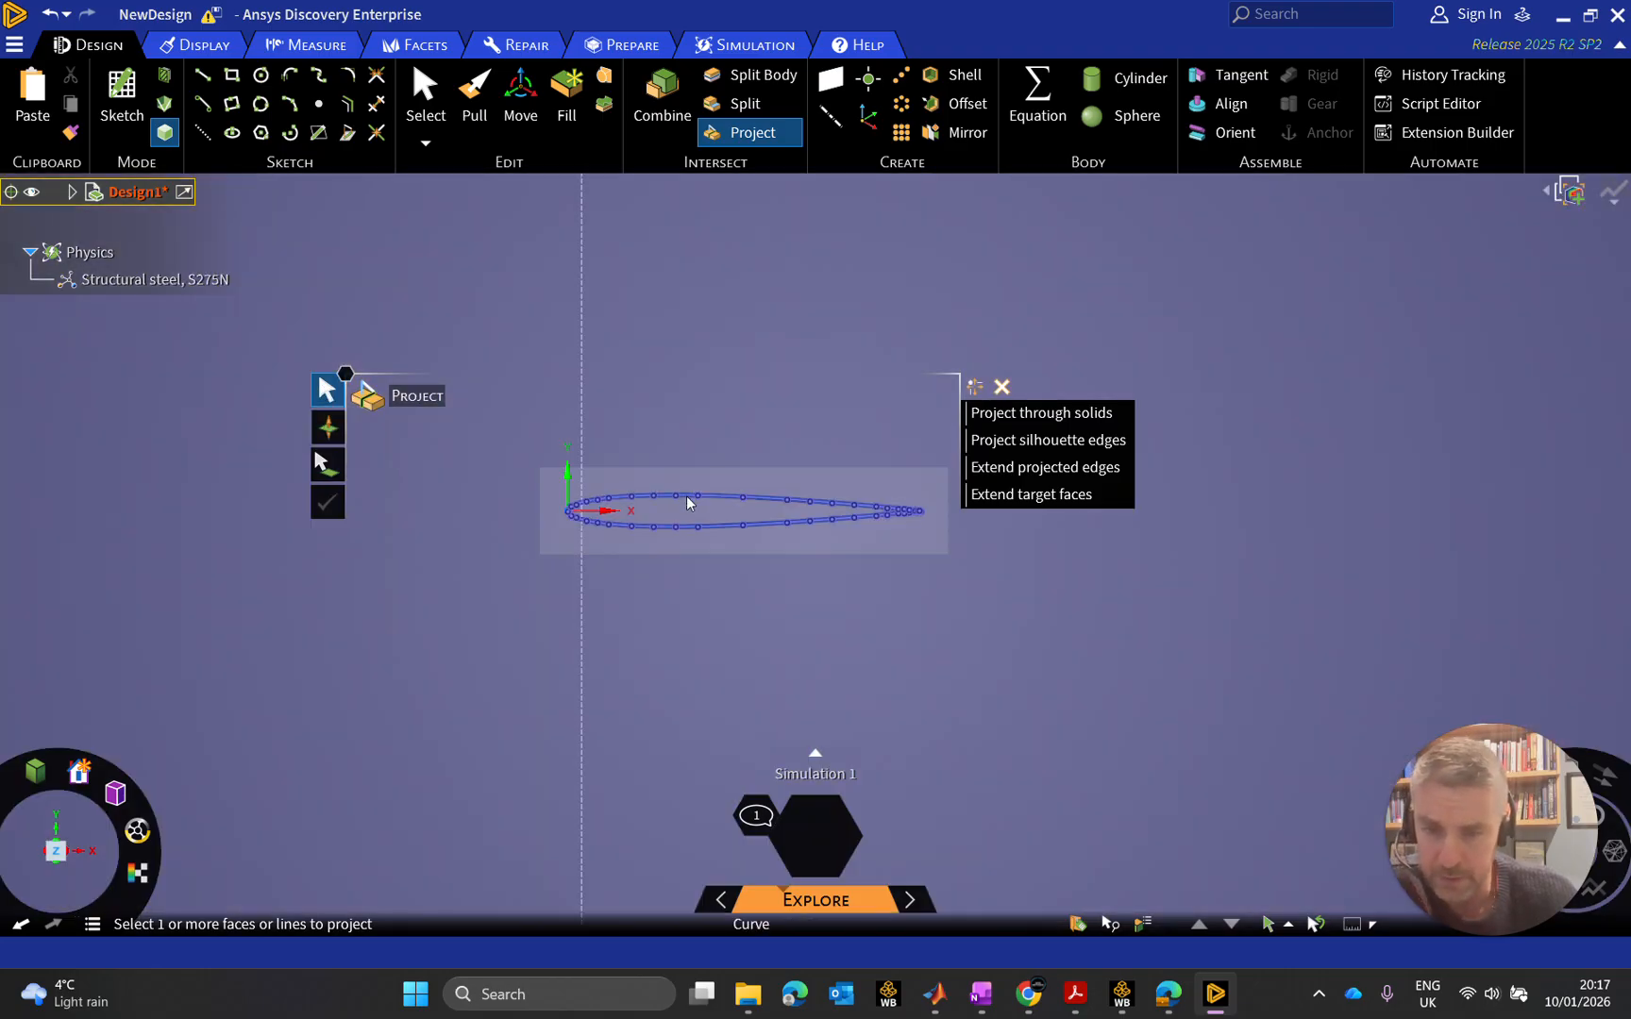
left_click(686, 502)
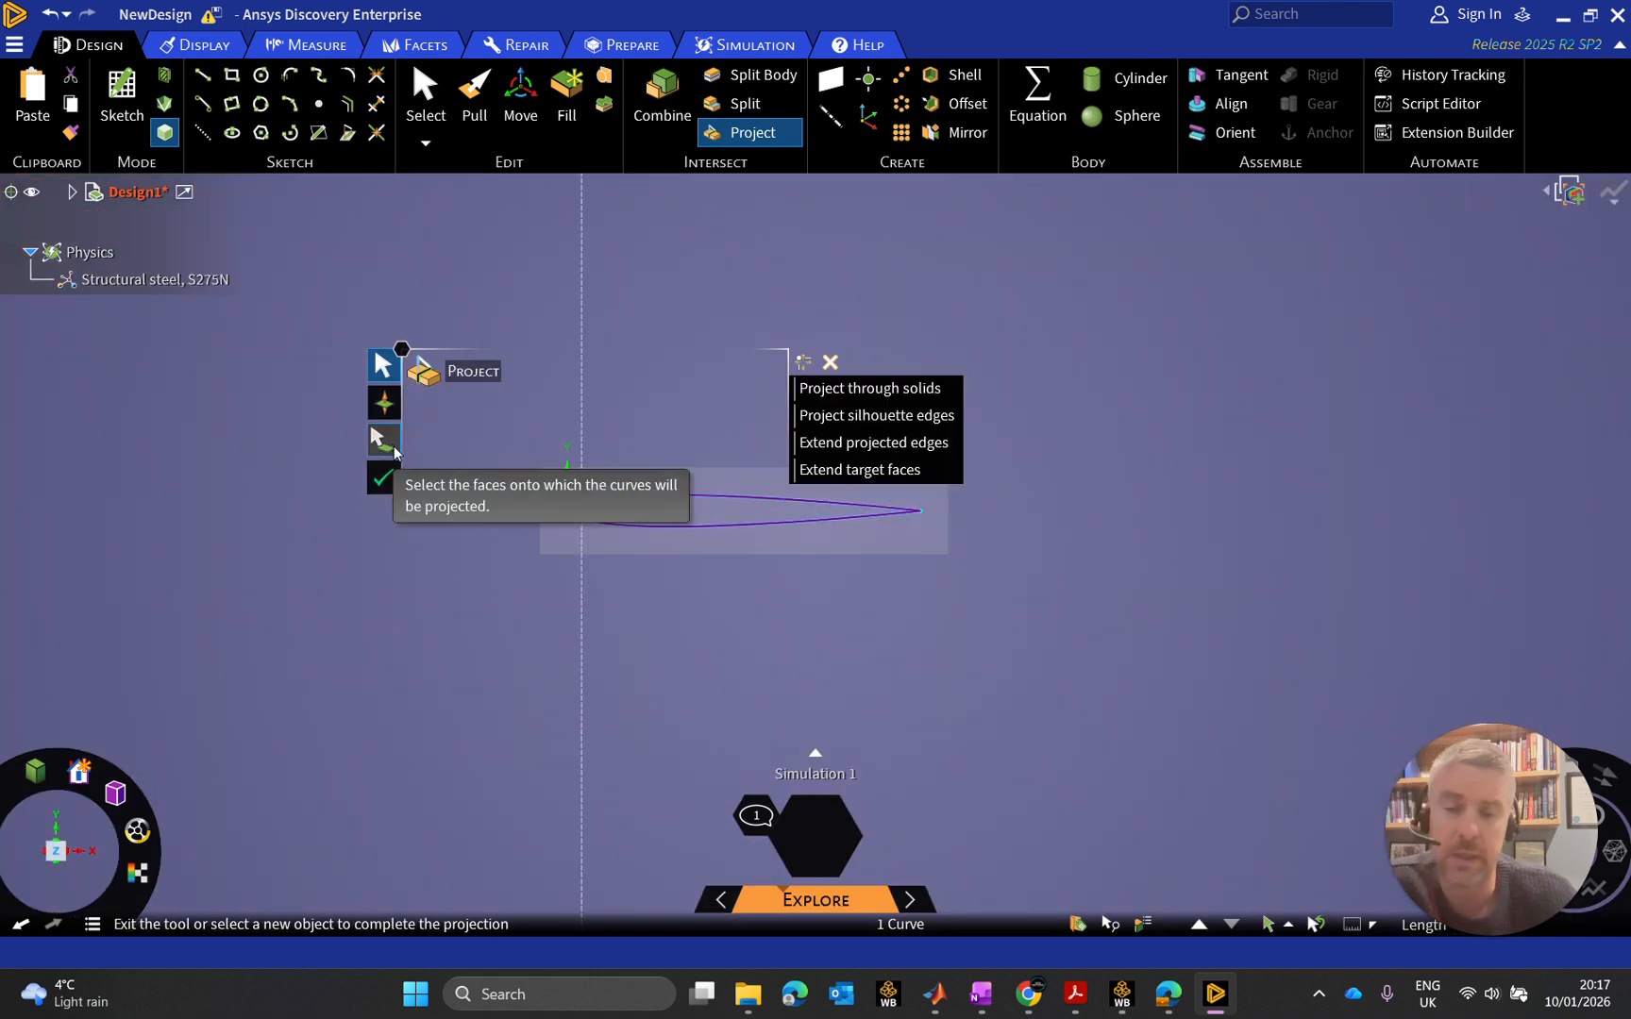
left_click(393, 449)
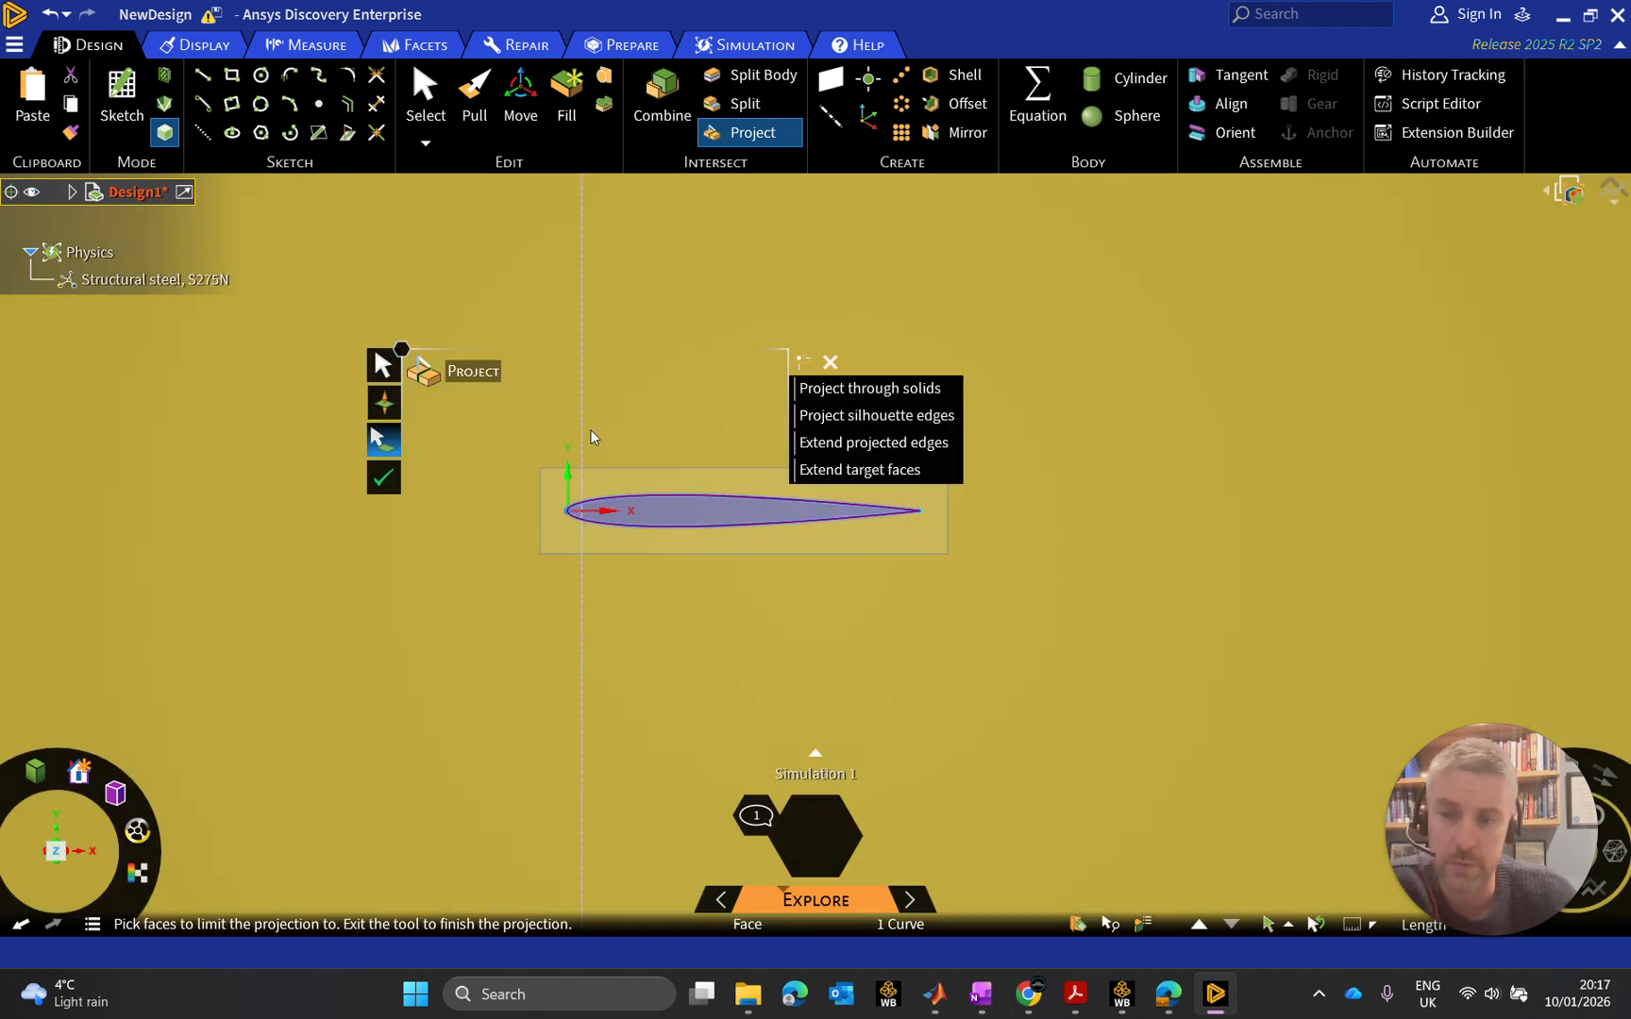
left_click(715, 346)
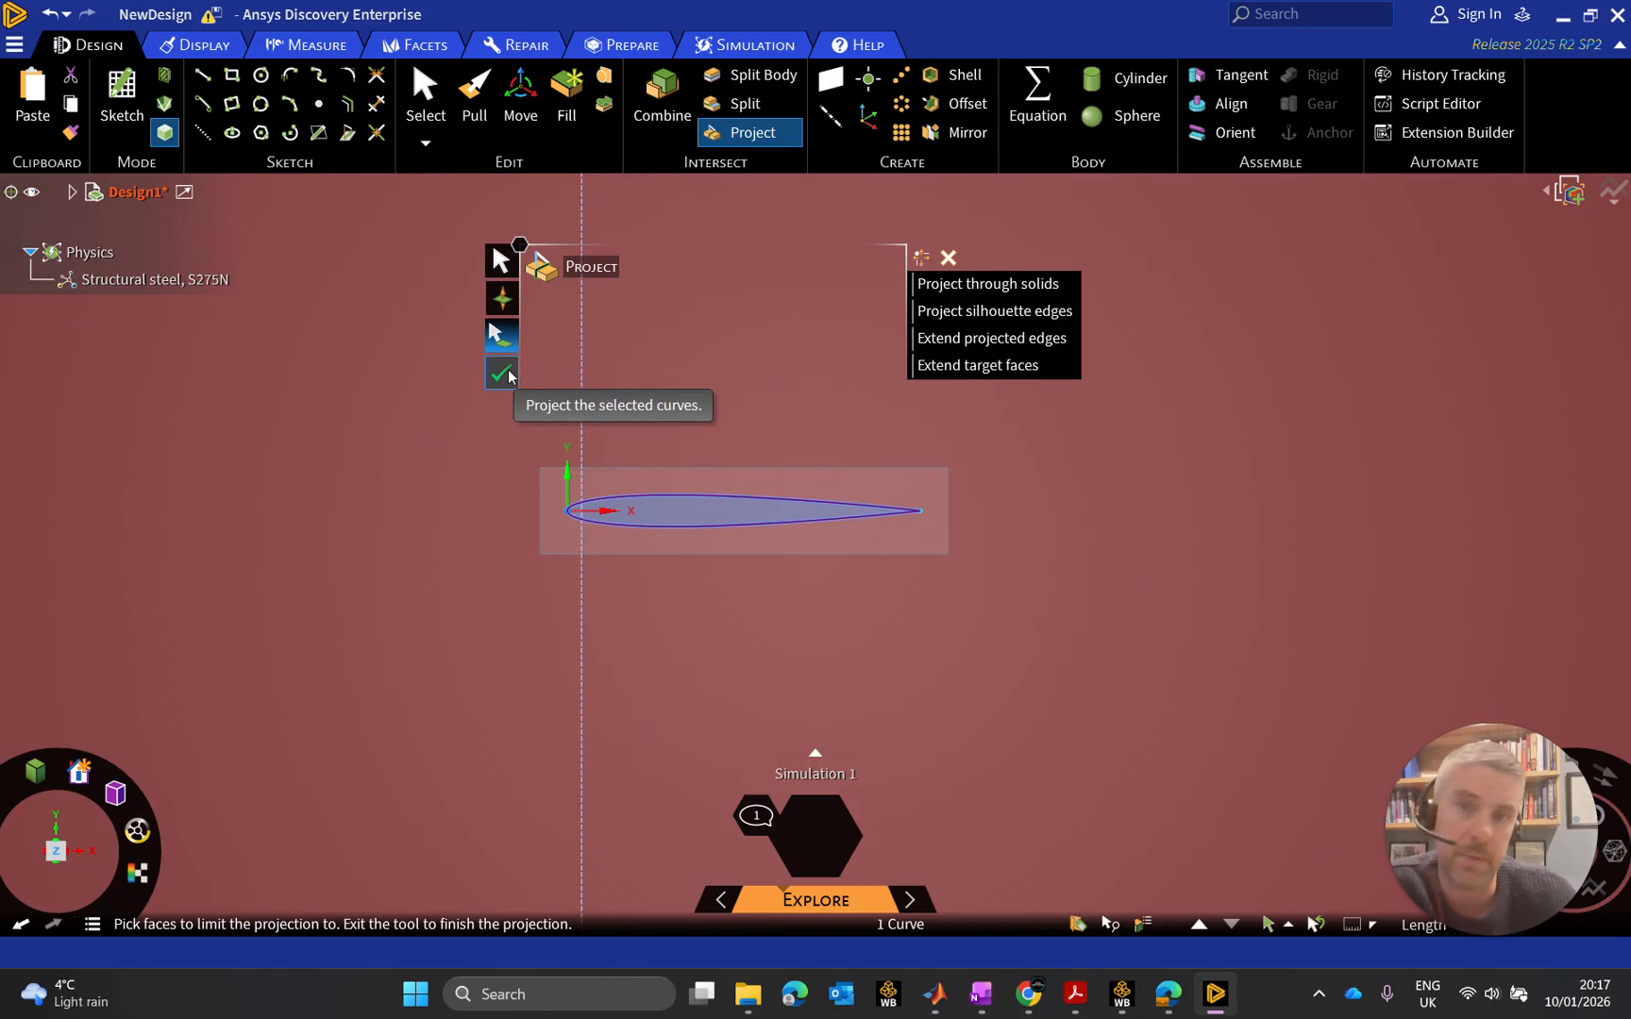
left_click(507, 375)
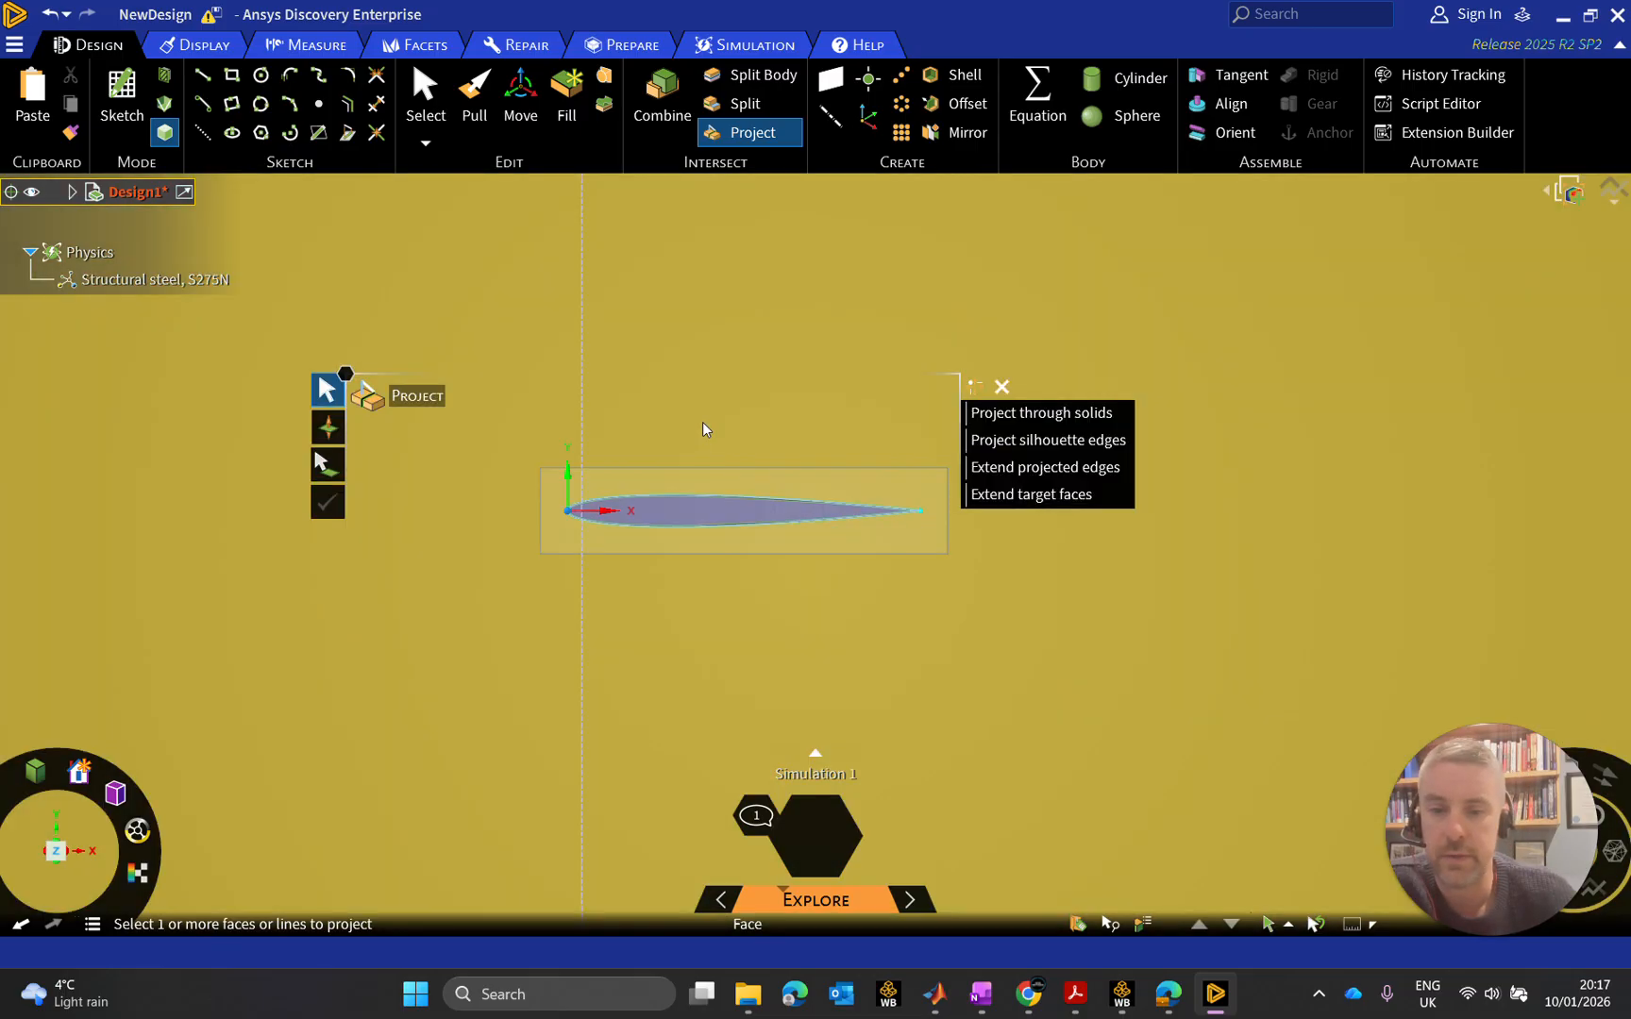
Remove the face inside the airfoil outline from the domain and leave the Project tool
left_click(704, 431)
left_click(705, 509)
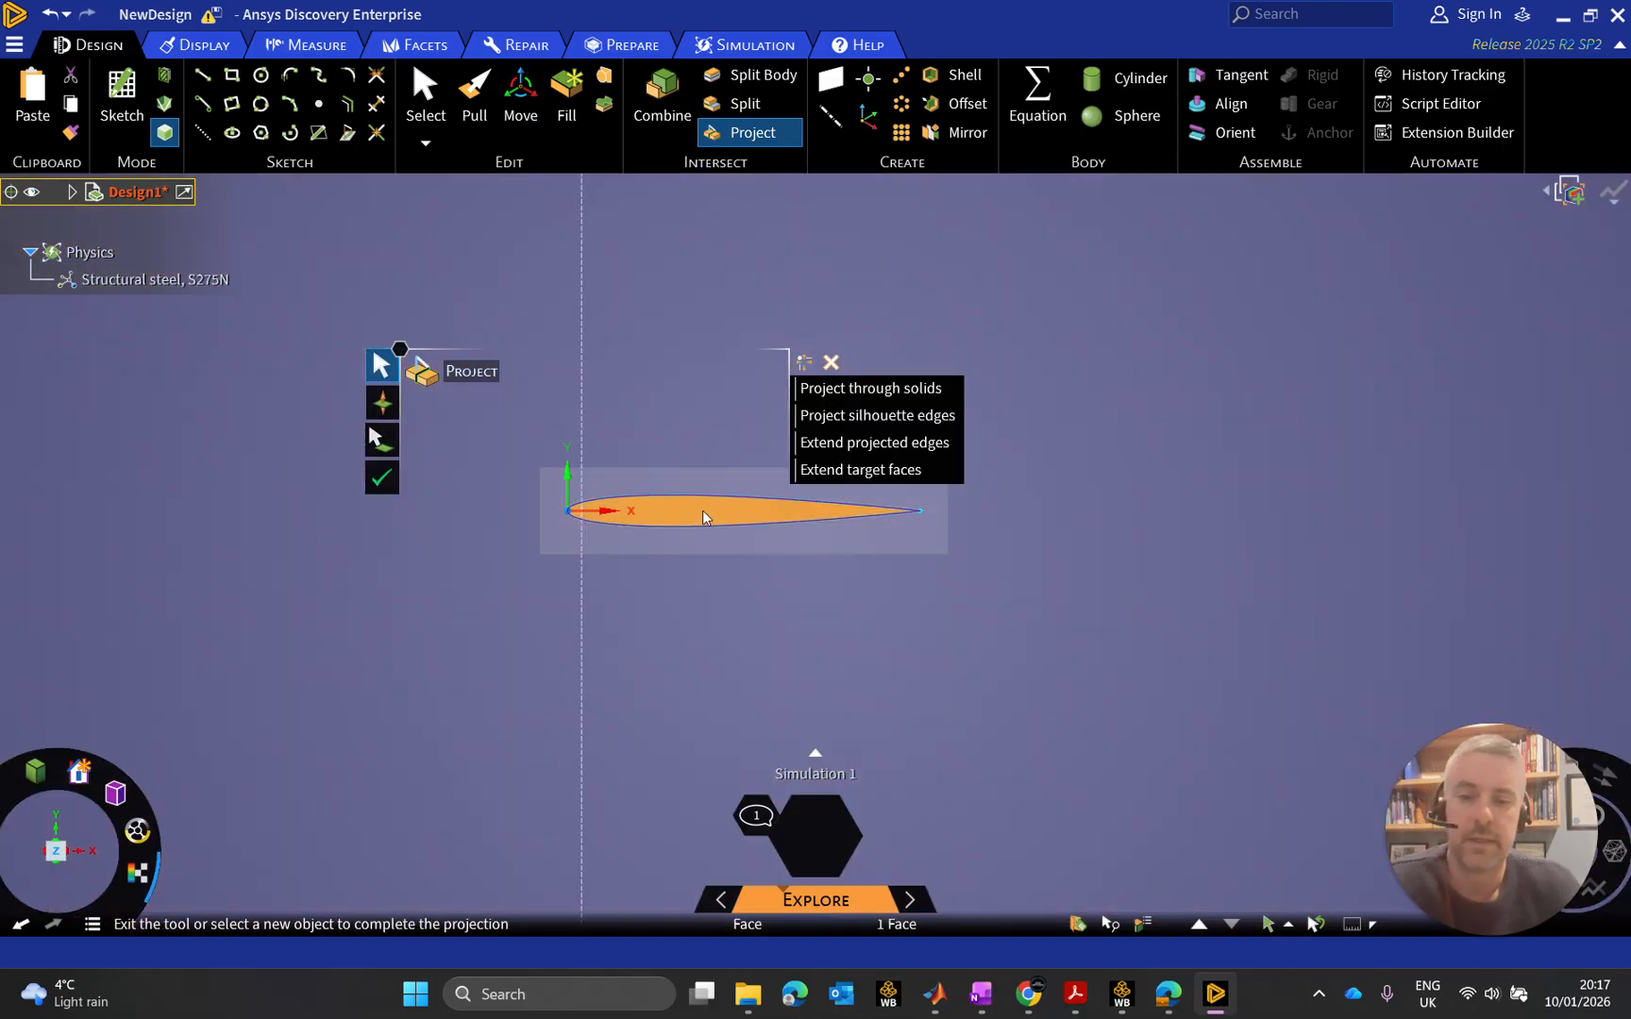
left_click(704, 514)
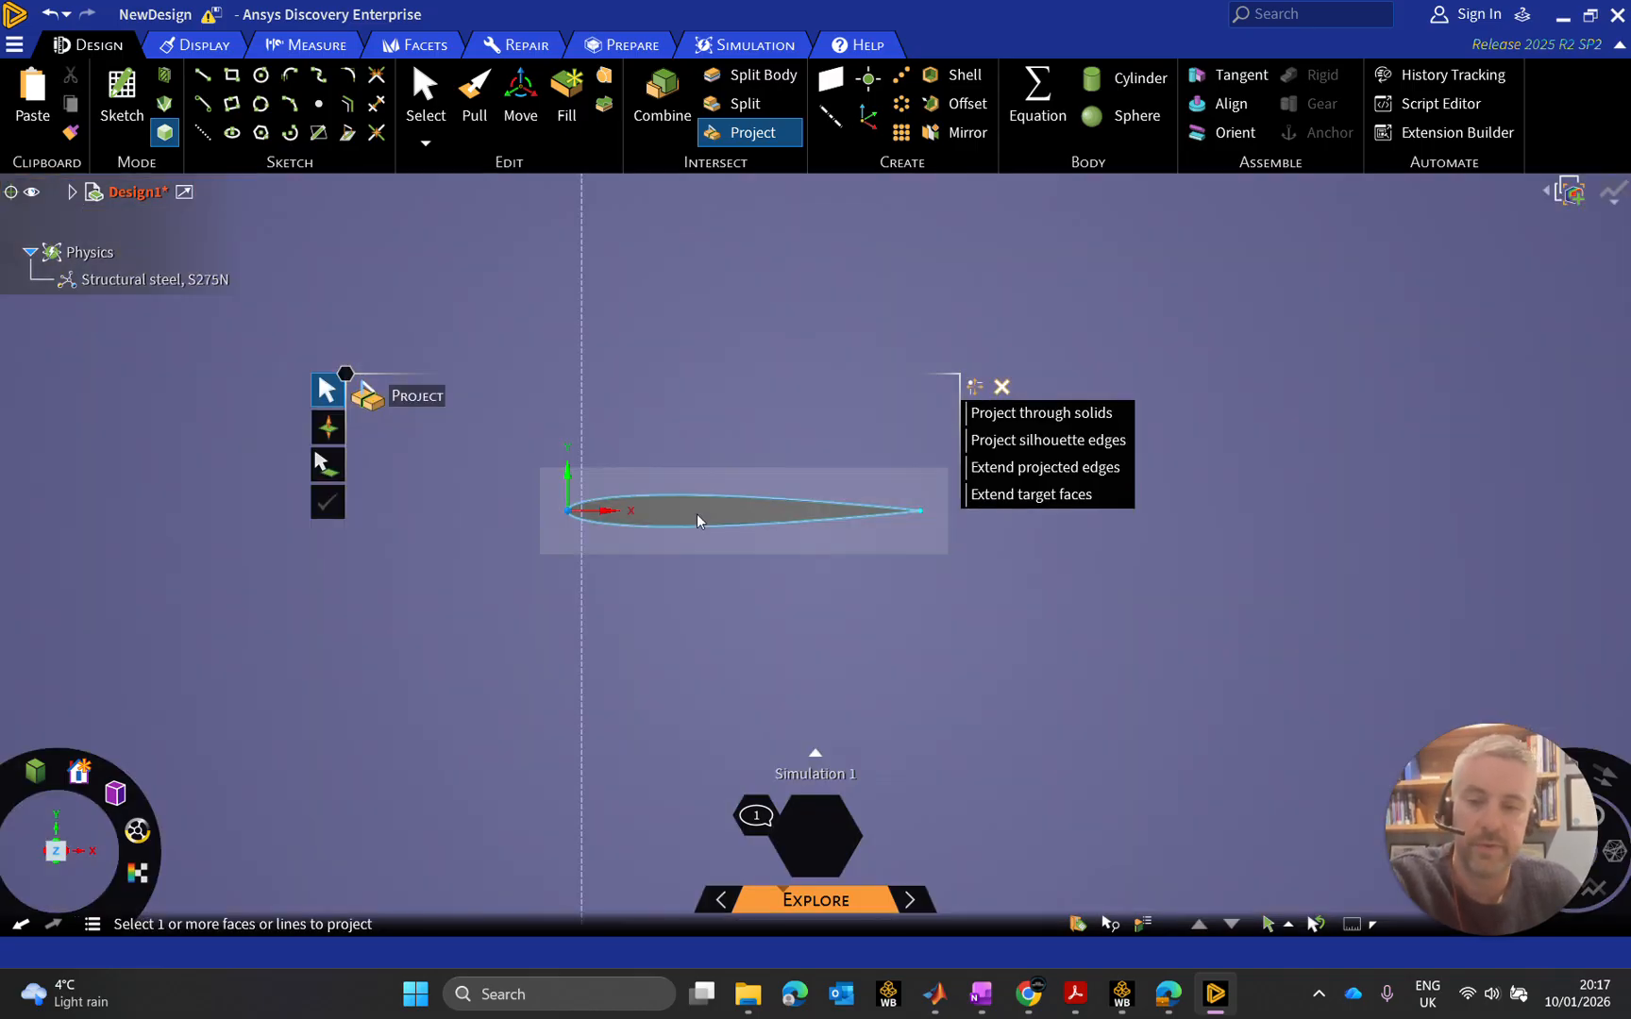
left_click(698, 521)
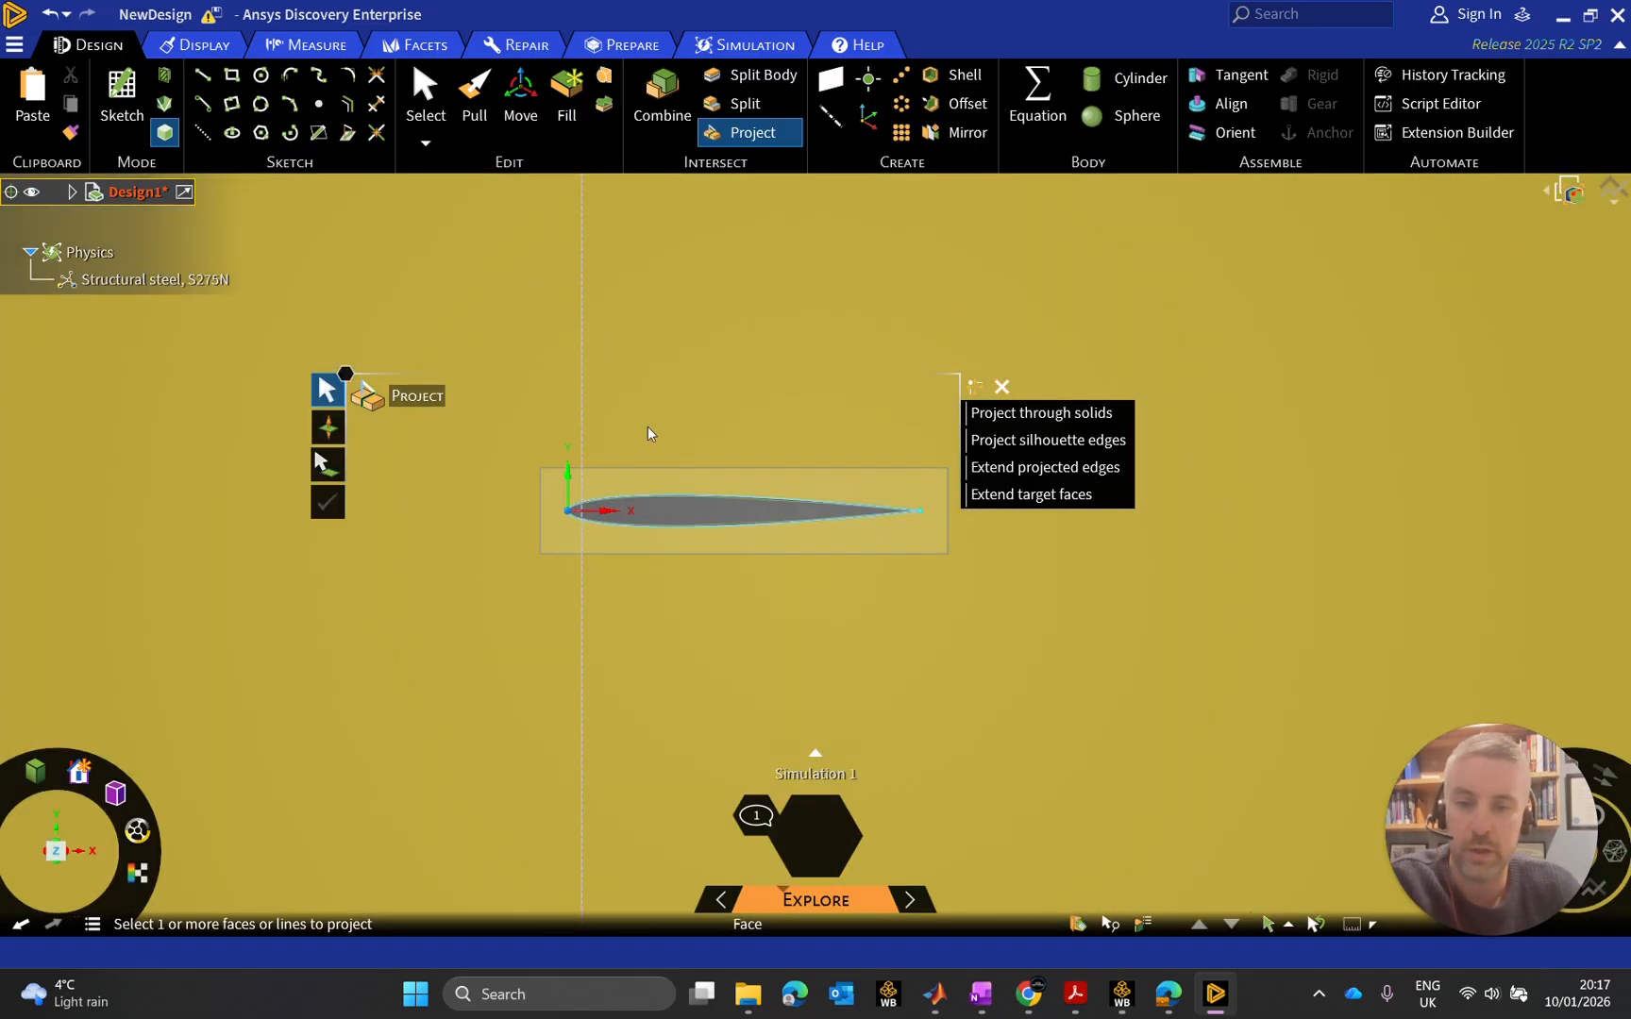
left_click(743, 387)
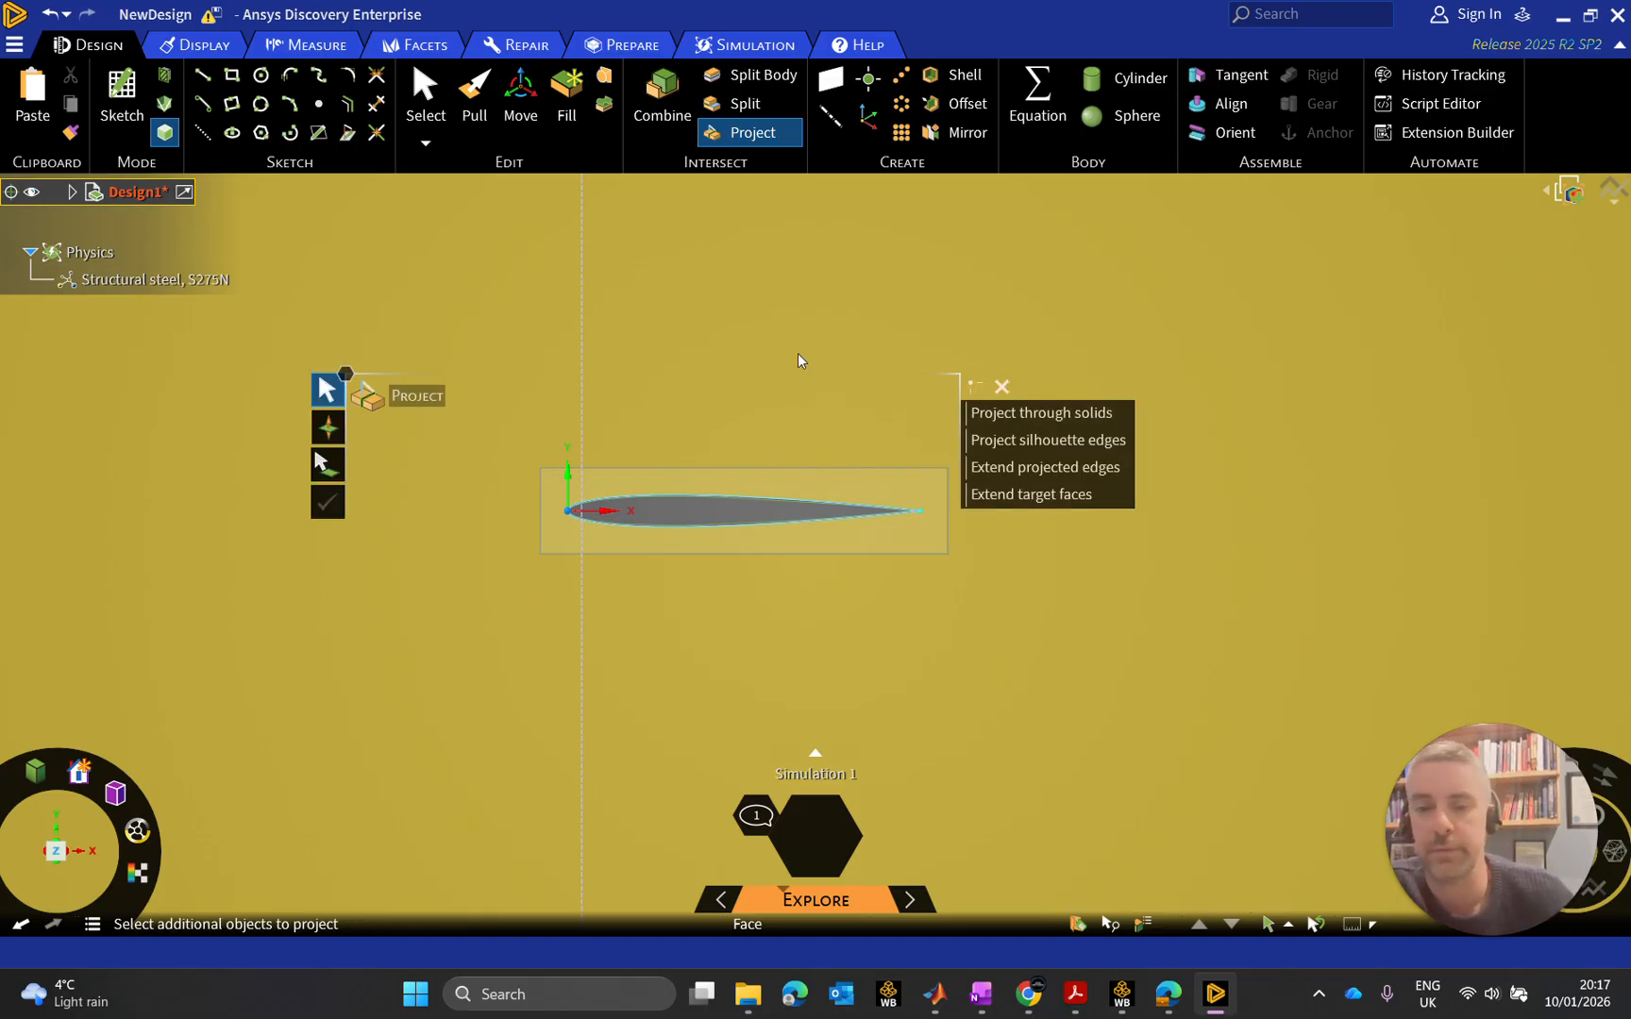
key("Escape")
Select the C-shaped domain face to check whether it excludes the area inside the airfoil outline
scroll(802, 399, "down", 5)
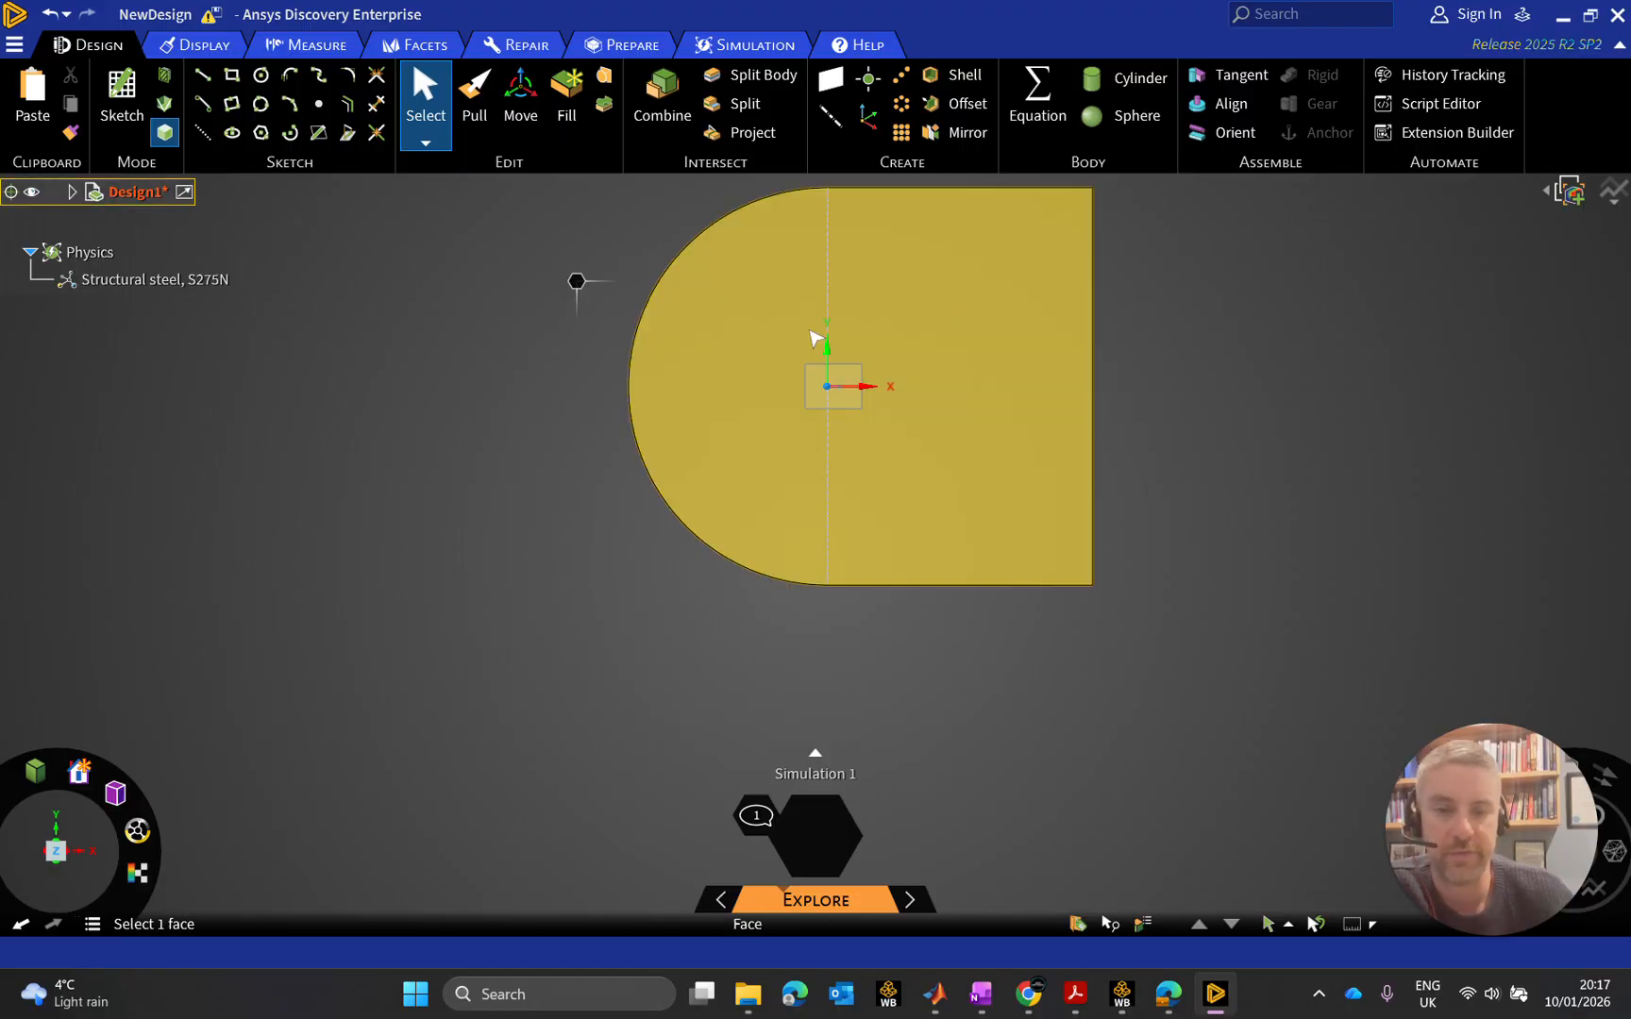
left_click(833, 312)
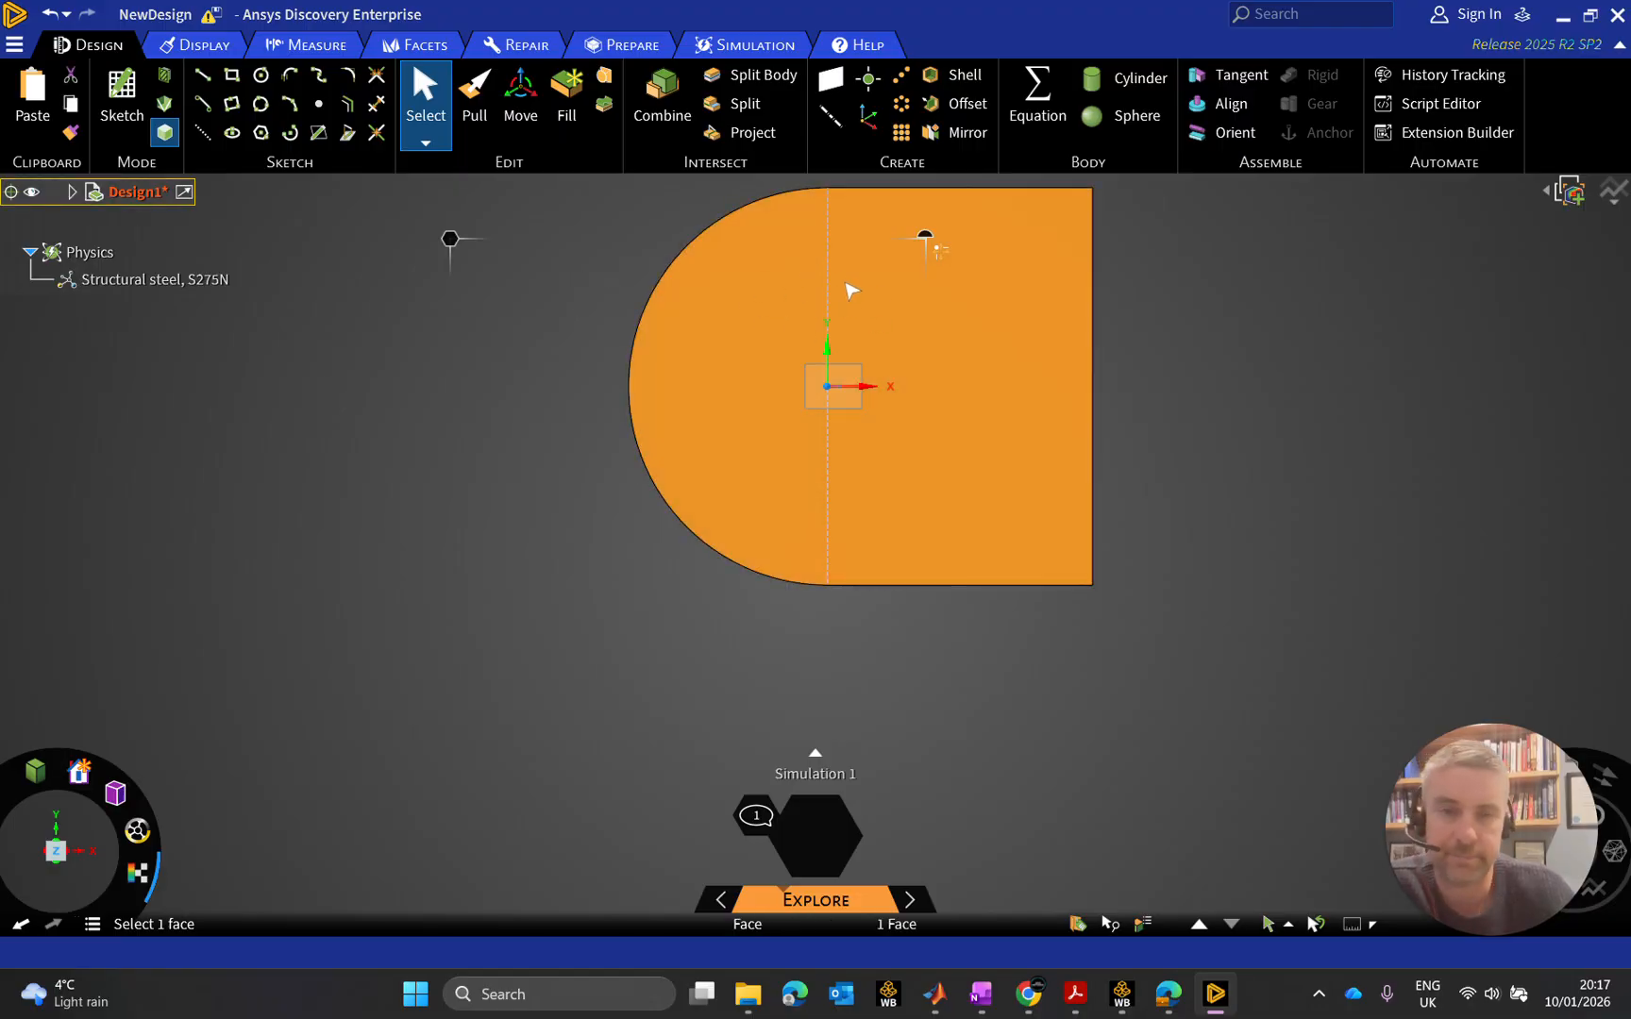
scroll(862, 299, "up", 2)
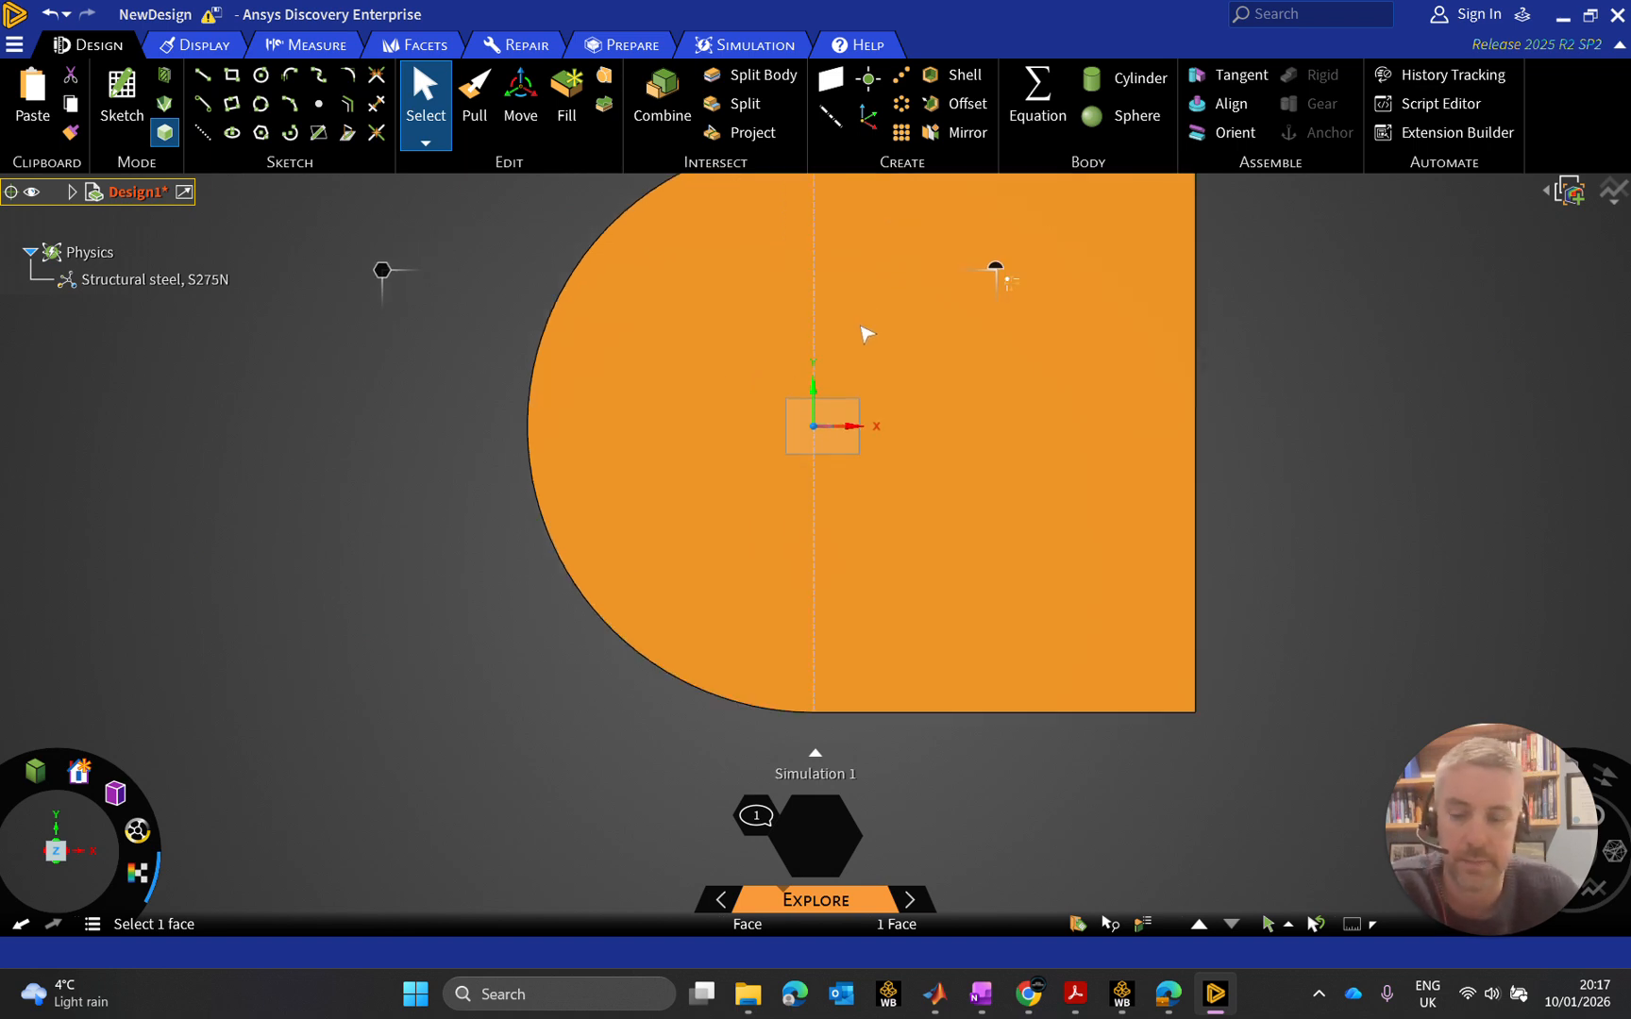
middle_click_drag(867, 330, 816, 388, "ctrl")
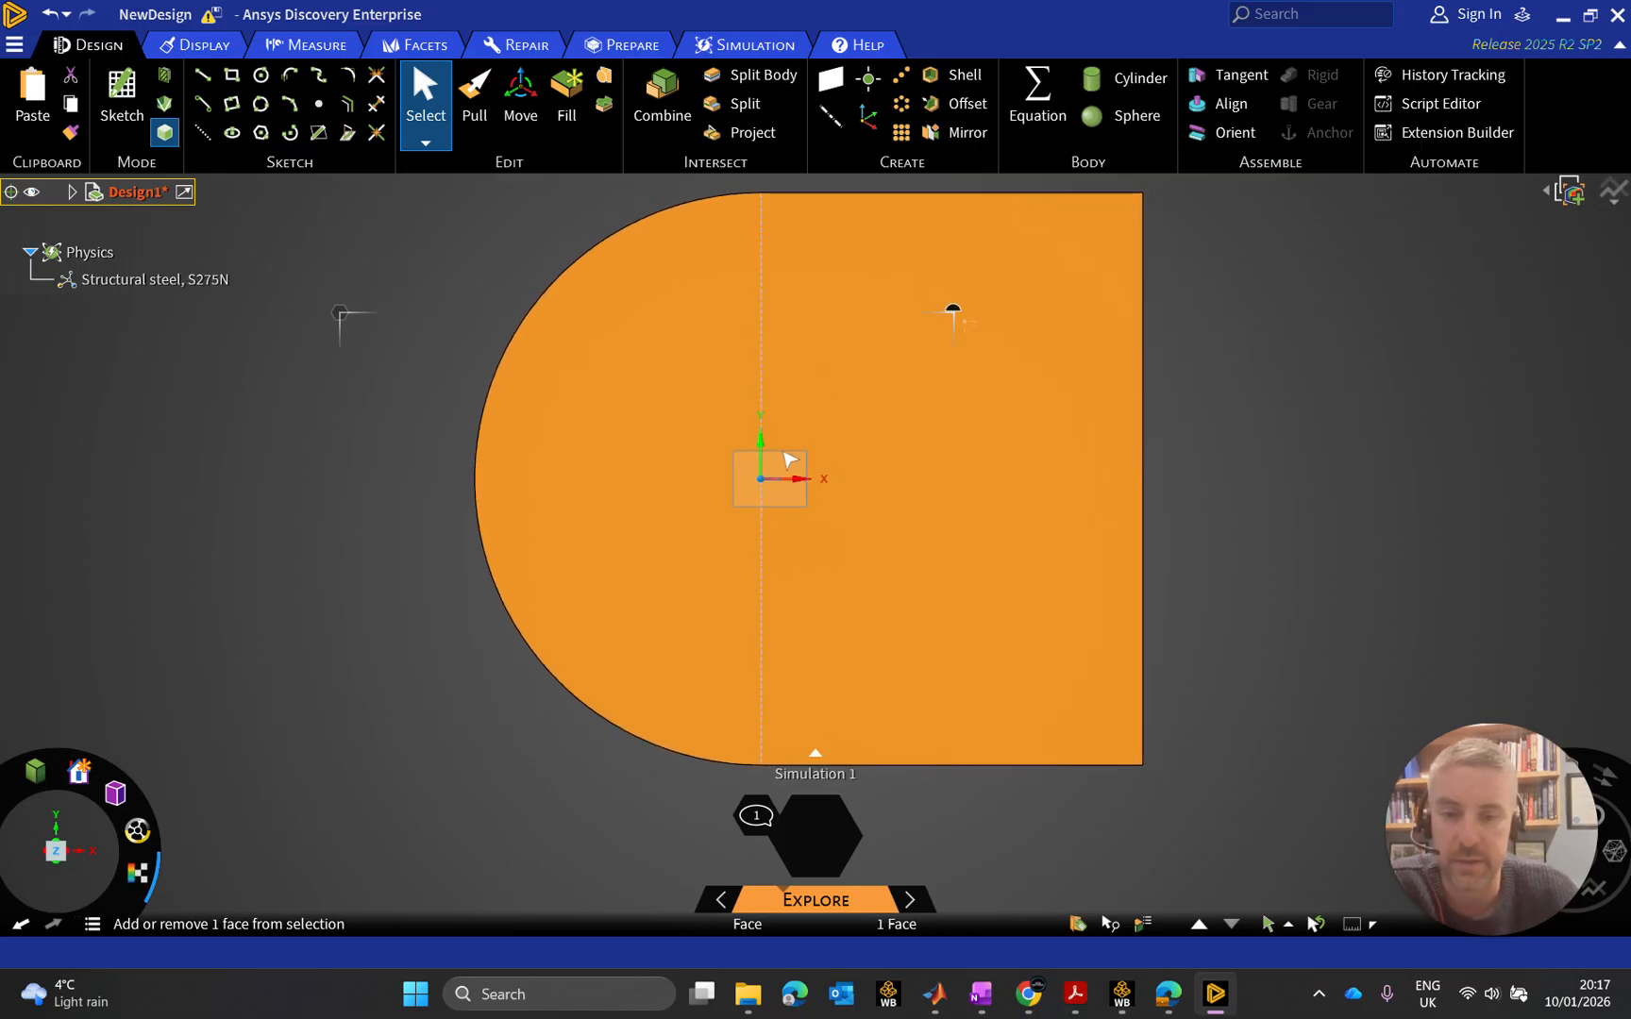
scroll(768, 479, "up", 12)
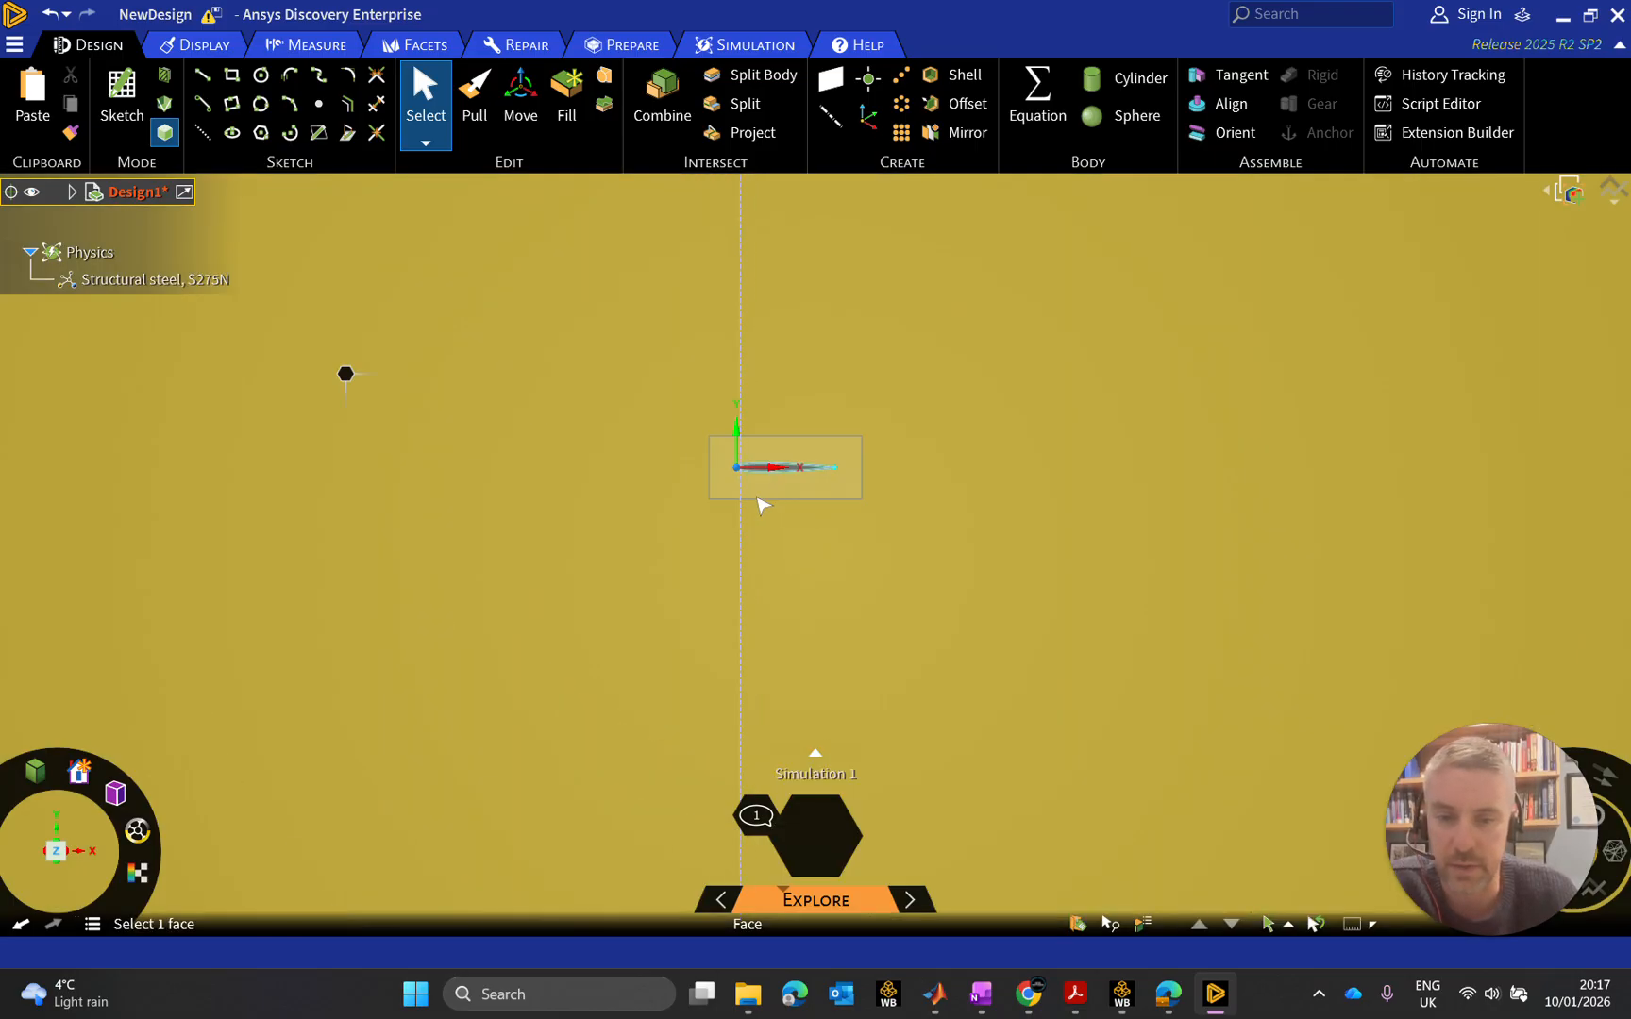
left_click(790, 439)
left_click(825, 439)
scroll(760, 451, "up", 6)
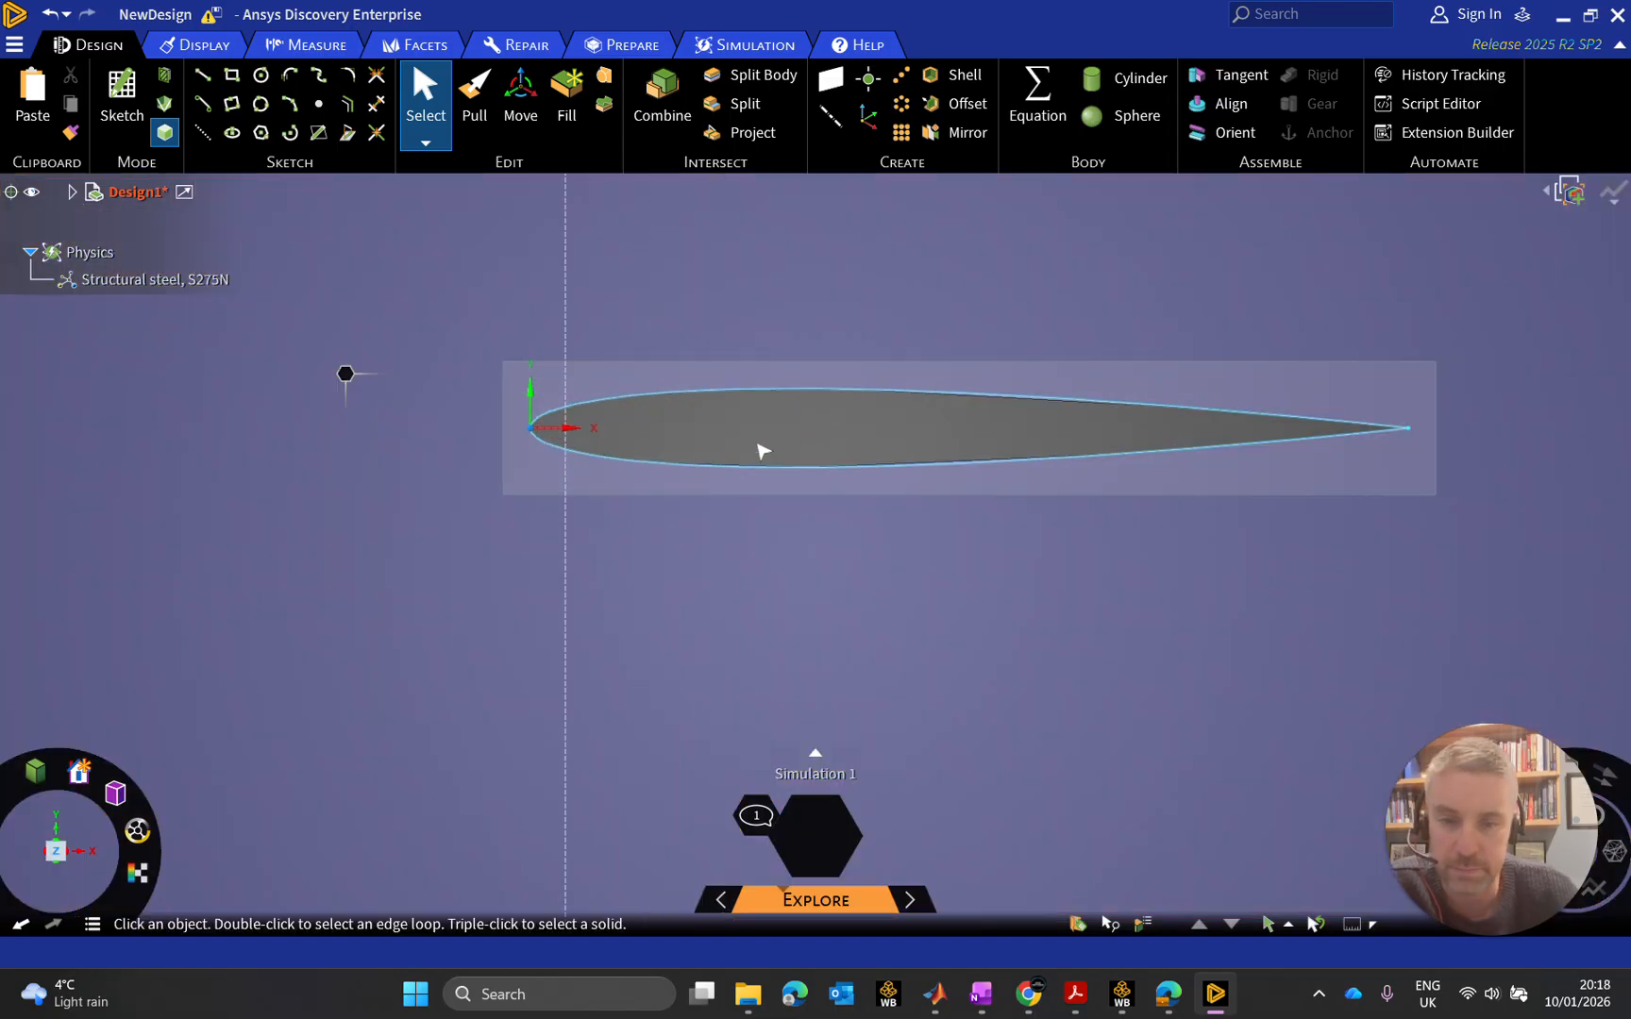
Examine the airfoil opening in relation to the whole C-shaped domain and its vertical construction line
scroll(766, 460, "down", 4)
scroll(768, 459, "down", 8)
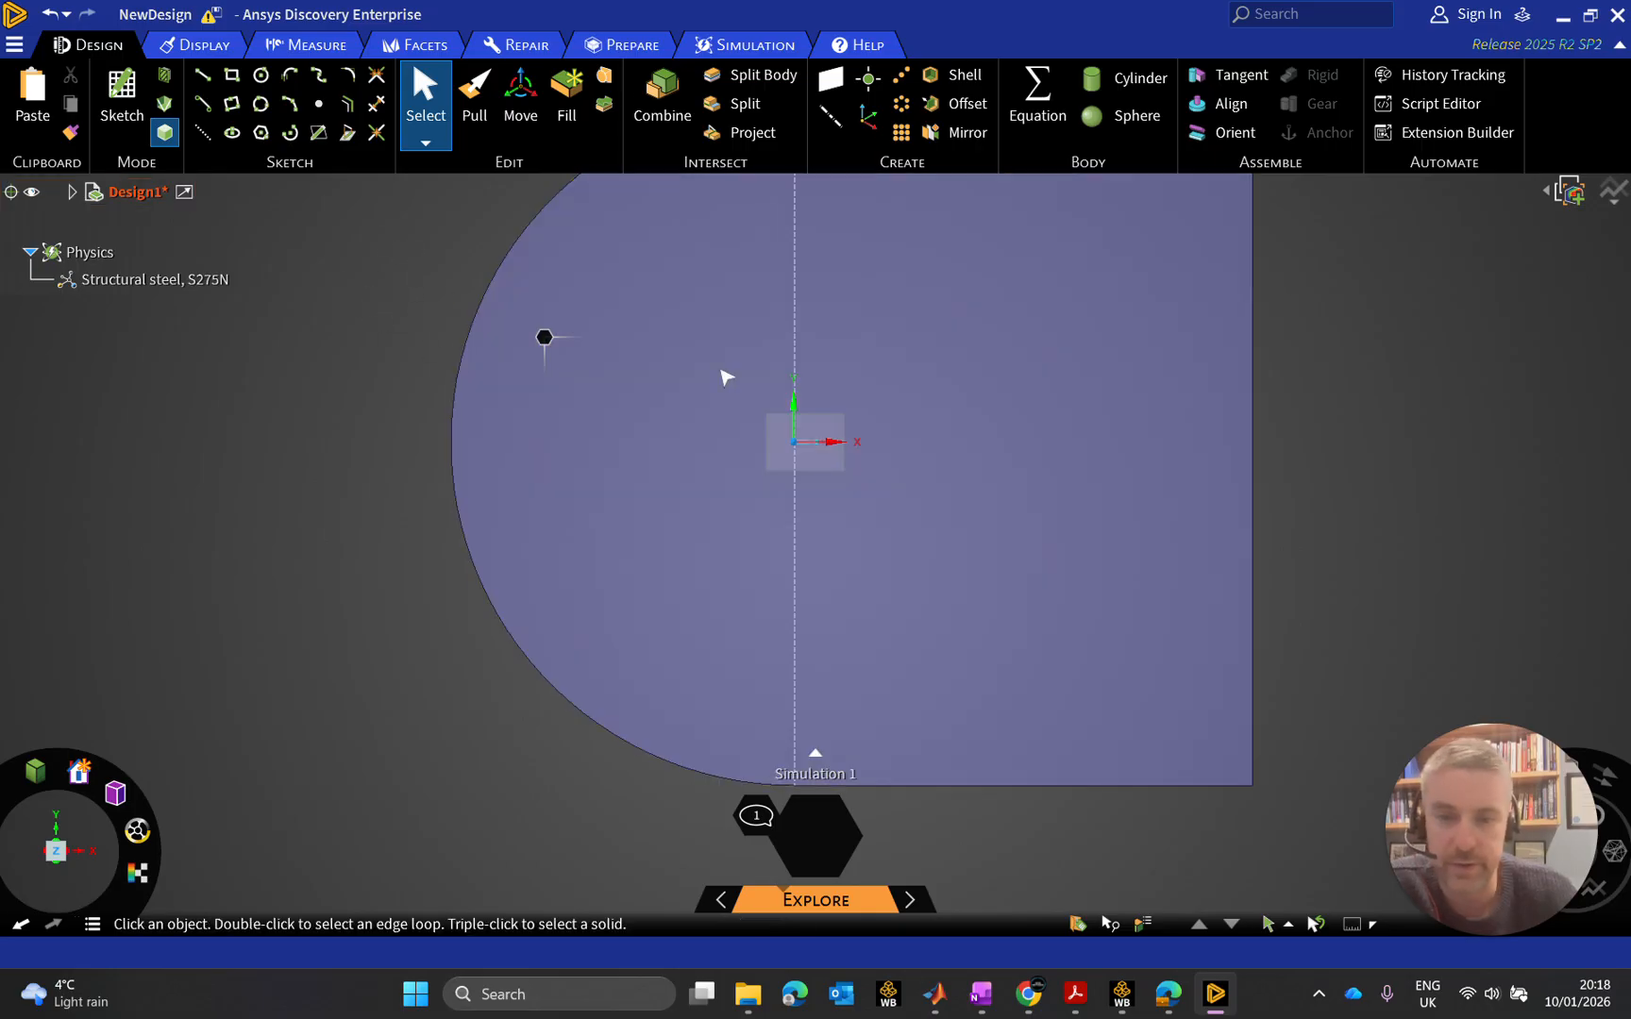
scroll(800, 451, "up", 8)
scroll(814, 424, "up", 3)
scroll(842, 353, "down", 8)
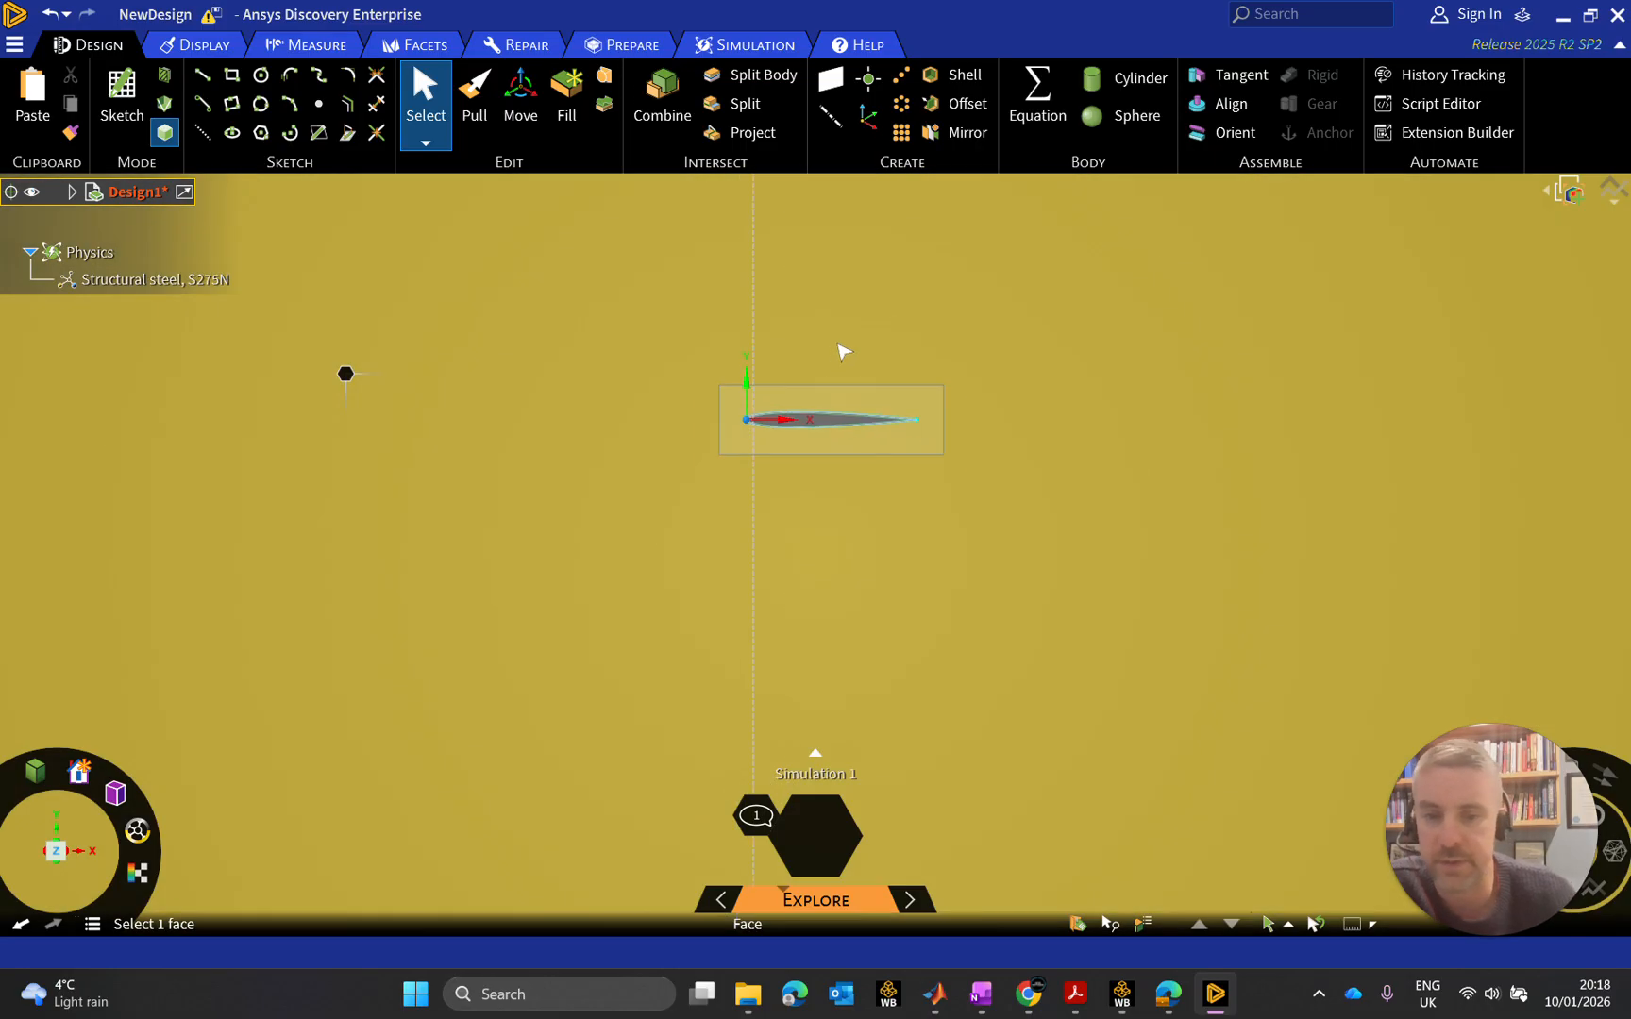
scroll(791, 296, "down", 2)
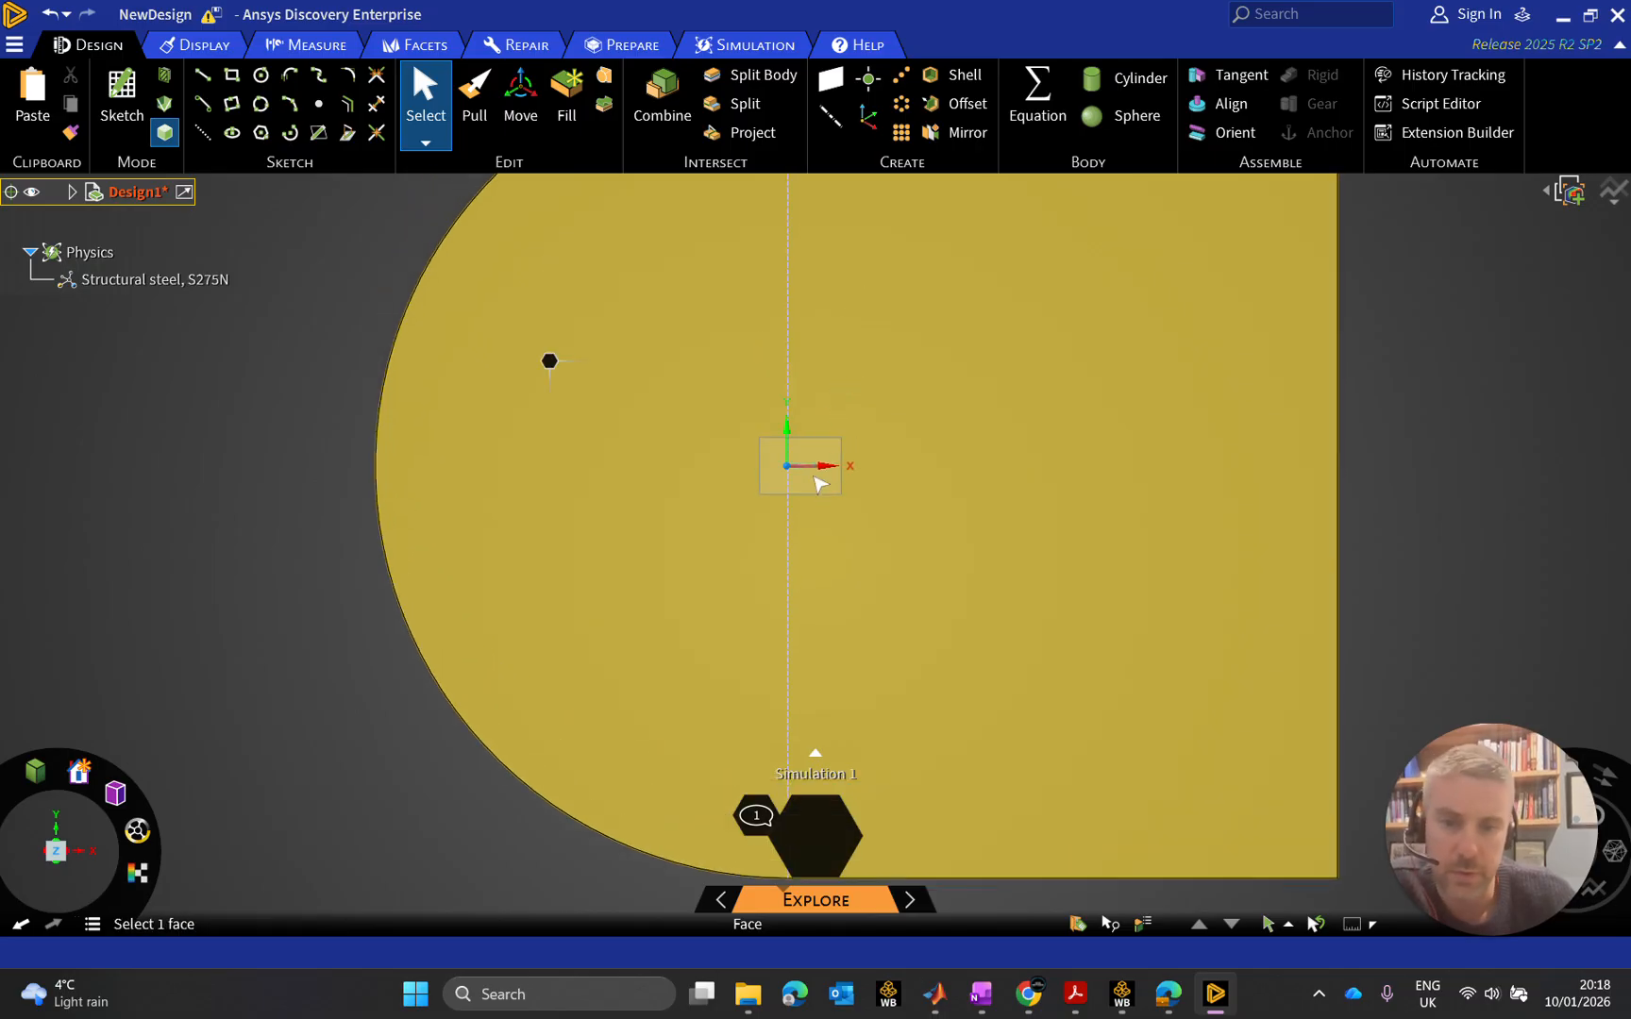
scroll(830, 415, "up", 3)
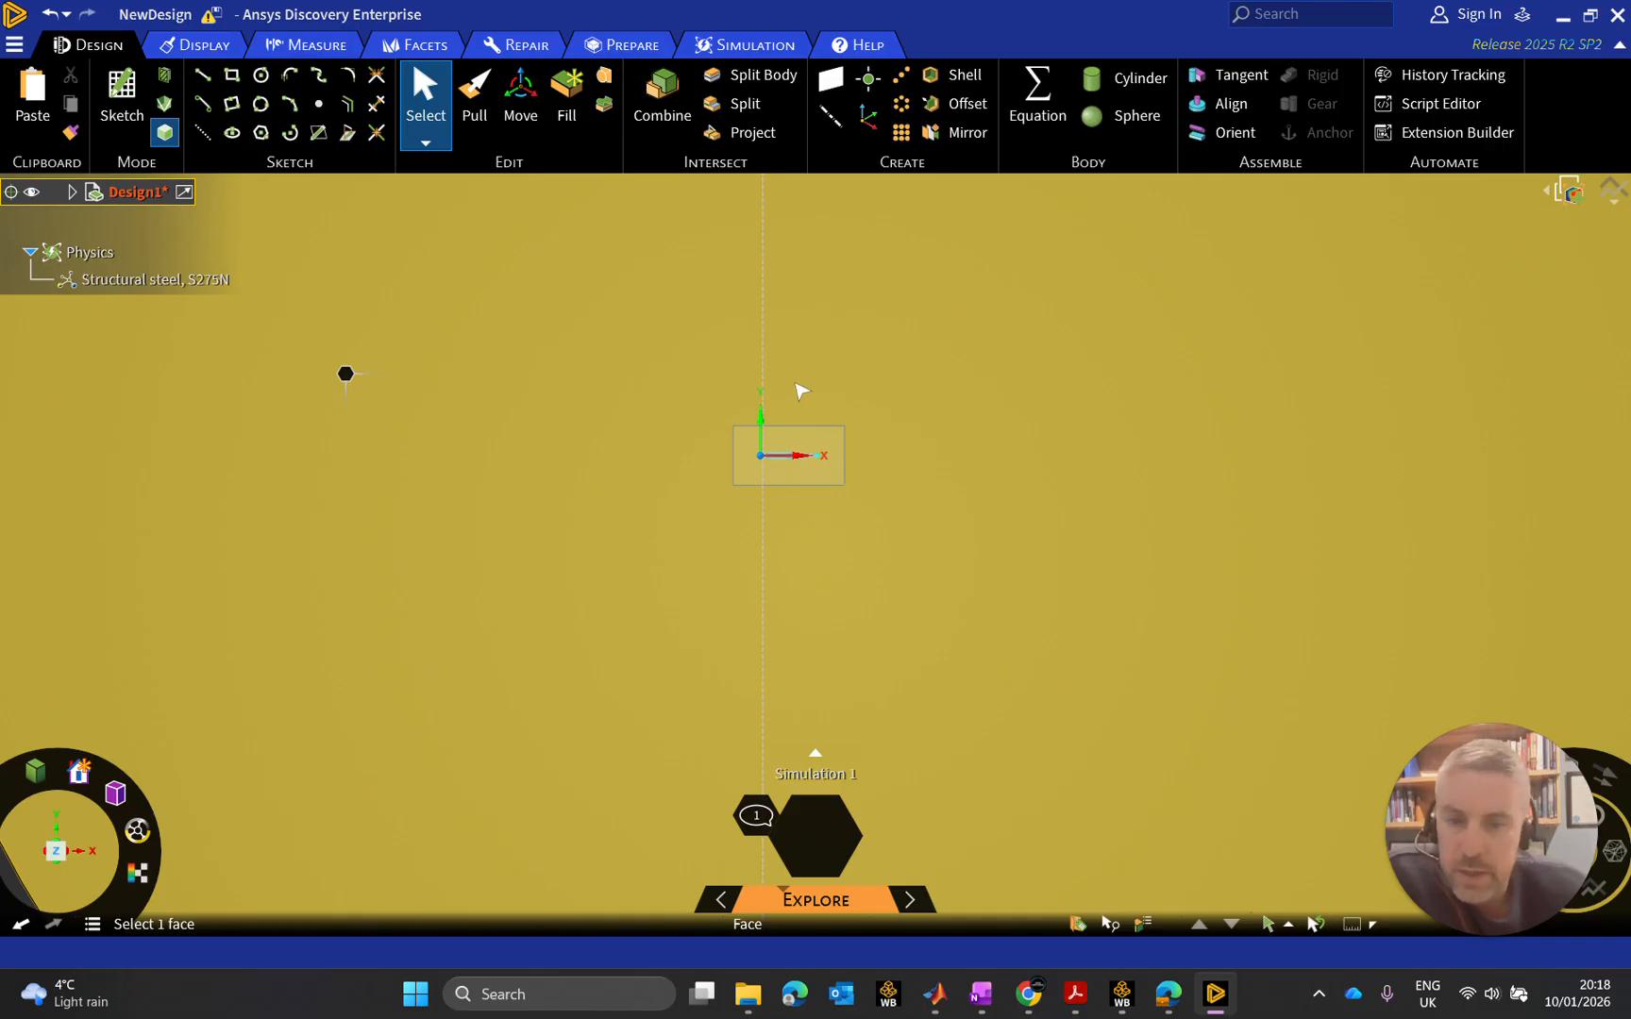
scroll(791, 454, "up", 2)
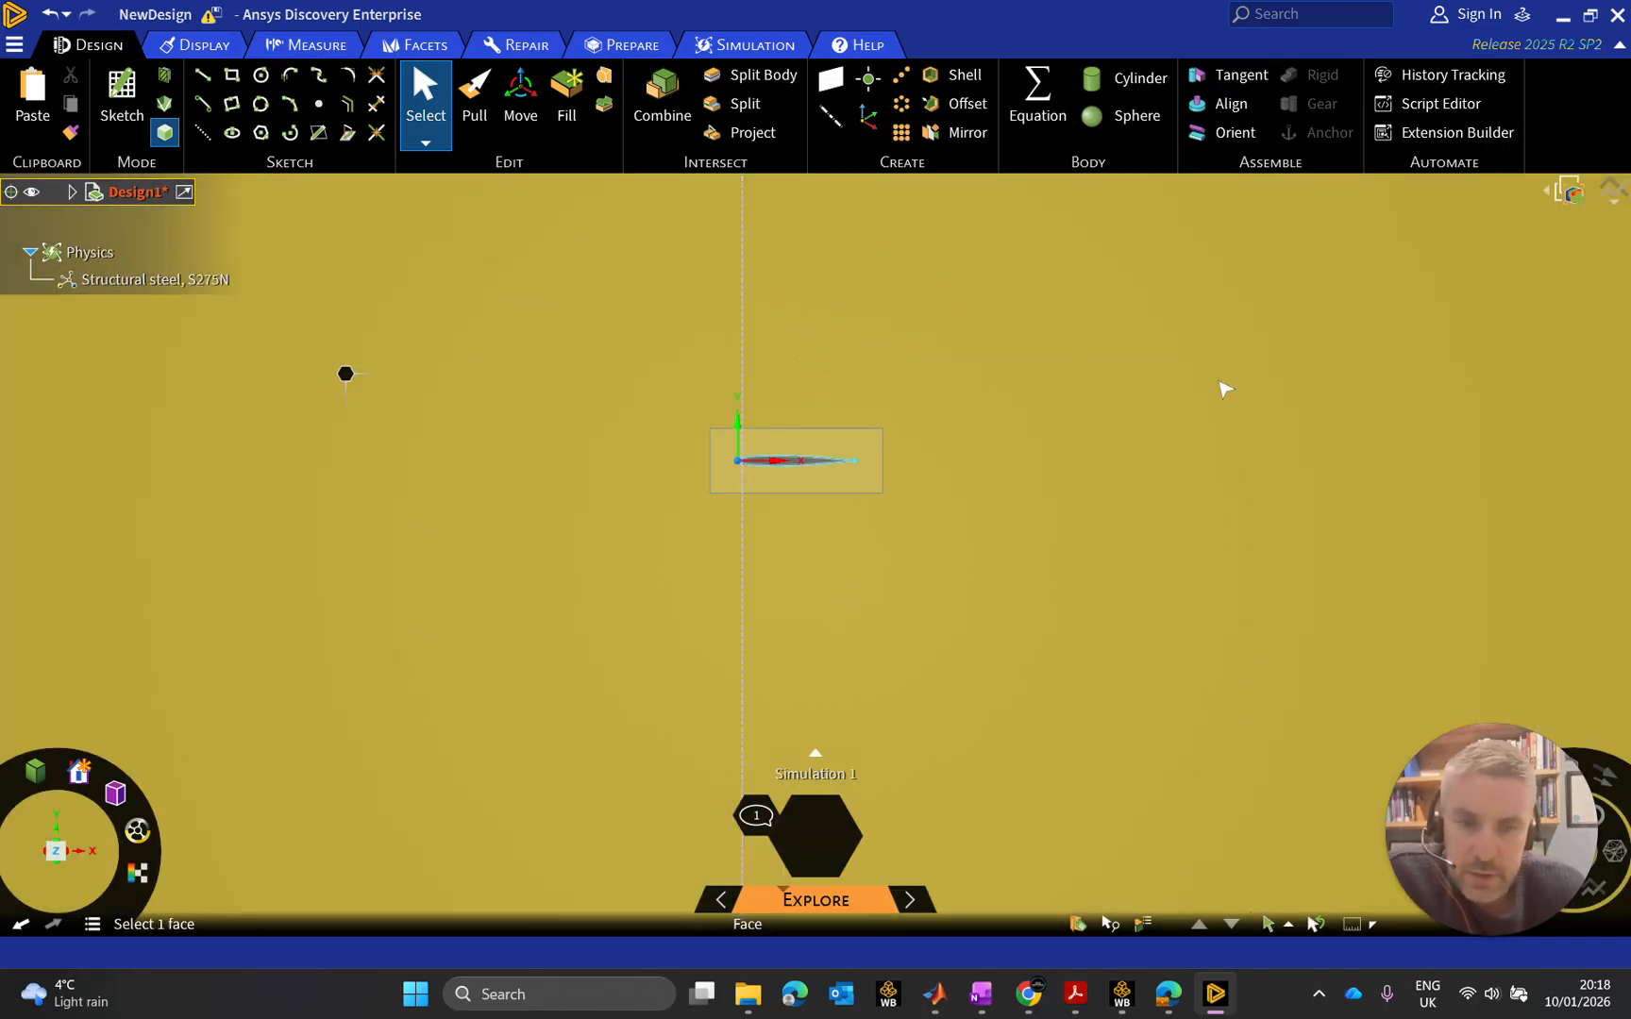
scroll(1179, 420, "down", 3)
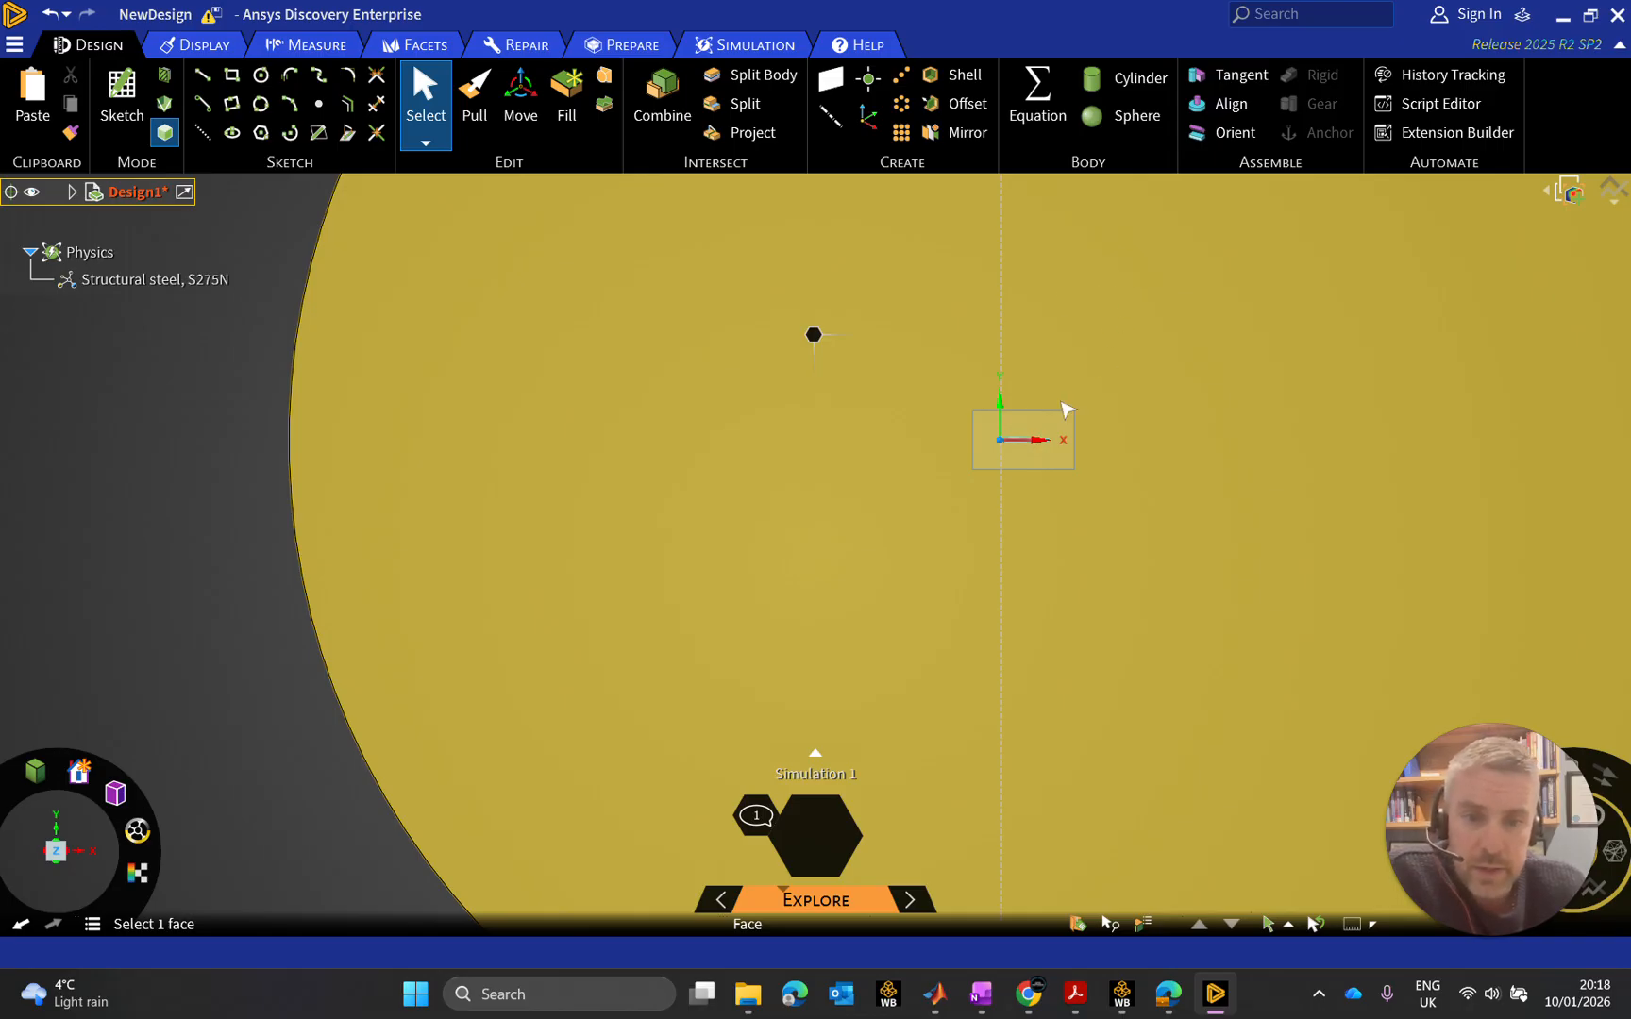
Inspect how closely the airfoil curve follows the edge of the opening near the leading edge
scroll(1063, 408, "up", 5)
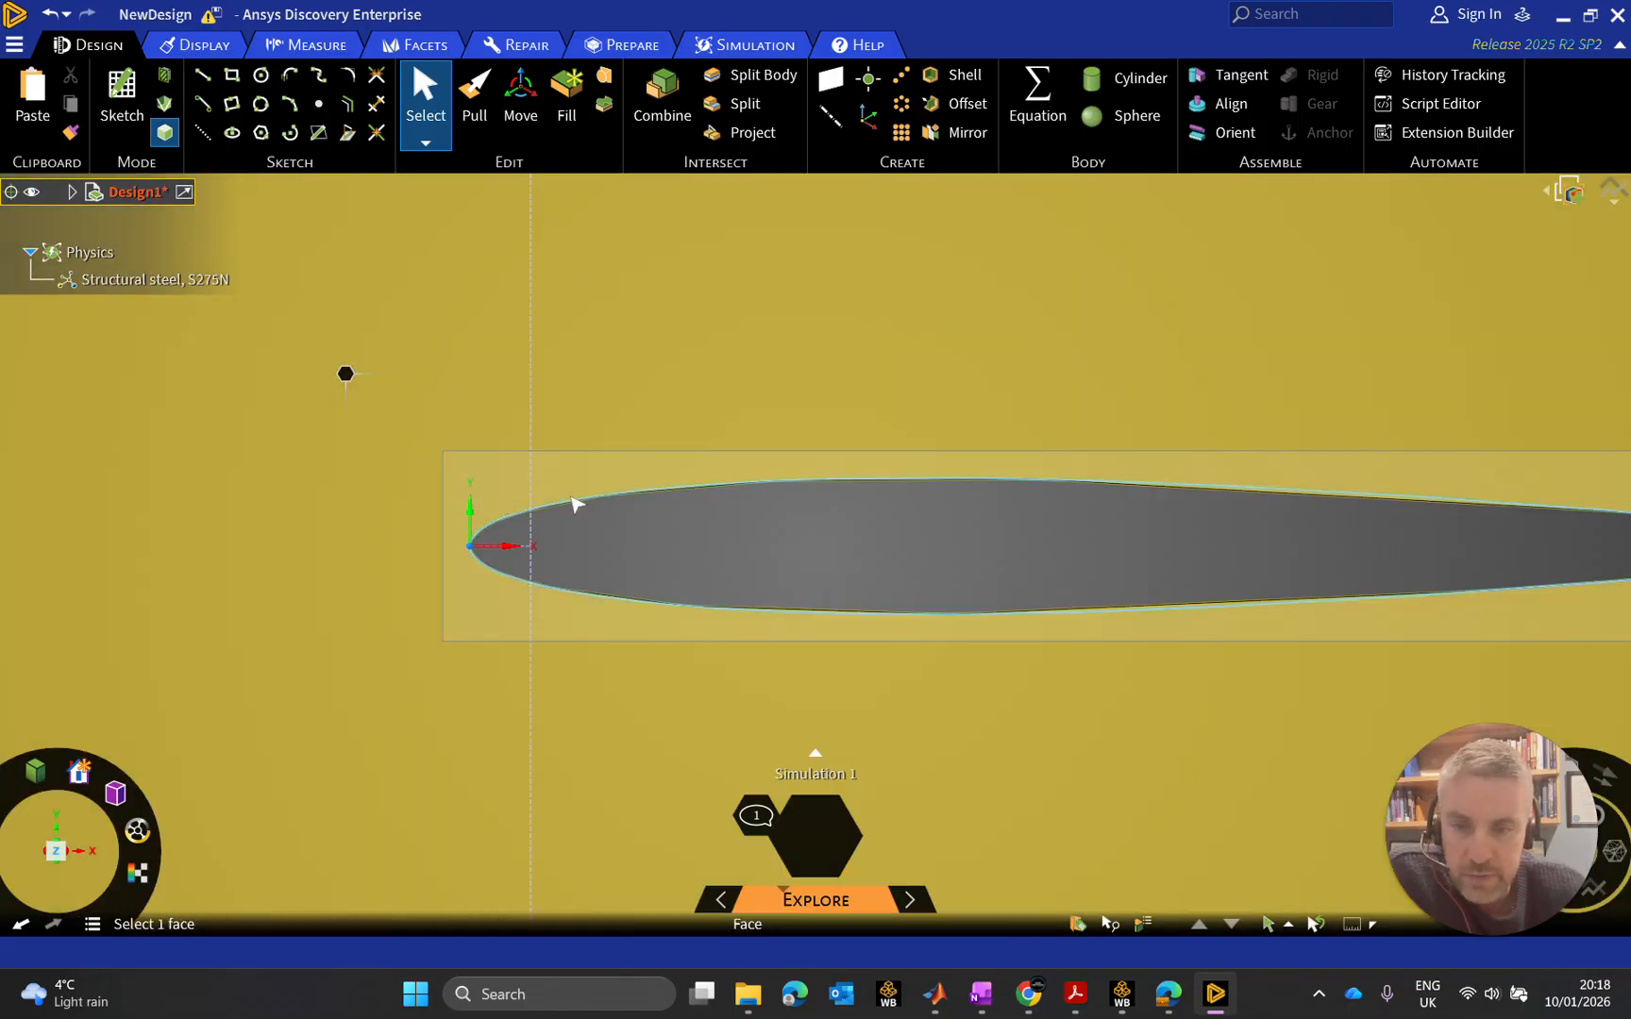
scroll(626, 506, "up", 5)
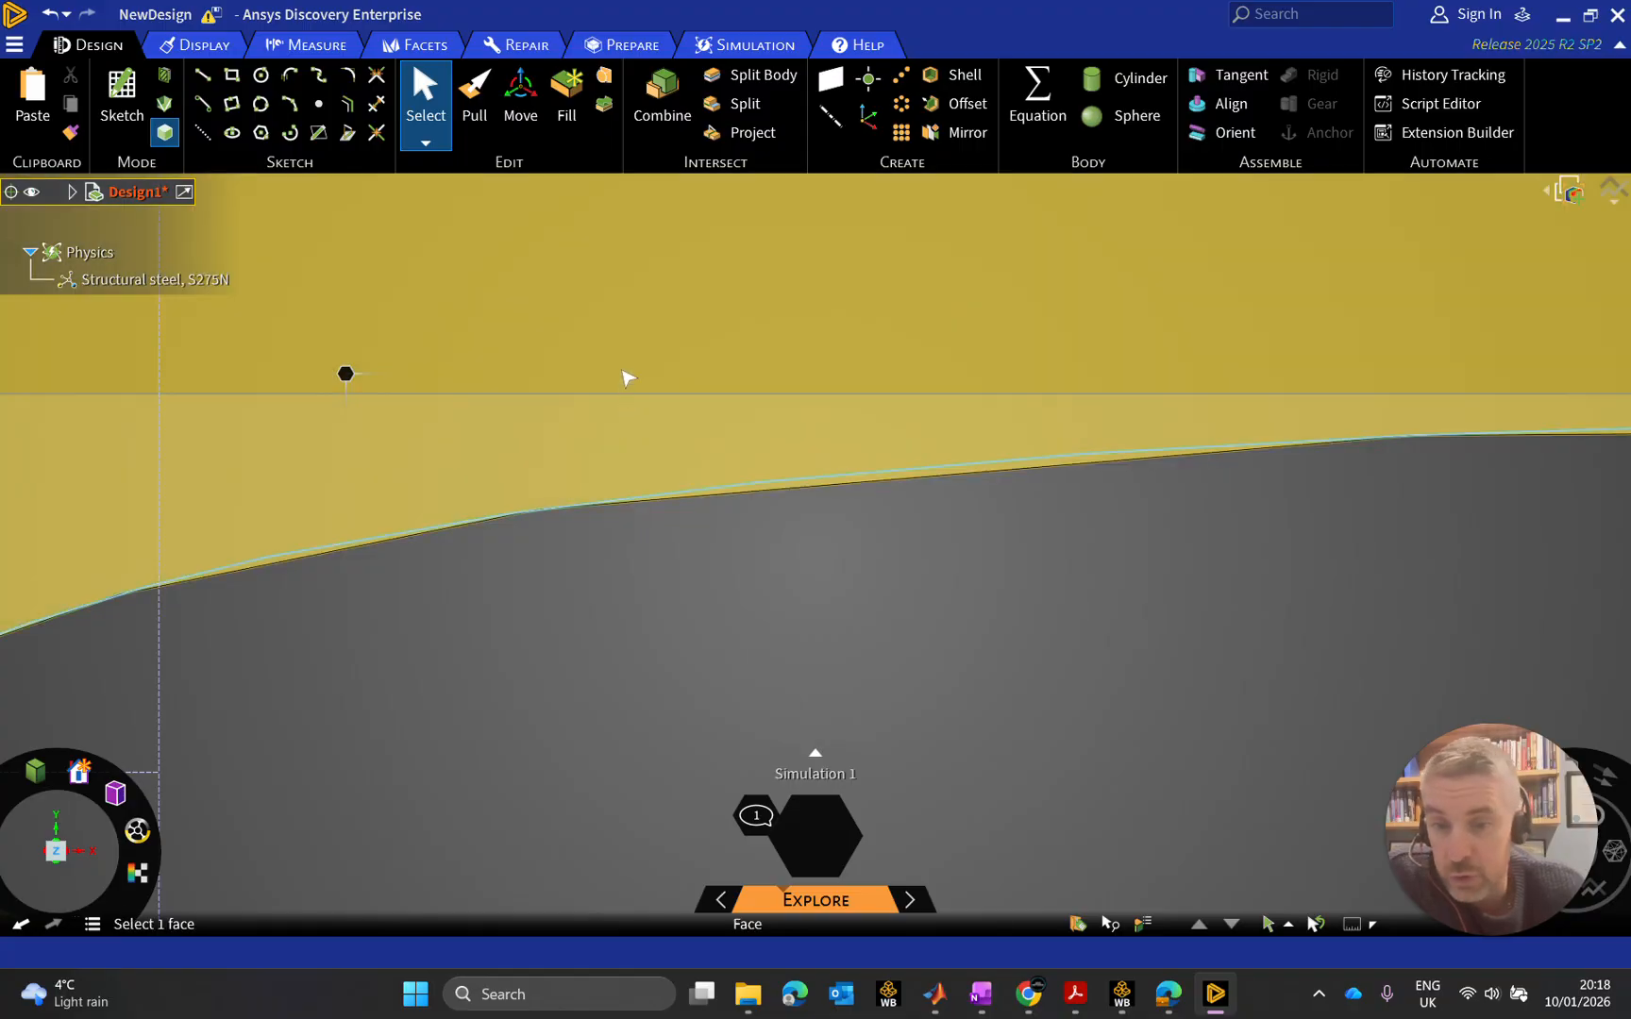
scroll(964, 462, "down", 5)
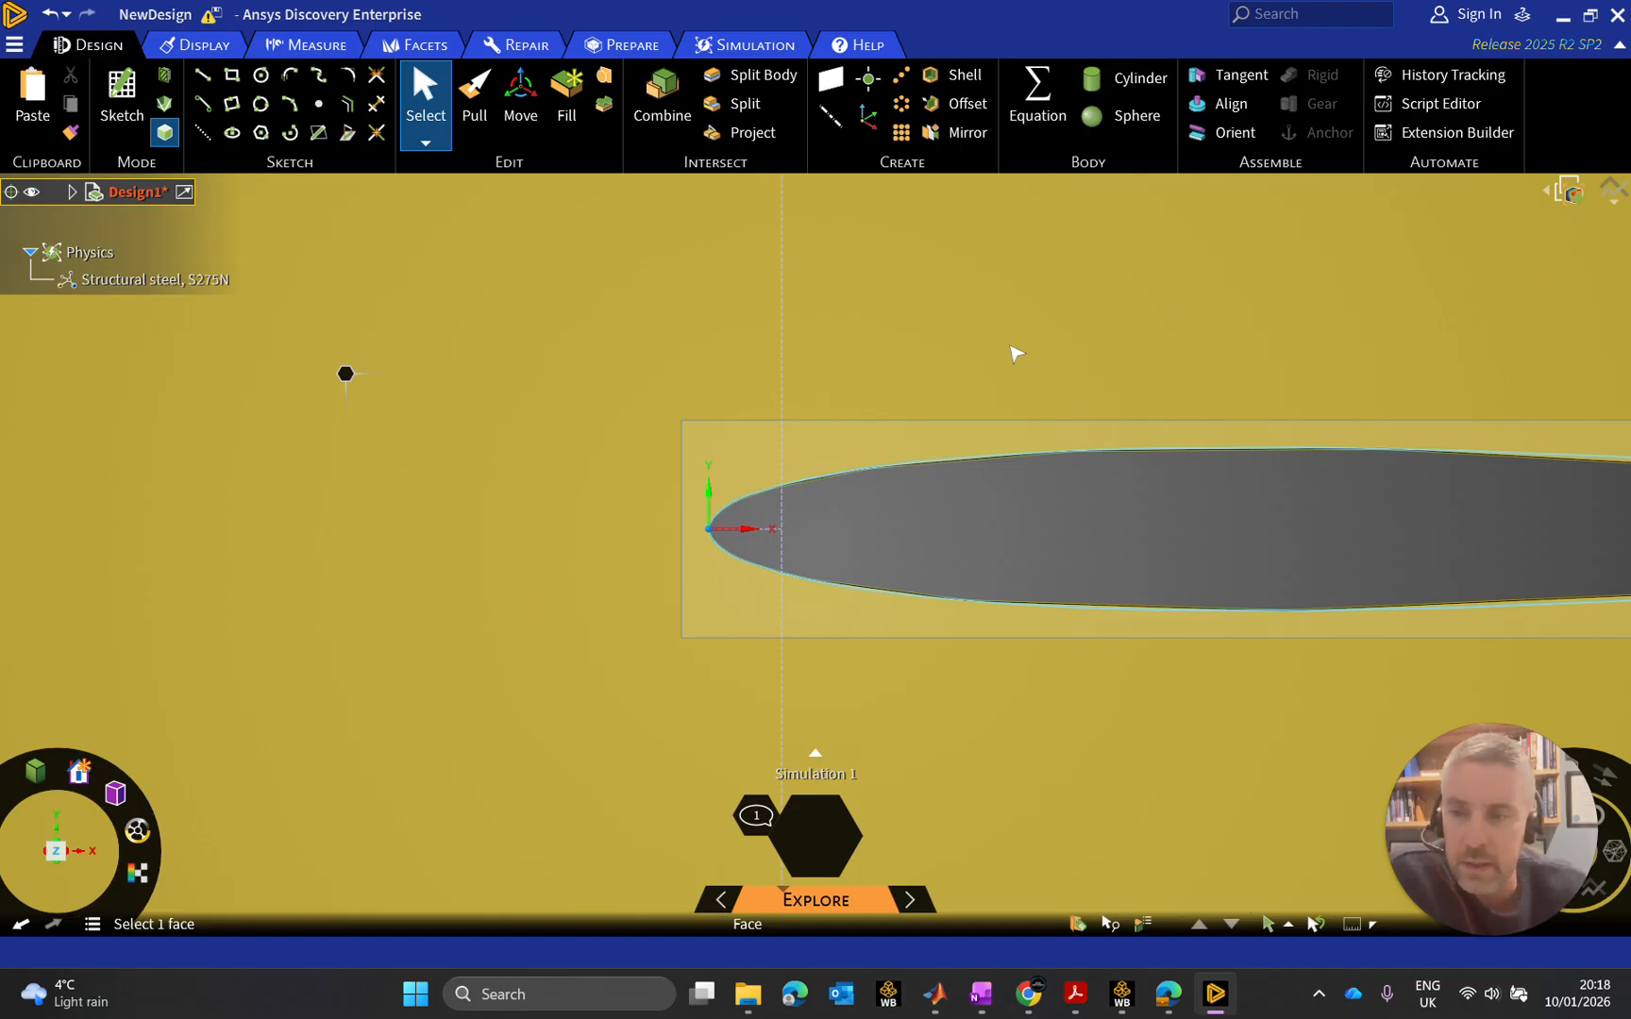
scroll(1056, 402, "down", 4)
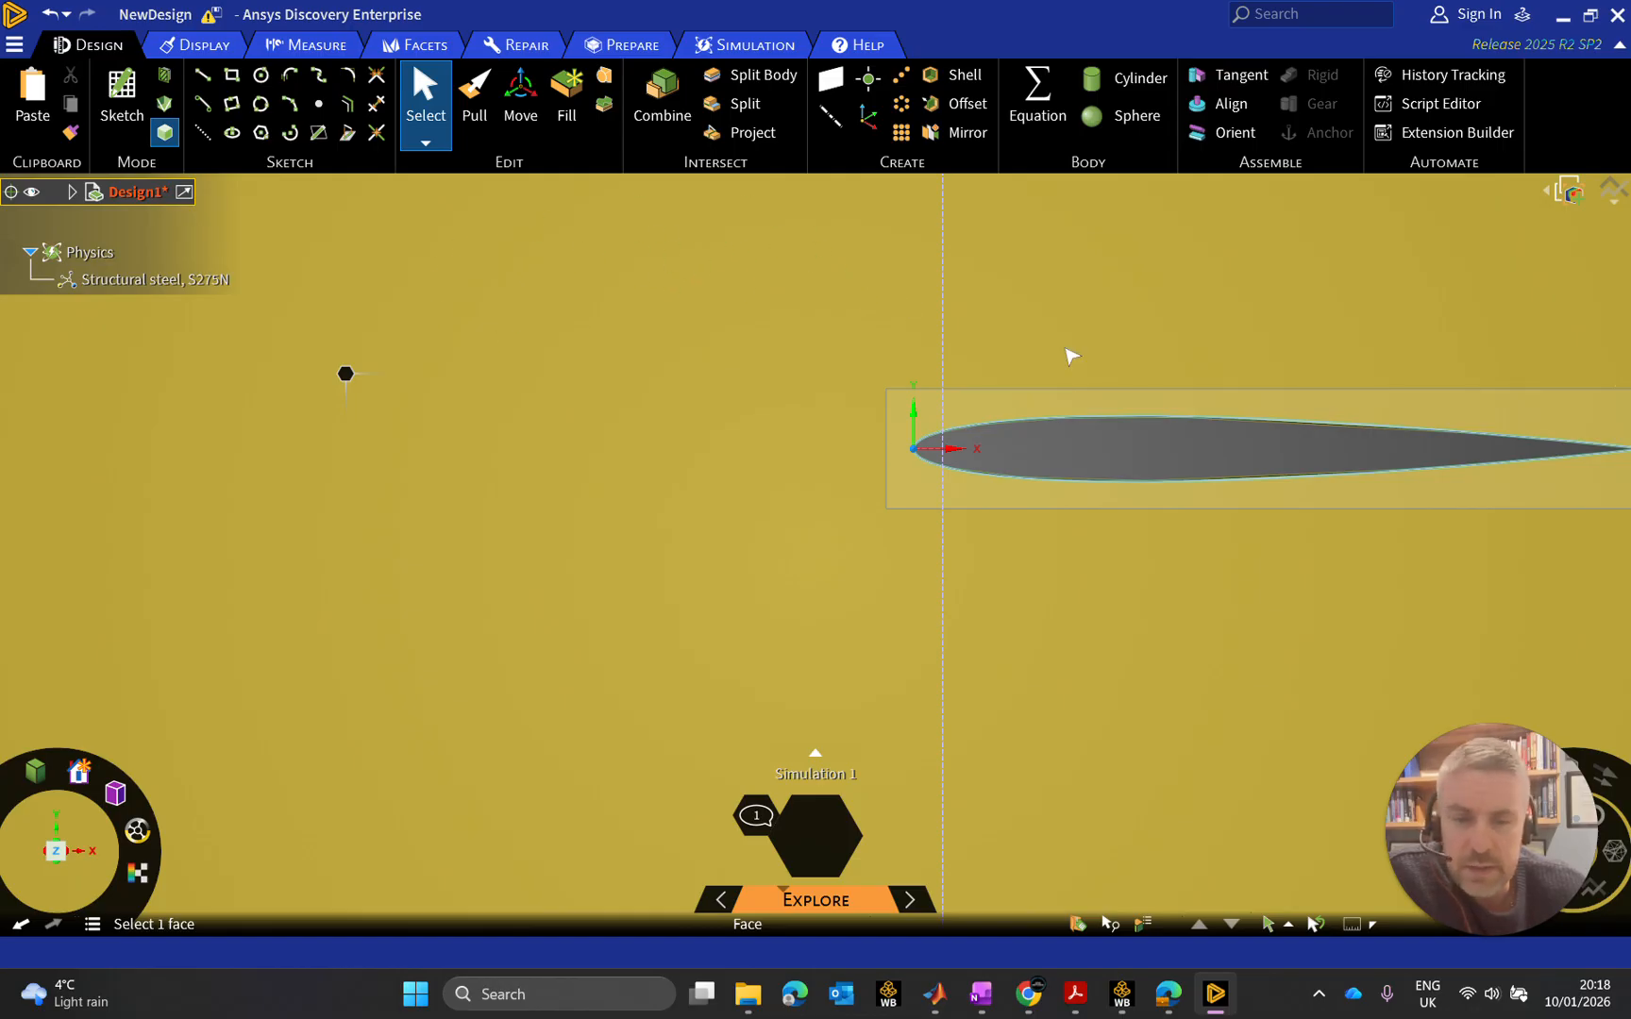
scroll(1228, 373, "down", 5)
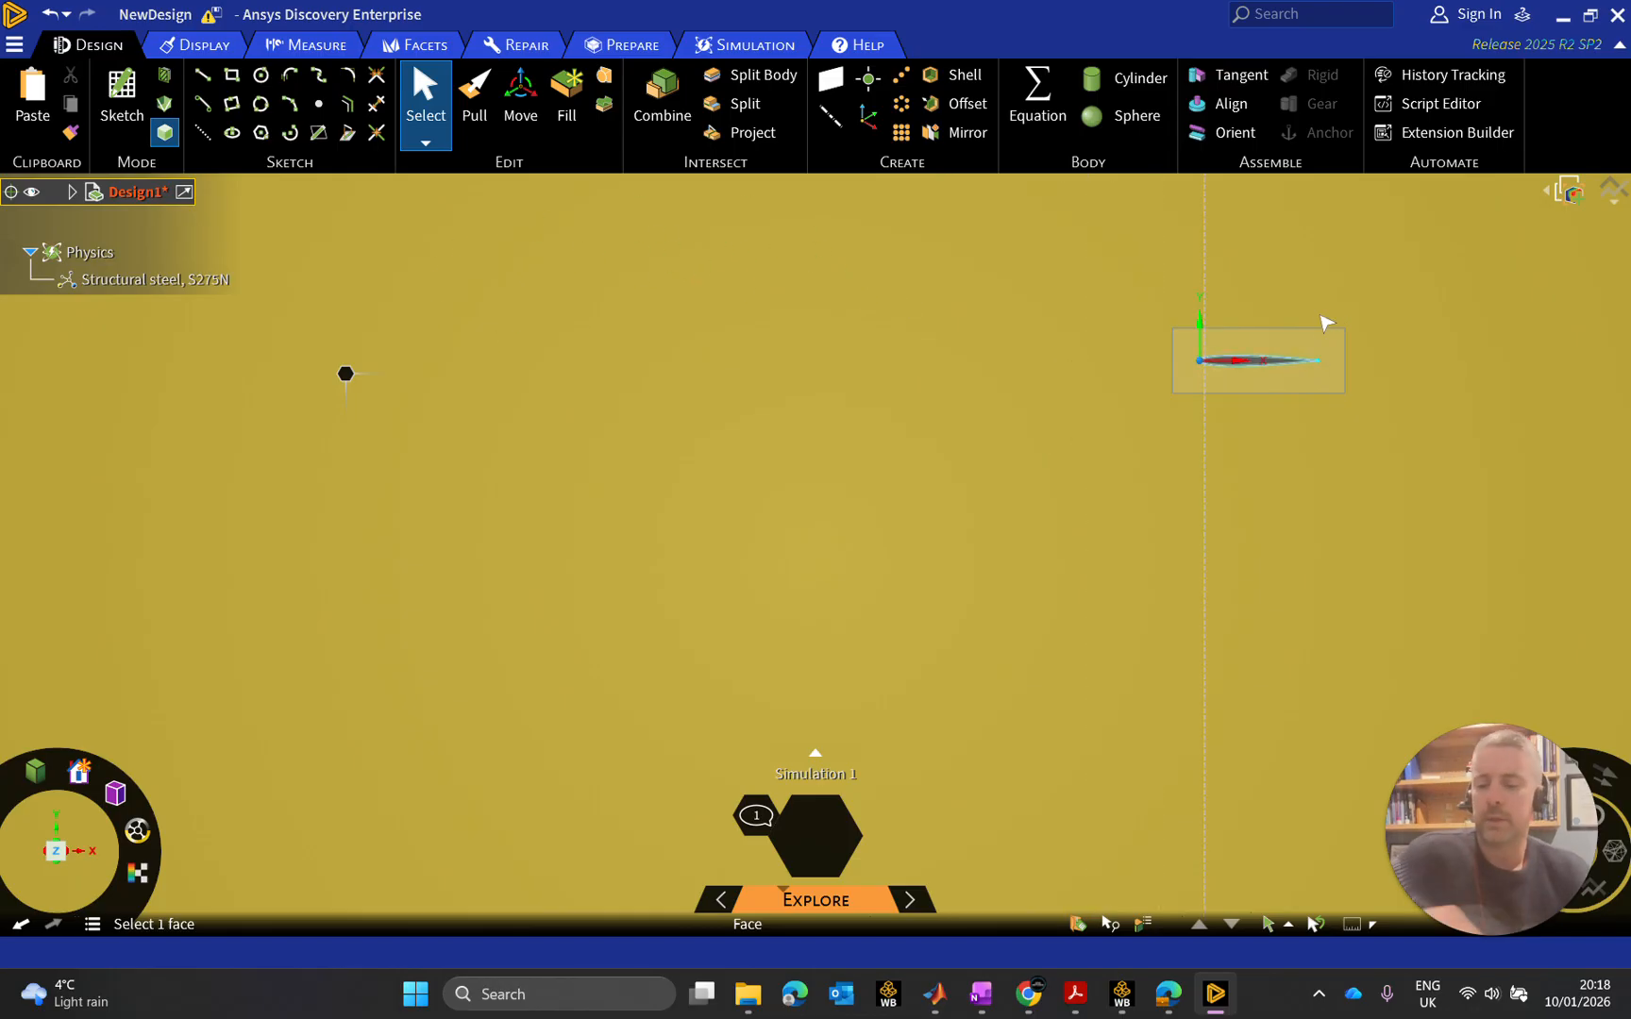
middle_click_drag(1361, 340, 939, 451, "shift")
scroll(970, 440, "up", 1)
scroll(973, 436, "down", 5)
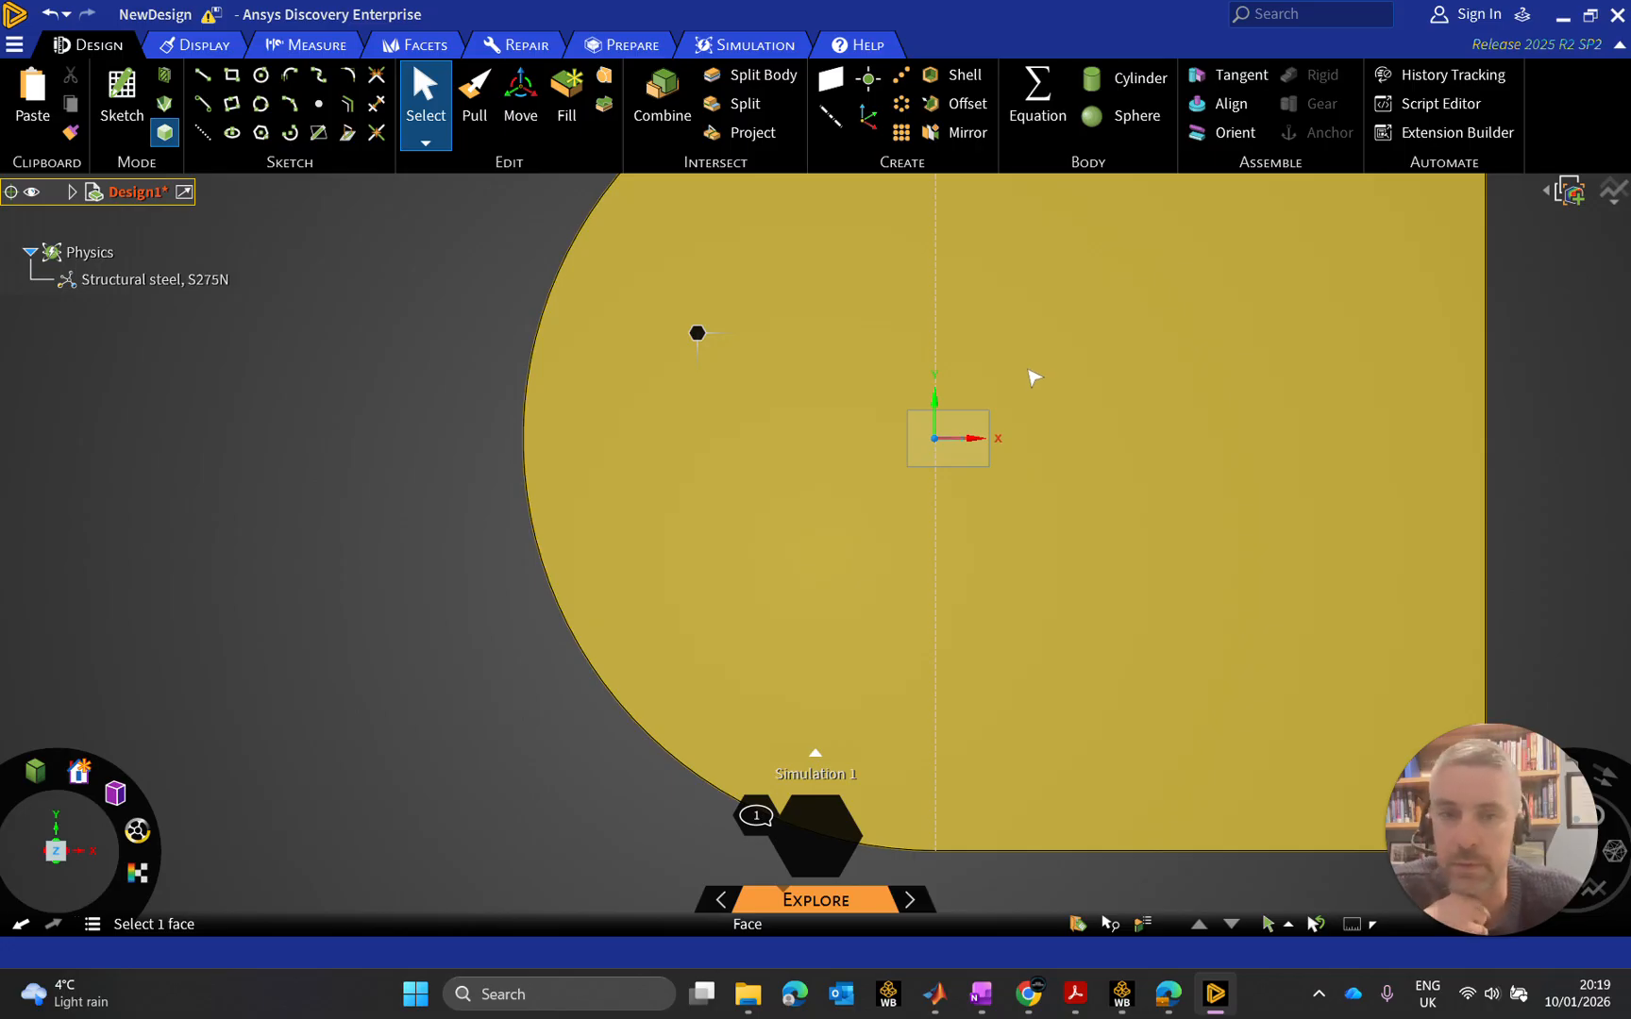
key("Delete")
scroll(957, 441, "up", 5)
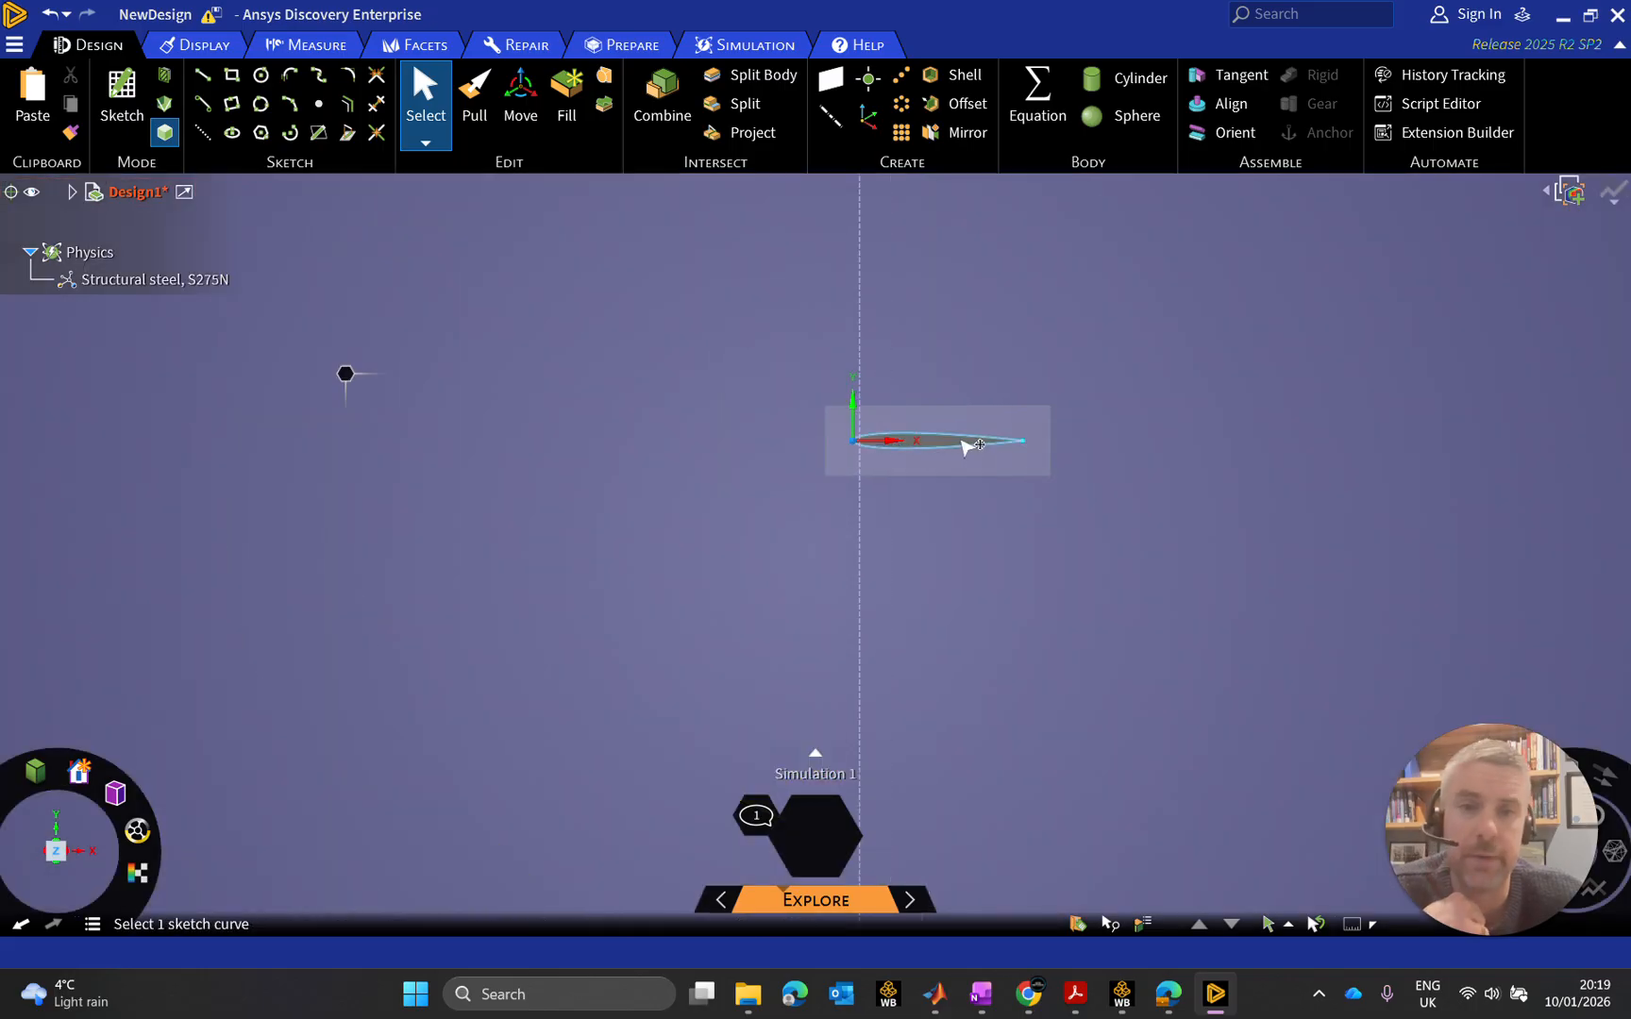
left_click(631, 397)
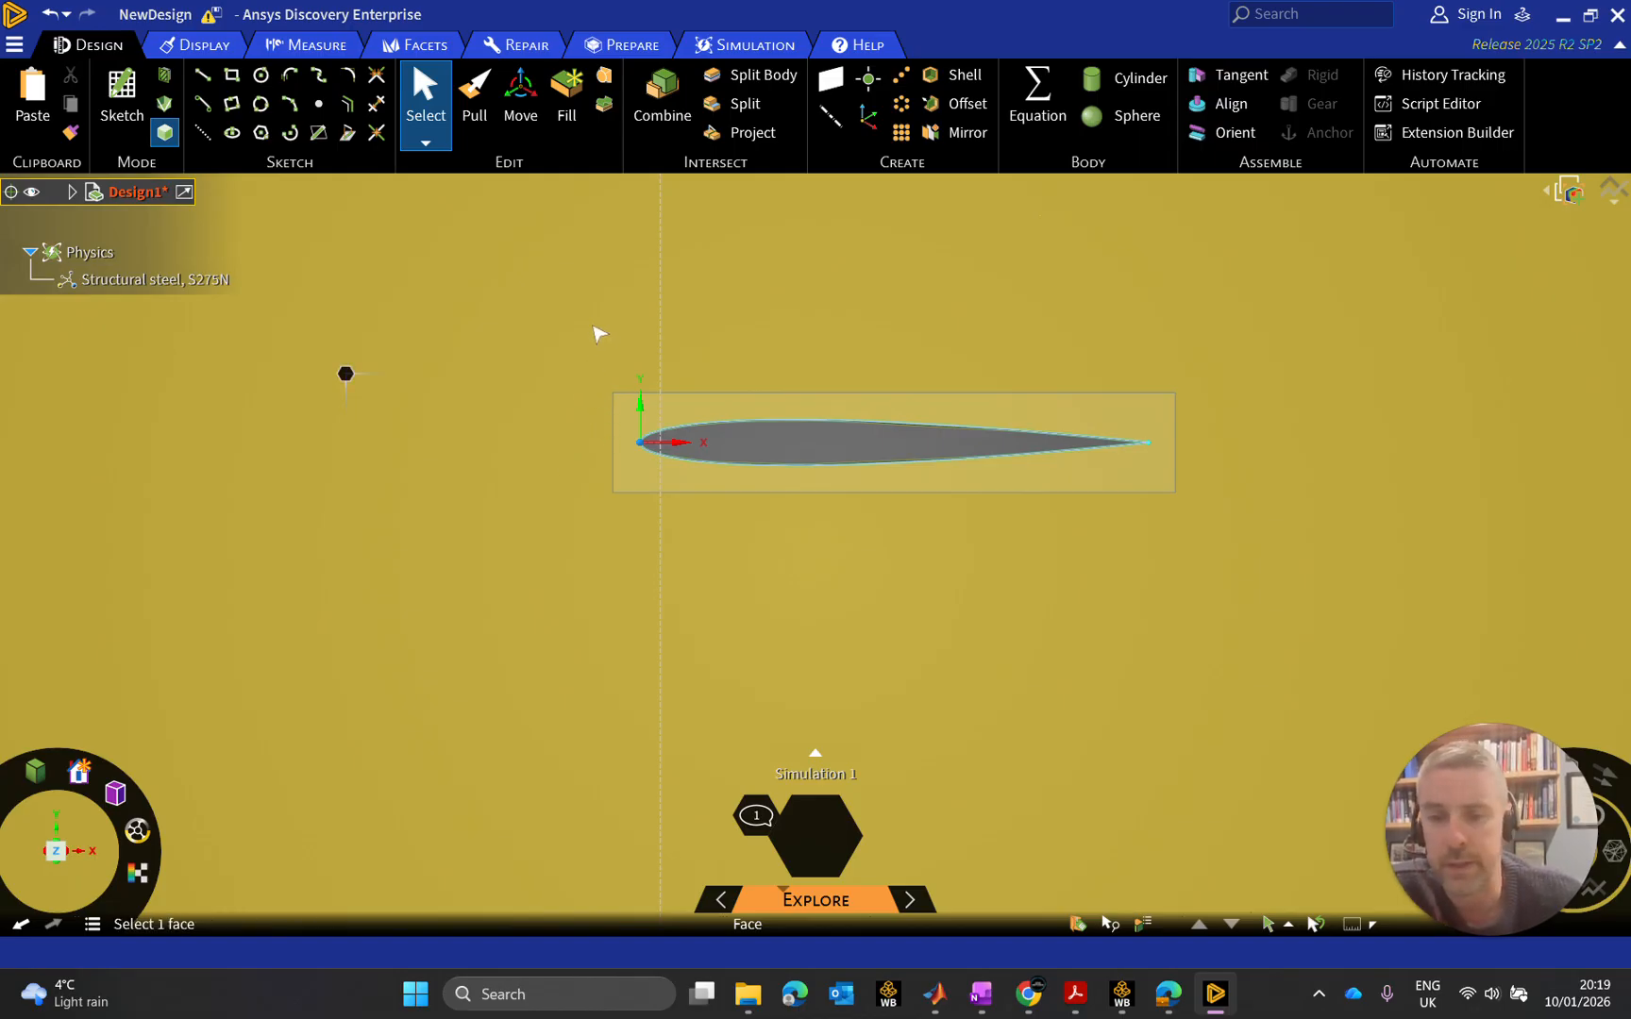
scroll(598, 331, "up", 2)
scroll(598, 331, "down", 6)
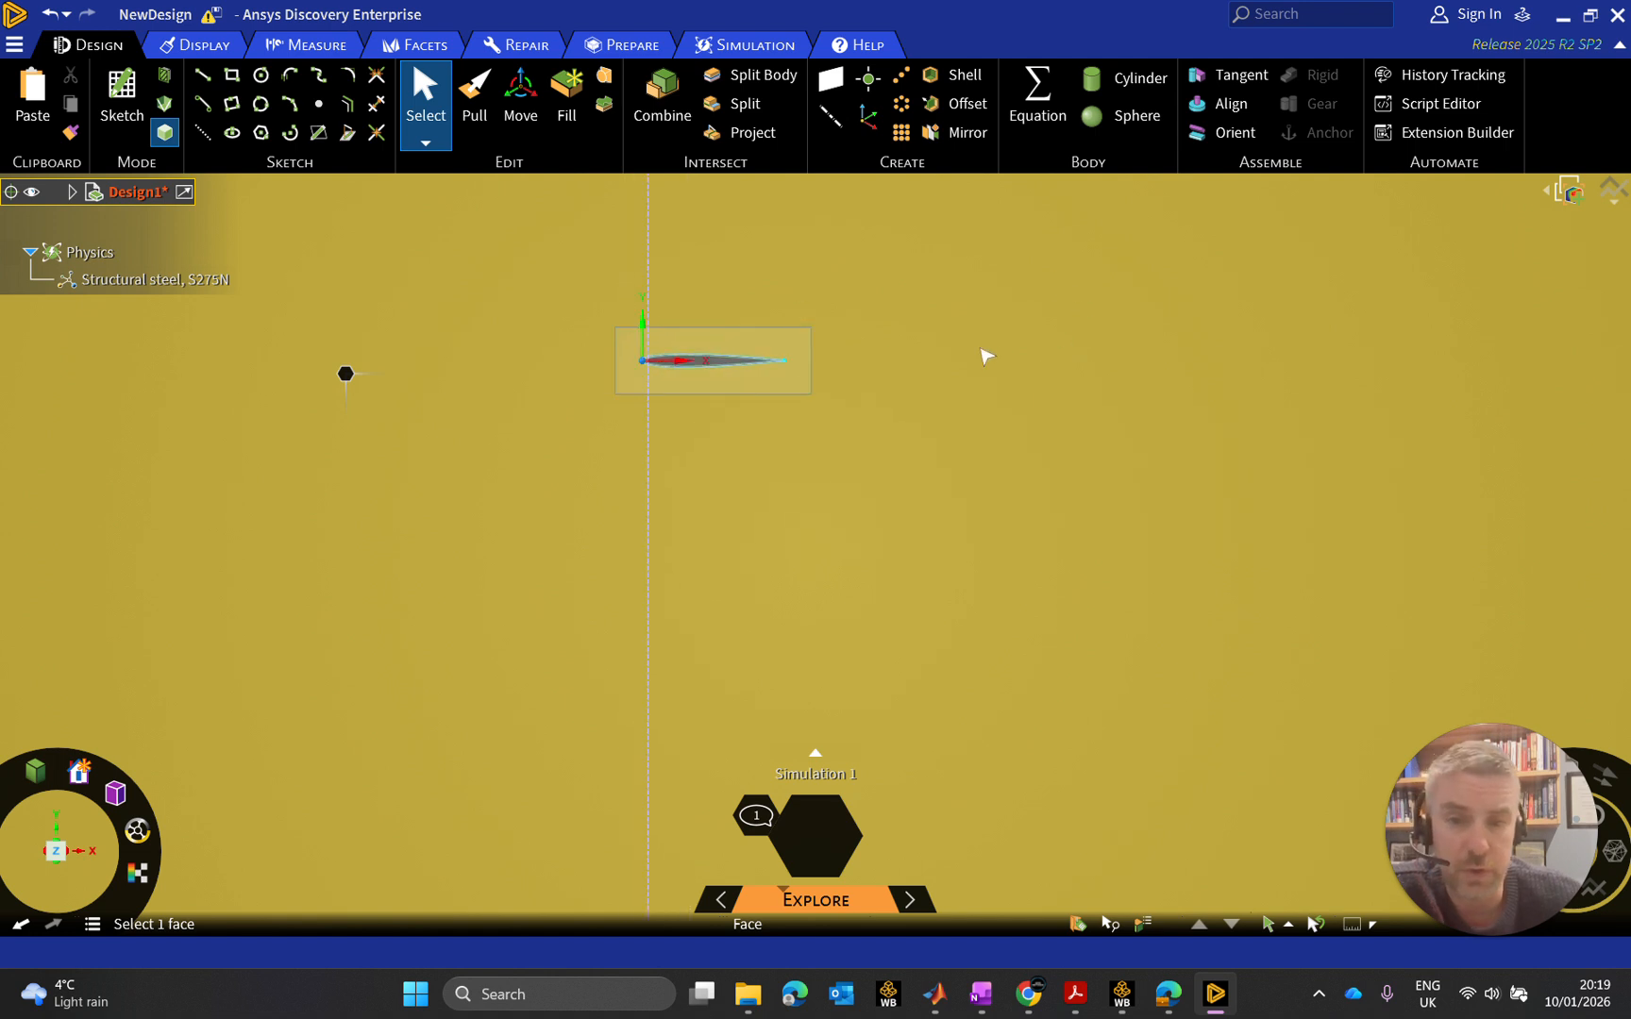
Split the C-shaped domain face with a vertical line through the point where the arc meets the straight lower edge
left_click(955, 374)
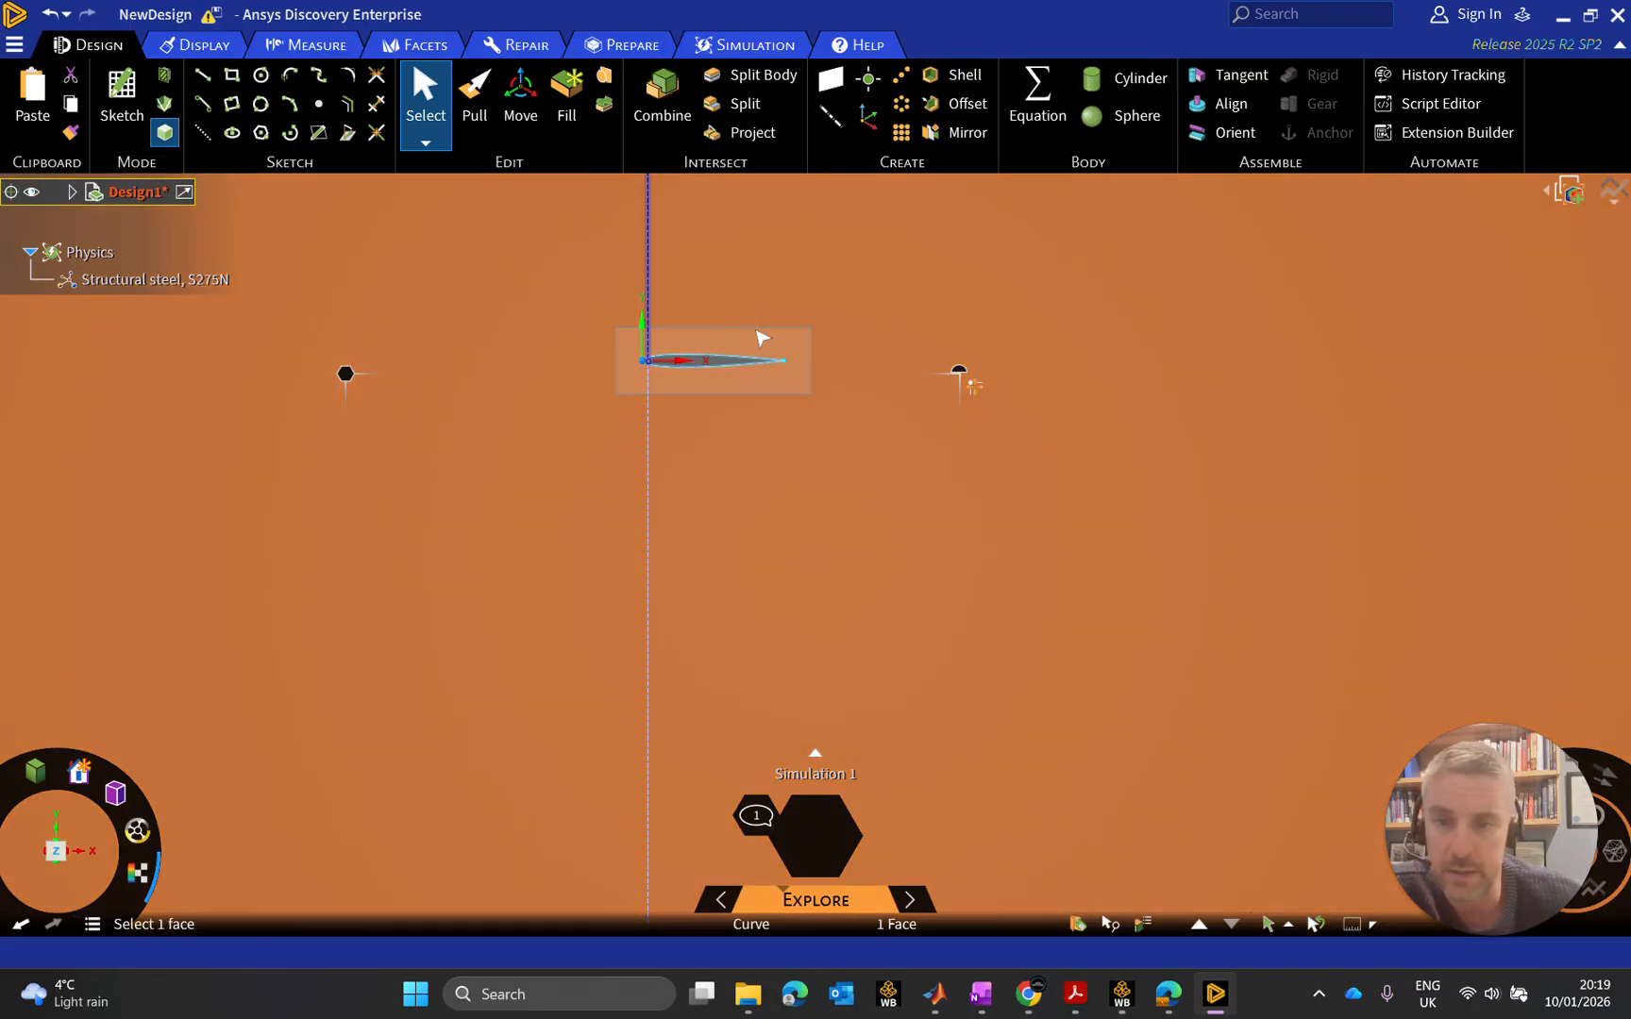
left_click(744, 104)
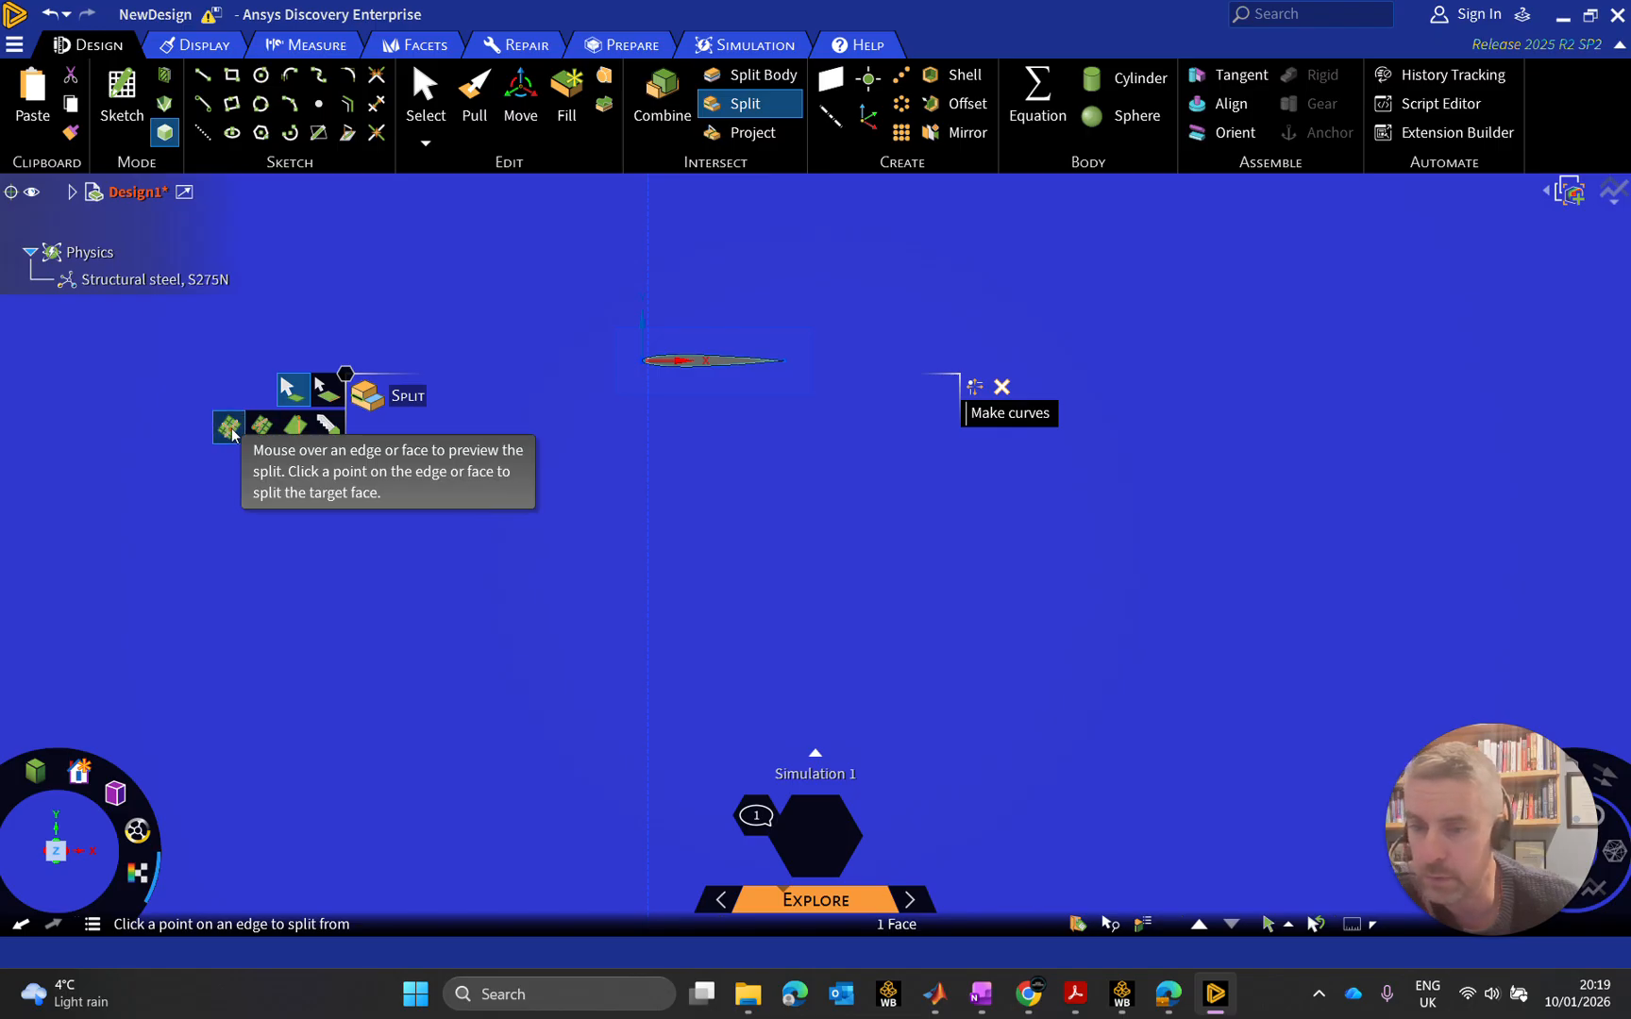
scroll(745, 495, "up", 5)
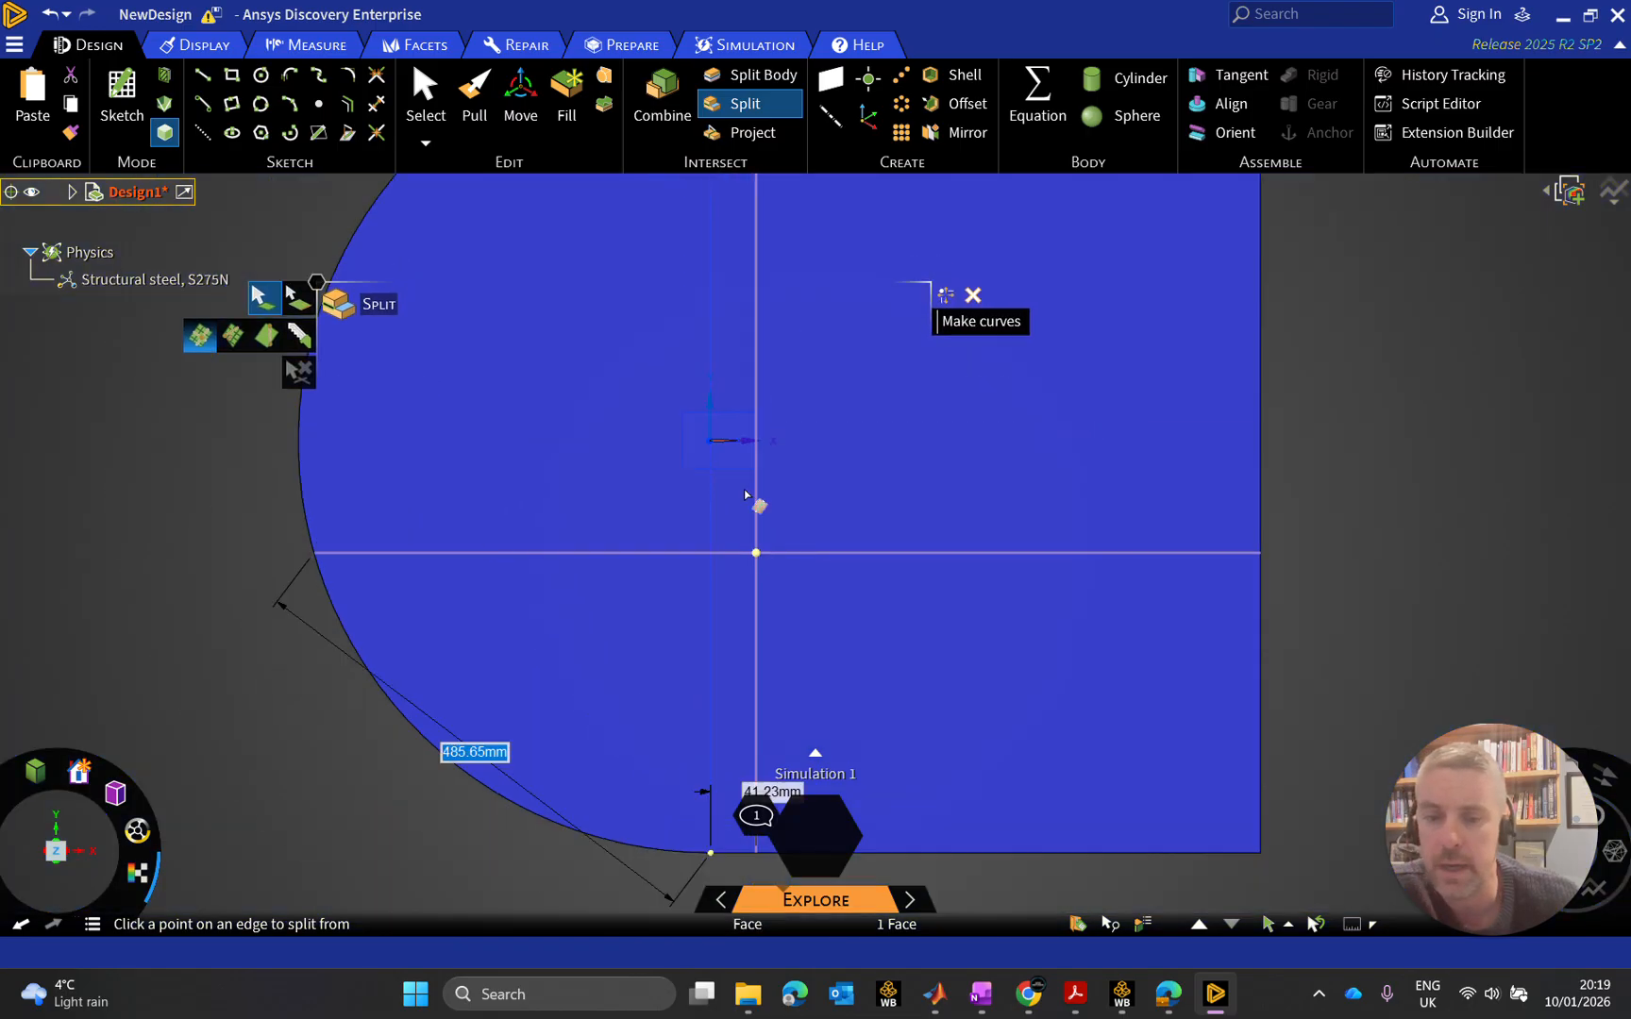
scroll(746, 495, "down", 3)
scroll(753, 498, "up", 6)
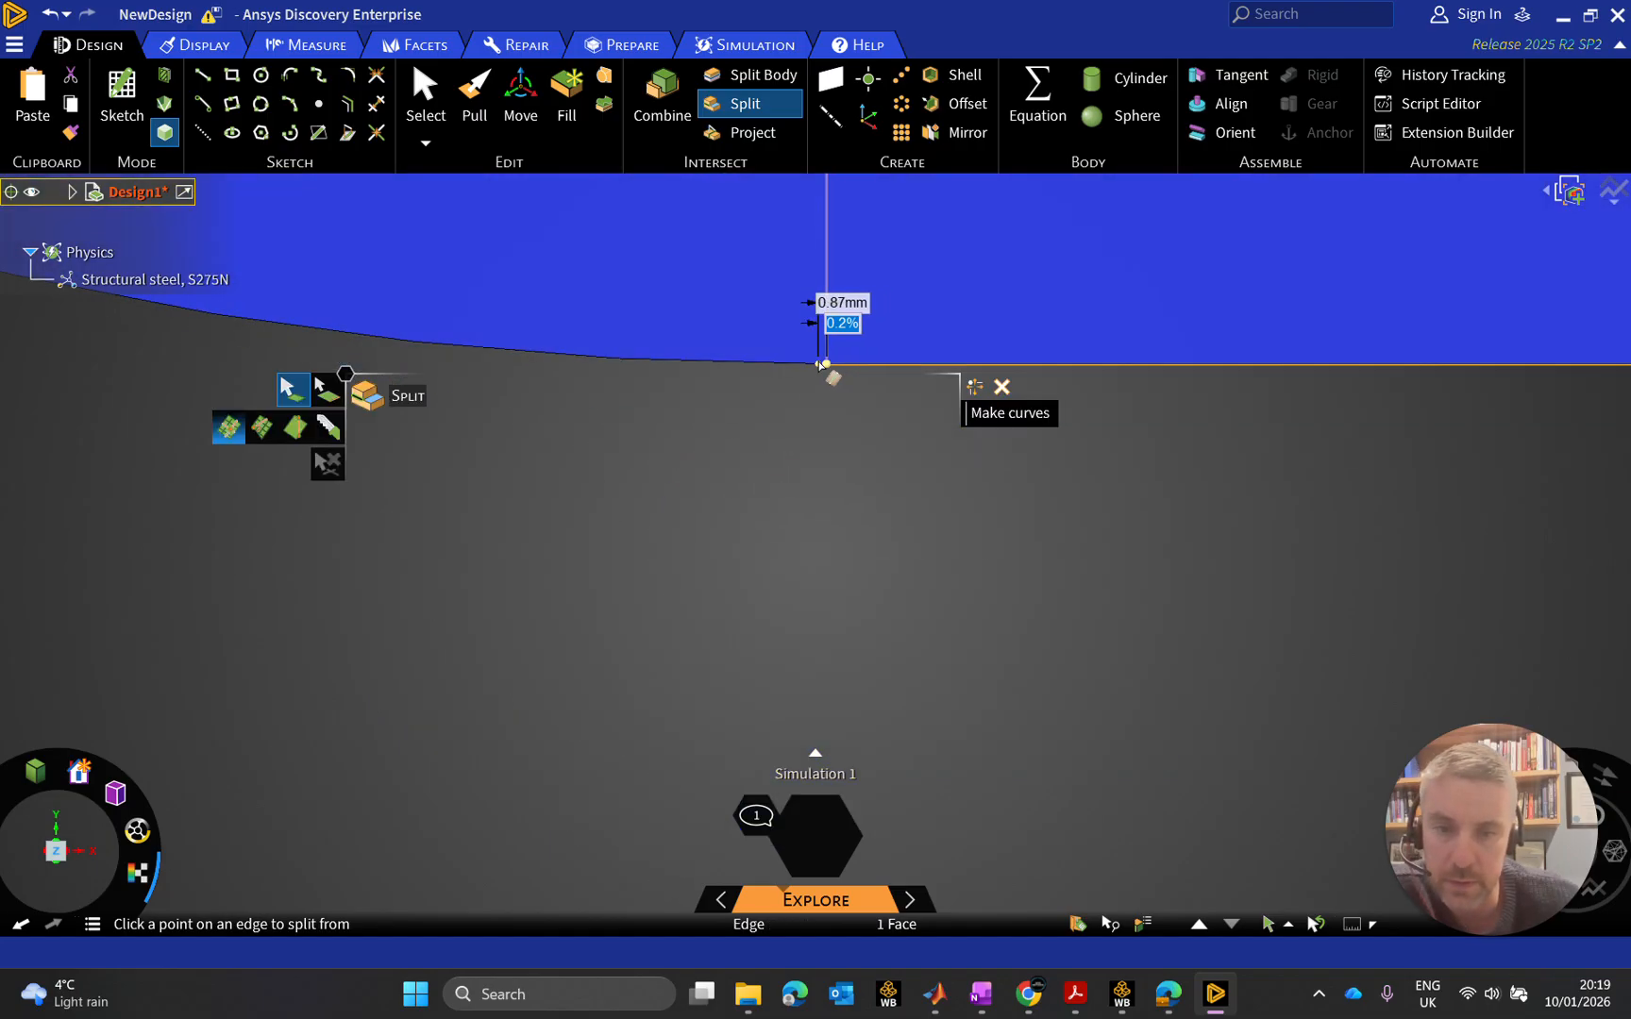
scroll(810, 380, "up", 4)
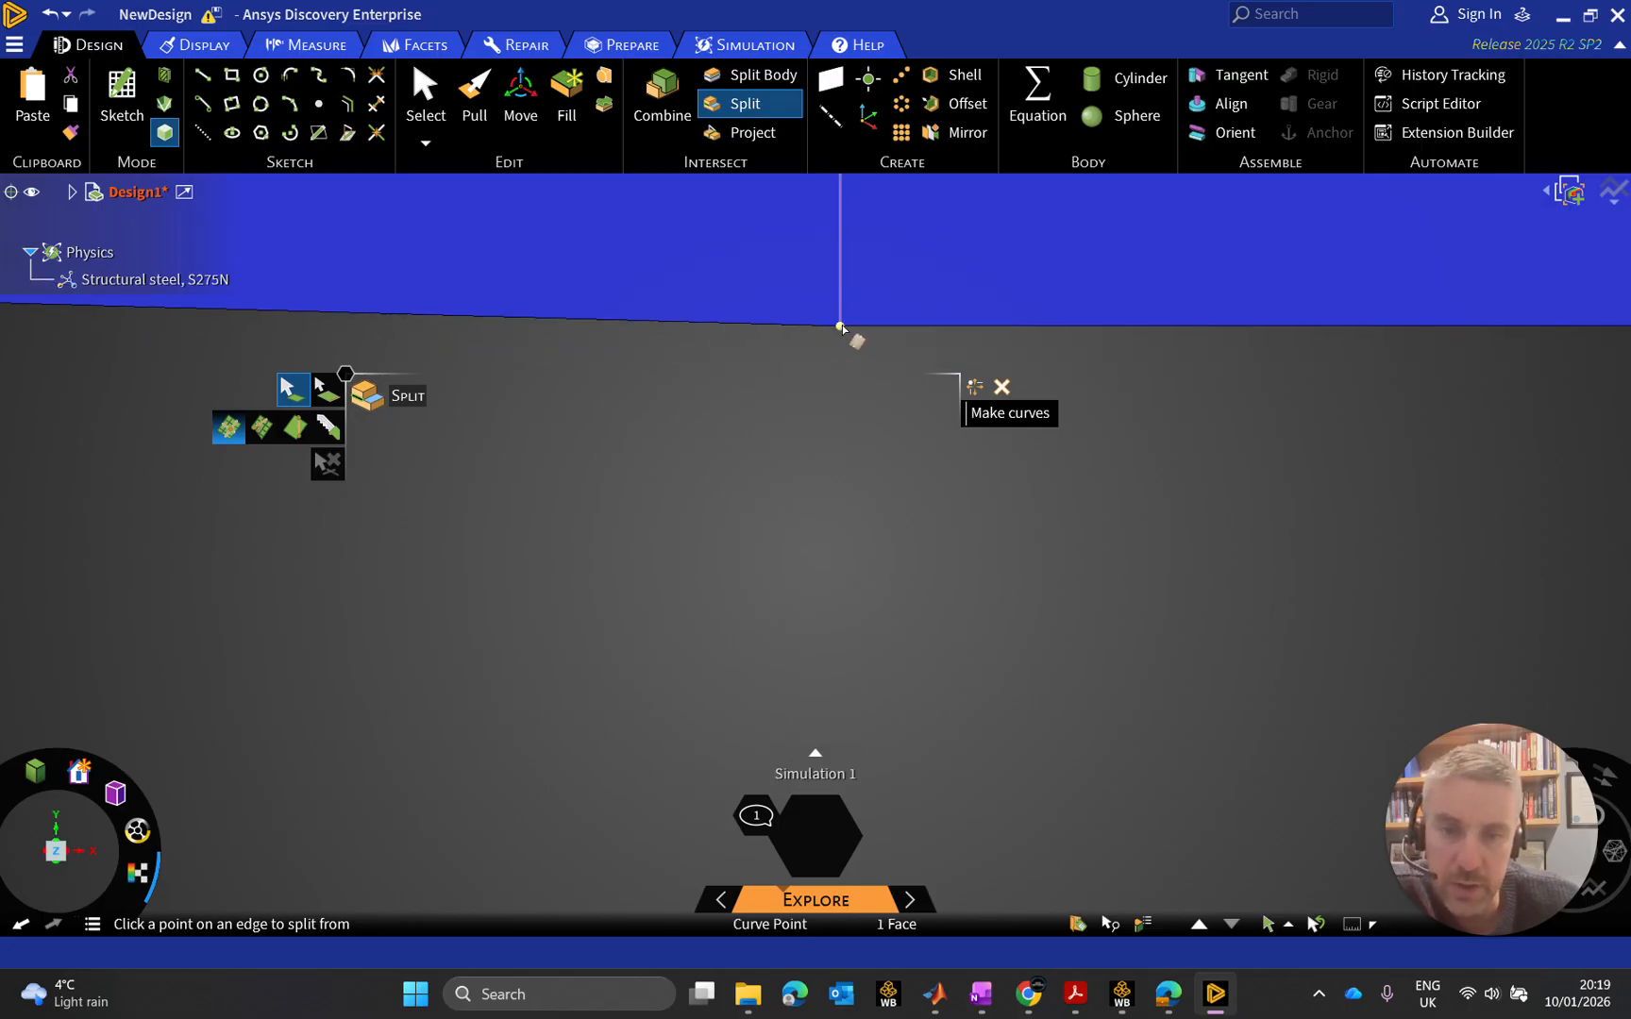
left_click(842, 328)
scroll(889, 436, "down", 4)
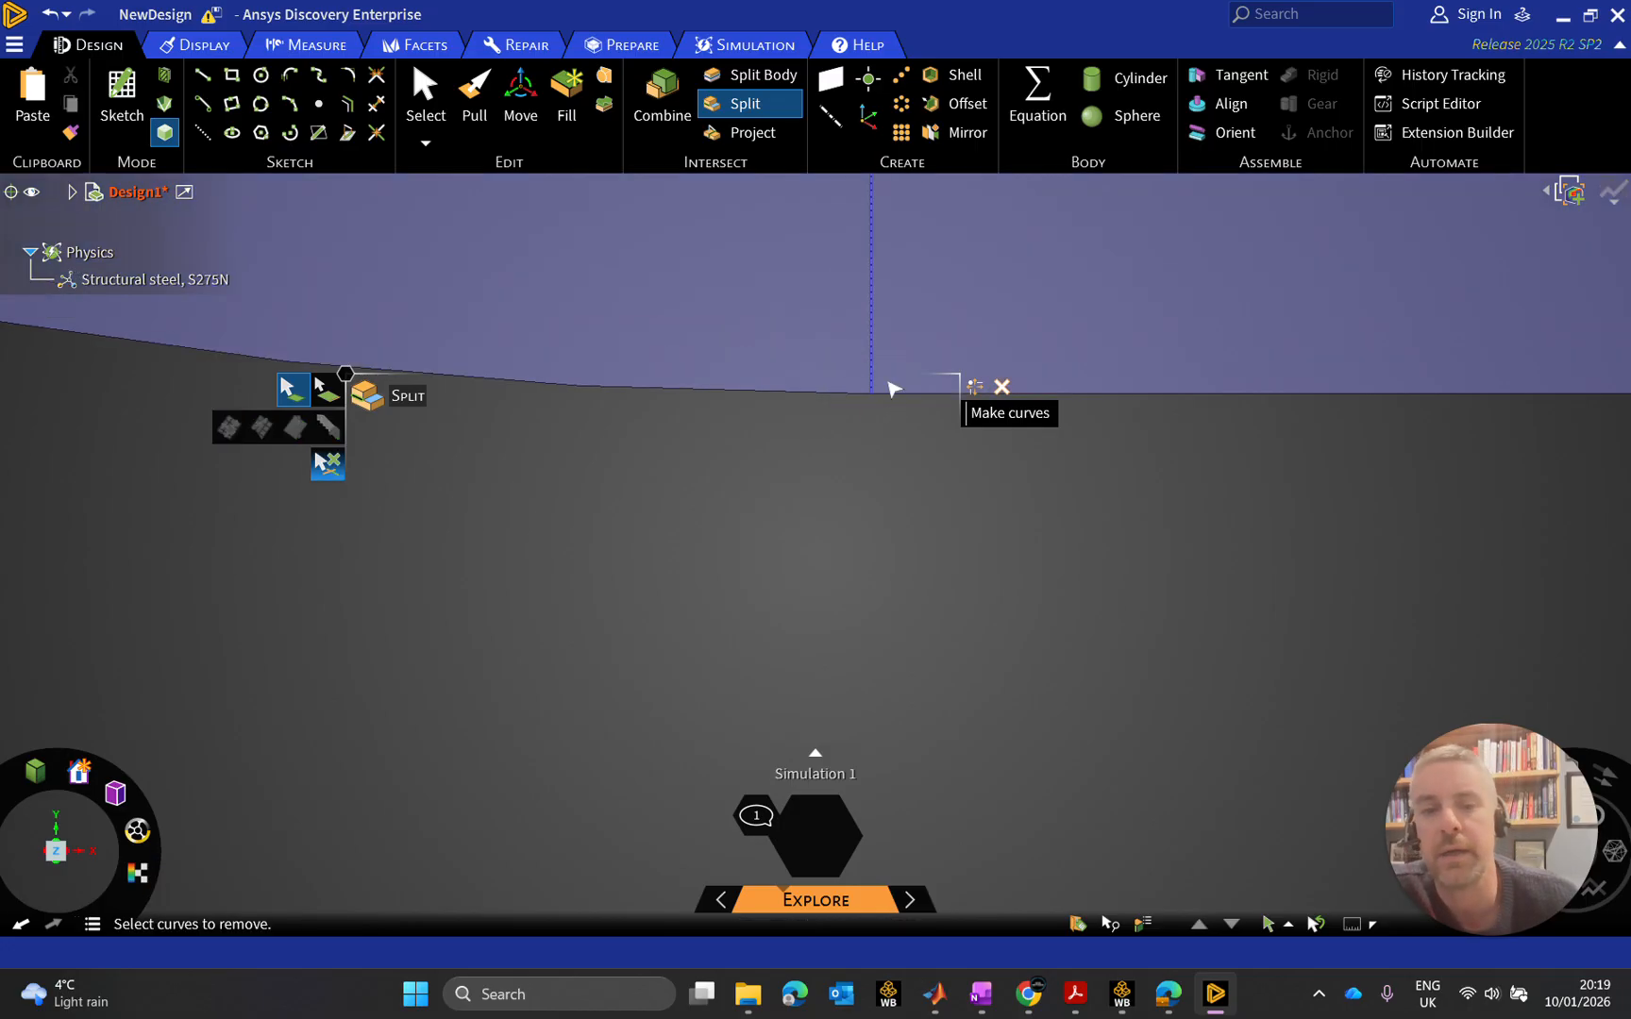
scroll(1002, 266, "down", 5)
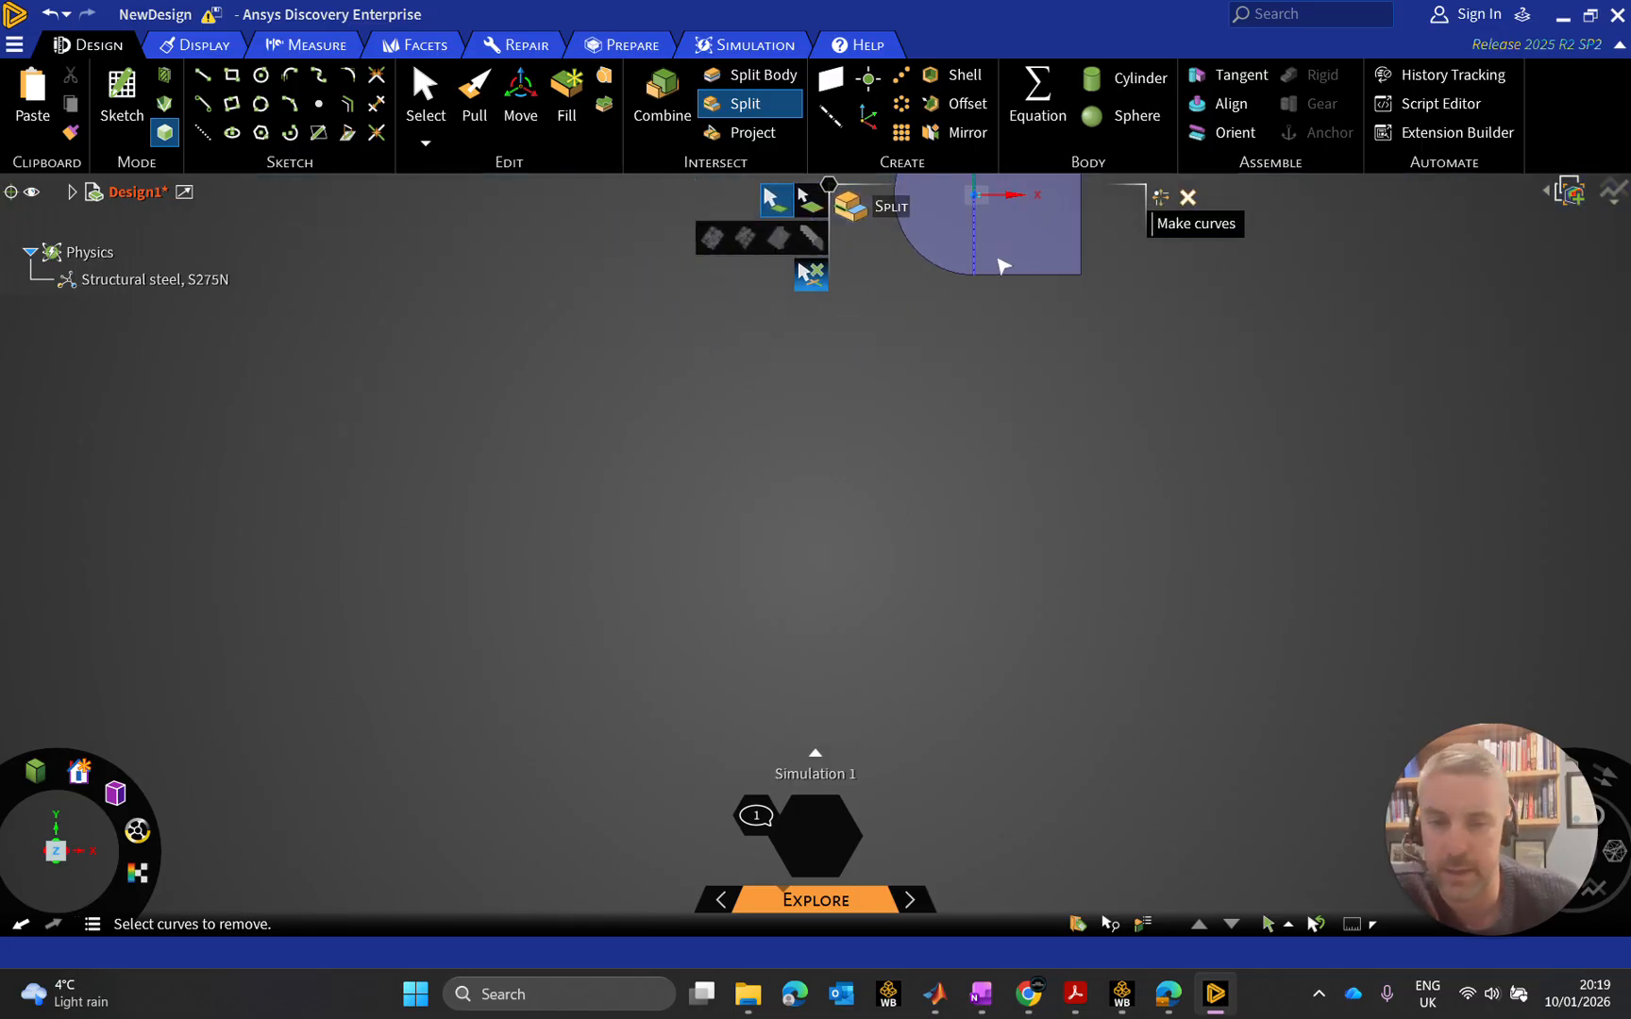
key("z")
key("Escape")
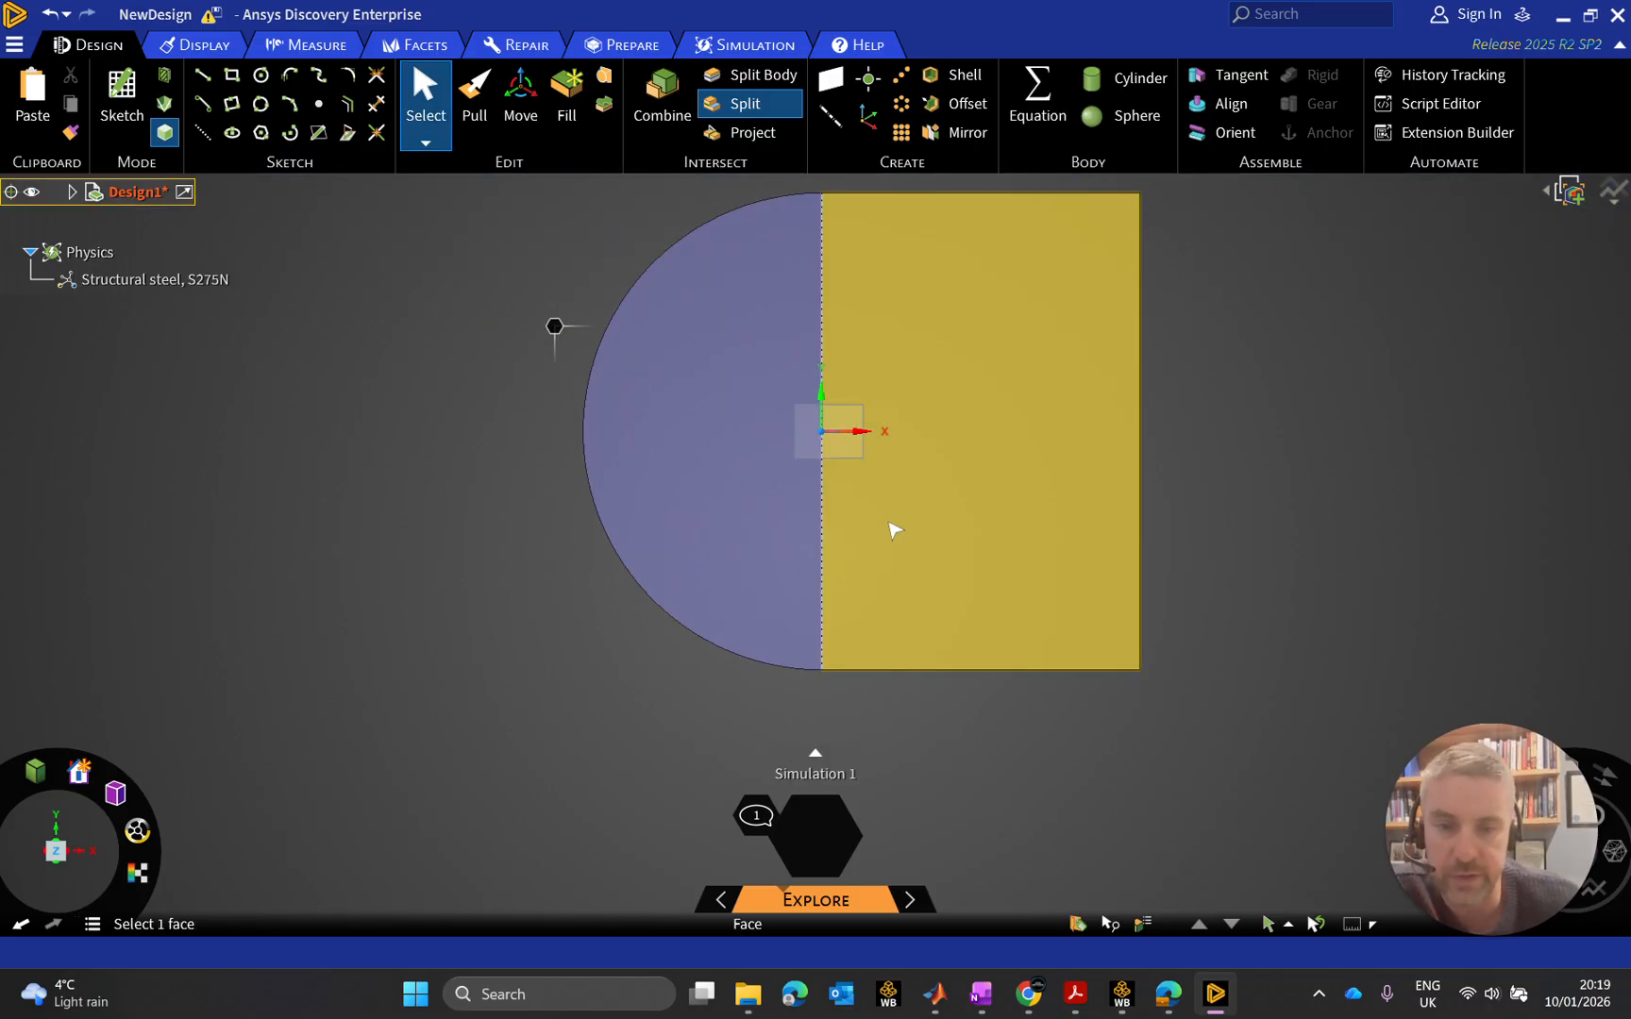
Select the semicircular and rectangular domain faces in turn to check that they are separate
left_click(892, 532)
left_click(768, 510)
left_click(882, 460)
left_click(759, 468)
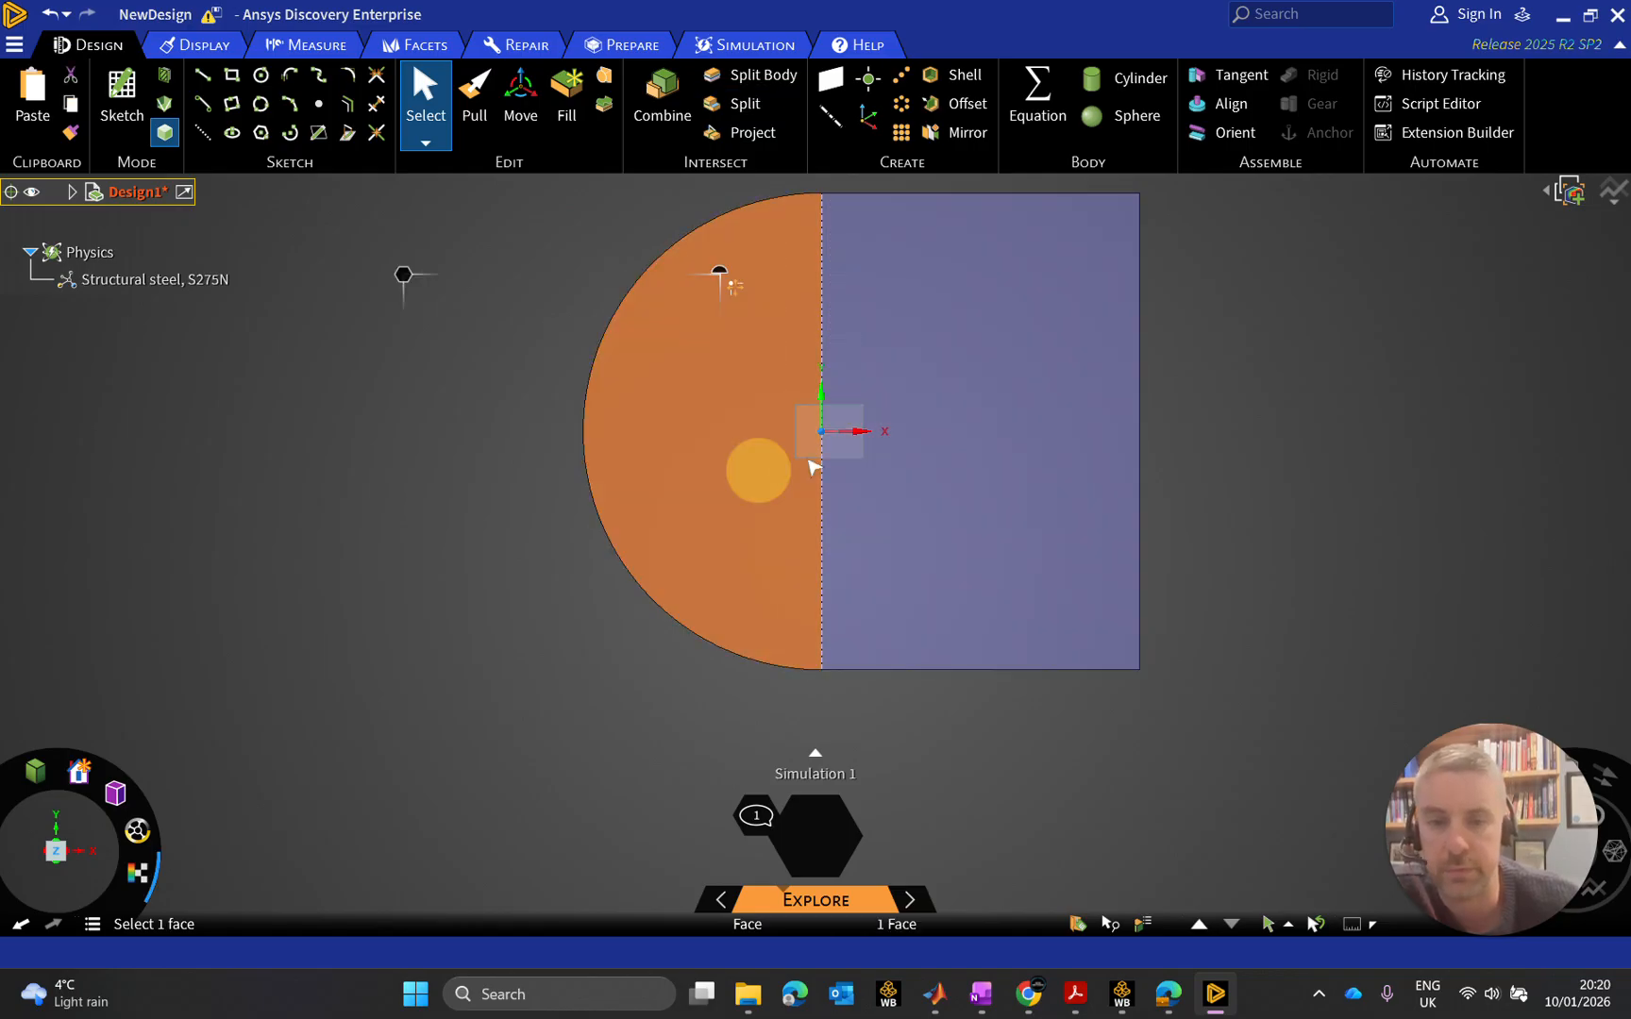
Inspect where the vertical split line crosses the airfoil opening near the leading edge, selecting the faces on both sides
scroll(795, 466, "up", 8)
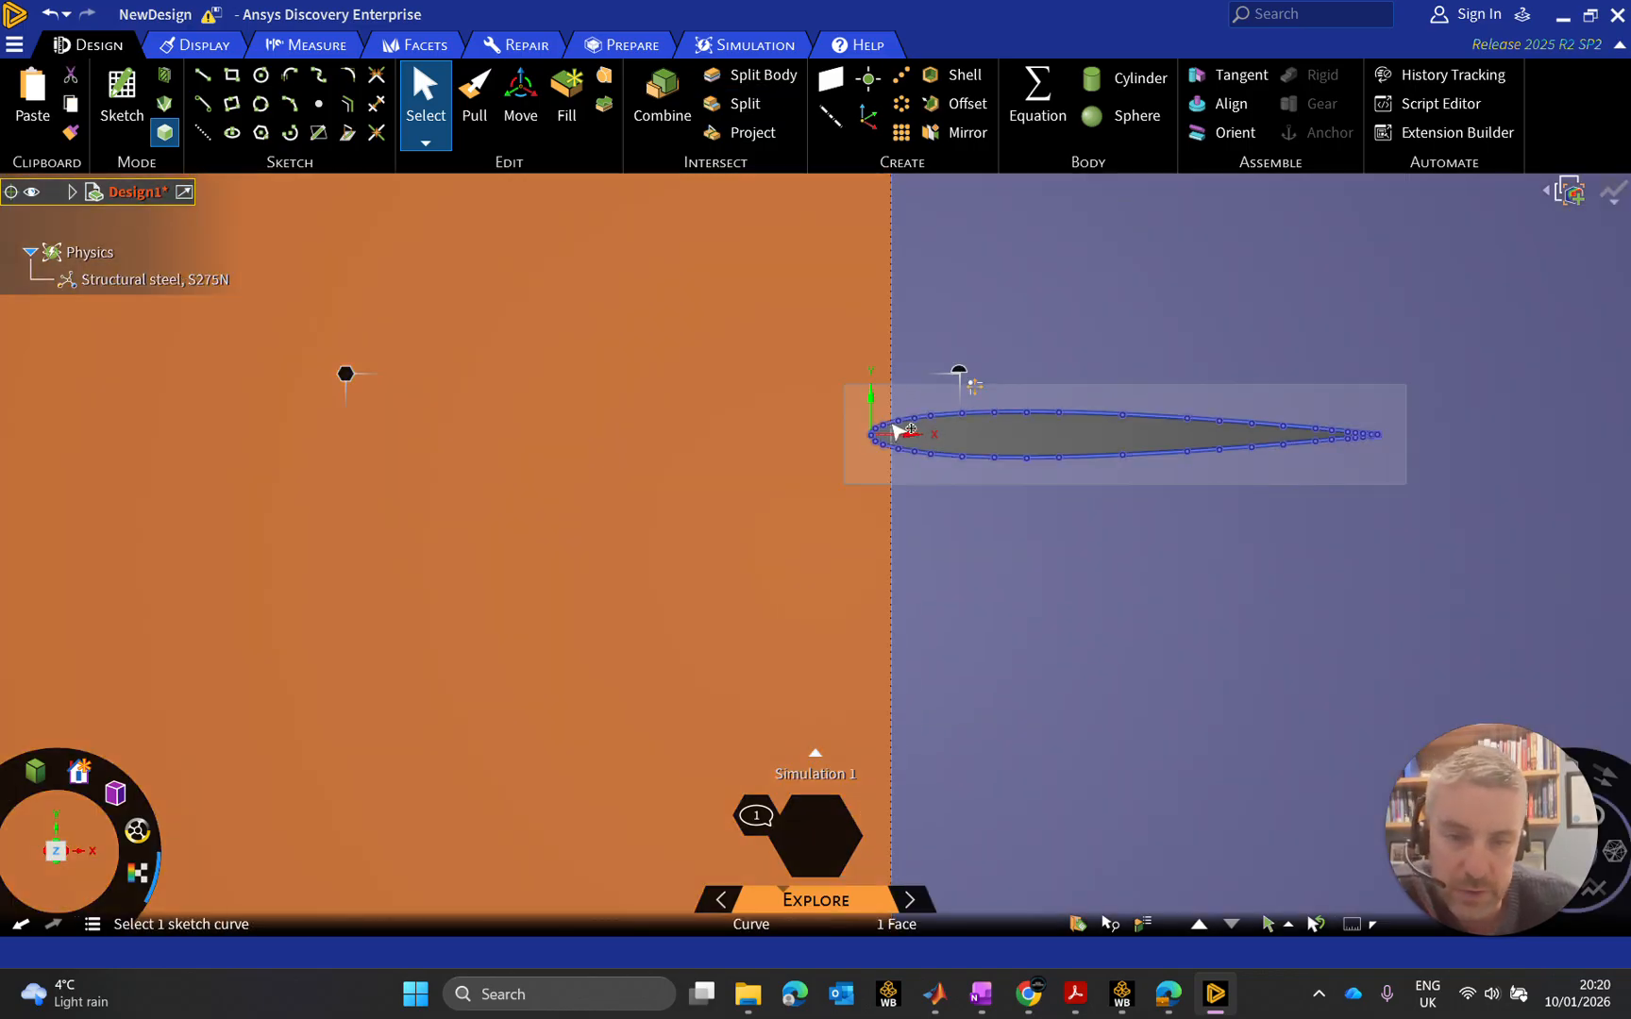
scroll(910, 384, "up", 3)
left_click(993, 266)
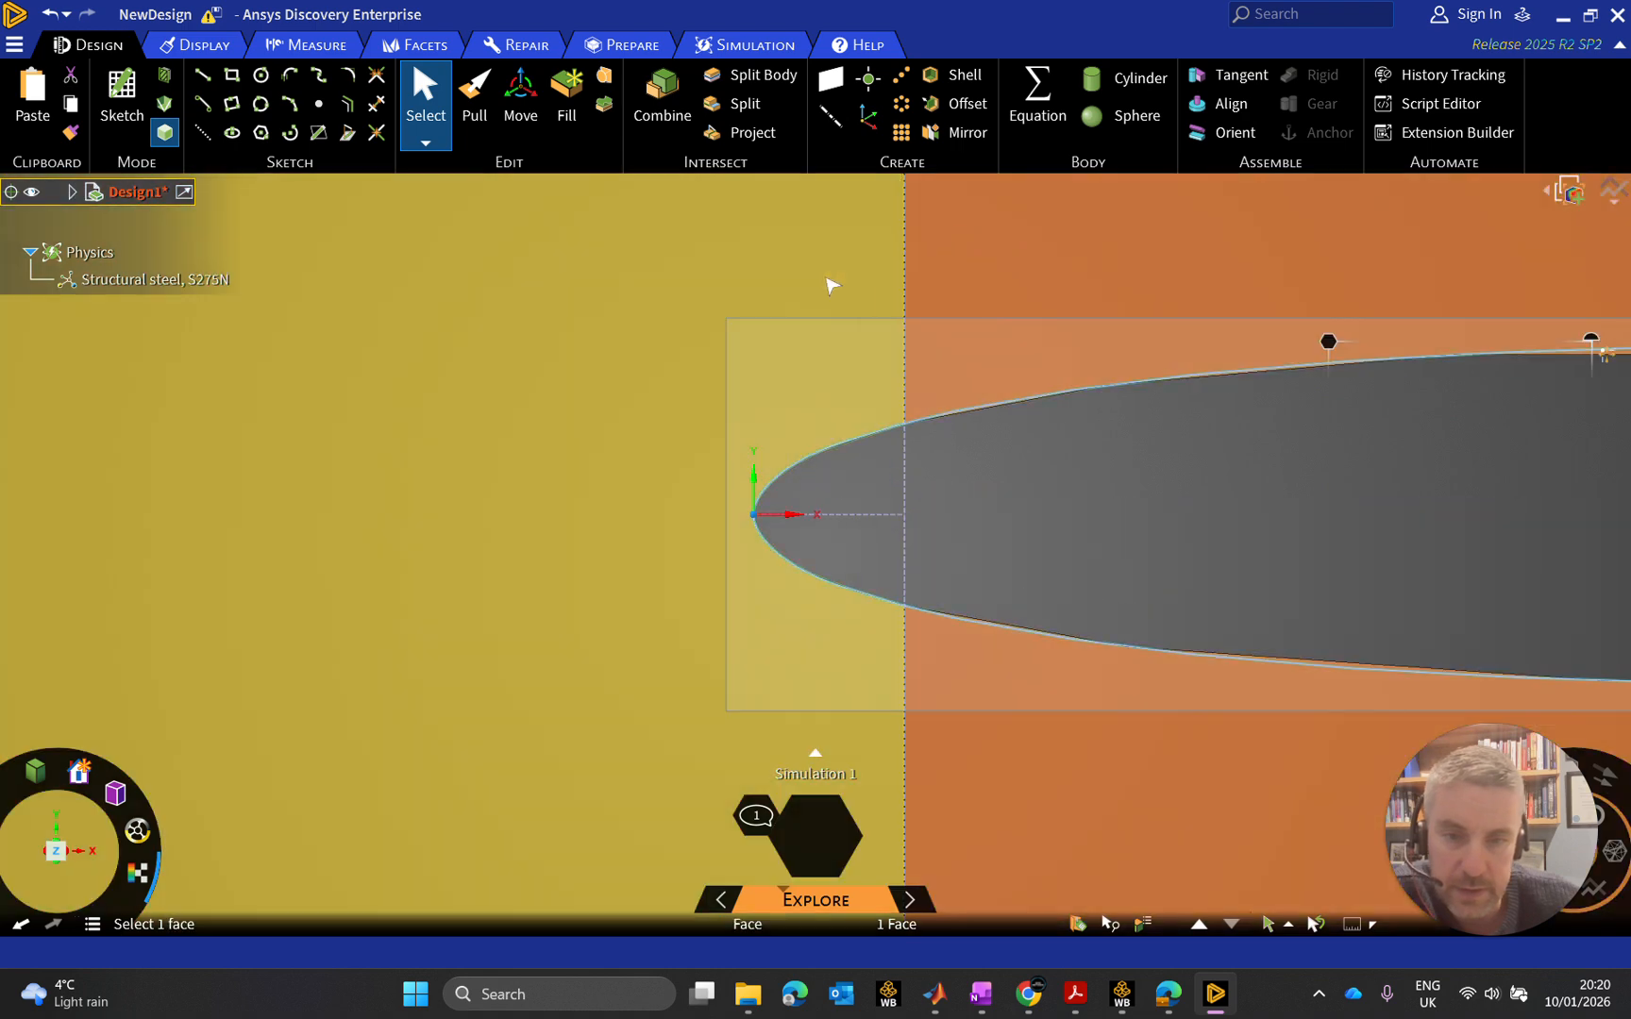
left_click(816, 284)
left_click(944, 433)
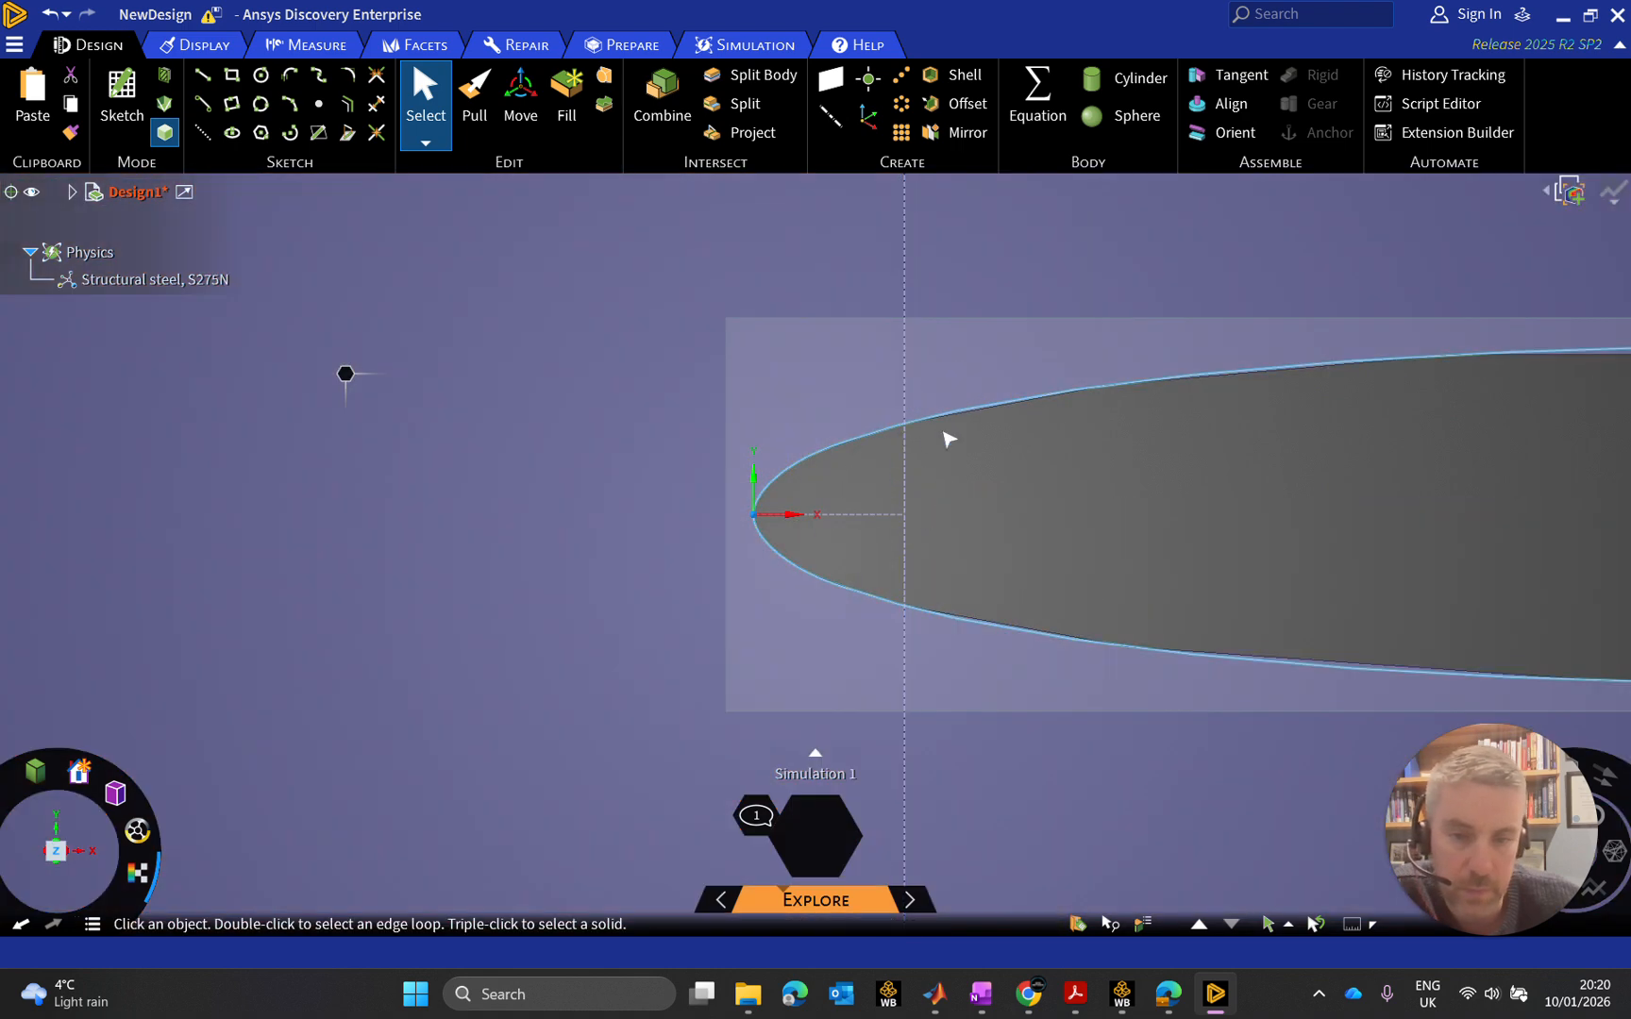
scroll(944, 343, "down", 5)
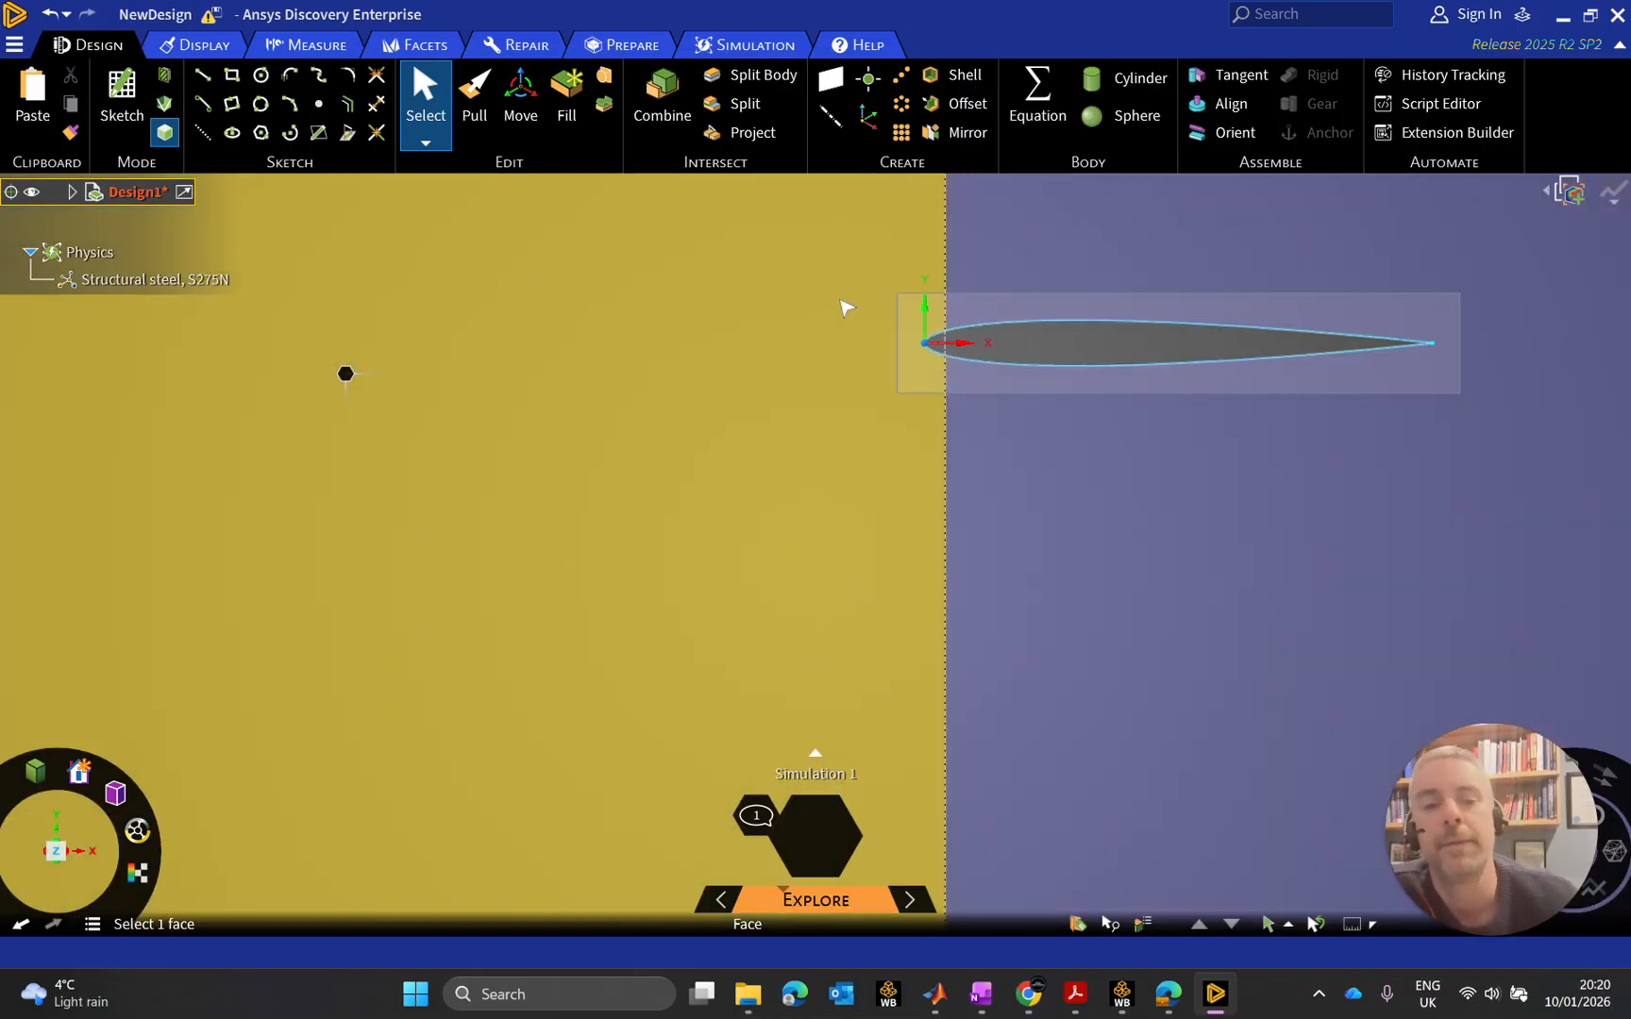
scroll(838, 310, "down", 8)
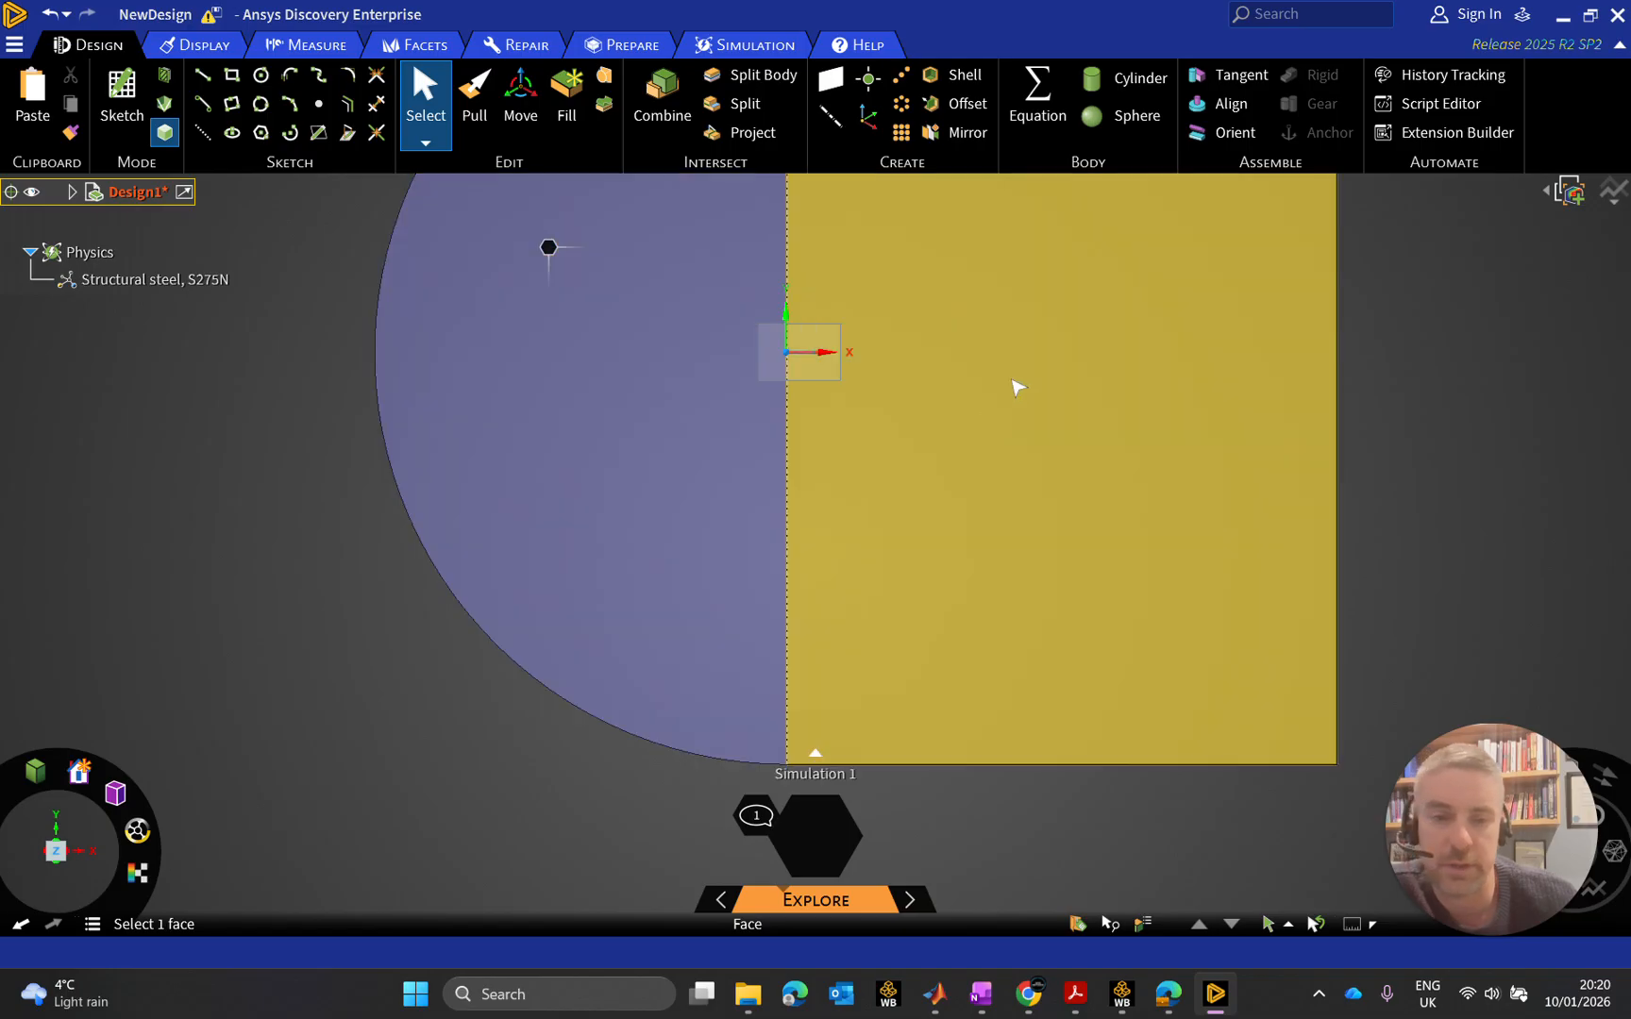
Split the rectangular domain face horizontally and vertically through the airfoil's trailing-edge point, and leave the Split tool
left_click(1066, 364)
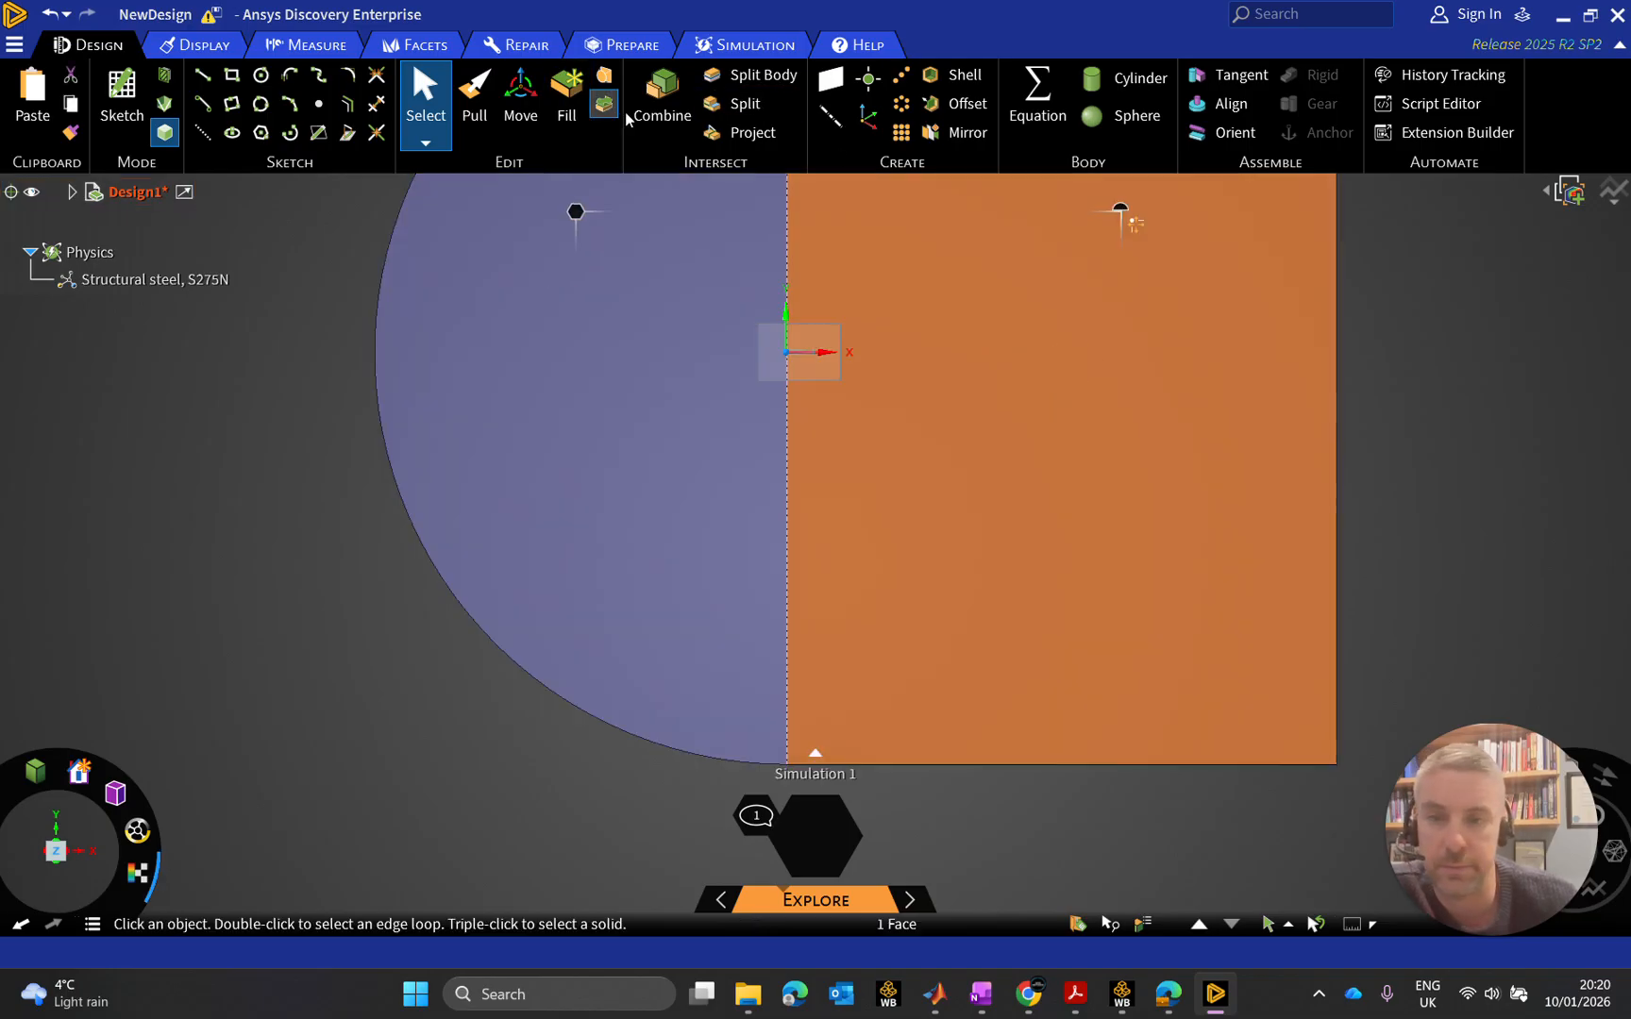
left_click(741, 104)
scroll(846, 368, "up", 8)
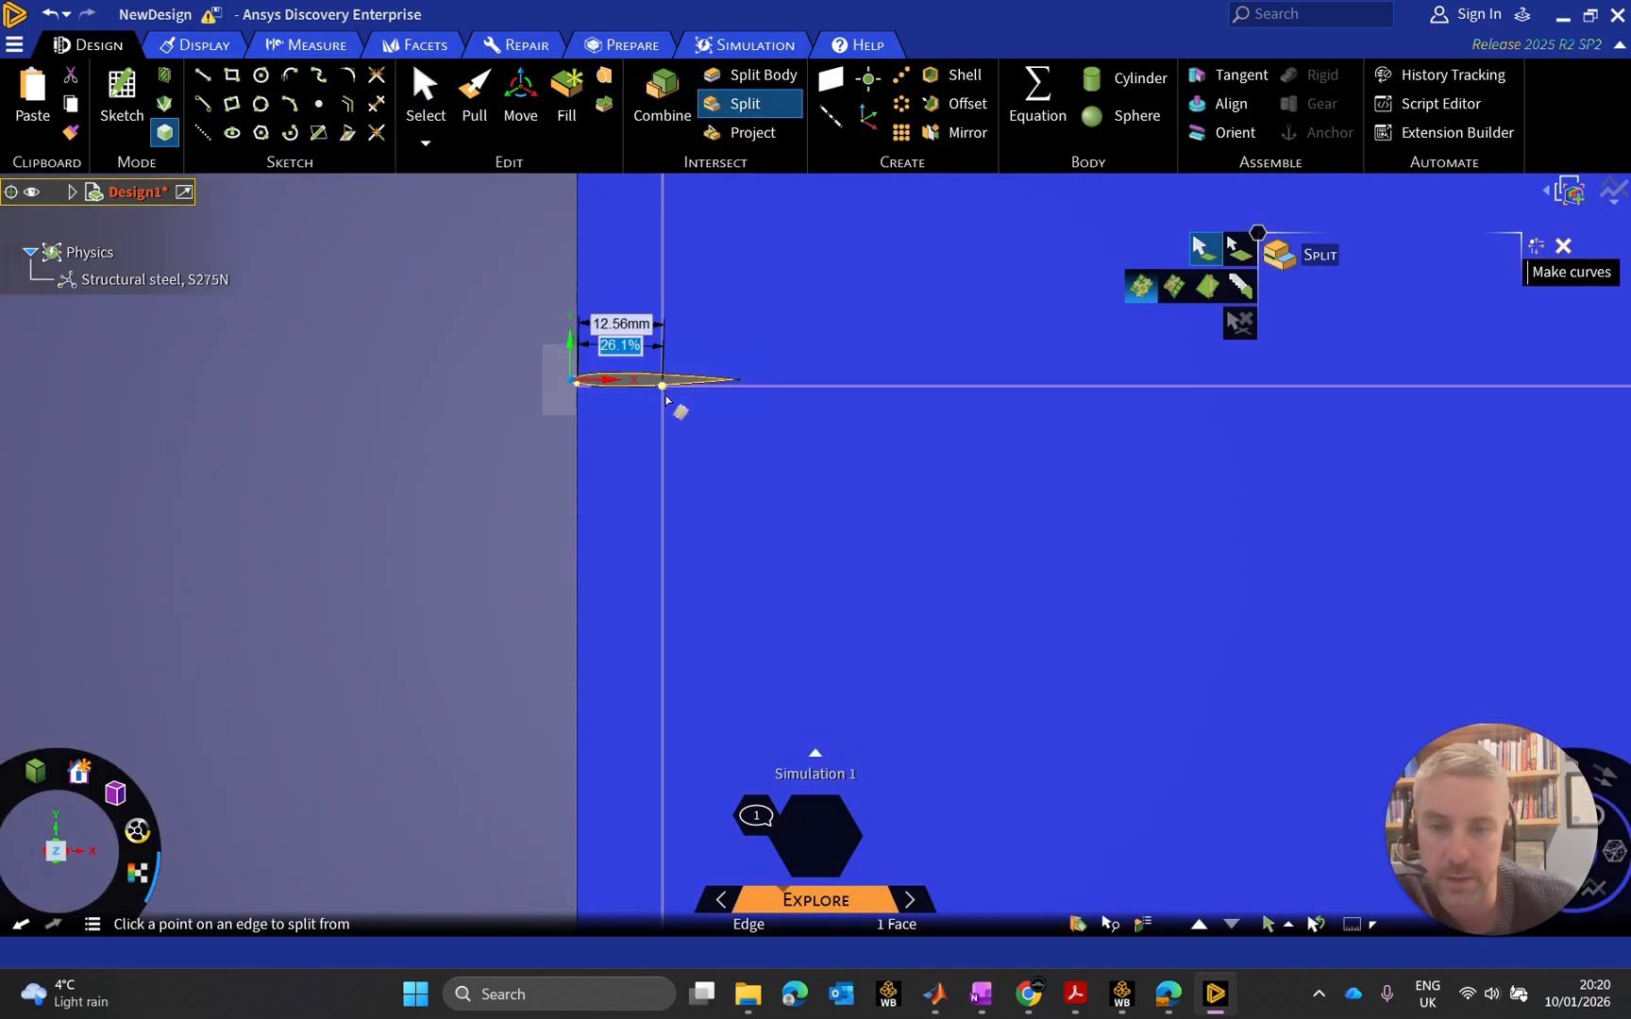
scroll(847, 368, "up", 6)
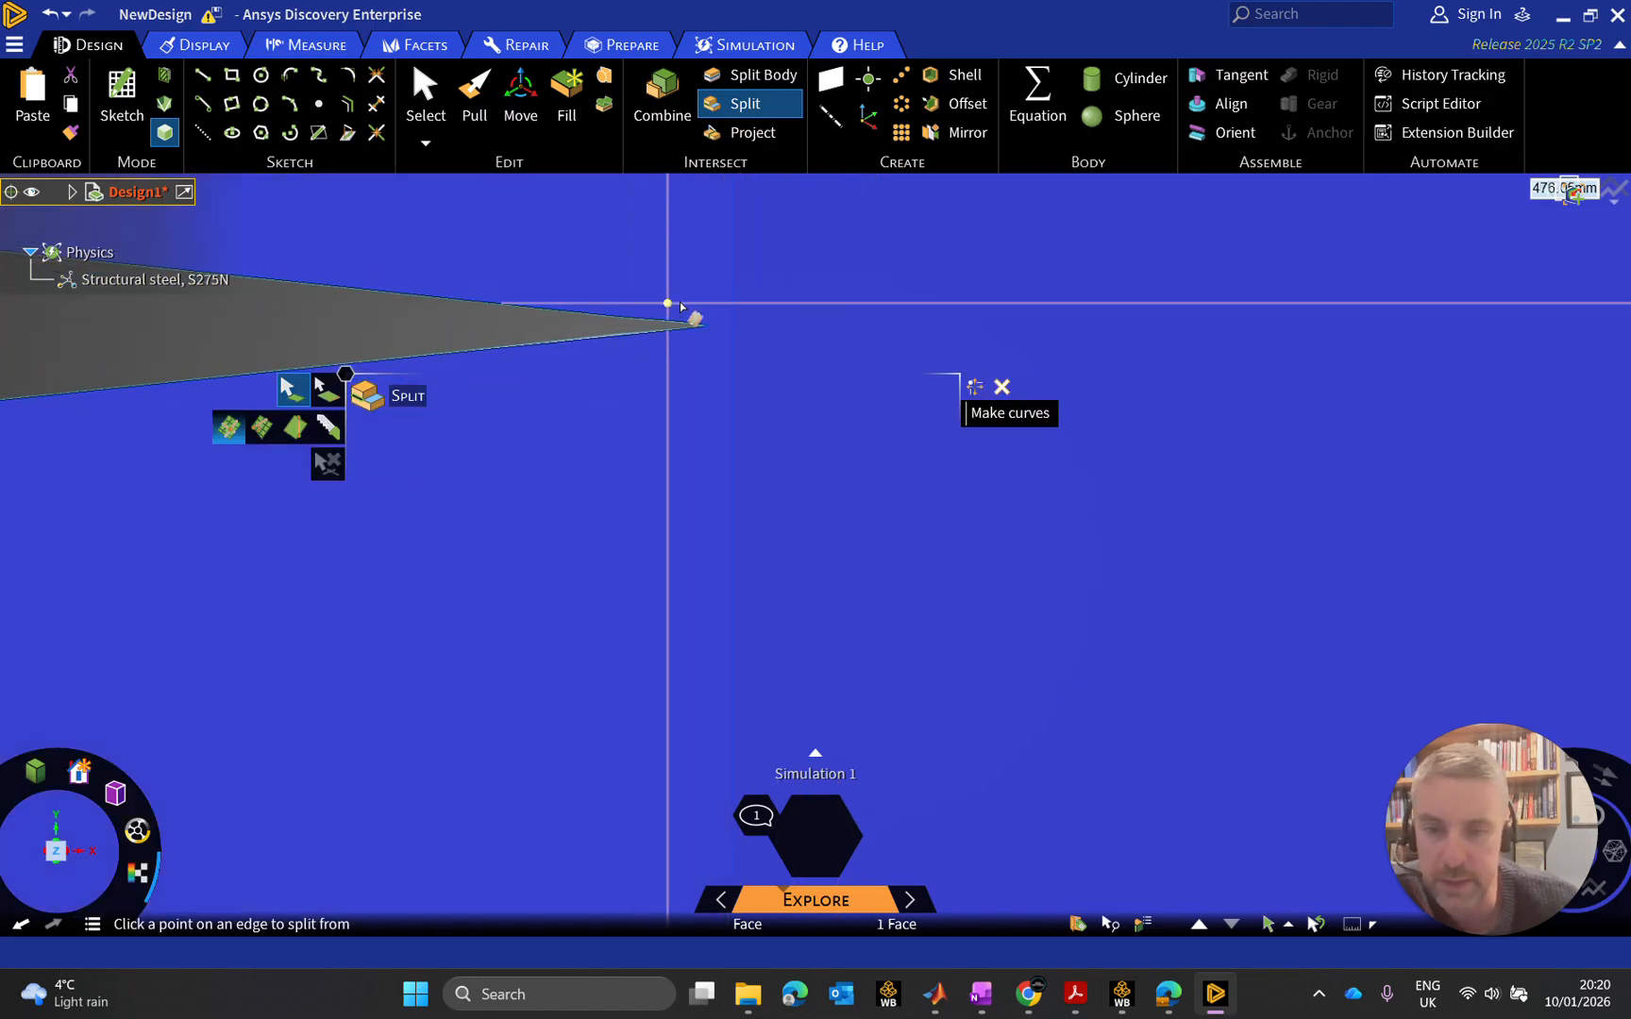
scroll(803, 334, "up", 3)
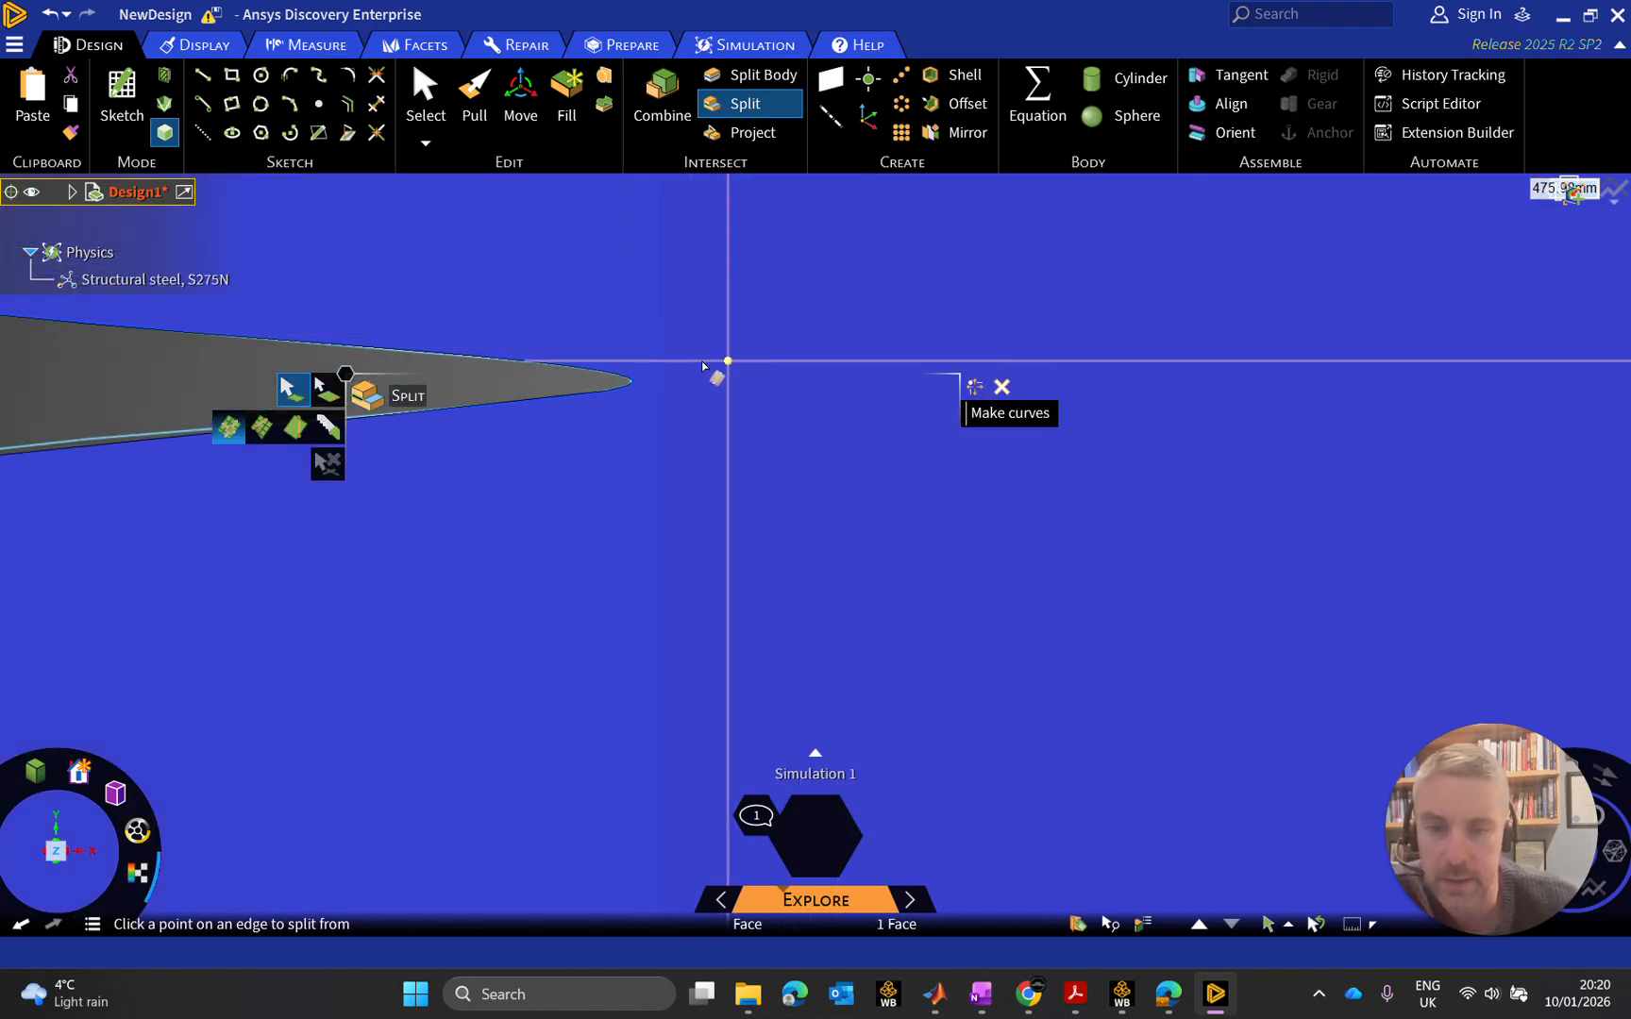
left_click(633, 383)
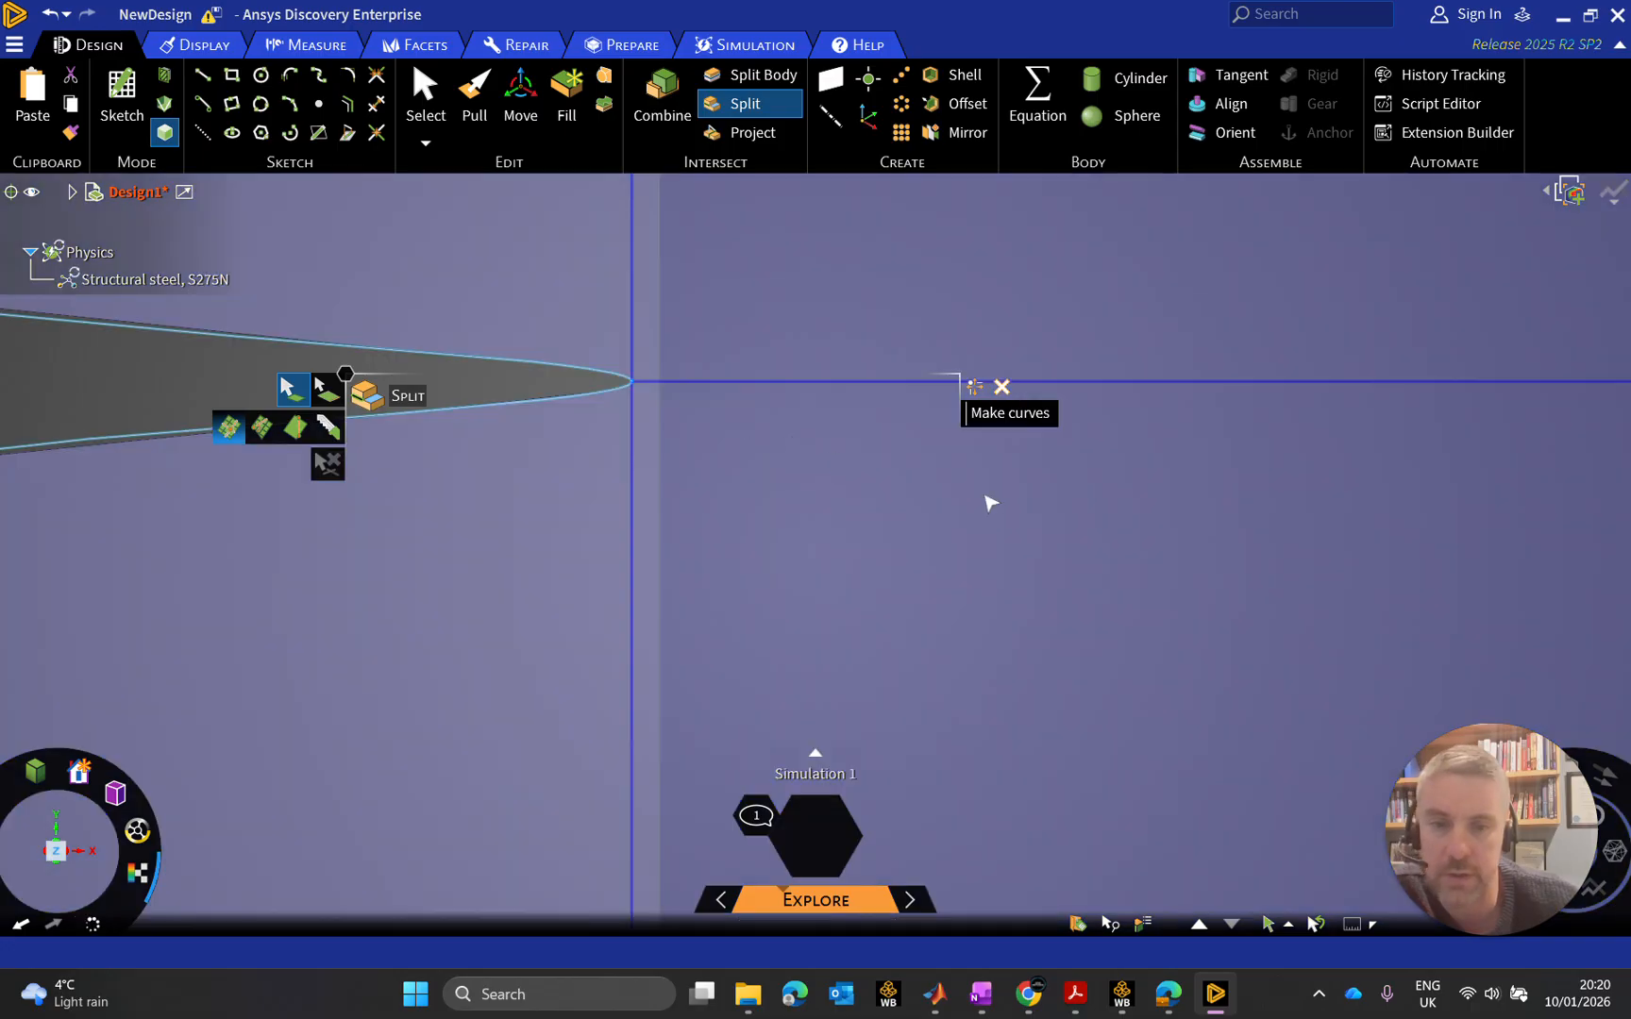
scroll(1056, 505, "down", 5)
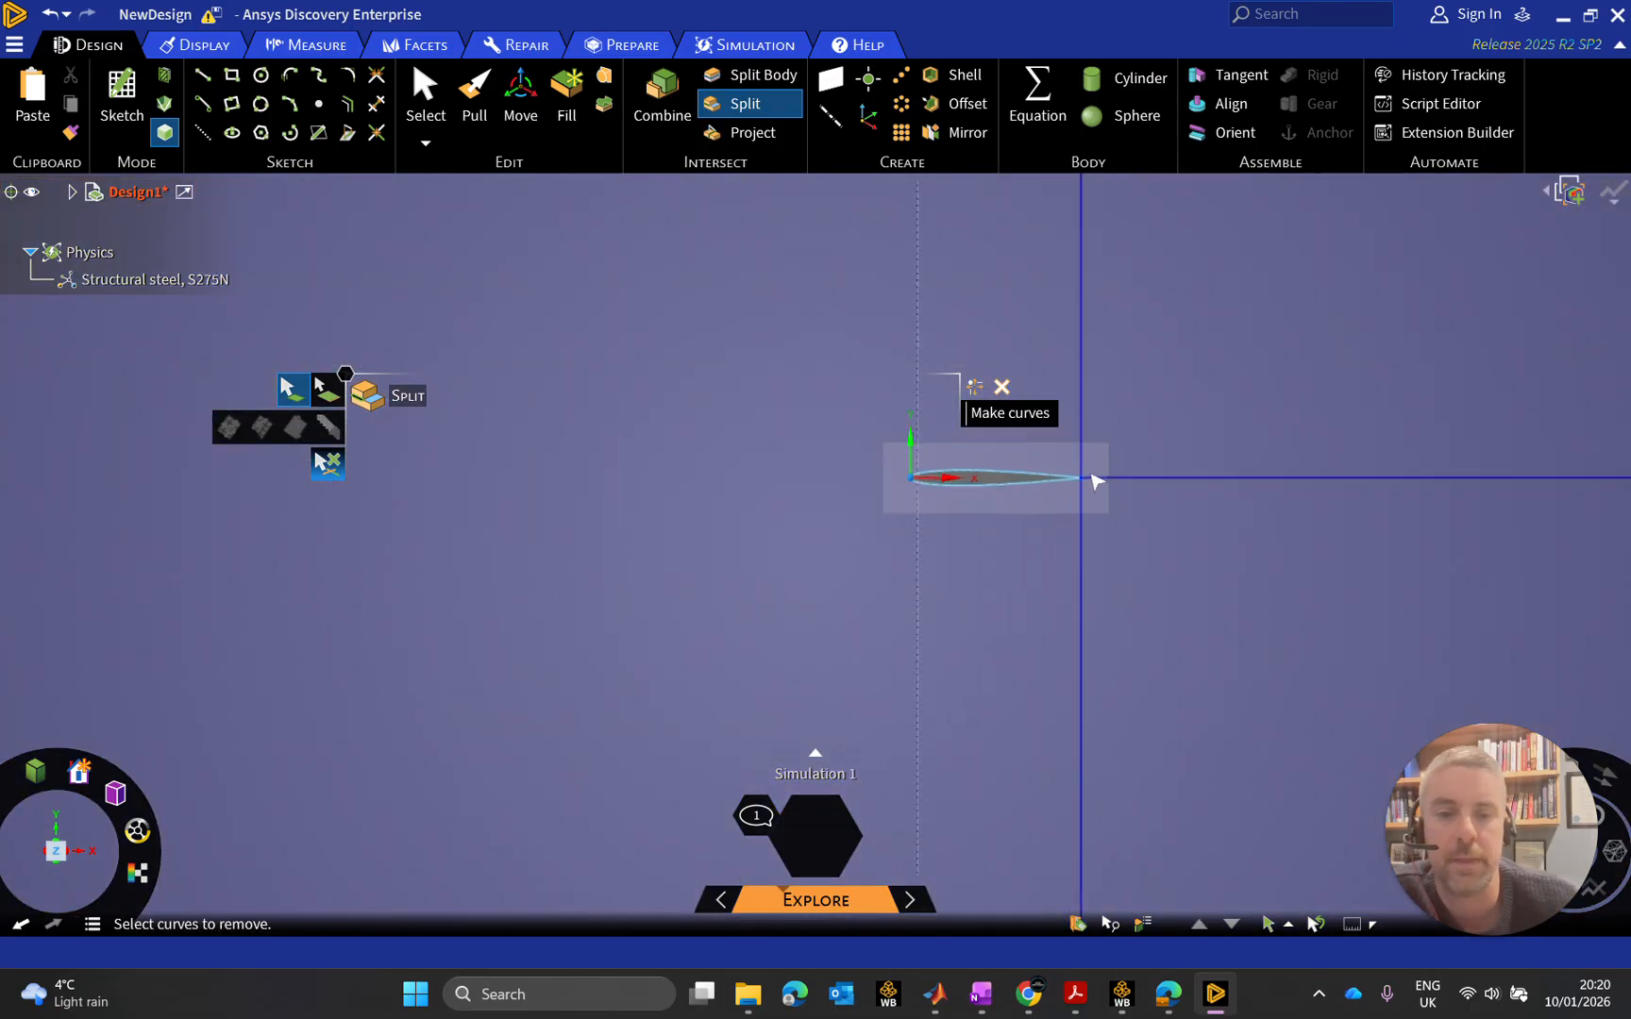
scroll(1002, 477, "up", 4)
key("Escape")
Select the faces above, below and downstream of the airfoil in turn to check the trailing-edge split
left_click(1084, 306)
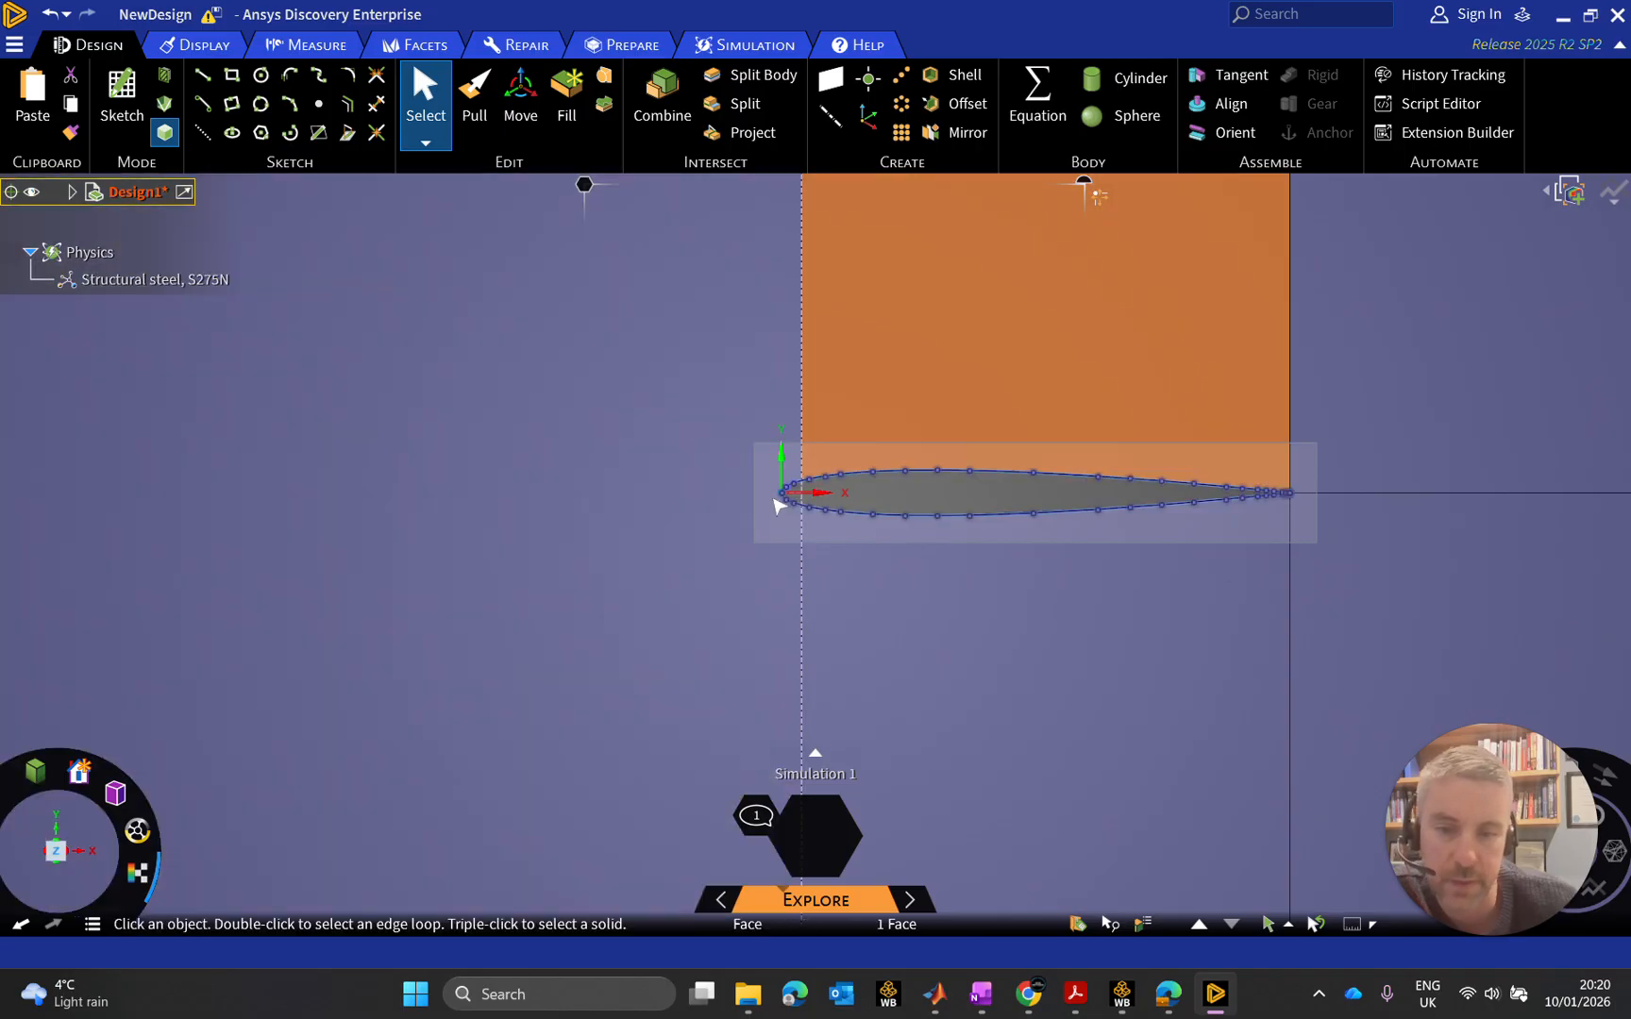
left_click(976, 594)
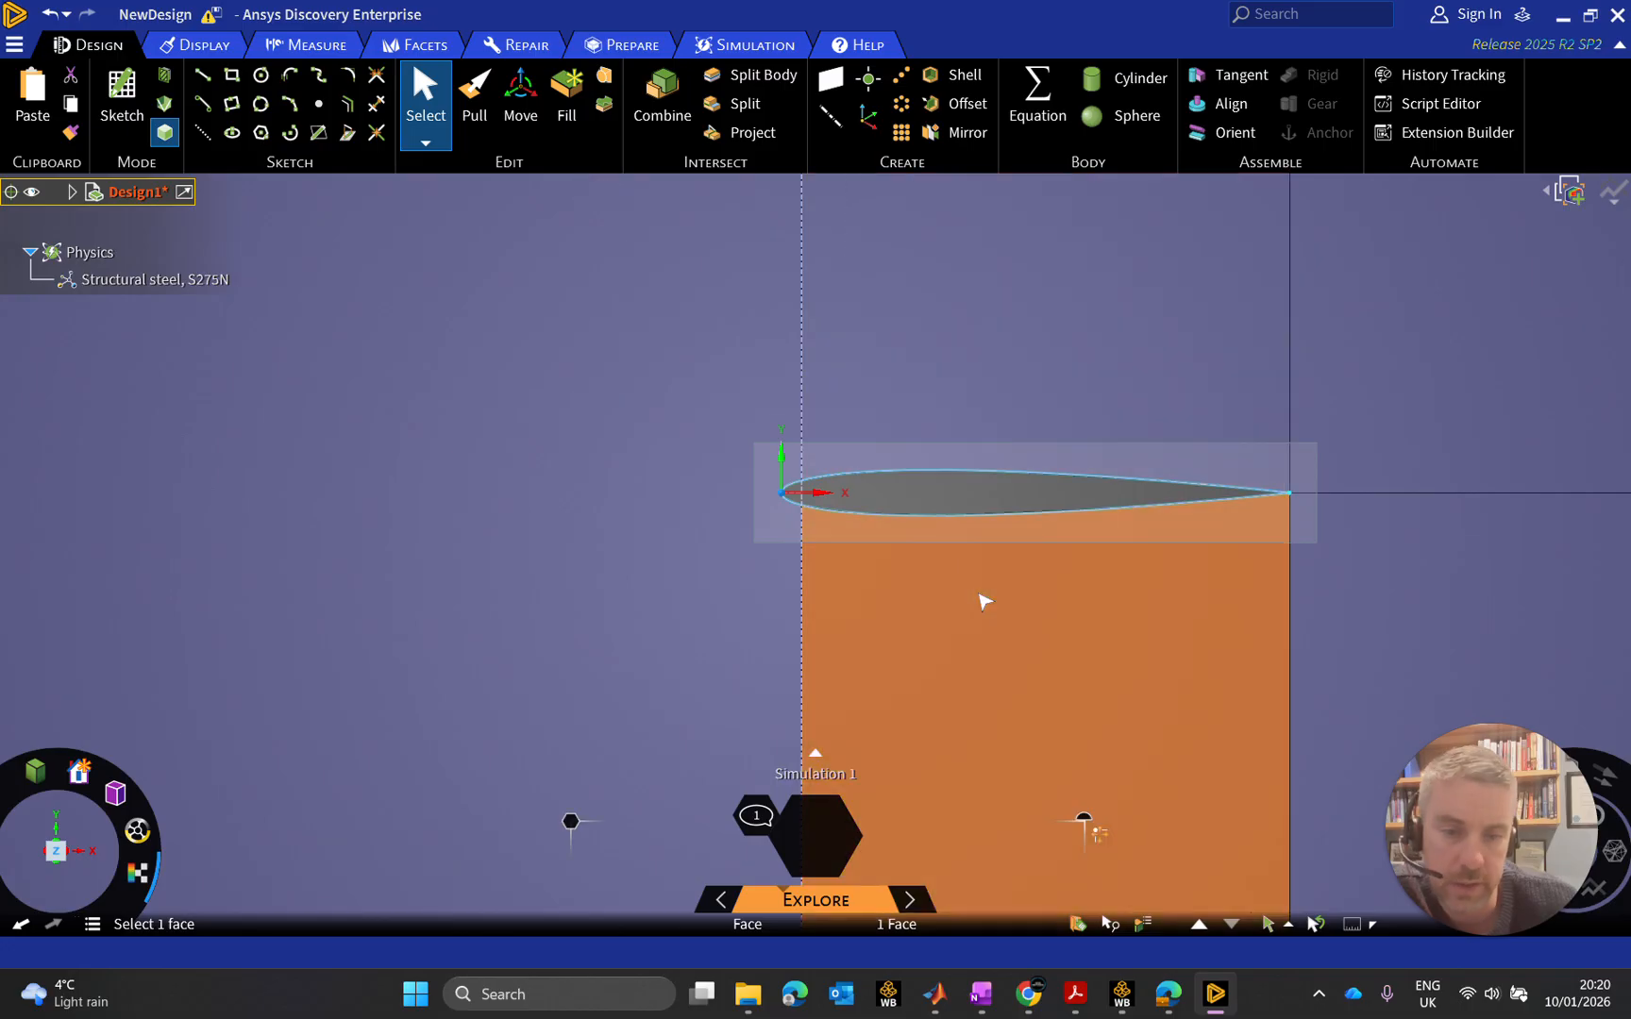
left_click(1387, 461)
left_click(1416, 568)
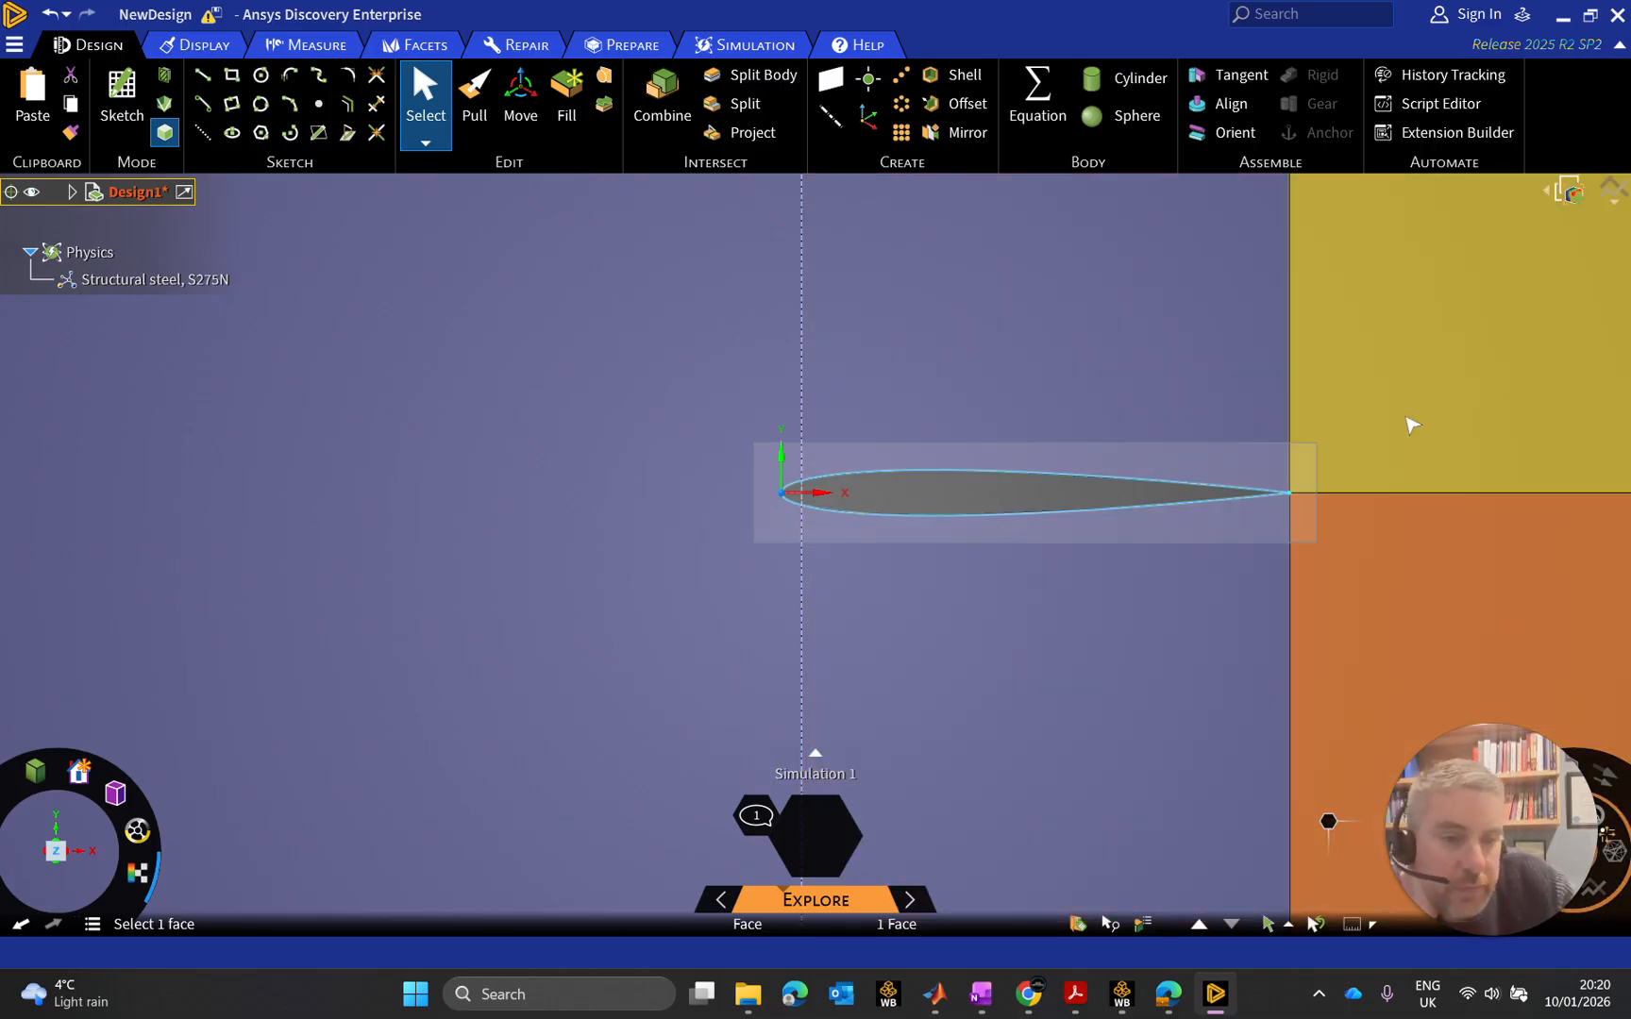
Split the semicircular domain face horizontally and vertically through the airfoil's leading-edge point, and leave the Split tool
scroll(1409, 460, "down", 4)
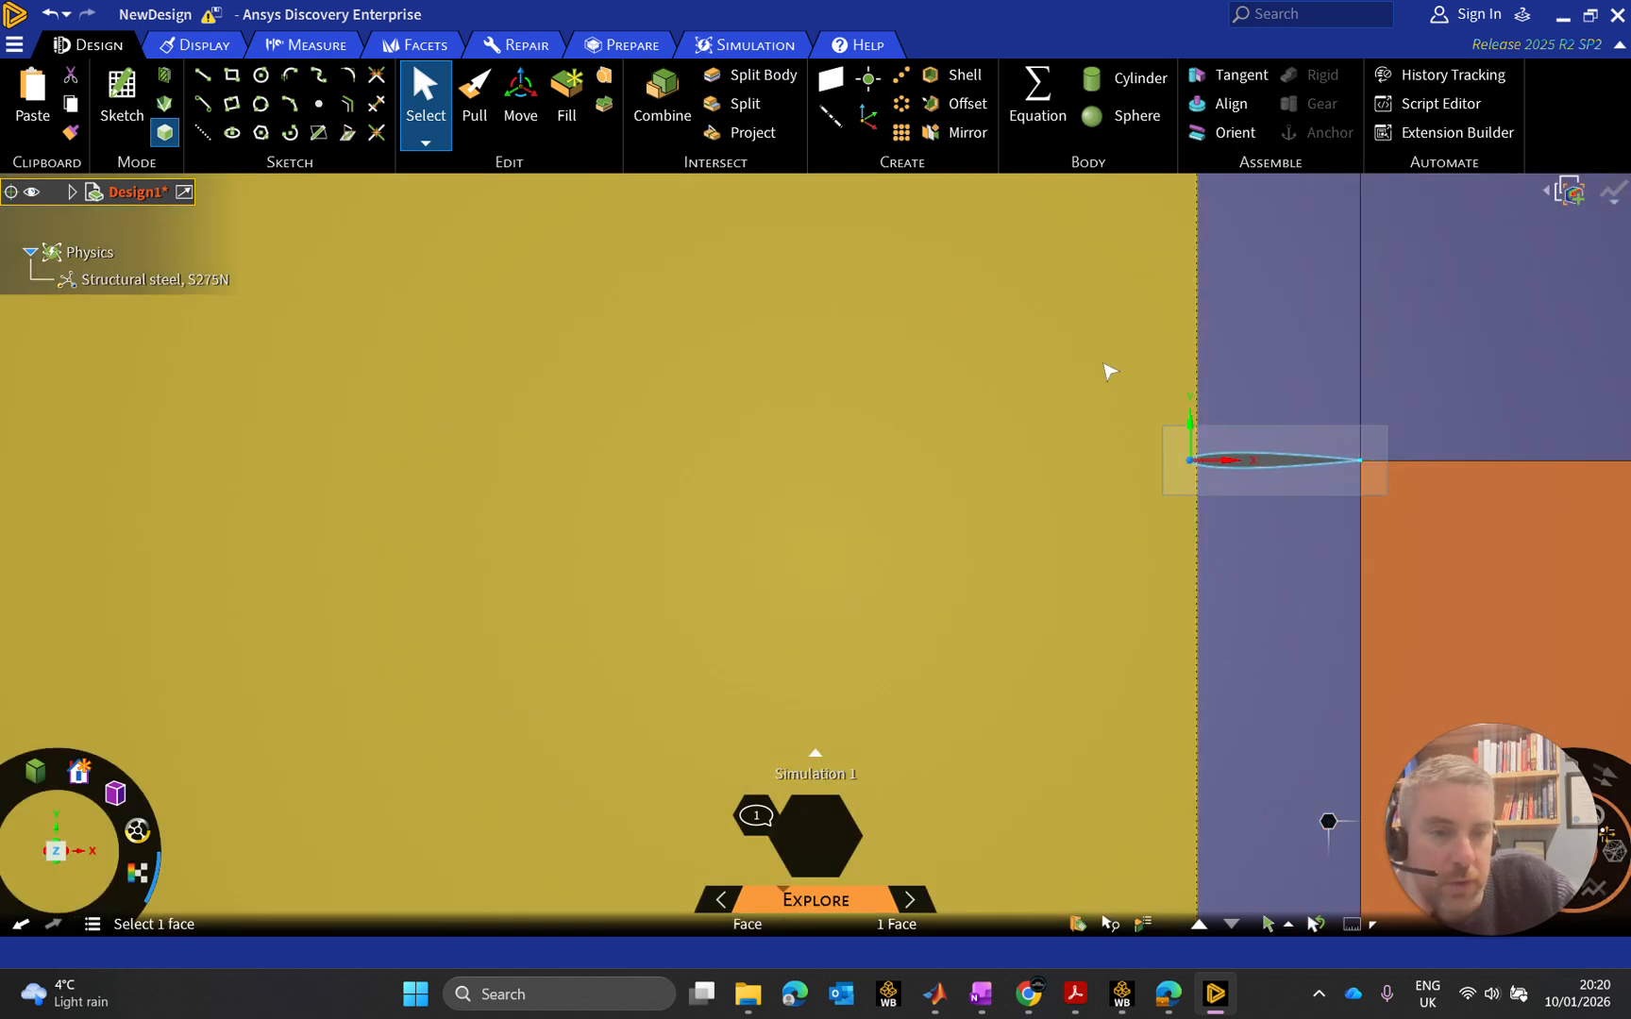
left_click(1008, 389)
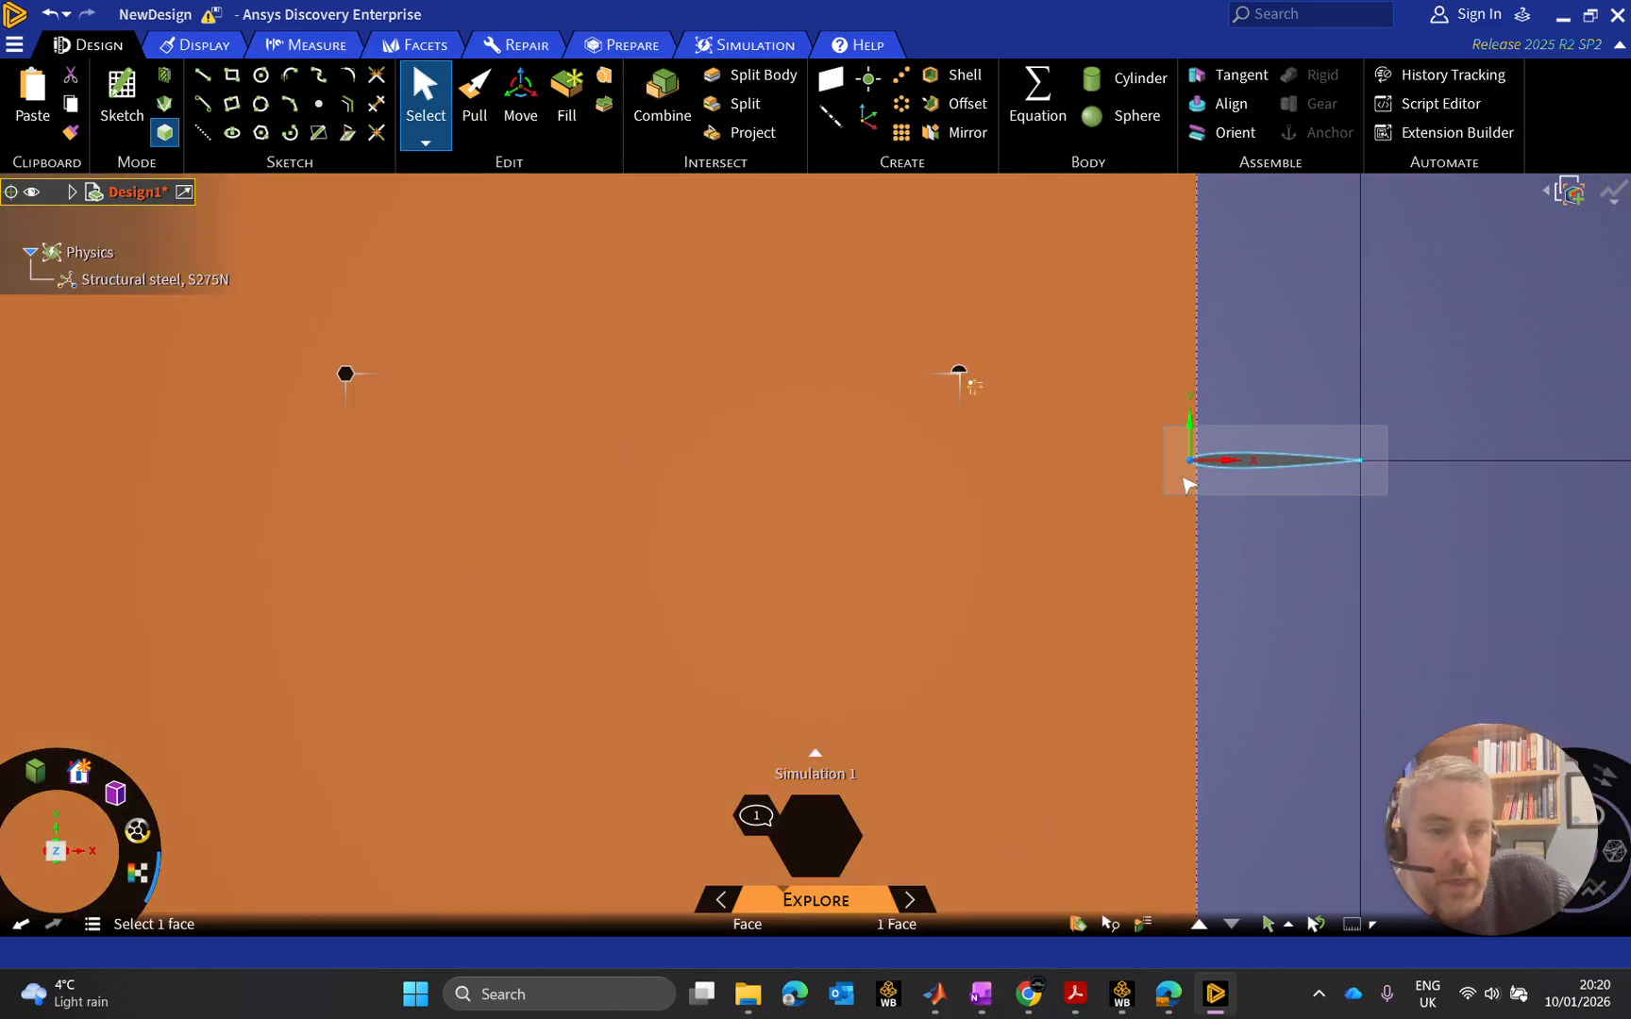
scroll(1186, 467, "up", 3)
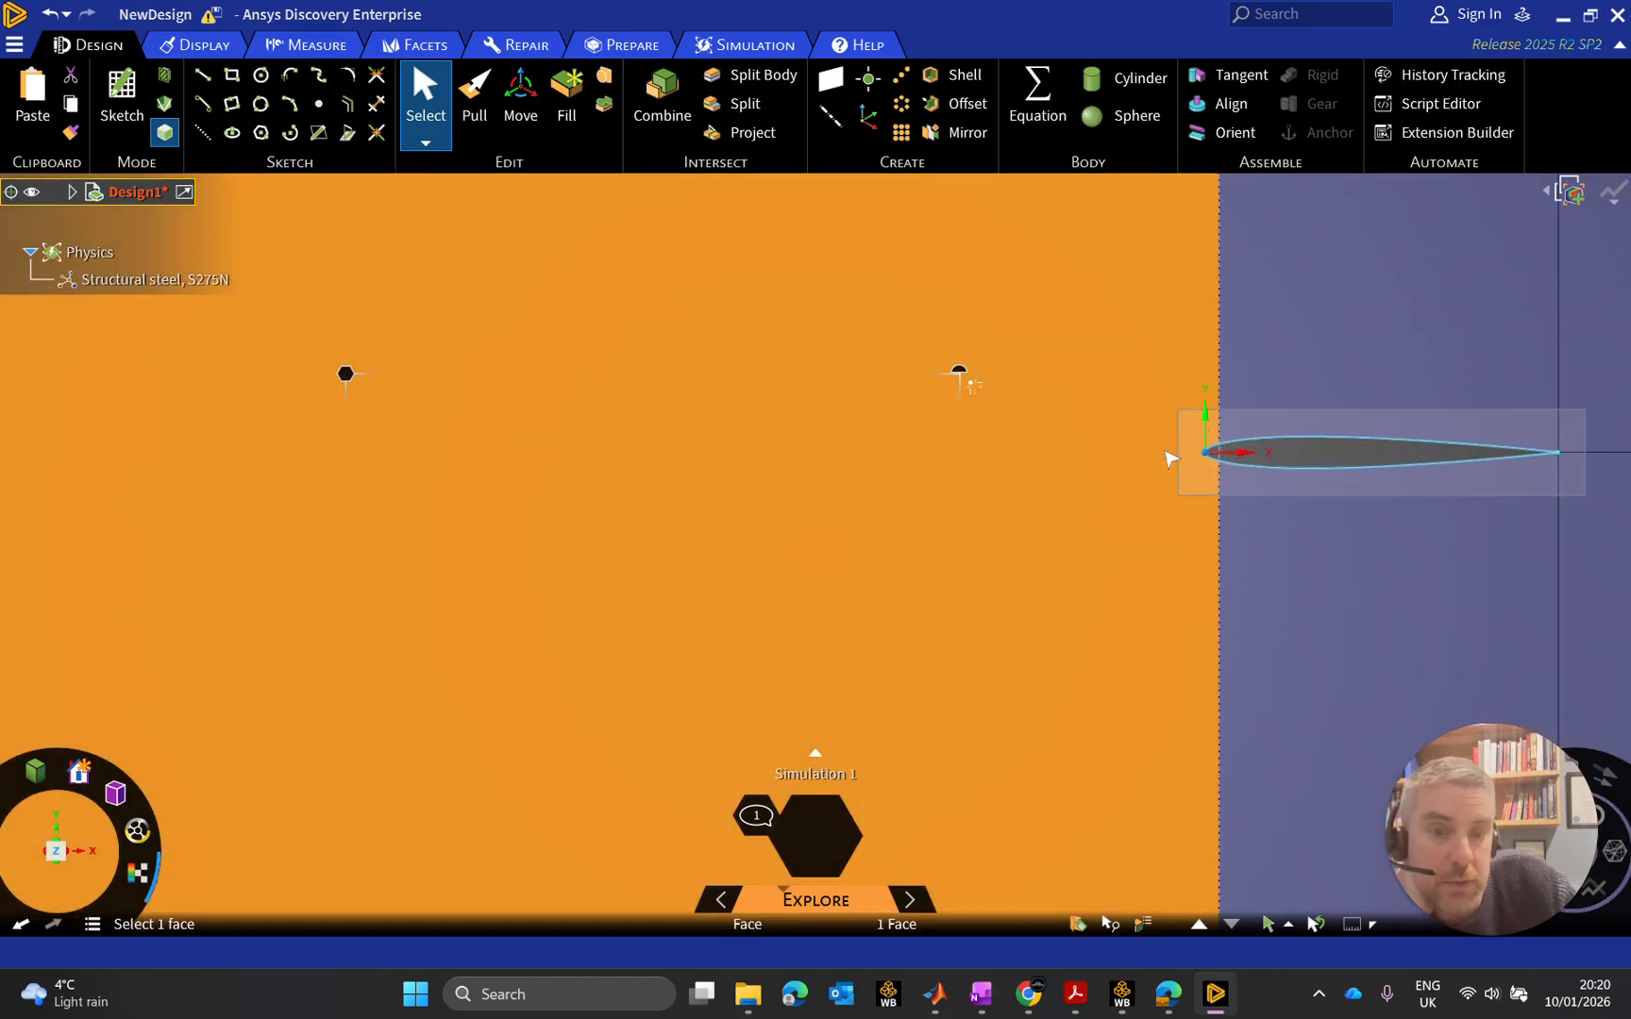
scroll(1117, 469, "down", 5)
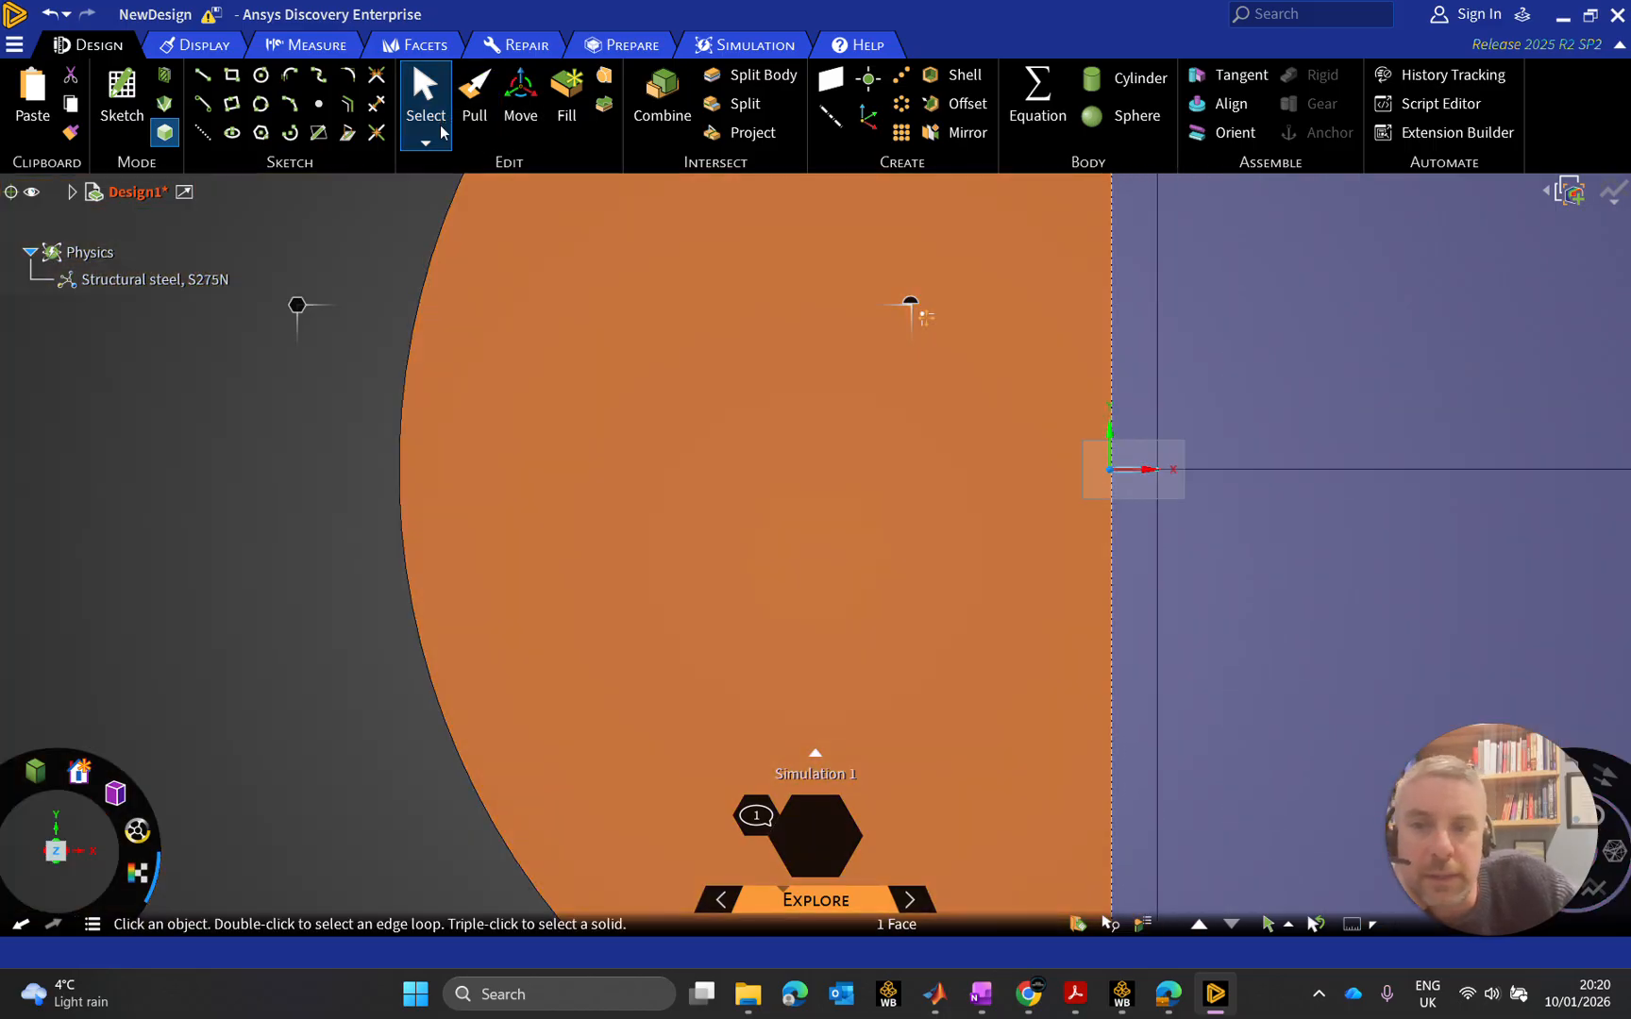
left_click(748, 104)
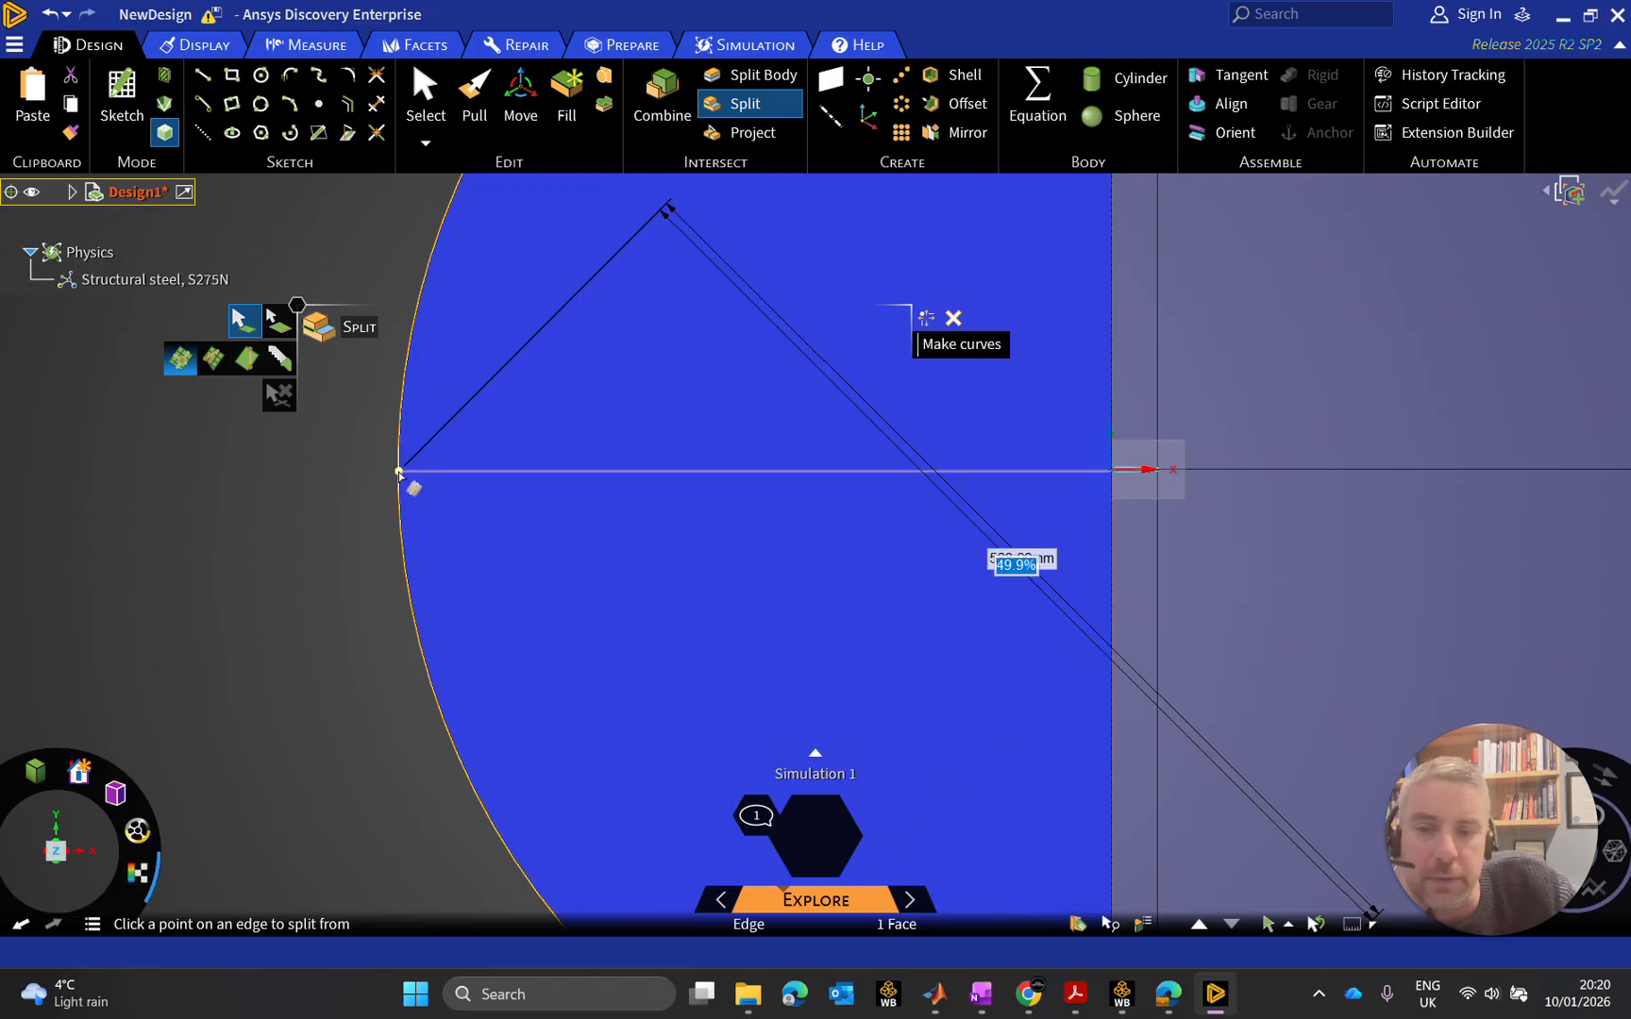
scroll(1151, 459, "up", 3)
scroll(1072, 488, "down", 5)
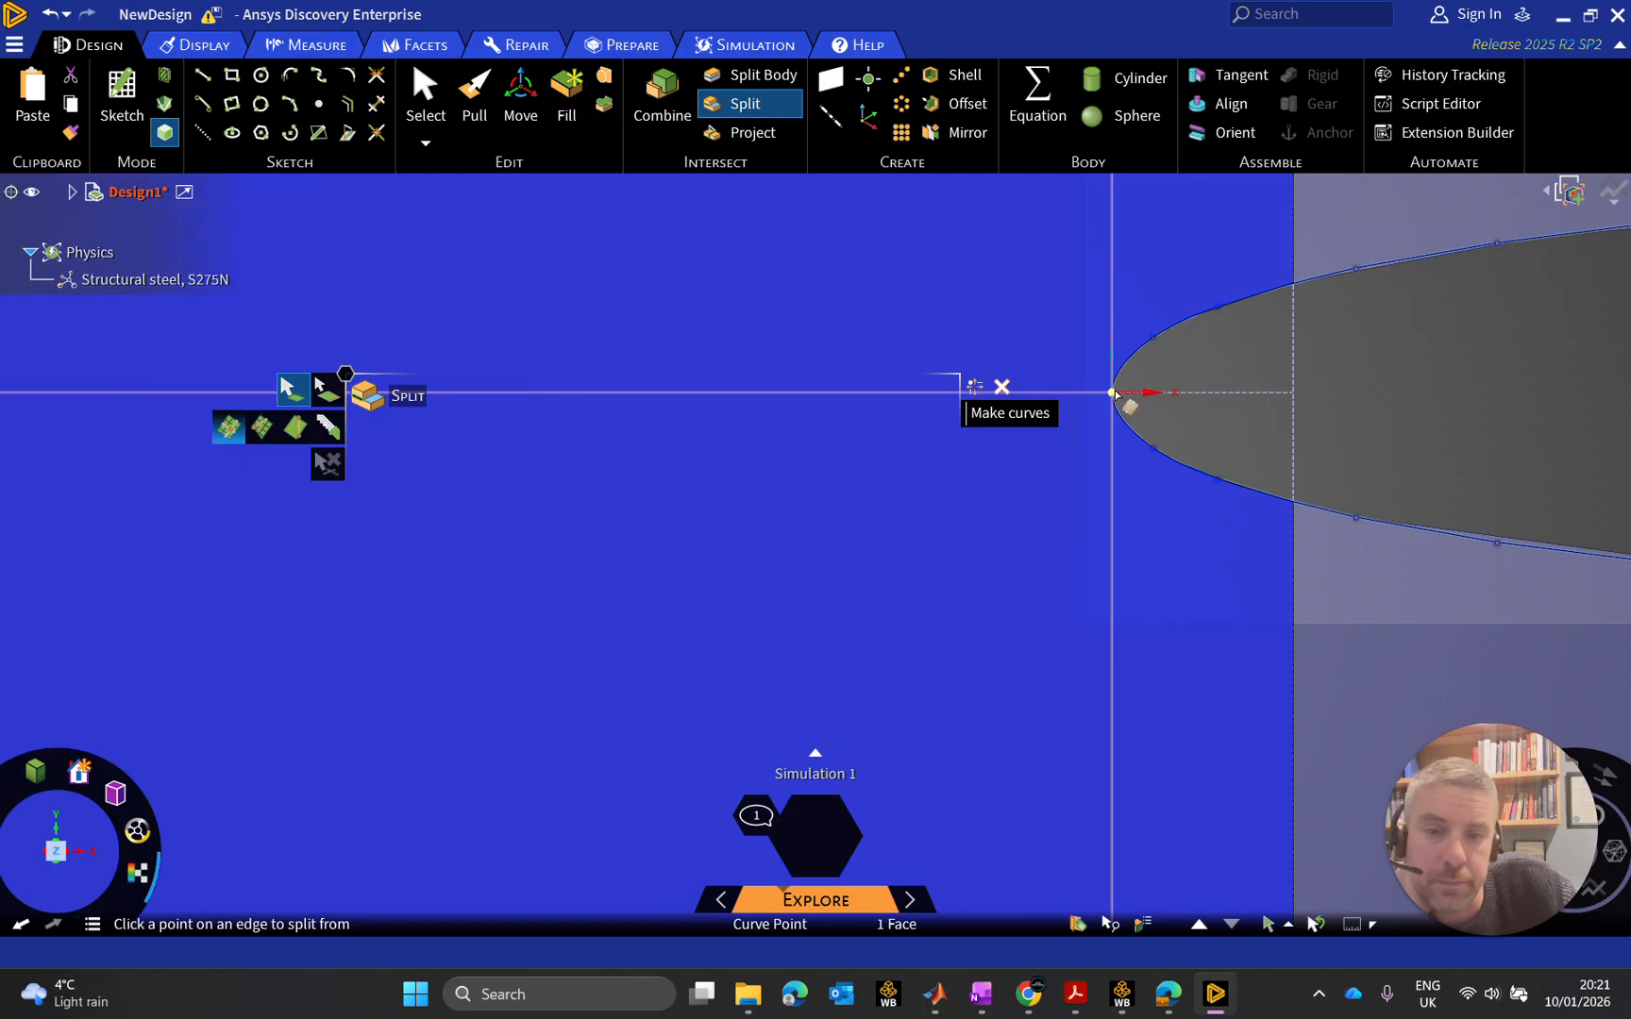
left_click(1115, 393)
scroll(1175, 294, "down", 4)
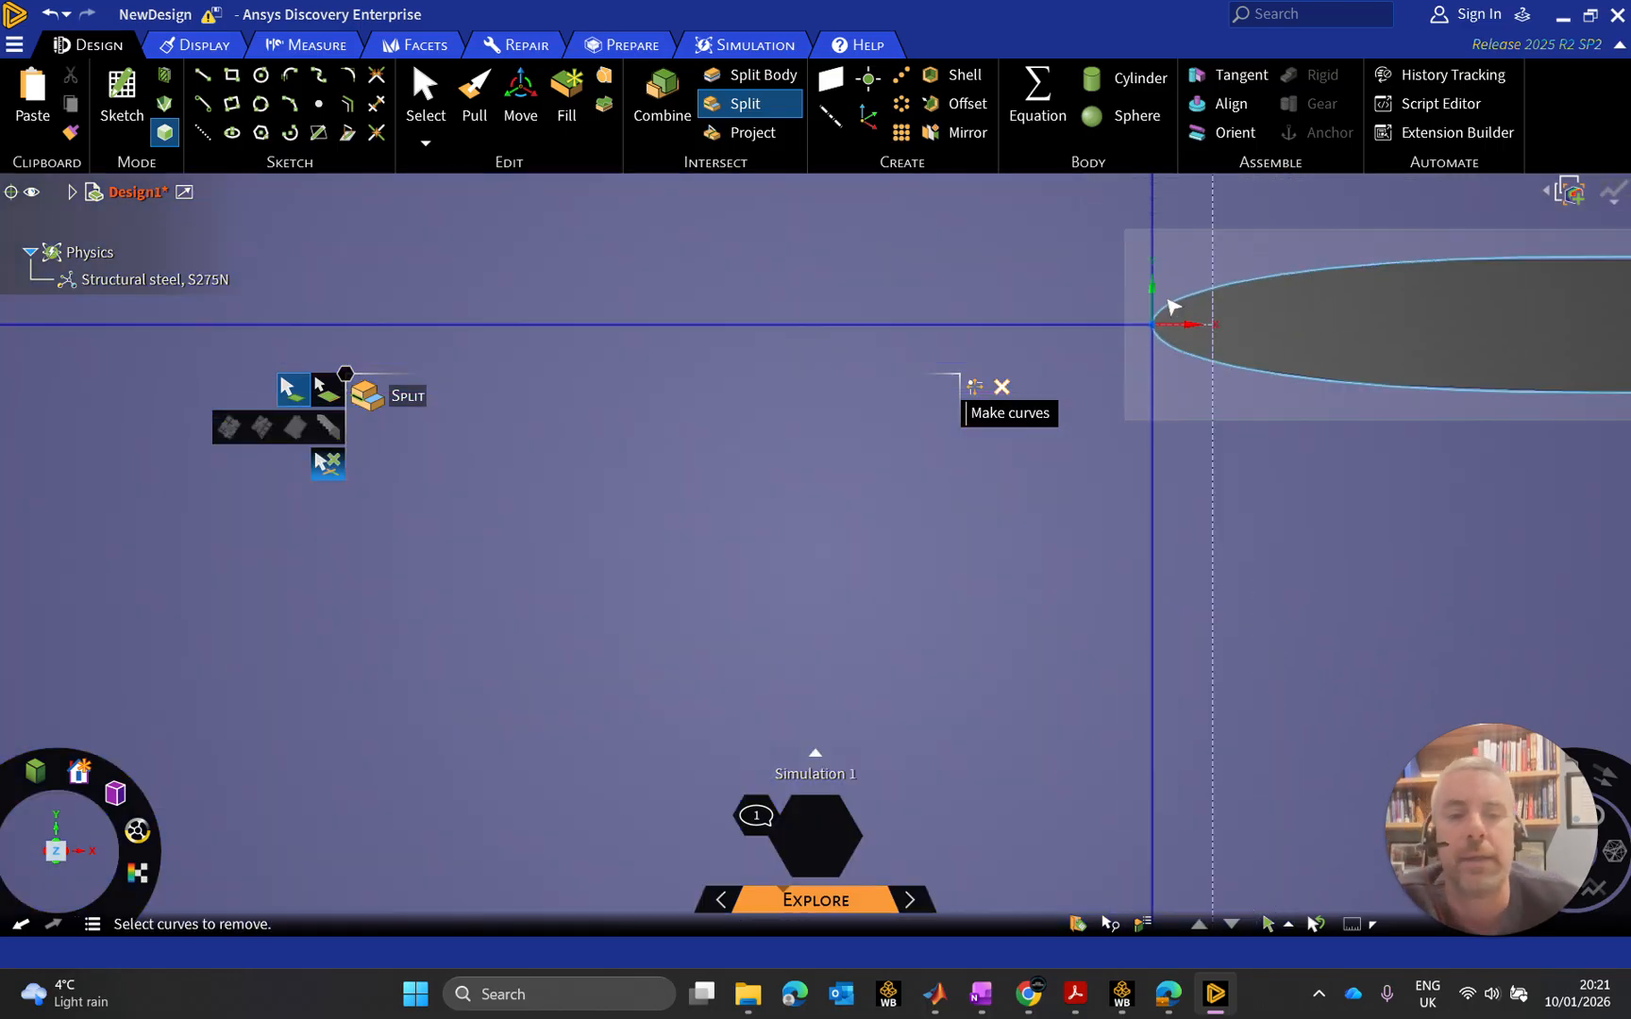
key("Escape")
Check the faces around the leading edge by selecting the upper and lower upstream faces and the narrow strip beside the airfoil
left_click(1080, 254)
key("ctrl+a")
key("Escape")
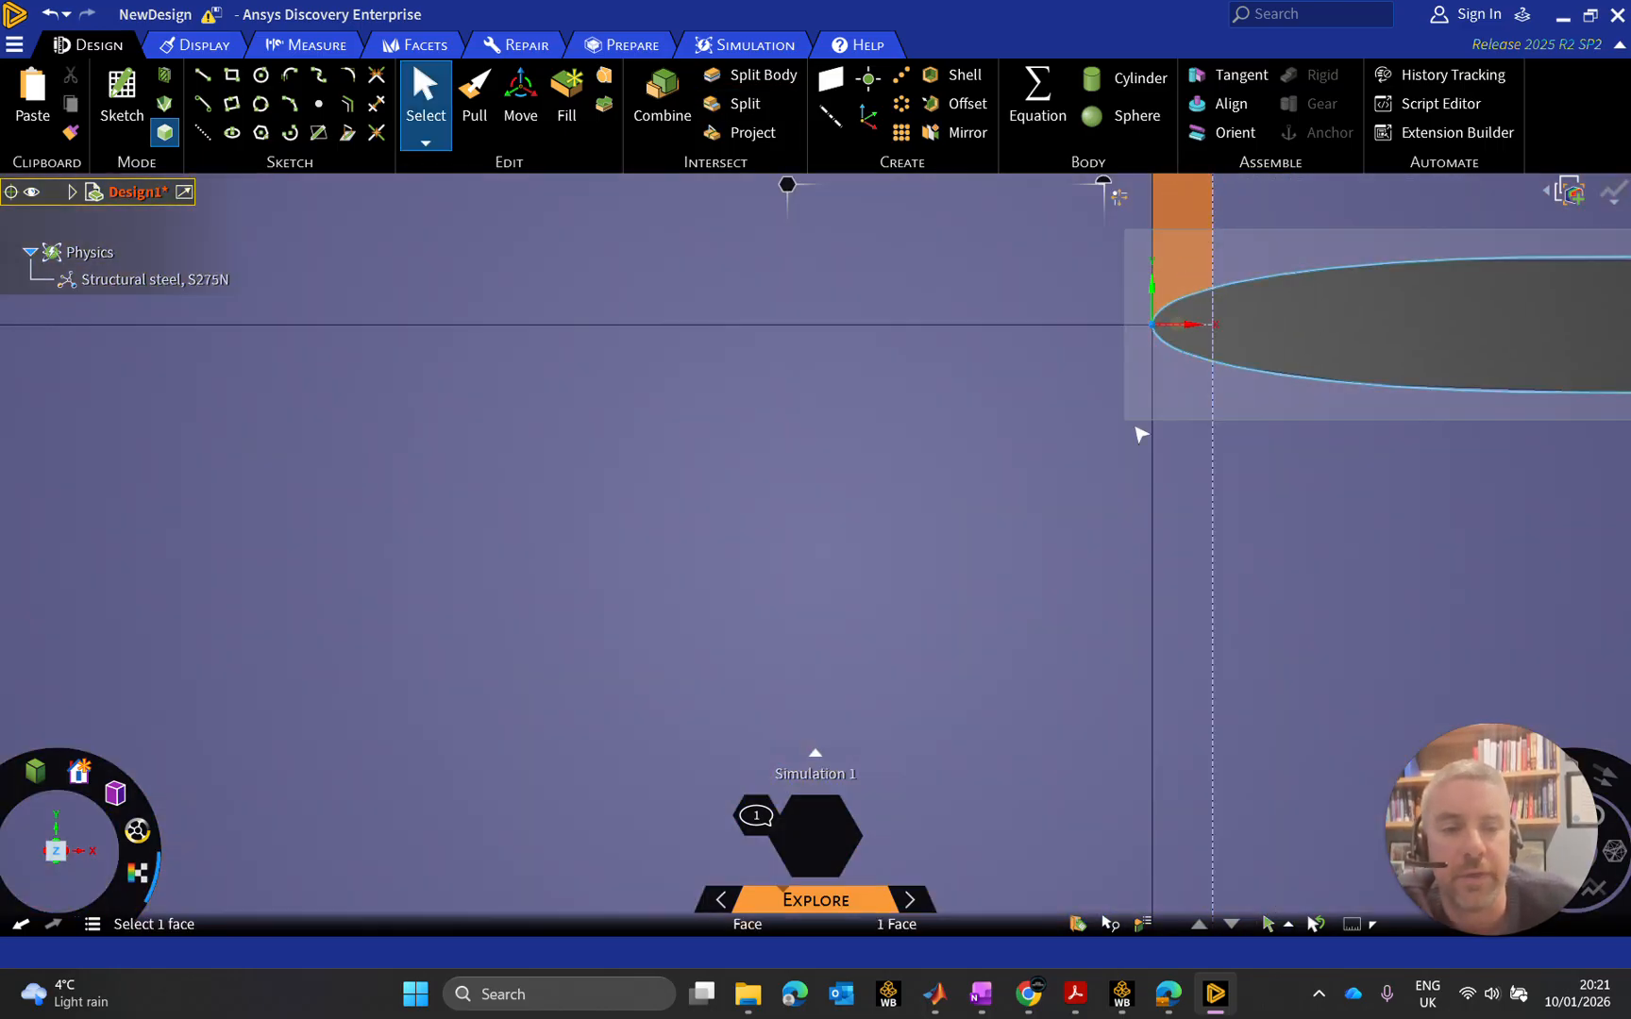
scroll(1212, 451, "down", 4)
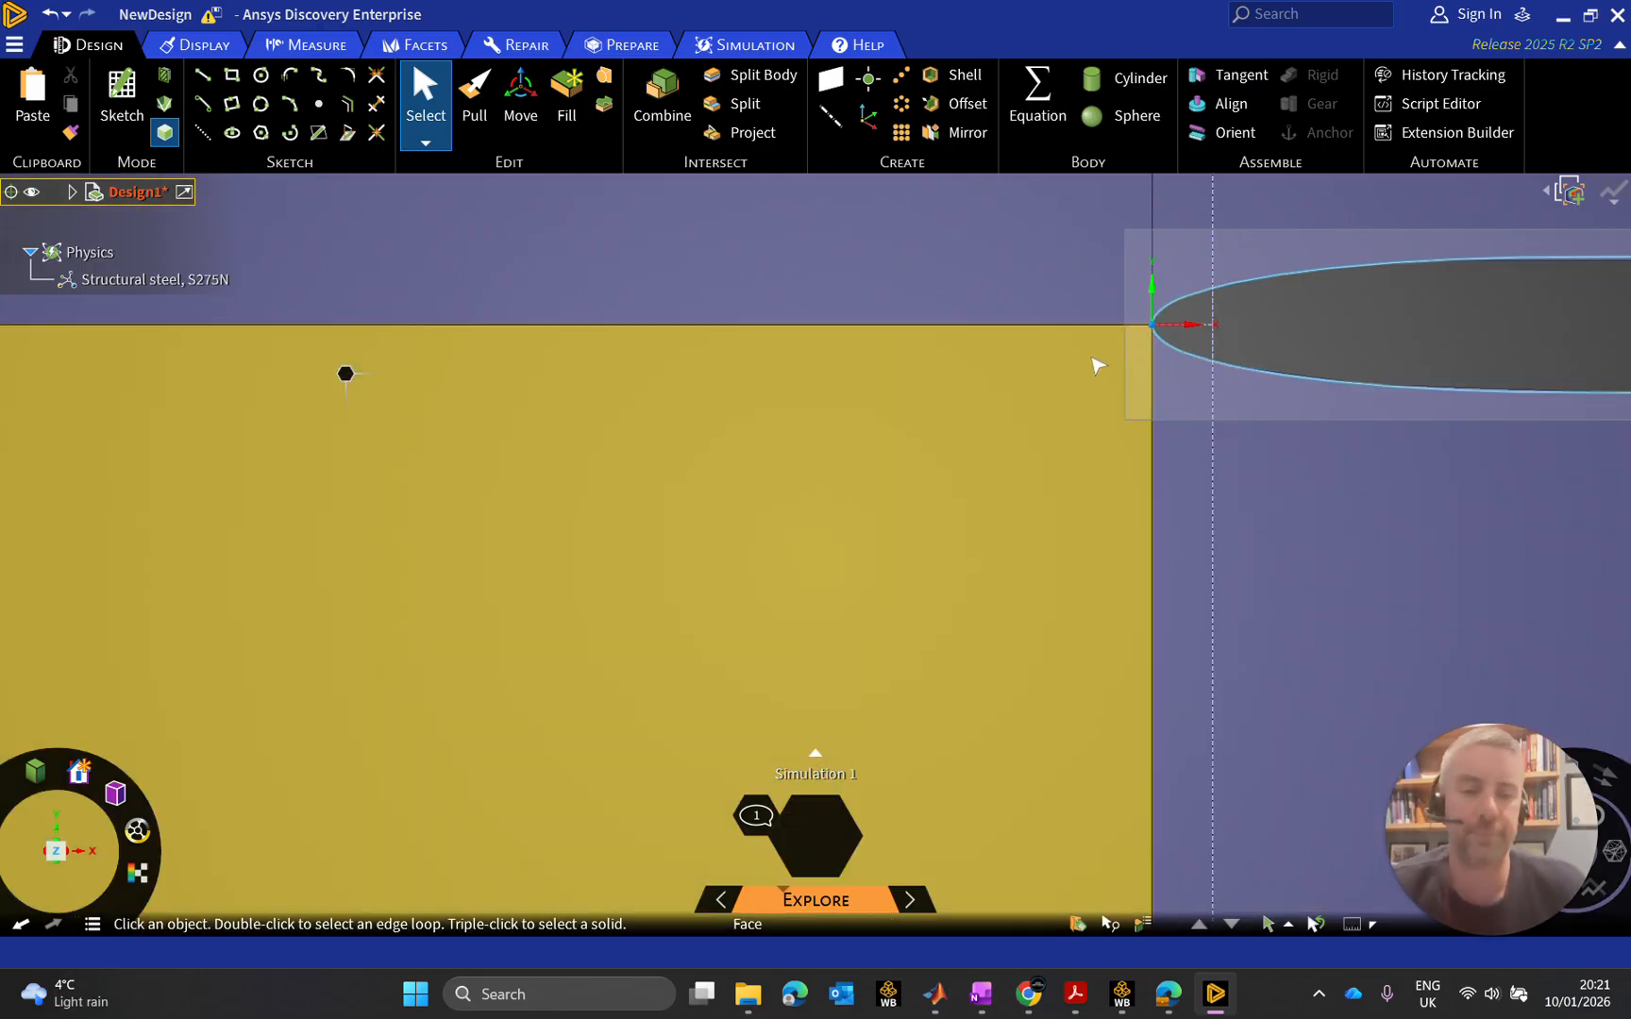
left_click(1048, 309)
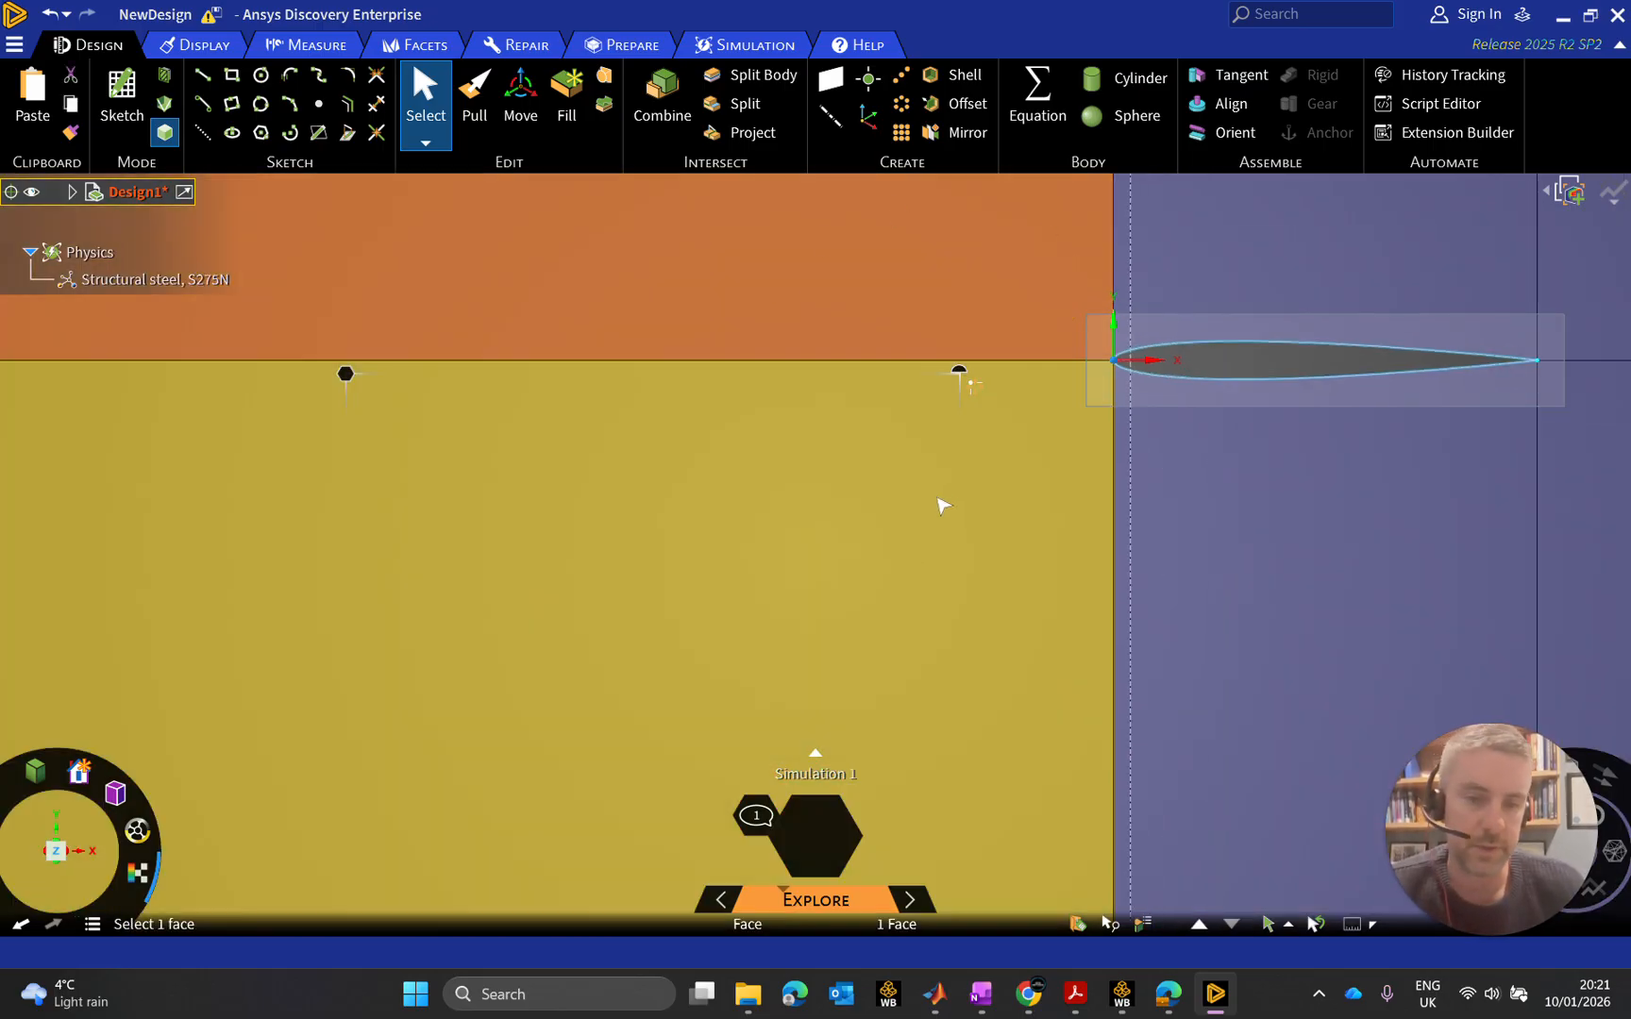
left_click(961, 503)
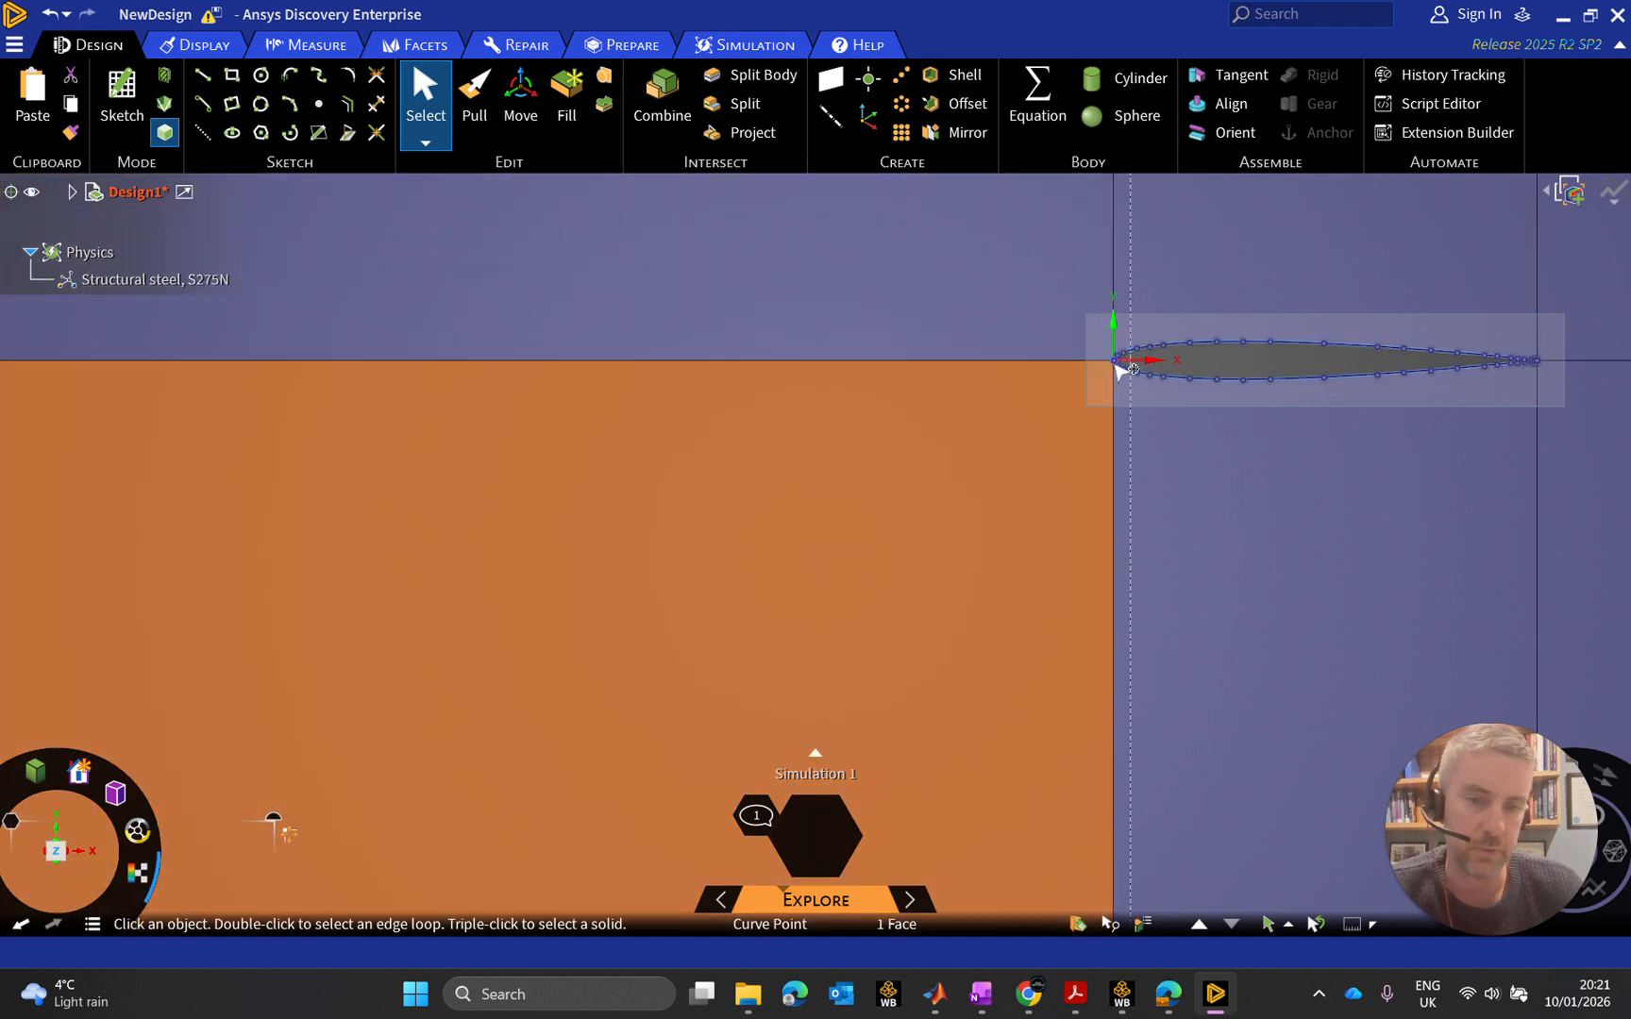
scroll(1130, 356, "up", 2)
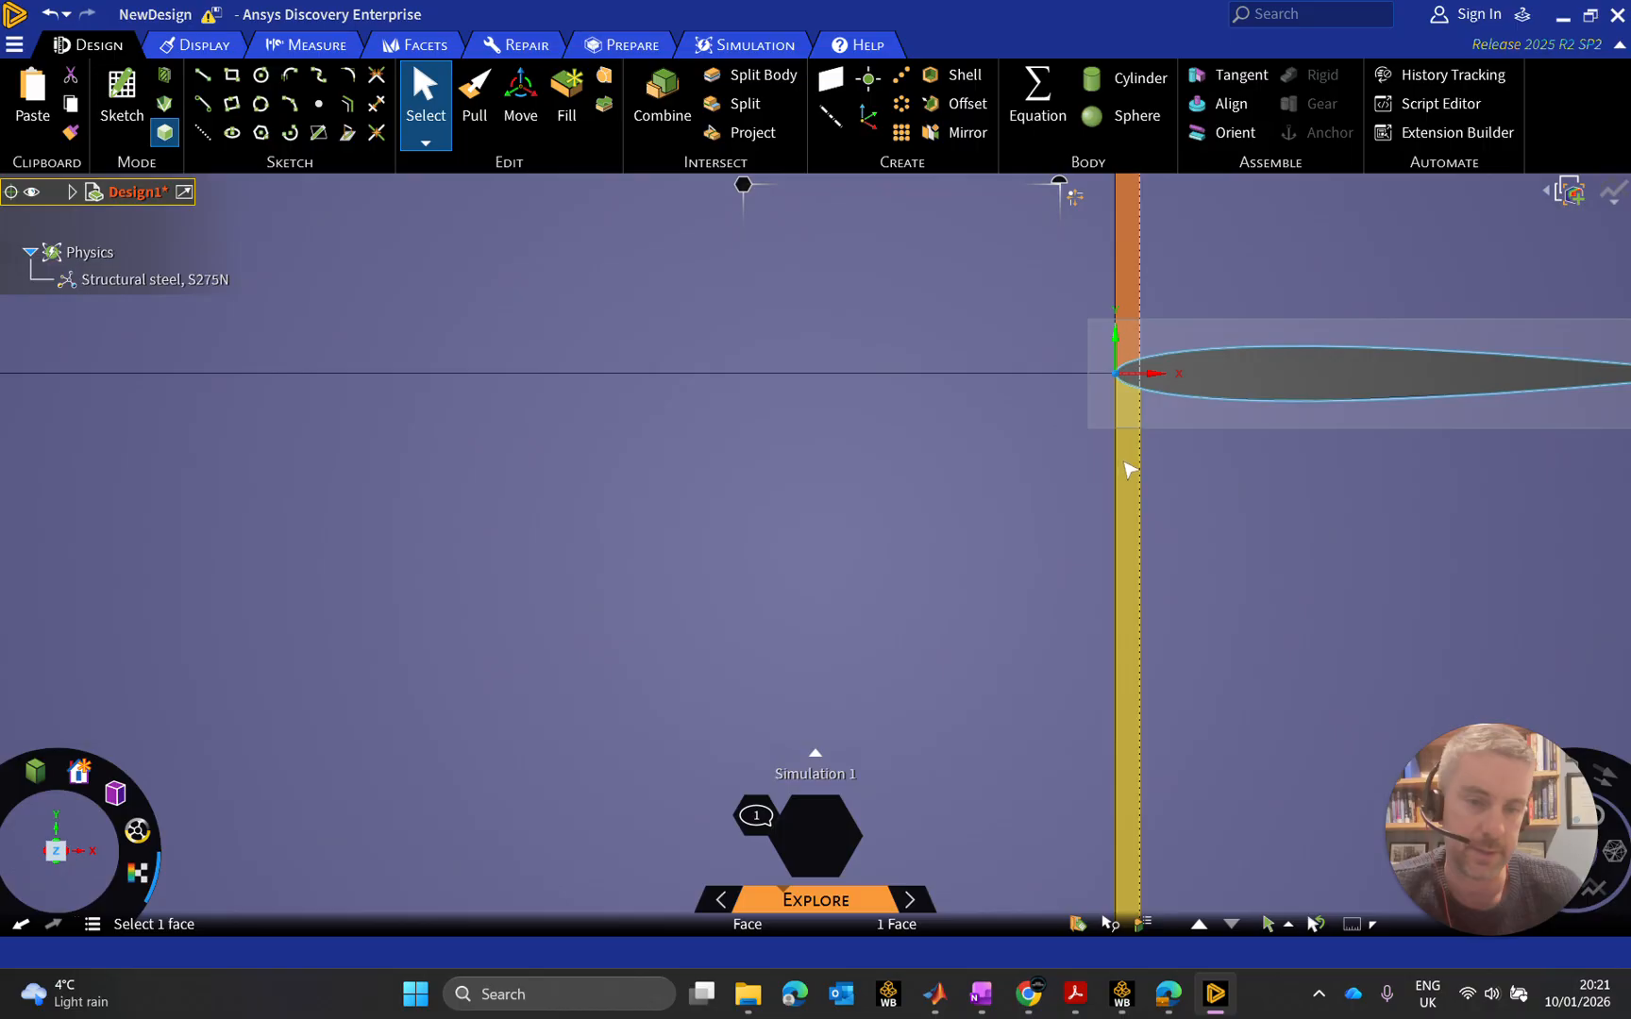
Check the narrow strip beside the leading edge and the faces above and below the airfoil by selecting them in turn
left_click(1119, 462)
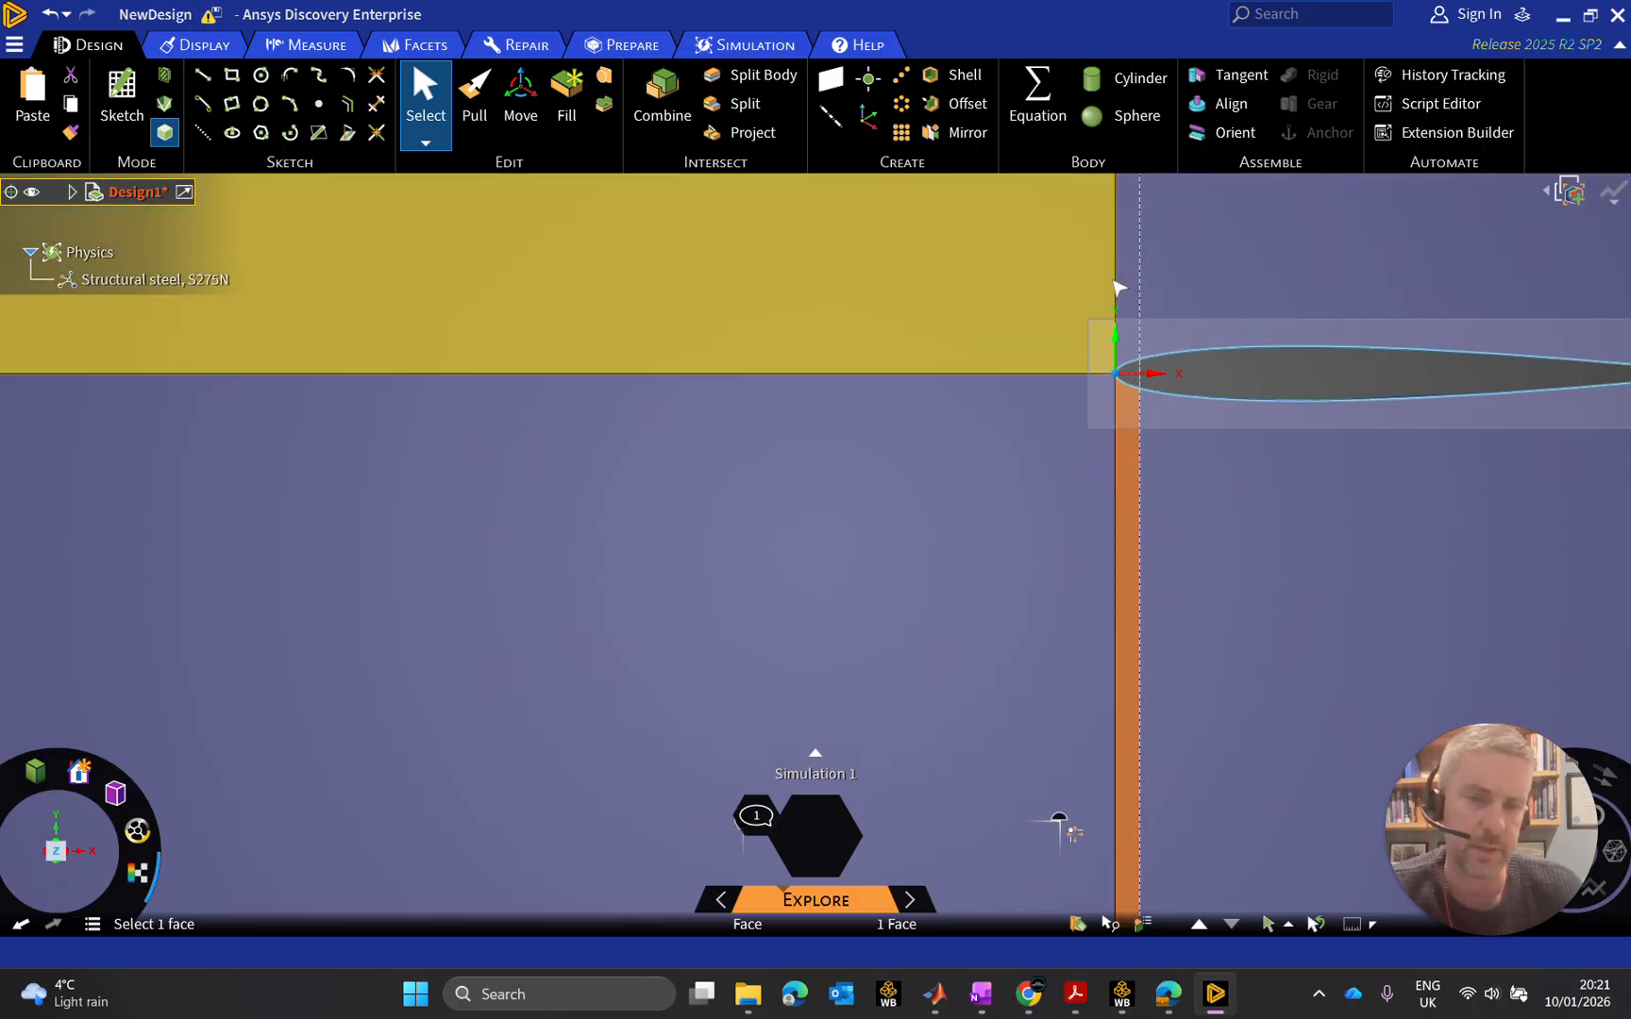
left_click(1219, 274)
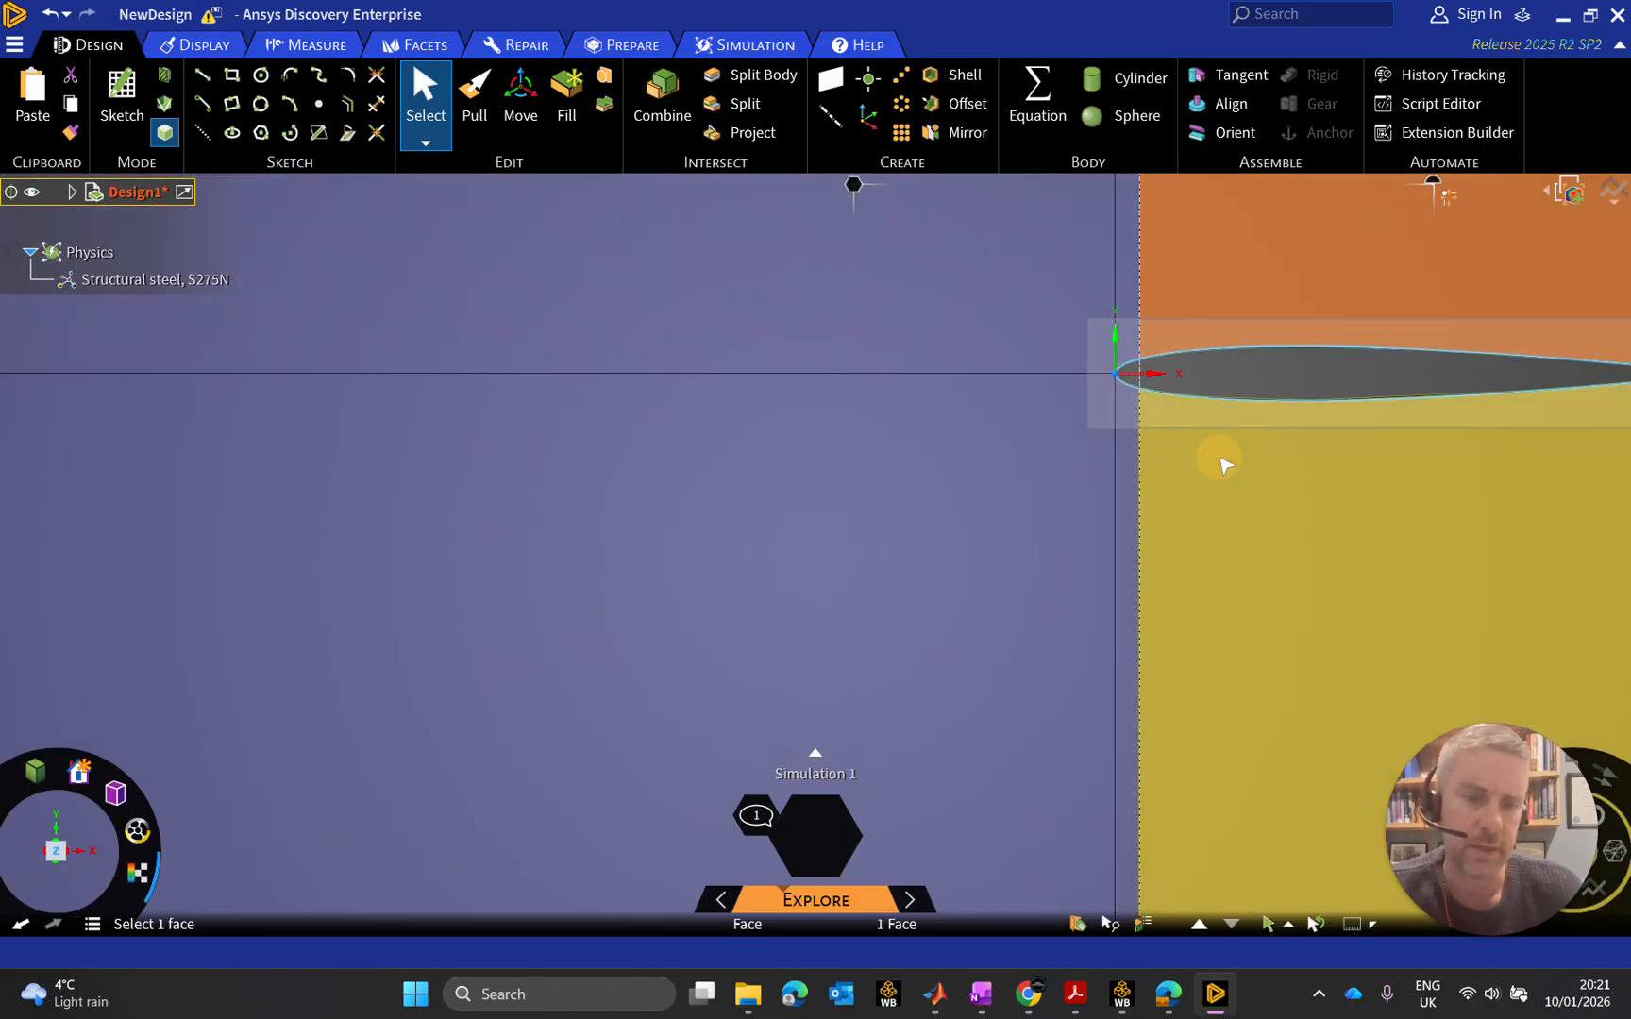
left_click(1224, 463)
scroll(1435, 453, "down", 5)
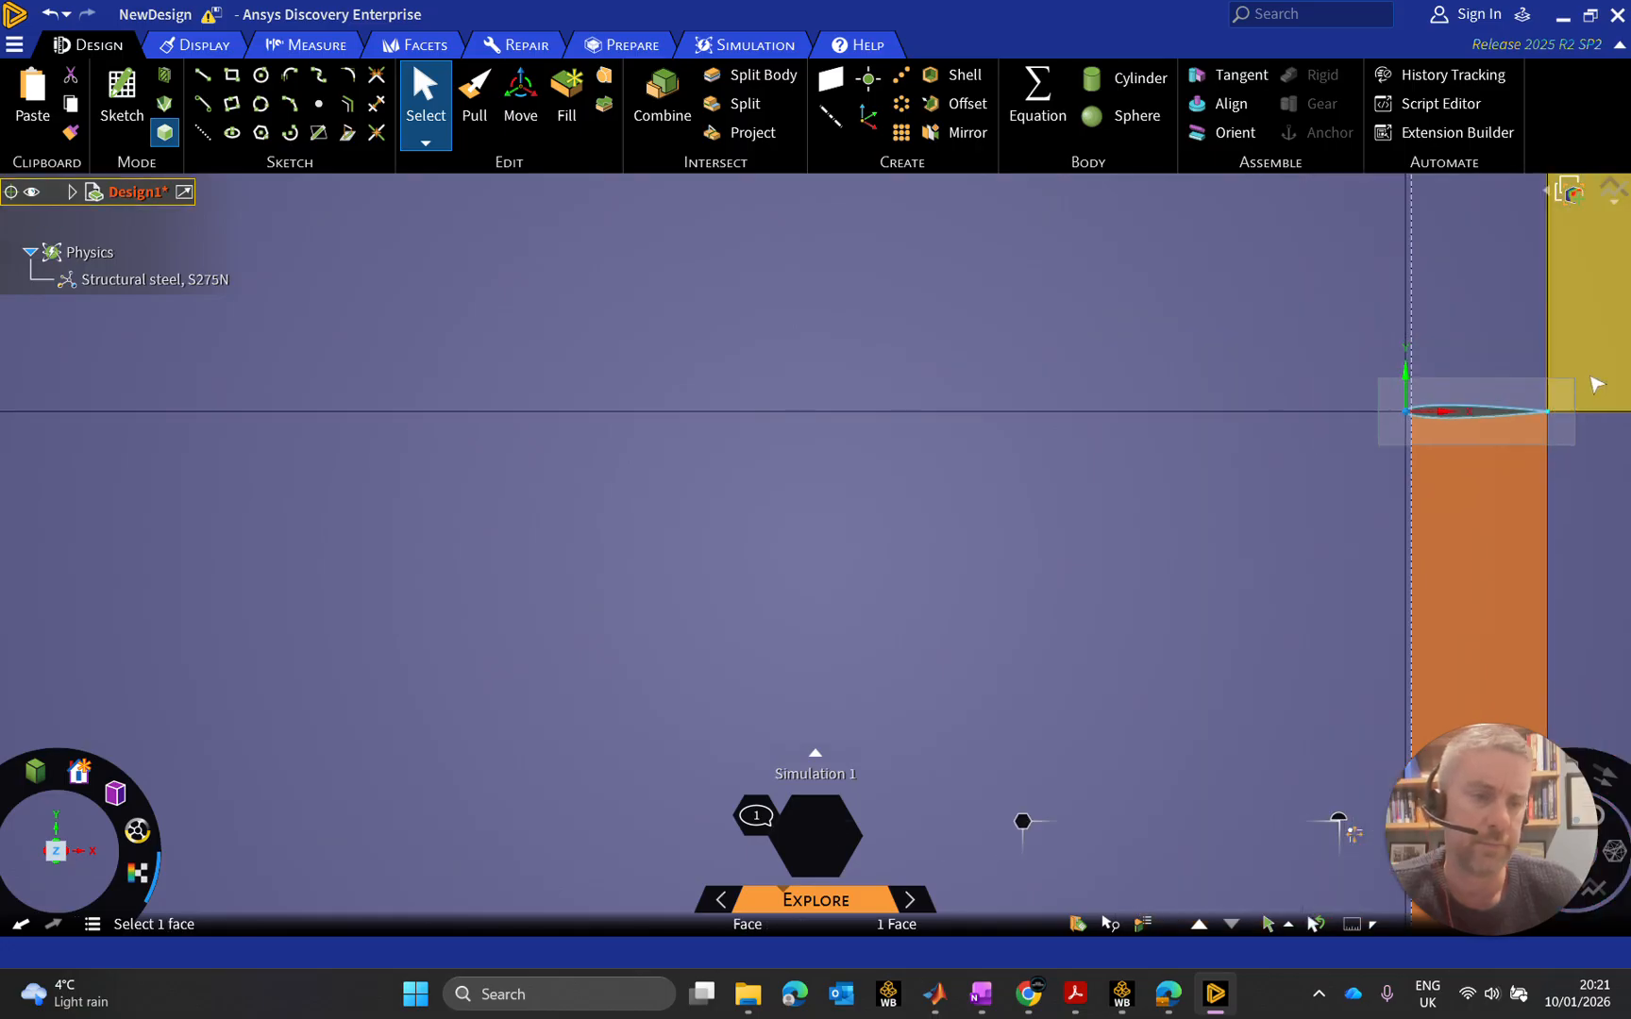
scroll(1472, 392, "up", 5)
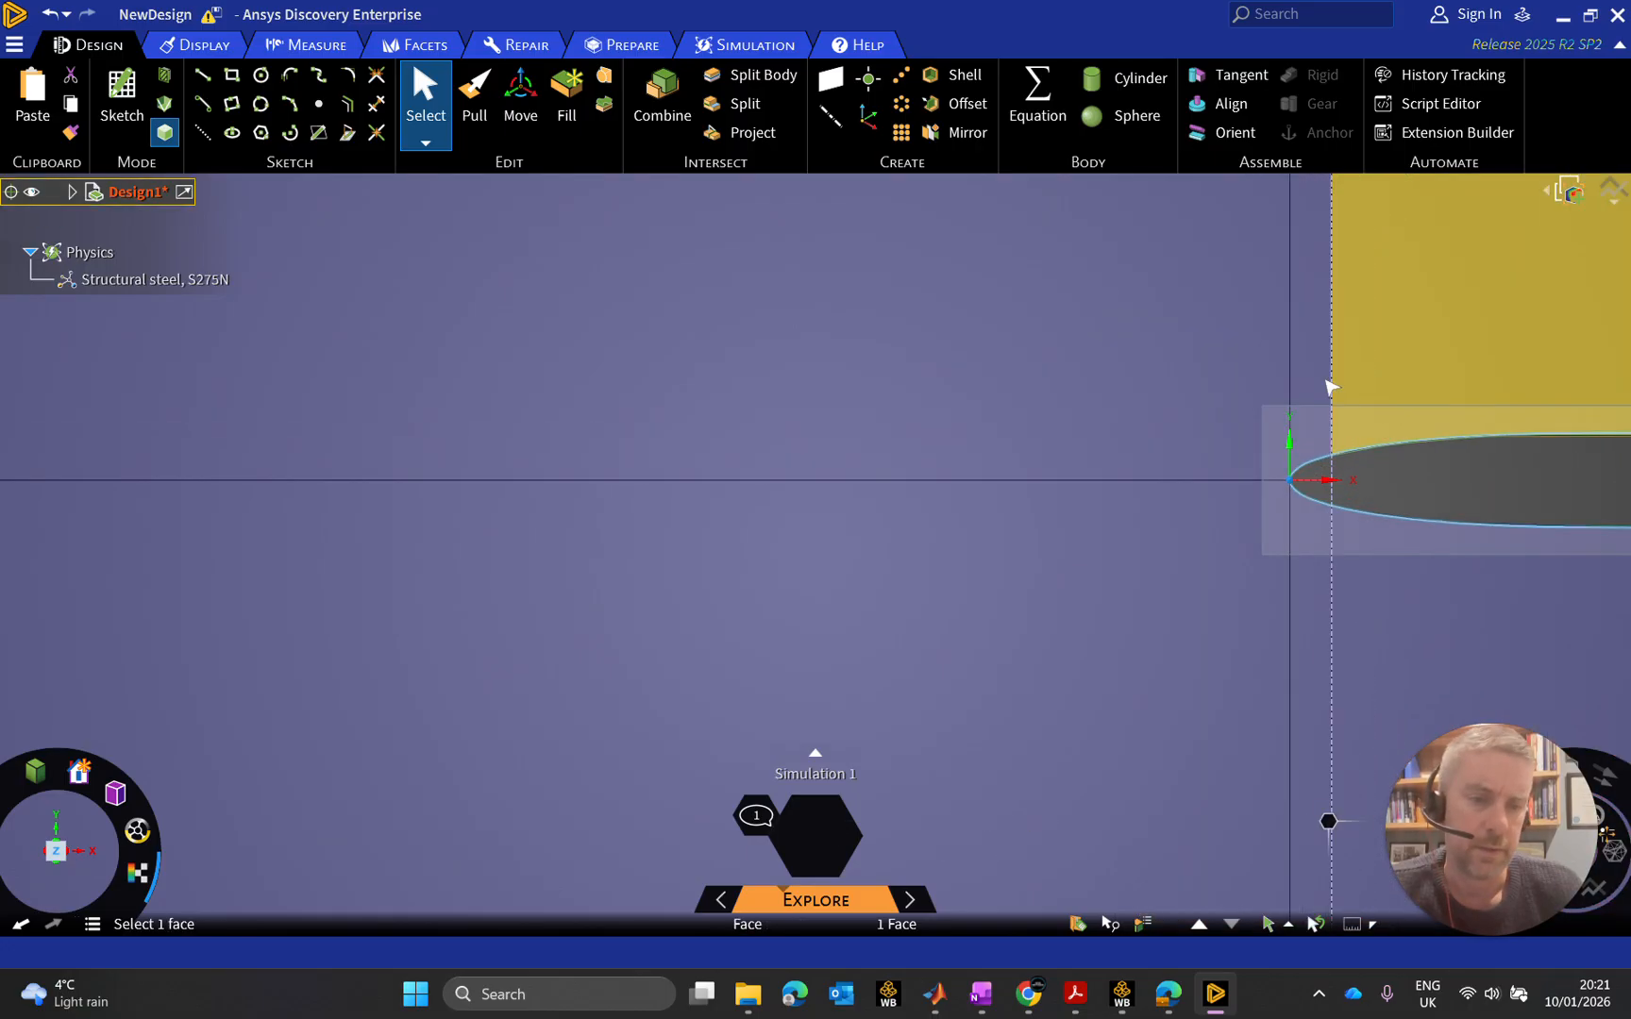
Merge the upper upstream face with its adjoining narrow strip, and merge the lower upstream face with its strip
left_click(1218, 325)
left_click(1318, 318, "ctrl")
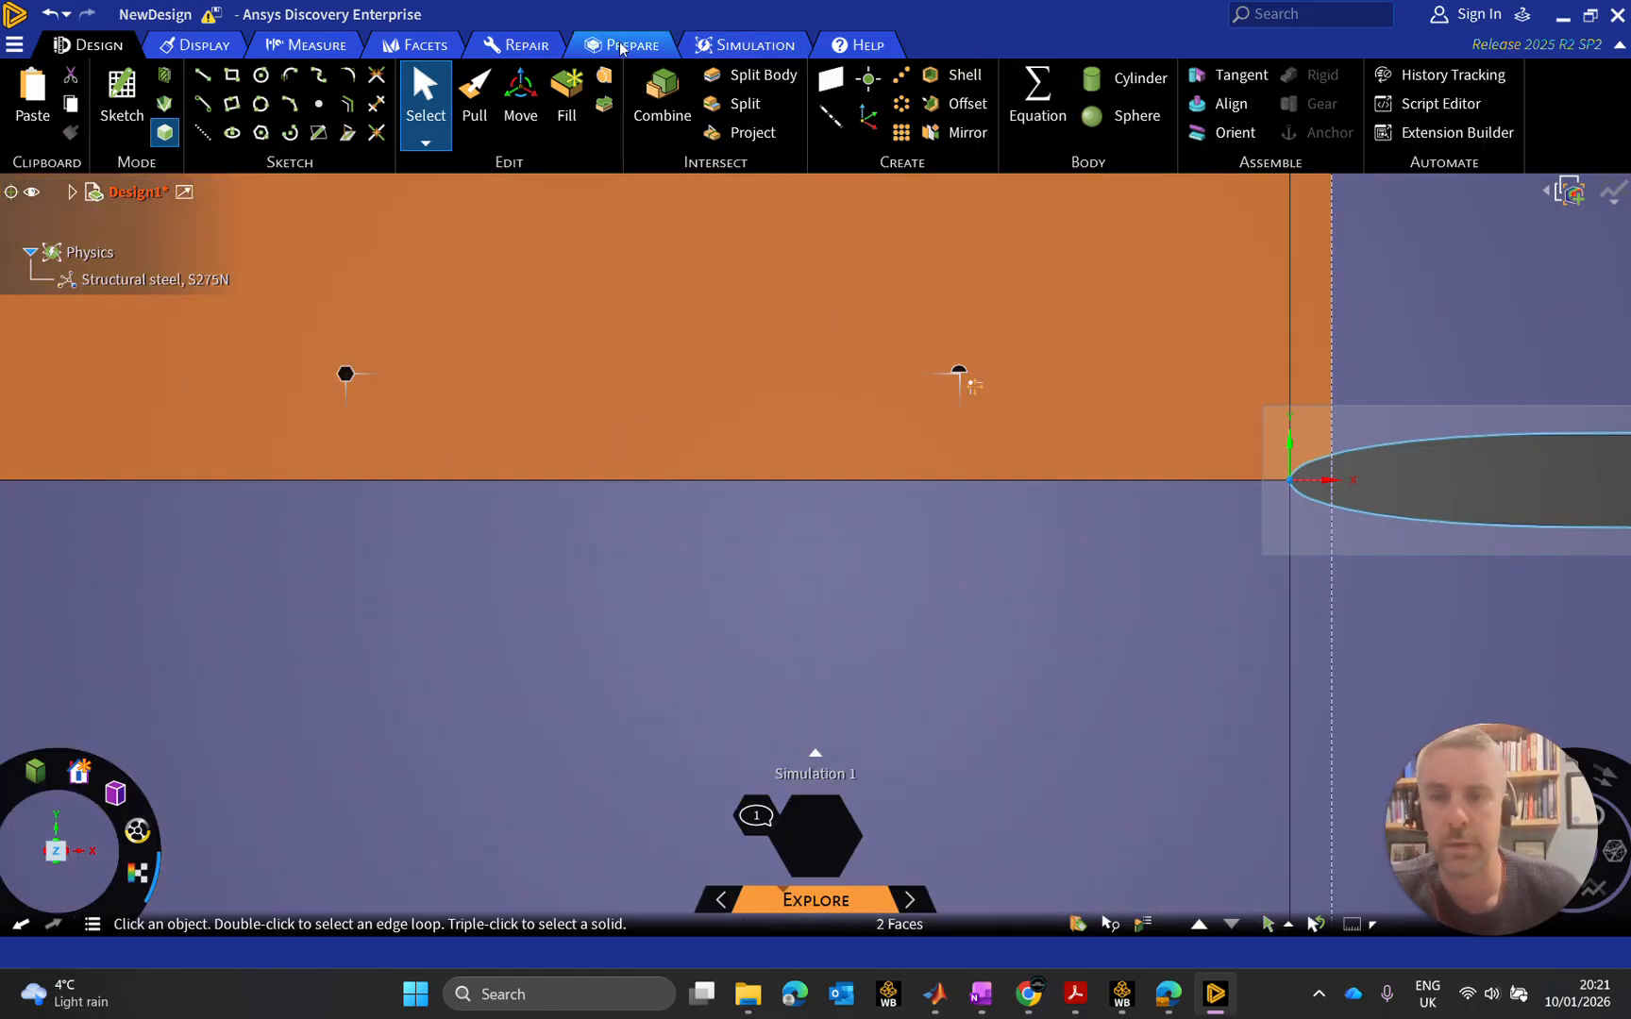
left_click(523, 44)
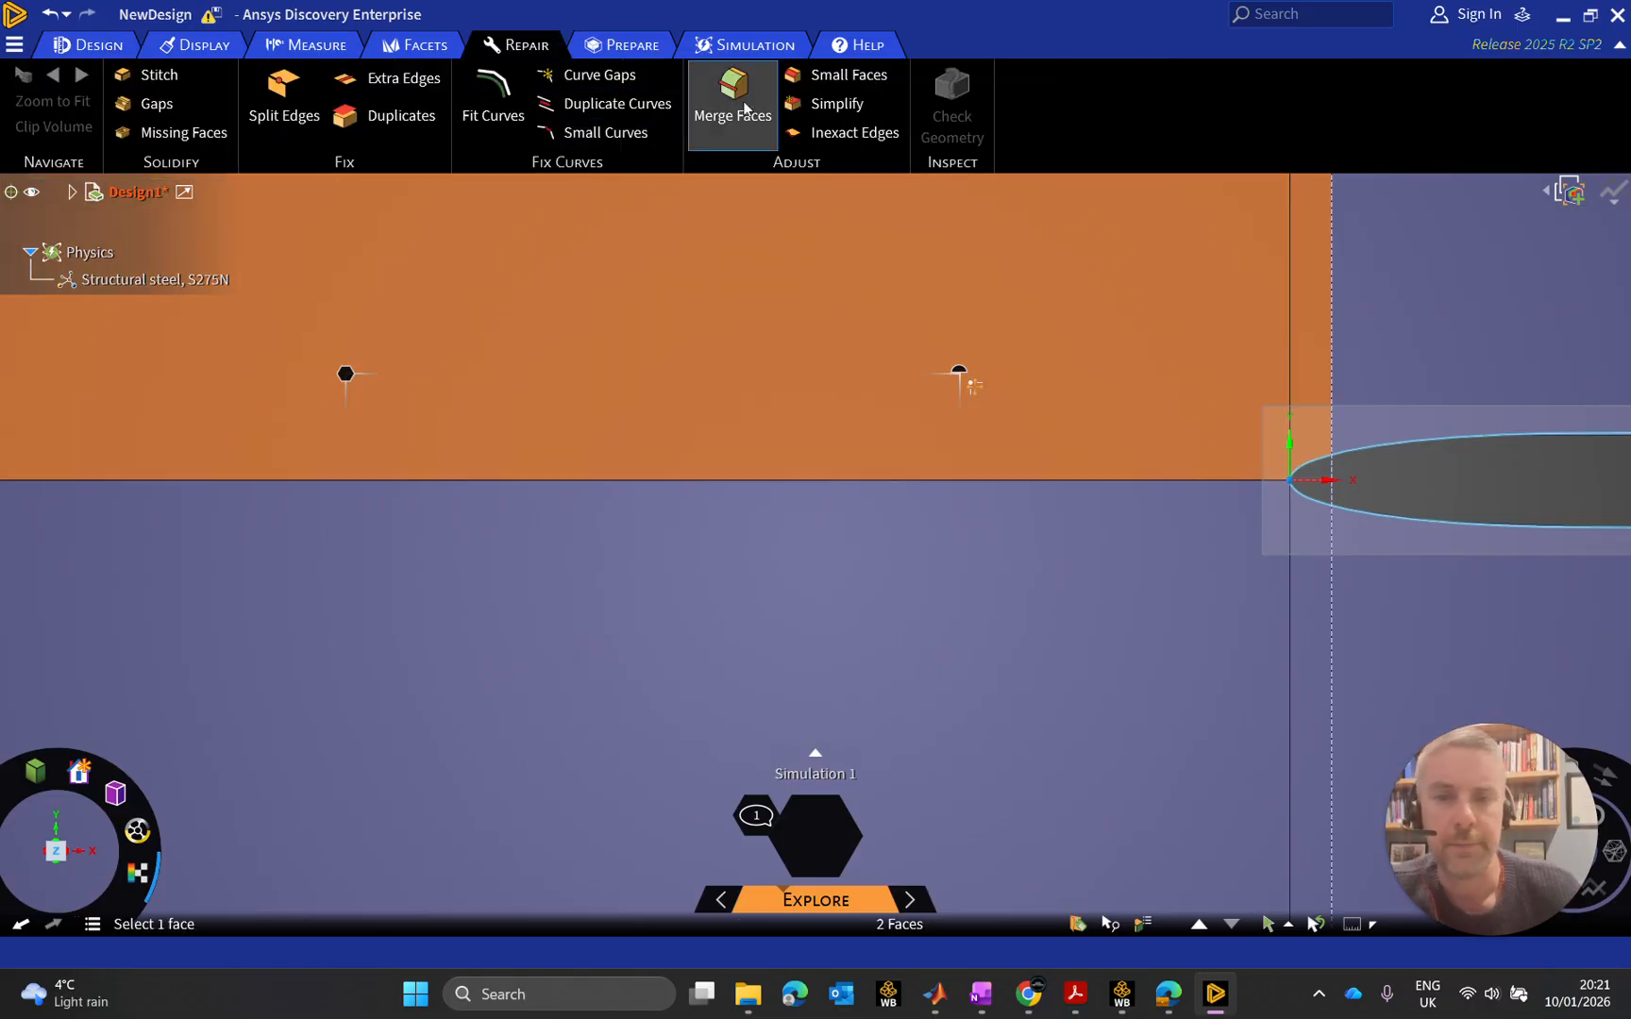
left_click(733, 94)
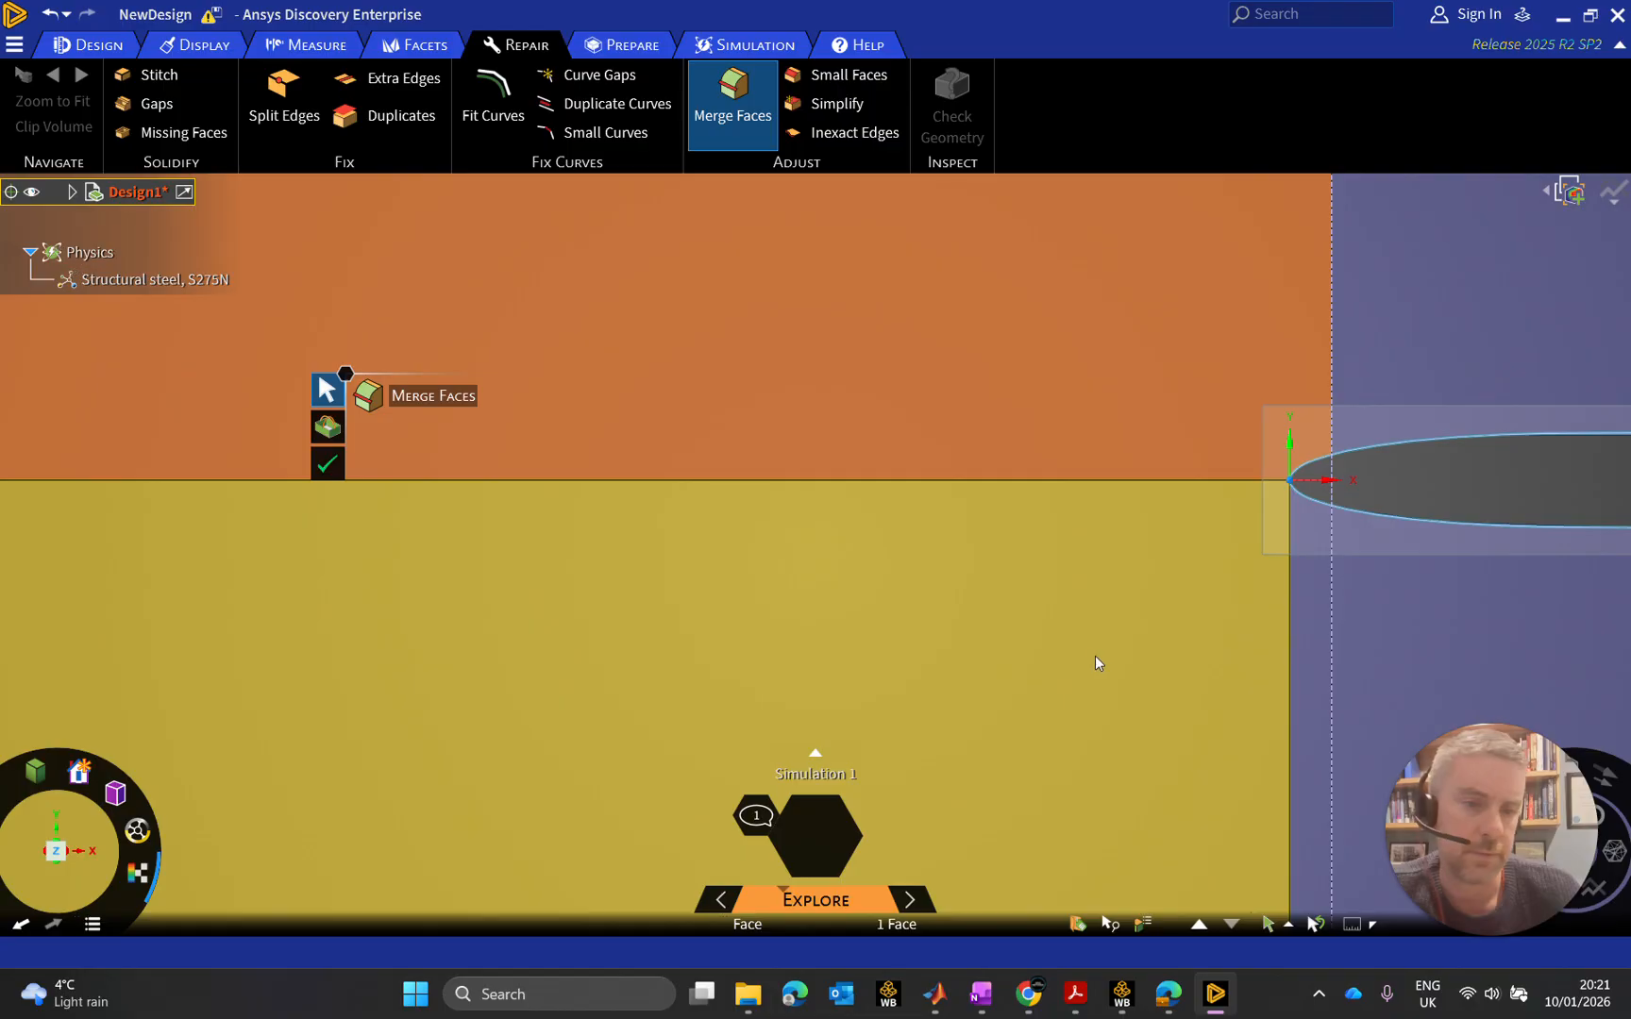
left_click(1205, 640)
left_click(1320, 709)
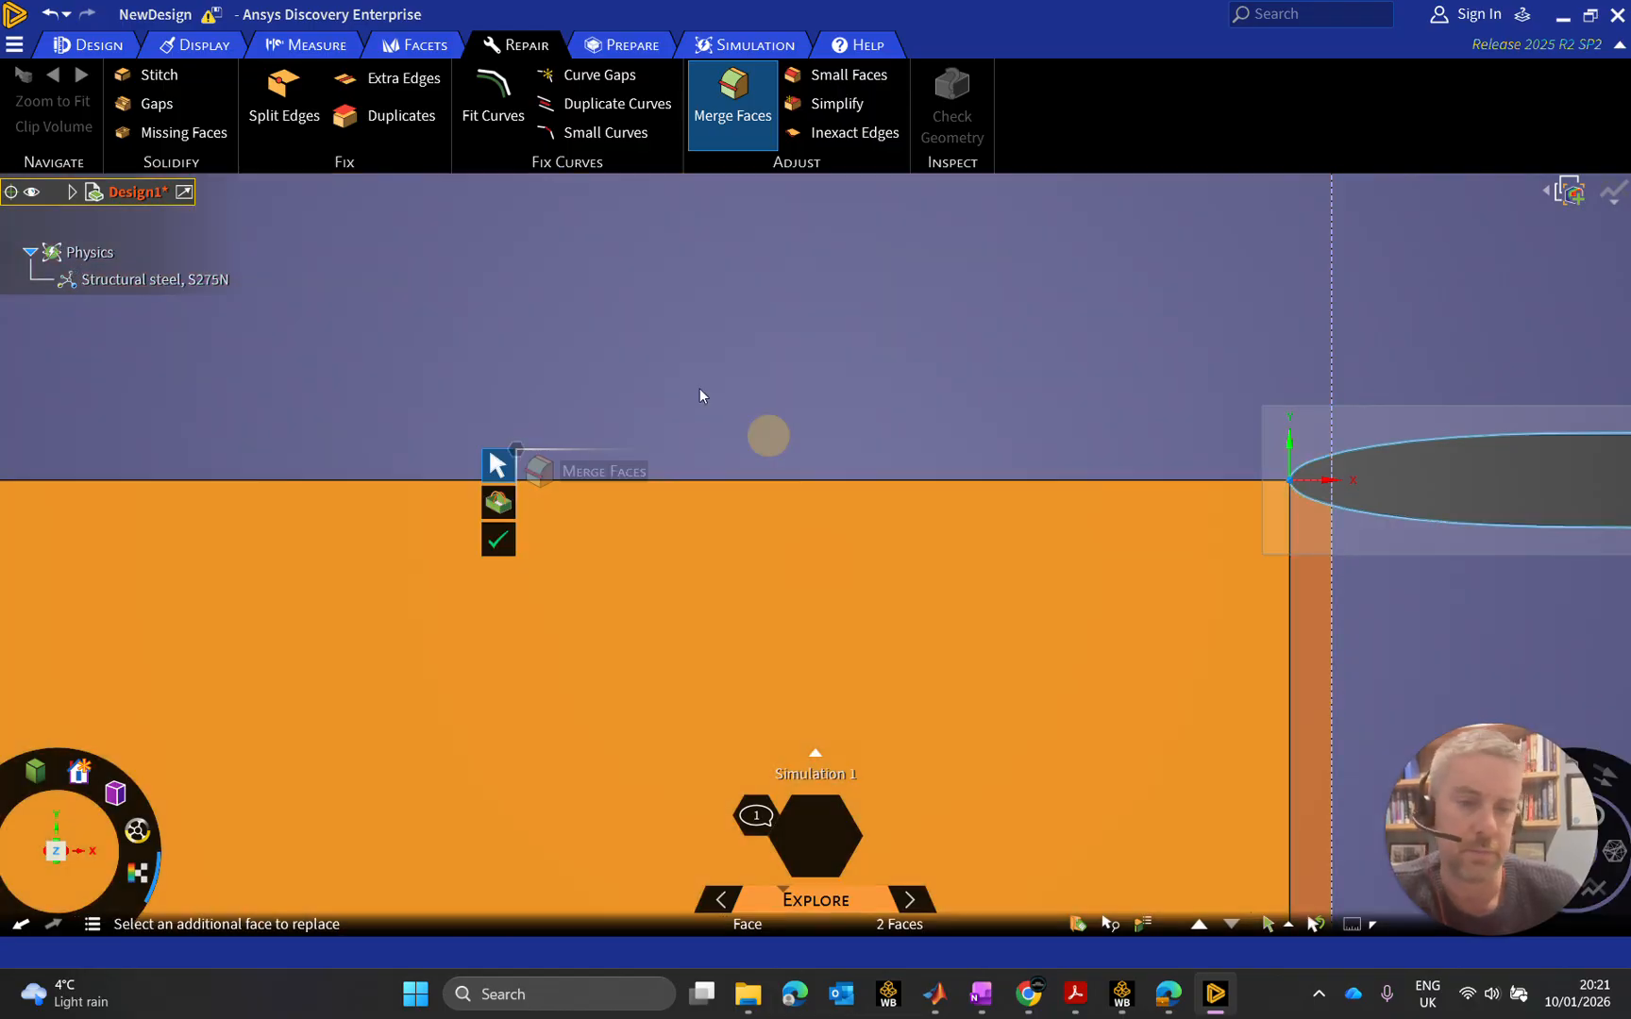
left_click(499, 539)
Check the domain's upstream, airfoil-chord and downstream faces by selecting them in turn, clear the selection and leave the Merge Faces tool
scroll(950, 556, "down", 5)
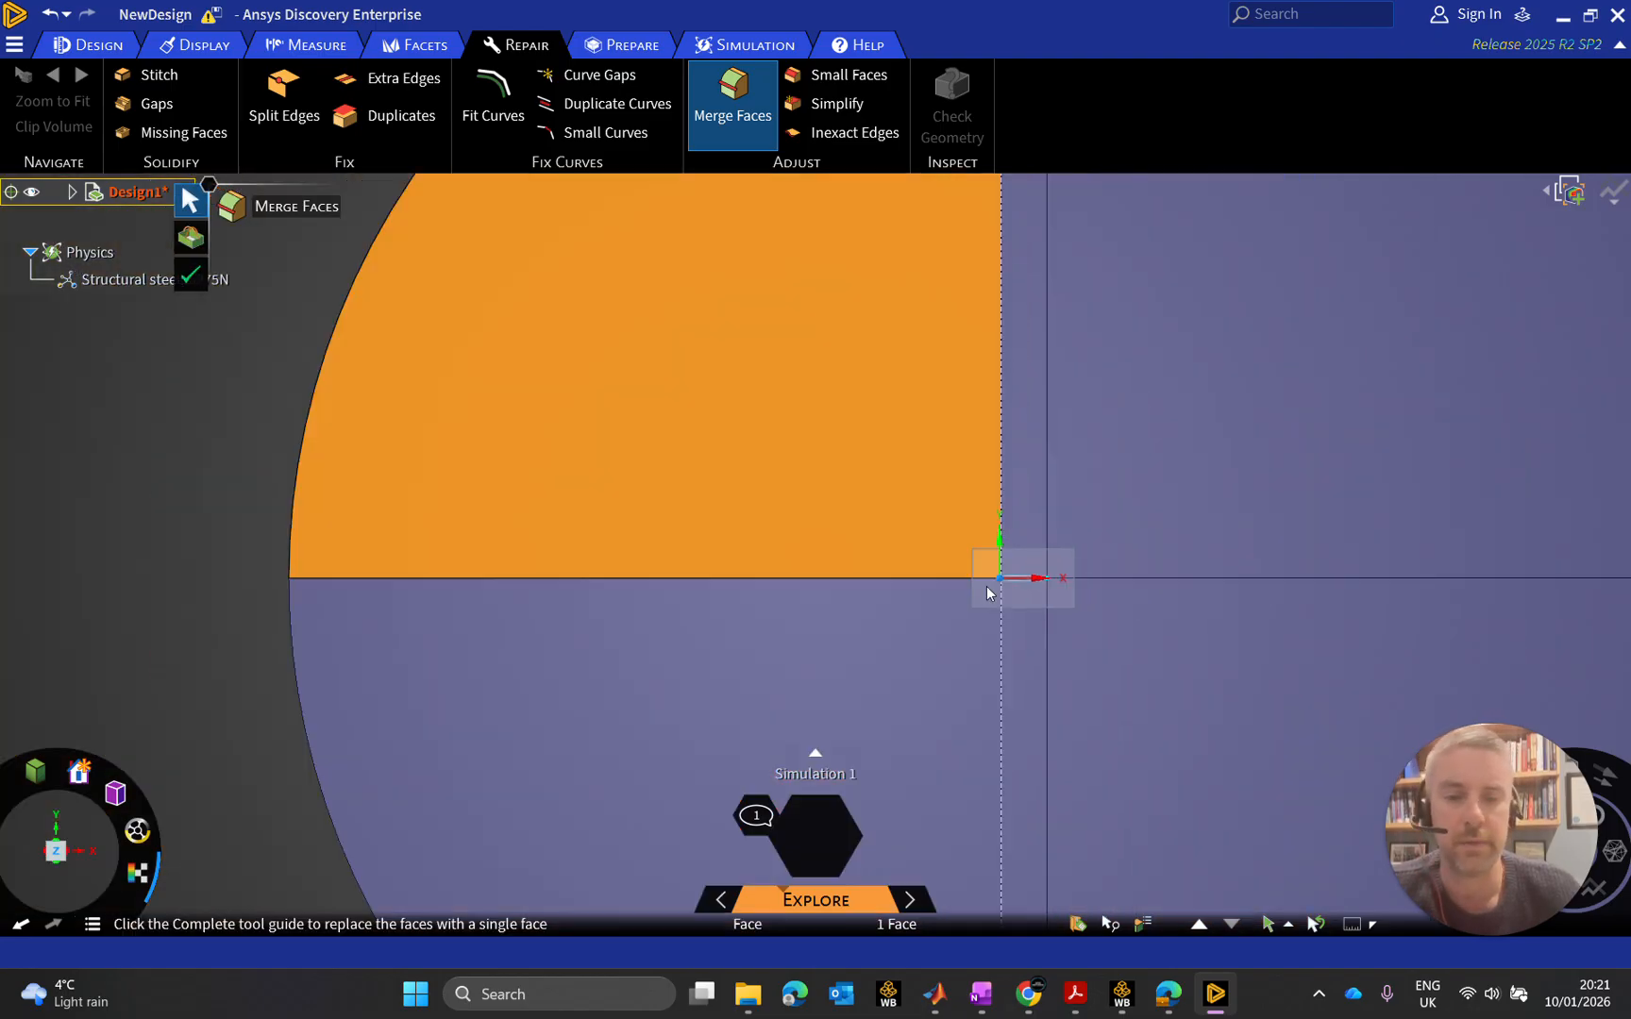
scroll(986, 590, "down", 3)
left_click(937, 614)
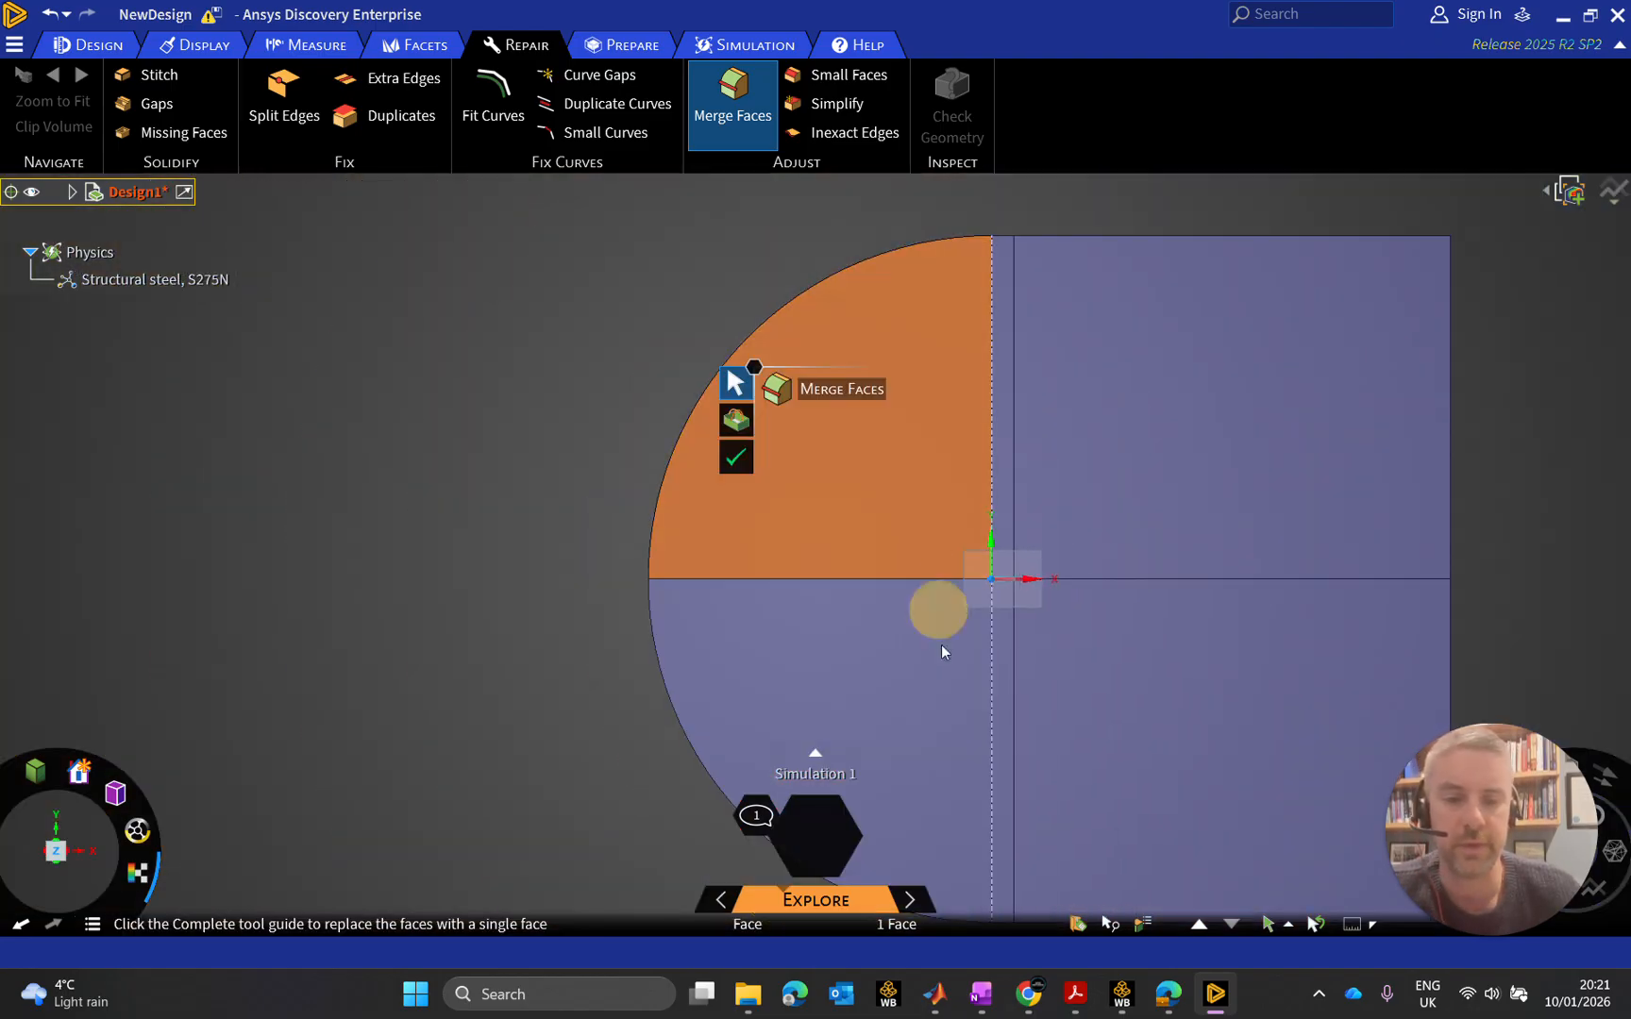
left_click(1006, 501)
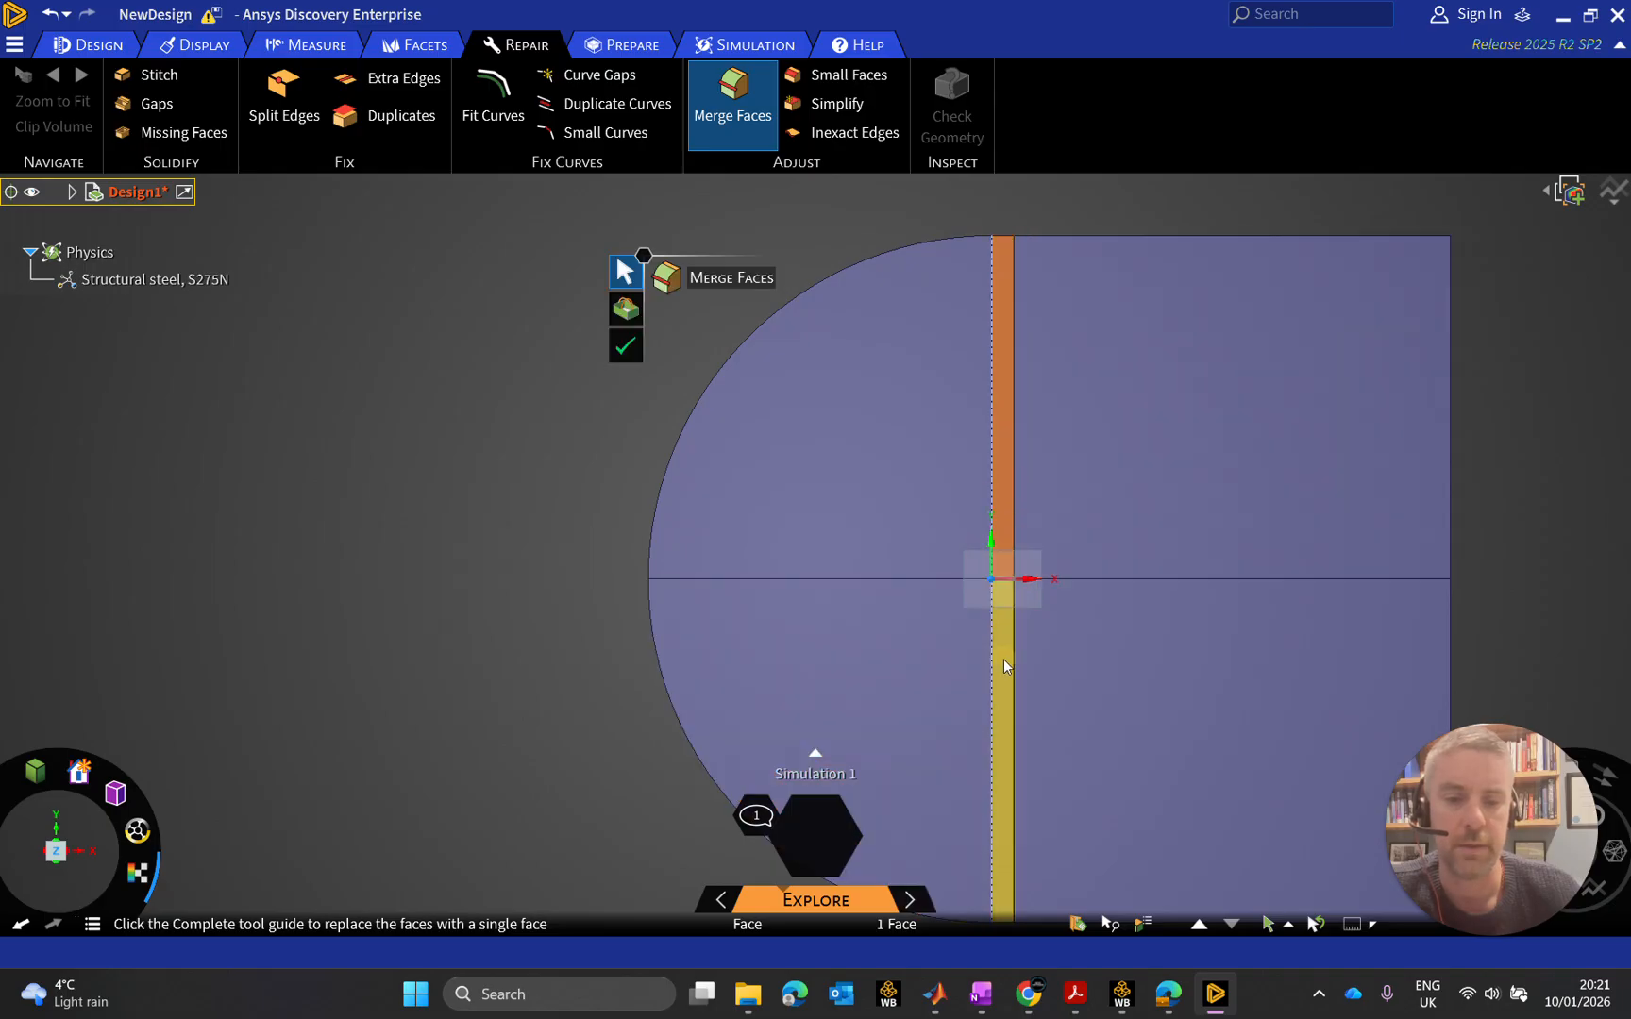
left_click(1005, 662)
left_click(1151, 474)
left_click(1097, 659)
left_click(571, 311)
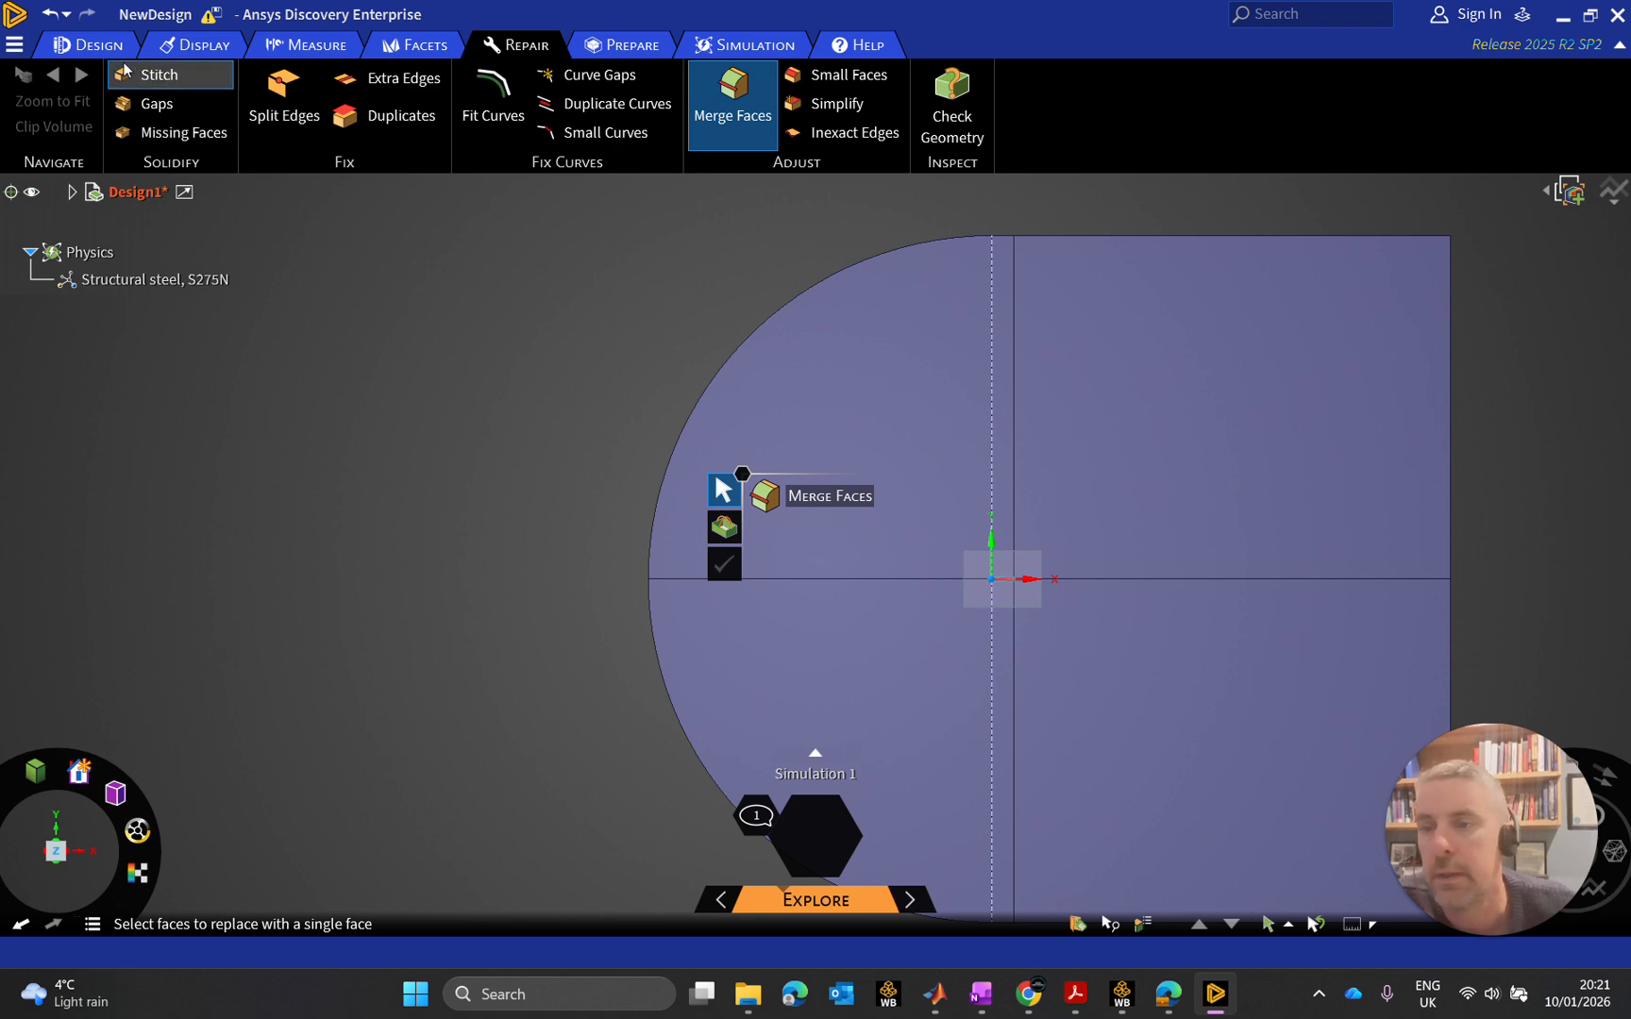
left_click(88, 44)
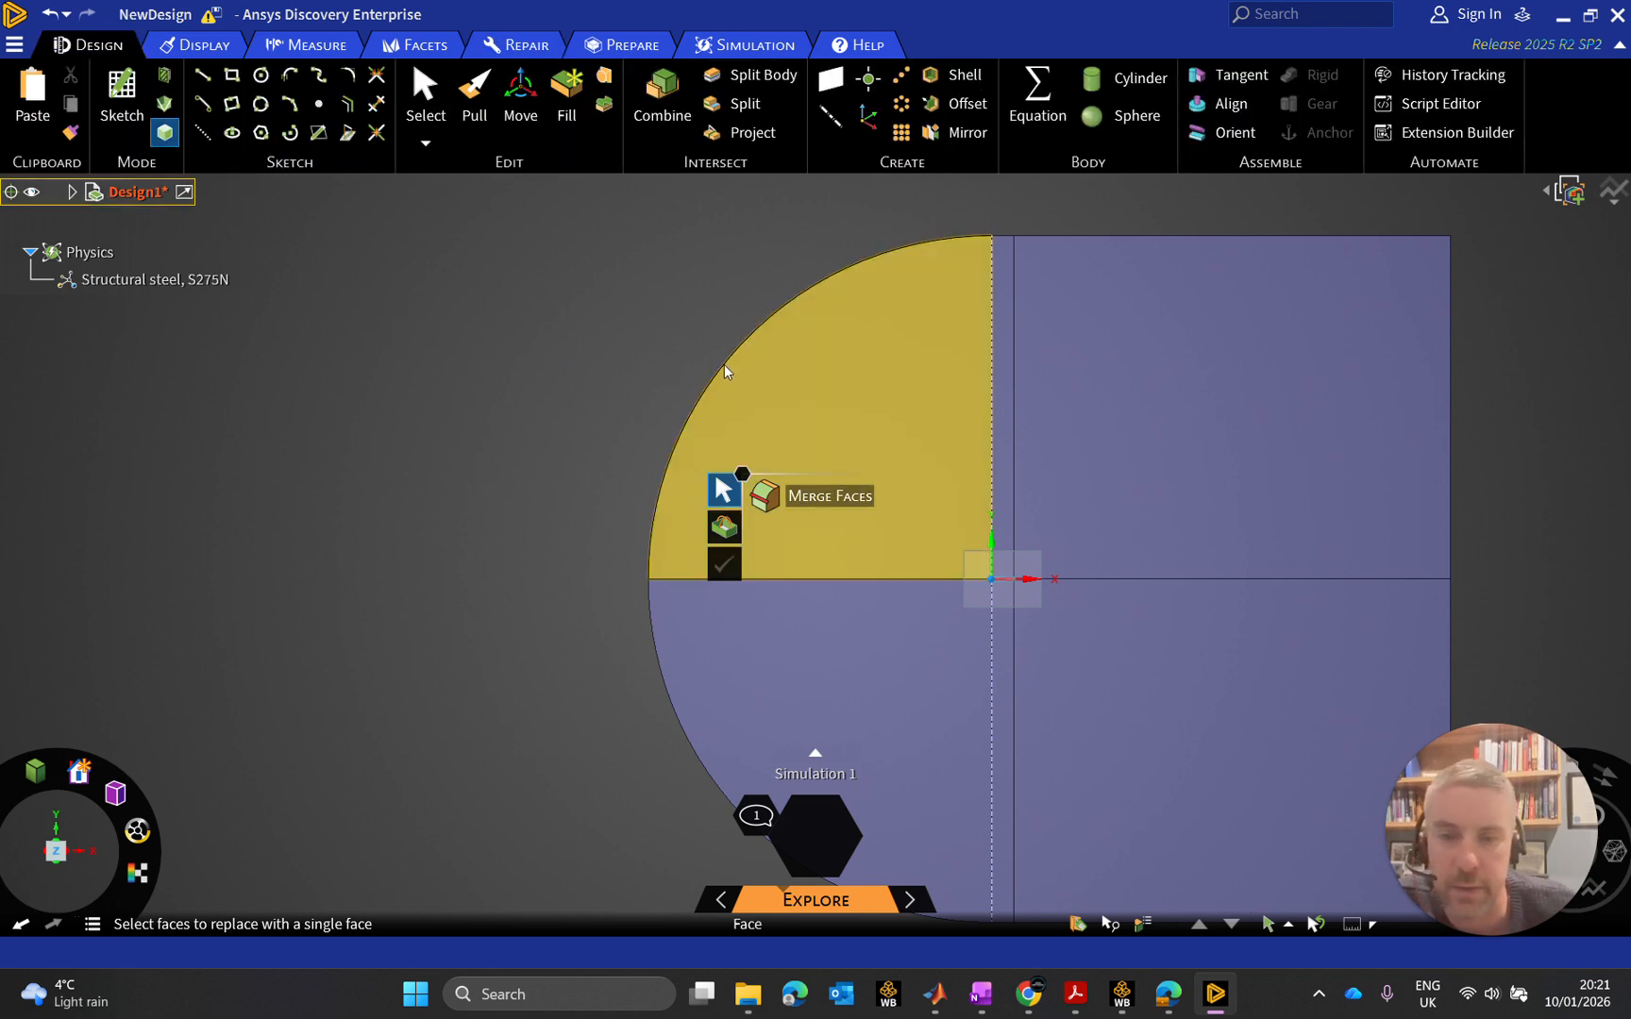
middle_click_drag(540, 394, 349, 381, "ctrl")
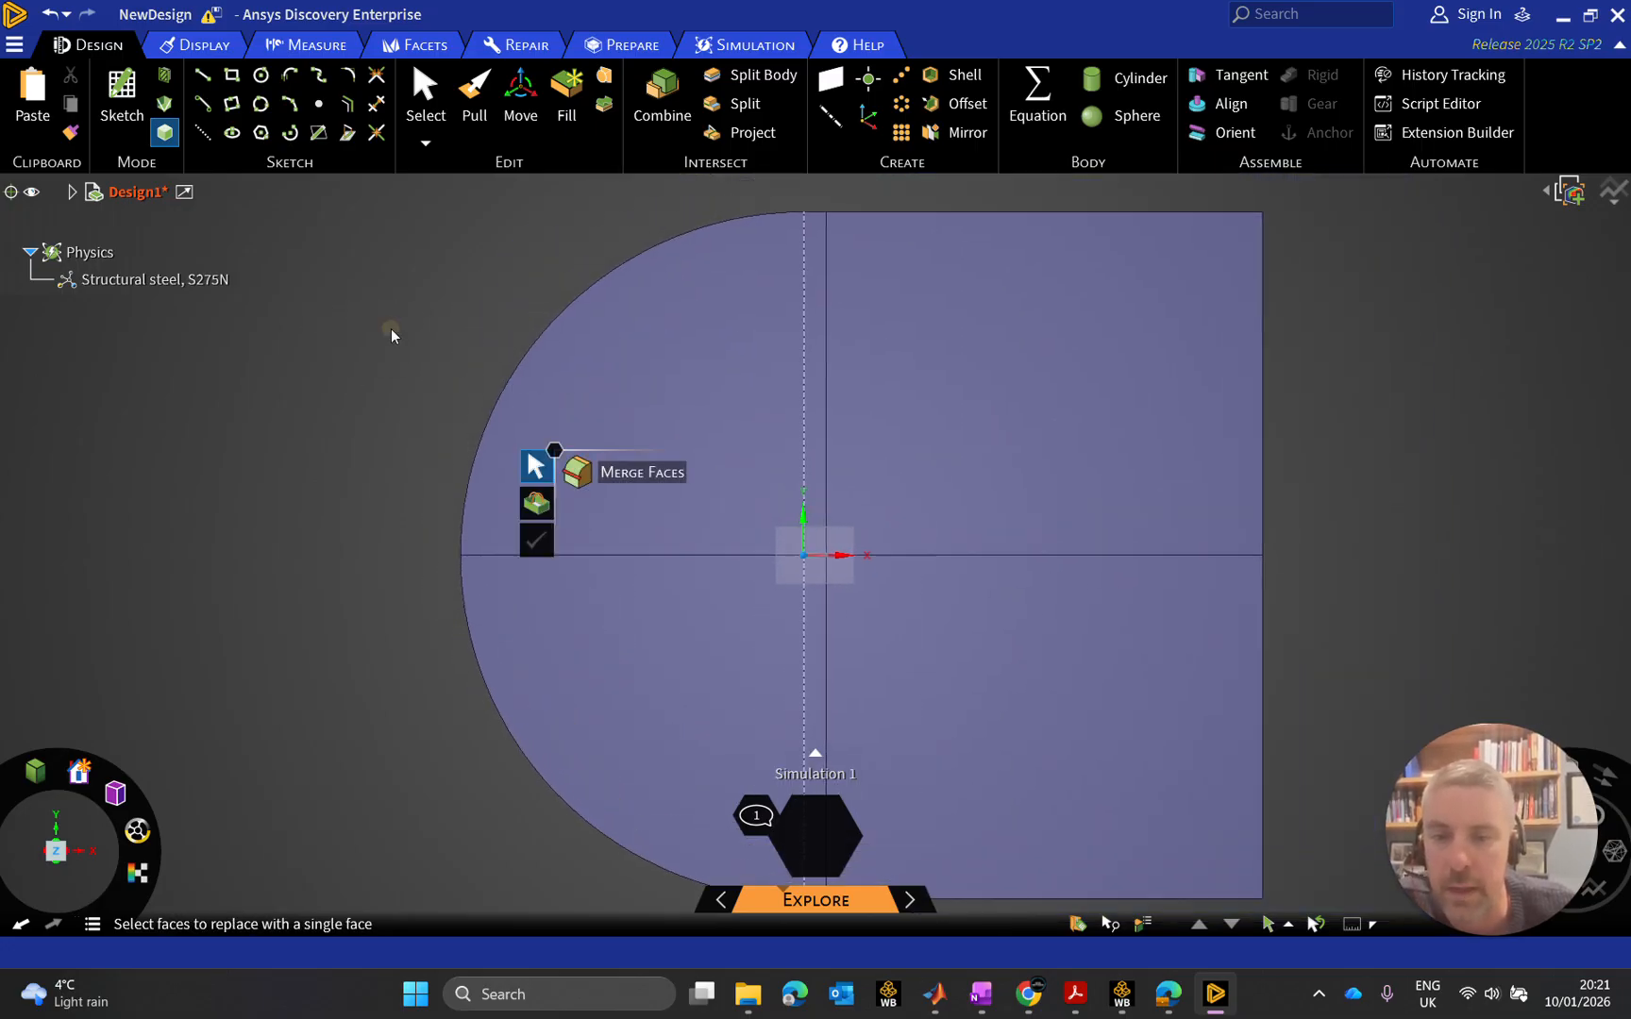
key("Escape")
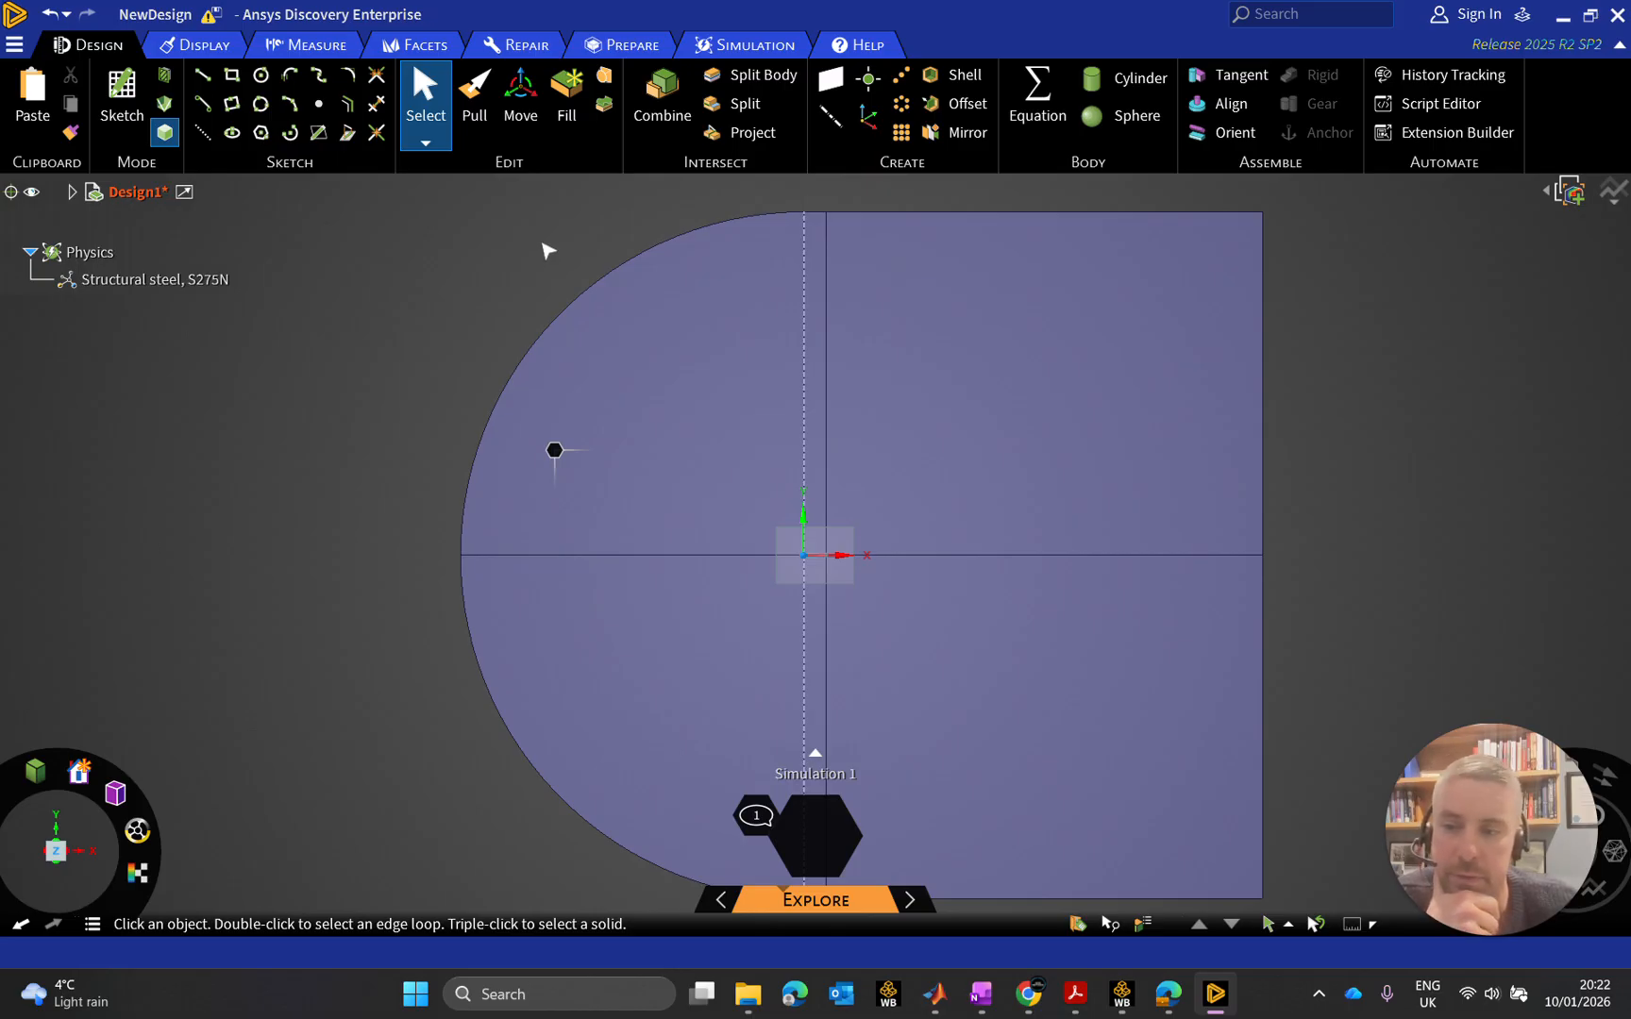
Select the upper and lower semicircular arcs plus the two straight edges along the domain's upper boundary
left_click(578, 302)
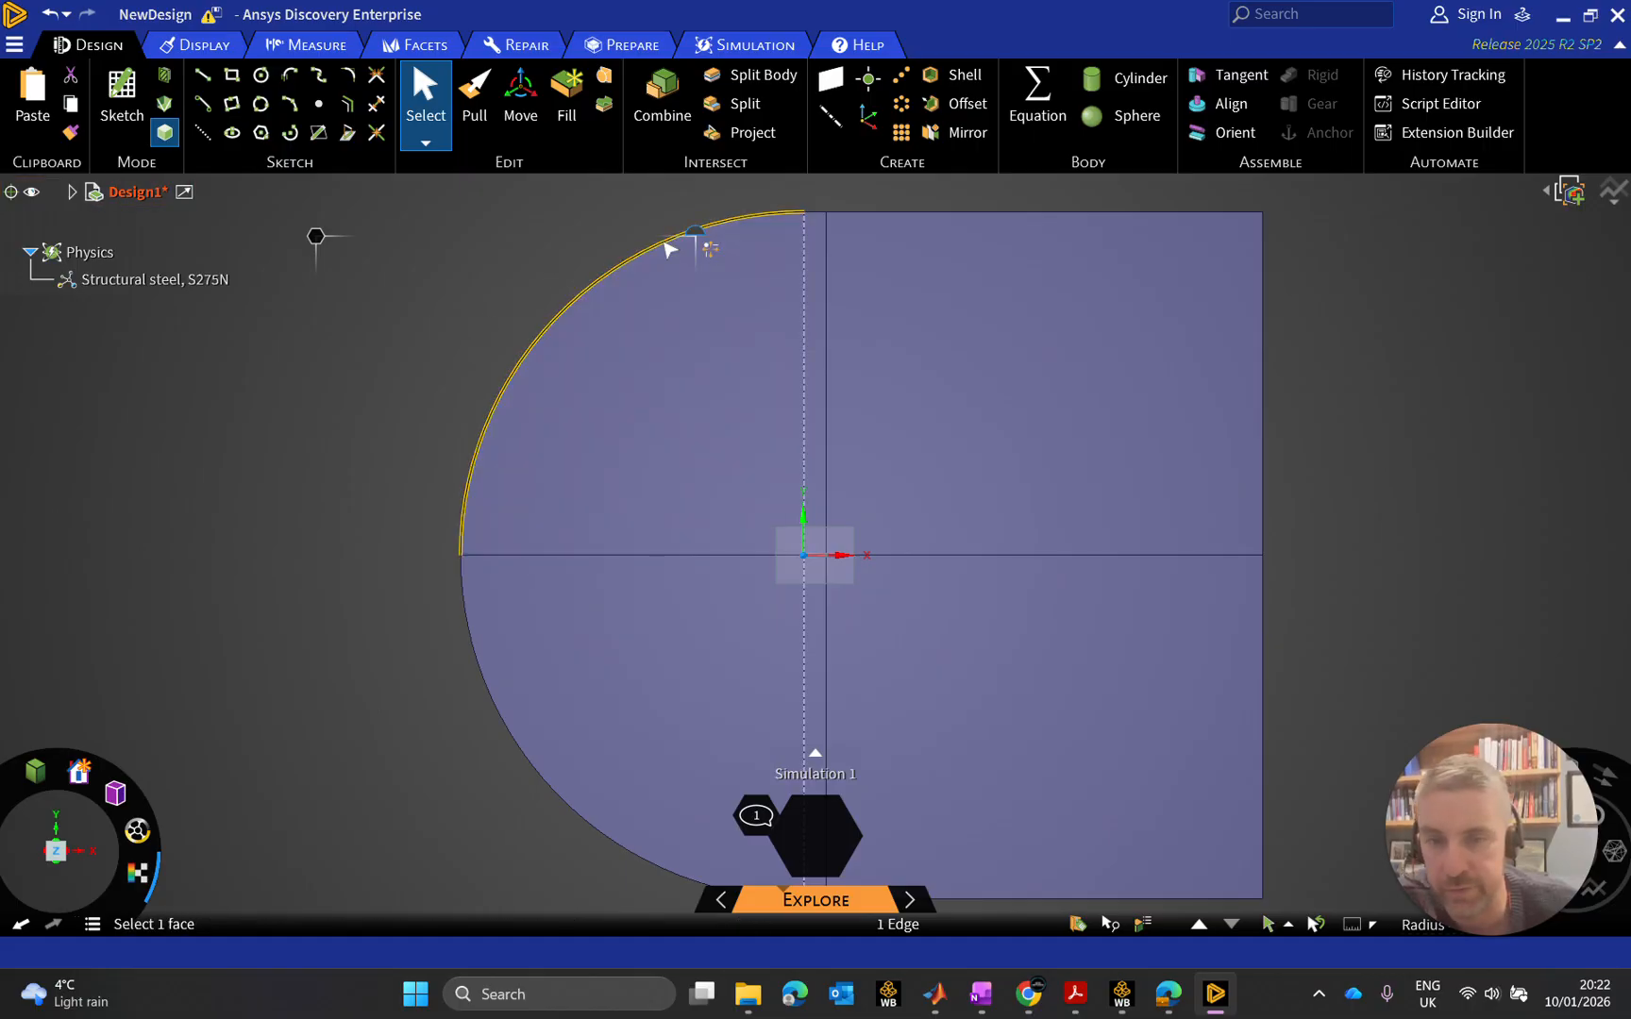
left_click(463, 600, "ctrl")
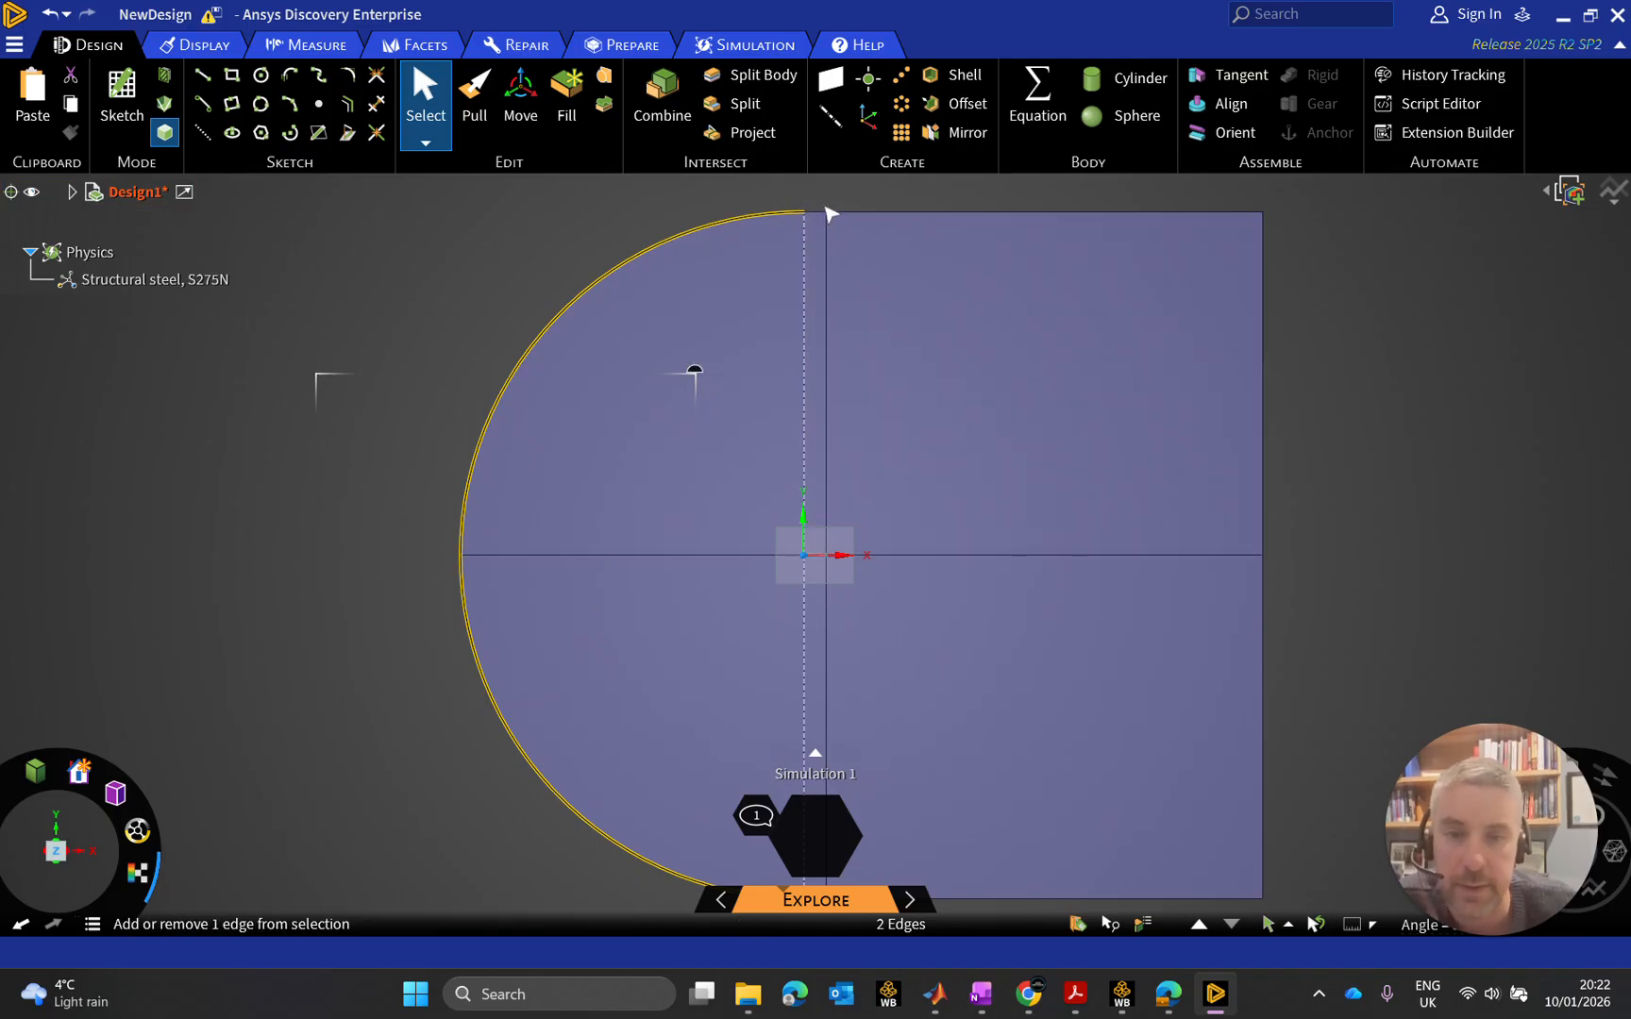
scroll(830, 215, "up", 5)
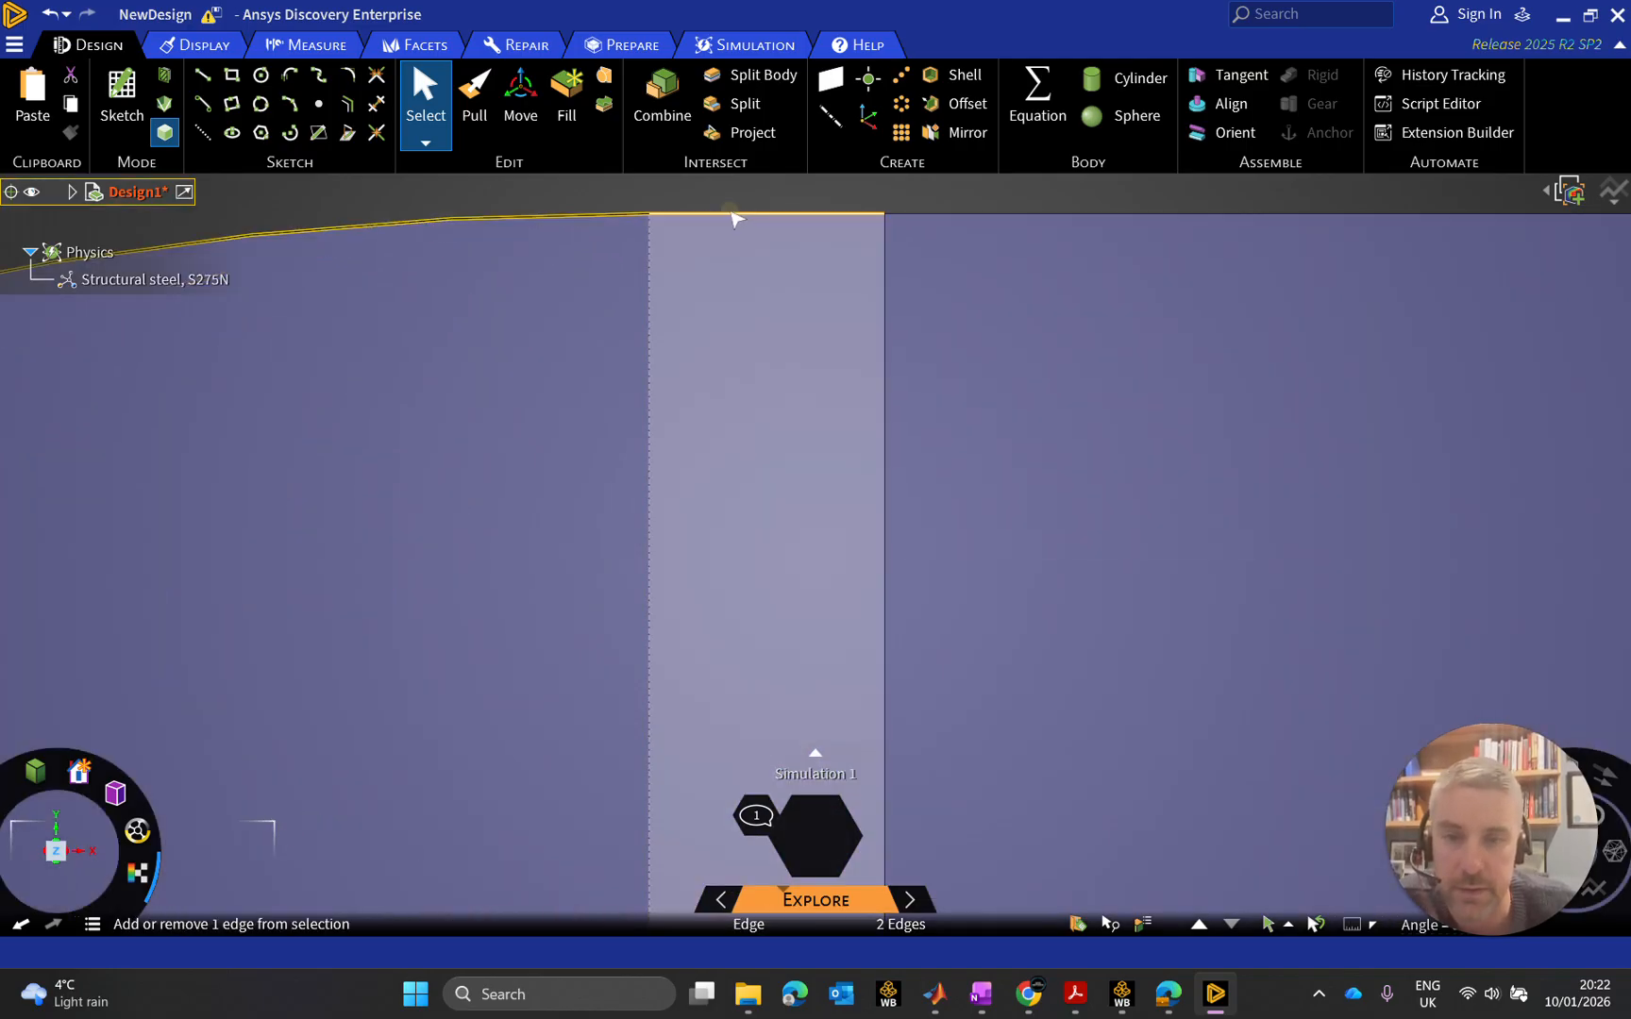
left_click(750, 216, "ctrl")
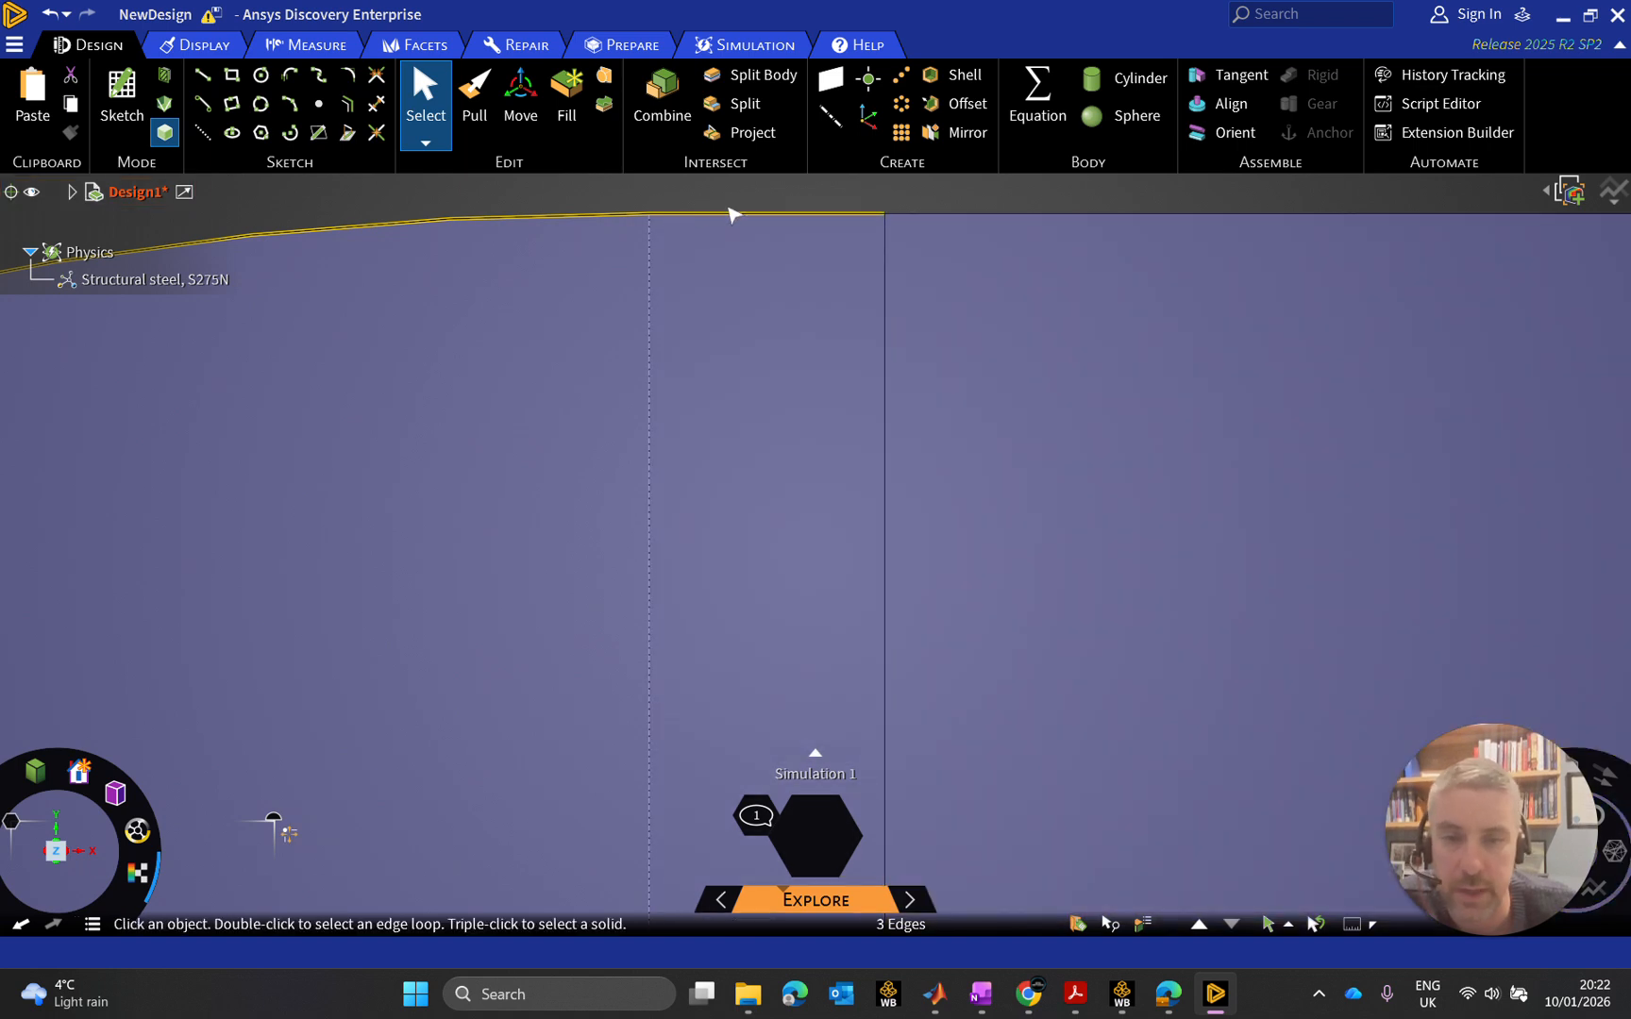
left_click(977, 216, "ctrl")
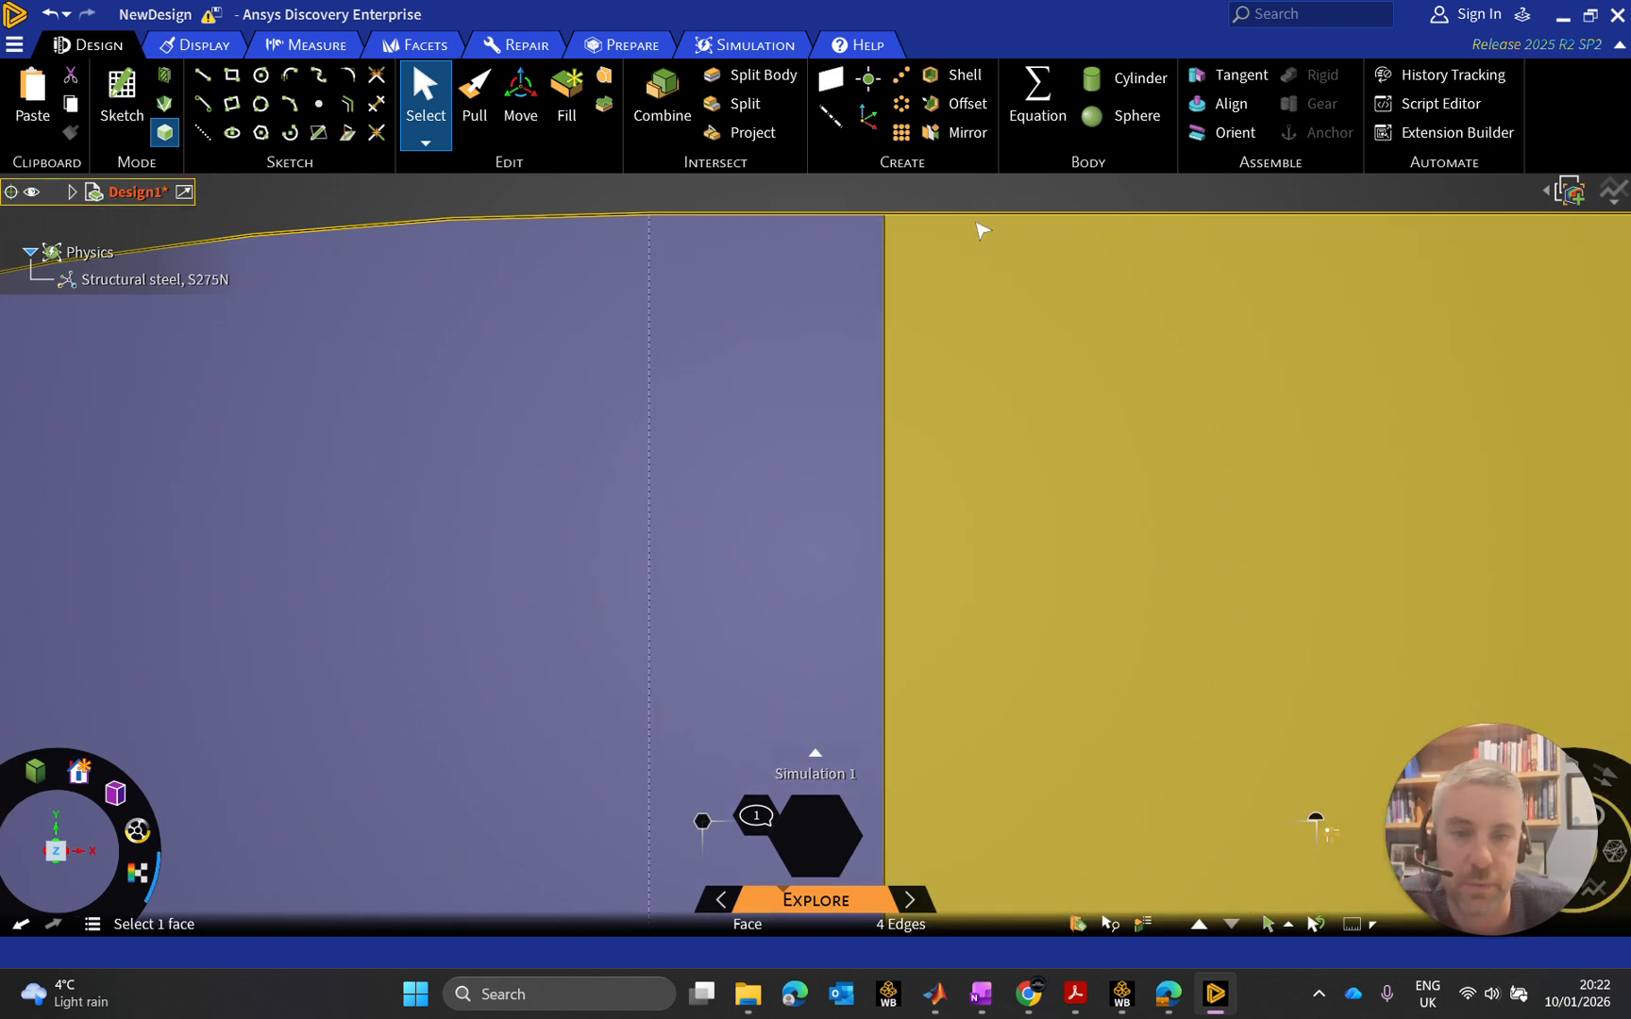
Add the two straight edges along the domain's lower boundary to the edge selection
scroll(772, 229, "down", 5)
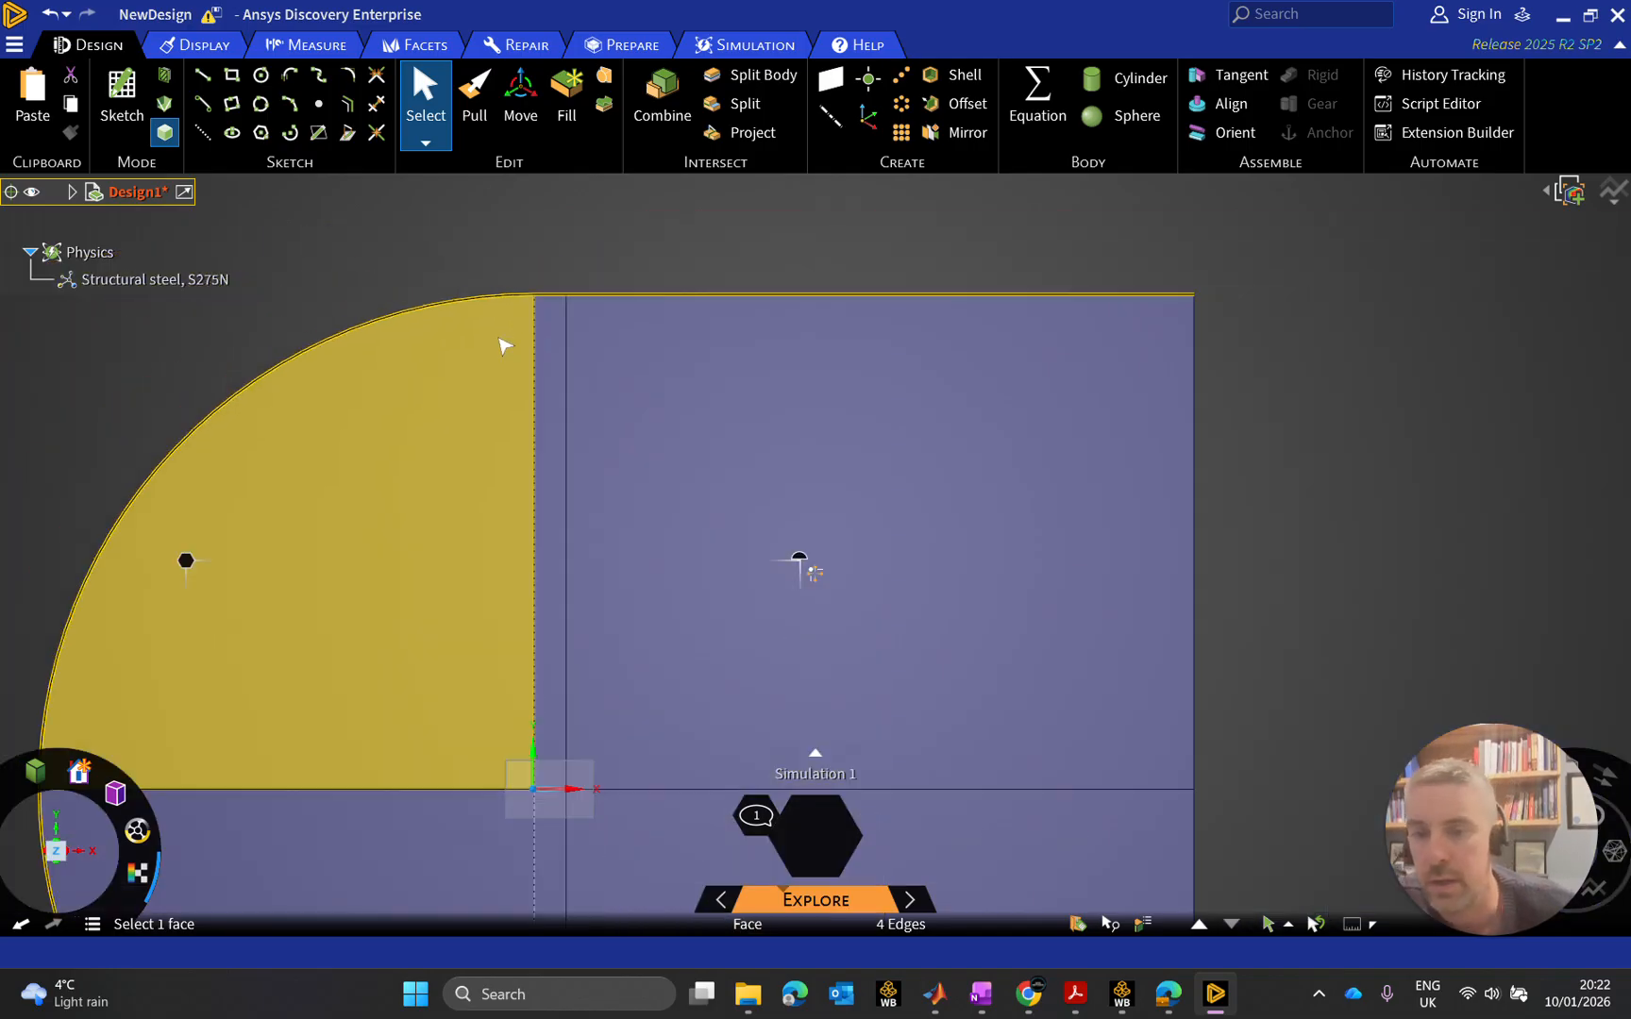
scroll(505, 347, "down", 3)
scroll(508, 810, "up", 4)
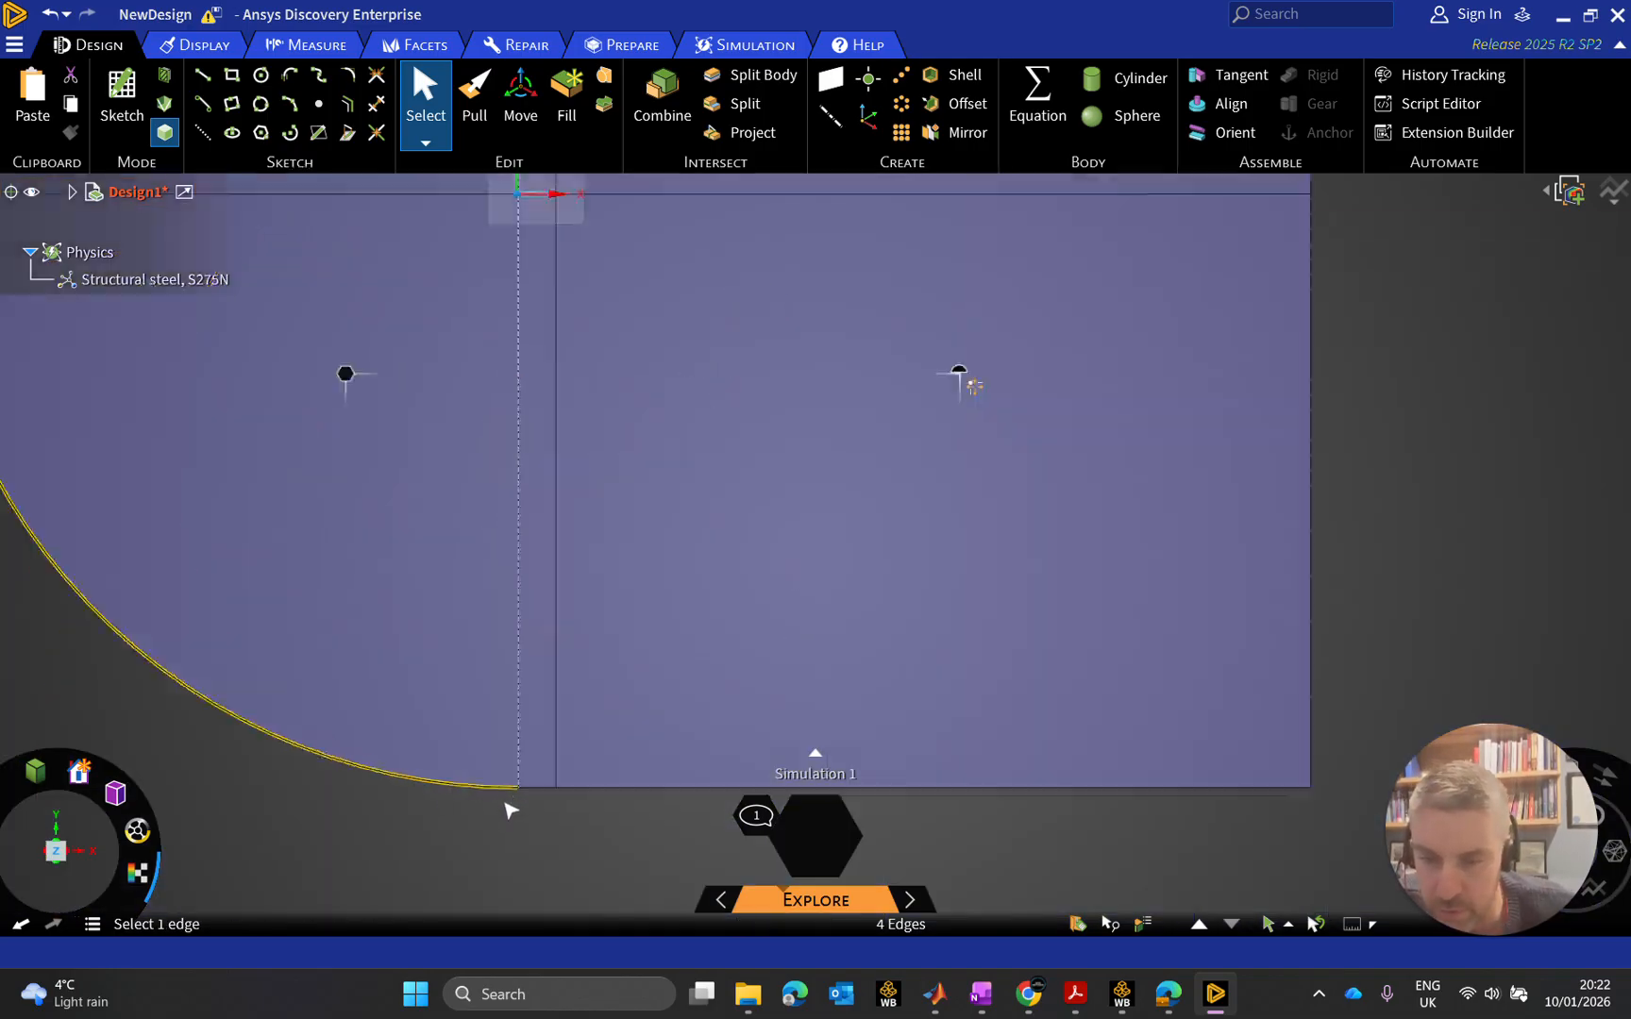
scroll(538, 802, "up", 3)
left_click(578, 750, "ctrl")
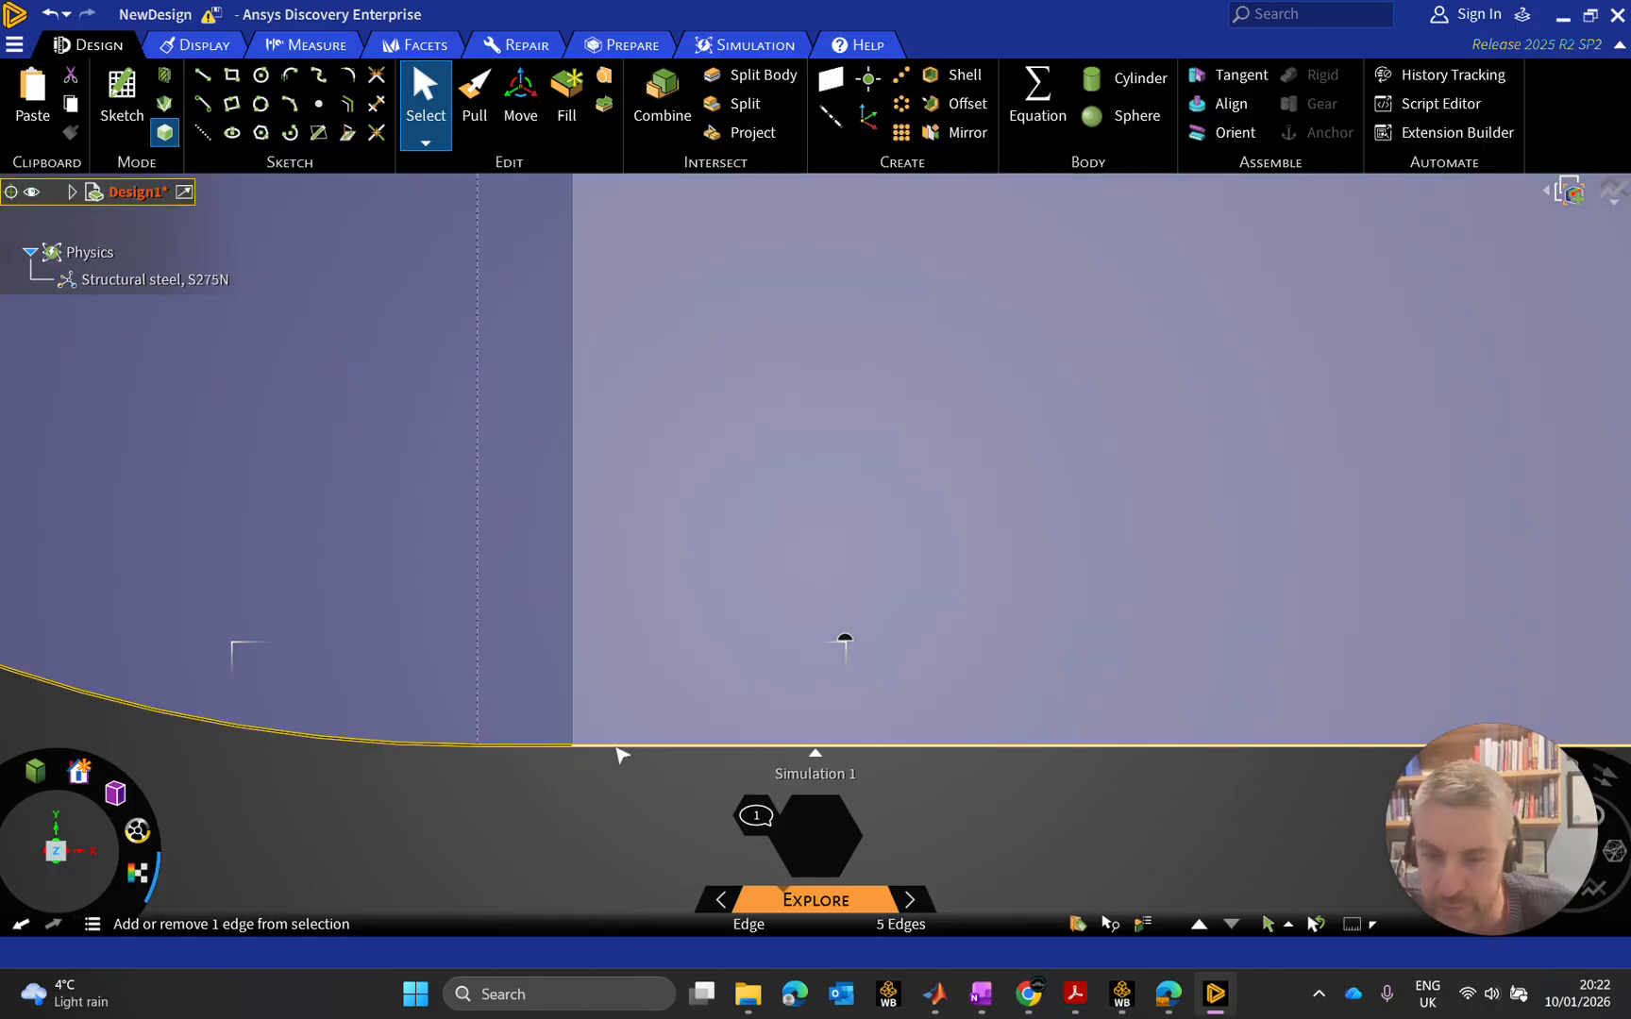
left_click(617, 750, "ctrl")
scroll(613, 678, "down", 6)
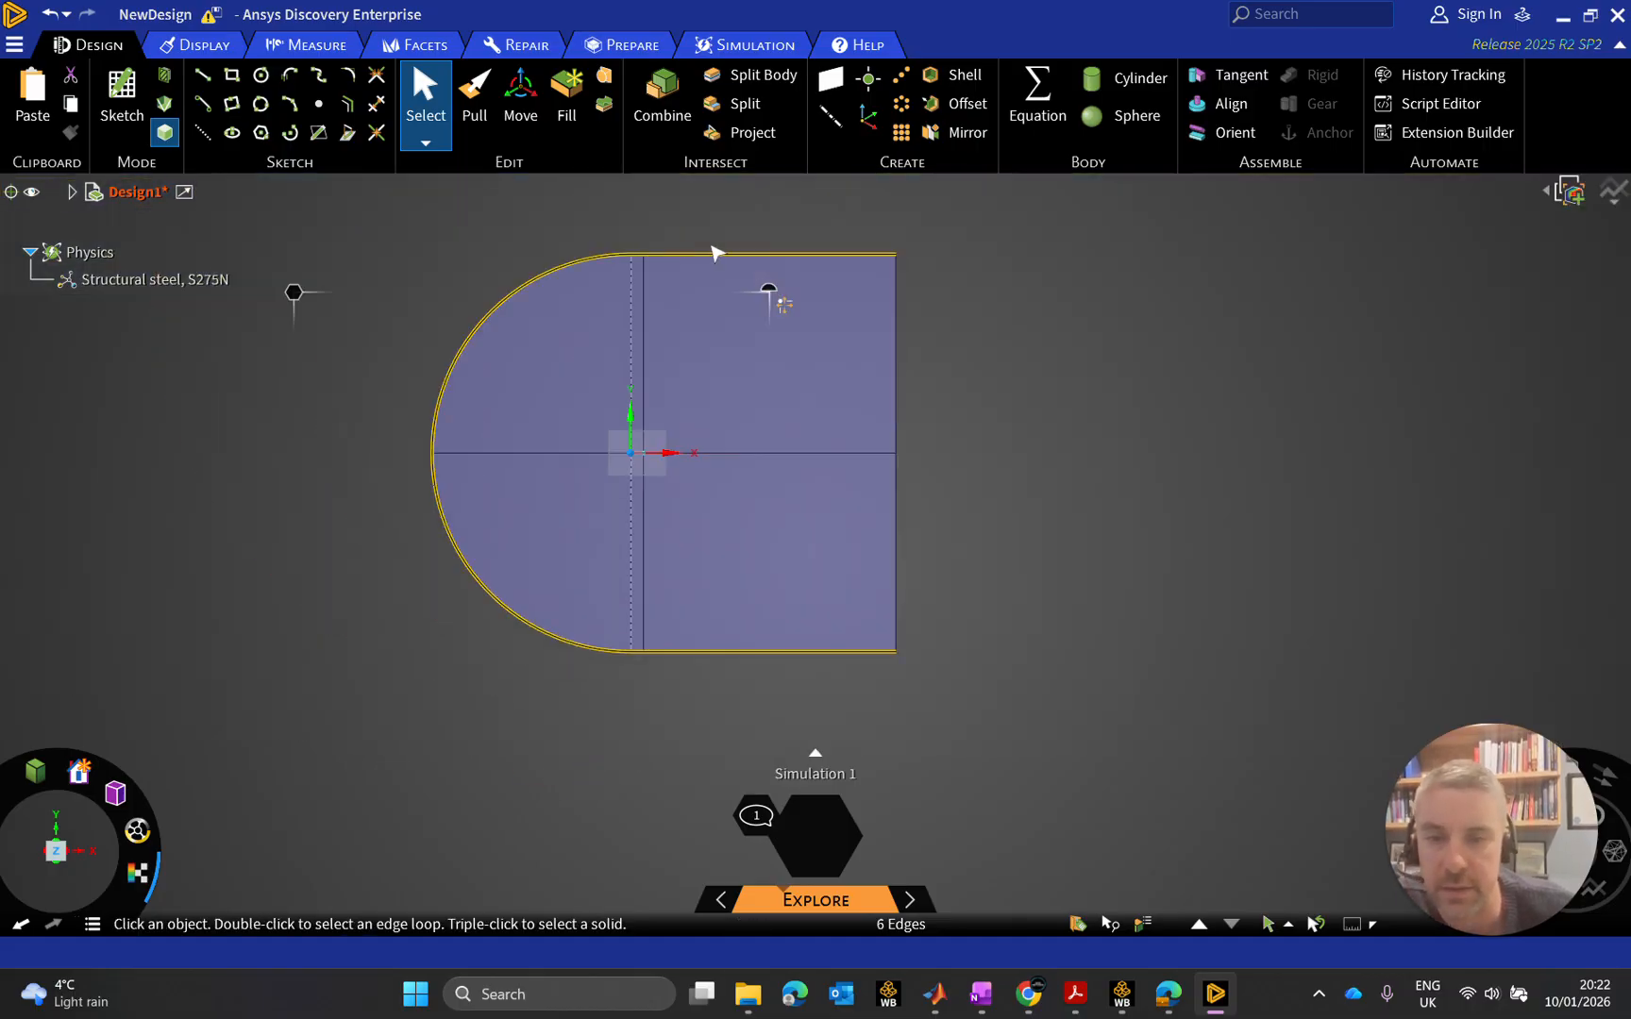
scroll(715, 252, "up", 2)
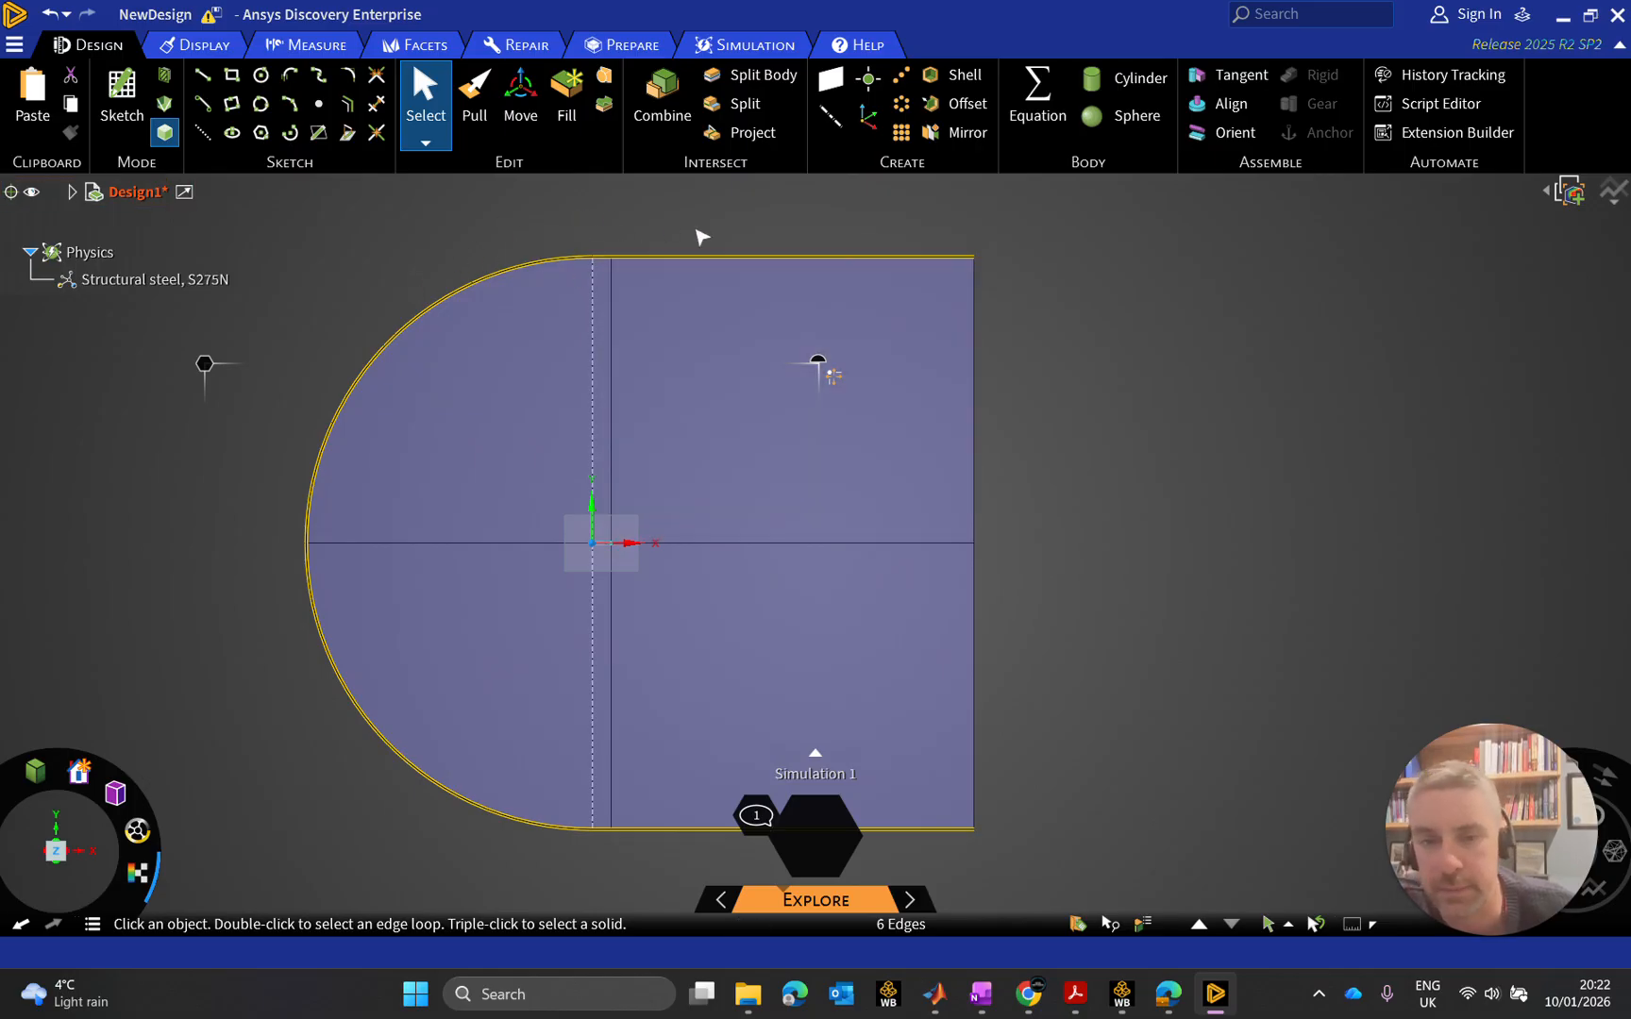
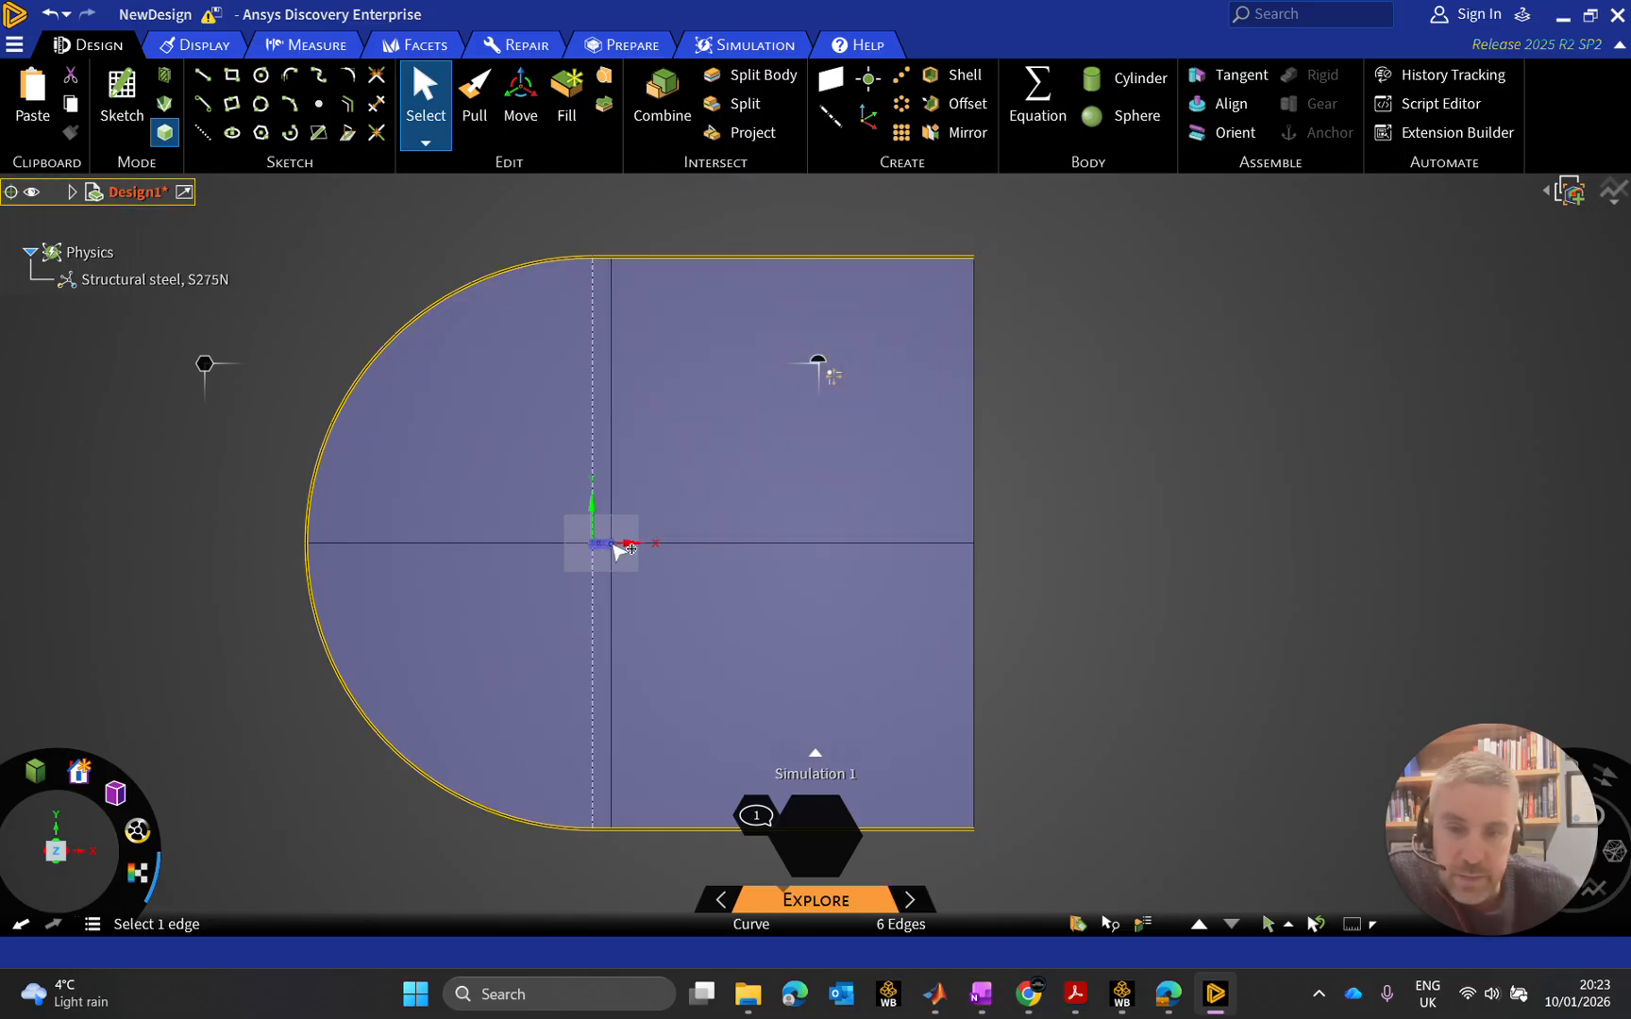
Examine the airfoil cut-out and the surrounding domain faces with the outer boundary edges still selected
scroll(600, 555, "up", 3)
scroll(600, 555, "down", 3)
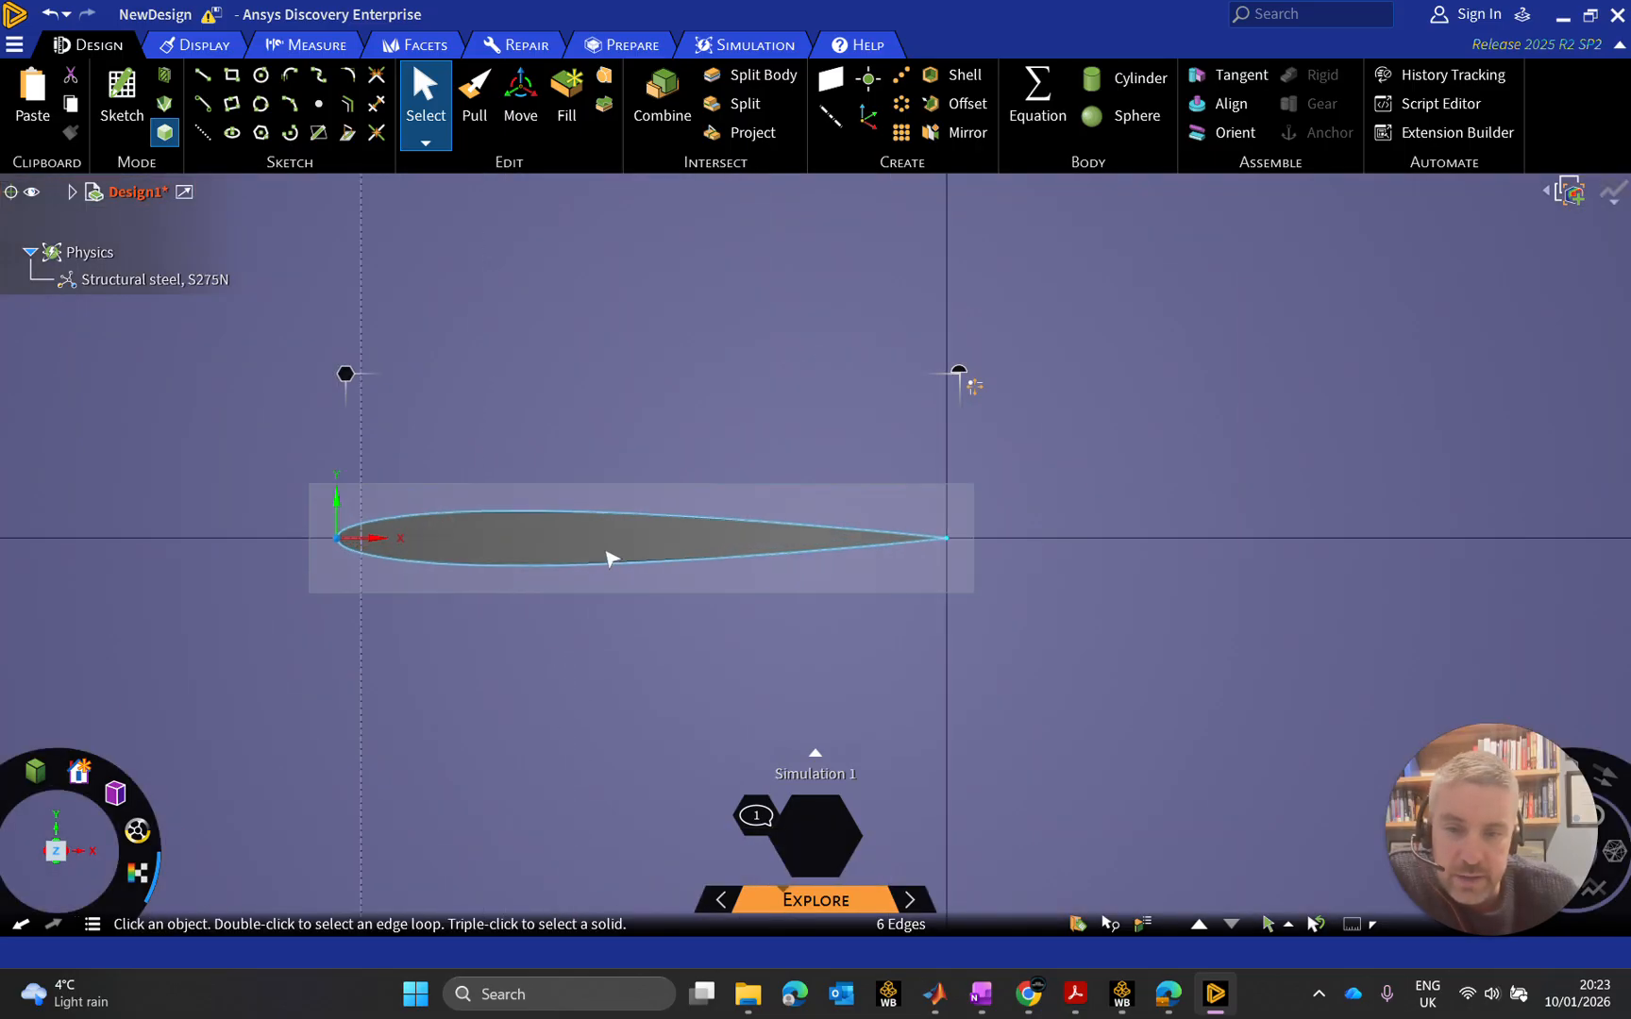
left_click(675, 530)
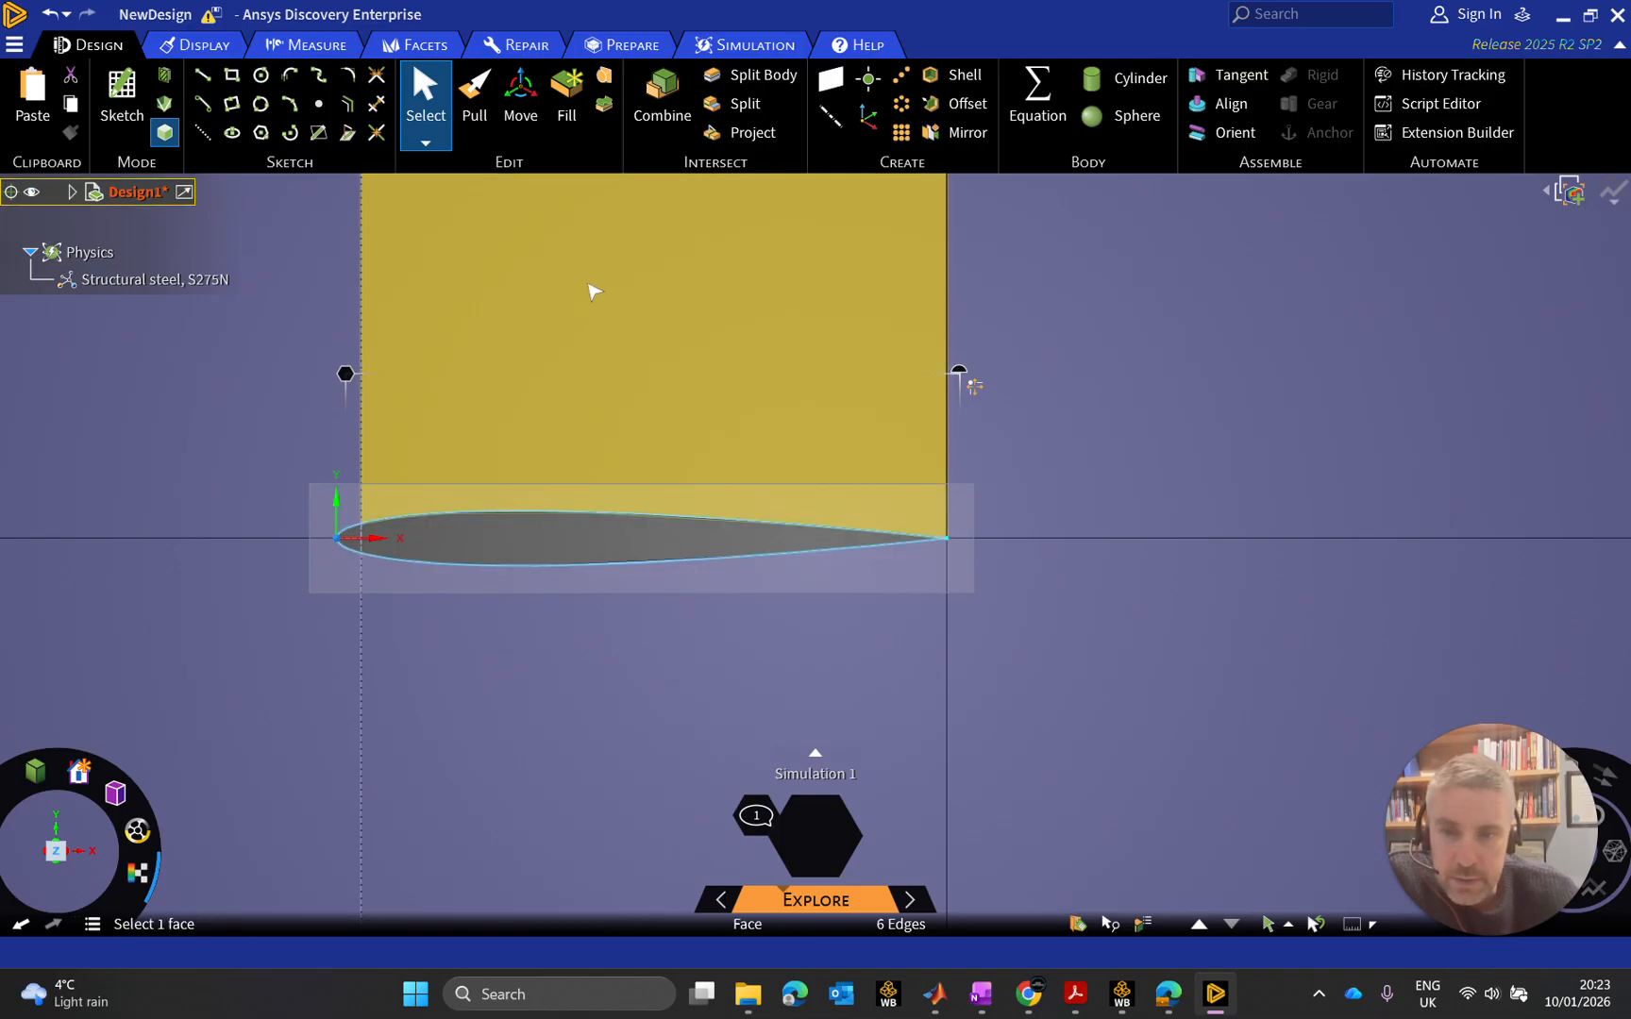
scroll(623, 399, "down", 10)
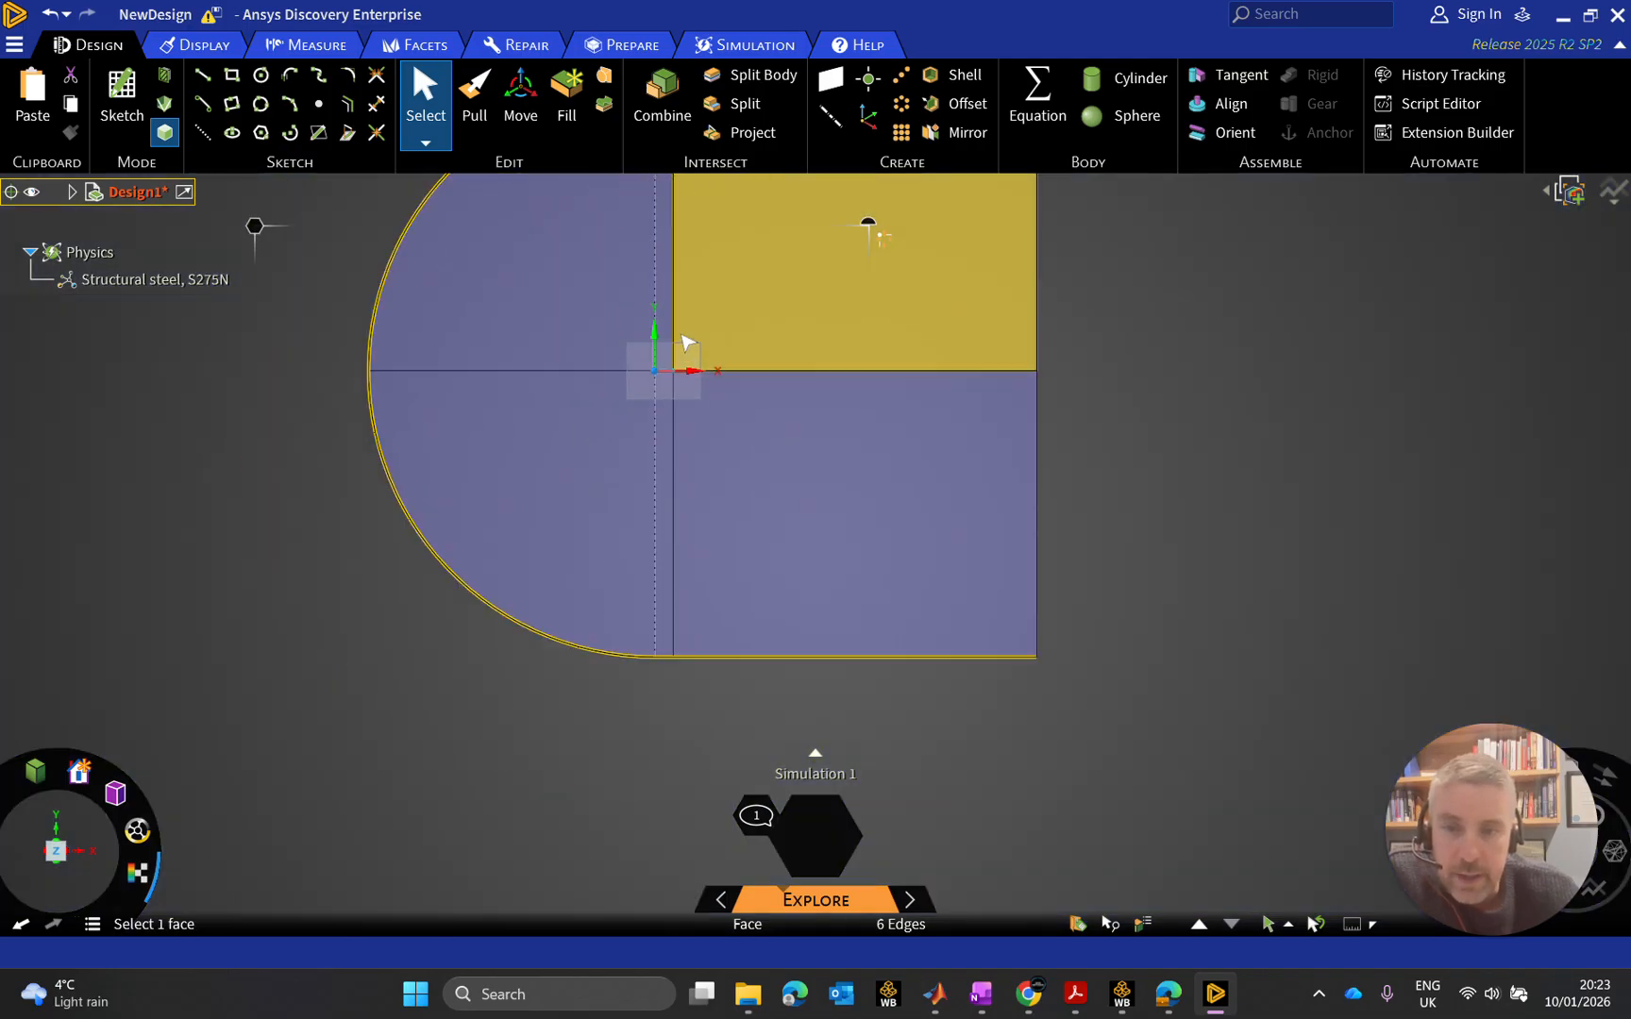
scroll(690, 333, "up", 3)
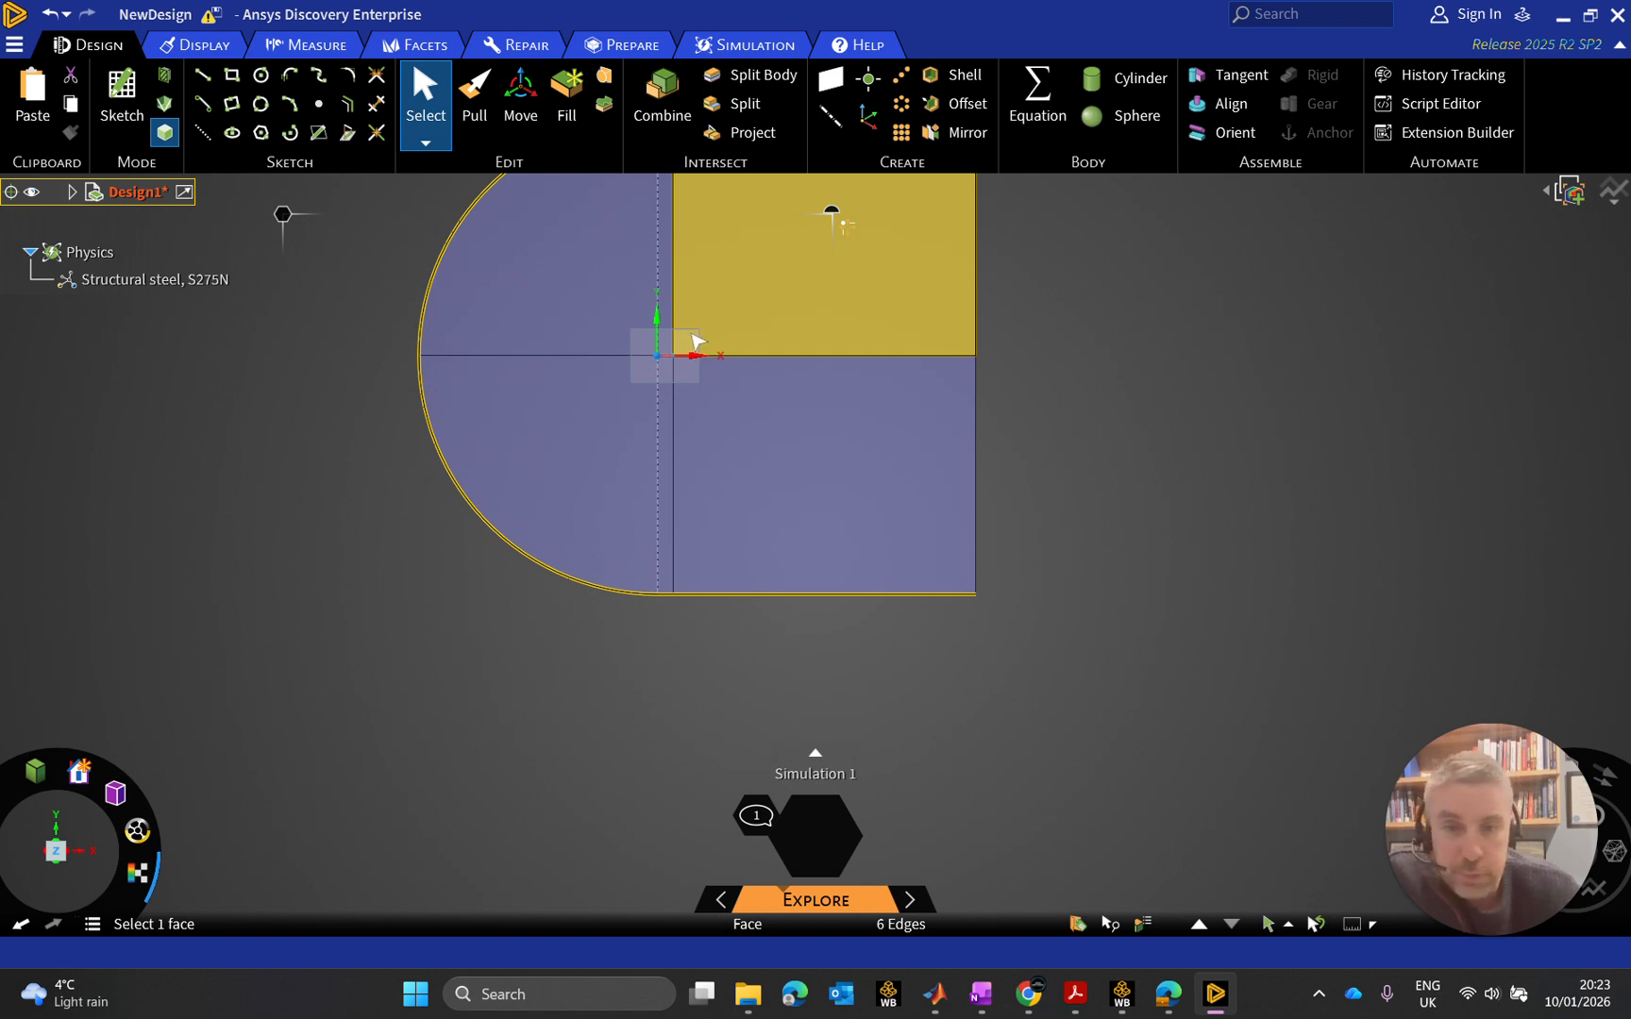
scroll(686, 343, "down", 1)
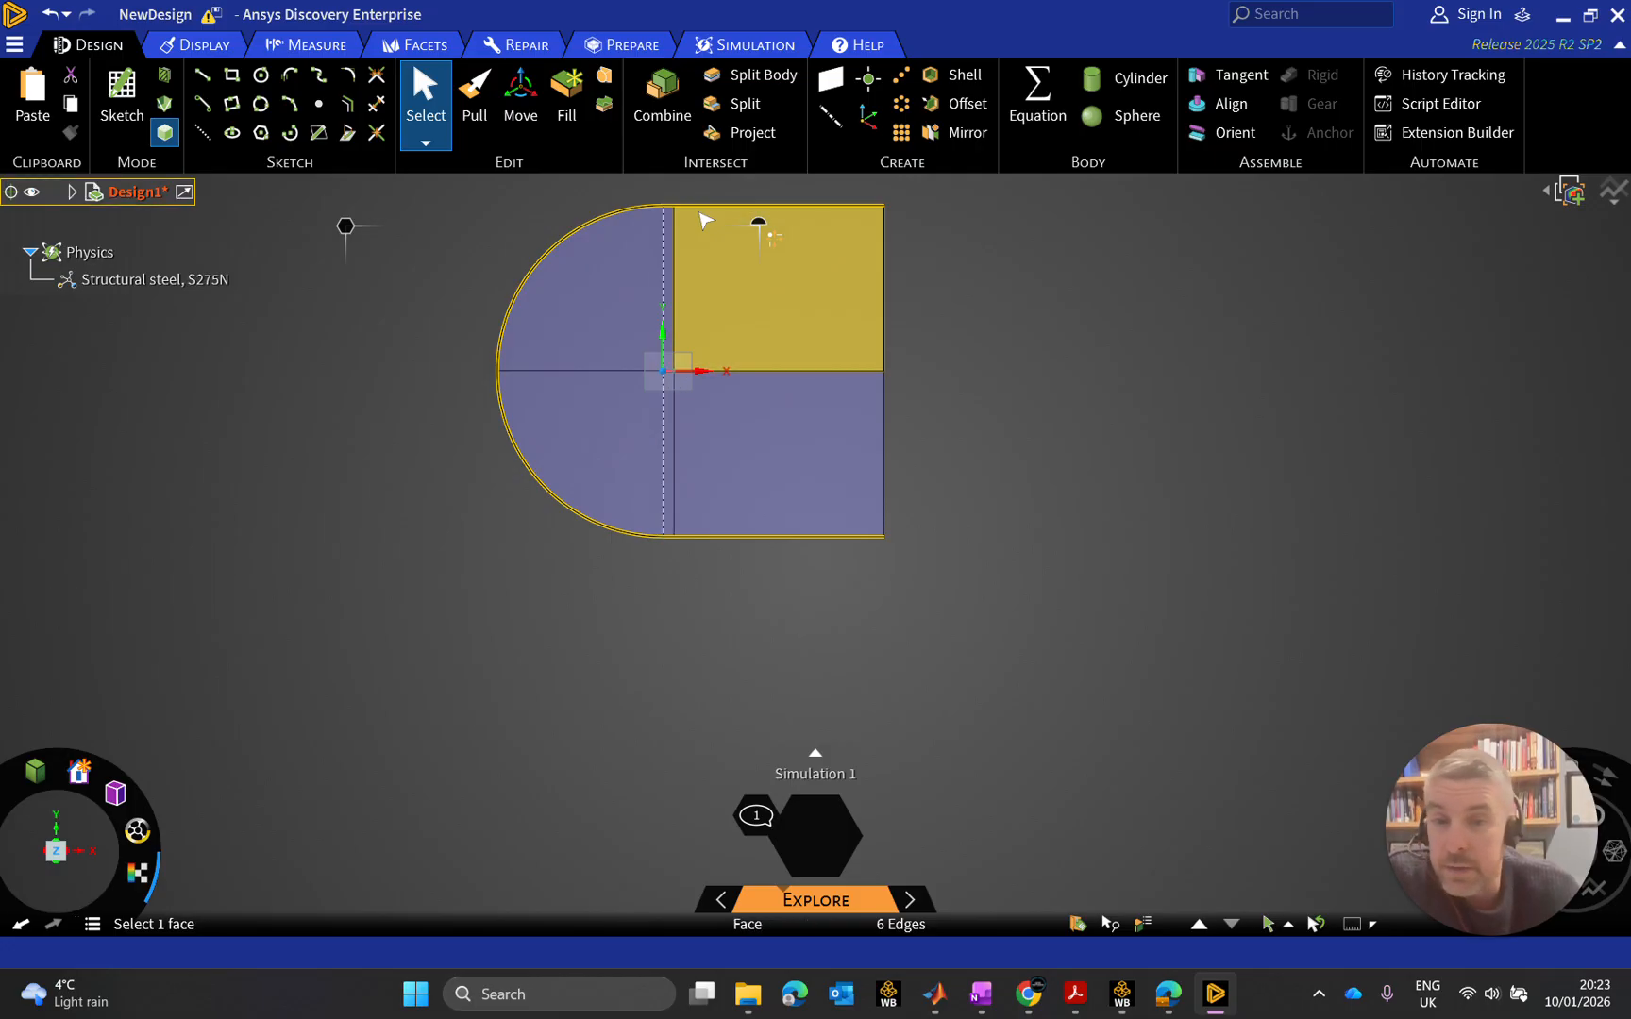
scroll(705, 217, "up", 3)
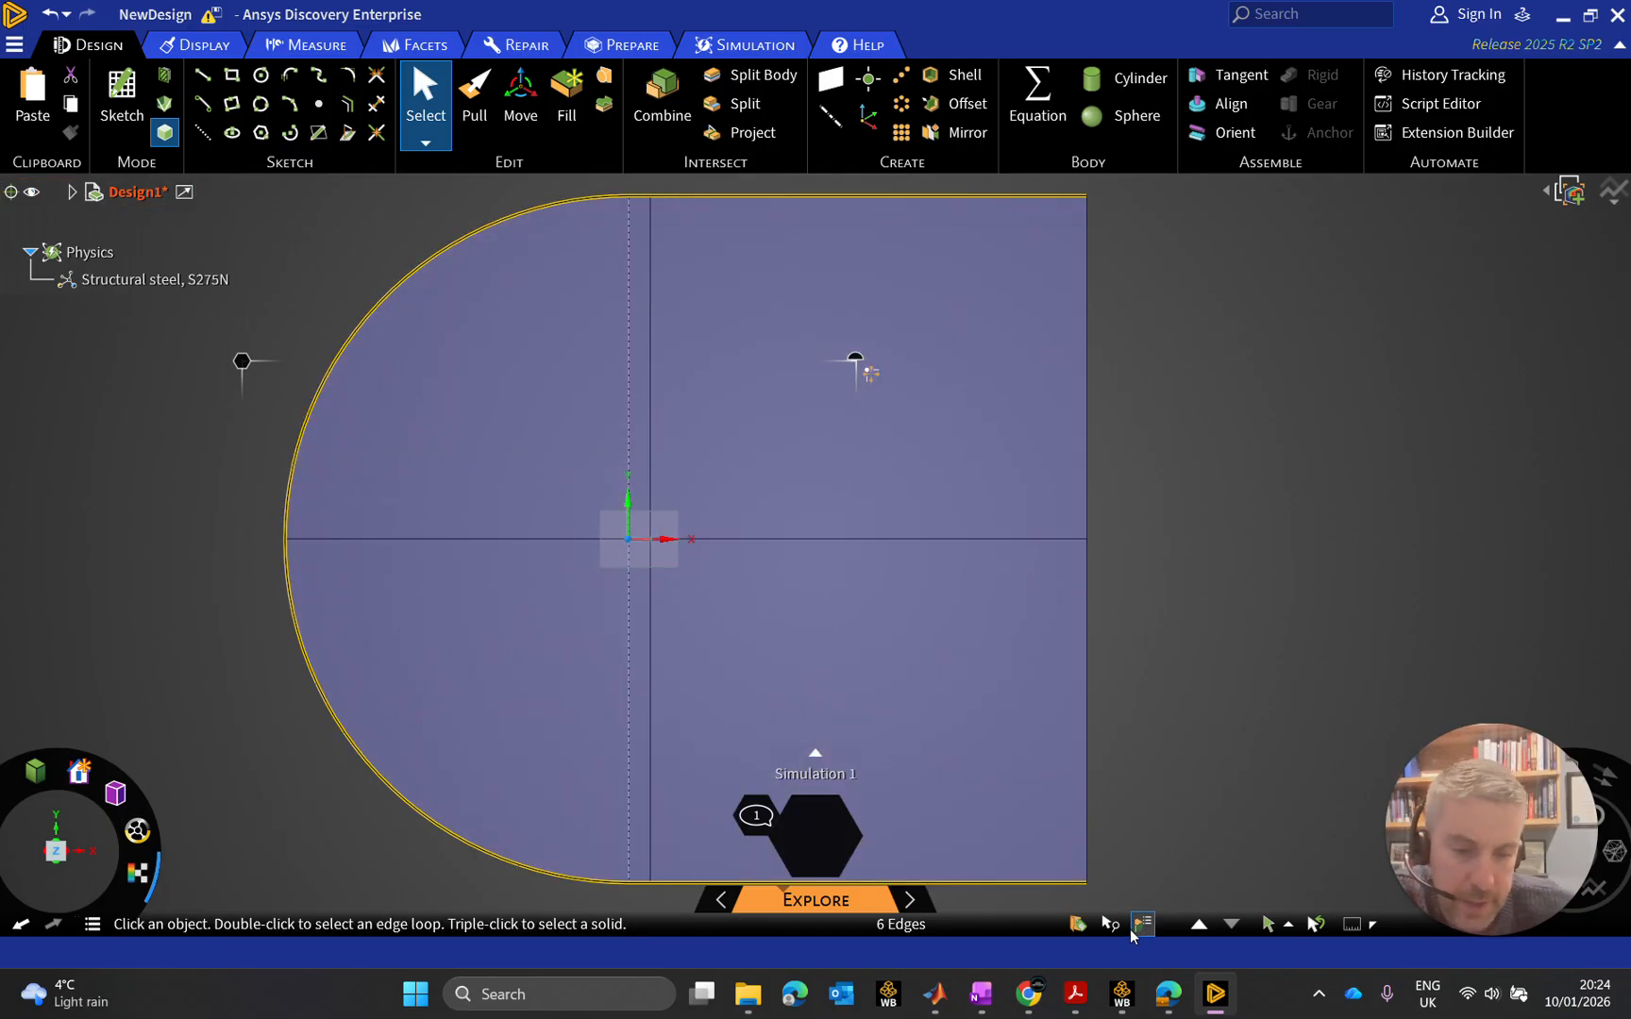
Create a named selection called INLET from the six selected outer boundary edges
left_click(1077, 924)
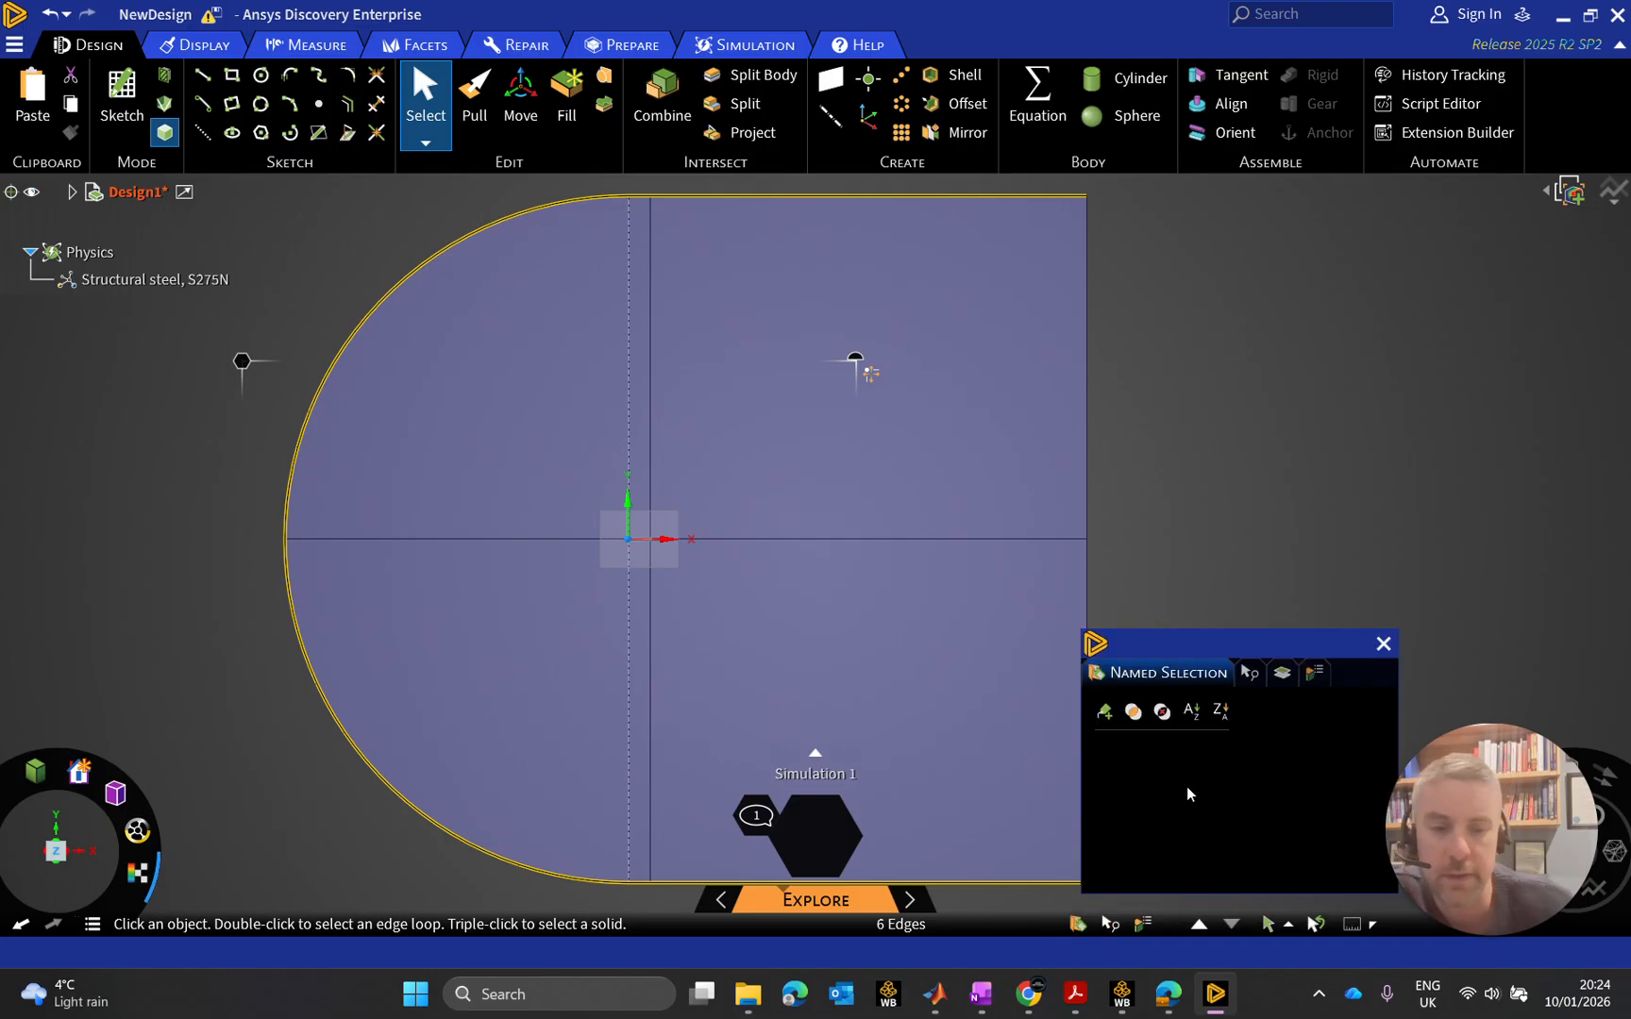
left_click(1111, 719)
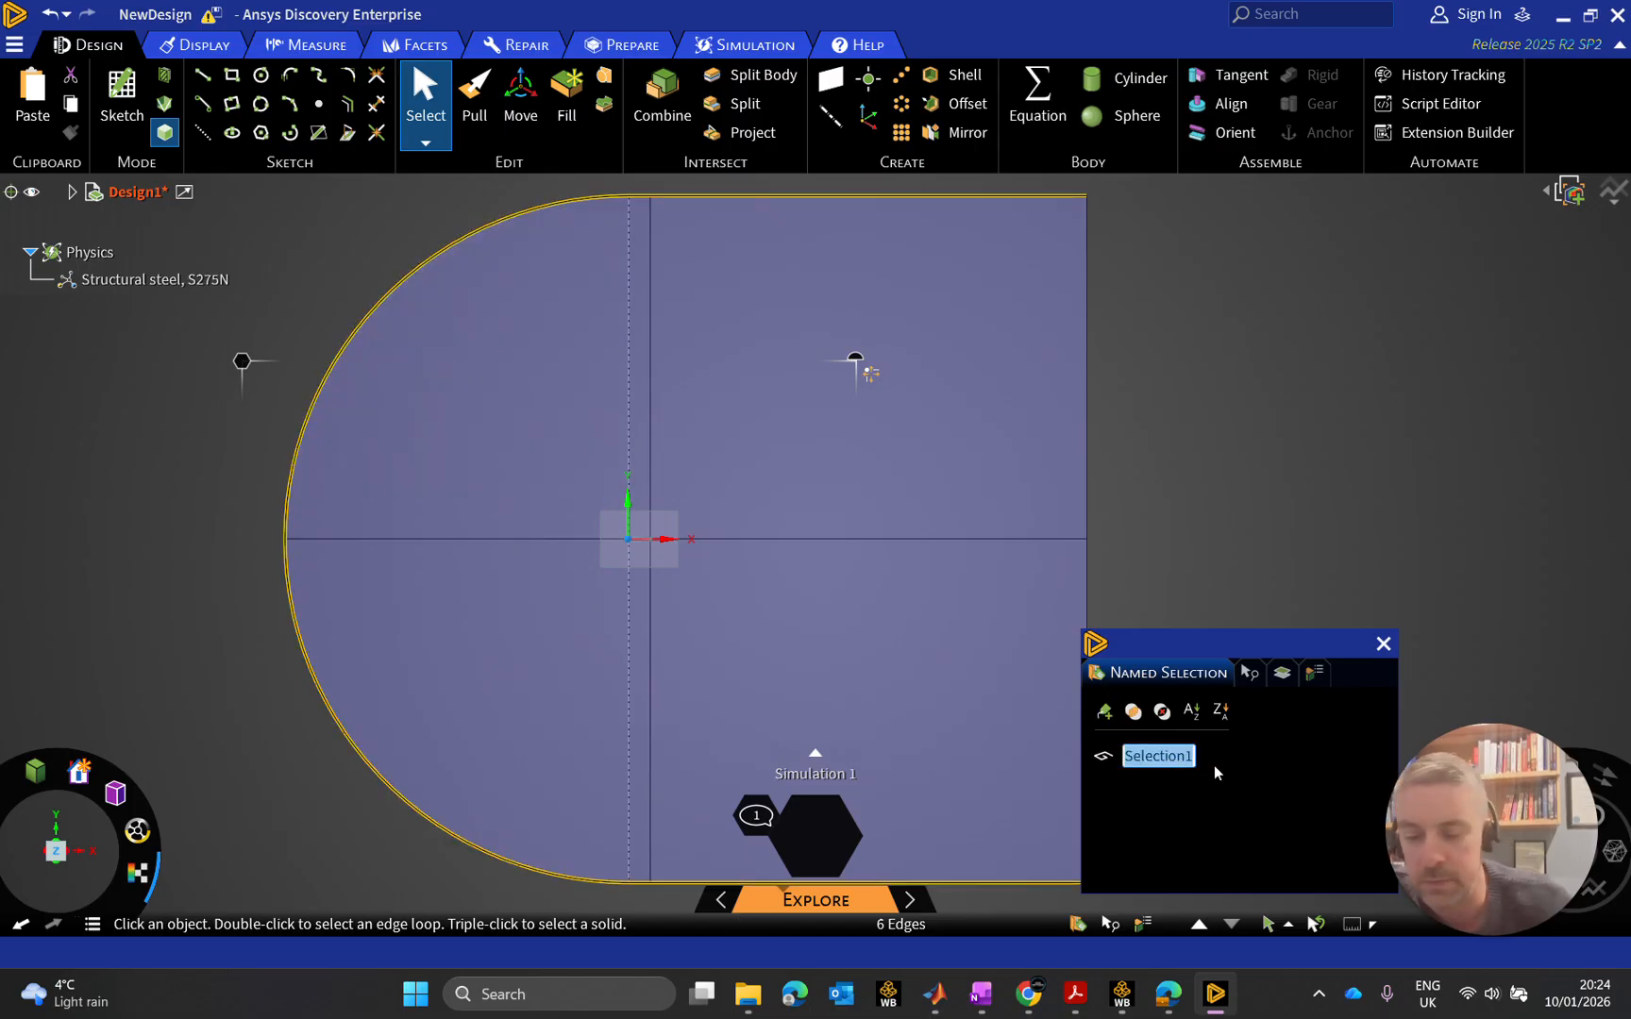
key("BackSpace")
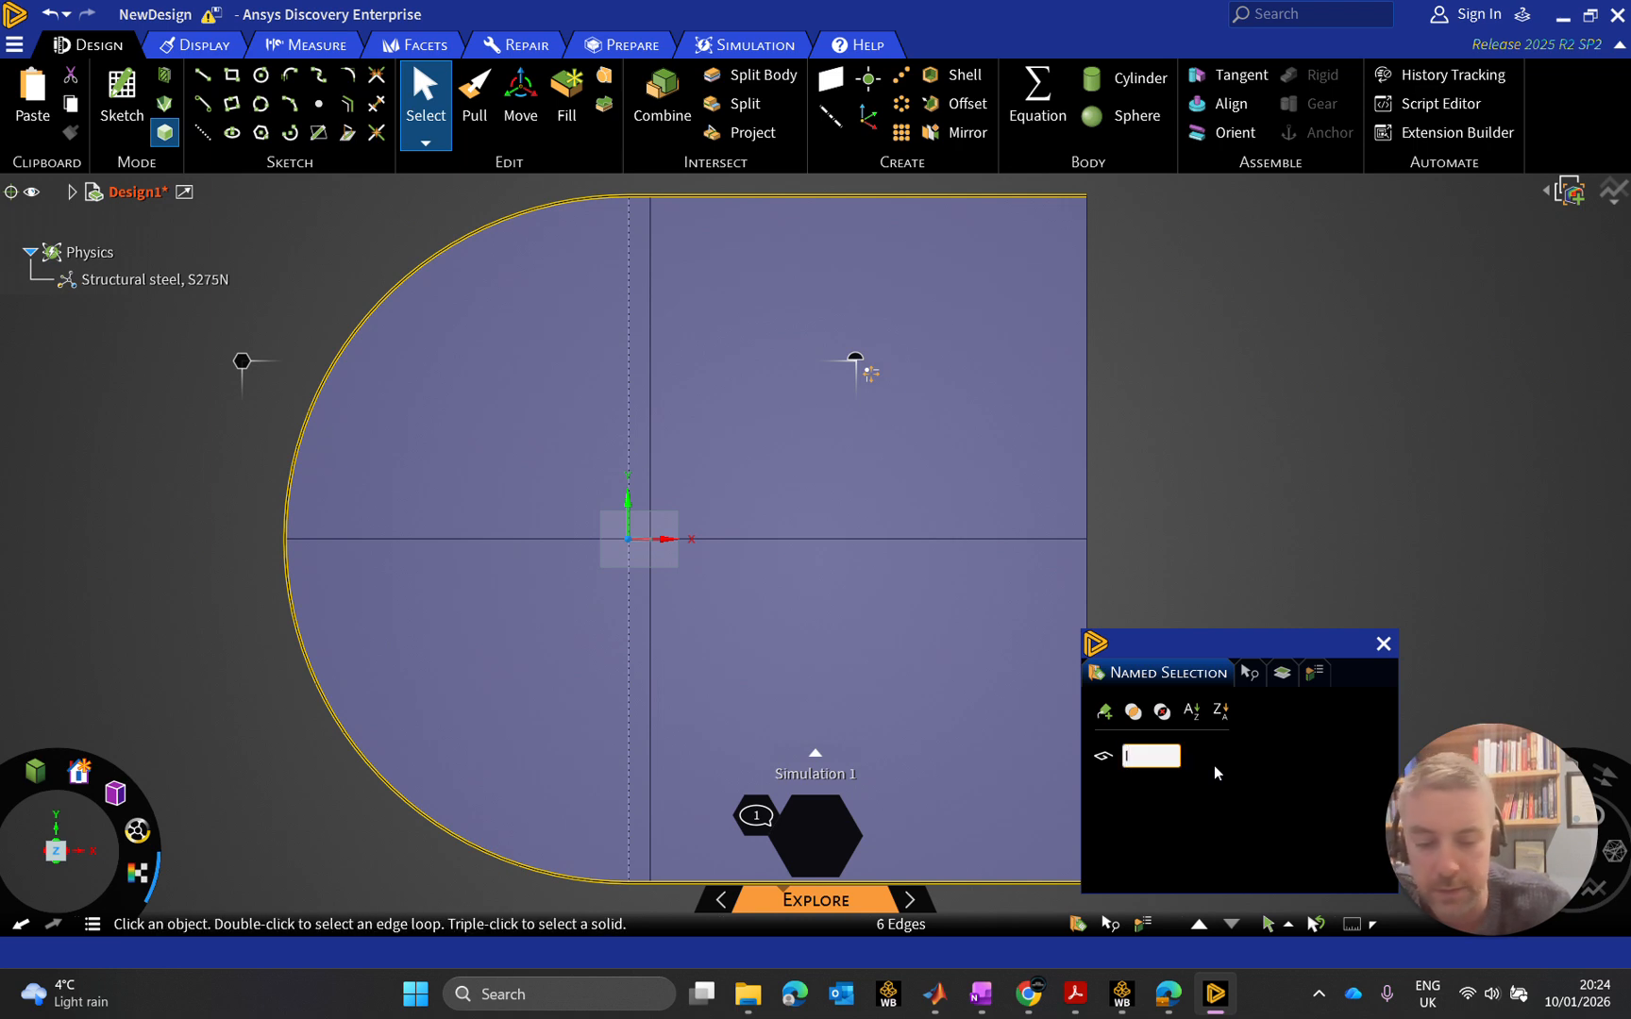
type("INLET")
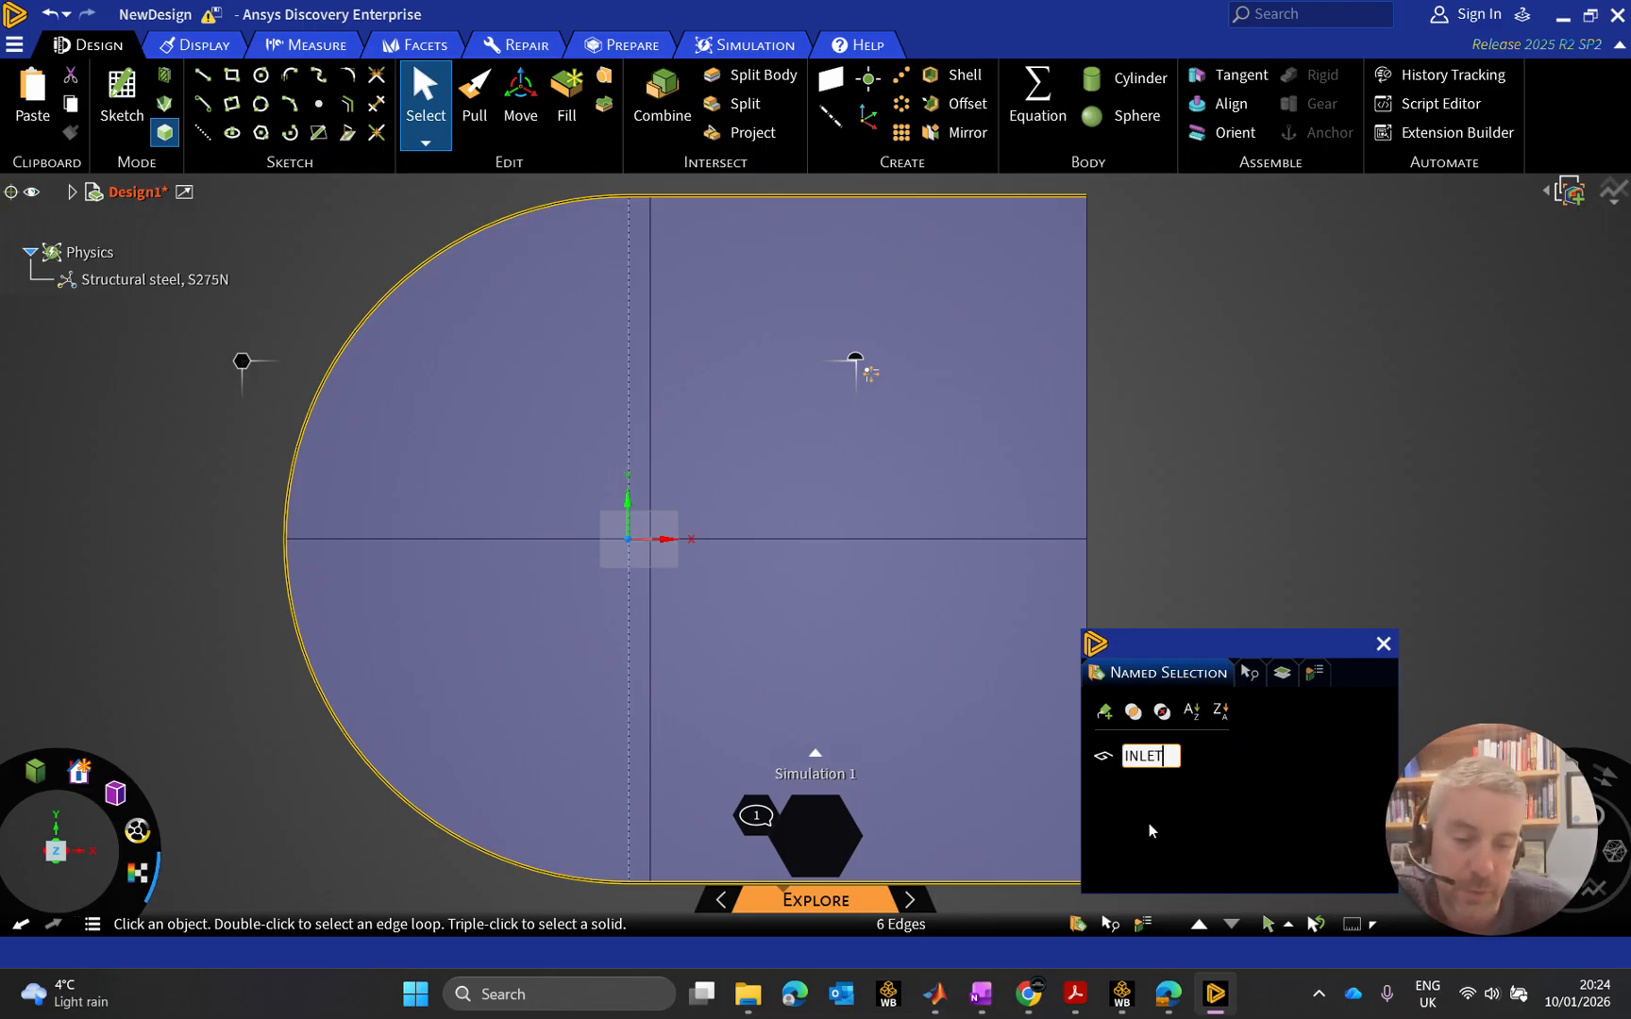
key("Return")
Create a named selection called OUTLET from the two vertical edges at the domain's downstream end
left_click(1088, 420)
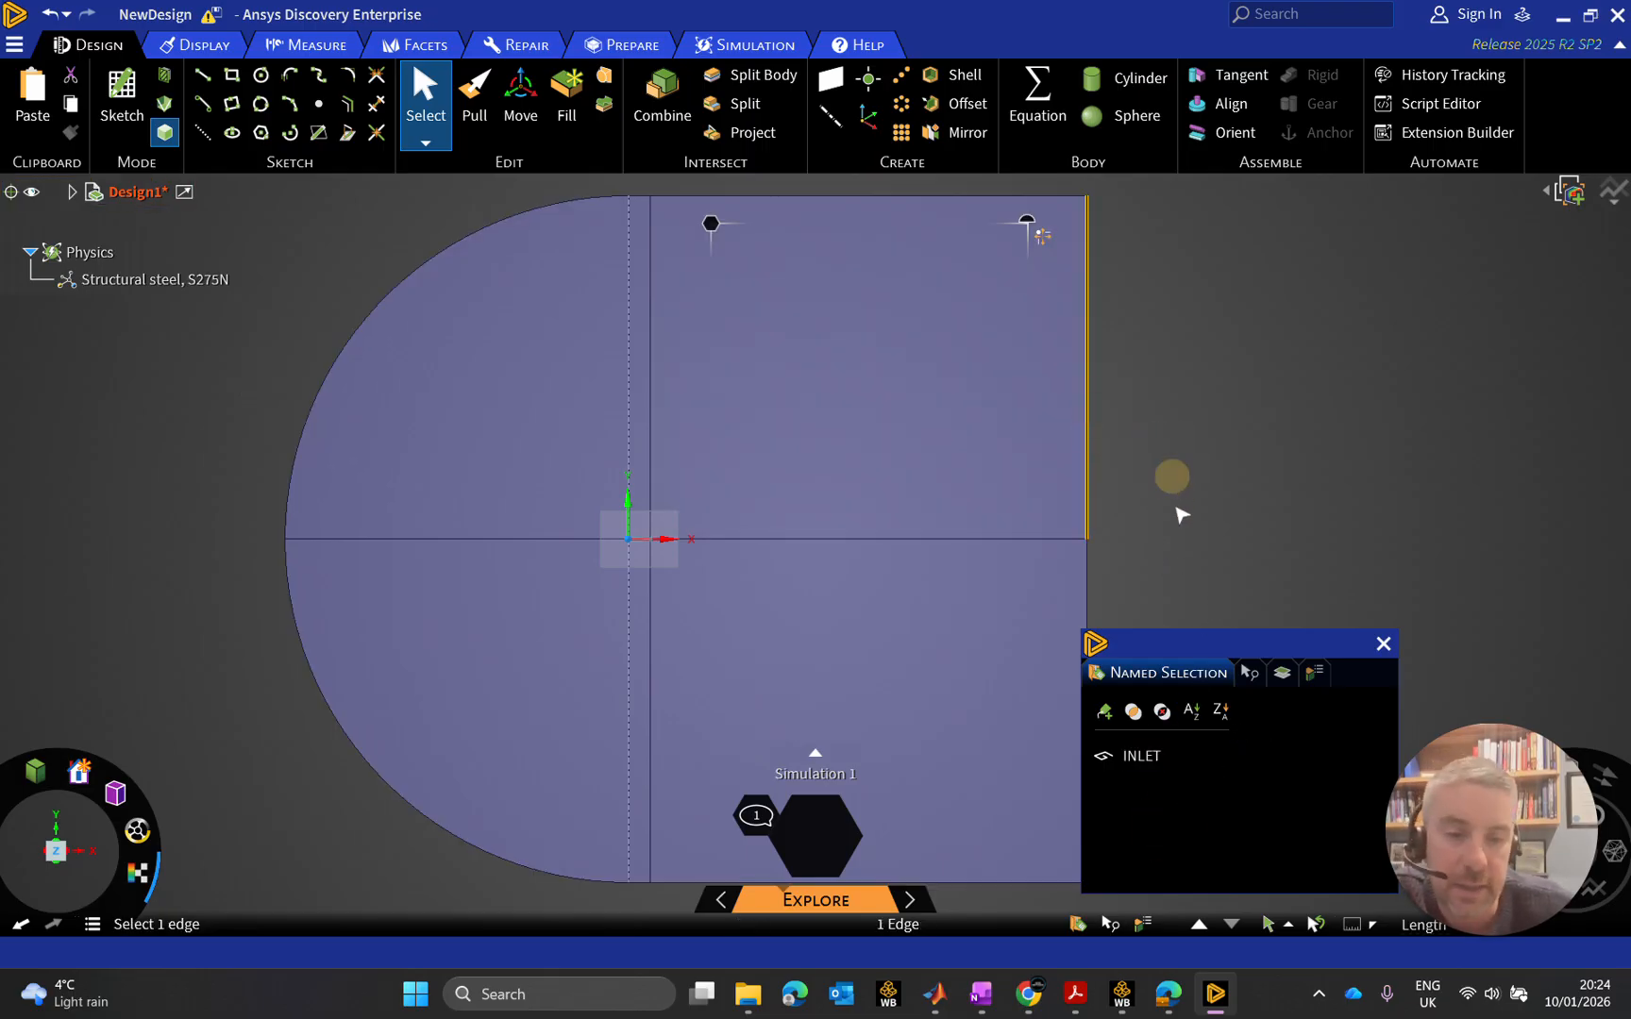
left_click(1088, 572, "ctrl")
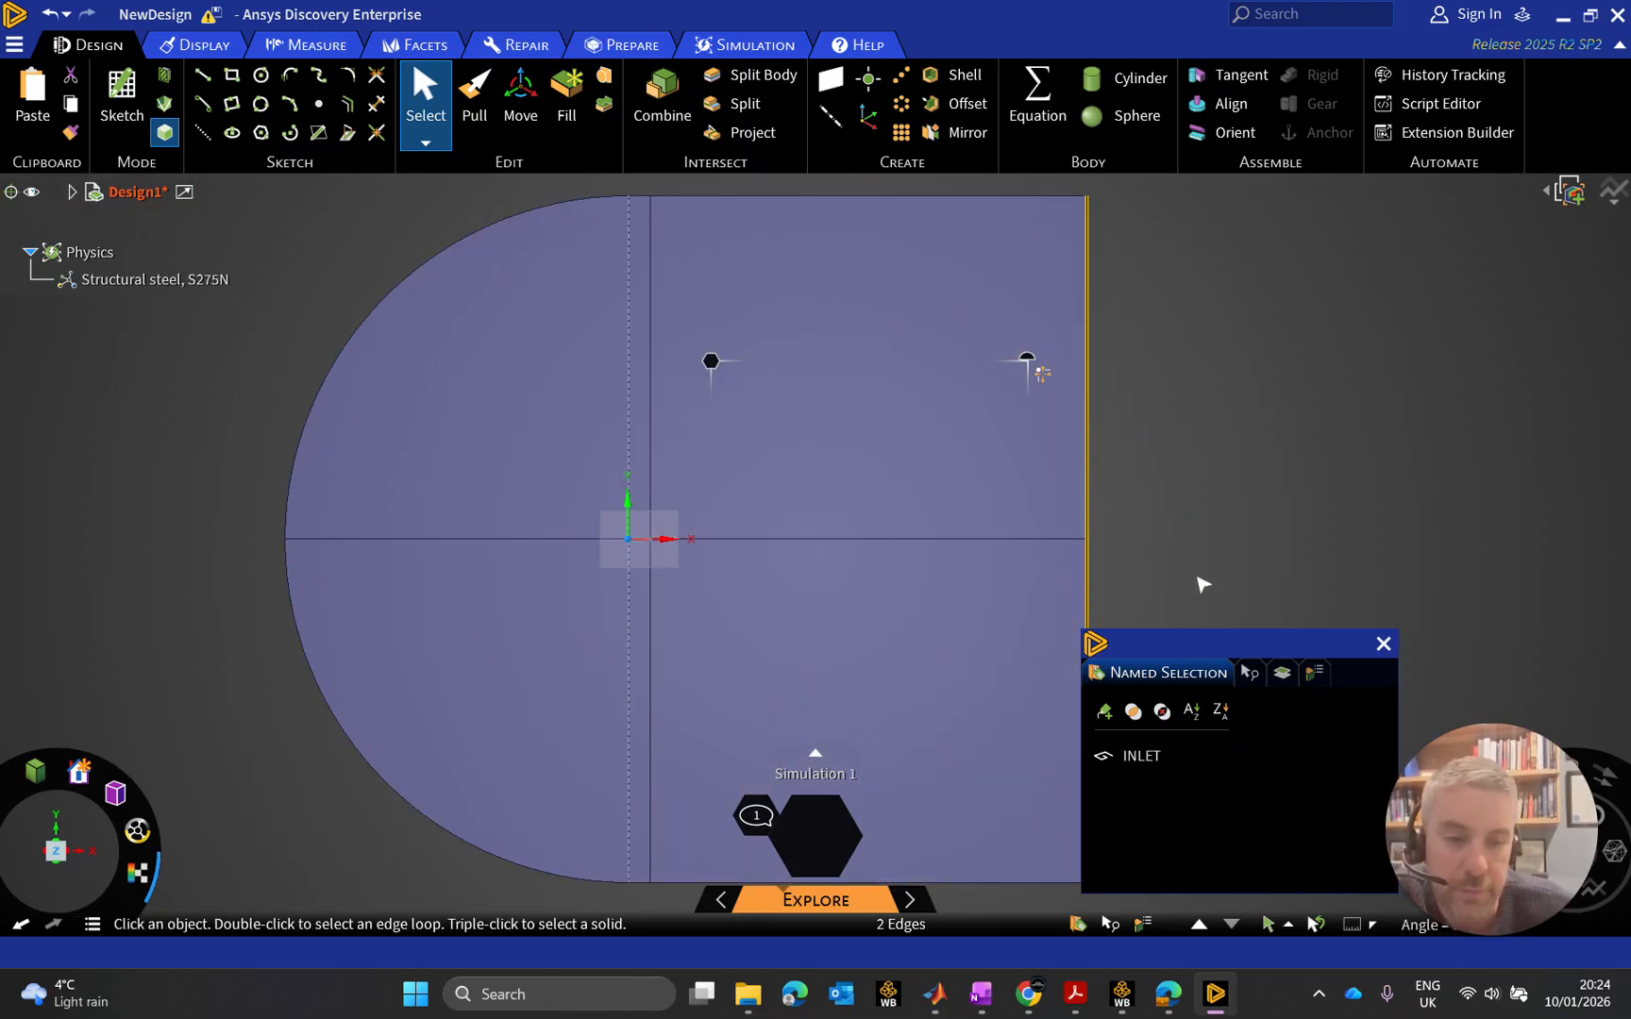
middle_click_drag(1180, 558, 1056, 560, "ctrl")
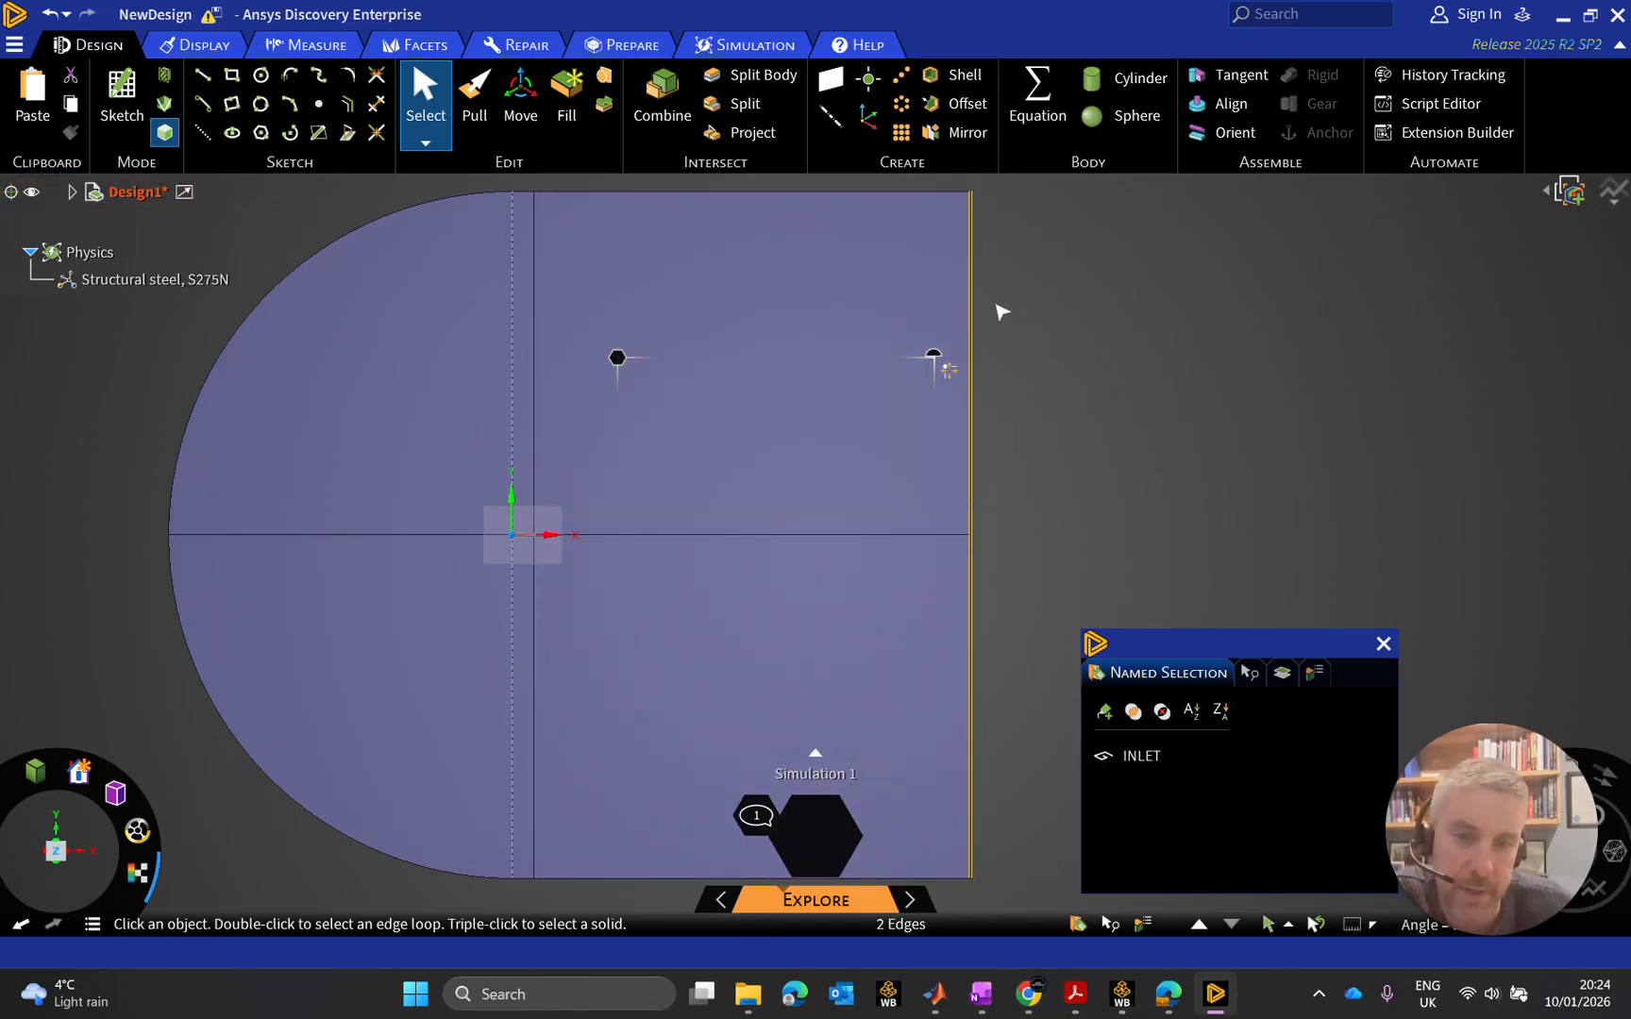
left_click(1105, 710)
type("O")
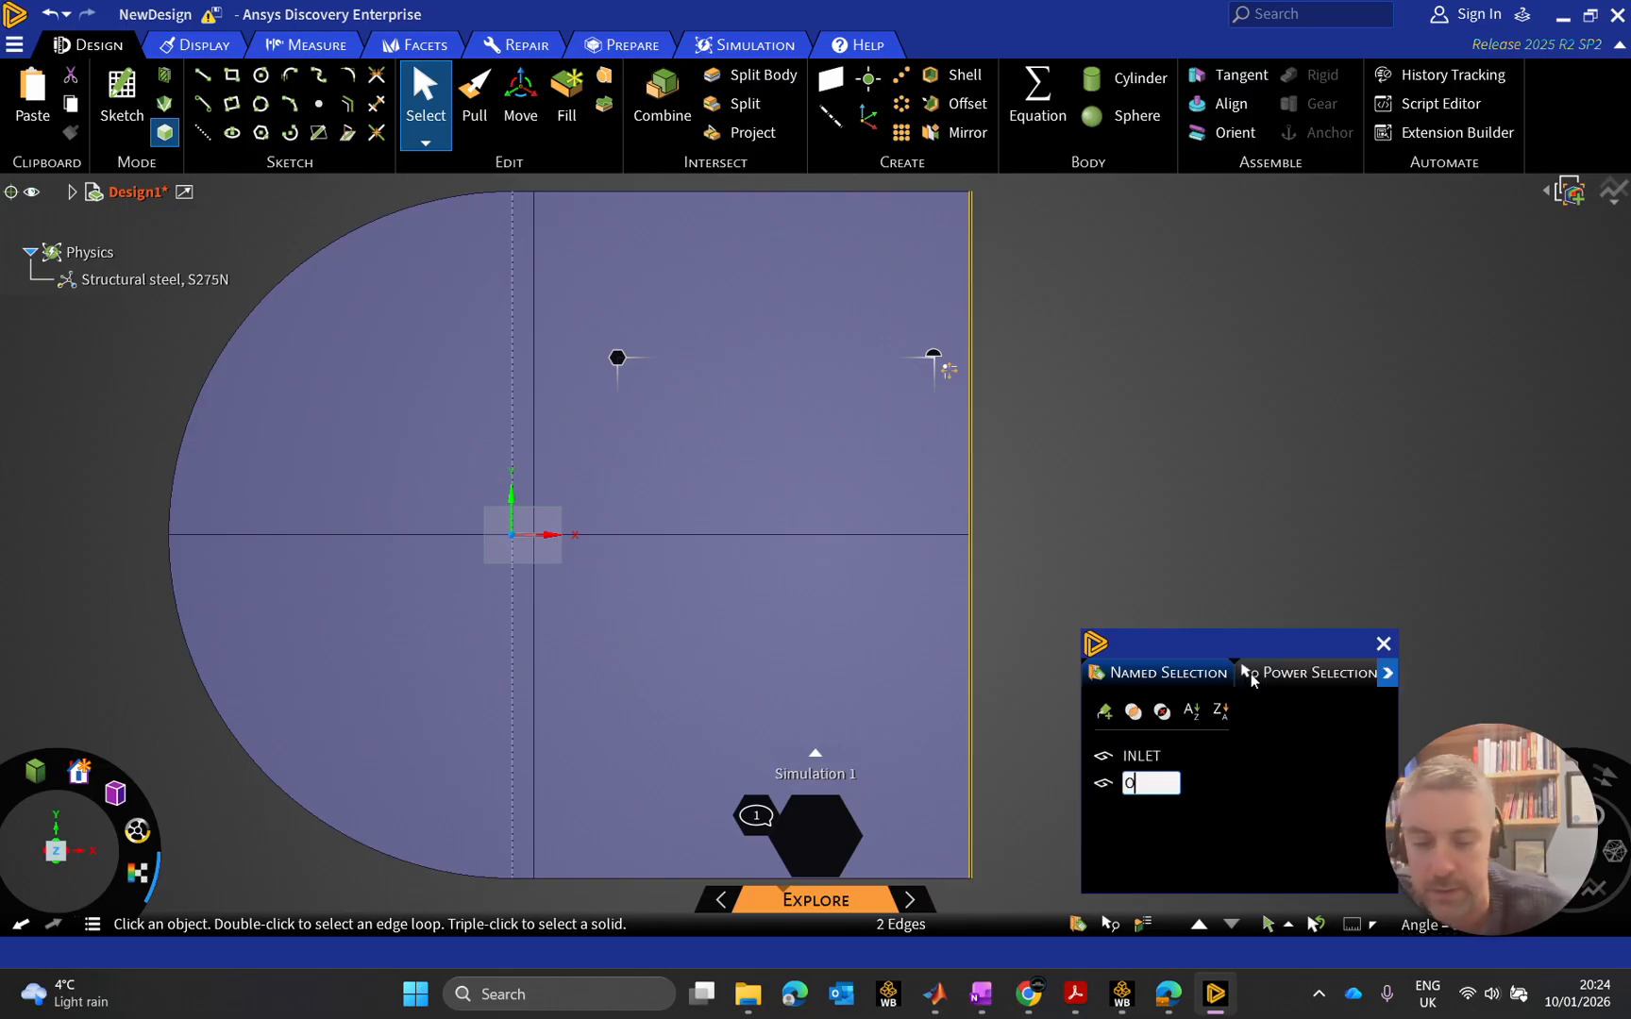
type("UTLET")
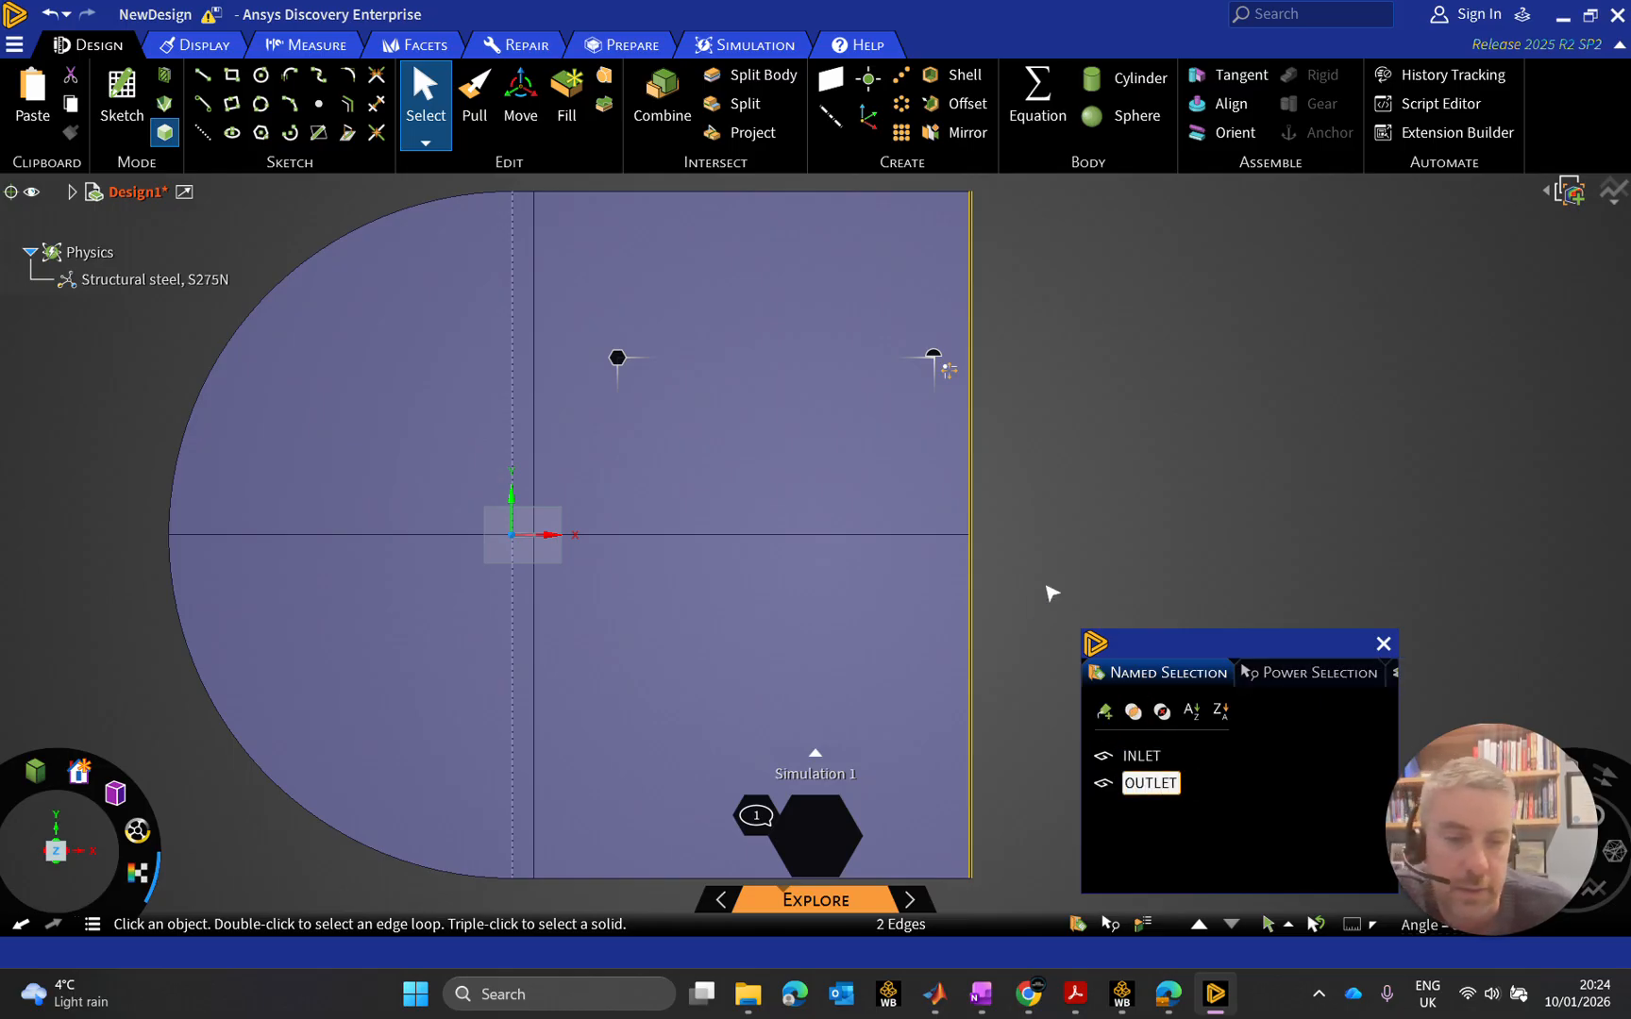
left_click(1160, 508)
Check the domain's six faces by adding them to the selection one after another, then clear the selection
left_click(760, 389)
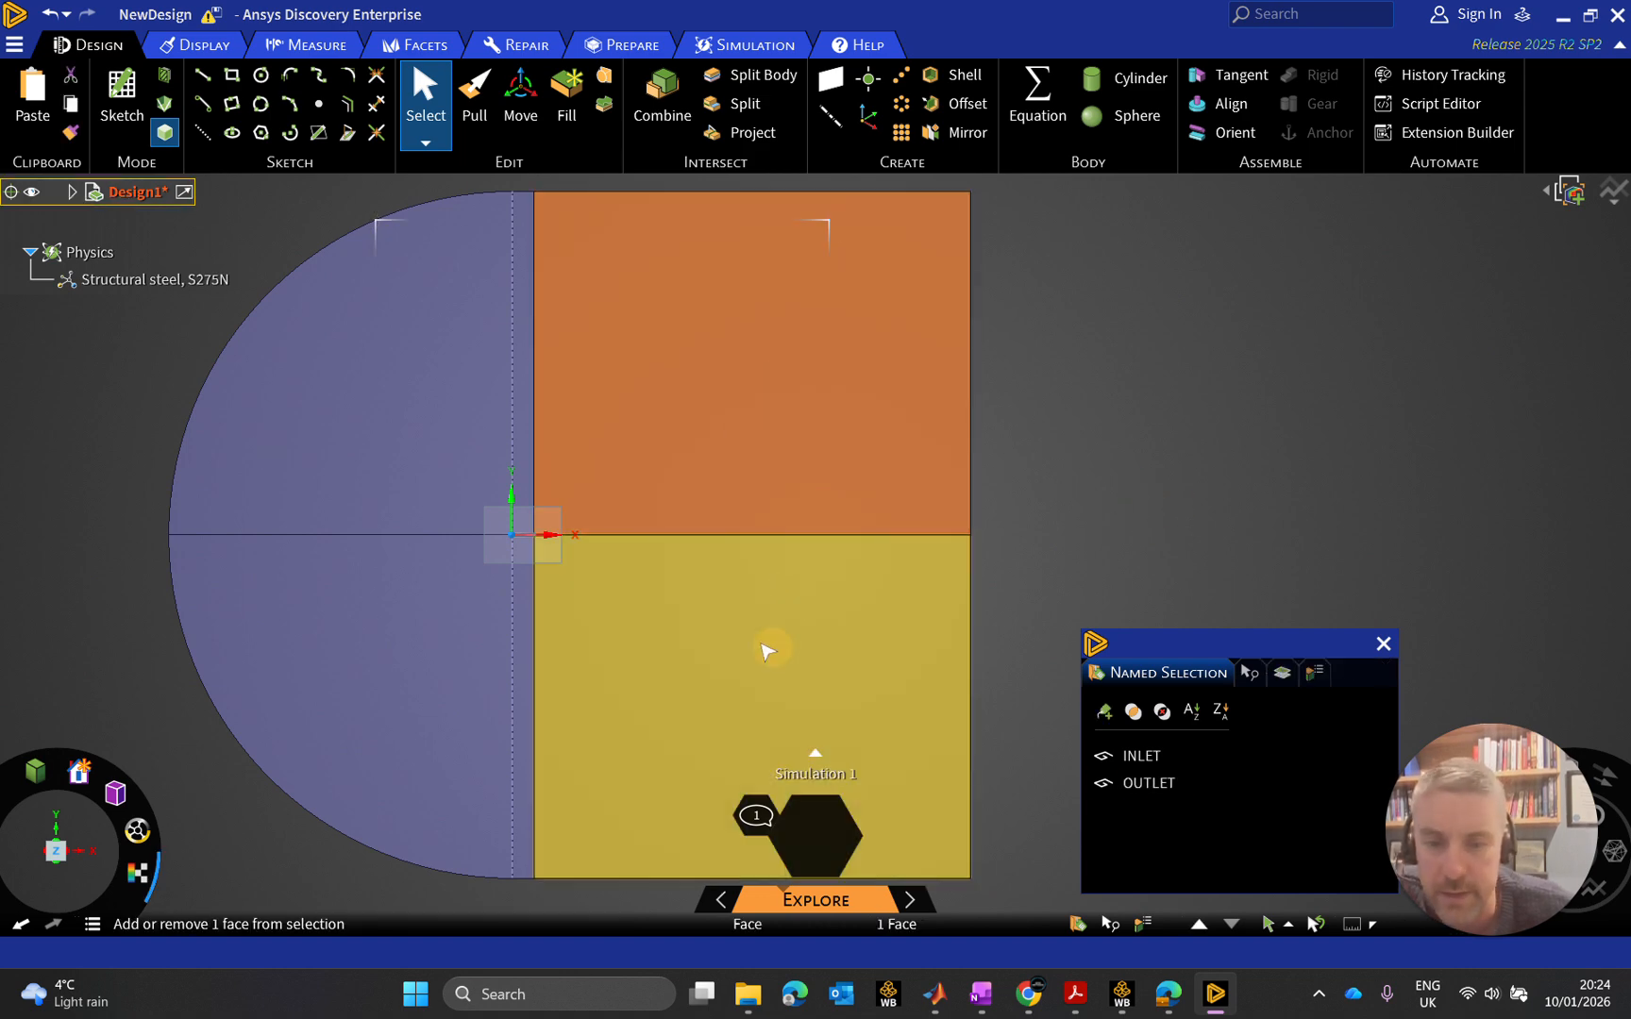
left_click(745, 650, "ctrl")
left_click(525, 655, "ctrl")
left_click(444, 661, "ctrl")
left_click(469, 455, "ctrl")
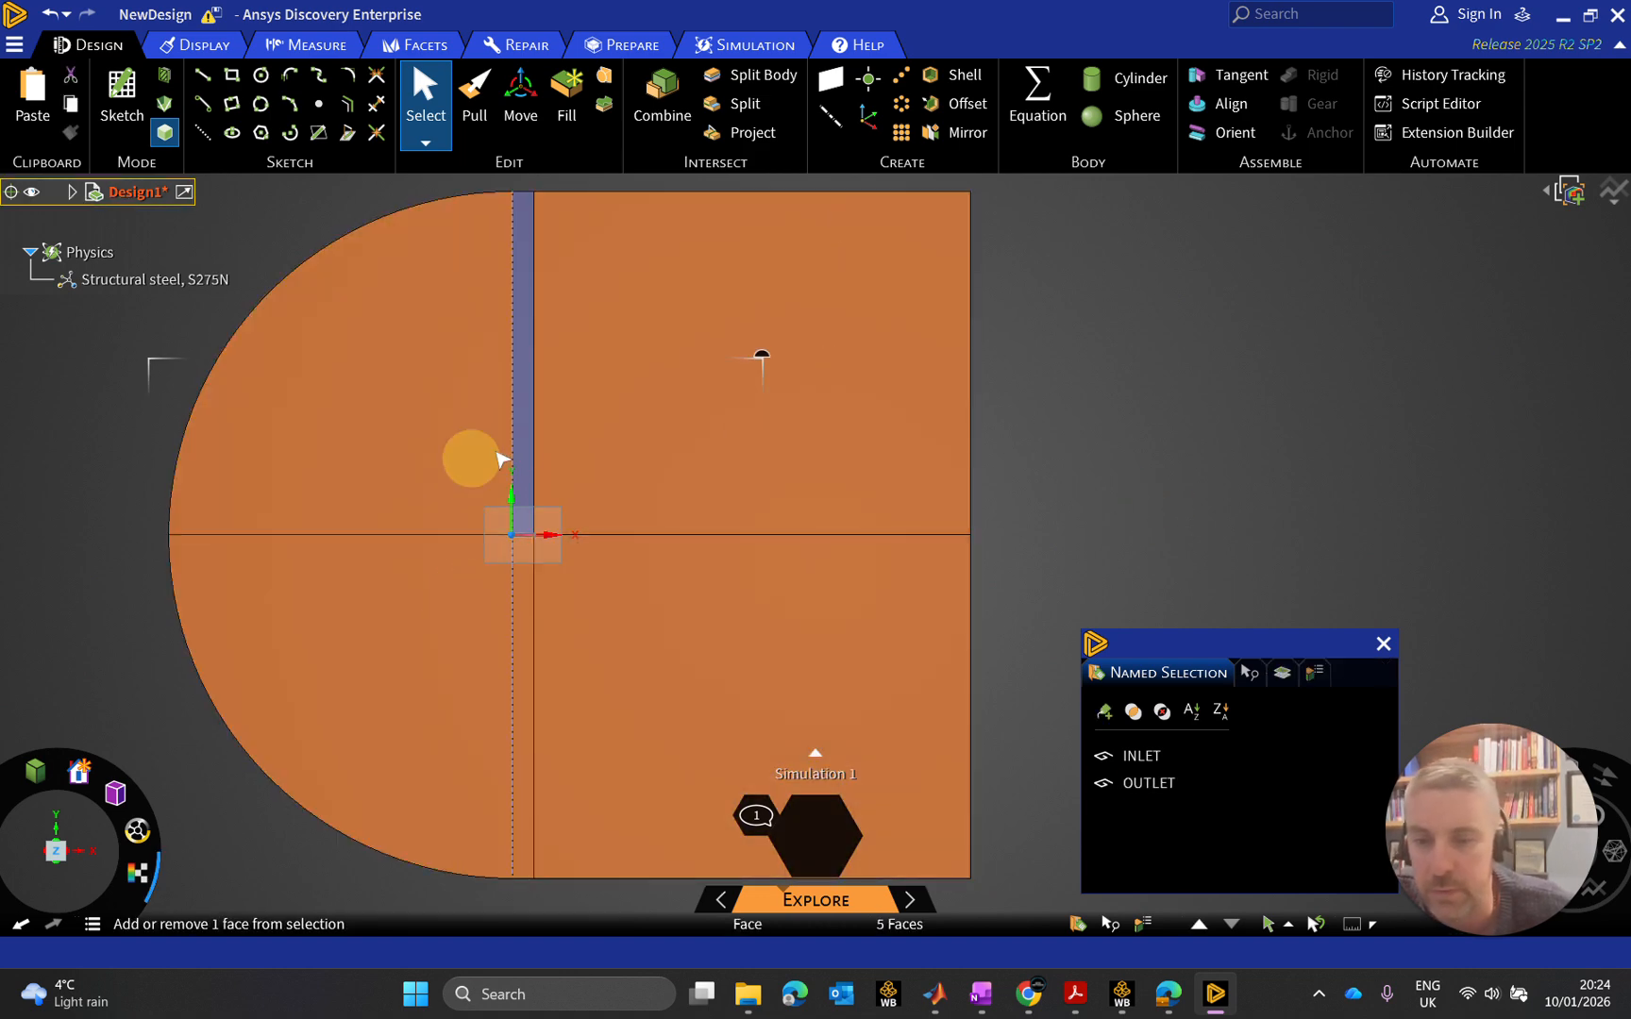
left_click(528, 432, "ctrl")
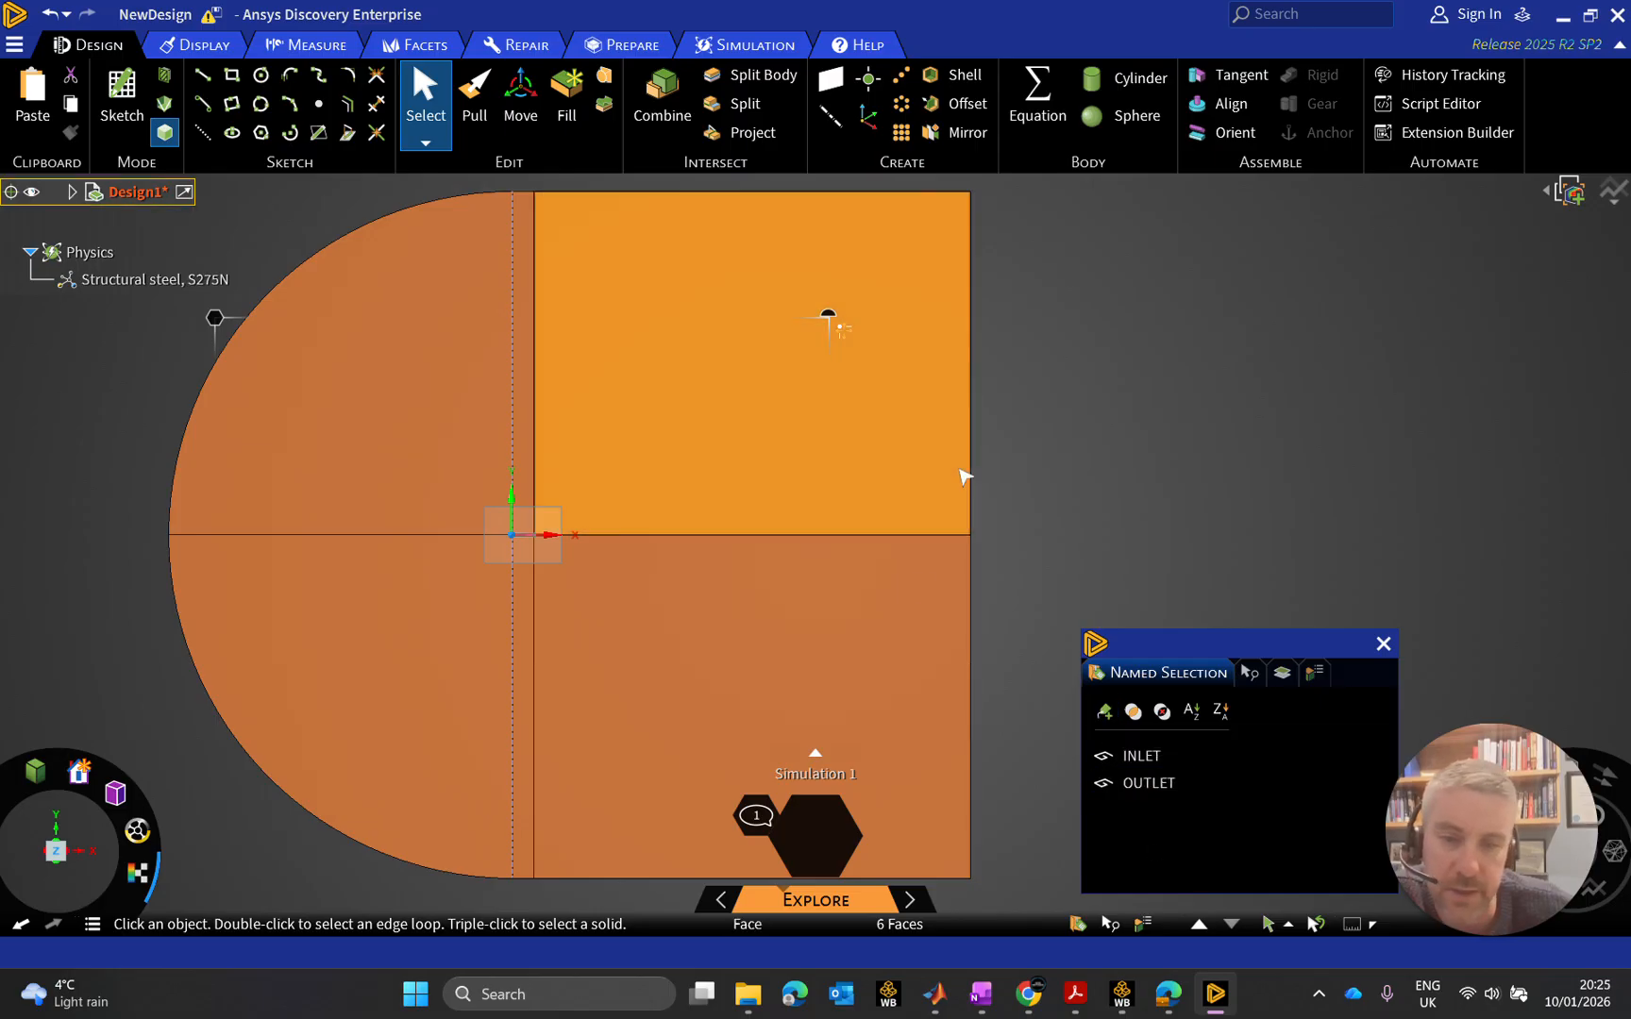
left_click(1081, 434)
Delete the leftover Curves group from the design structure and close the named selection window
scroll(496, 543, "up", 8)
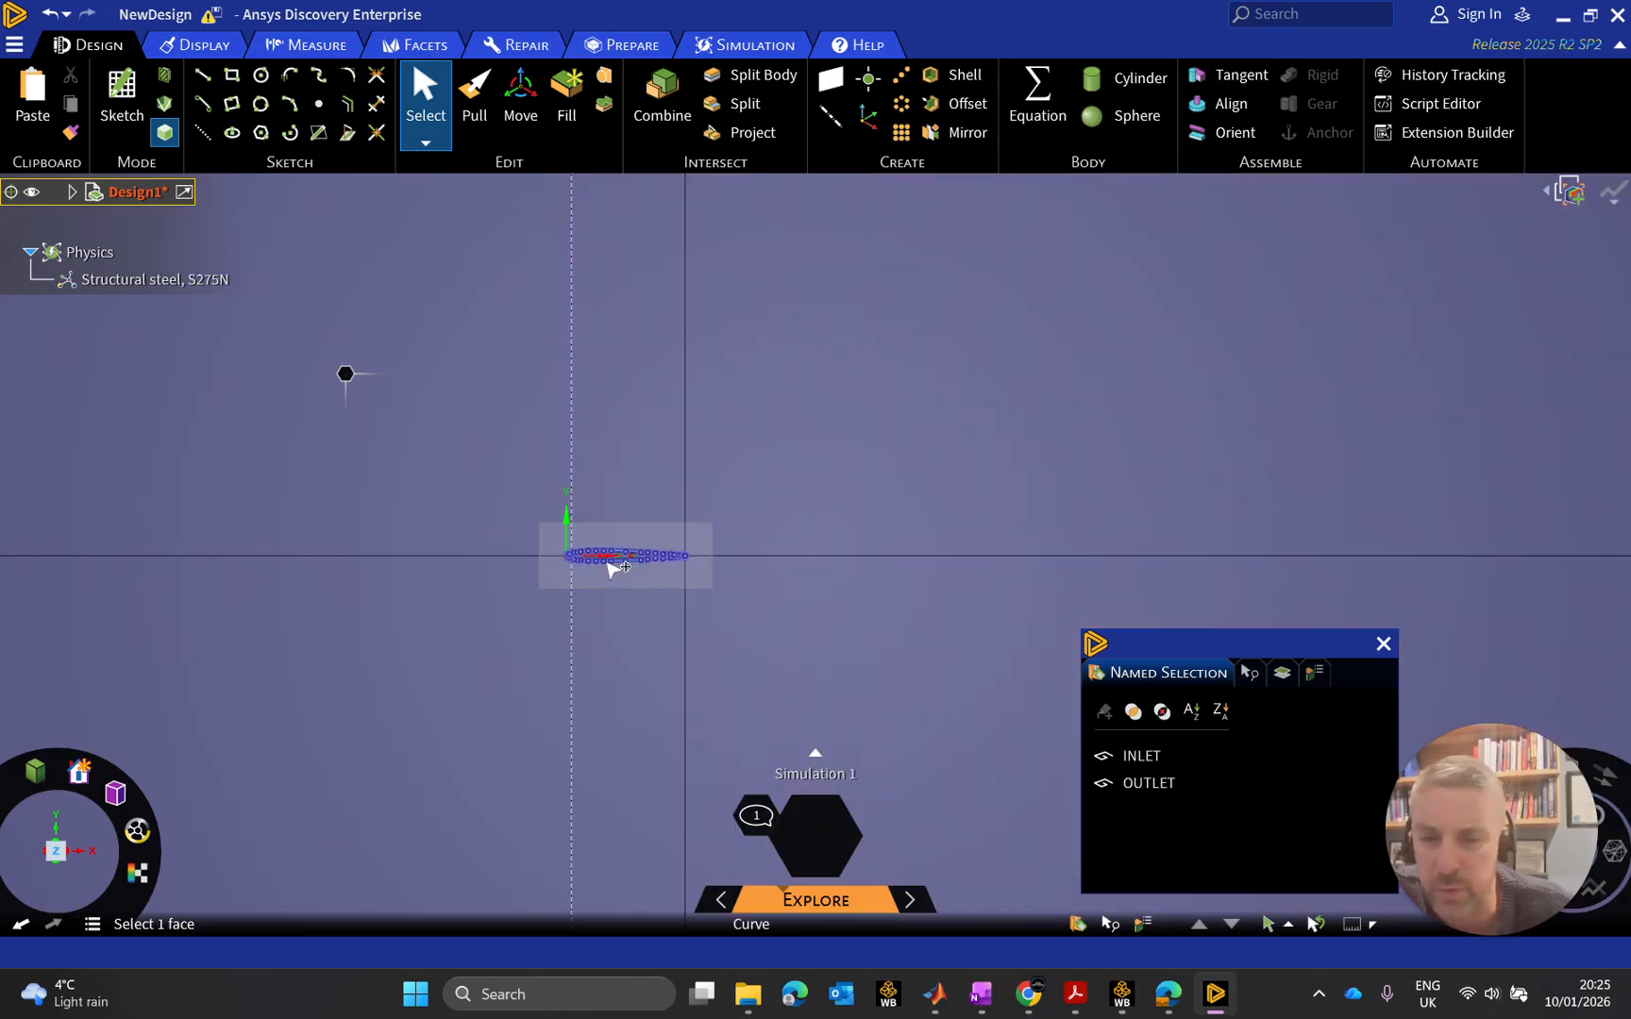
scroll(619, 547, "up", 5)
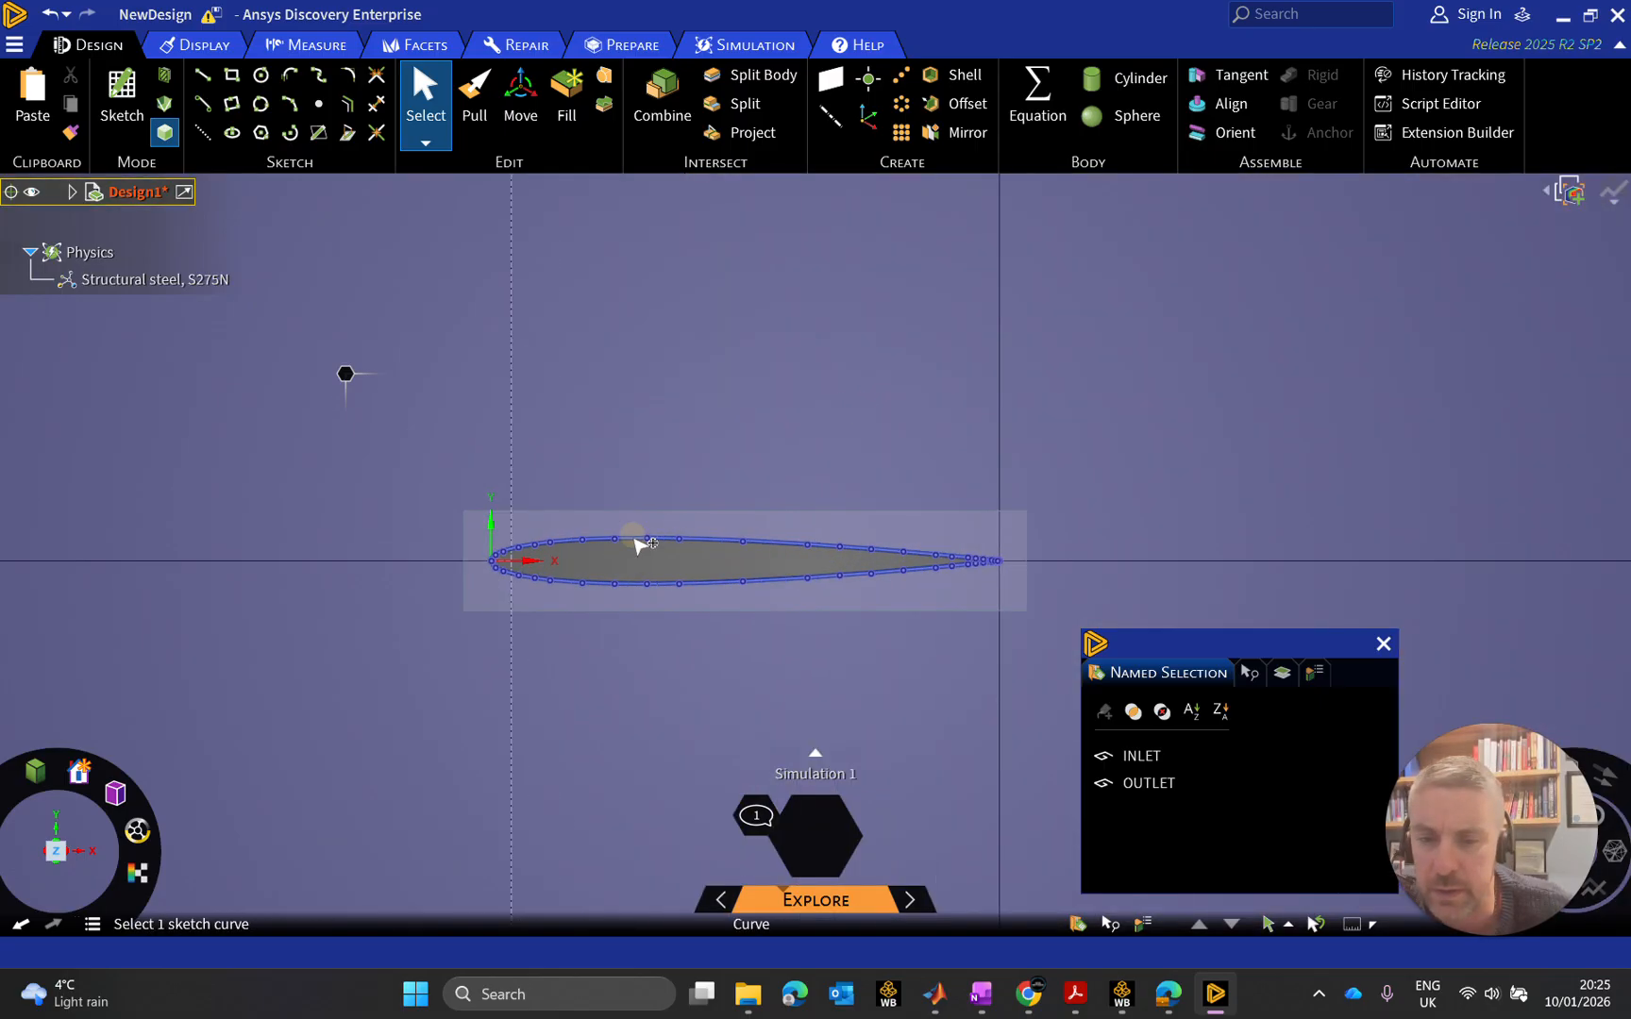
left_click(638, 544)
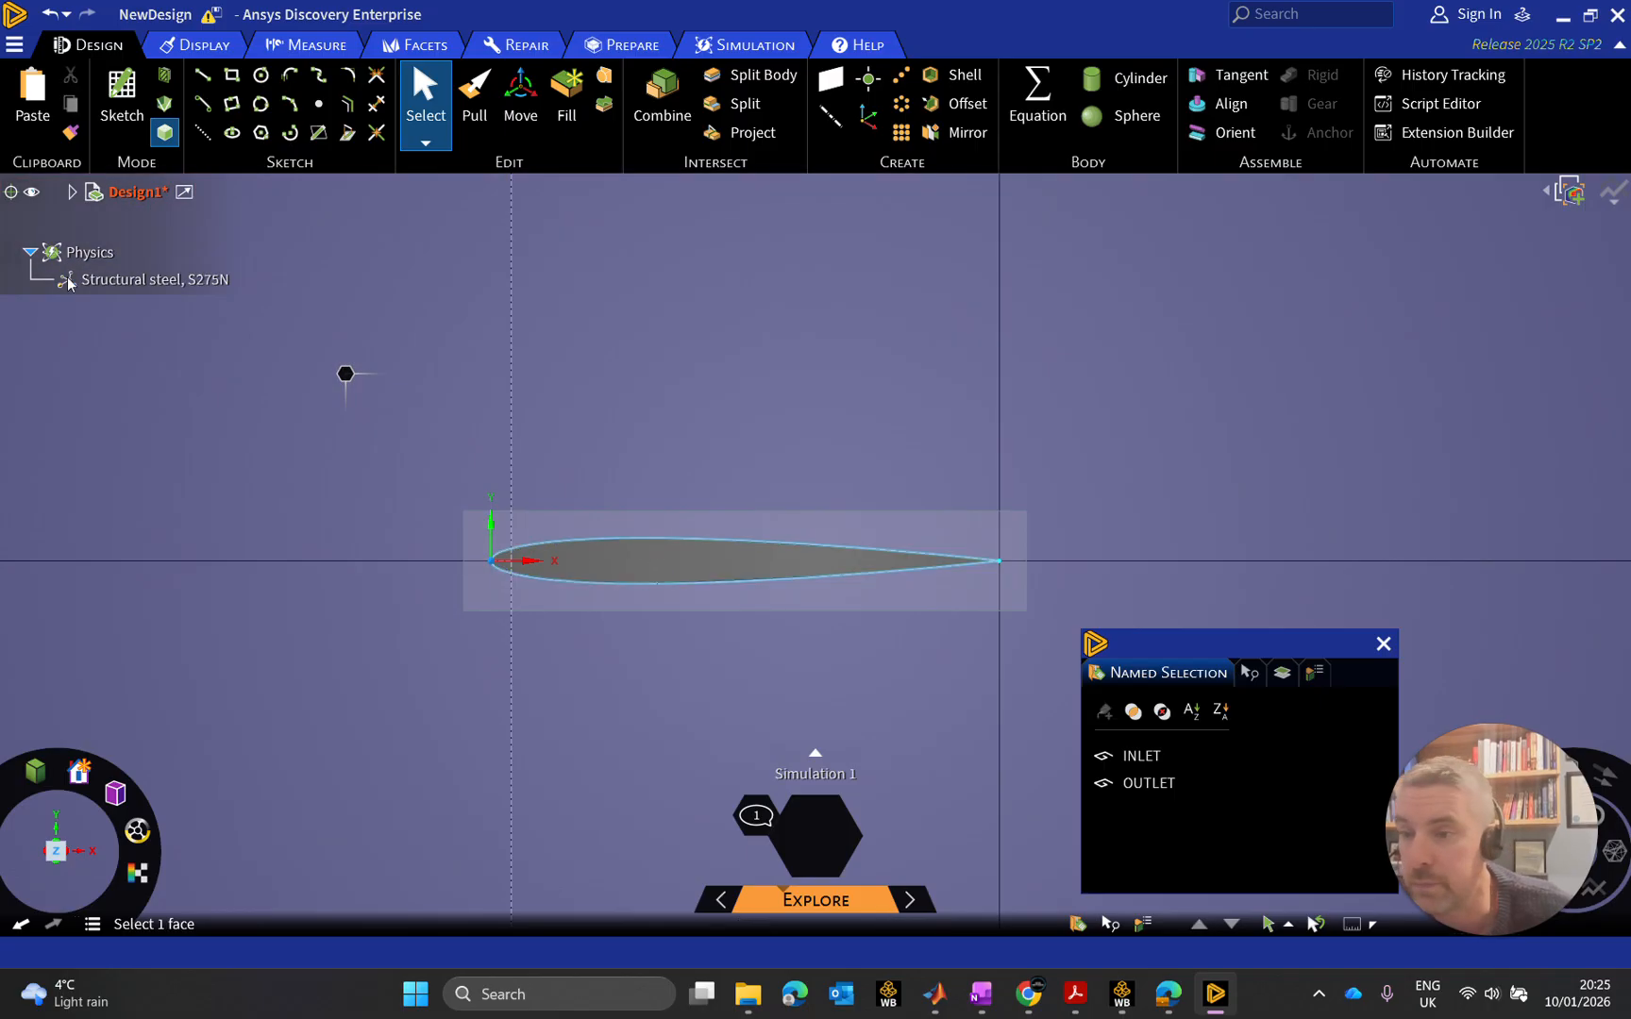
left_click(73, 192)
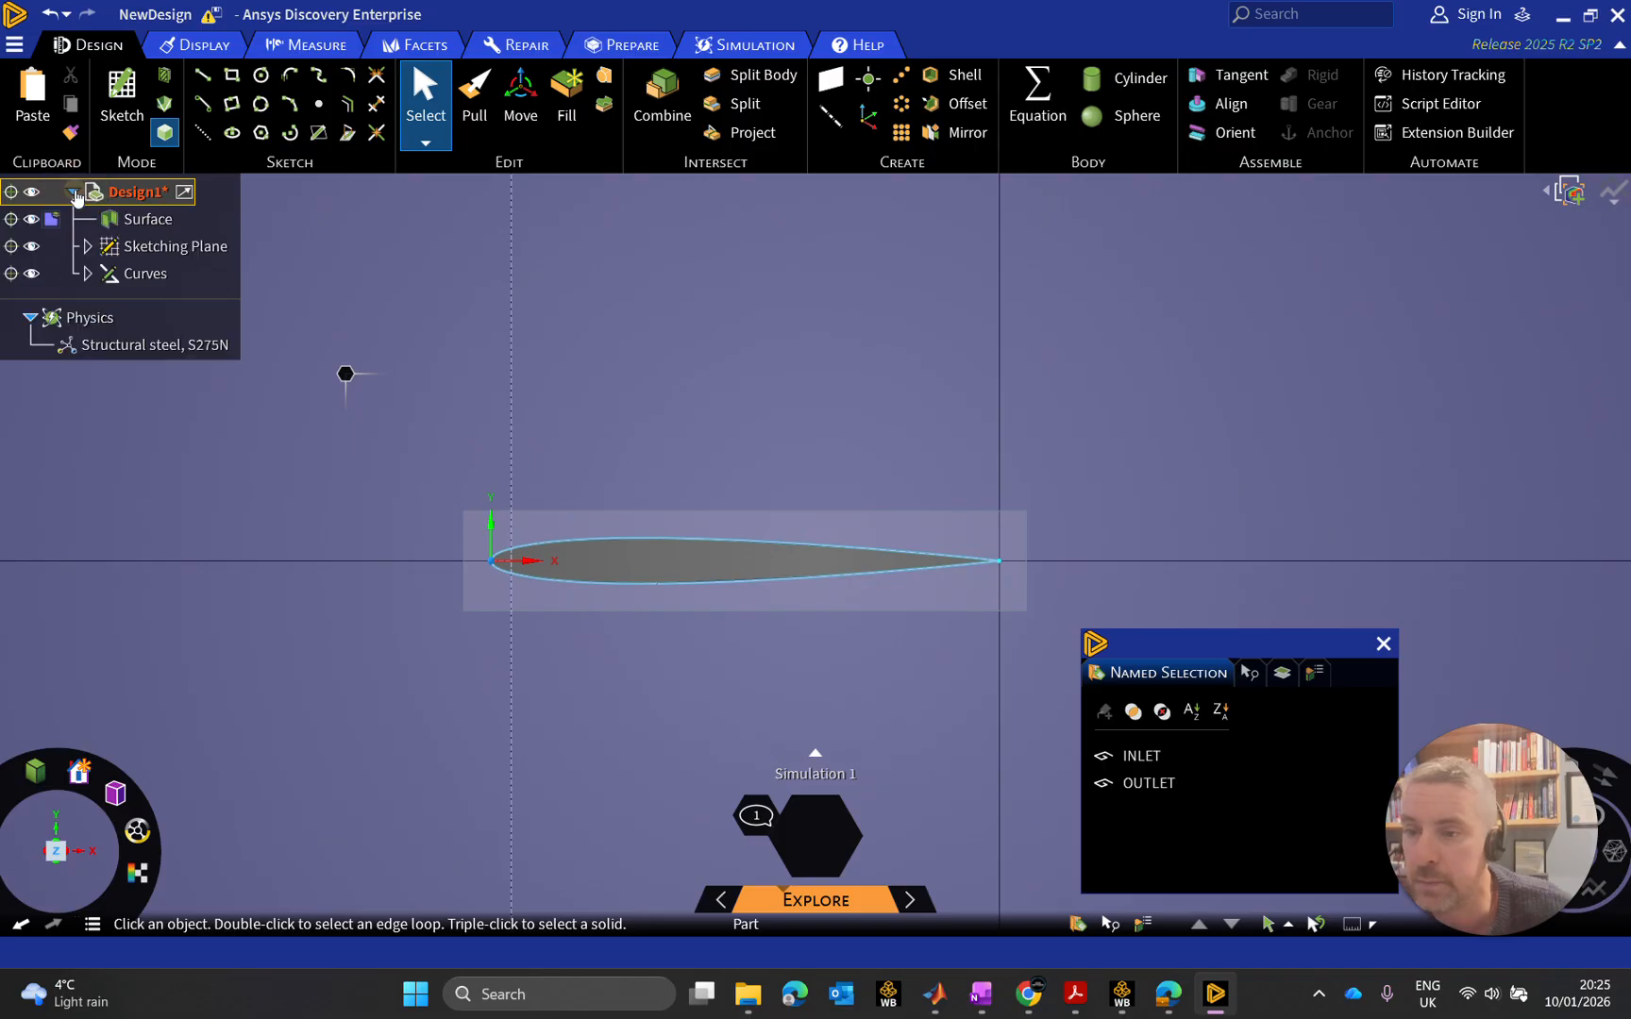
left_click(140, 271)
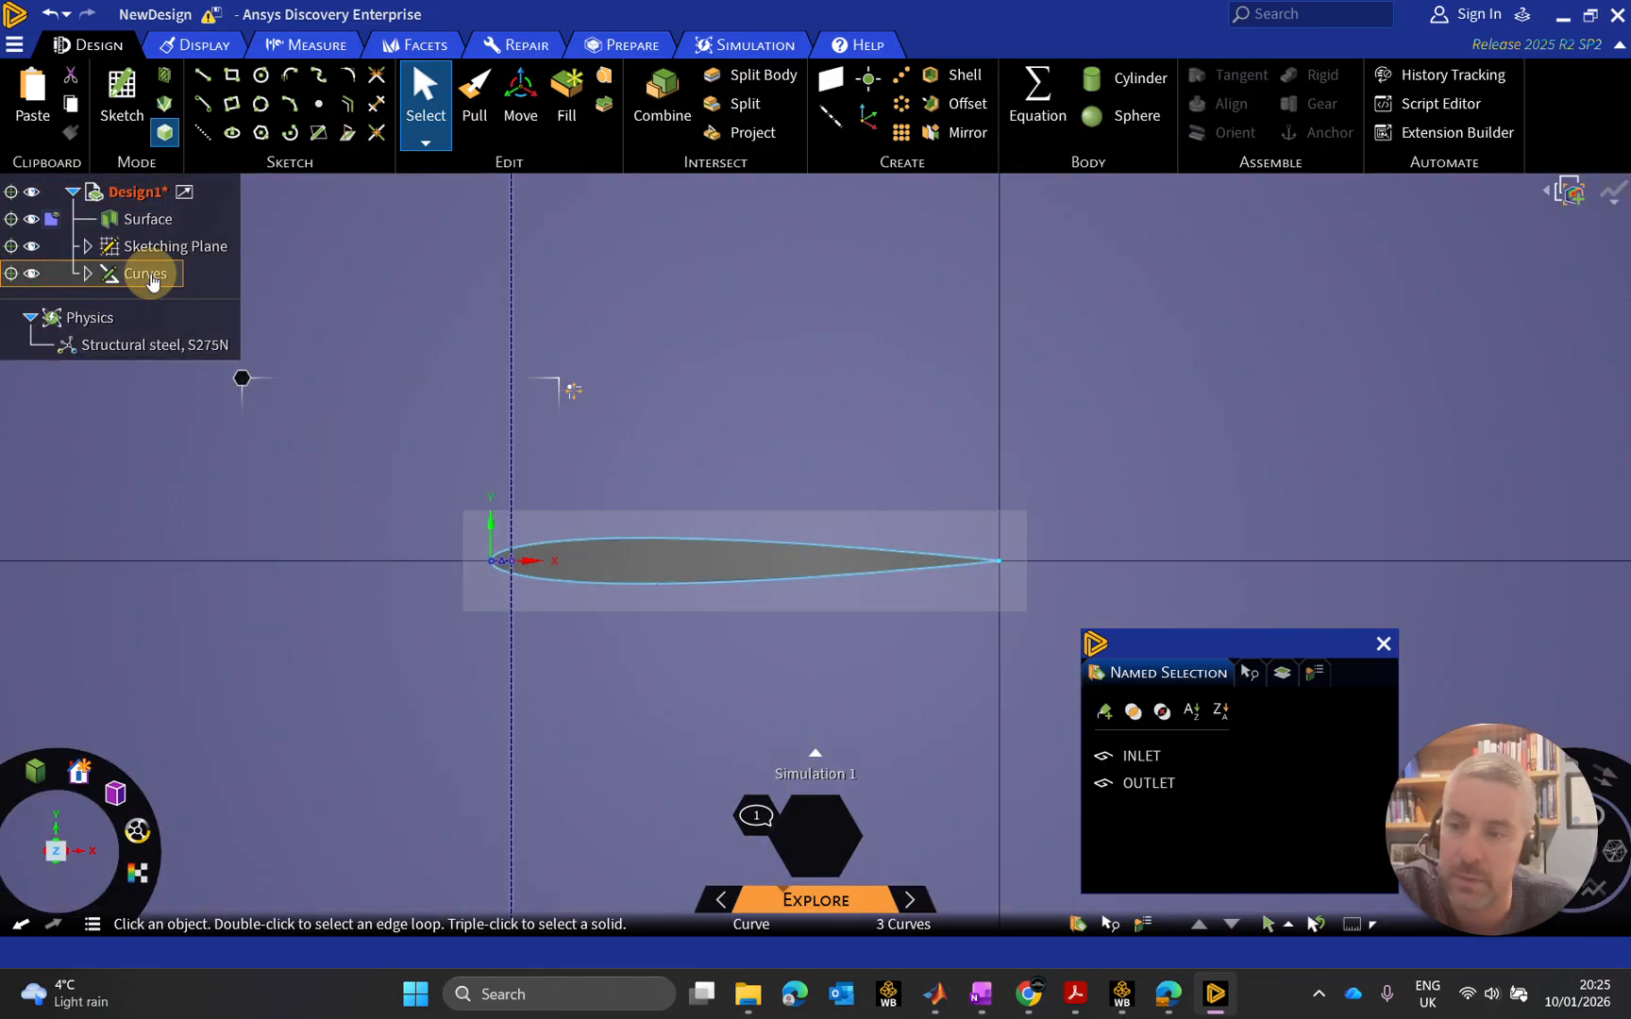
left_click(1391, 649)
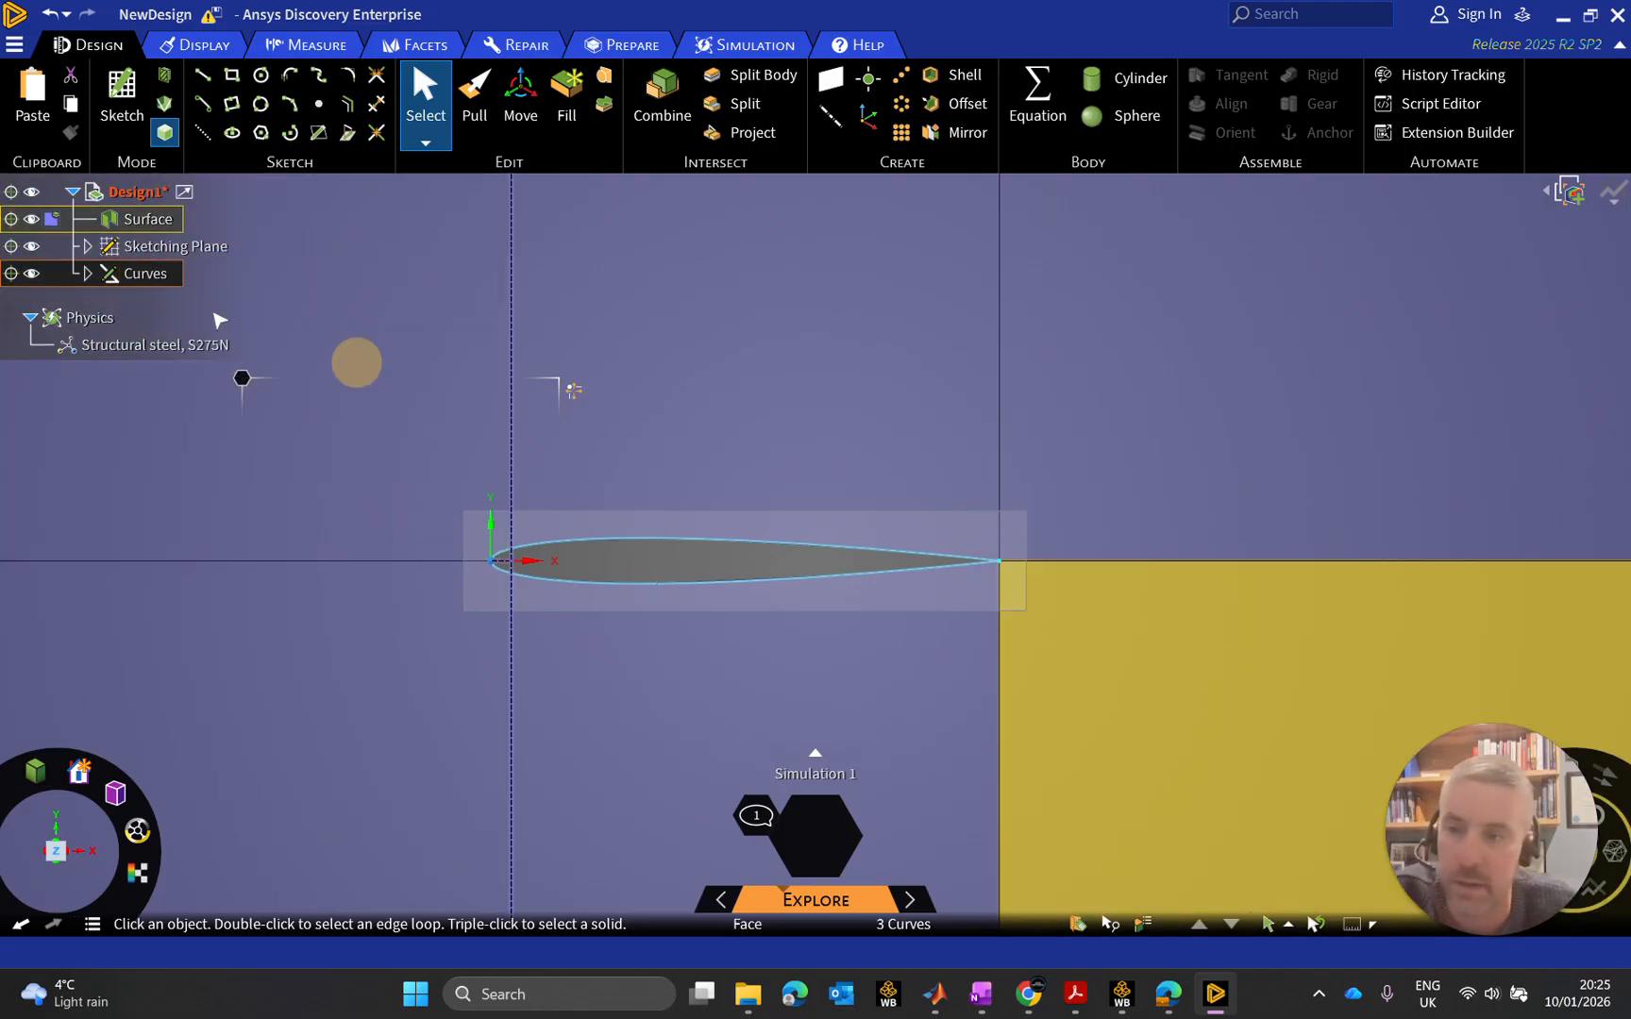
key("Delete")
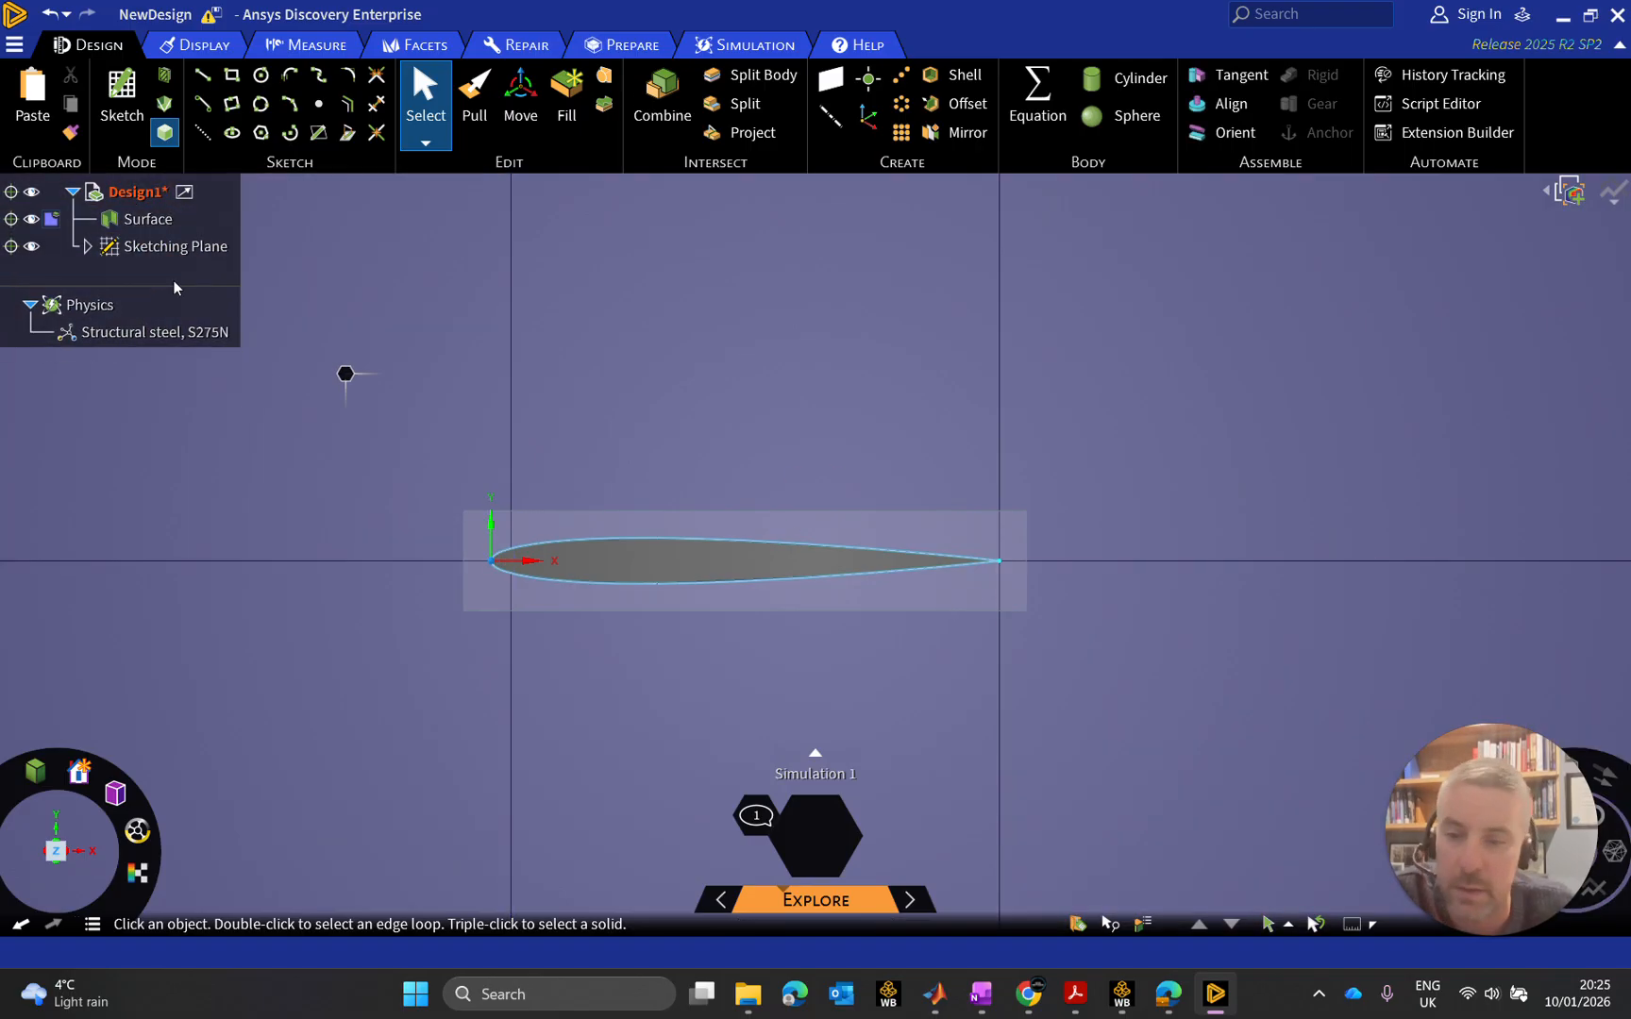
Try creating a named selection called WALL from the airfoil's sketch curve
left_click(586, 537)
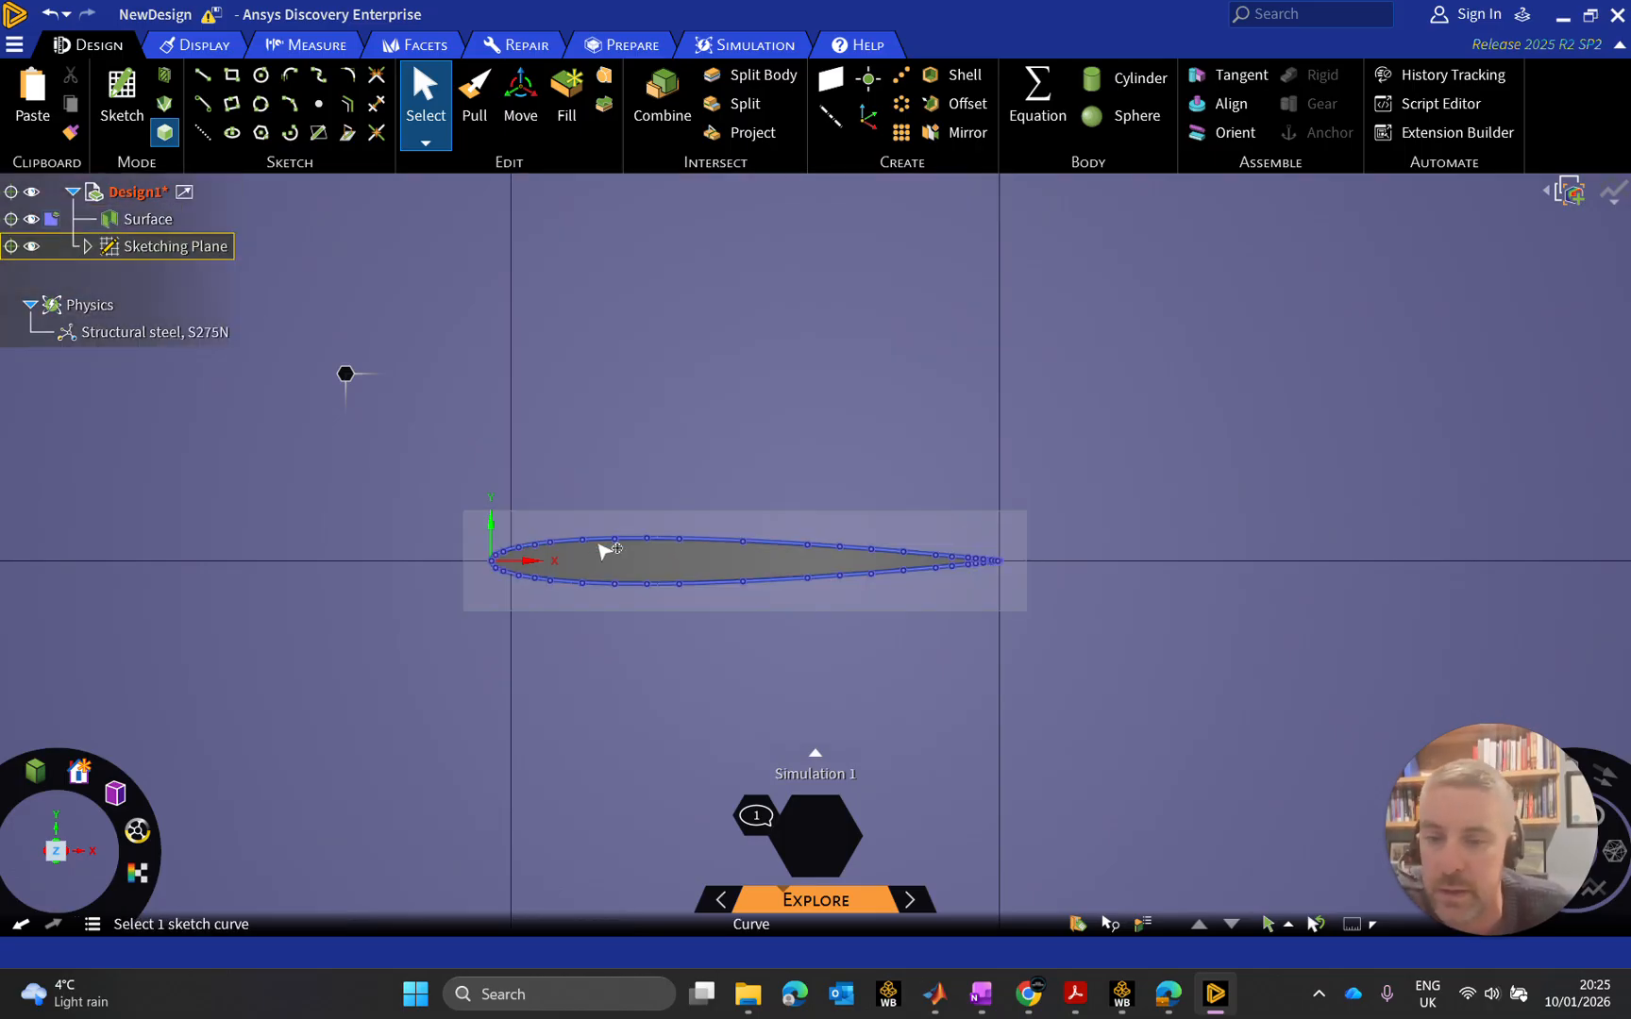
left_click(595, 540)
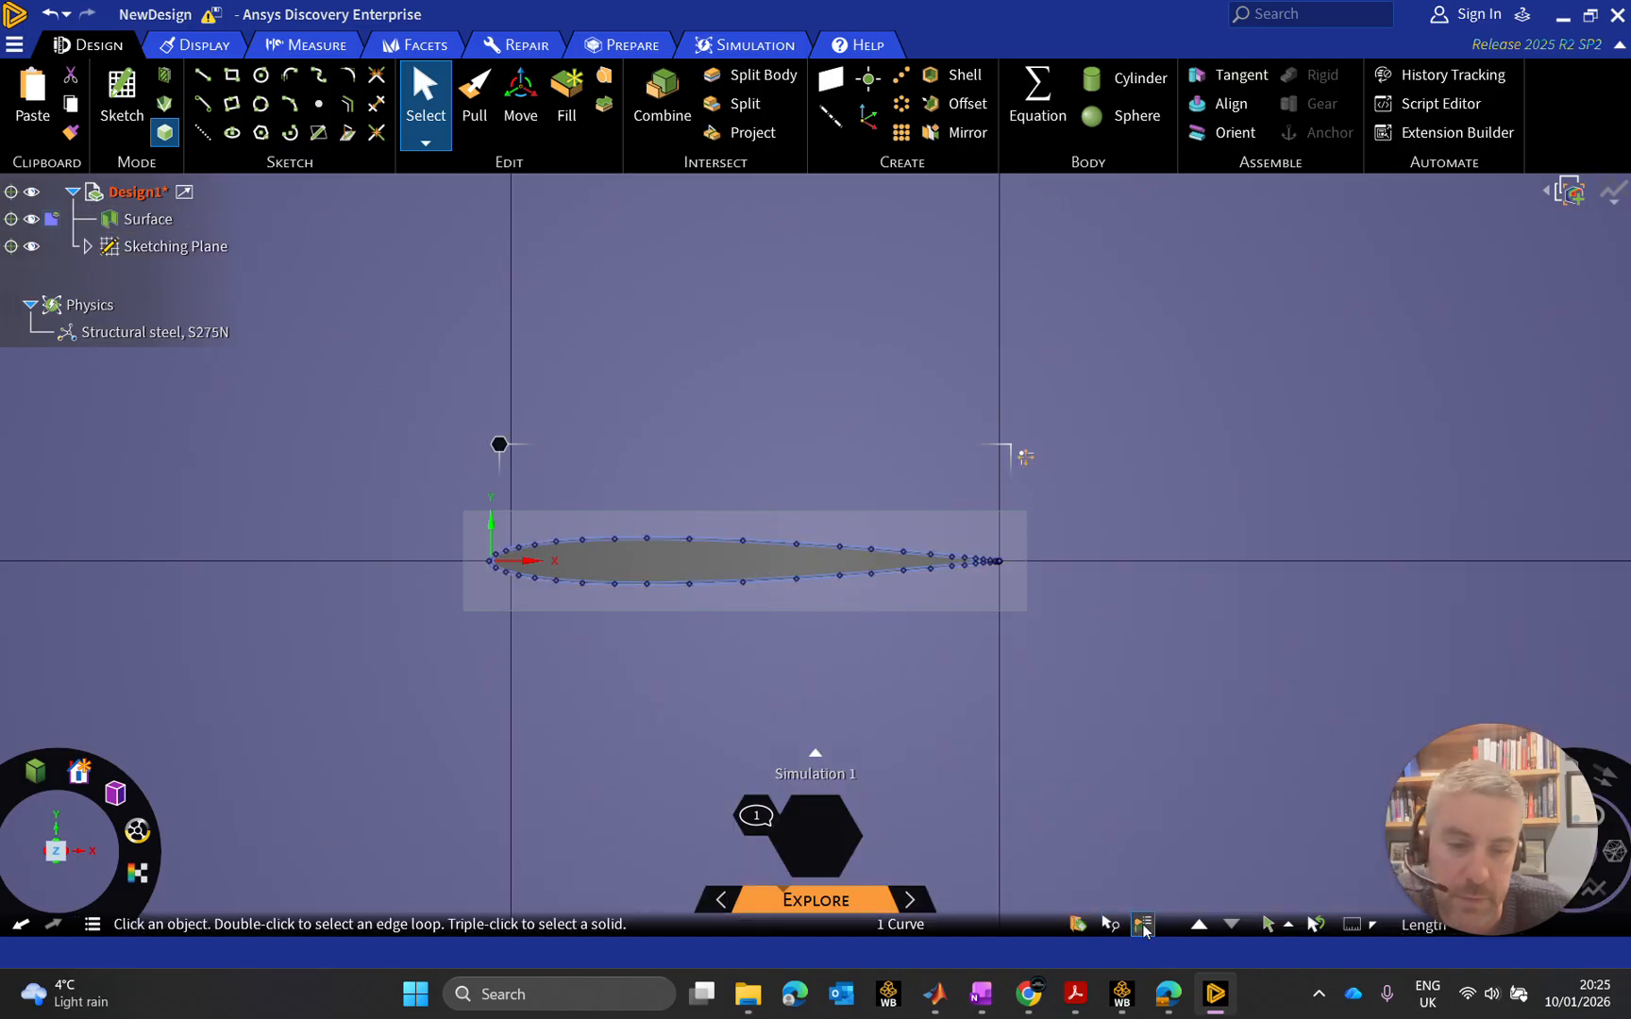
left_click(1077, 925)
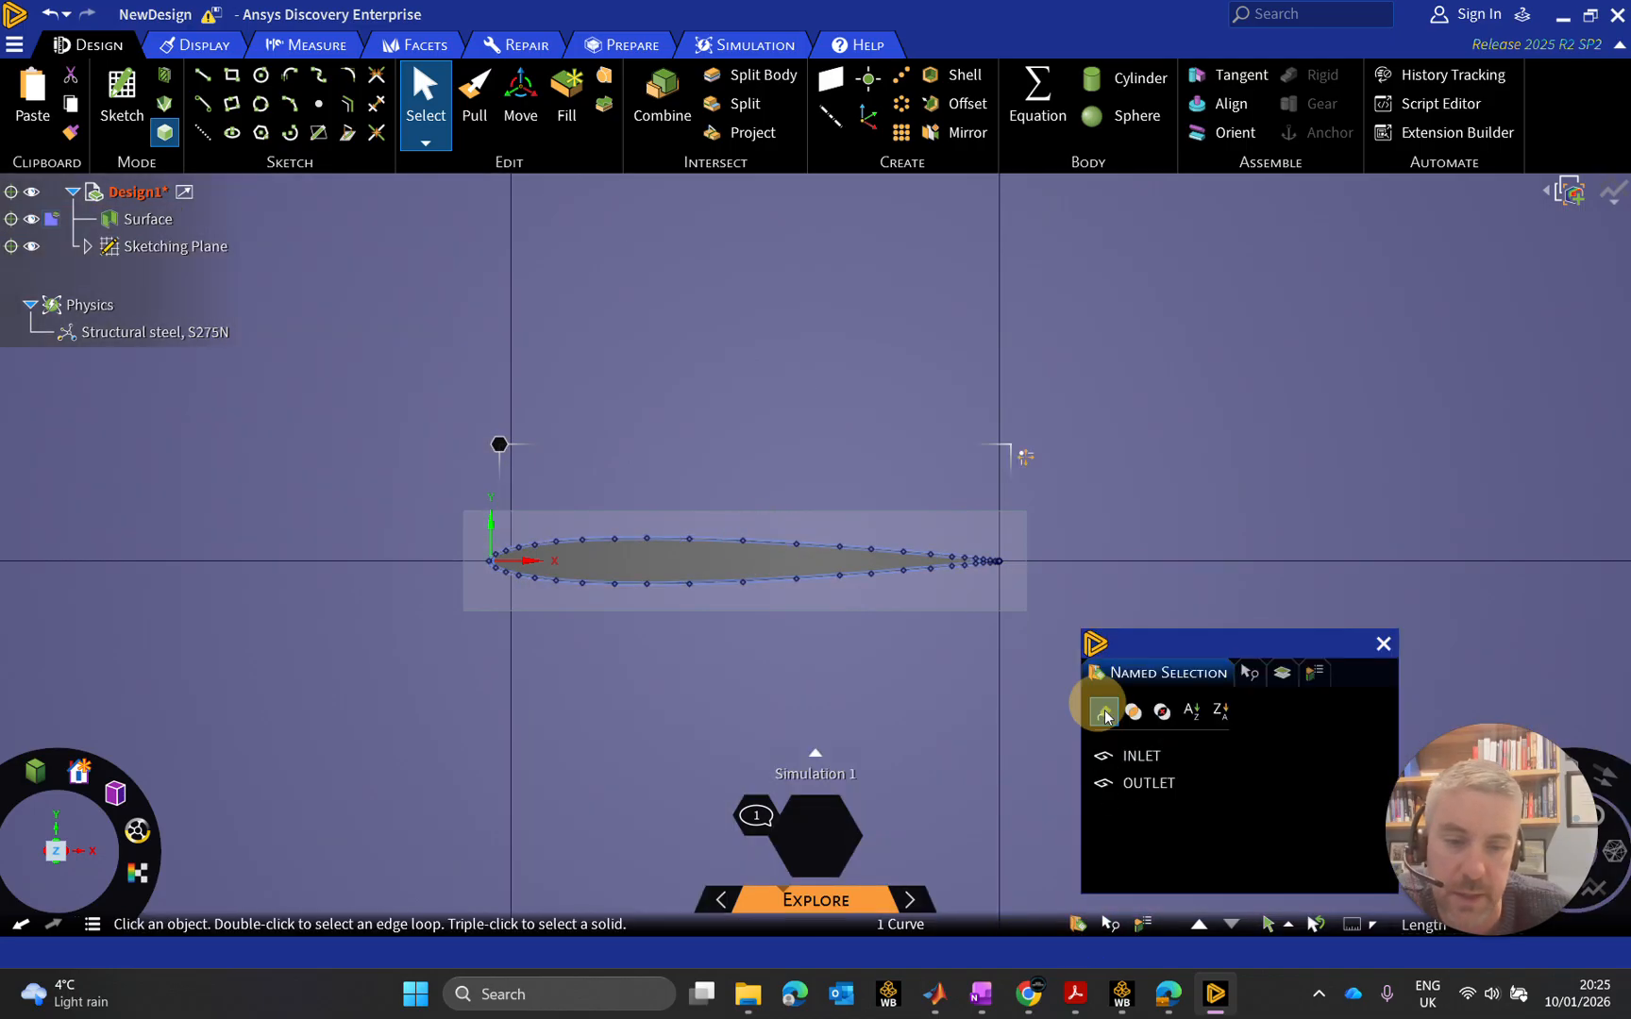
left_click(1105, 711)
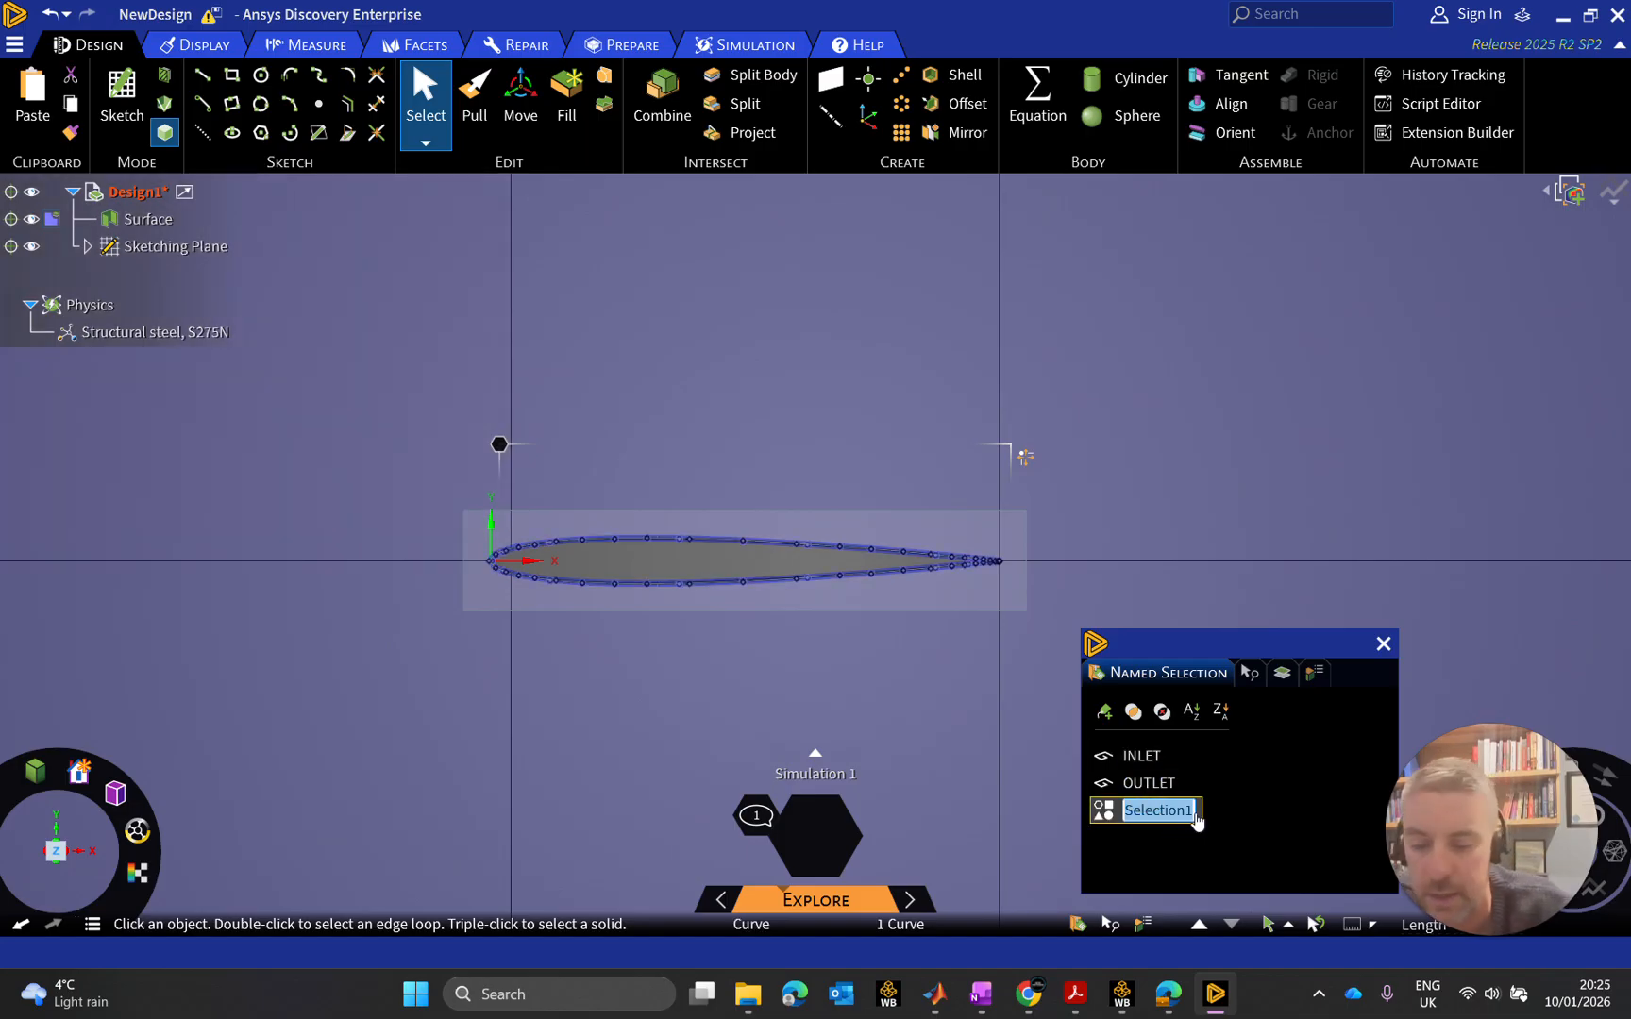
type("WALL")
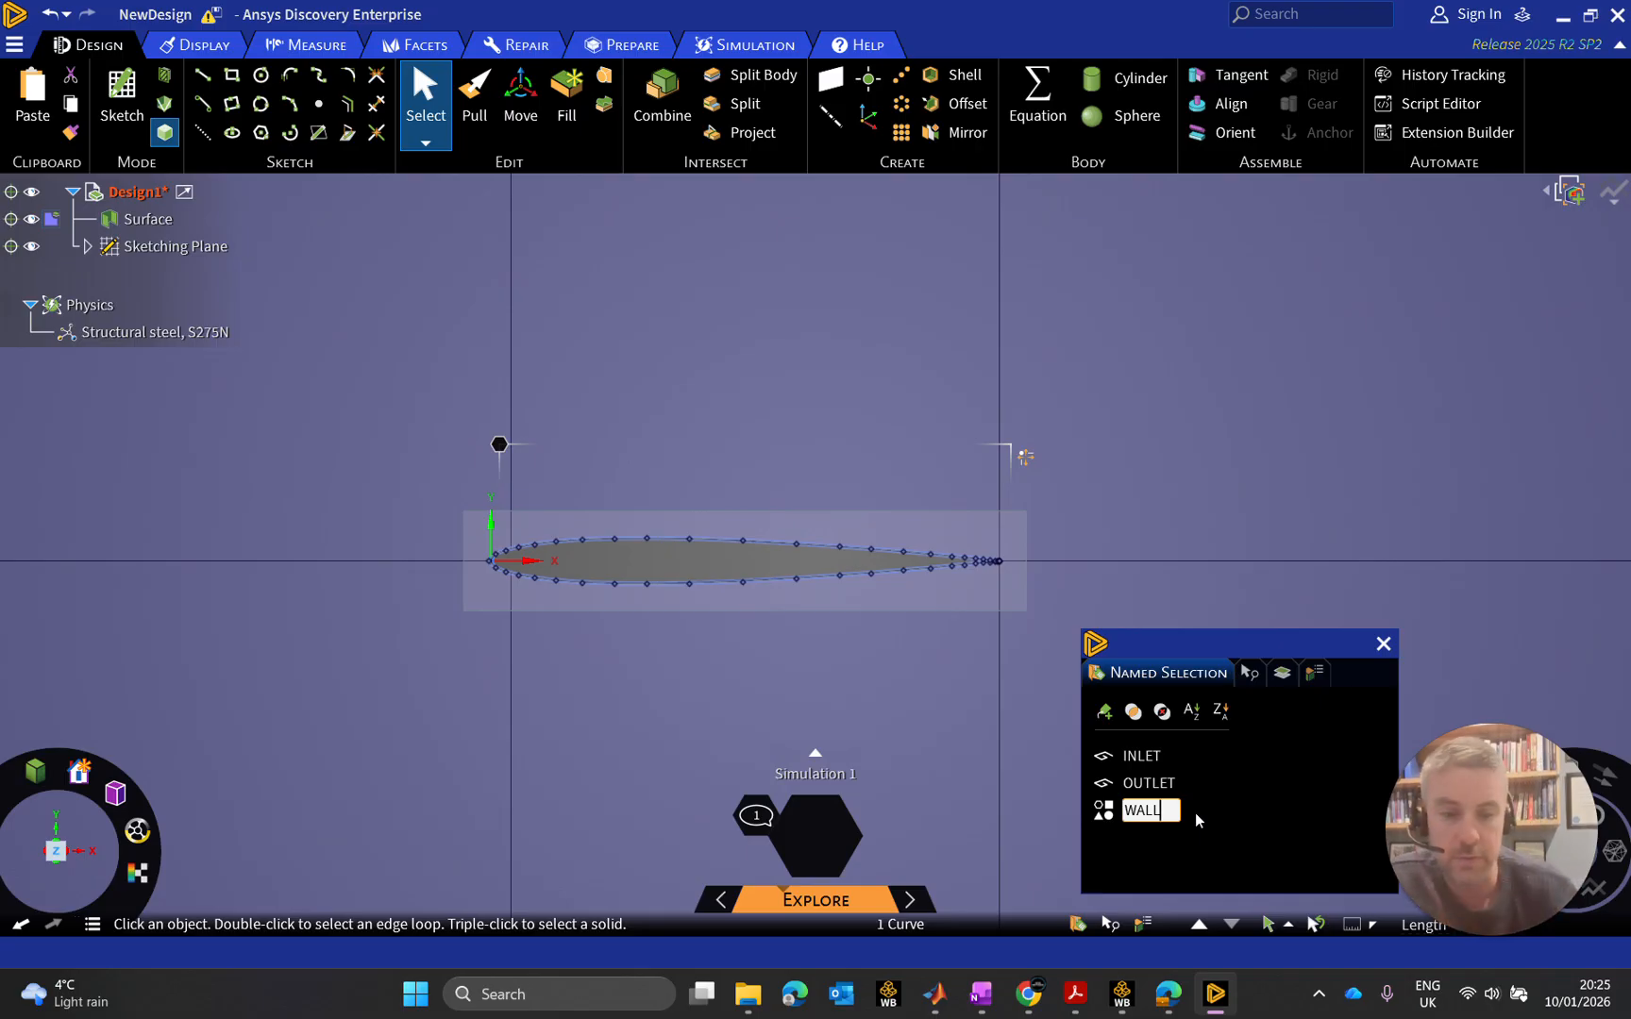
key("Return")
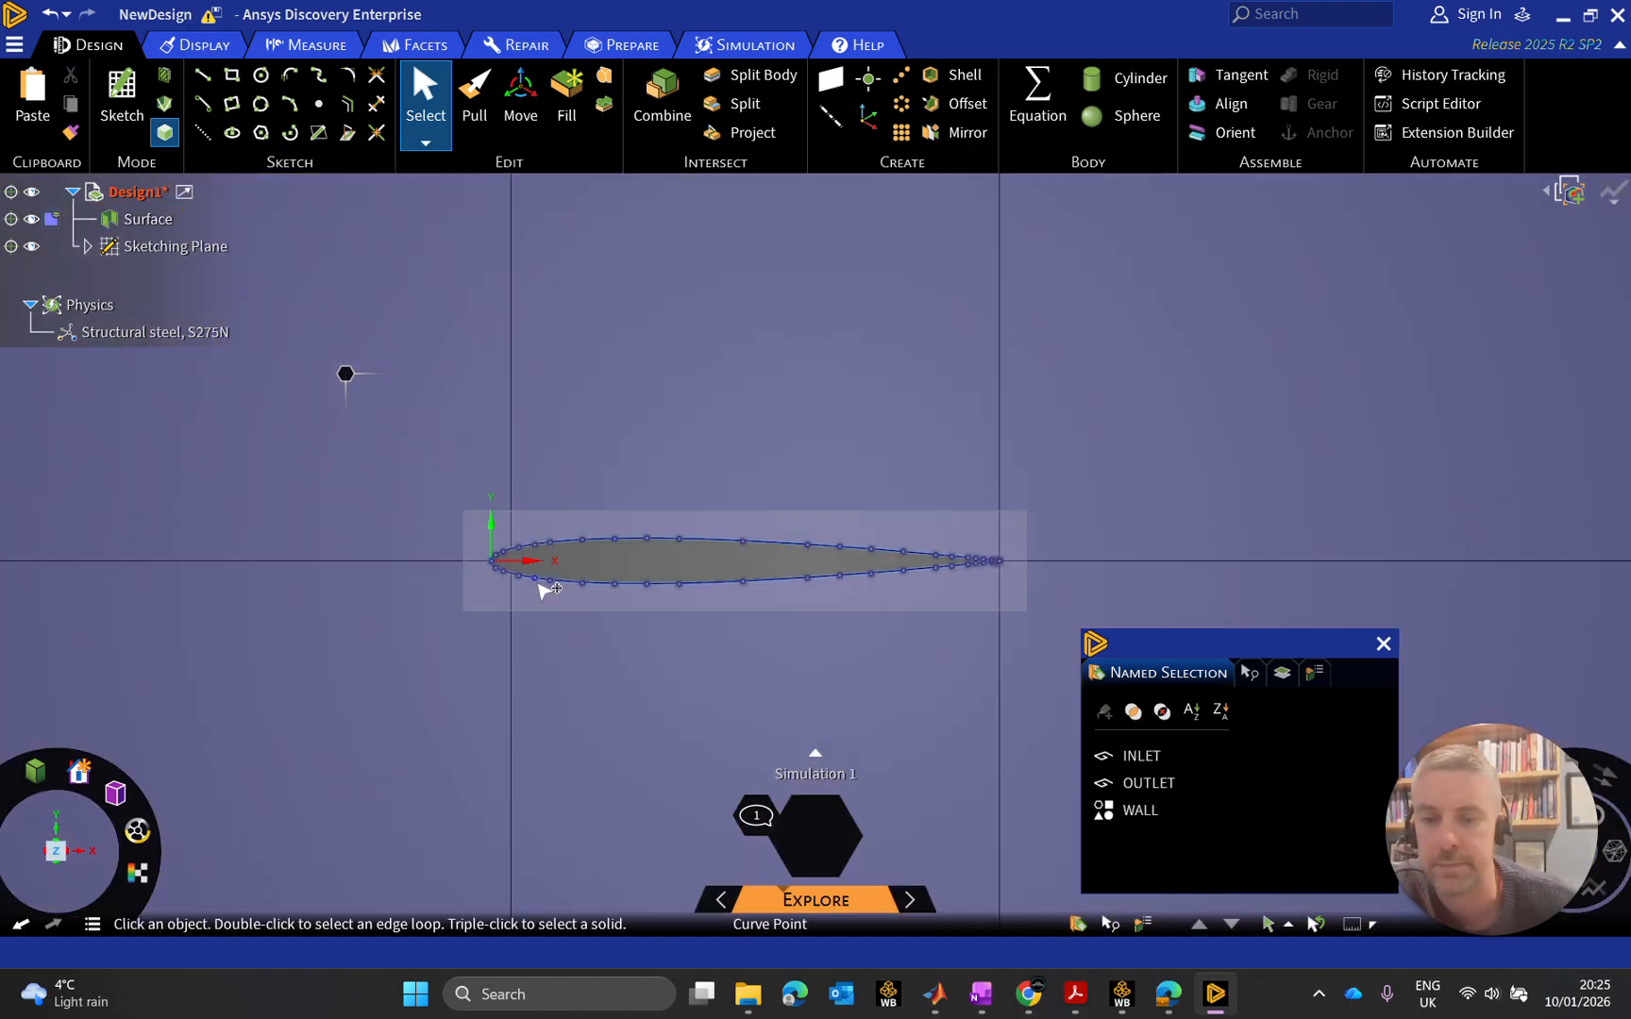
Delete the sketching plane that holds the airfoil's sketch curve
left_click(536, 580)
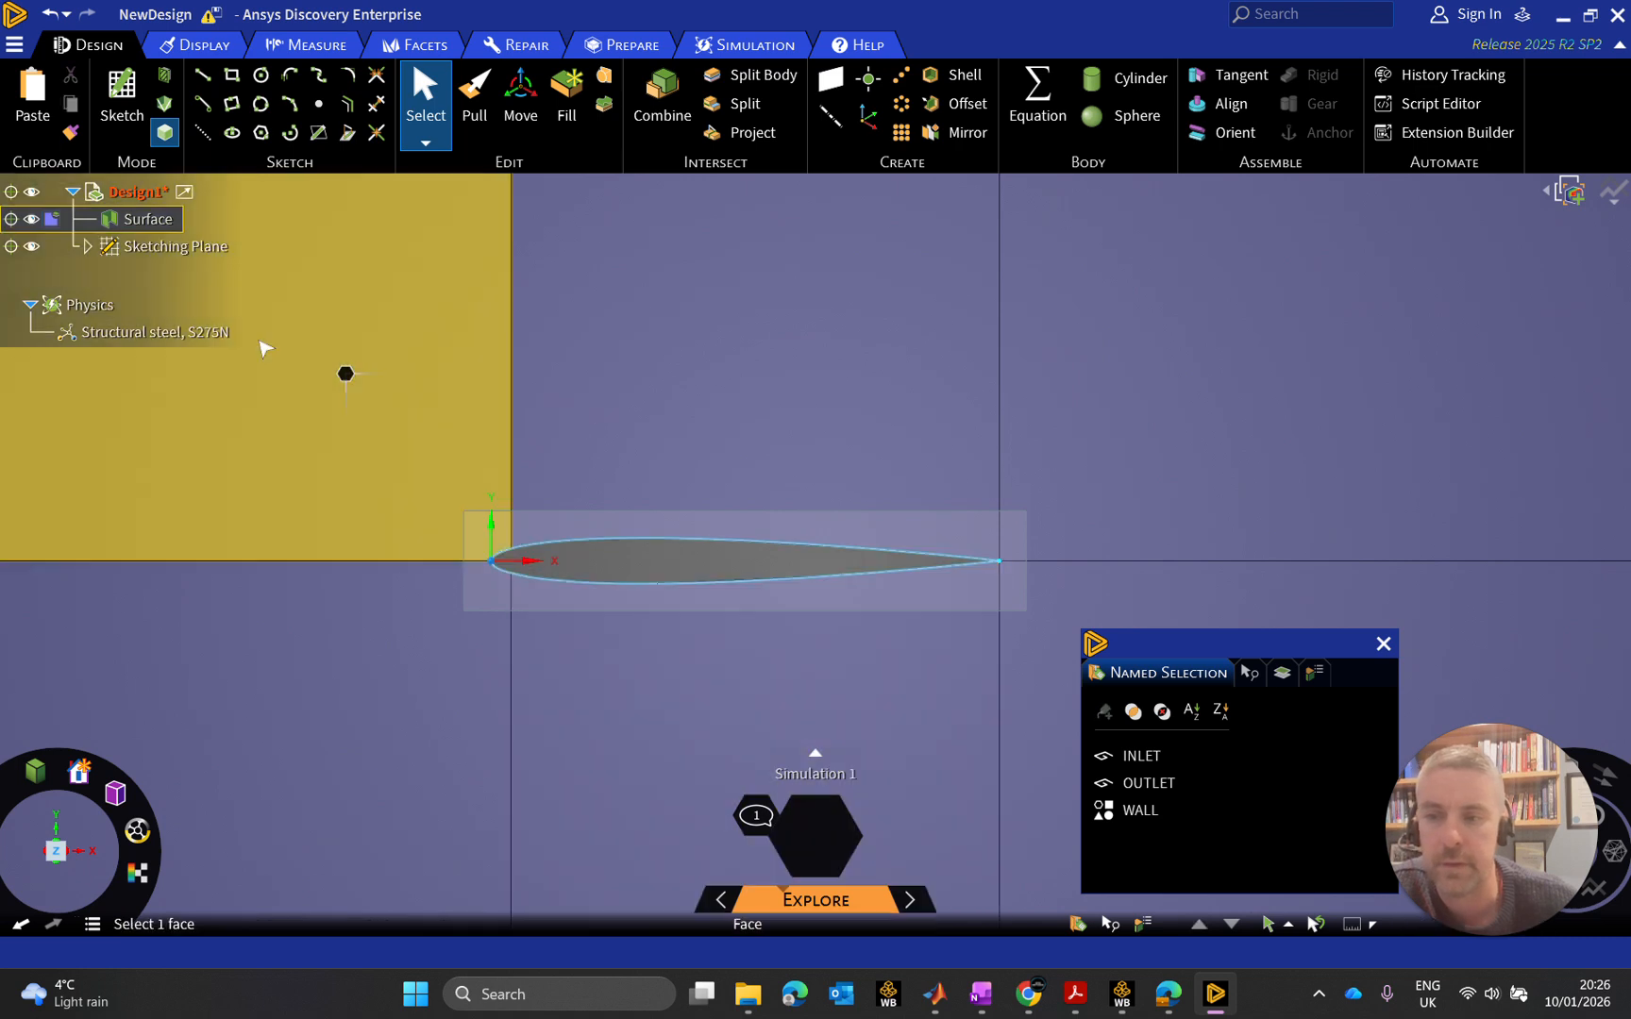
left_click(170, 249)
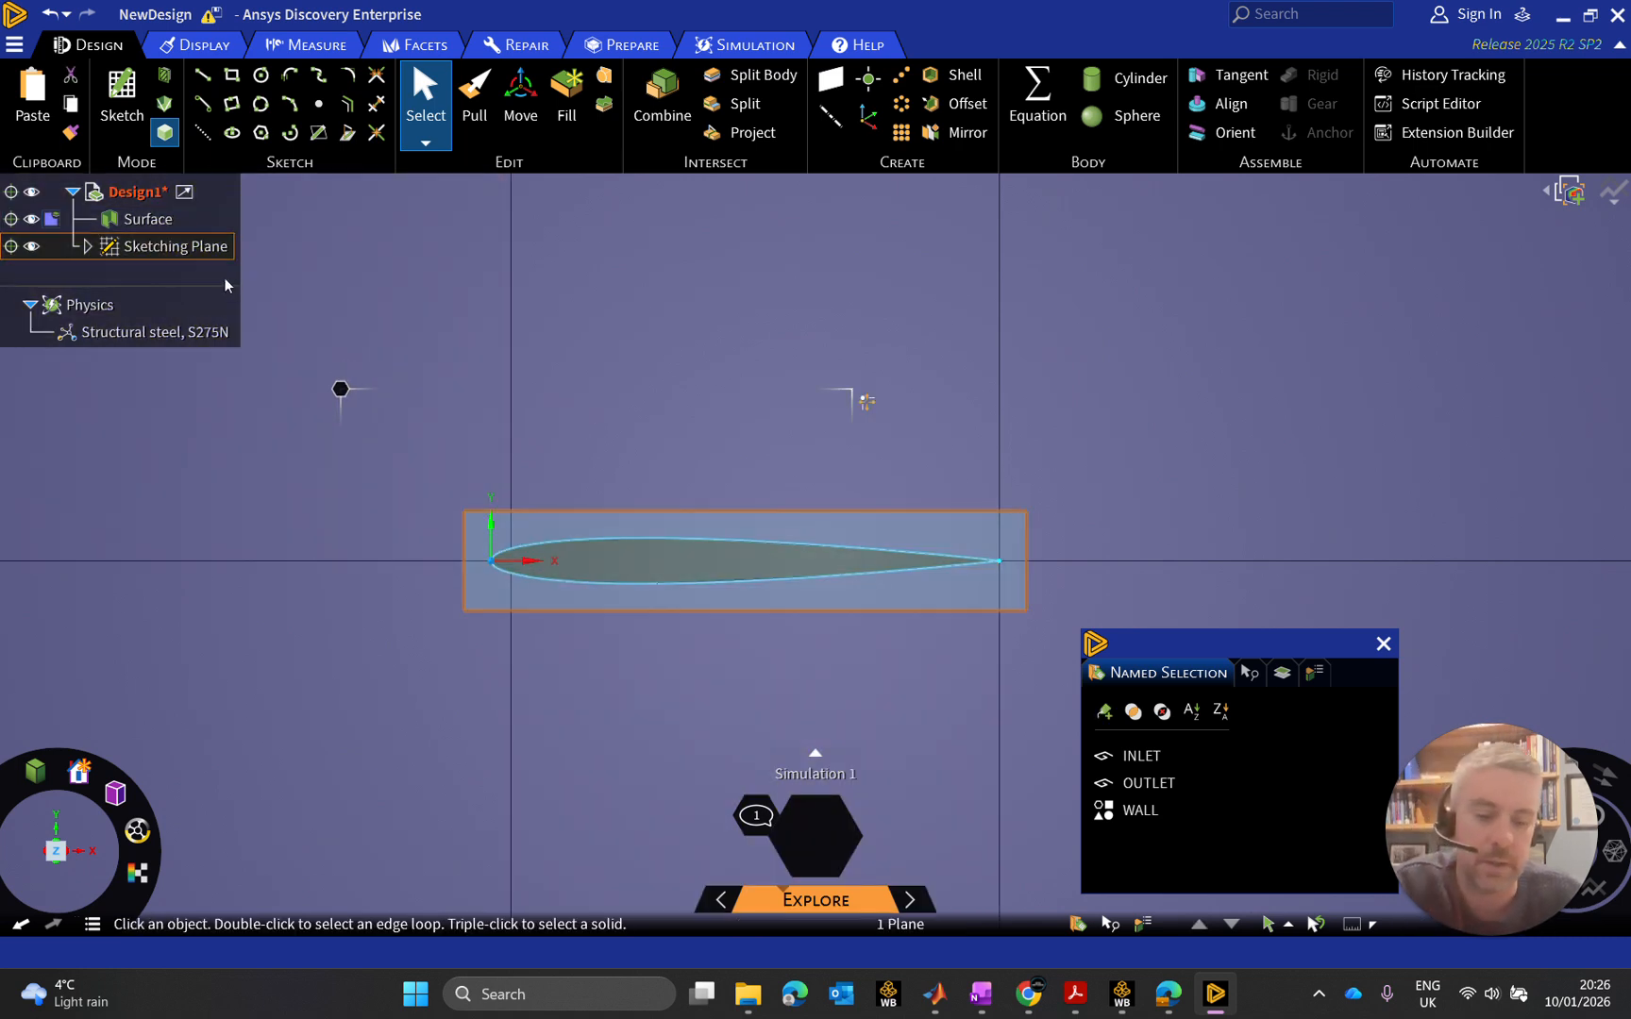
key("Delete")
Rename the Surface body as FLOWFIELD
left_click(147, 225)
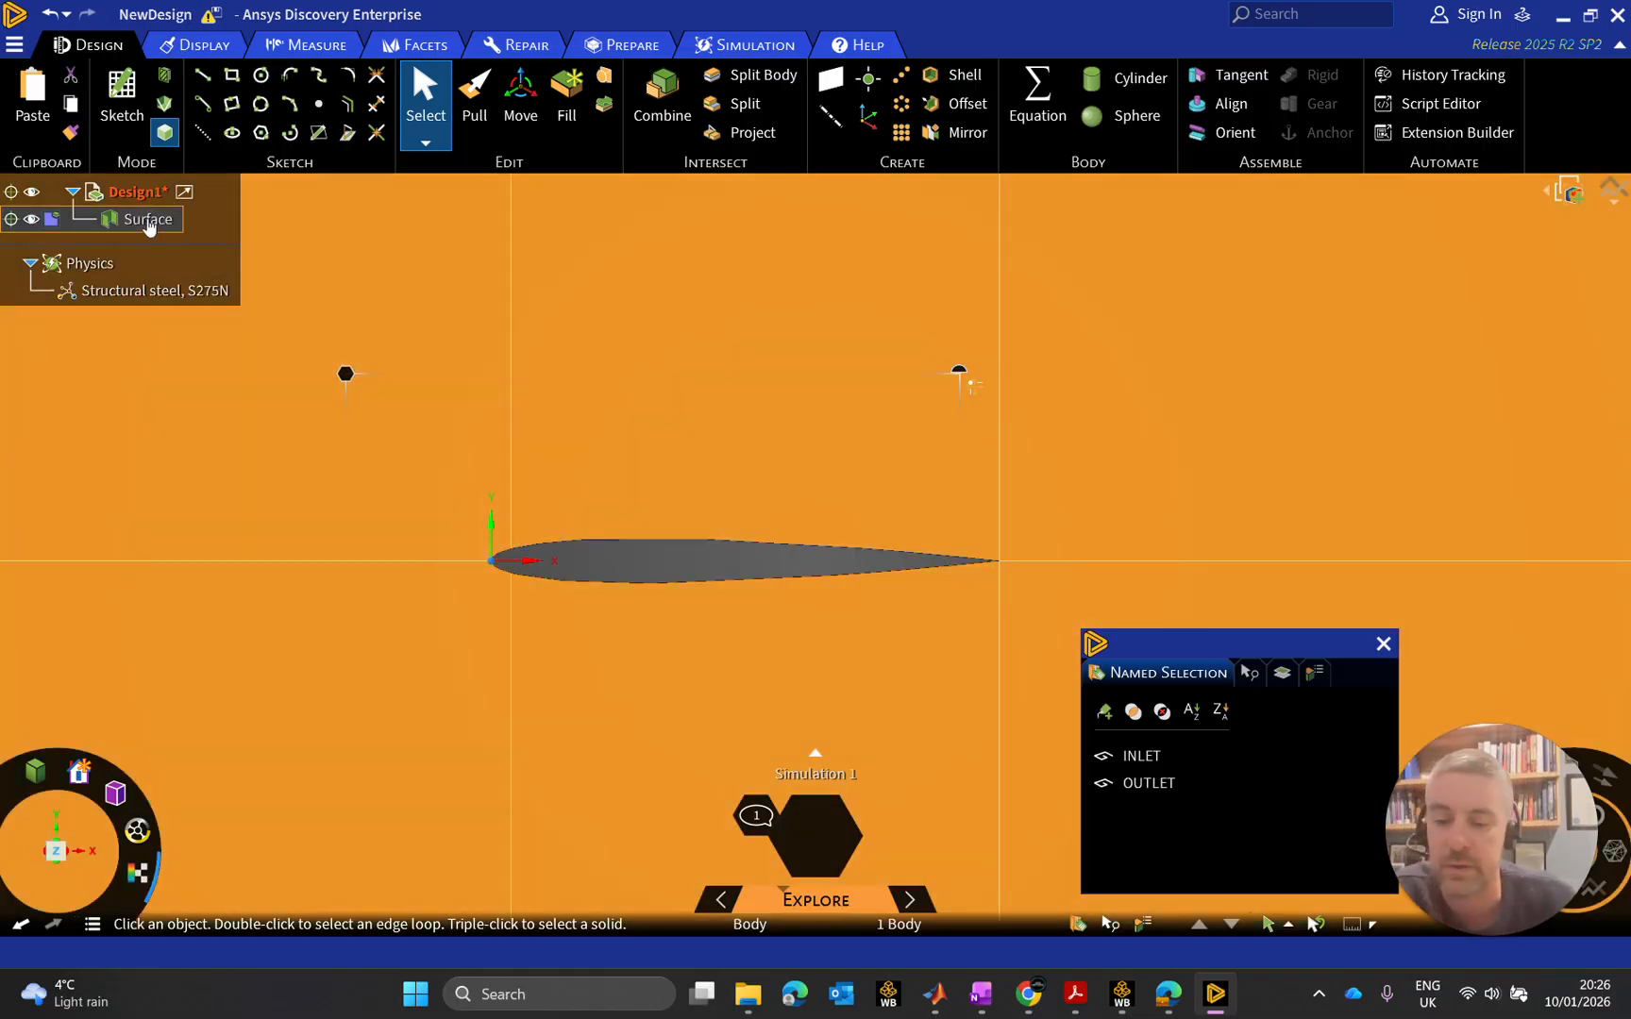
left_click(151, 220)
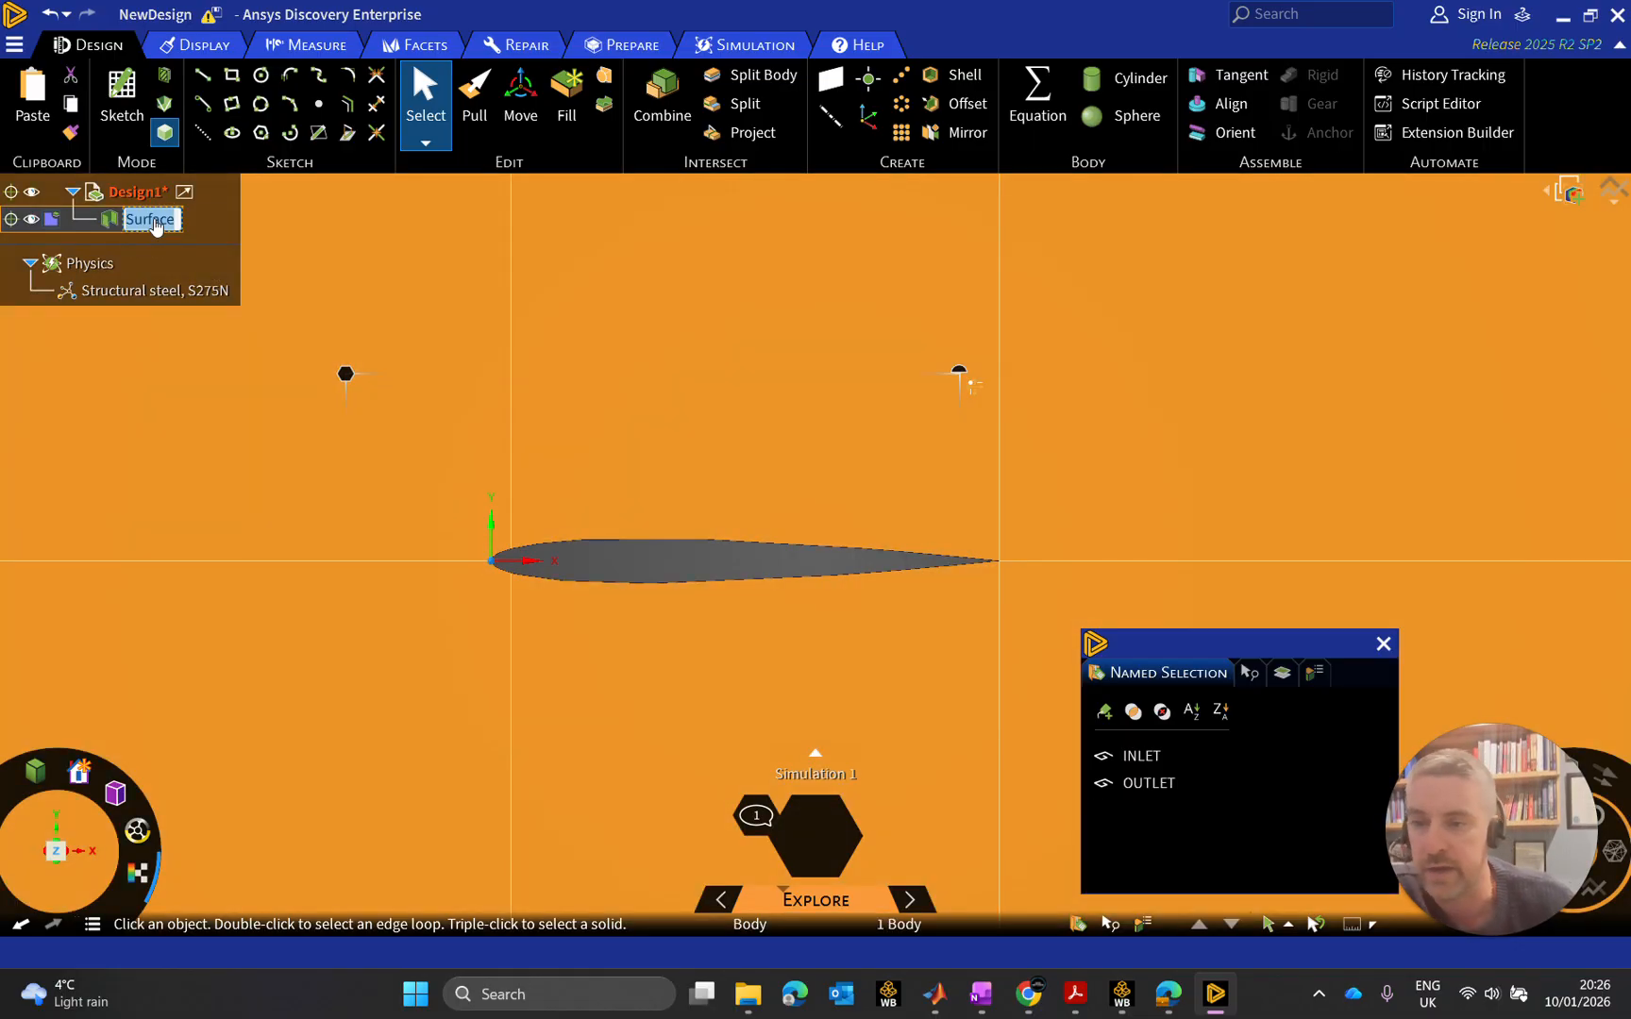
type("FLOW")
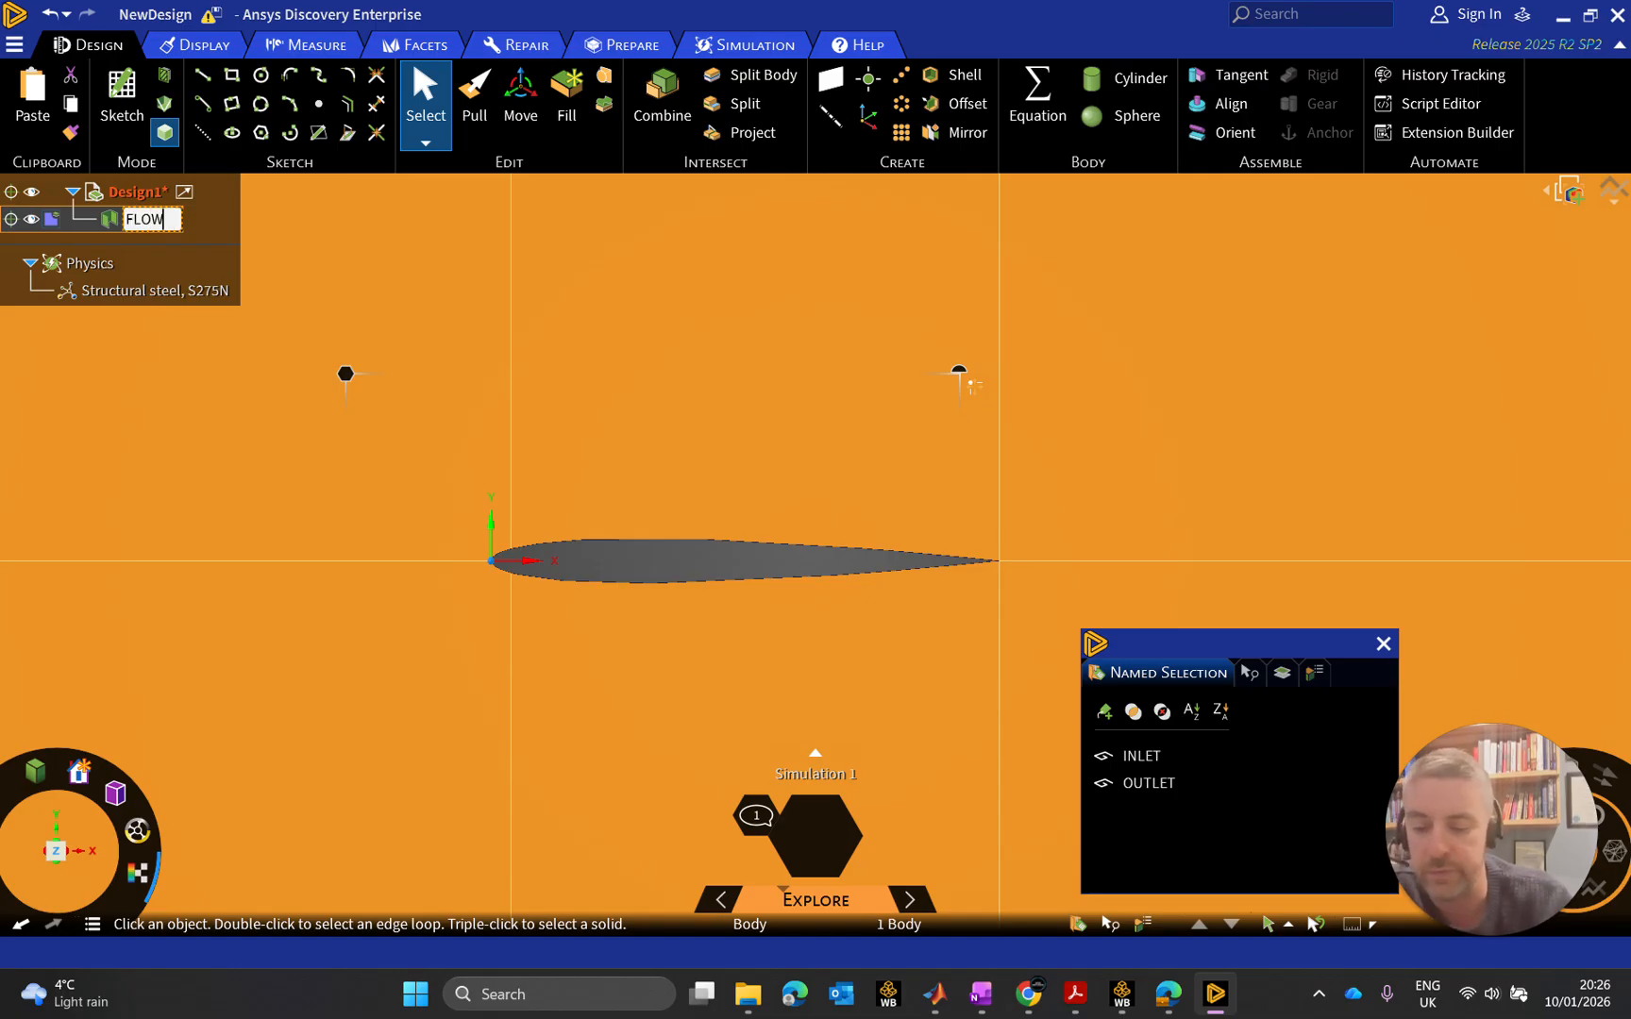
type("FI")
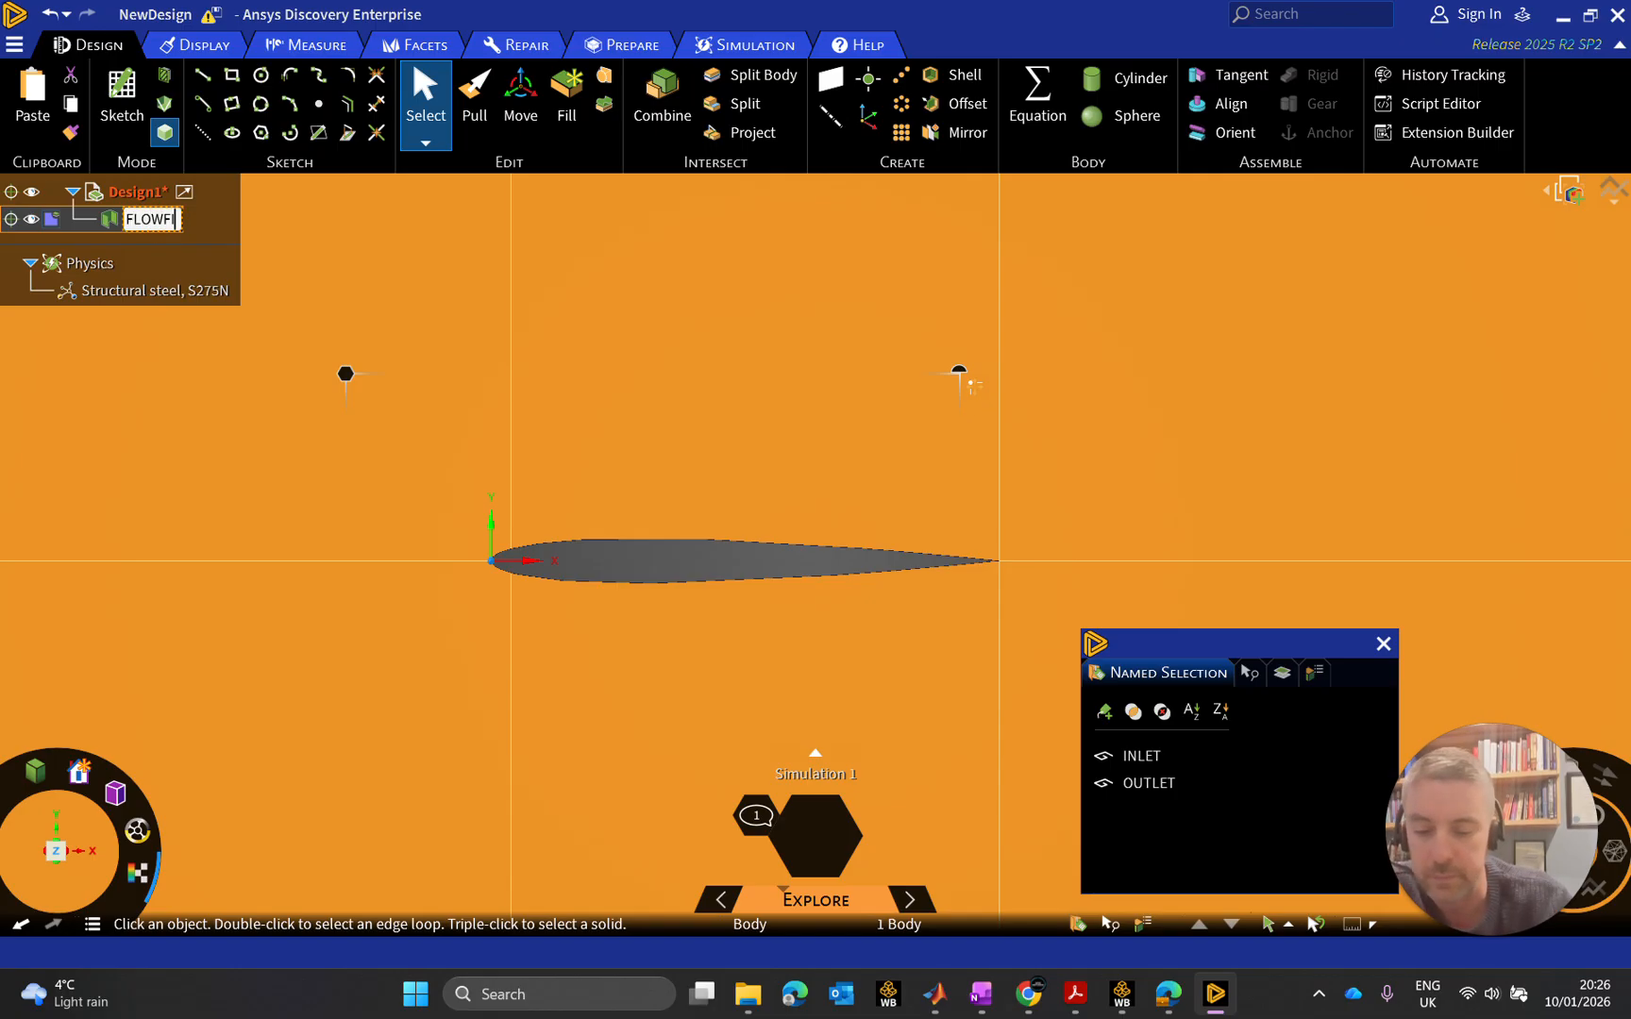
type("ELD")
key("Return")
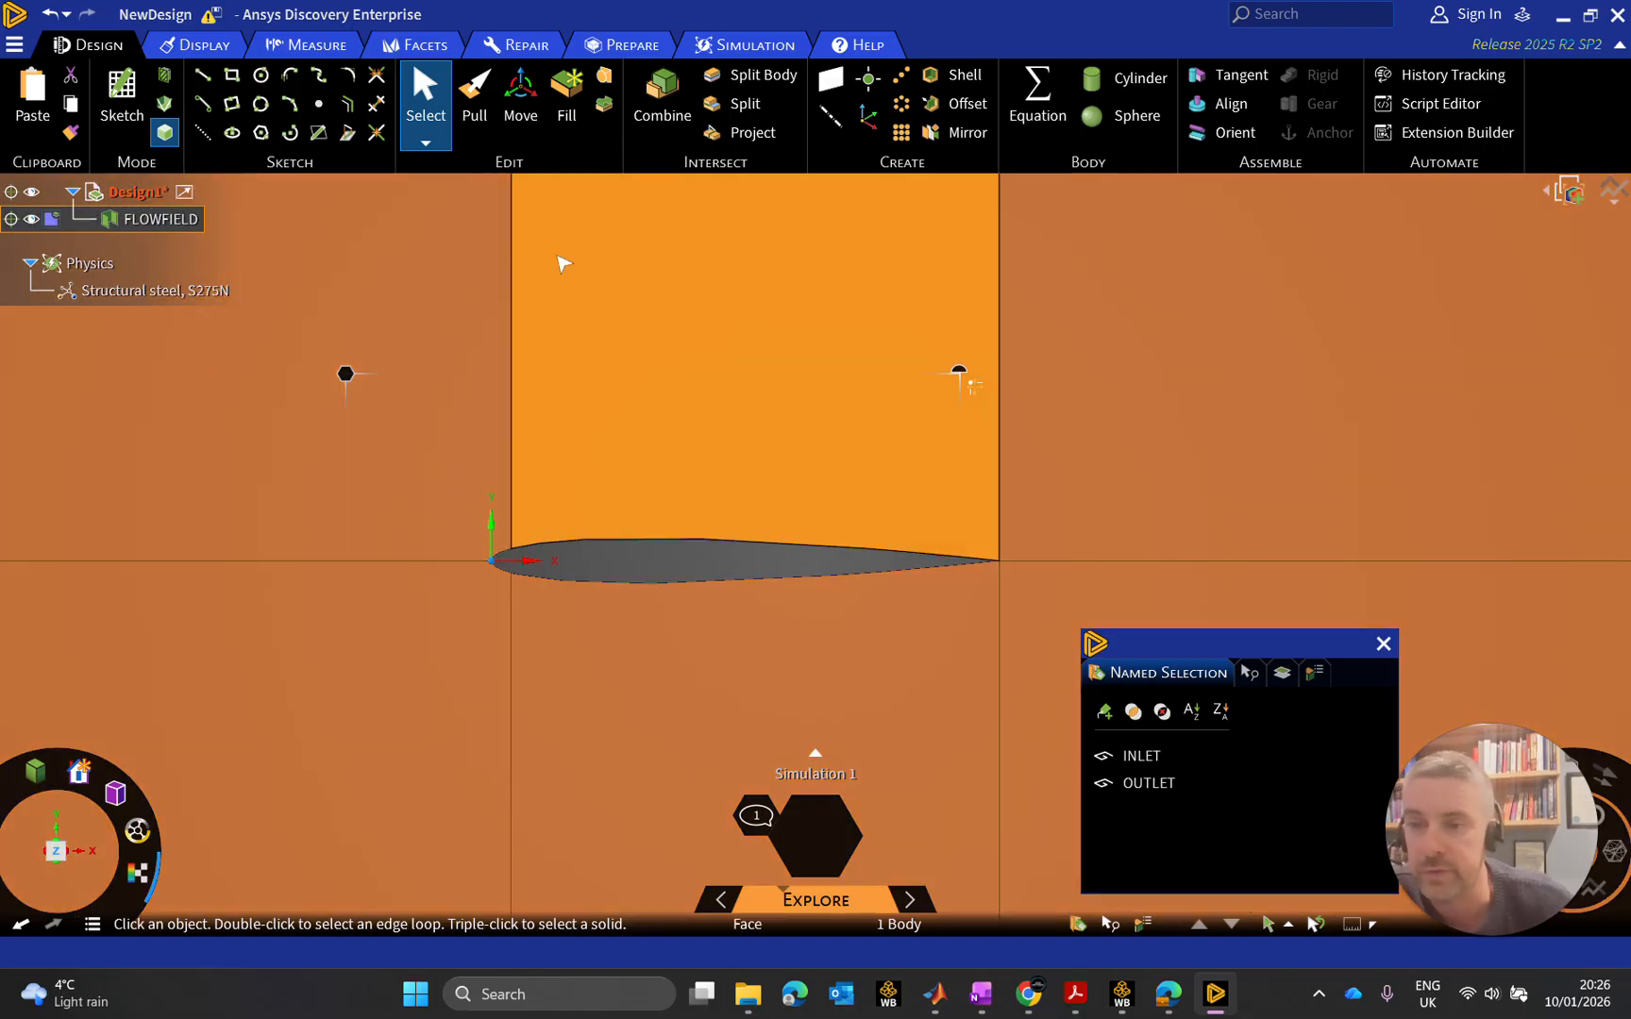
Create a named selection called WALL from the four edges that make up the airfoil outline, including both short leading-edge segments
scroll(1170, 496, "down", 5)
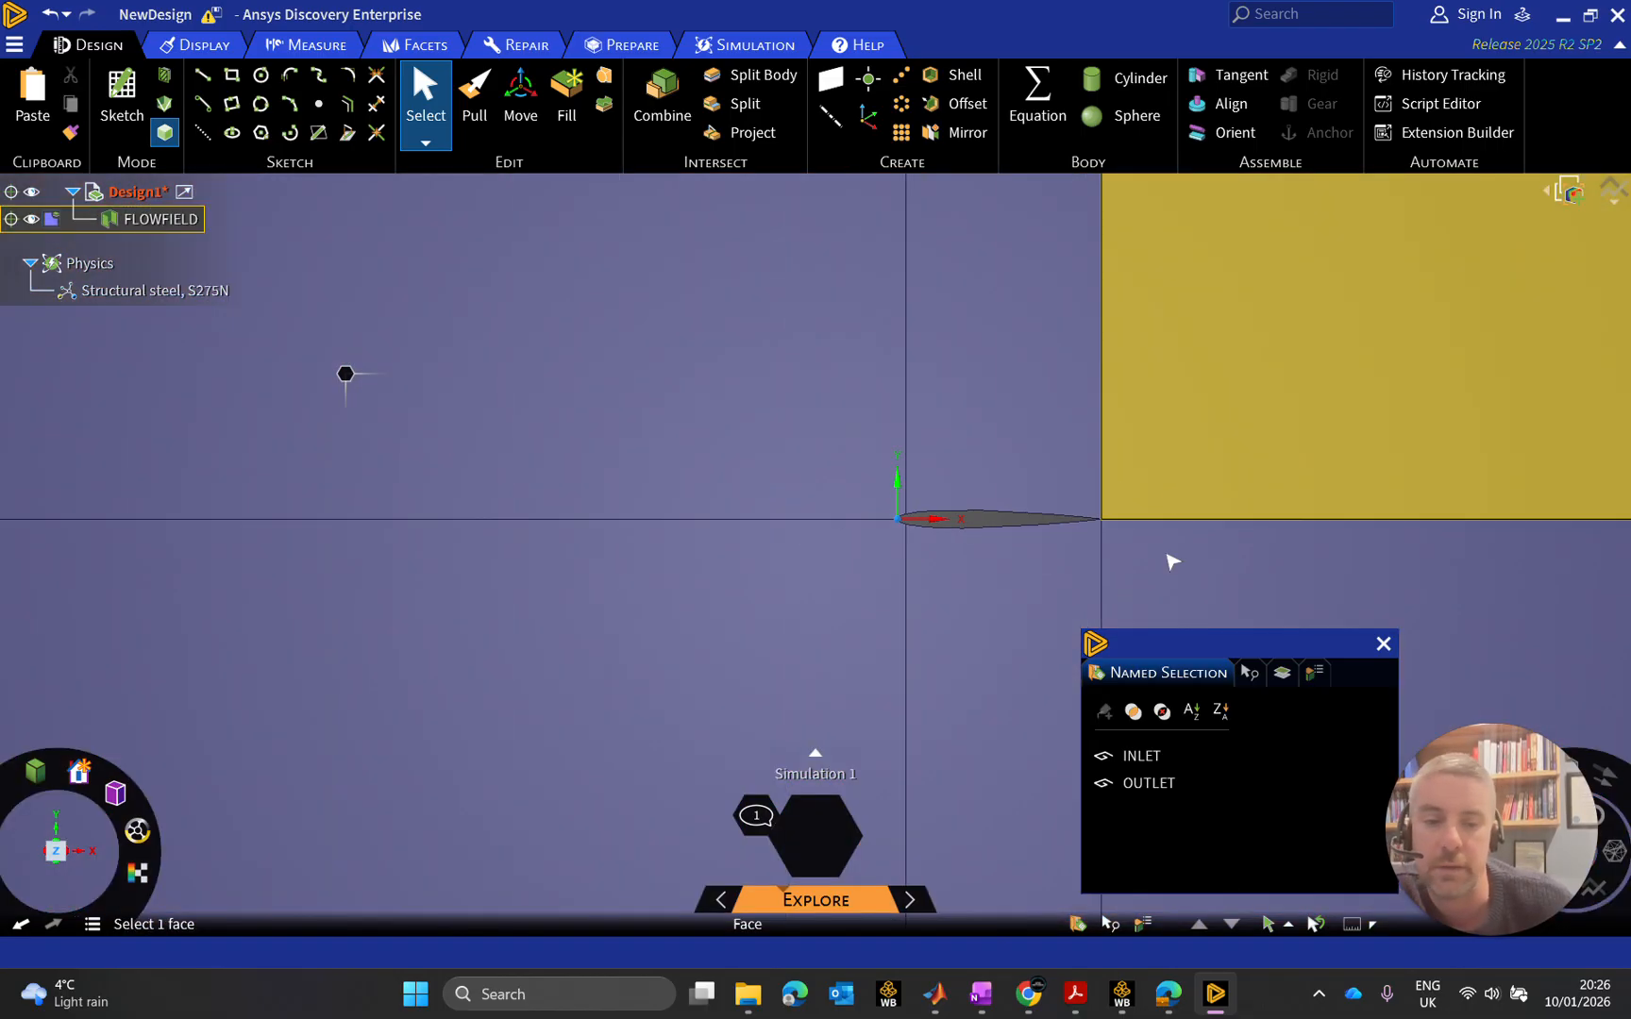
scroll(1078, 614, "up", 1)
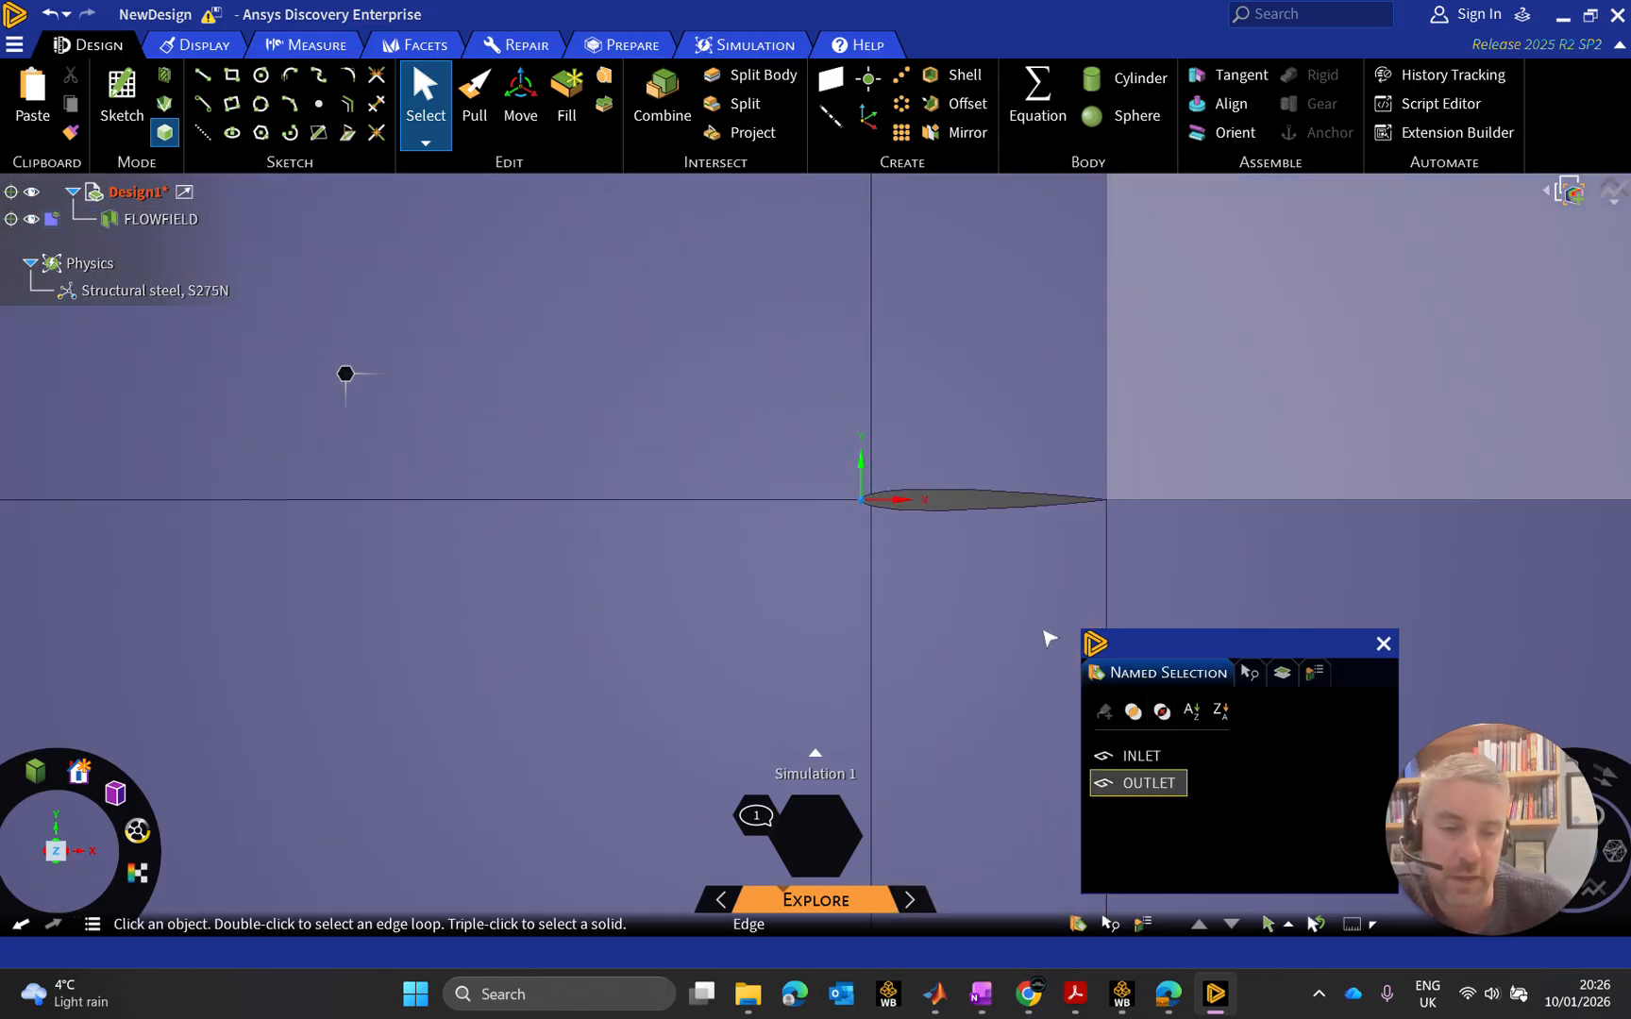
left_click(977, 492)
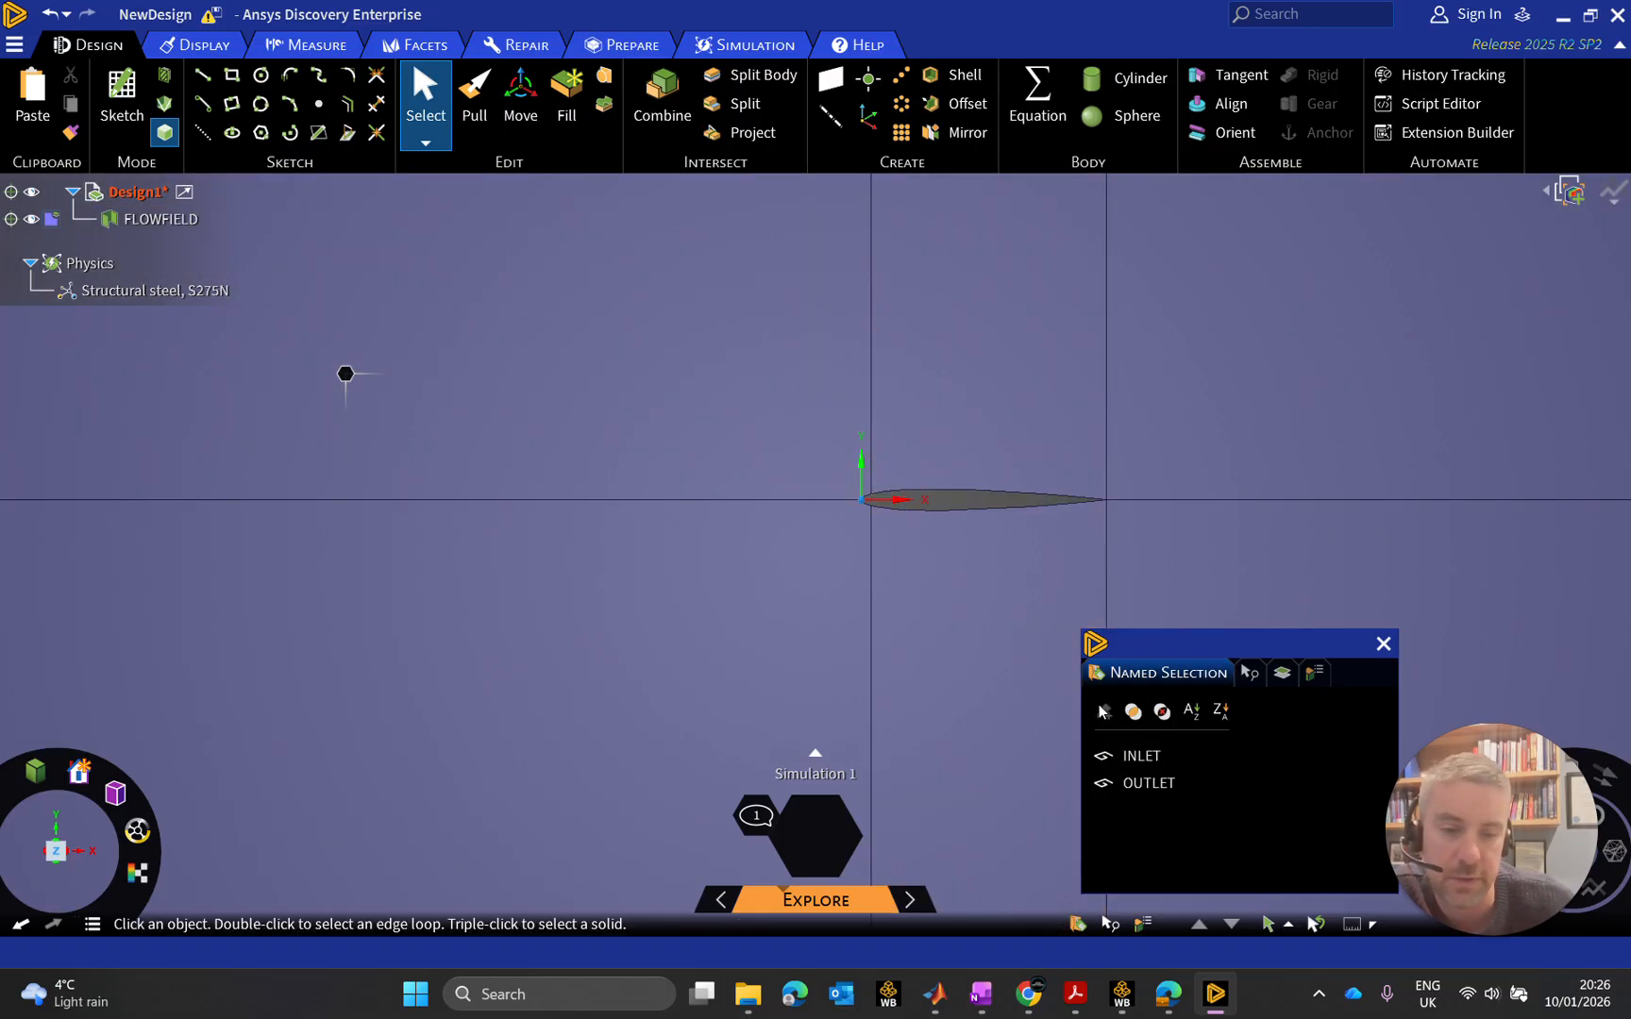
left_click(958, 493)
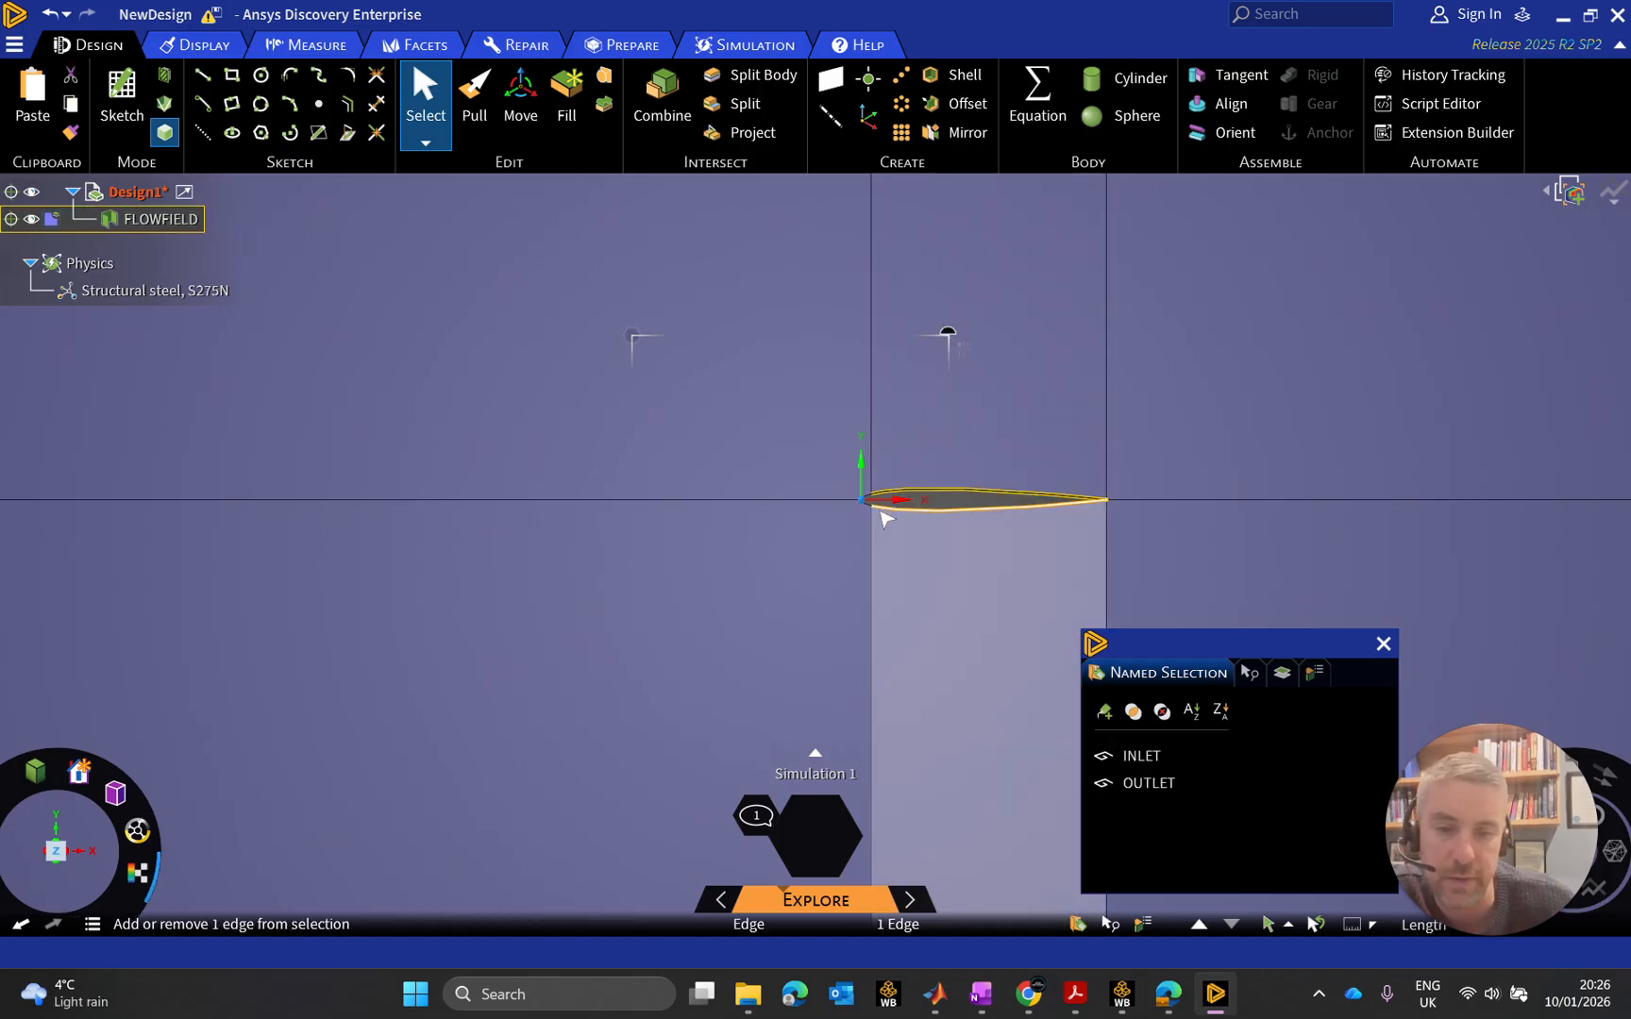
scroll(958, 500, "up", 5)
left_click(954, 494, "ctrl")
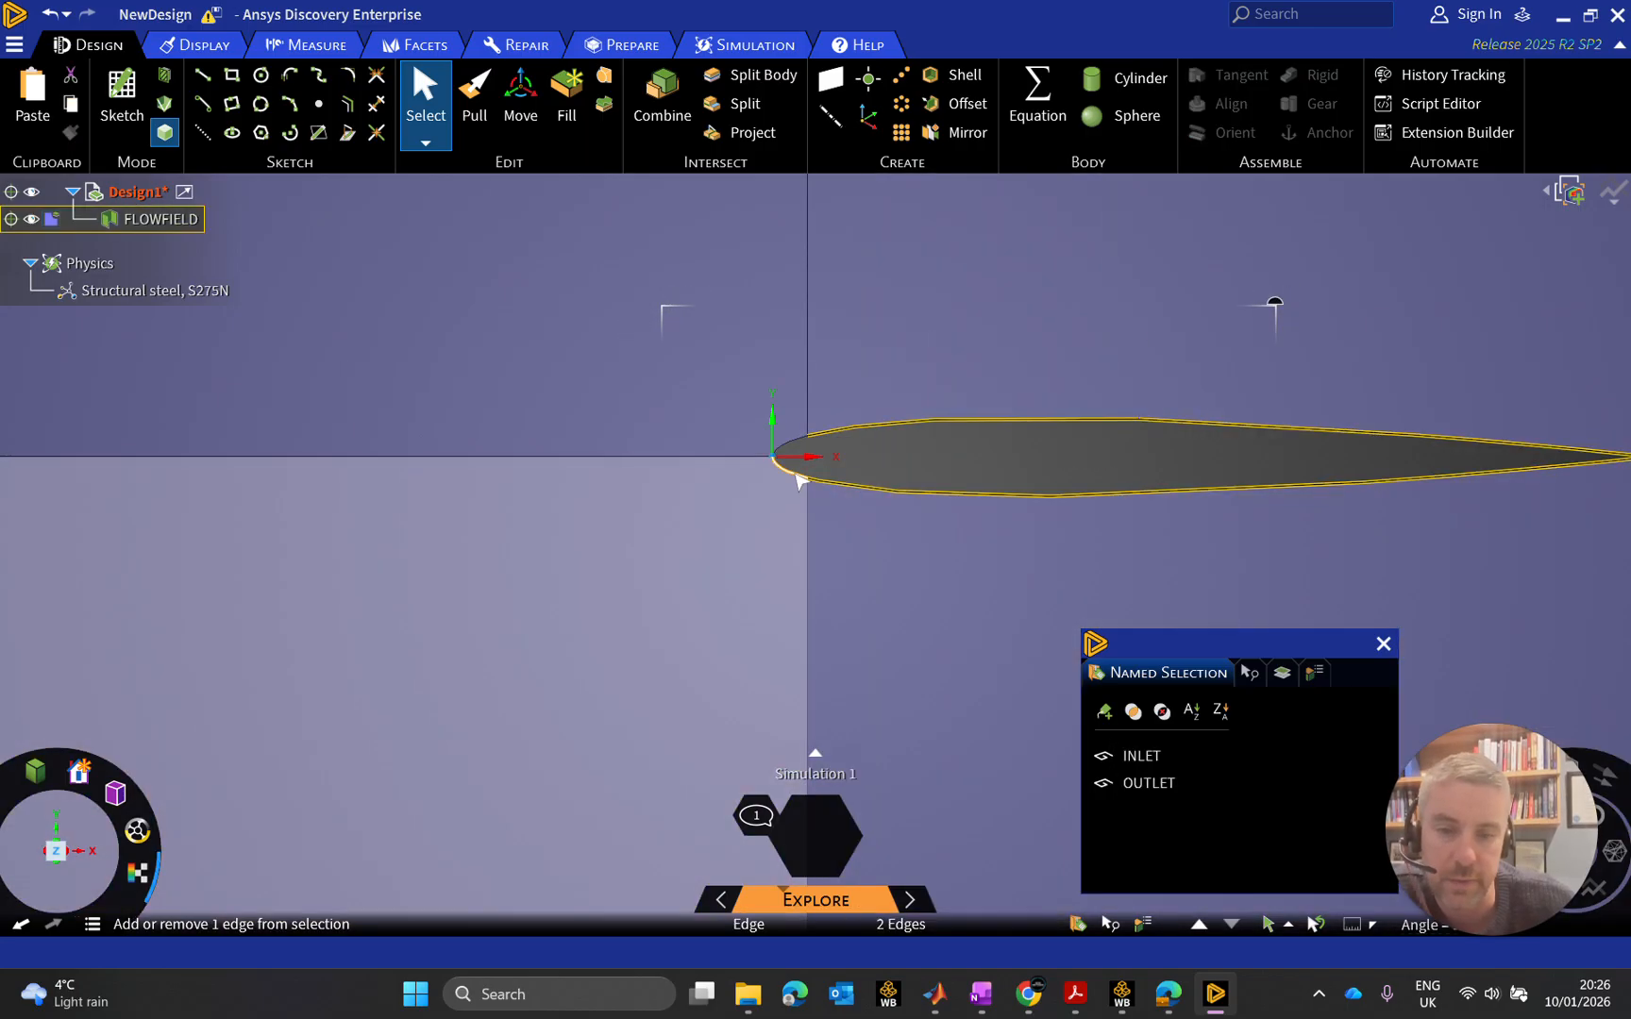
left_click(794, 474, "ctrl")
left_click(790, 442, "ctrl")
scroll(807, 453, "down", 2)
scroll(1213, 327, "down", 2)
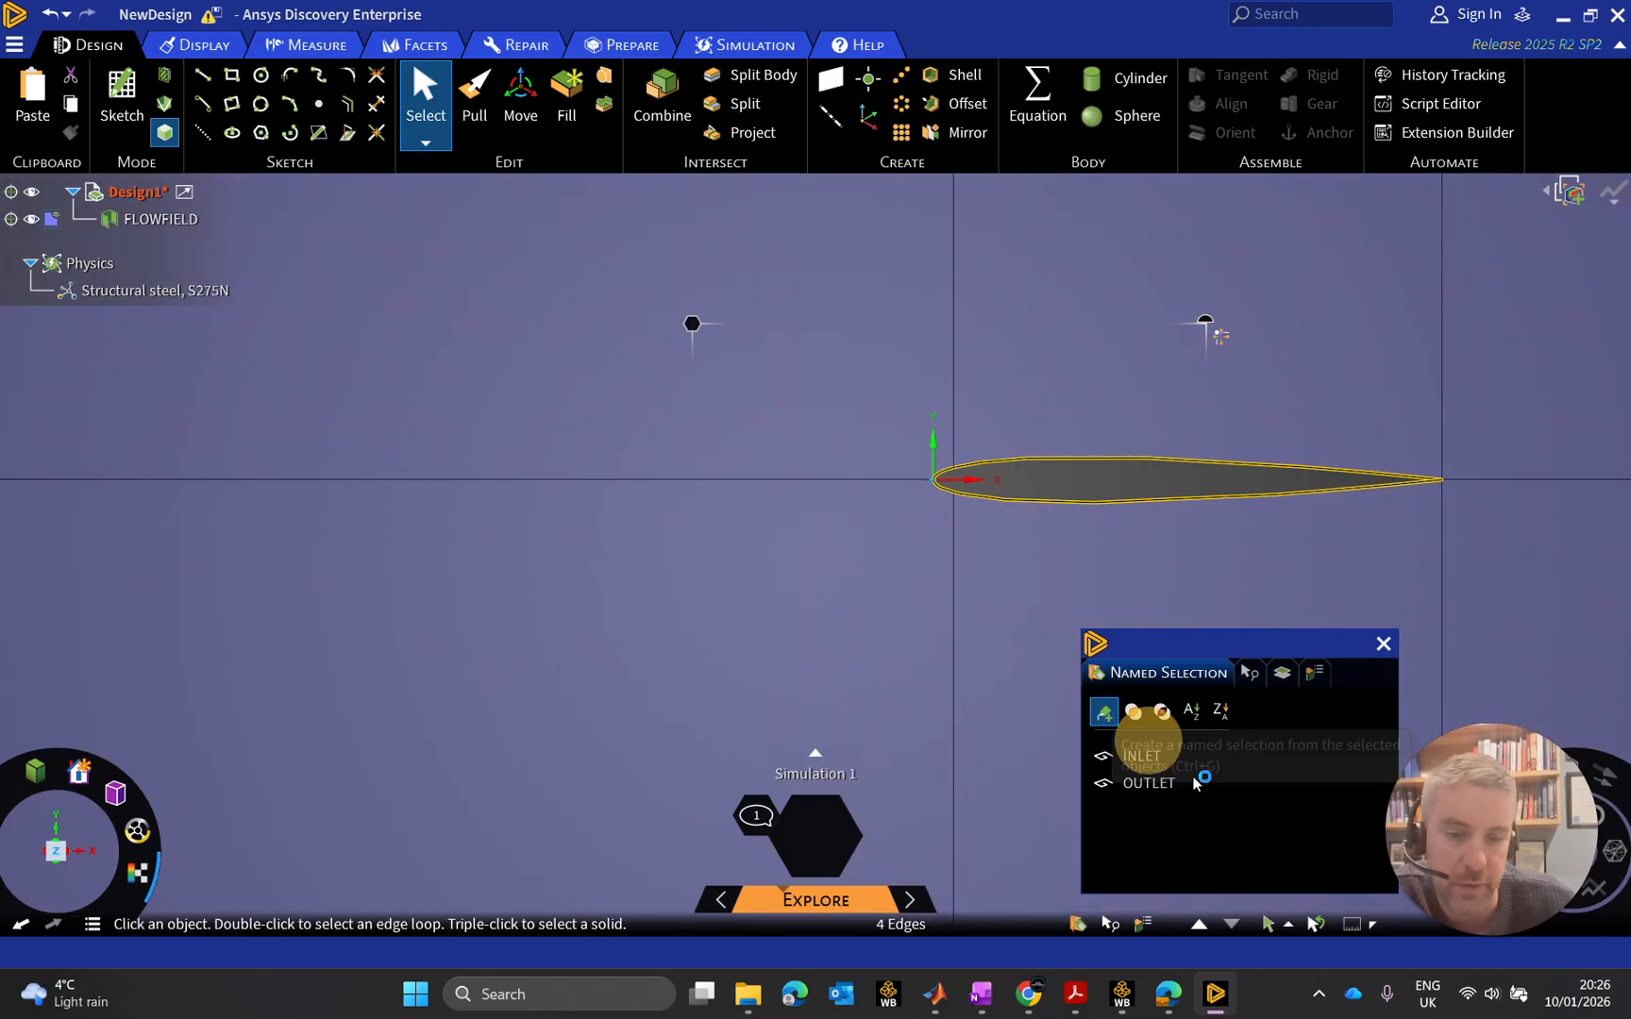
left_click(1104, 710)
type("WALL")
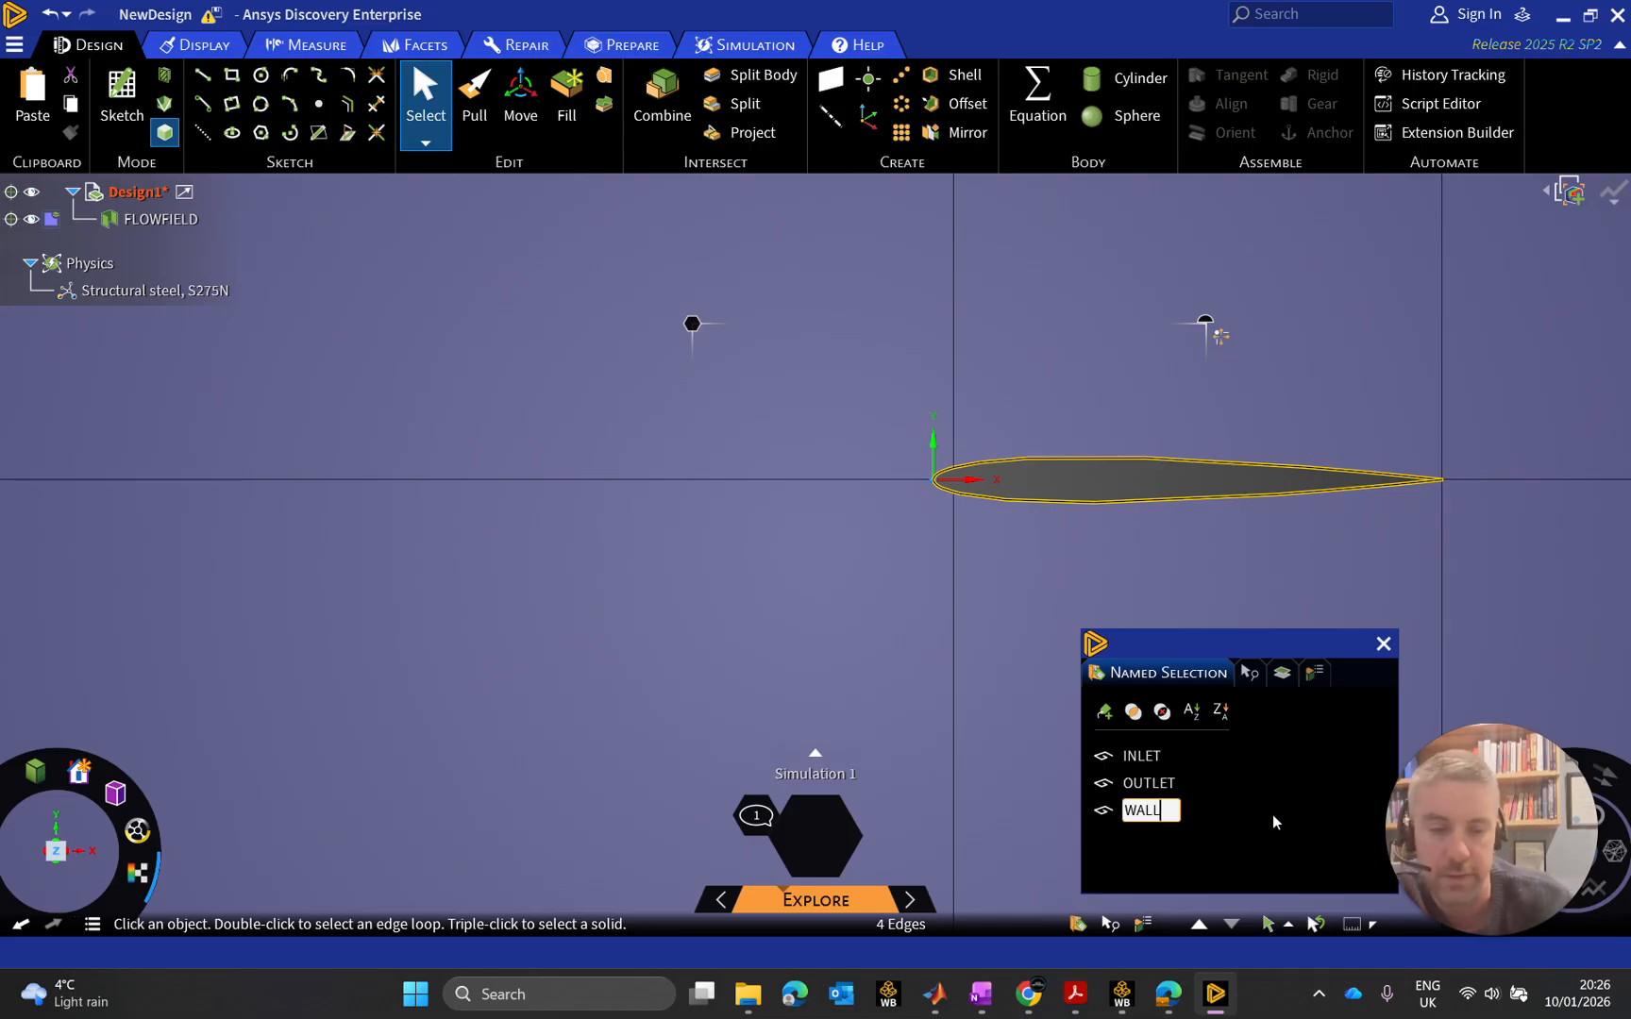
key("Return")
key("Escape")
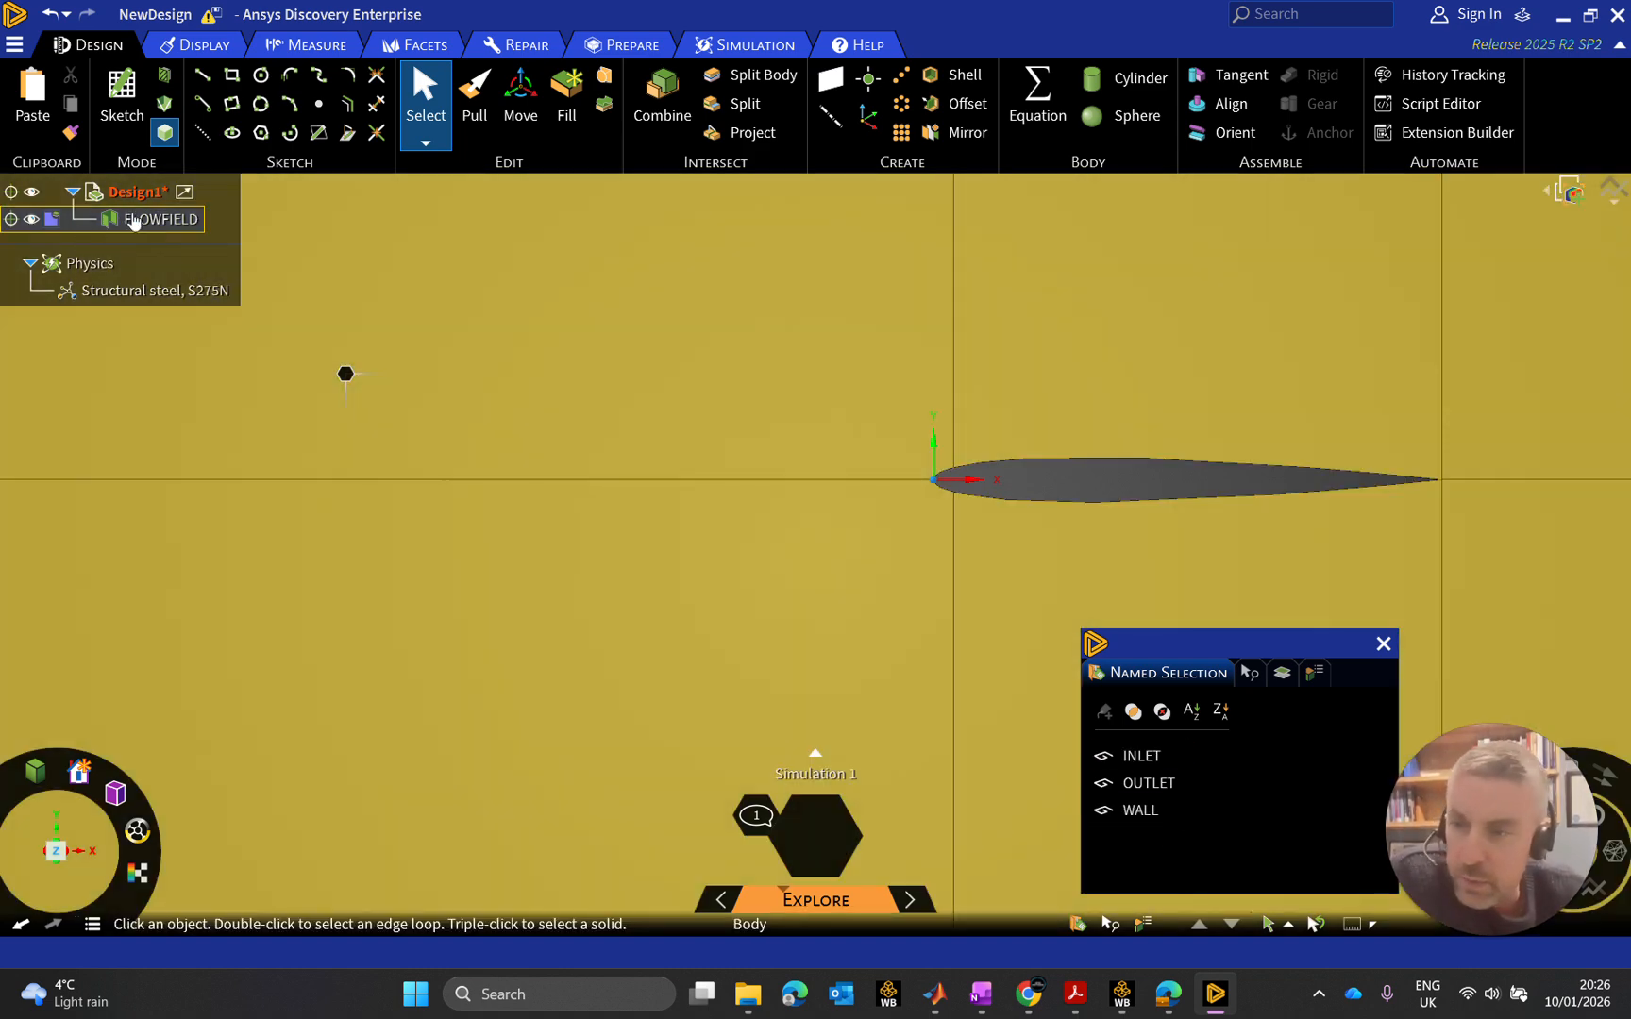
Examine the airfoil's upper edge and leading-edge region against the WALL named selection
right_click(136, 221)
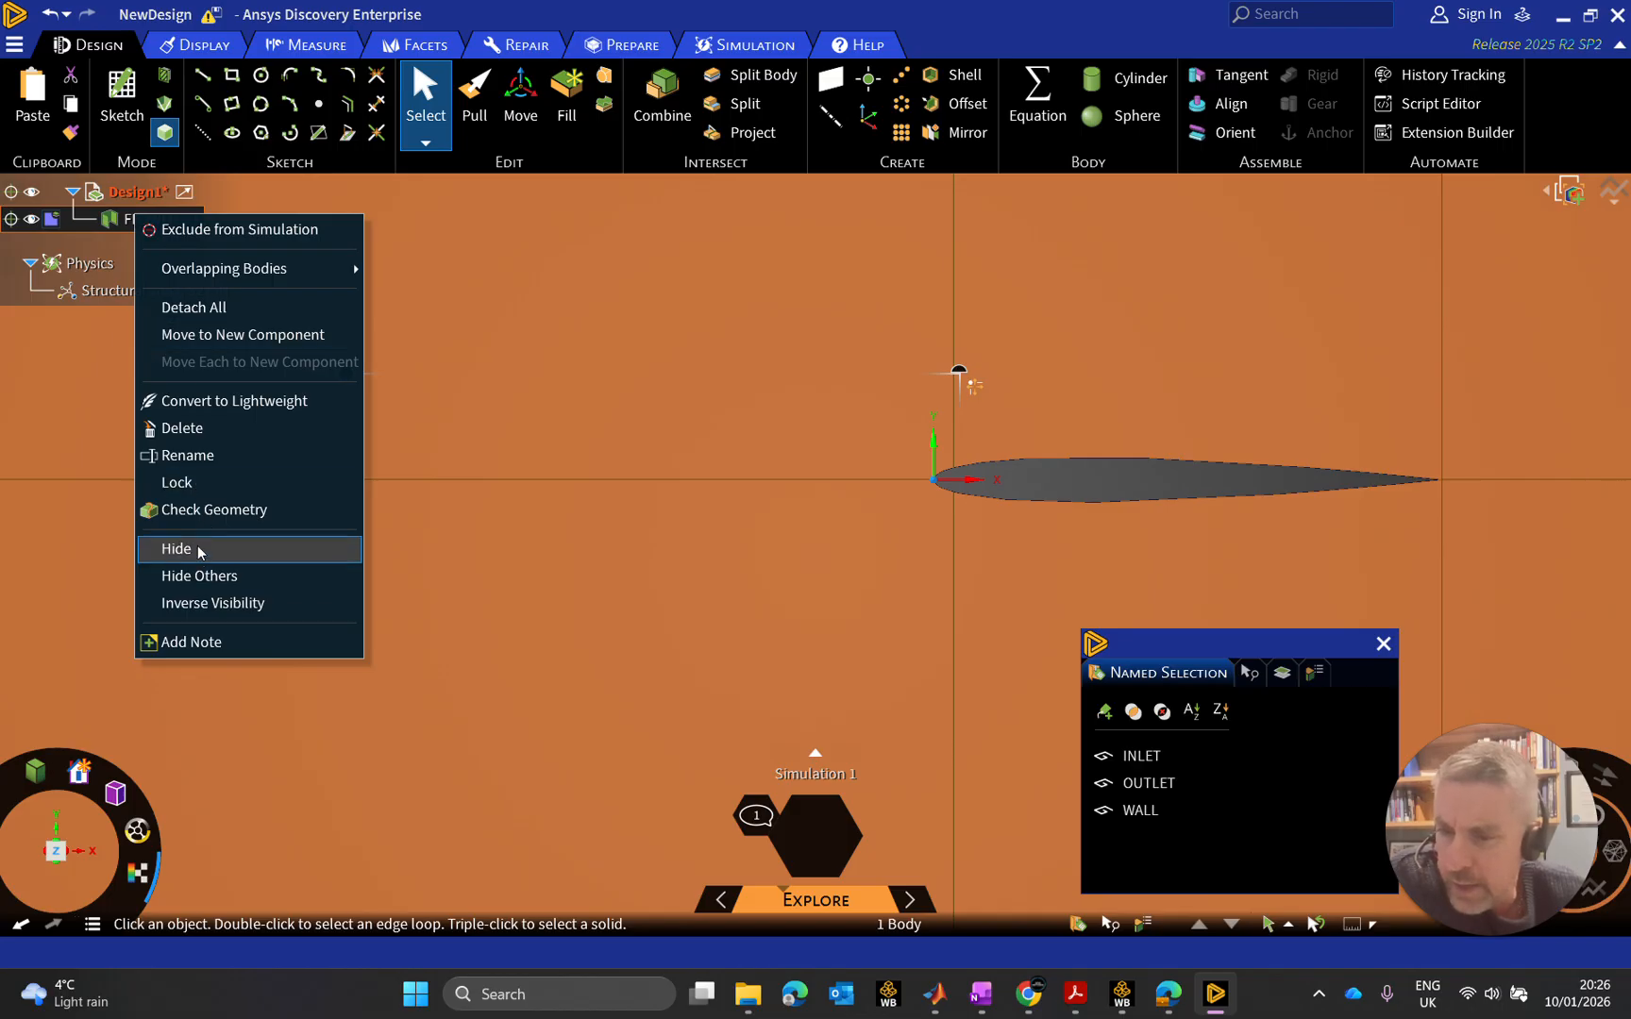
left_click(580, 312)
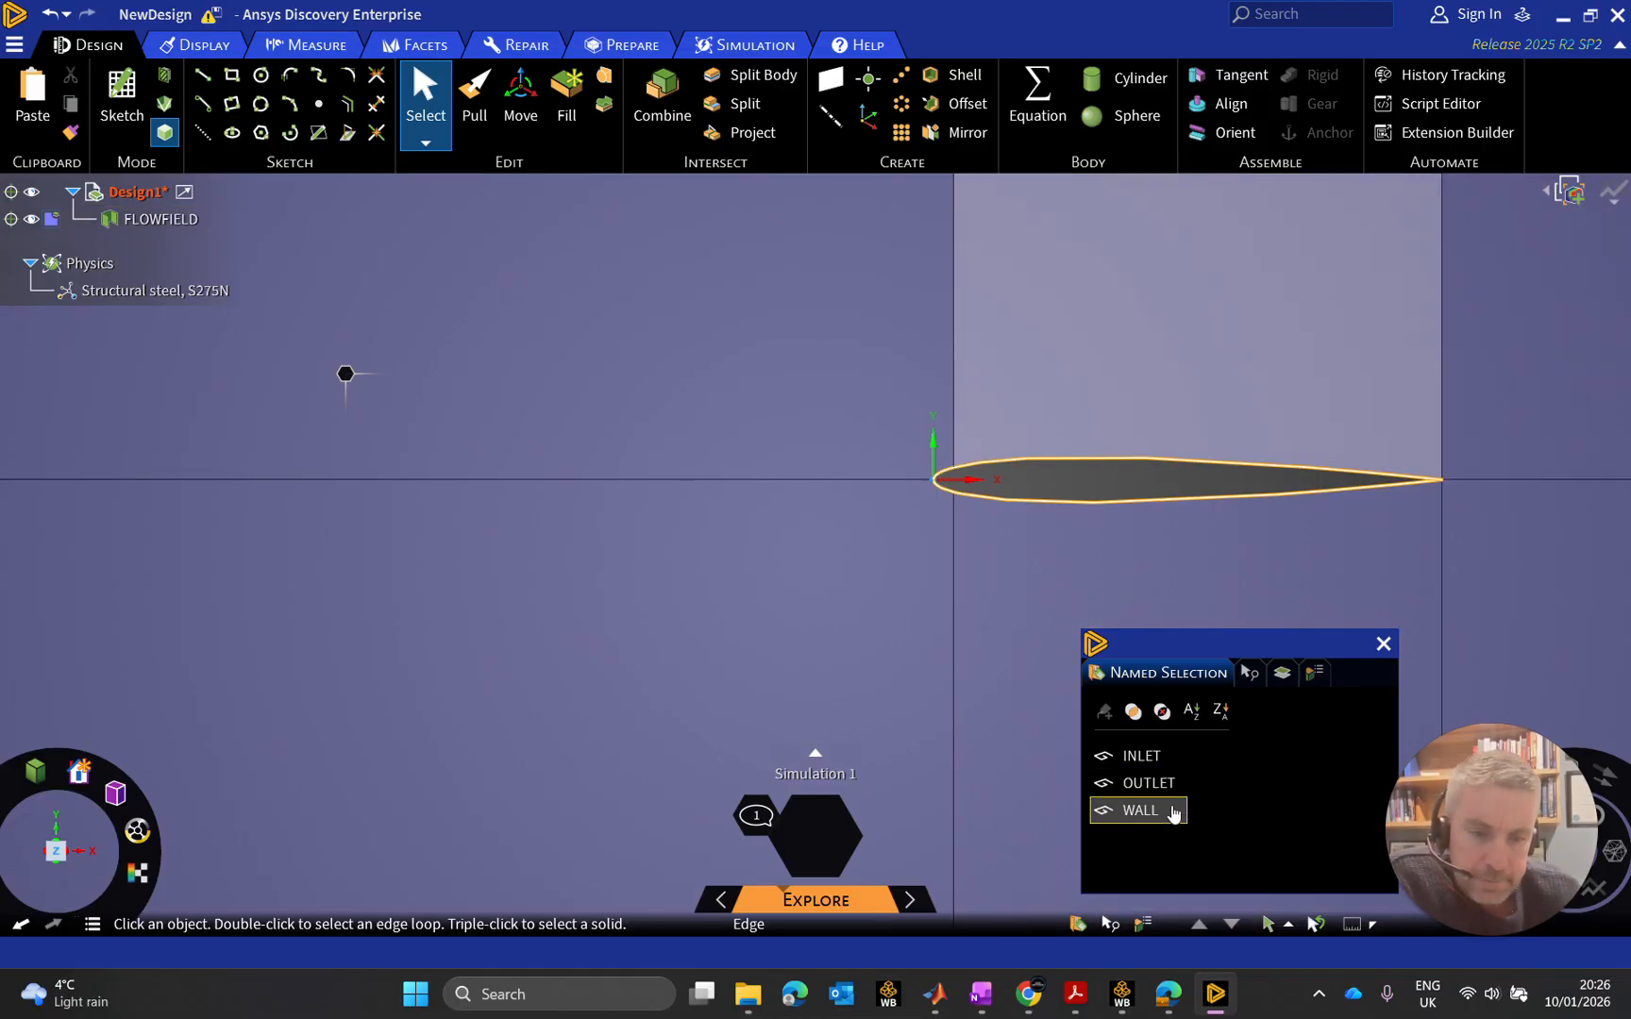
left_click(1078, 460)
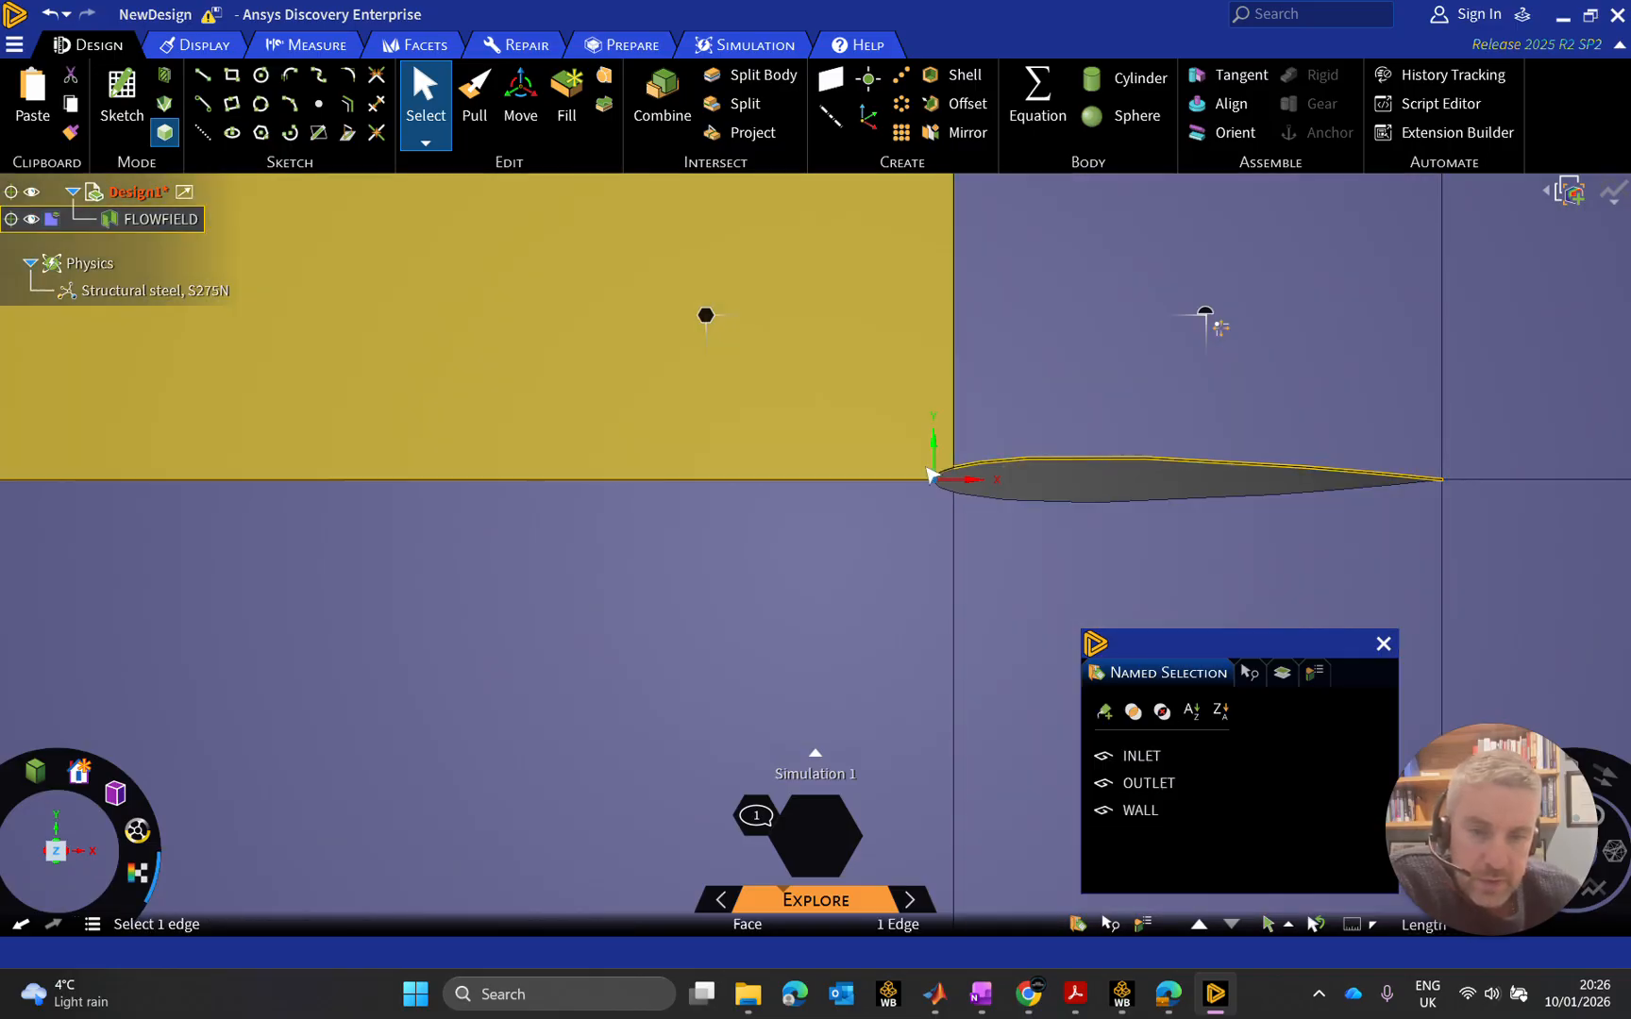
scroll(1144, 550, "up", 2)
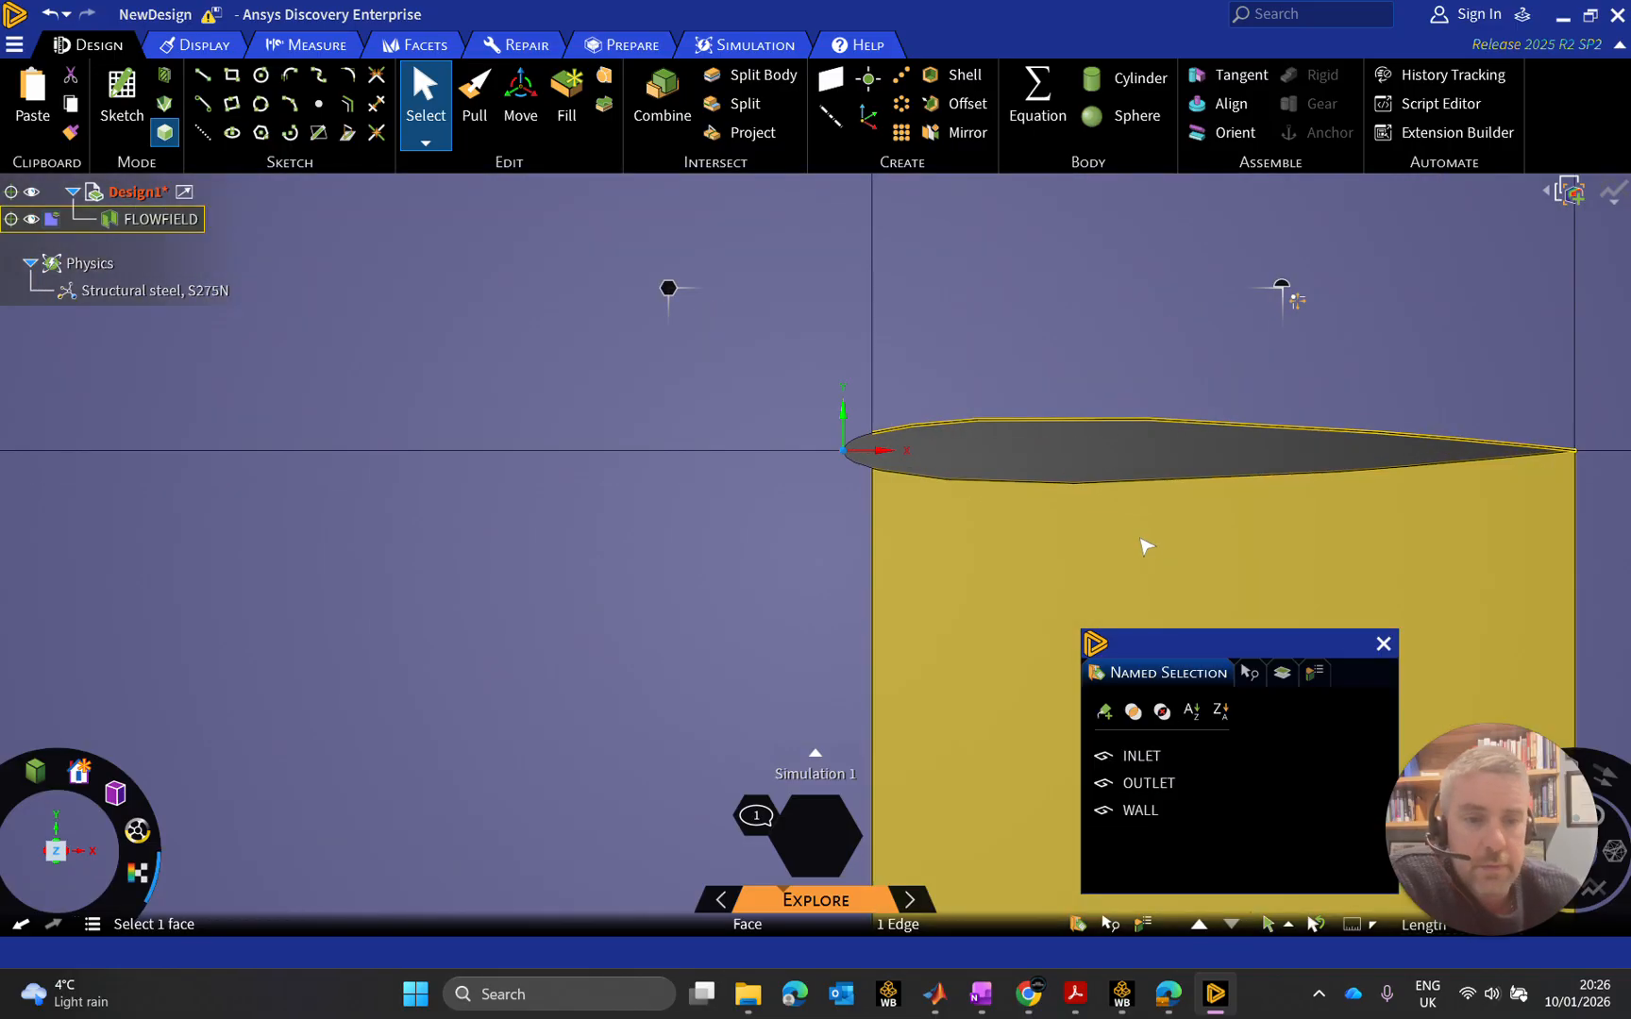
scroll(1142, 519, "down", 12)
scroll(1206, 492, "down", 3)
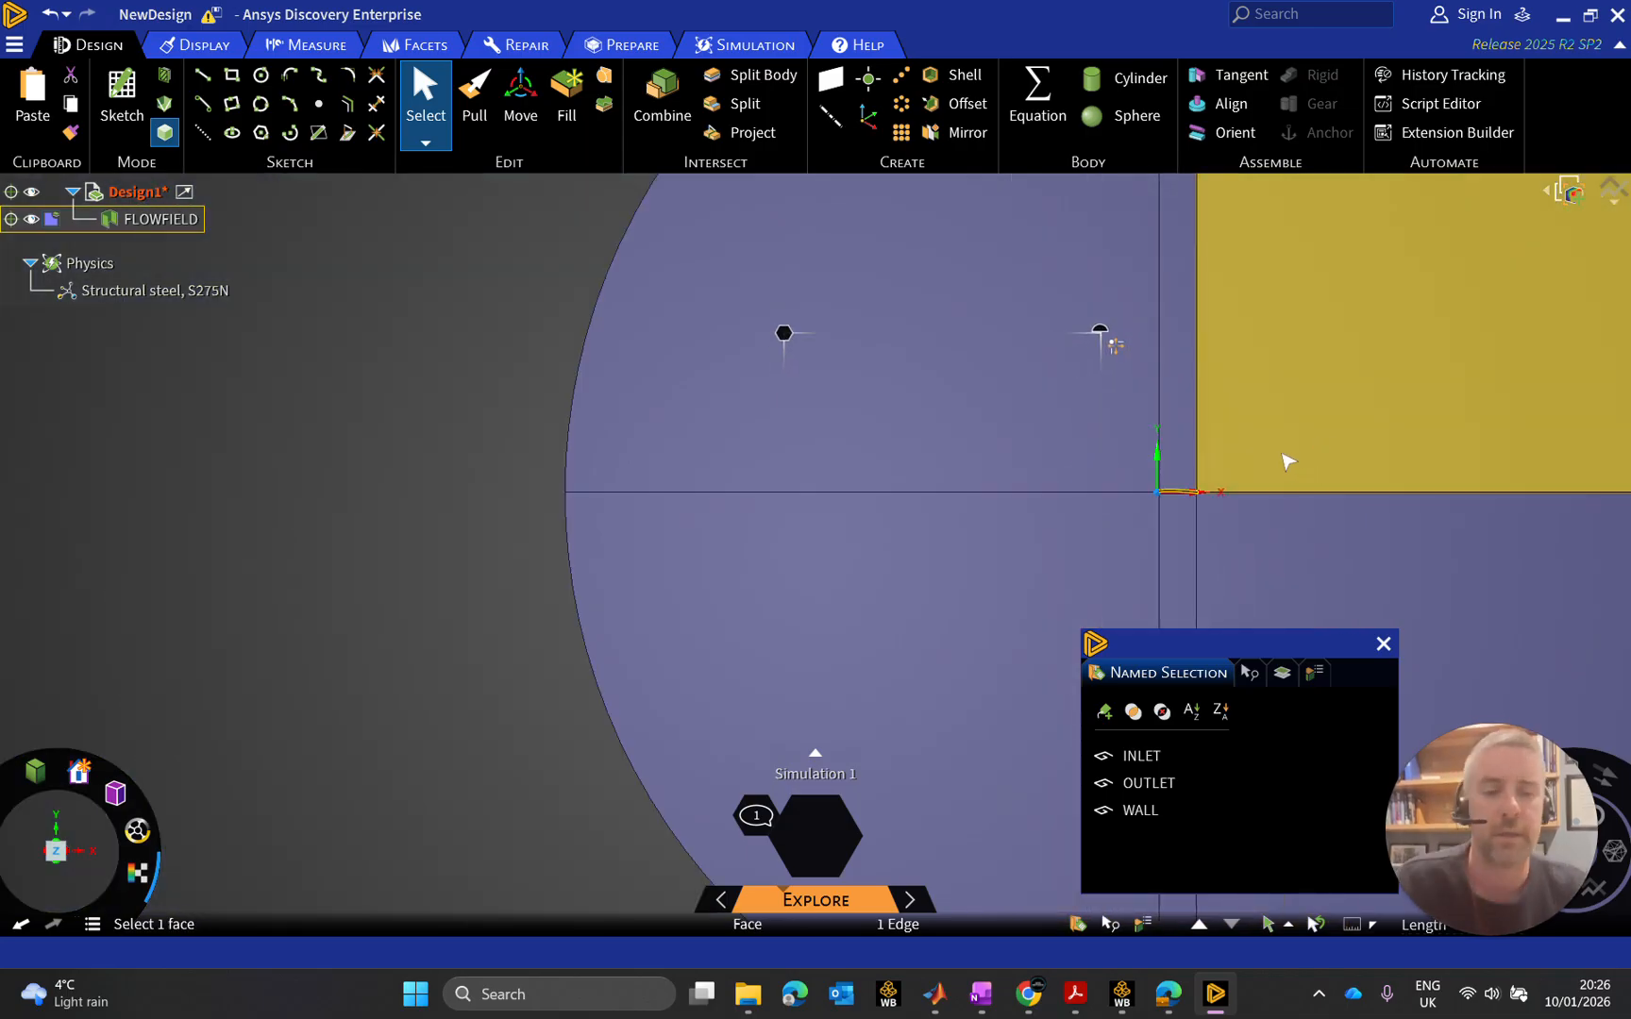
Close the named selection window, fit the whole flow domain in view and clear the selection
left_click(1383, 645)
key("z")
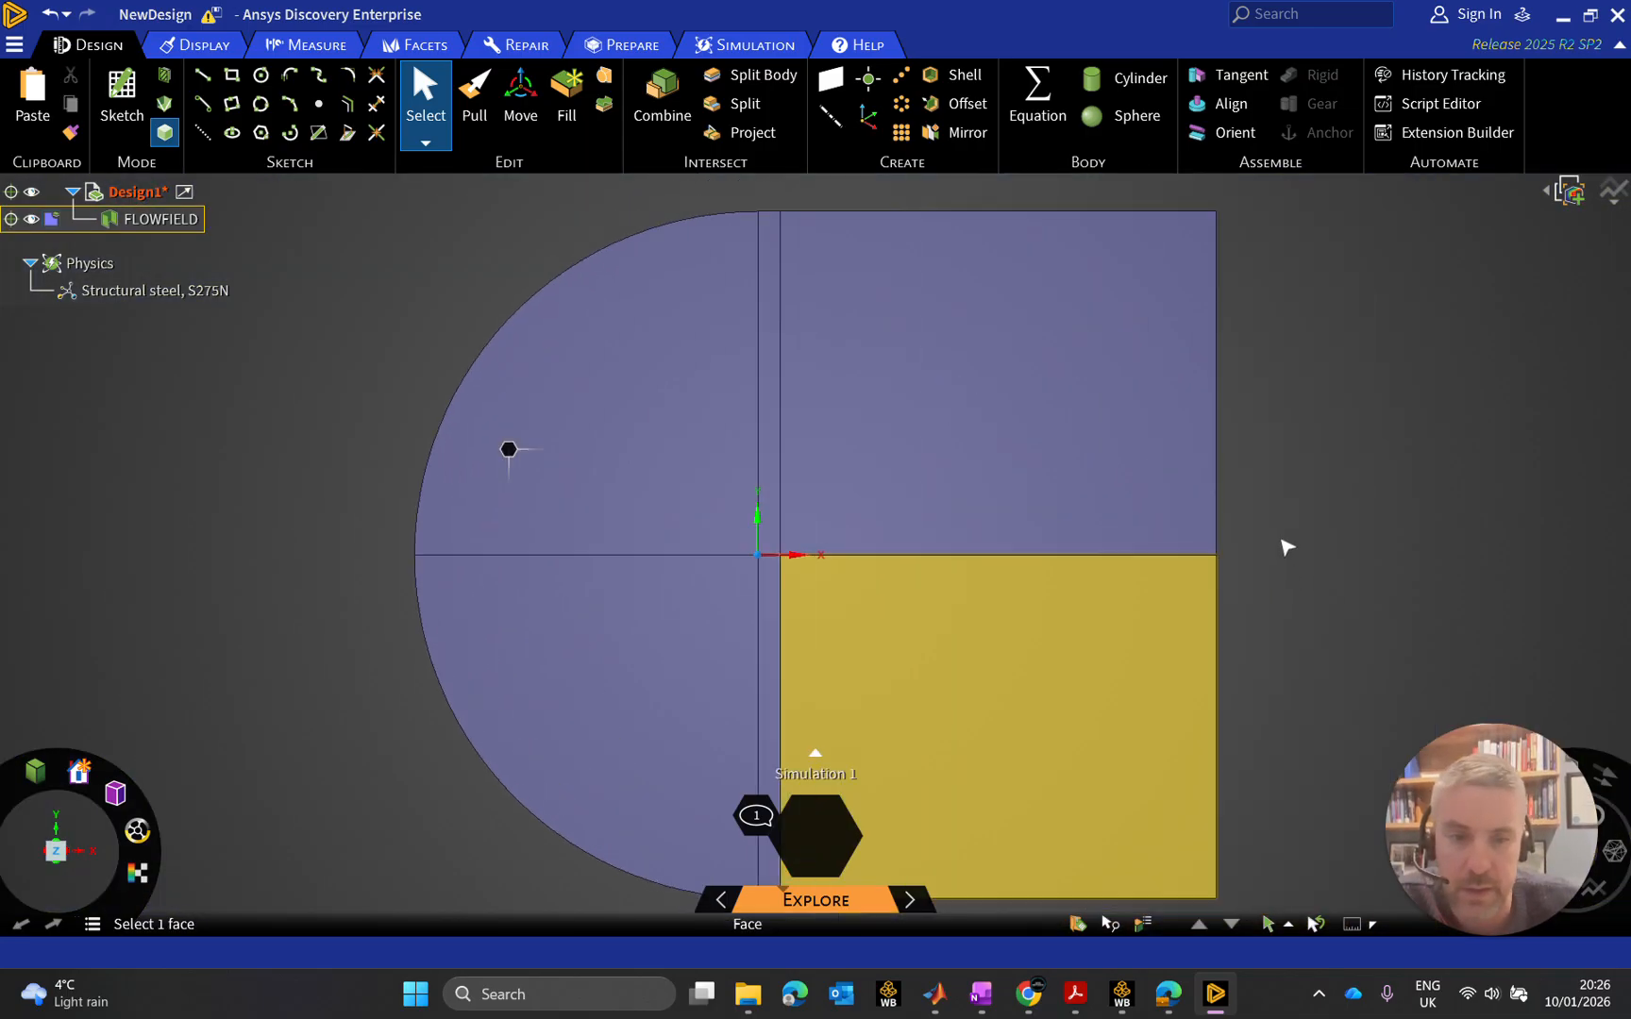
left_click(1285, 547)
Examine the split lines meeting at the airfoil and the individual faces across the C-shaped flow domain
left_click(811, 549)
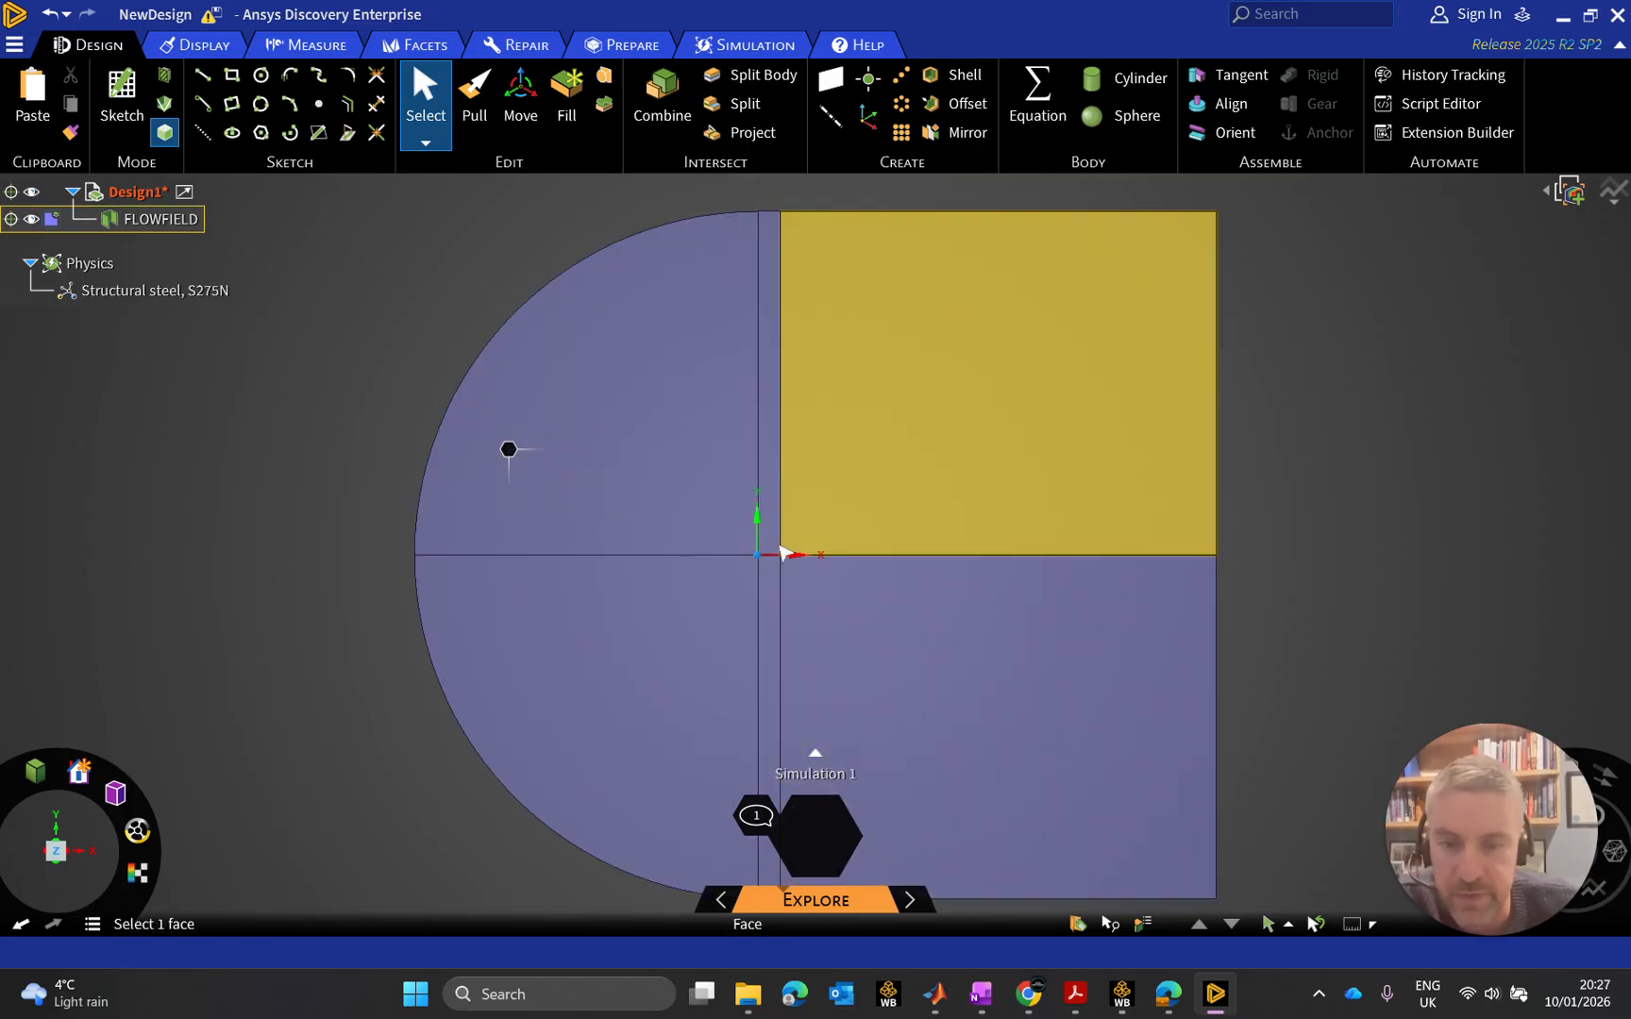
left_click(780, 557)
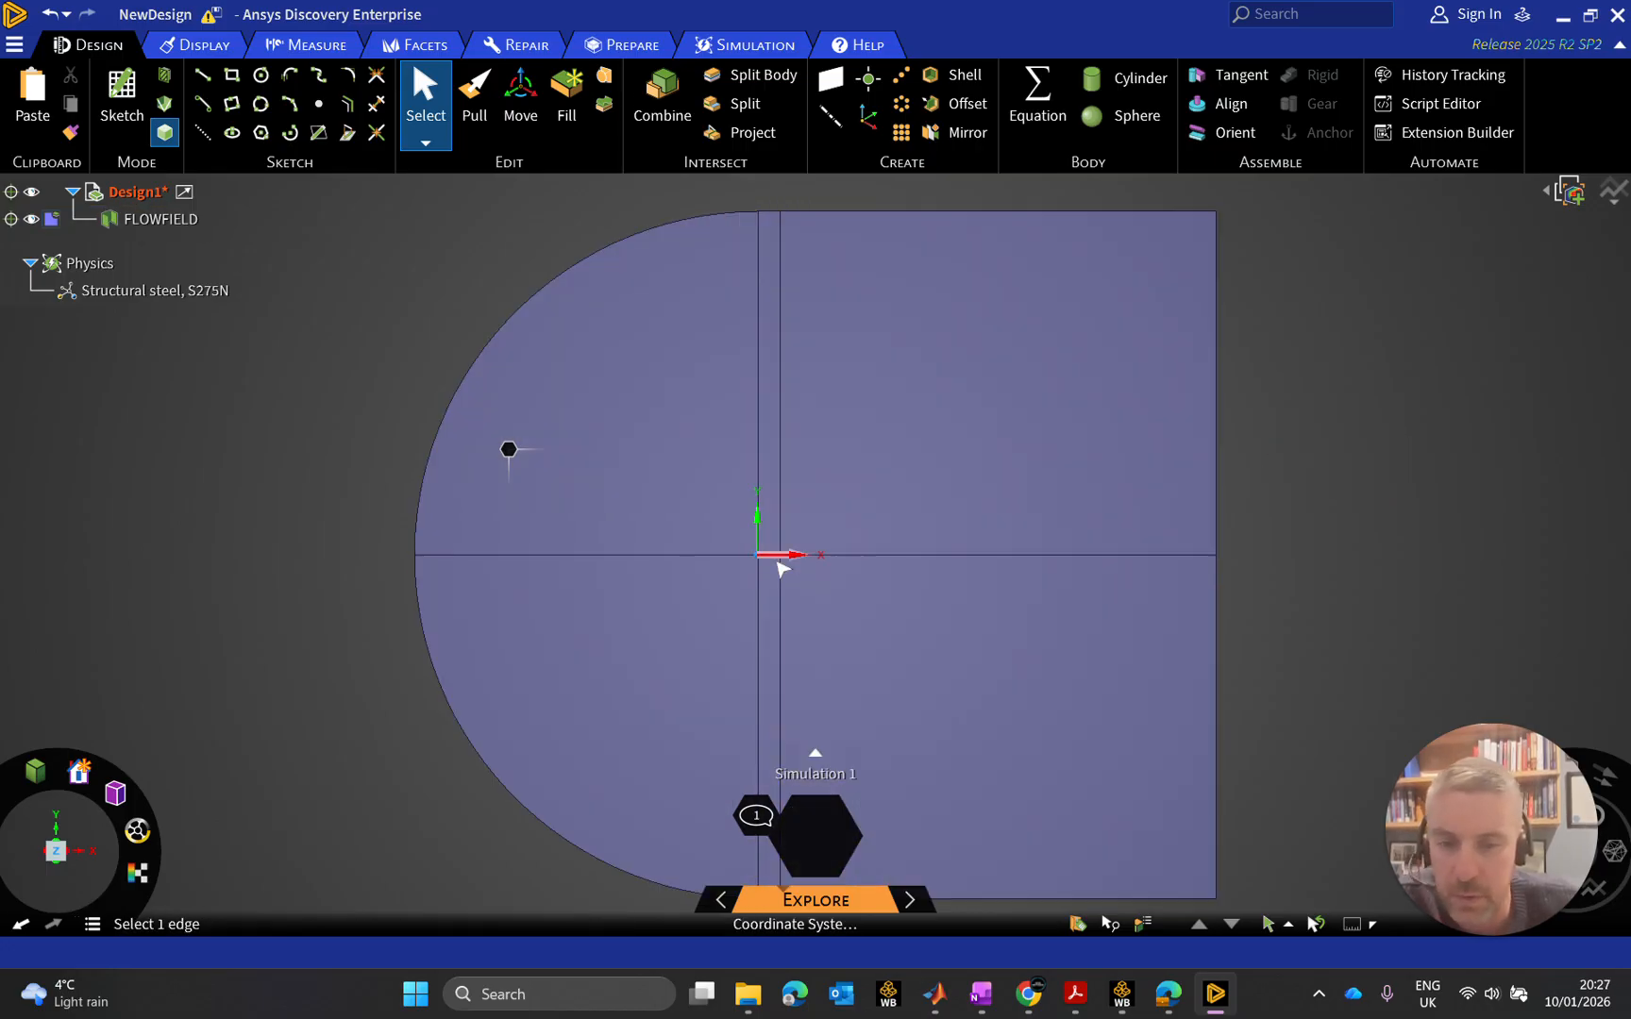
left_click(777, 564)
scroll(779, 565, "up", 10)
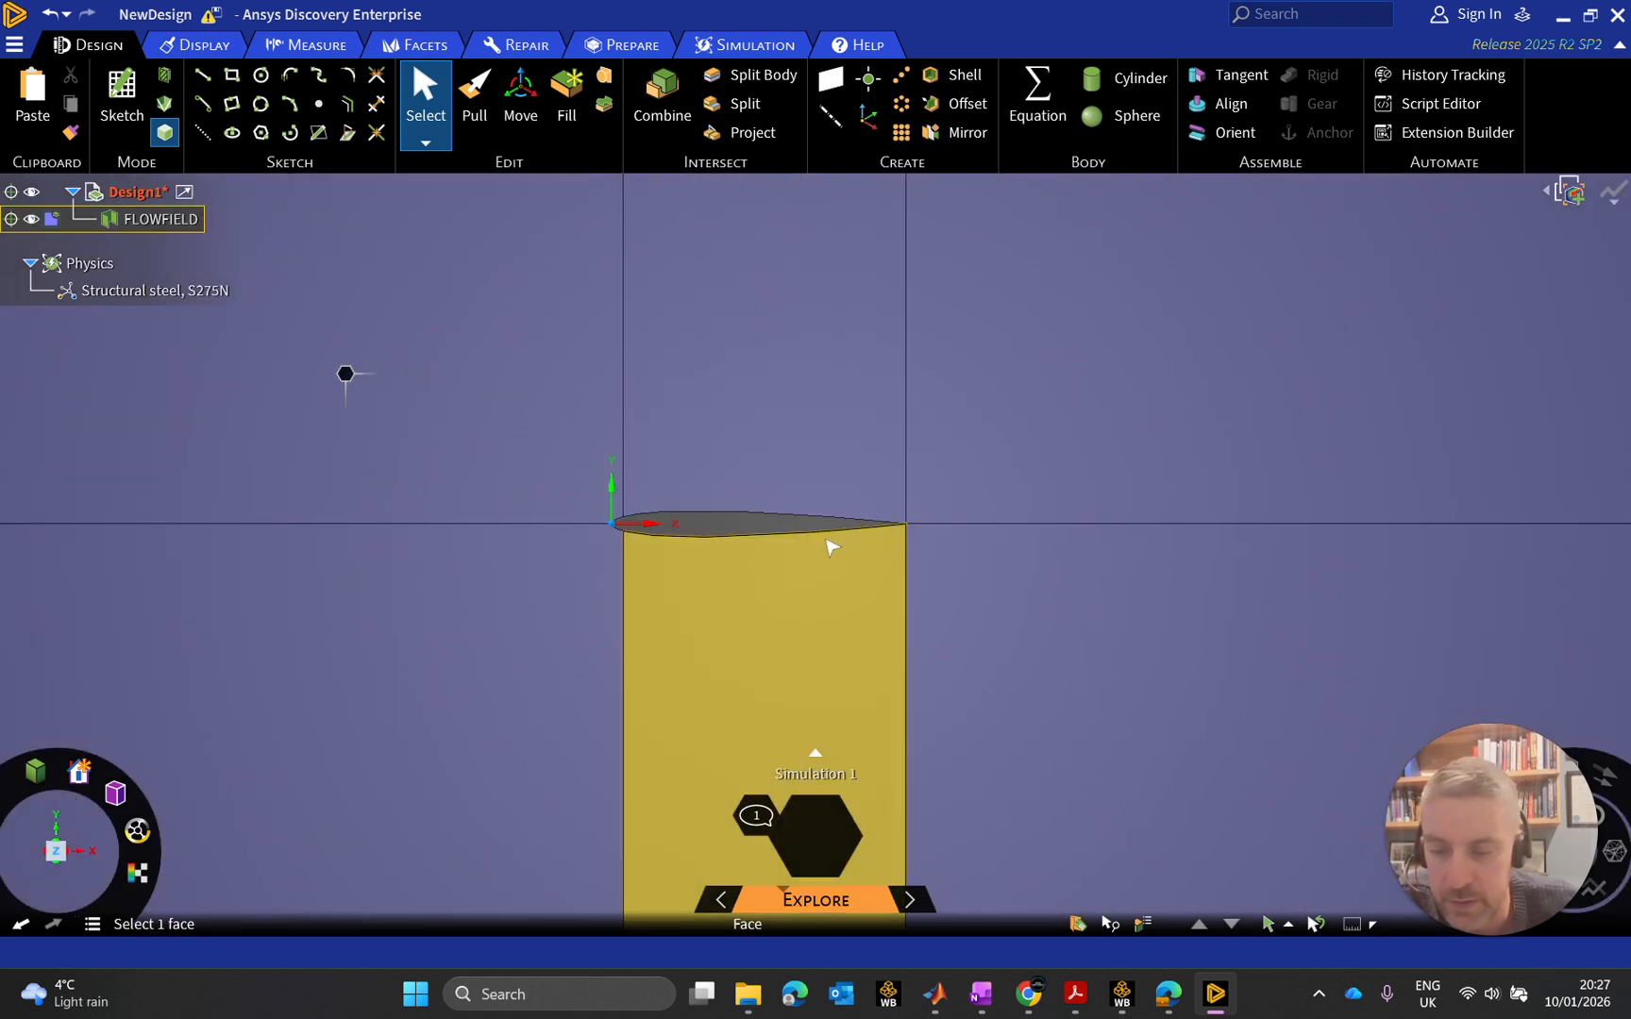
scroll(825, 554, "down", 10)
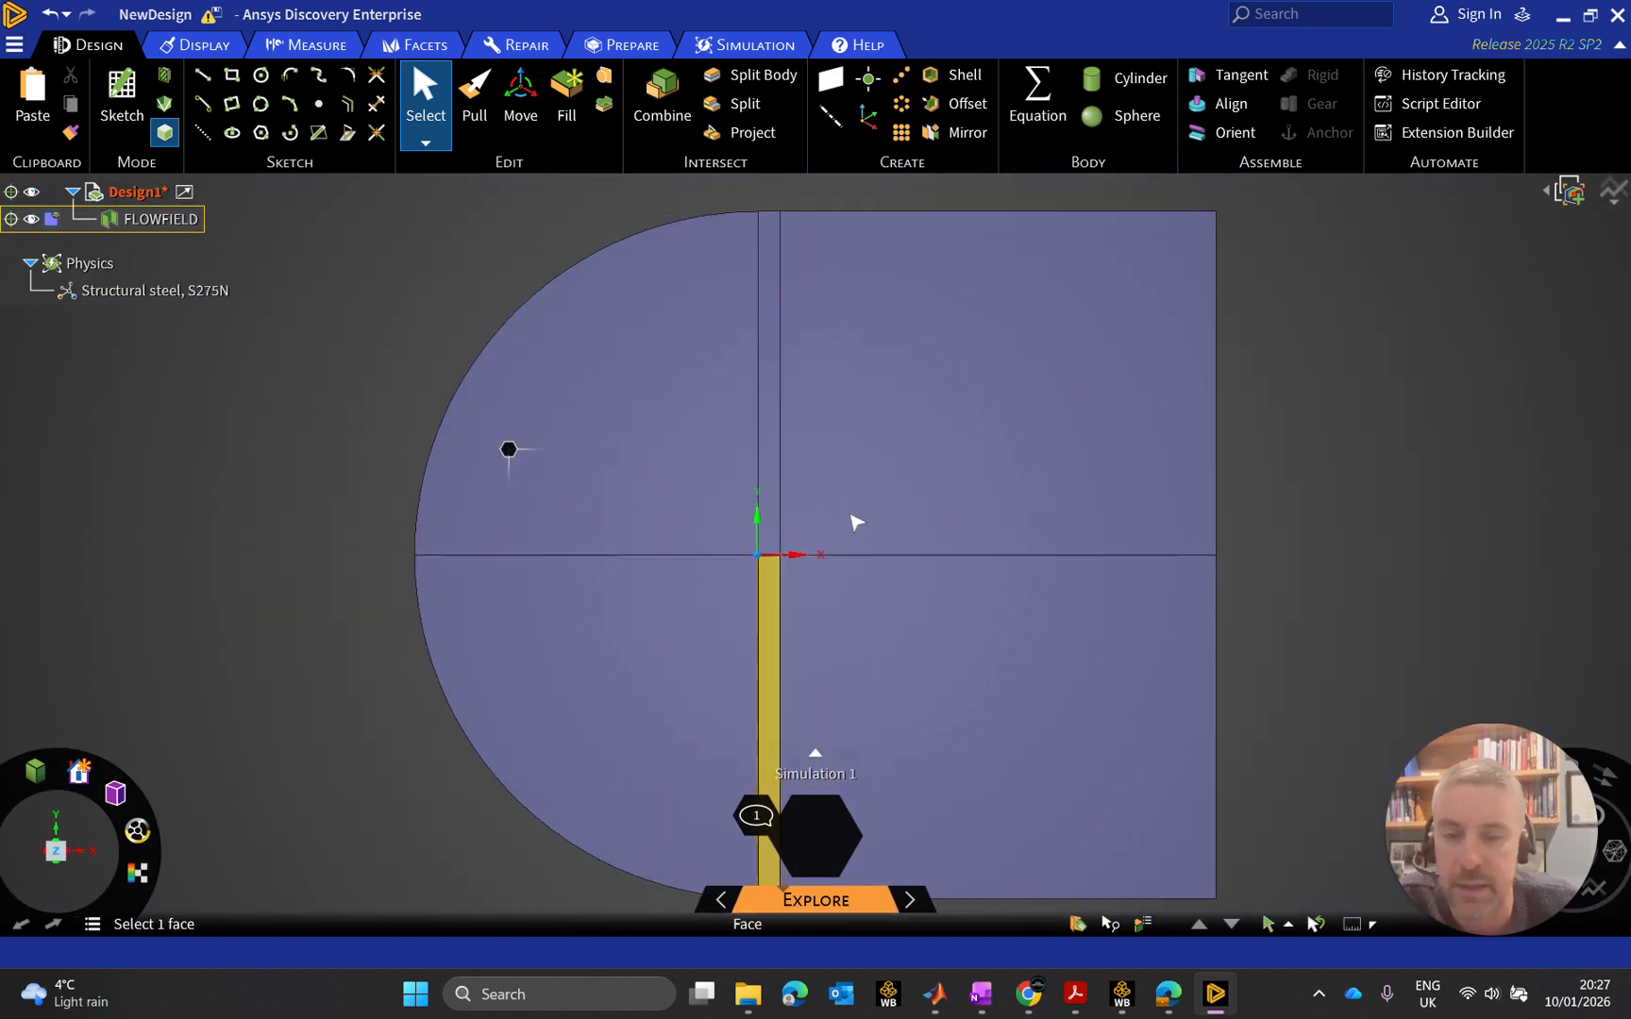
left_click(1313, 469)
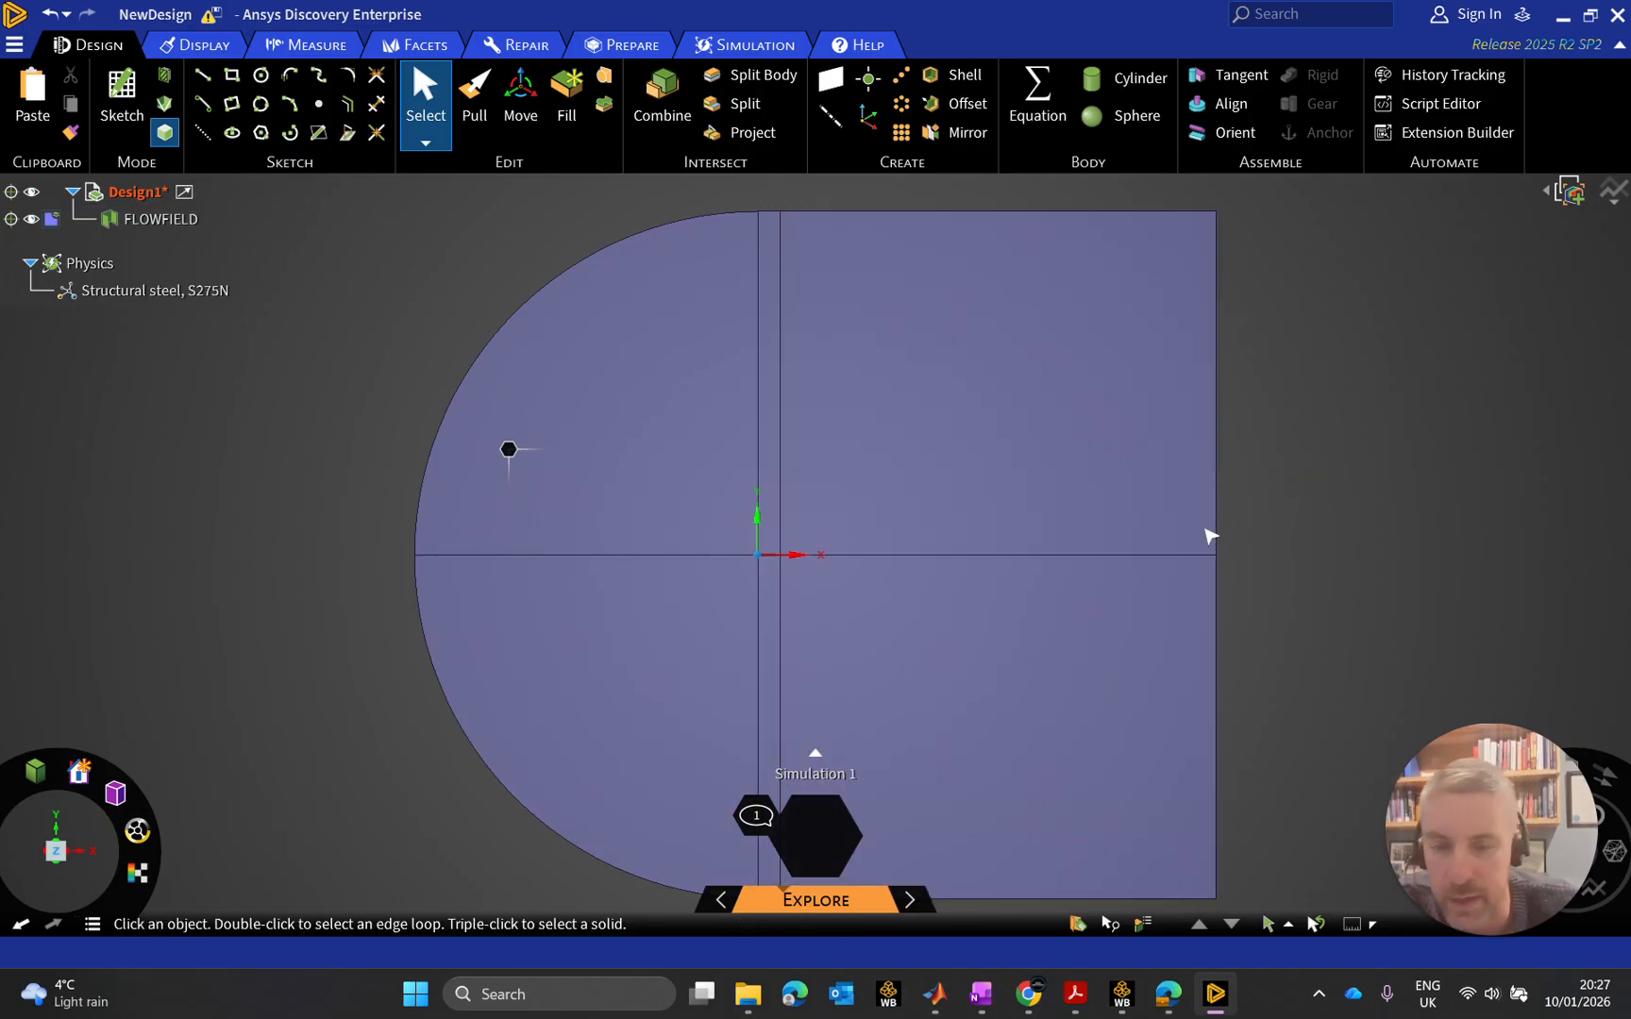
left_click(645, 594)
left_click(997, 517)
left_click(595, 533)
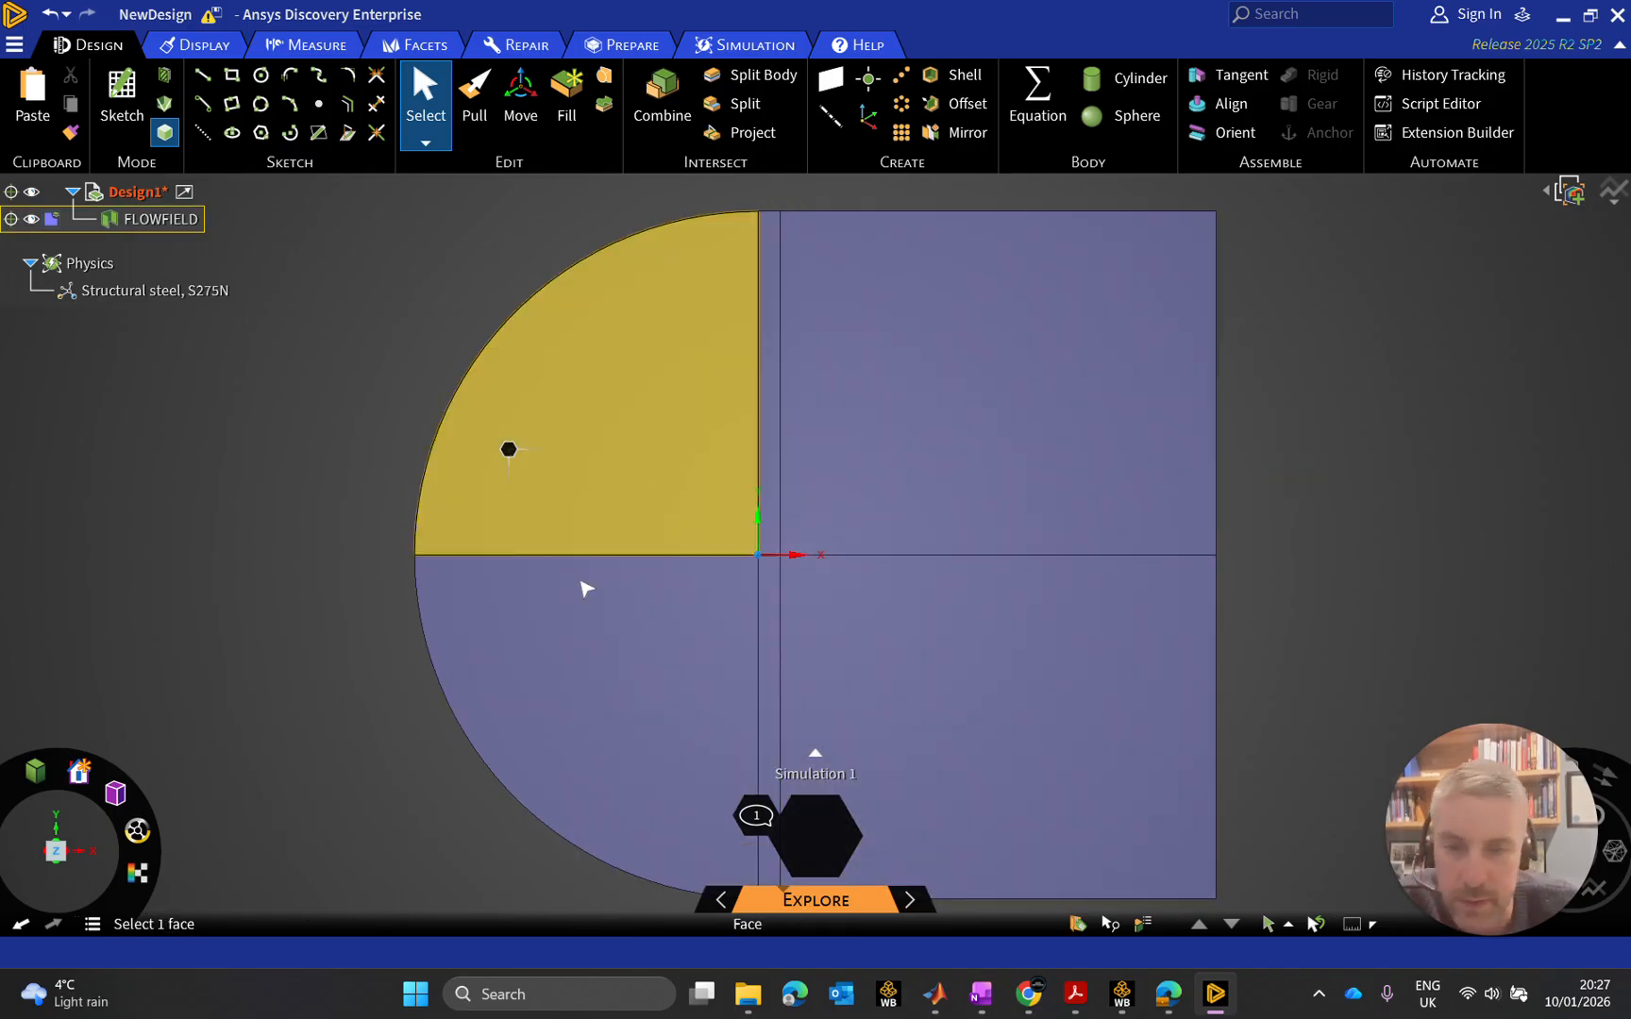
left_click(1022, 641)
left_click(793, 401)
left_click(593, 575)
left_click(982, 484)
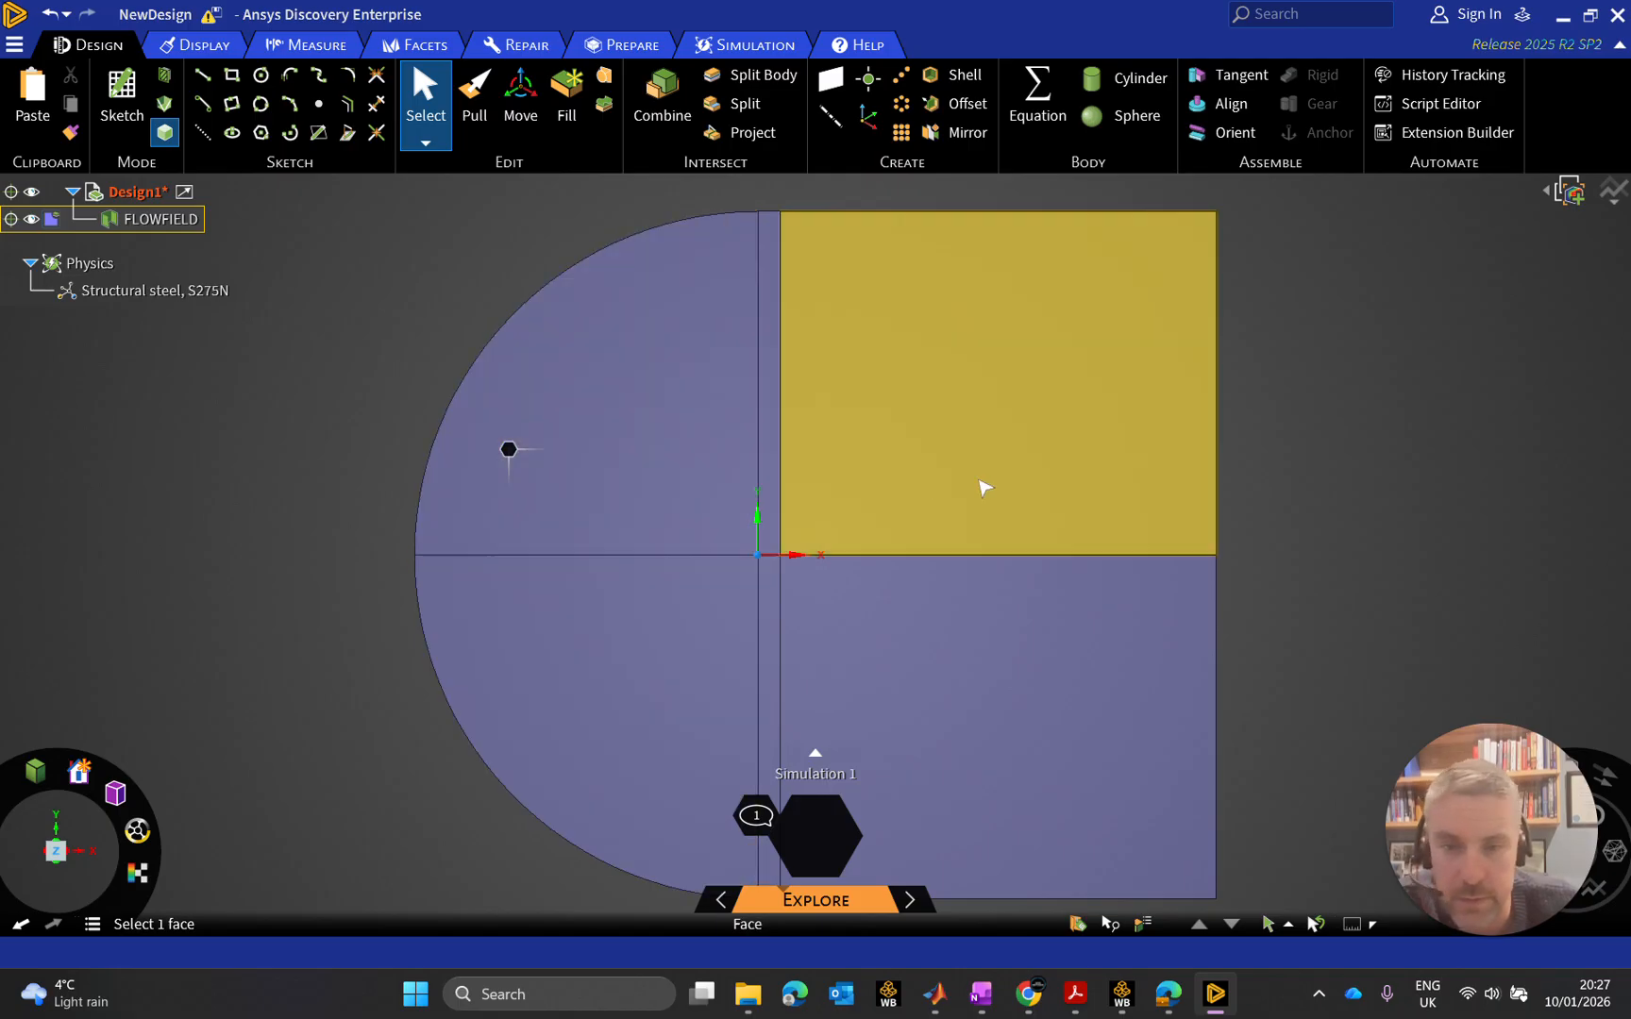
left_click(1313, 577)
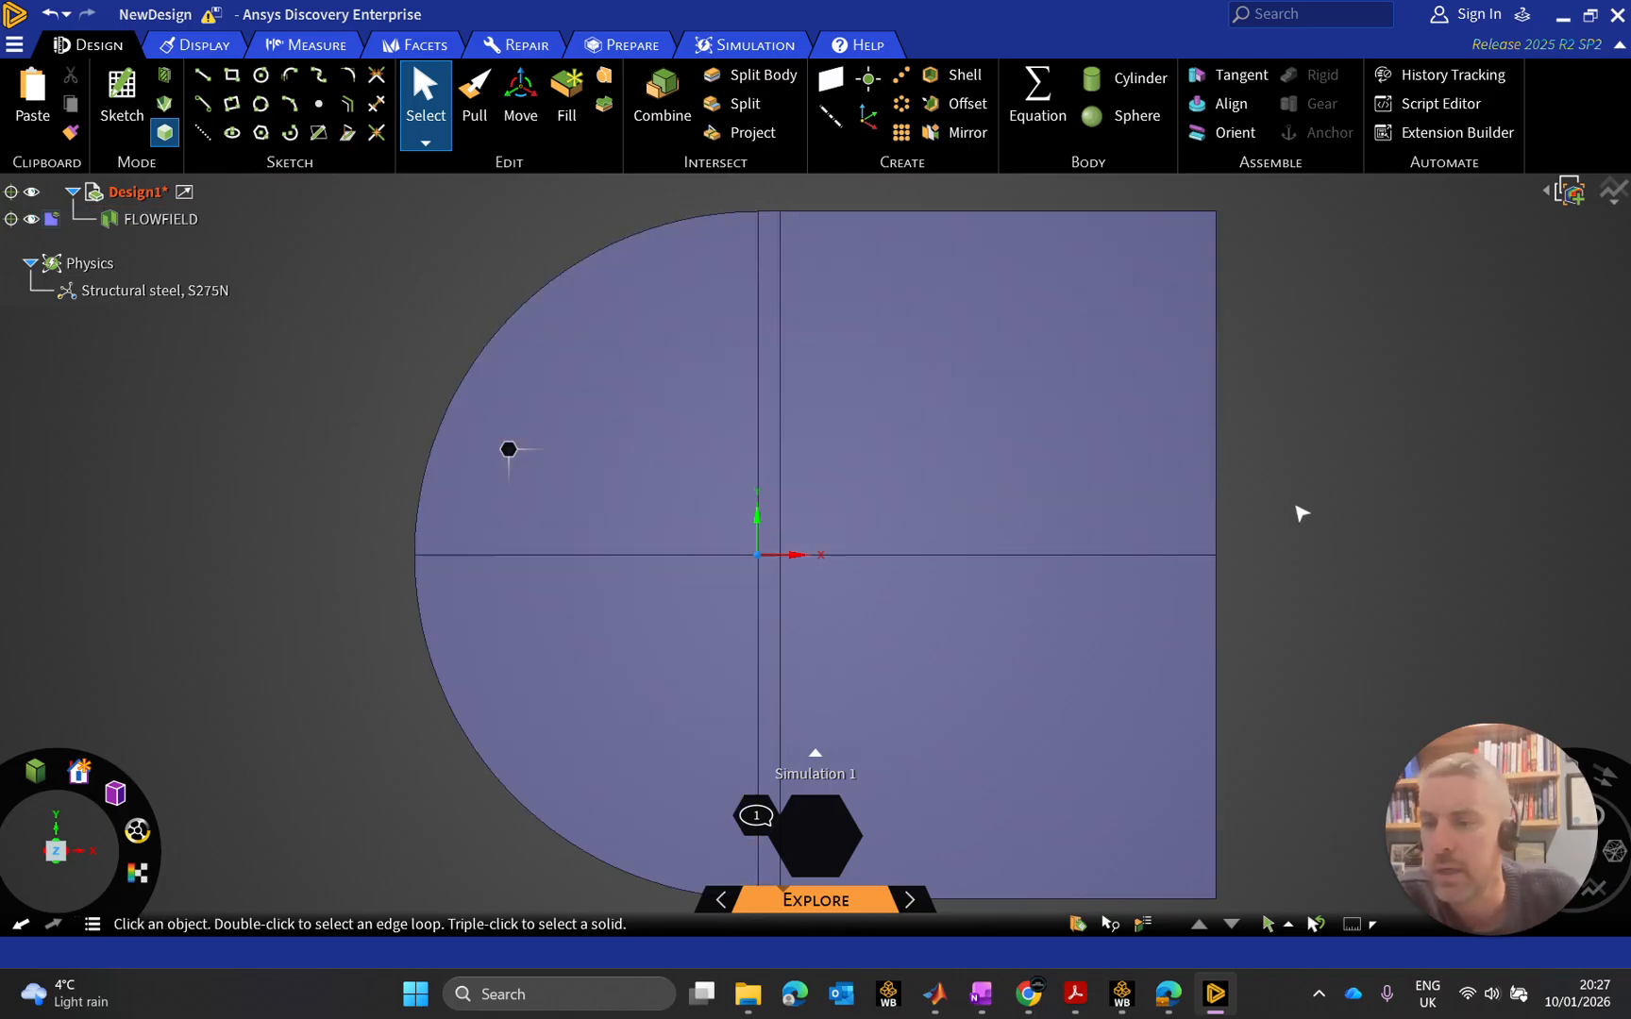